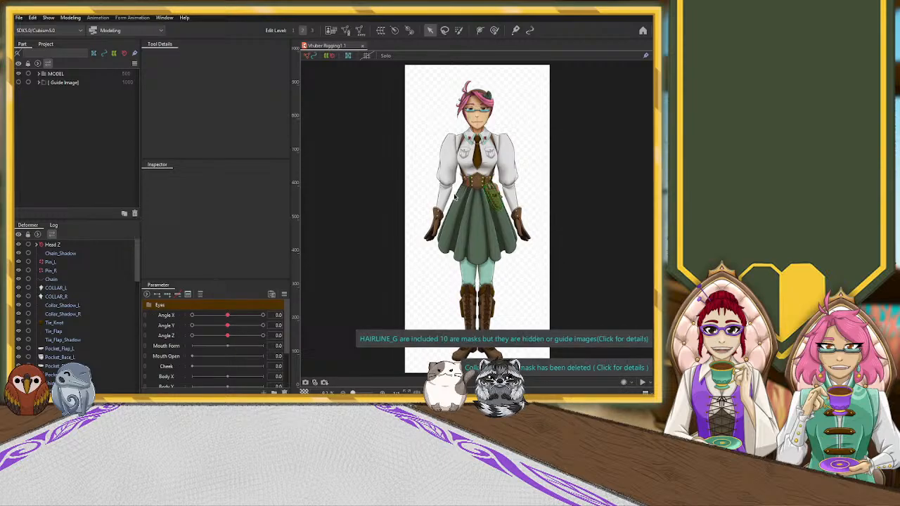
Step: Make all model parts visible and hide the Guide Image group
click(18, 237)
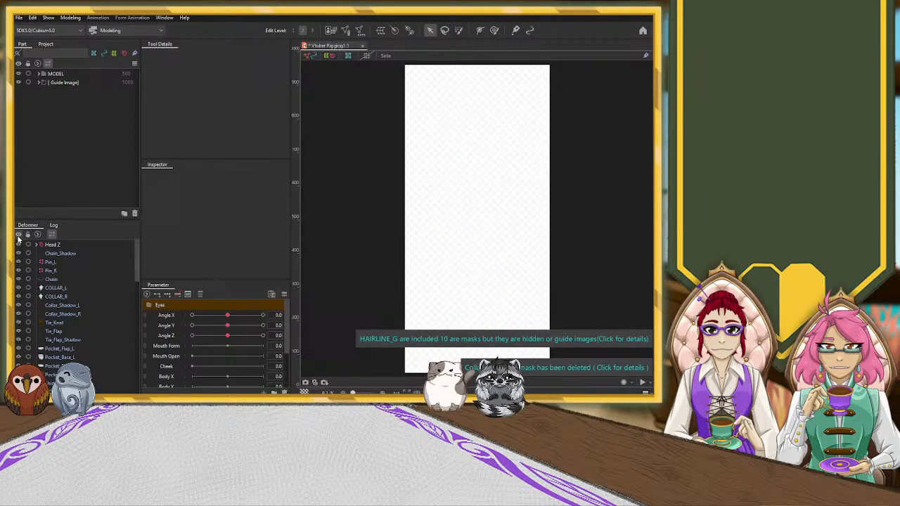
click(19, 238)
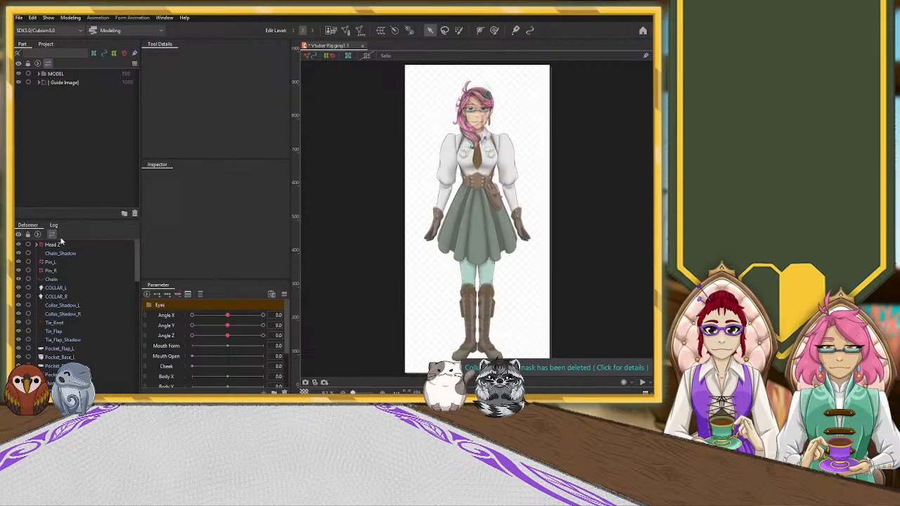
click(39, 73)
scroll(83, 127, down, 2)
scroll(82, 126, up, 2)
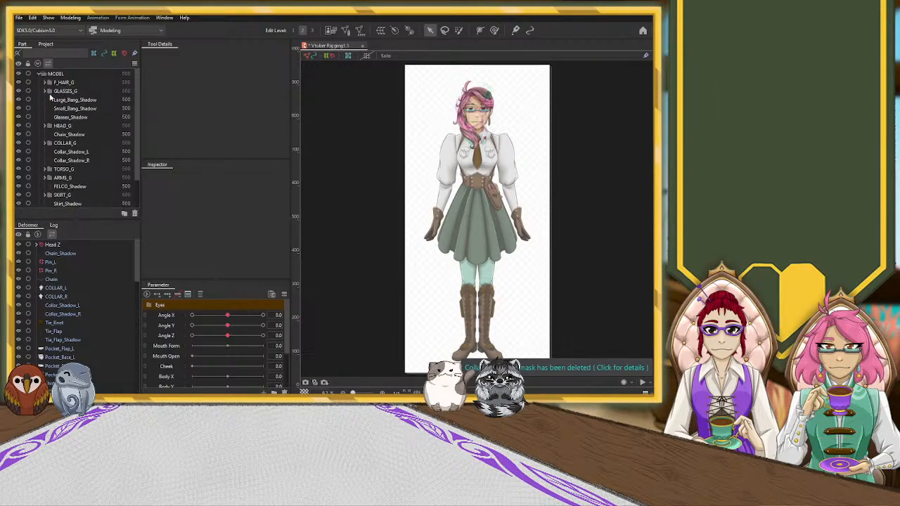
click(39, 73)
click(19, 82)
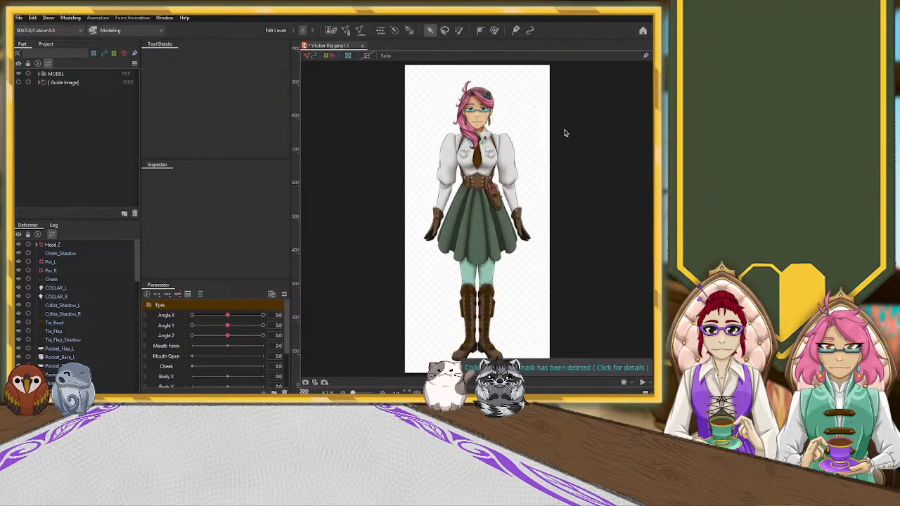
Step: Examine the head up close and check the parts Dangle_Pods_L and Dangle_Pods_R, the two hanging earrings
scroll(549, 128, up, 3)
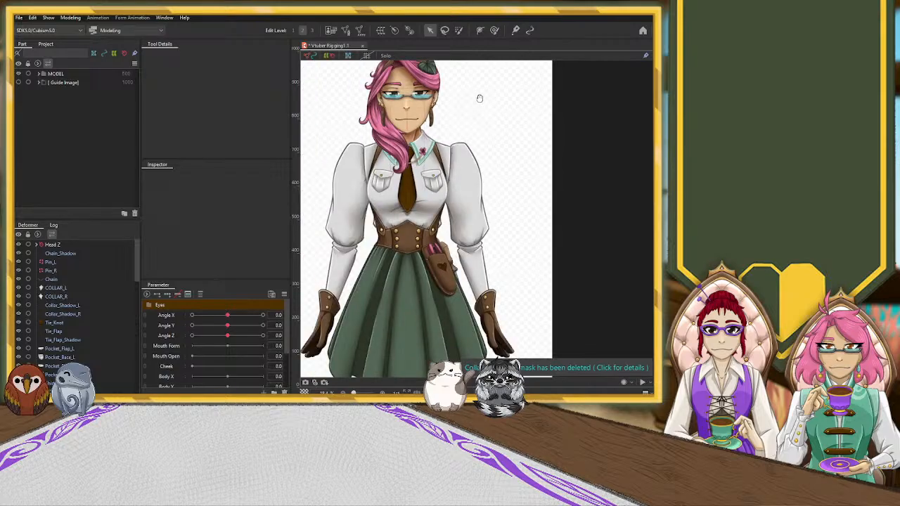
scroll(518, 155, up, 3)
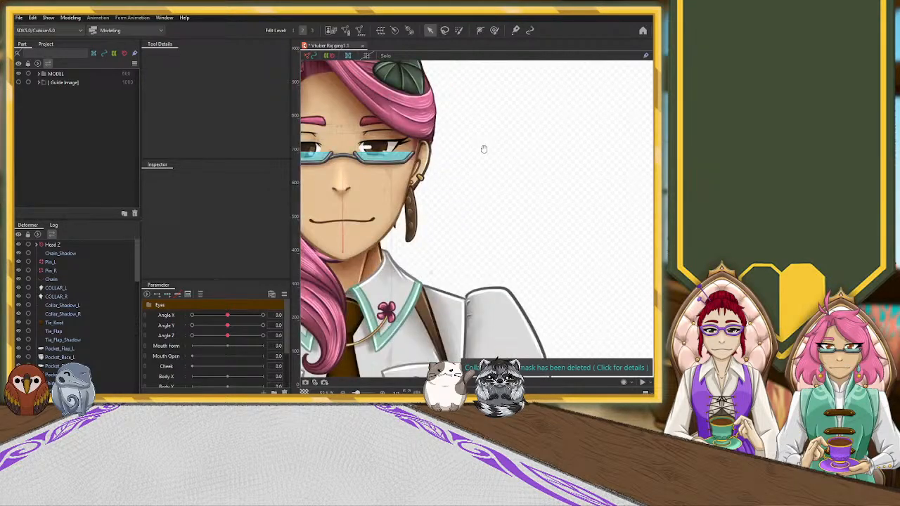
drag(483, 149, 555, 163)
scroll(525, 180, down, 2)
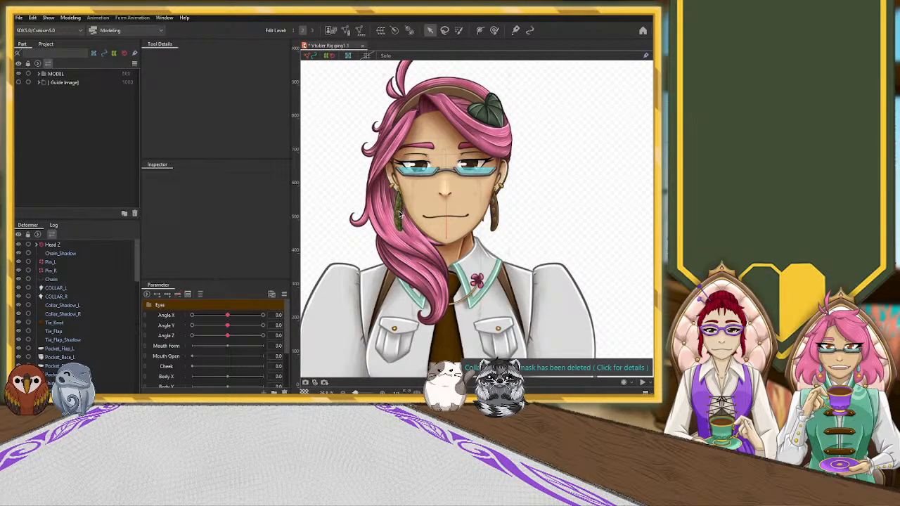
click(496, 219)
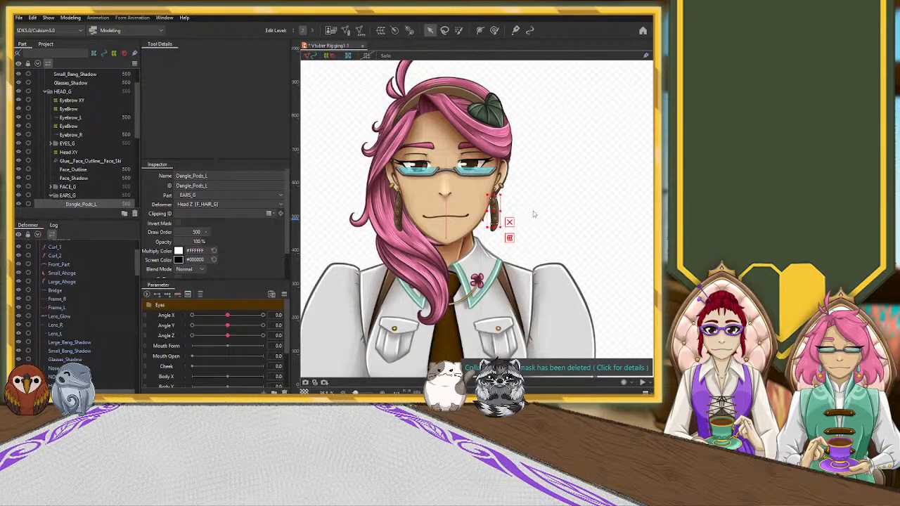
click(400, 212)
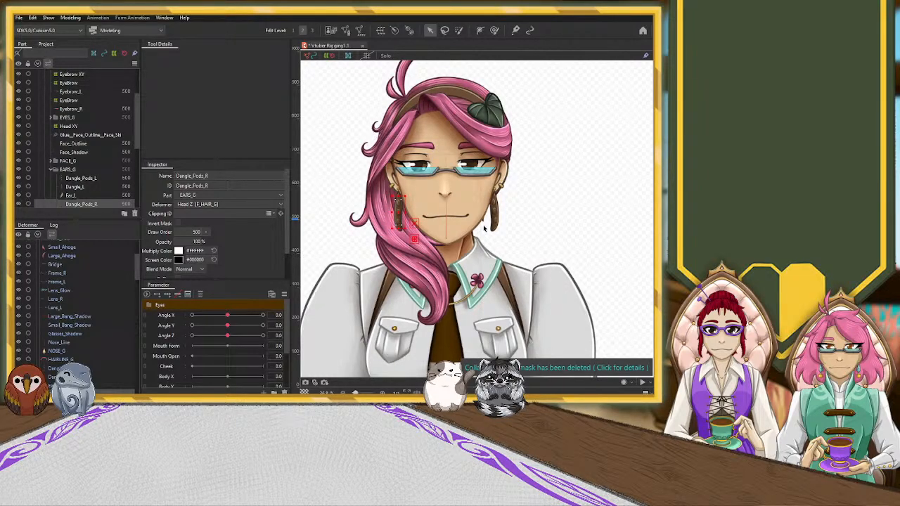
click(577, 203)
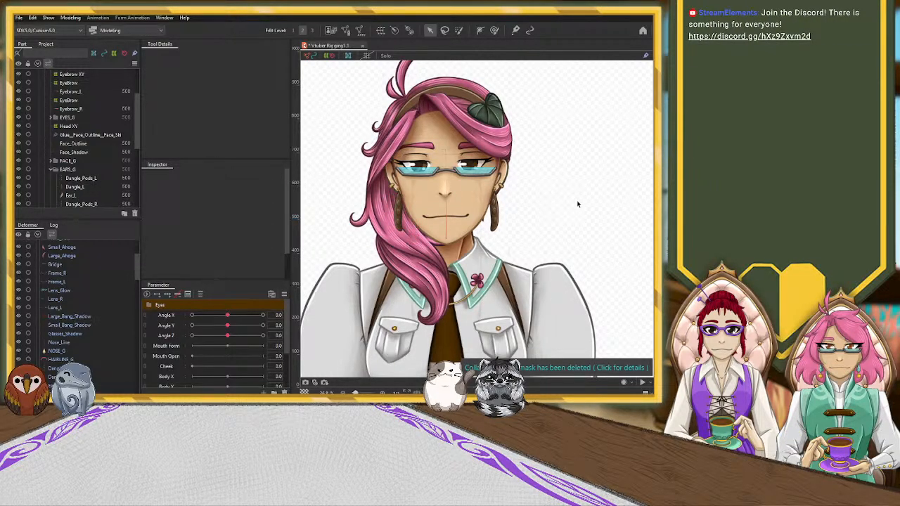
click(494, 214)
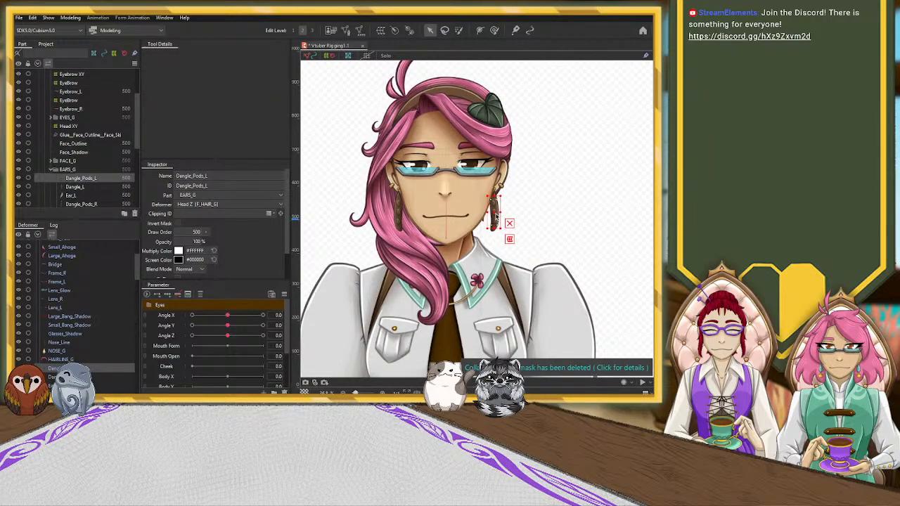
click(591, 181)
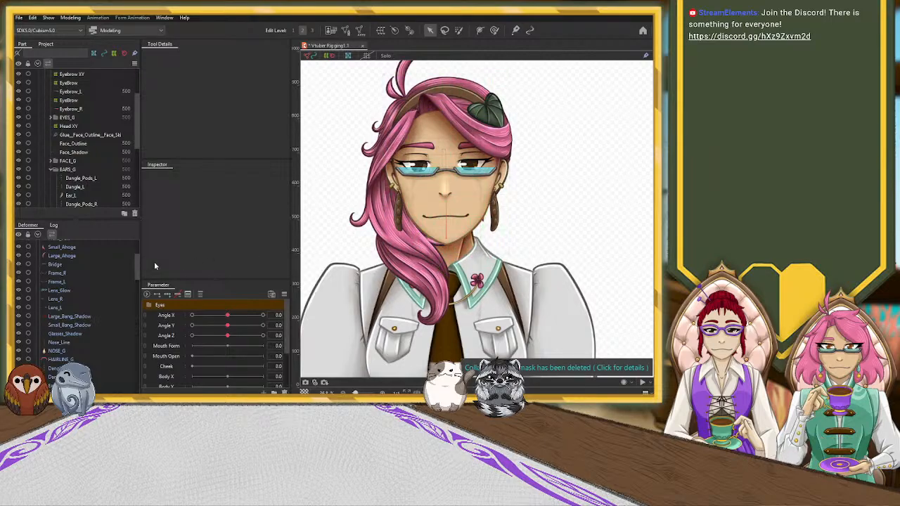
Step: Hide the front hair group F_HAIR_G
scroll(41, 259, up, 3)
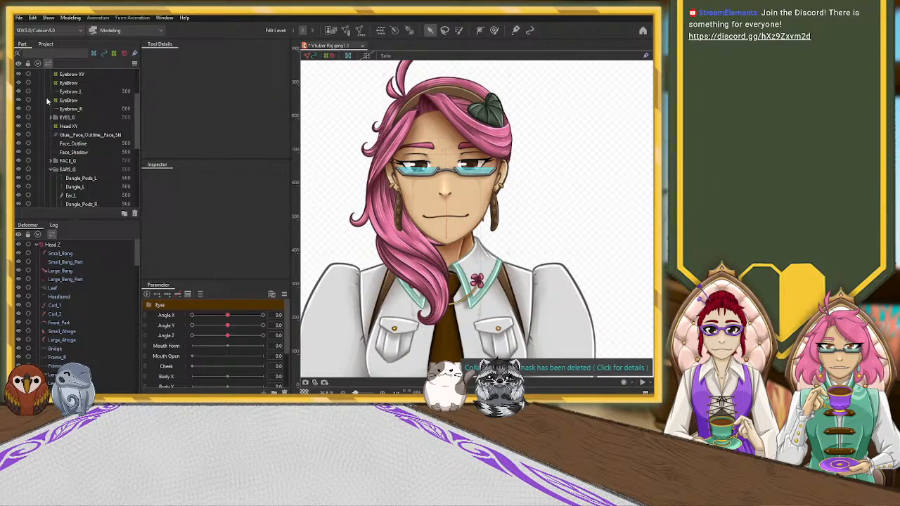
scroll(47, 102, up, 3)
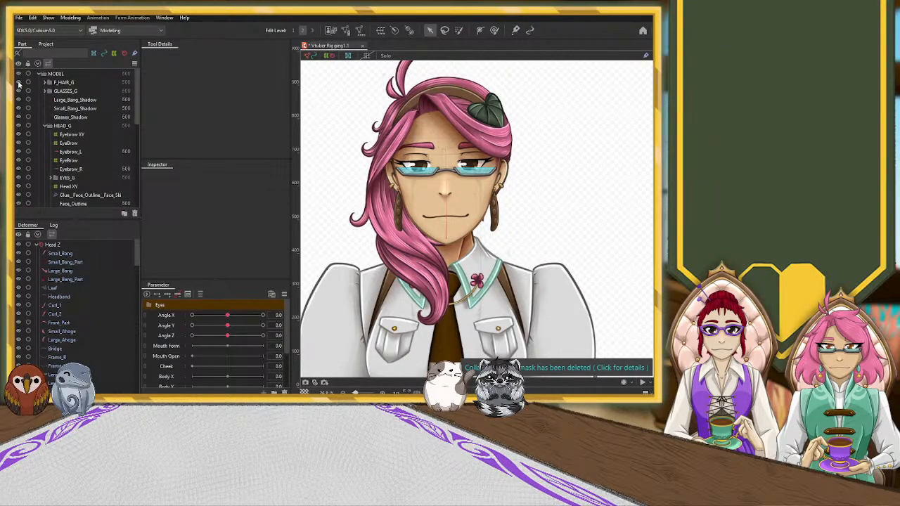
click(18, 83)
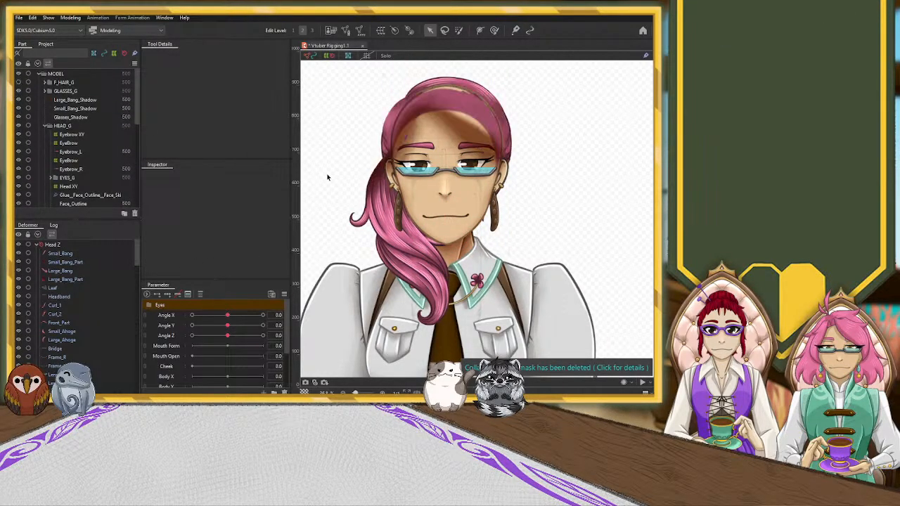
Step: Hide PONYTAIL_G and BASE_HAIR_G inside the HEAD_G group
click(45, 126)
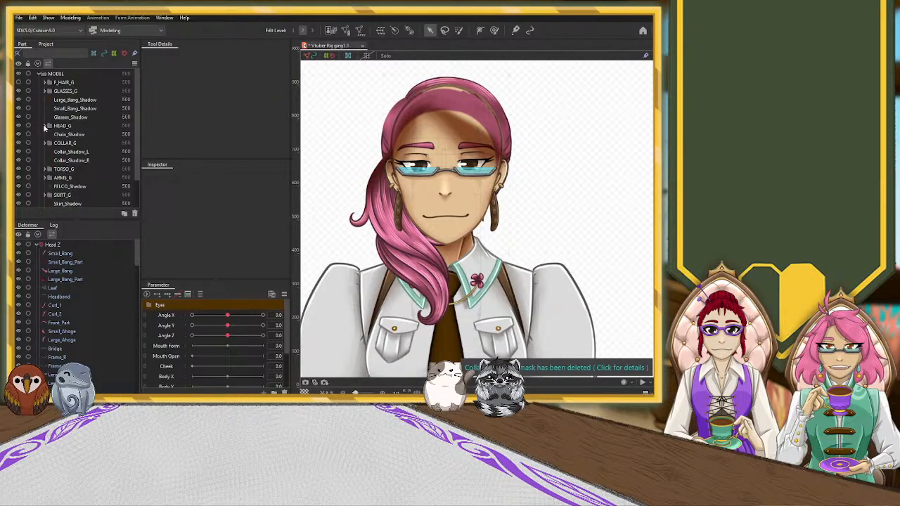
click(44, 126)
scroll(45, 128, down, 6)
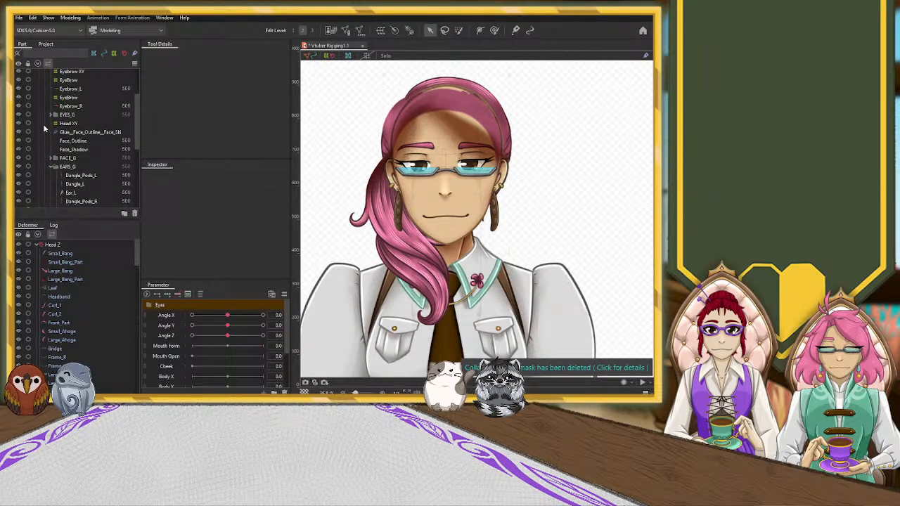
click(19, 132)
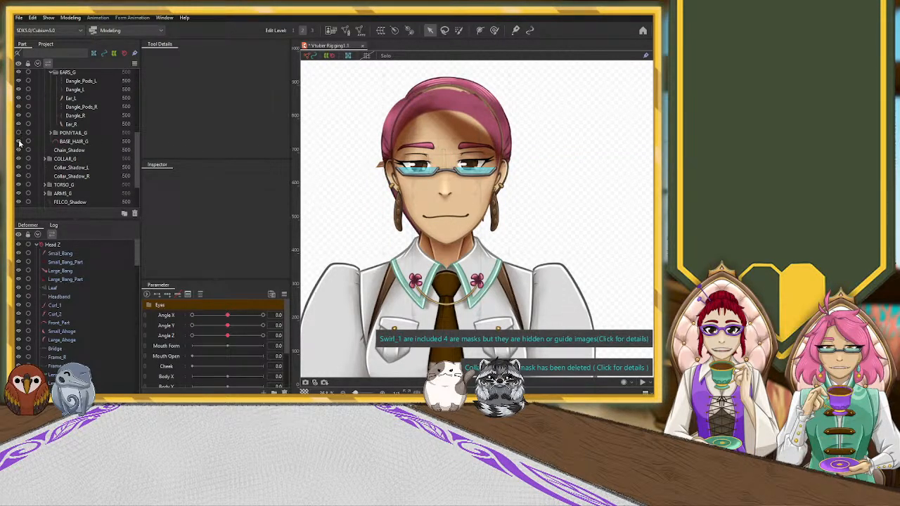
click(19, 142)
Step: Hide HAIRLINE_G in the FACE_G group and the bang shadows Large_Bang_Shadow and Small_Bang_Shadow
scroll(20, 144, up, 3)
scroll(19, 144, up, 2)
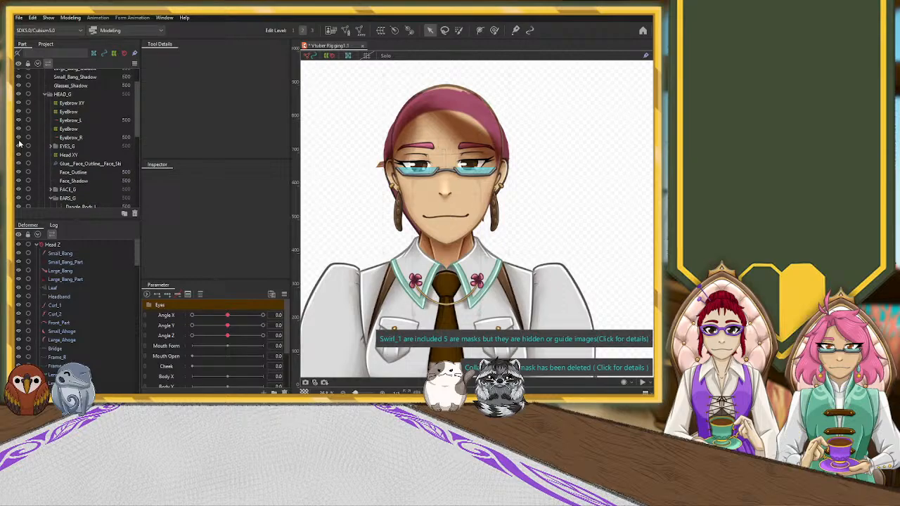
scroll(20, 143, down, 10)
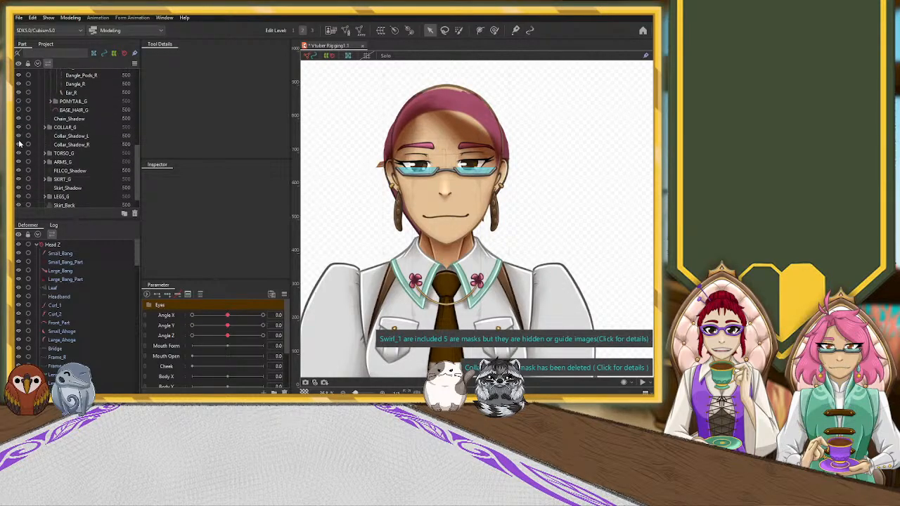
scroll(19, 143, up, 5)
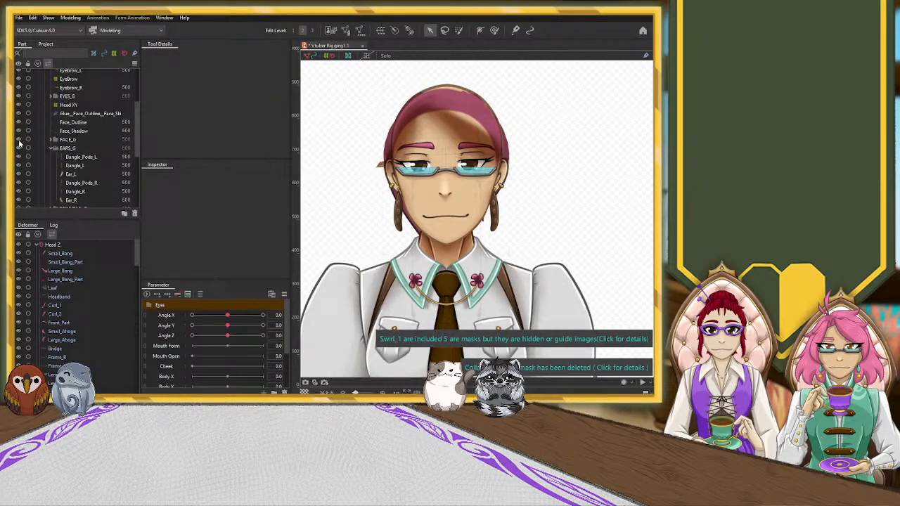
scroll(20, 143, down, 2)
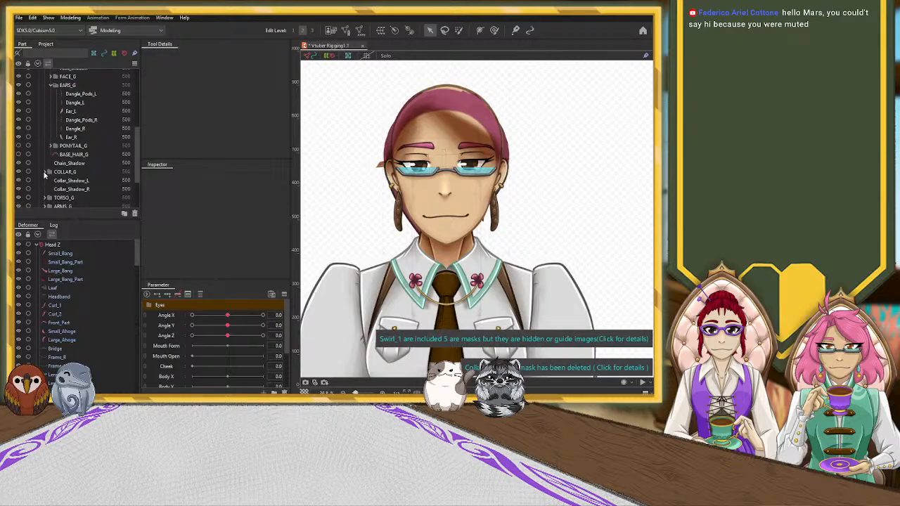
scroll(44, 175, down, 2)
scroll(44, 175, up, 4)
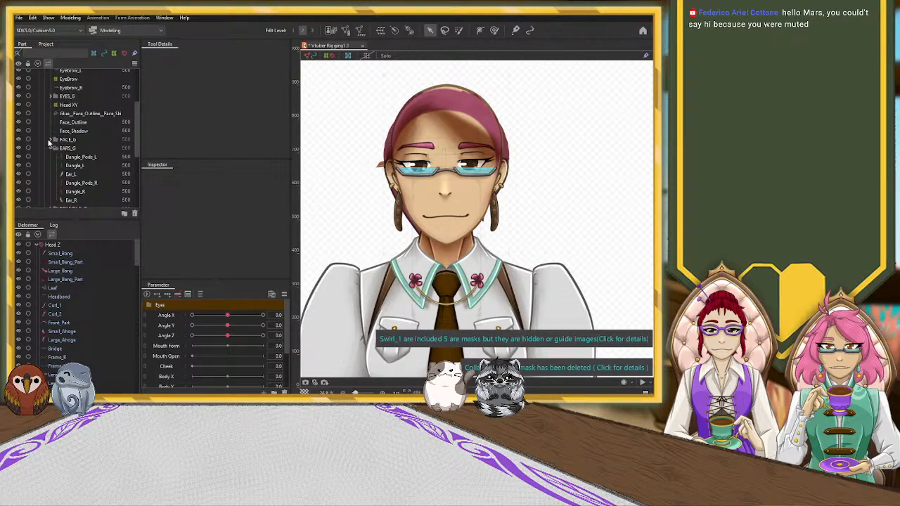
click(51, 140)
click(19, 173)
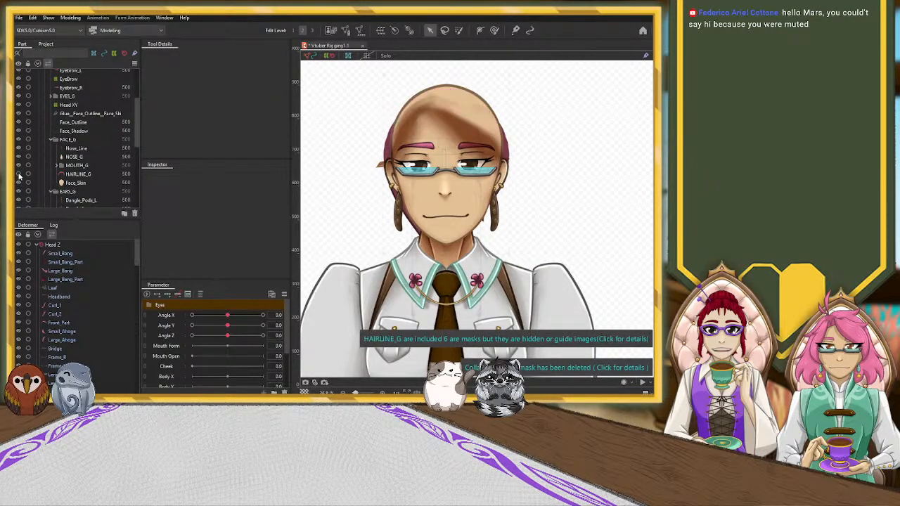
scroll(55, 166, up, 3)
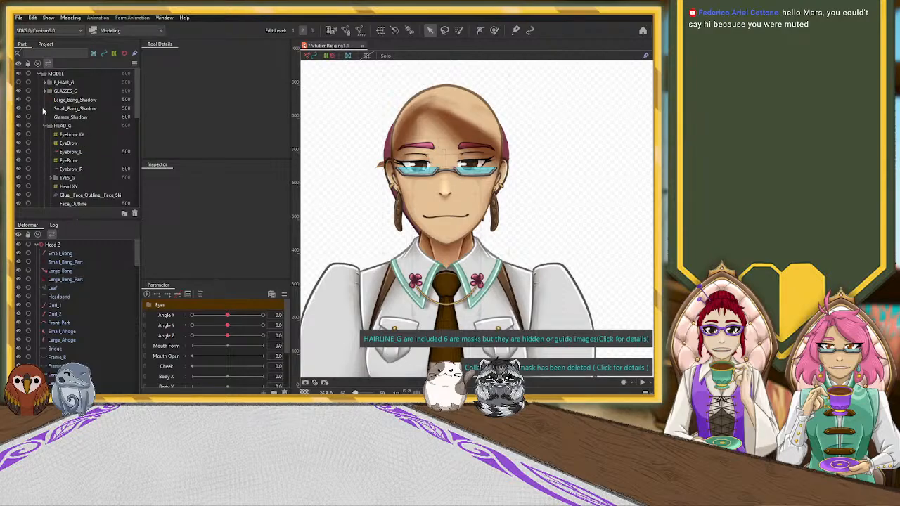
click(19, 109)
Step: Pick the remaining hair behind the head and hide its BASE_HAIR_G part in the SHIRT_G group
scroll(42, 134, down, 10)
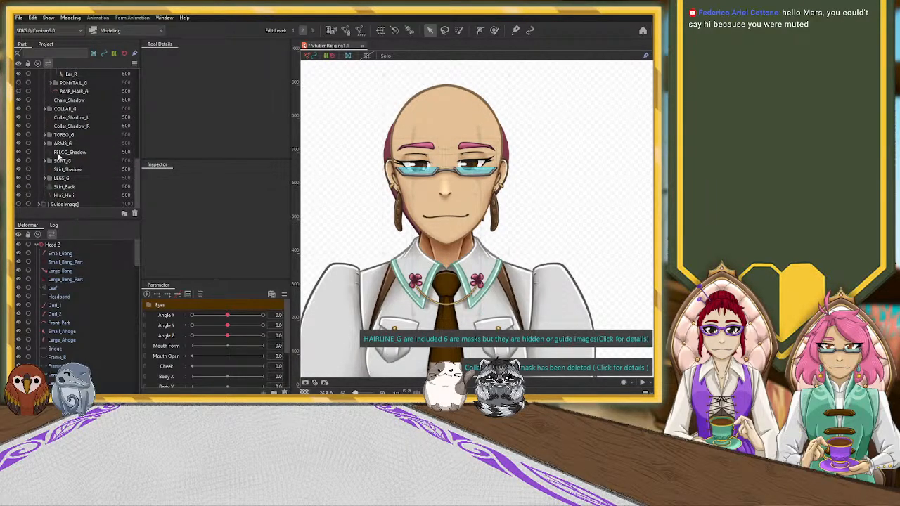
scroll(58, 160, up, 2)
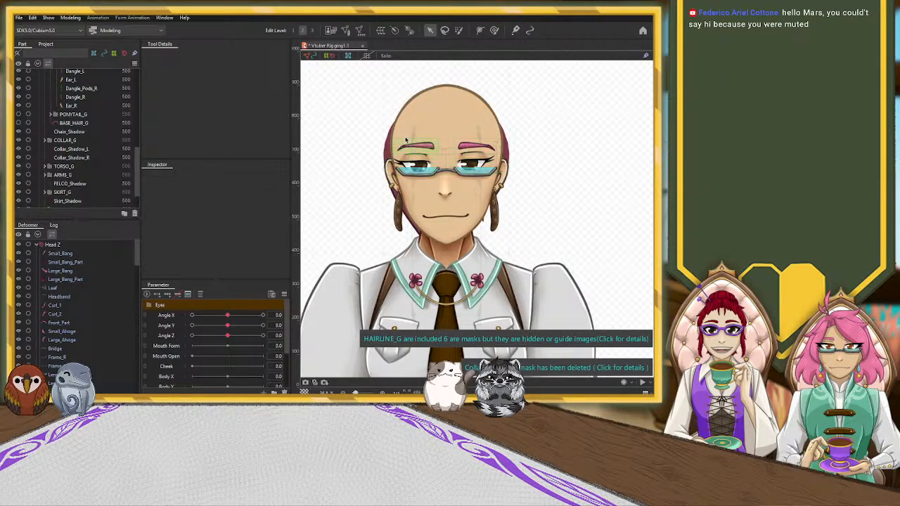
click(508, 151)
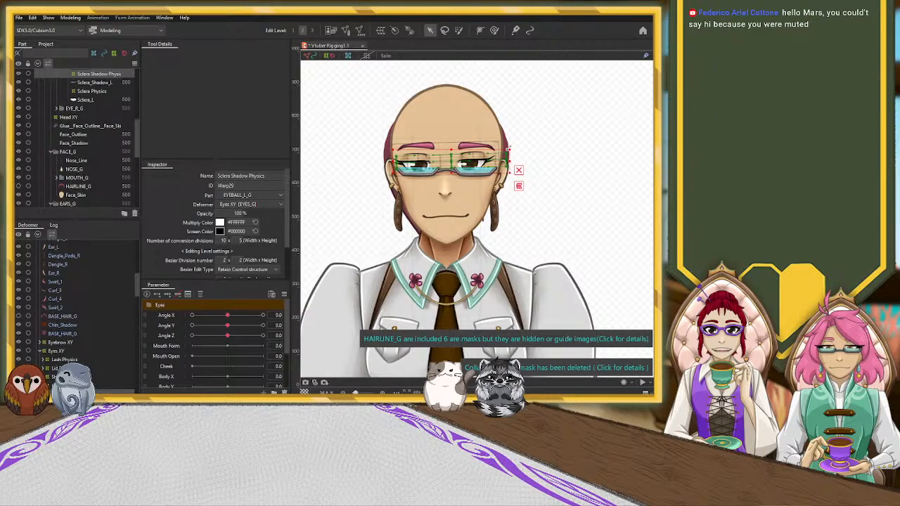
click(510, 148)
scroll(509, 151, up, 5)
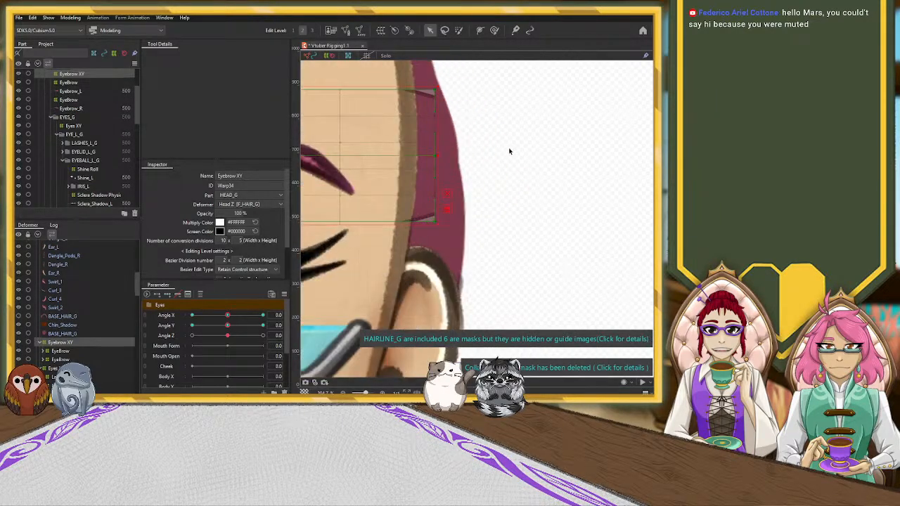
click(458, 171)
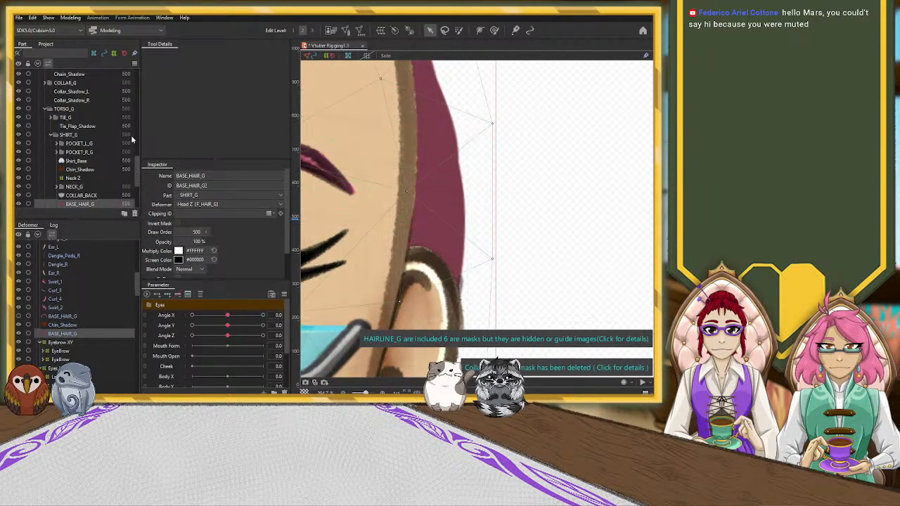
click(19, 204)
scroll(464, 143, down, 8)
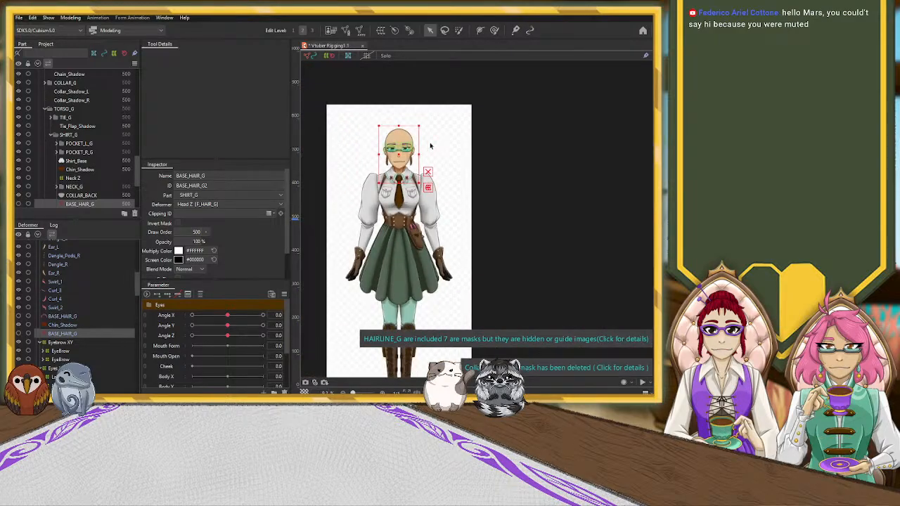
click(464, 142)
Step: Examine the face without hair up close around the eyebrows, eyes and glasses
scroll(354, 139, up, 3)
scroll(354, 138, up, 2)
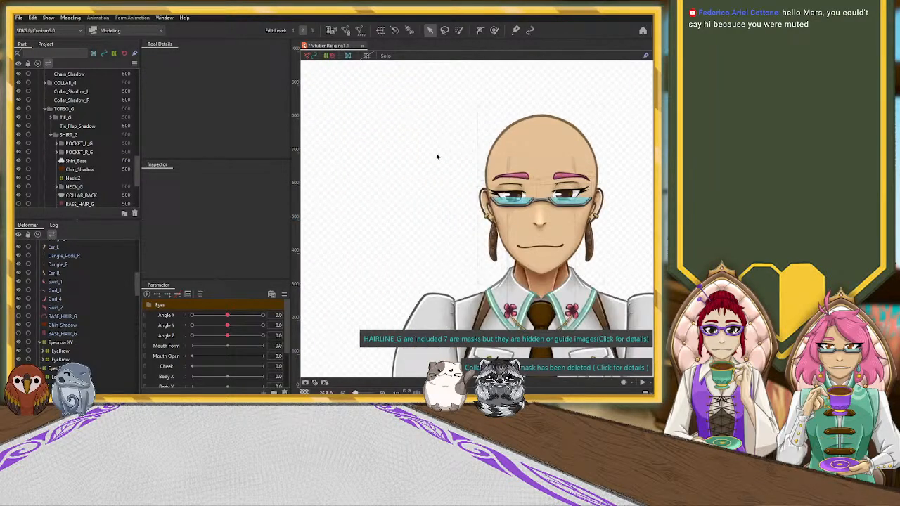
drag(436, 153, 340, 132)
scroll(542, 182, up, 2)
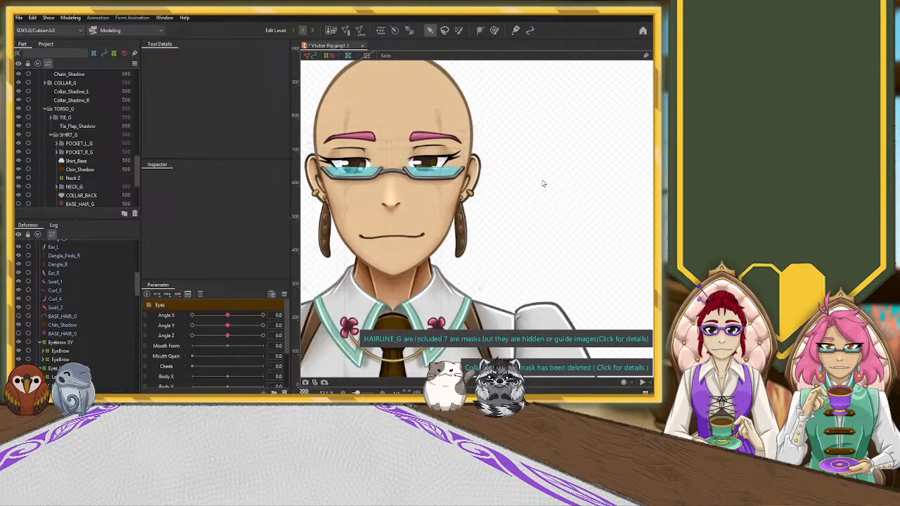
drag(532, 172, 555, 202)
scroll(460, 149, up, 3)
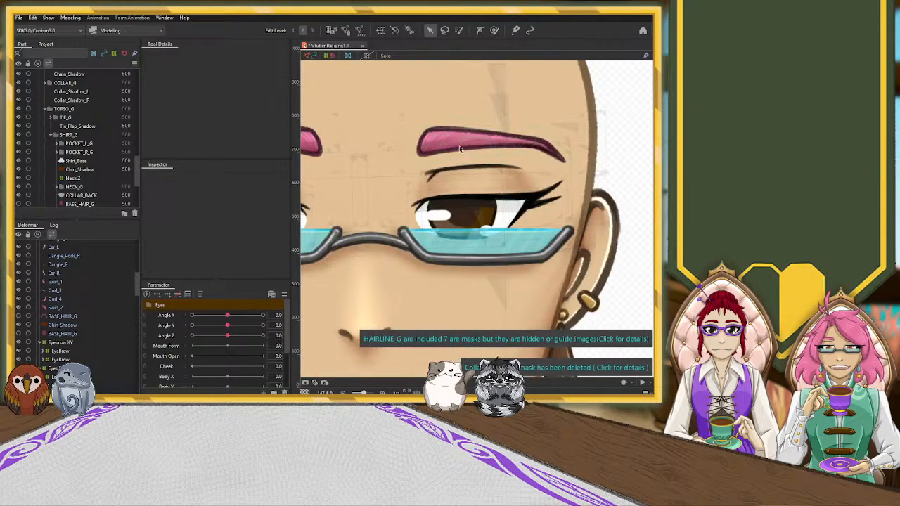
scroll(397, 148, down, 3)
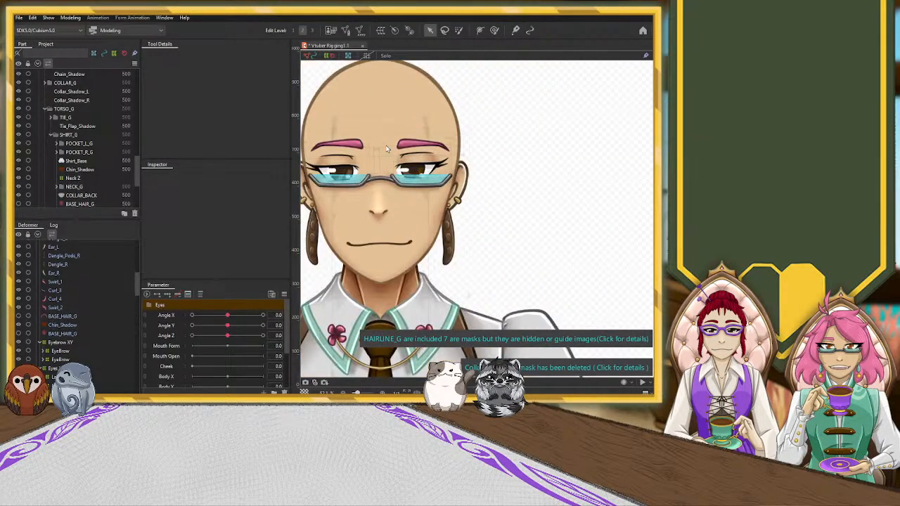
Step: Try moving the NOSE_G mesh sideways off the face's centre, and undo the move
drag(529, 143, 562, 144)
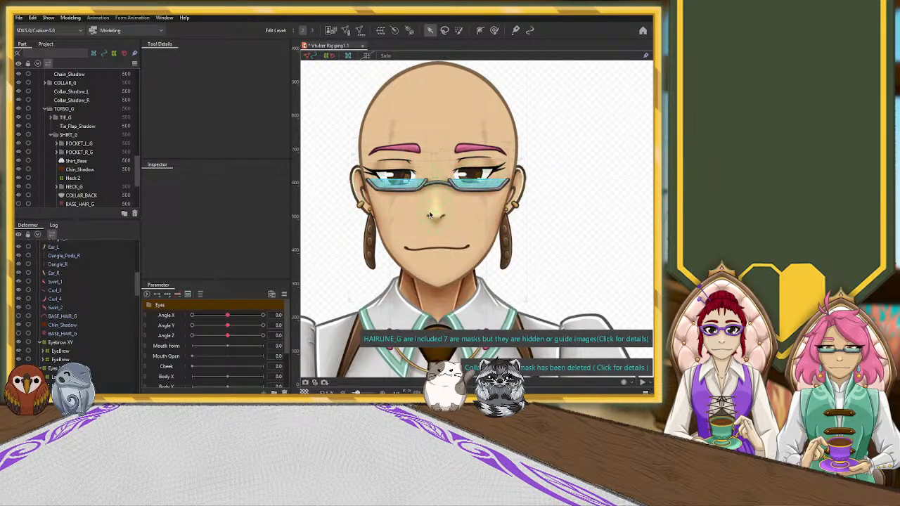
click(465, 211)
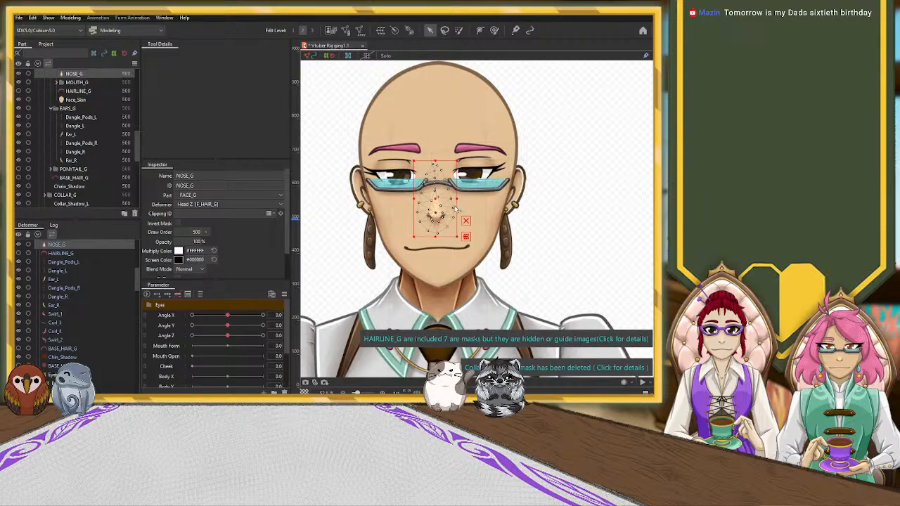
drag(435, 199, 482, 203)
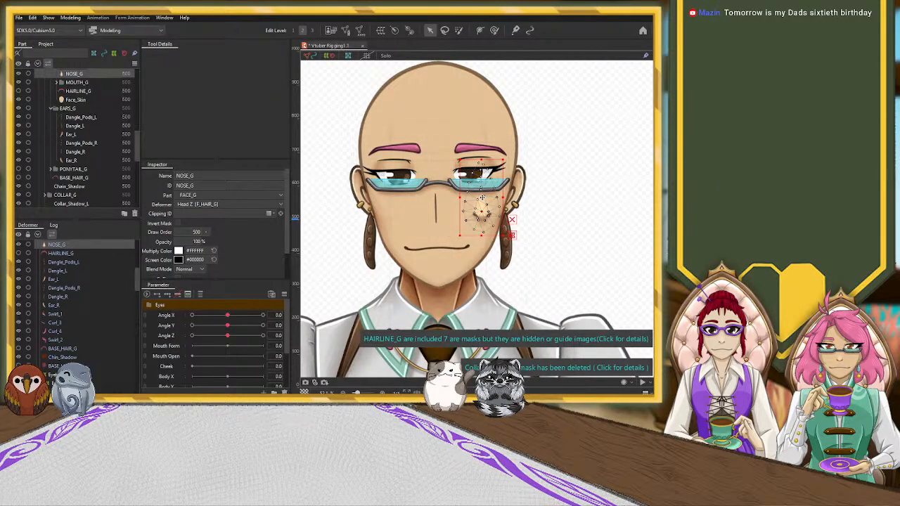
key(ctrl+z)
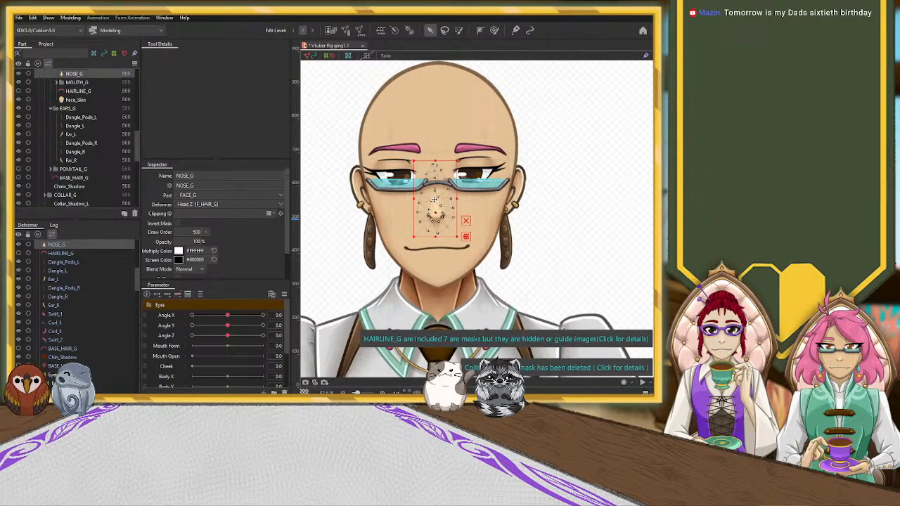
drag(461, 199, 475, 202)
key(ctrl+z)
key(ctrl+z)
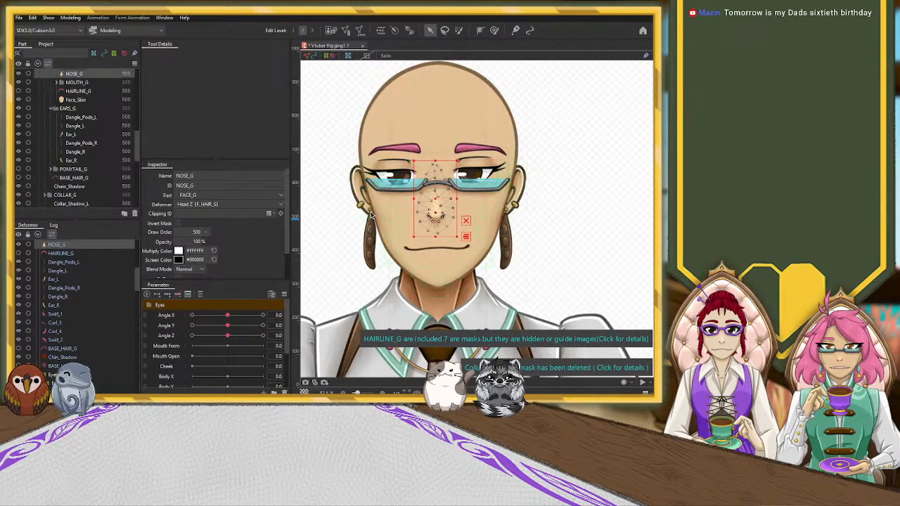
Step: Hide the GLASSES_G group and the Glasses_Shadow part to clear the glasses from the face
scroll(40, 163, up, 5)
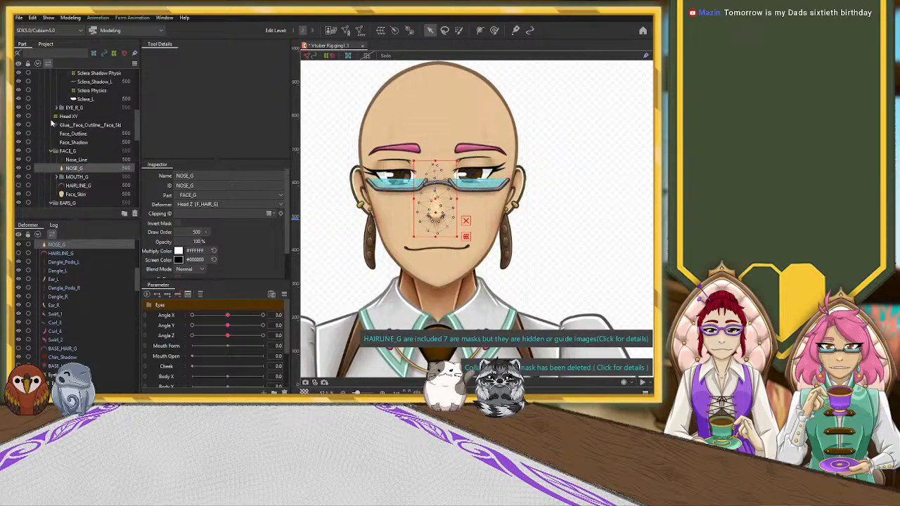
scroll(51, 120, up, 3)
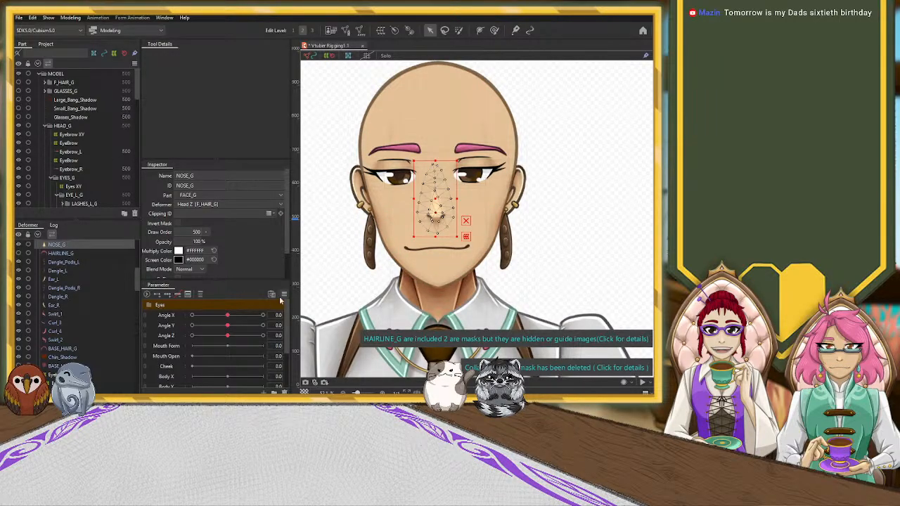
Step: Test the head tilt at Angle Z 30 and return the parameter to 0
scroll(235, 326, down, 2)
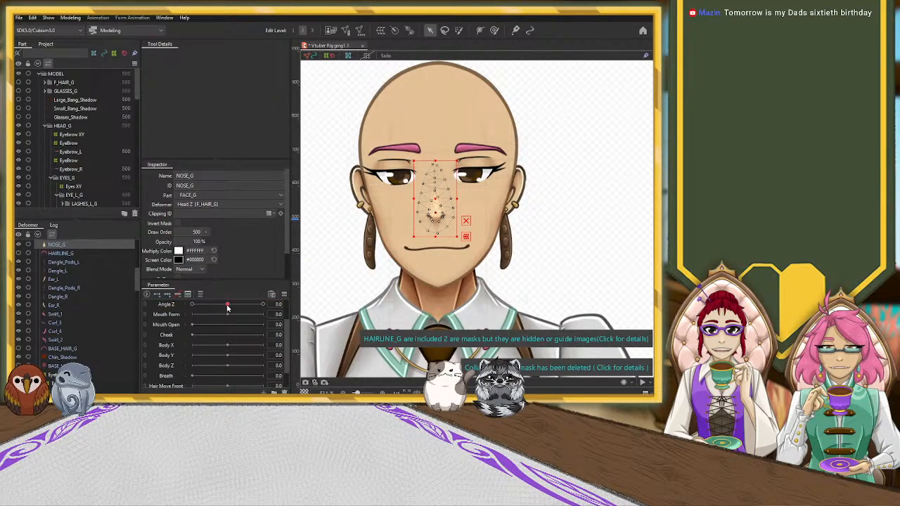
drag(227, 307, 274, 304)
scroll(350, 249, down, 2)
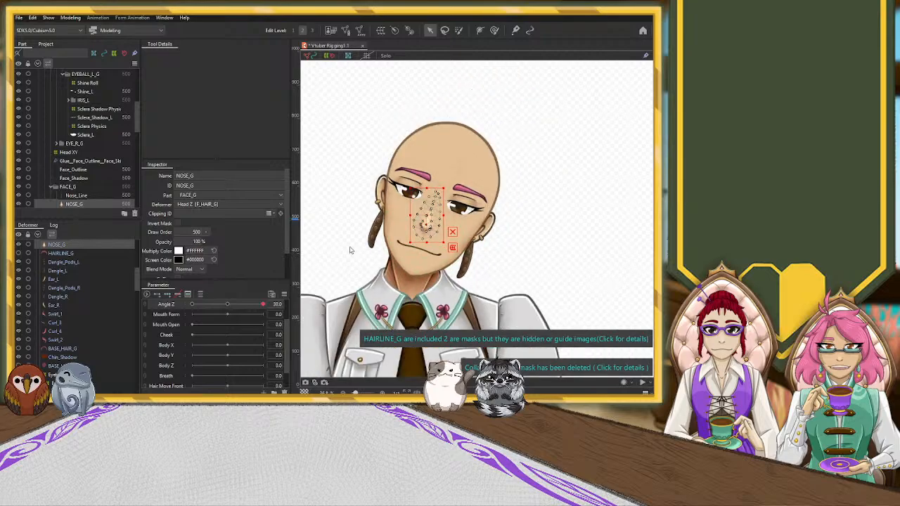
click(228, 305)
scroll(260, 338, up, 2)
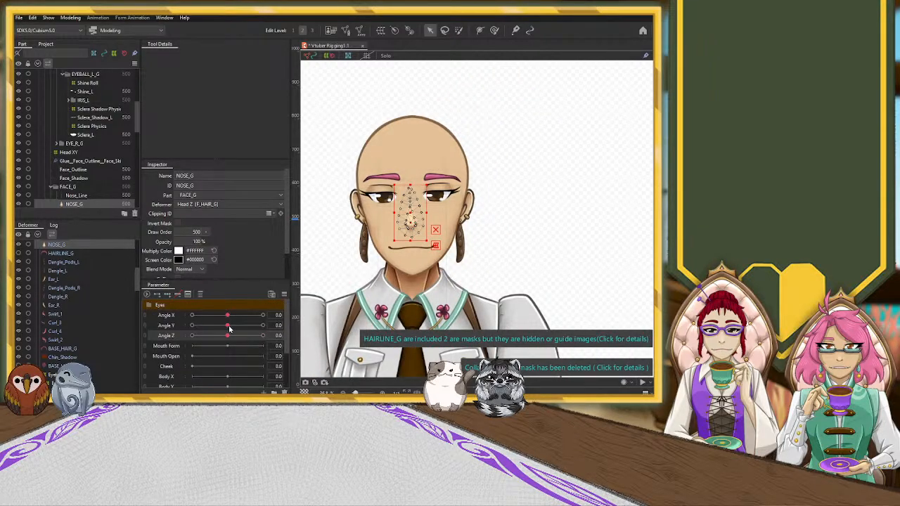
Step: Turn the head to Angle X -30 and hide the NOSE_G and Nose_Line parts in the FACE_G group
drag(227, 315, 59, 220)
click(19, 206)
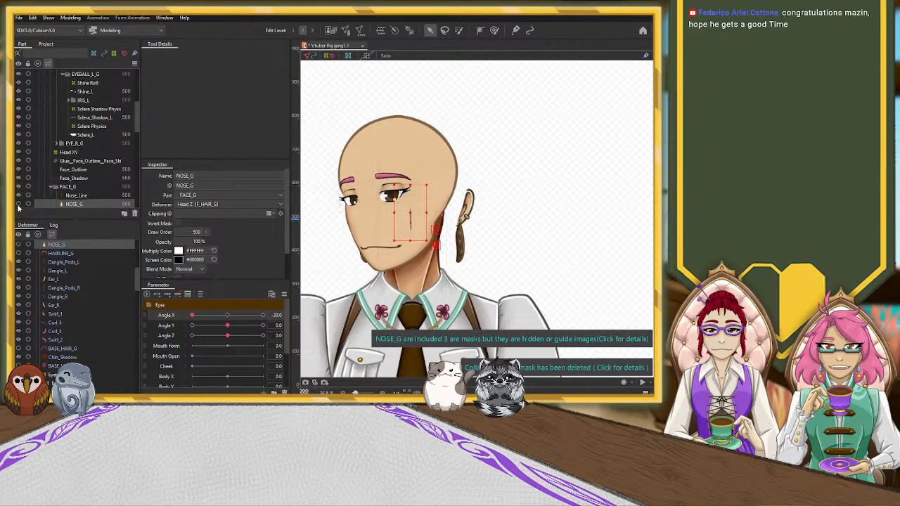
scroll(42, 195, down, 1)
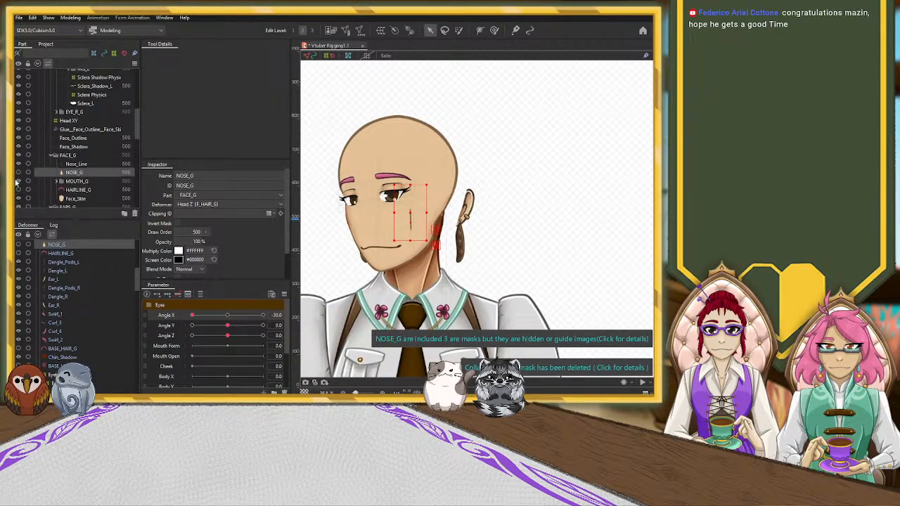
click(551, 188)
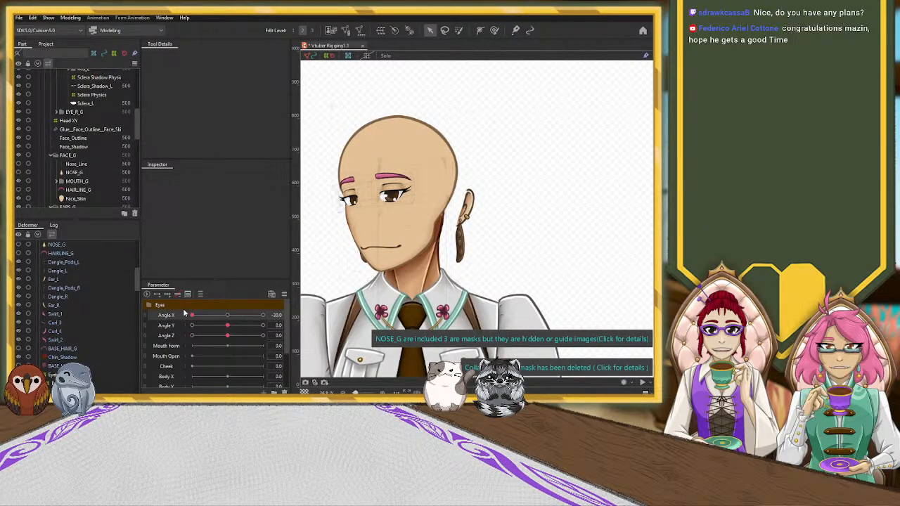
Step: Reset Angle X to 0, then test the upward head tilt at Angle Y 30 and reset it to 0
mouse_move(191, 315)
mouse_down()
mouse_move(281, 317)
mouse_move(165, 315)
mouse_move(279, 316)
mouse_move(186, 319)
mouse_up()
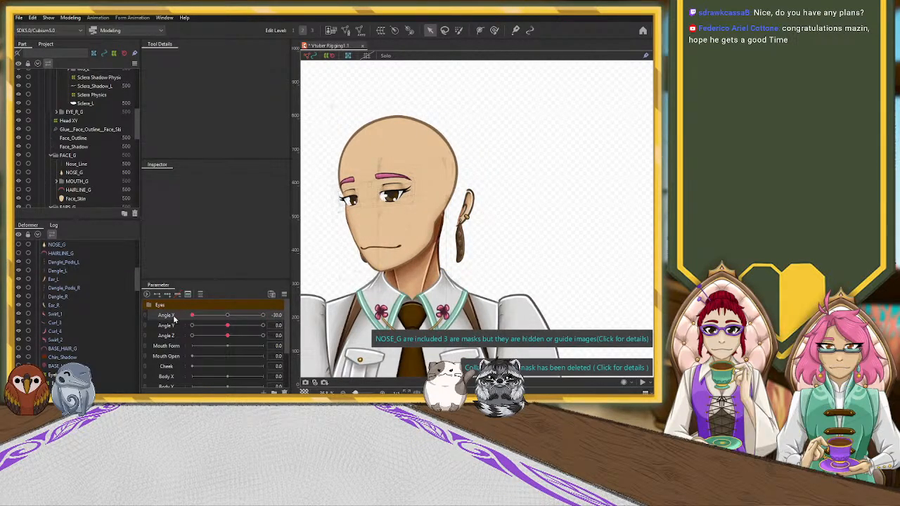
click(227, 319)
drag(227, 325, 283, 332)
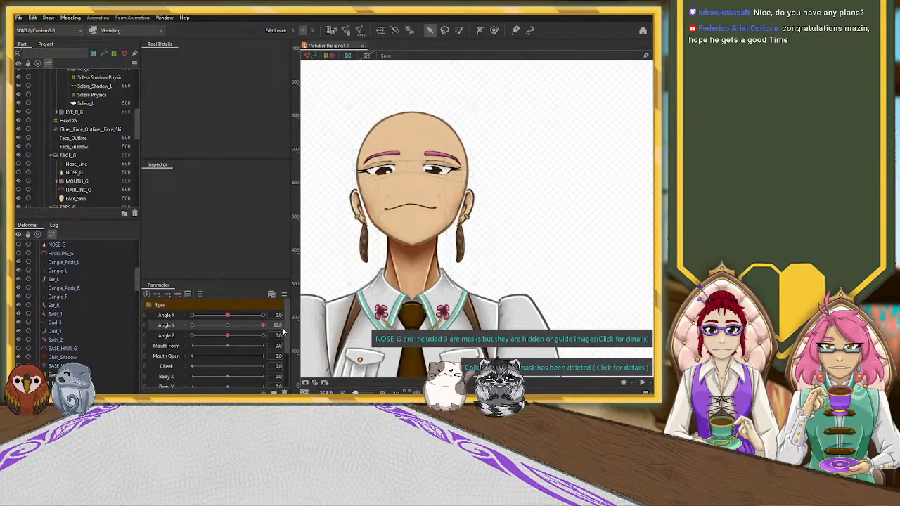
drag(283, 332, 228, 328)
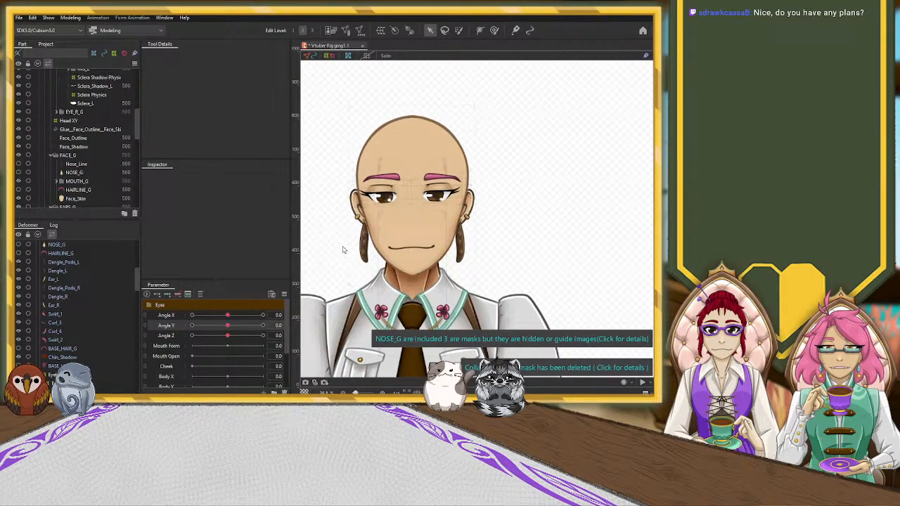
Step: Examine the noseless face up close and compare it with the whole figure
scroll(344, 250, up, 2)
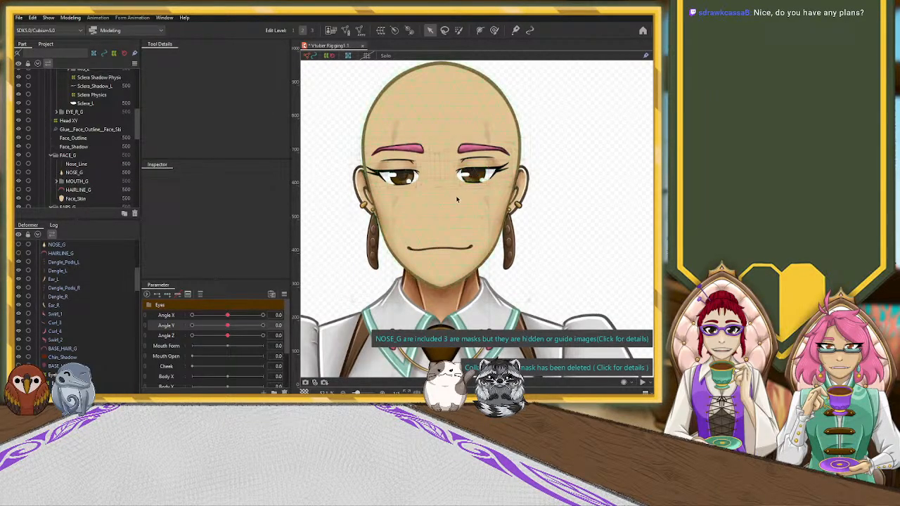
scroll(364, 219, down, 4)
scroll(351, 293, up, 2)
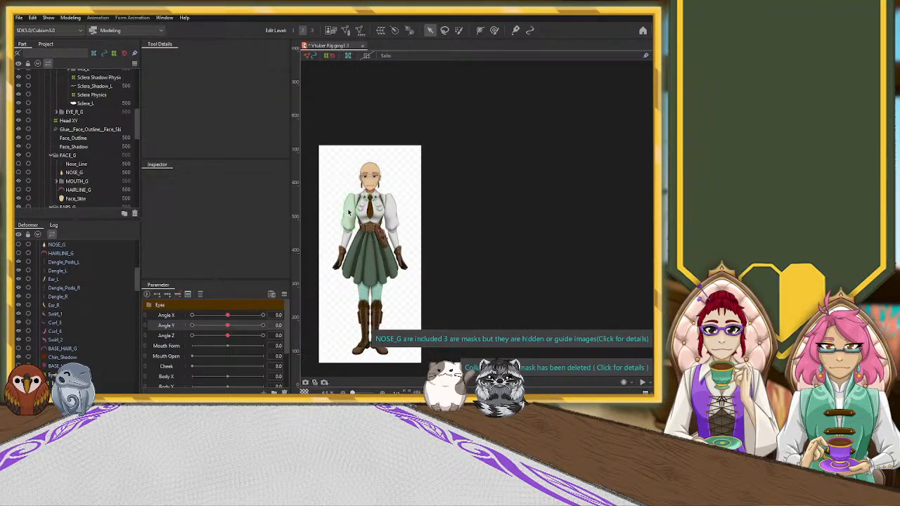
scroll(344, 172, up, 5)
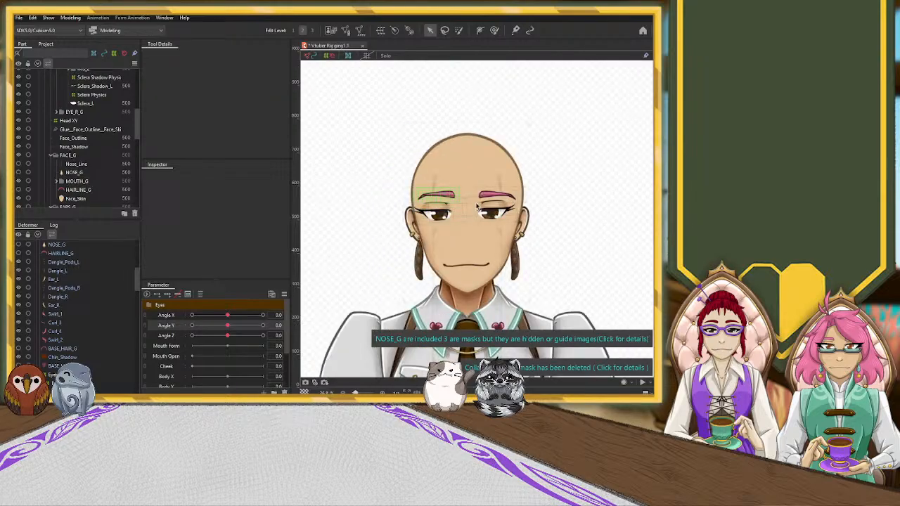
scroll(500, 217, down, 6)
scroll(457, 243, up, 1)
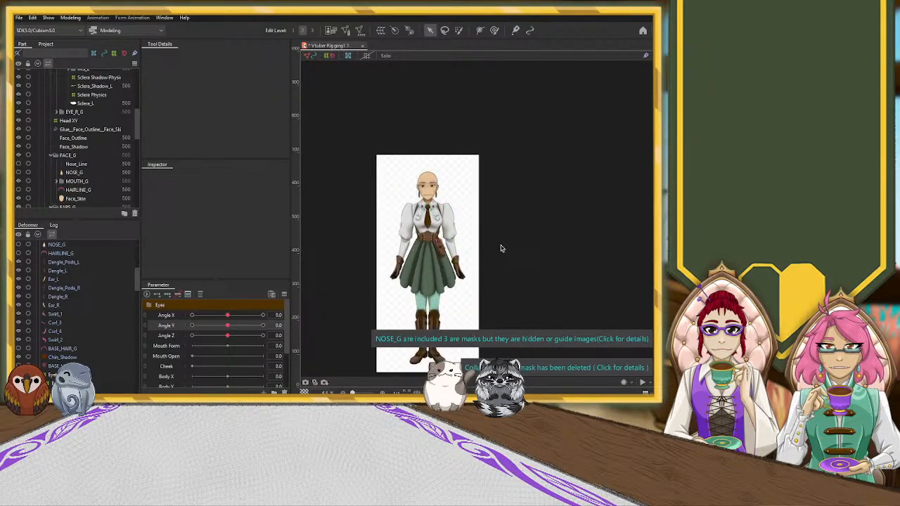
drag(521, 286, 495, 204)
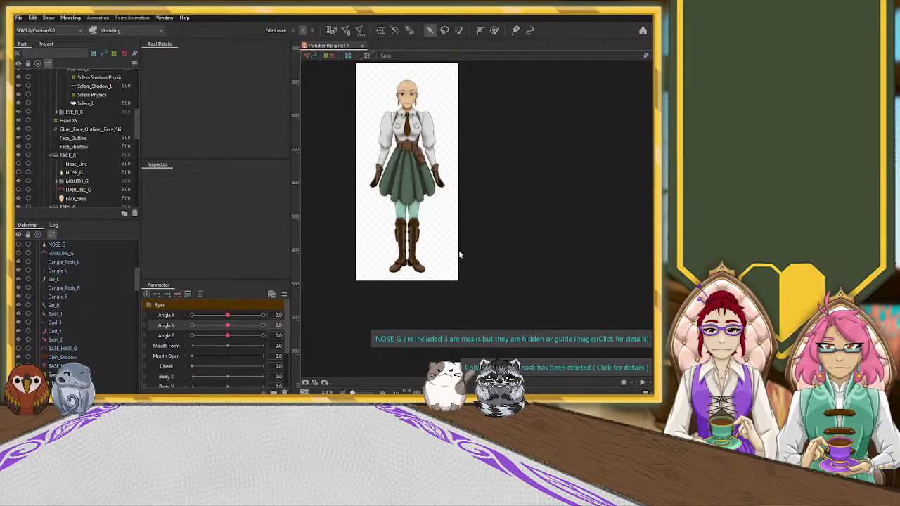
scroll(459, 254, up, 2)
drag(424, 187, 500, 355)
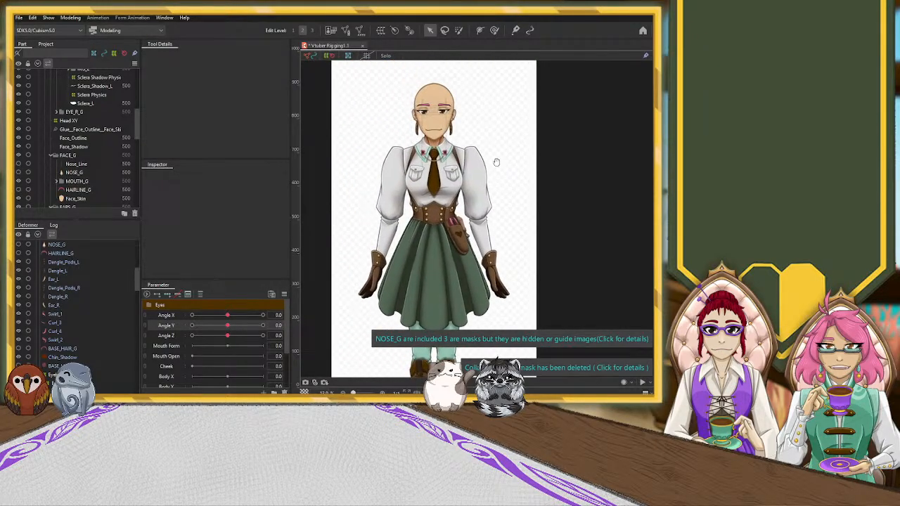
drag(494, 159, 515, 251)
scroll(465, 227, up, 6)
scroll(464, 228, down, 2)
scroll(464, 228, down, 2)
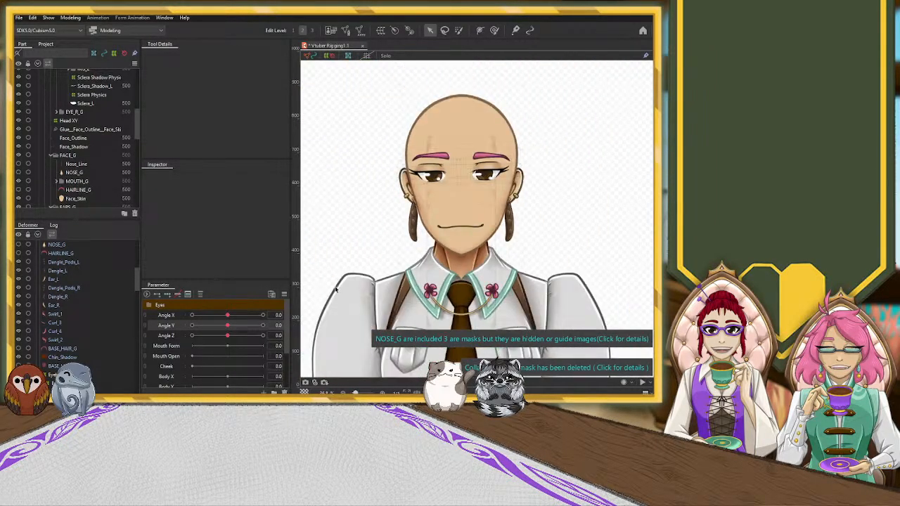
Step: Test the head's movement with Angle X and Angle Y and reset both parameters to 0
drag(227, 315, 261, 328)
drag(285, 328, 235, 316)
click(227, 326)
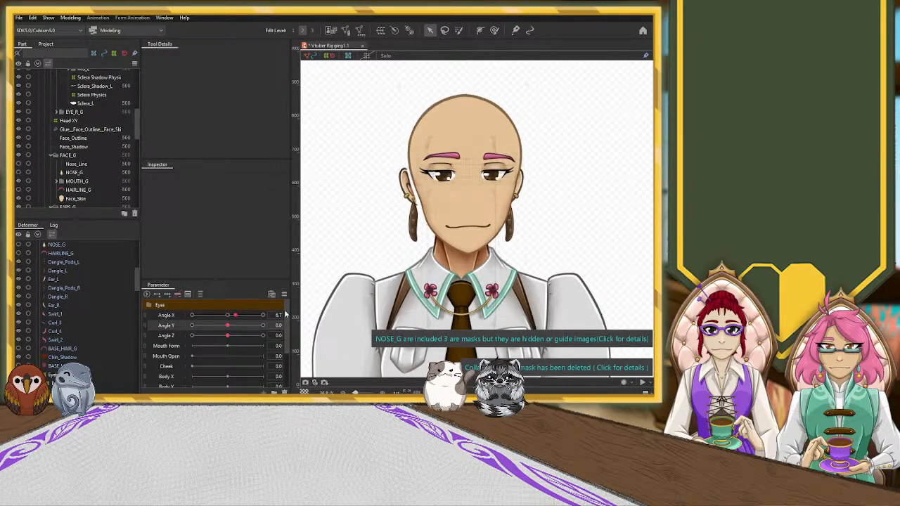
click(226, 316)
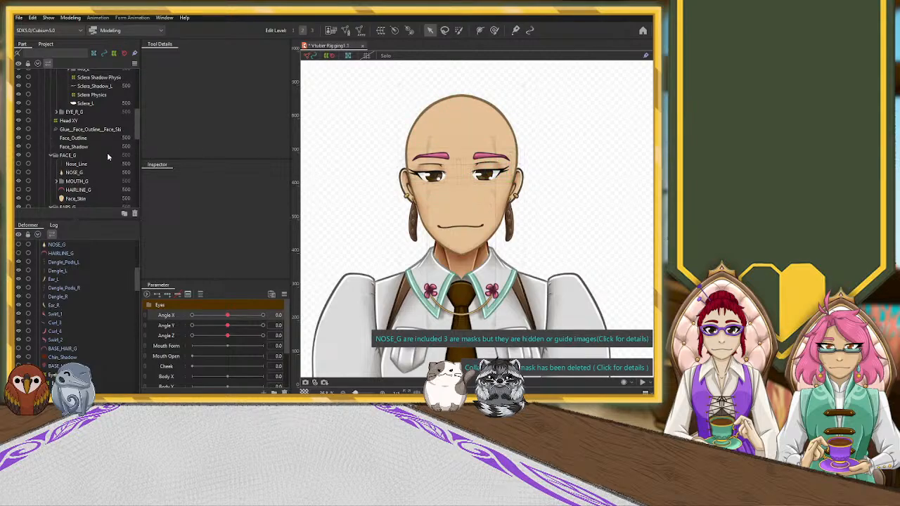
Step: Look through the parts list from the face and ears down to the torso and leg groups
scroll(107, 152, down, 5)
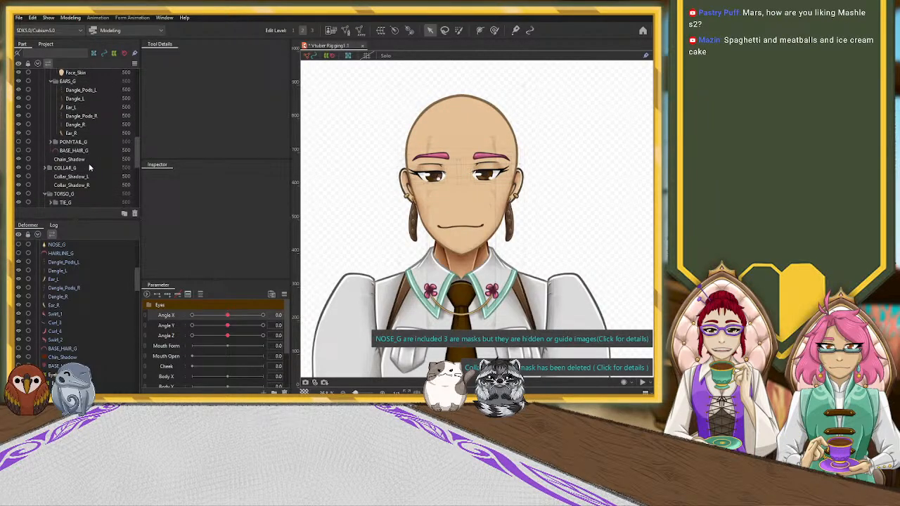
scroll(85, 166, down, 5)
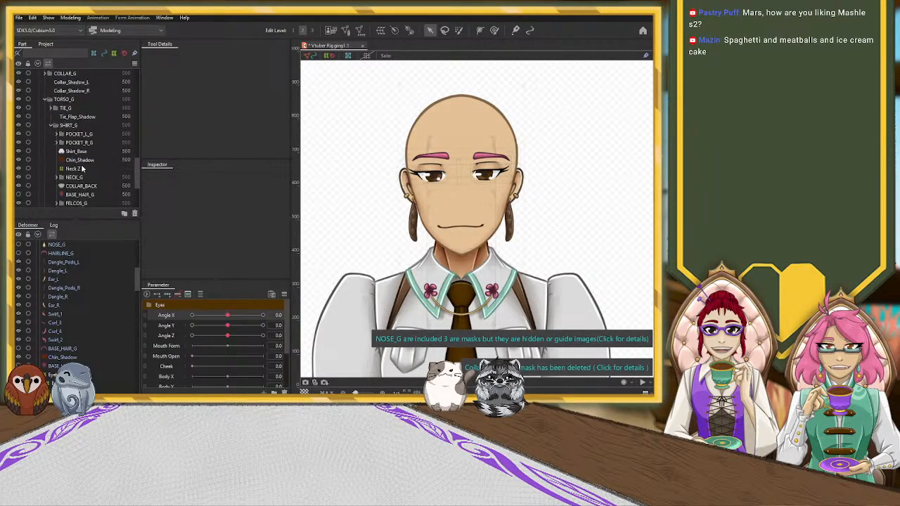
scroll(82, 168, down, 2)
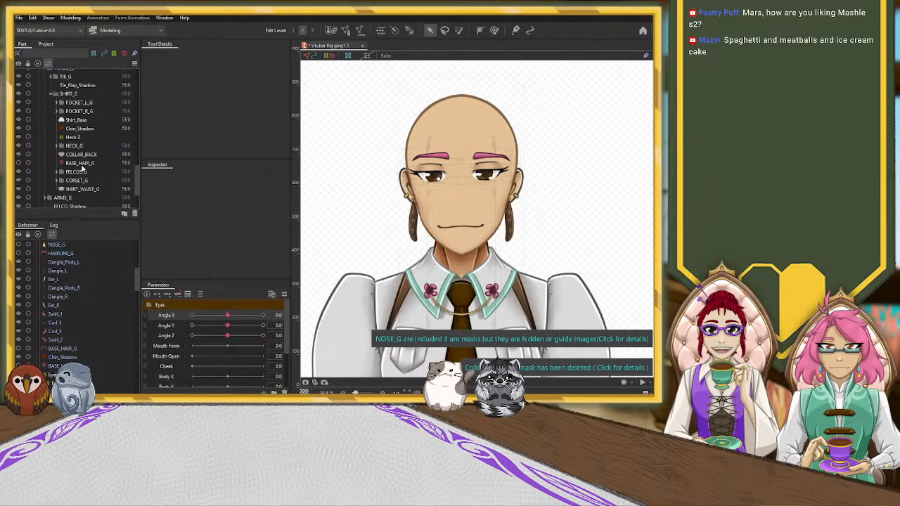
scroll(82, 168, down, 2)
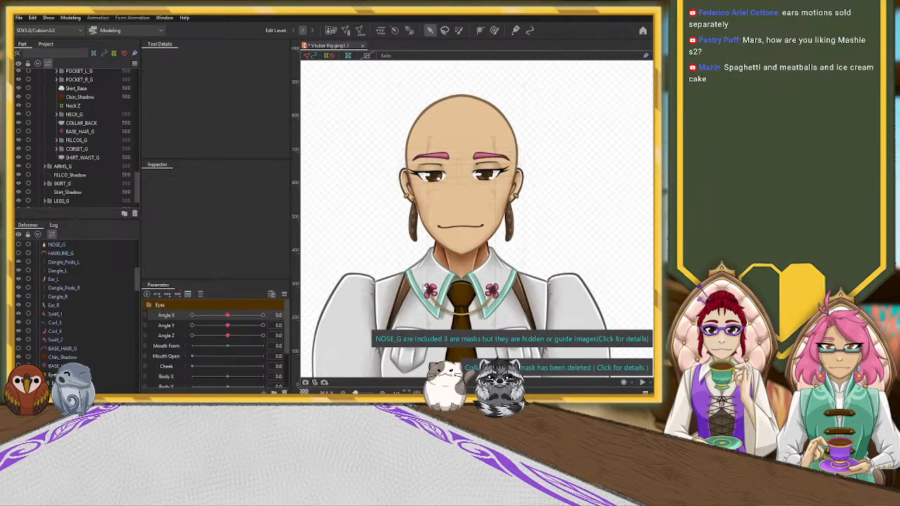
Step: Open the separate Vtuber Rigging model and frame its head and shoulders
click(411, 171)
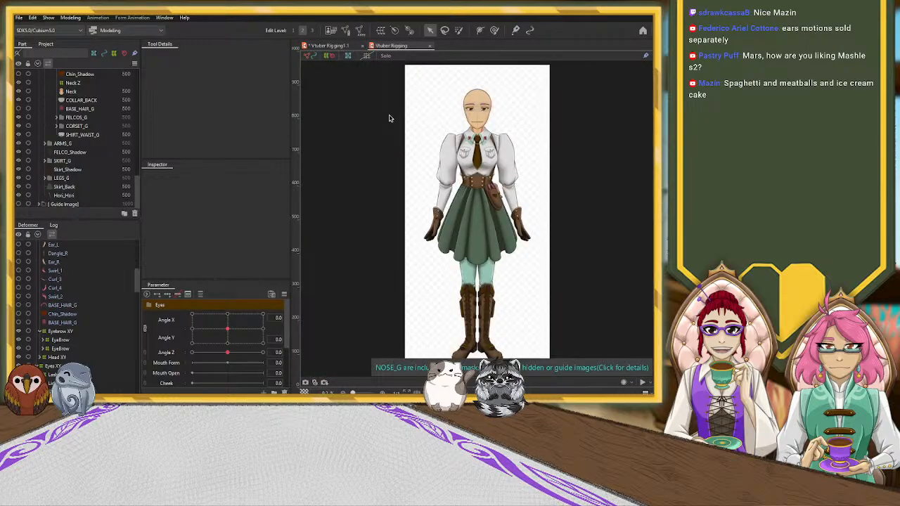
scroll(407, 122, up, 5)
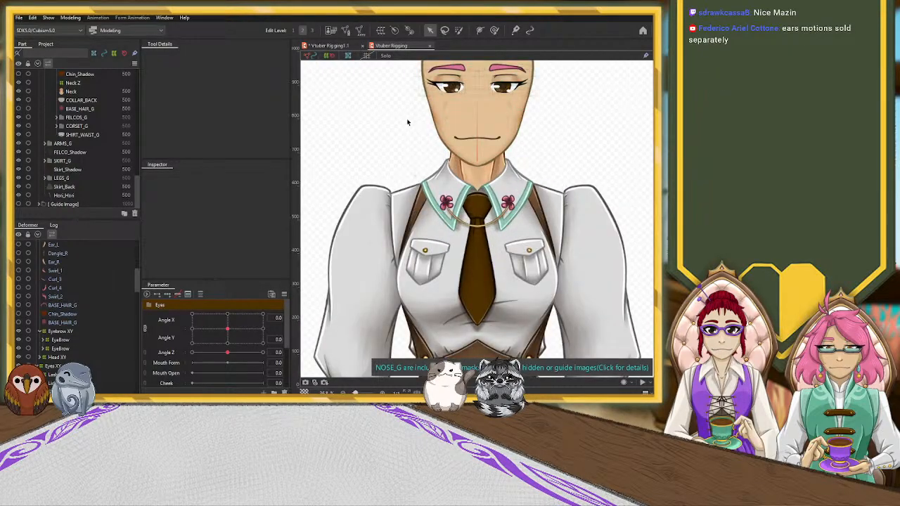
drag(407, 122, 407, 200)
Step: Test the linked Angle X and Angle Y parameters, reset them to 0 and switch back to the Vtuber Rigging1.1 model
mouse_move(228, 328)
mouse_down()
mouse_move(213, 330)
mouse_move(267, 318)
mouse_move(247, 294)
mouse_move(173, 290)
mouse_move(136, 343)
mouse_move(135, 311)
mouse_move(260, 281)
mouse_move(204, 274)
mouse_move(227, 343)
mouse_move(266, 350)
mouse_move(181, 351)
mouse_move(228, 330)
mouse_up()
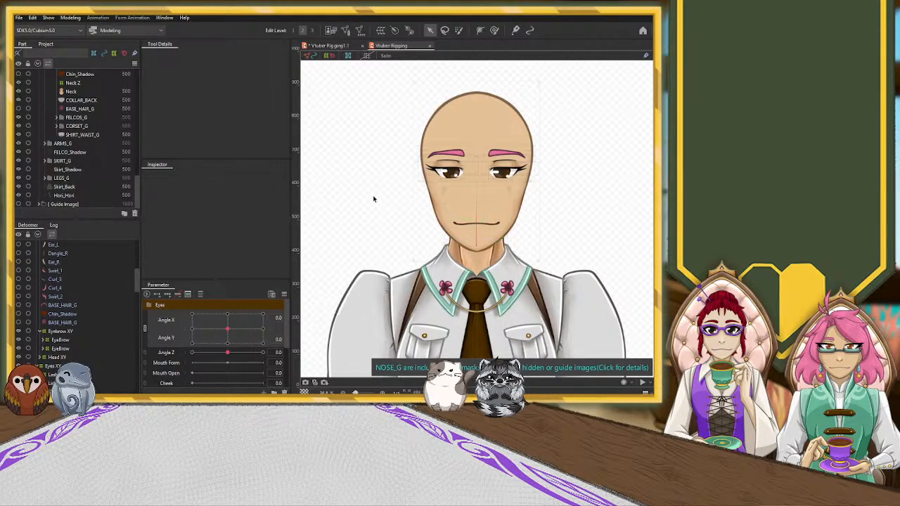
scroll(373, 196, down, 5)
click(231, 330)
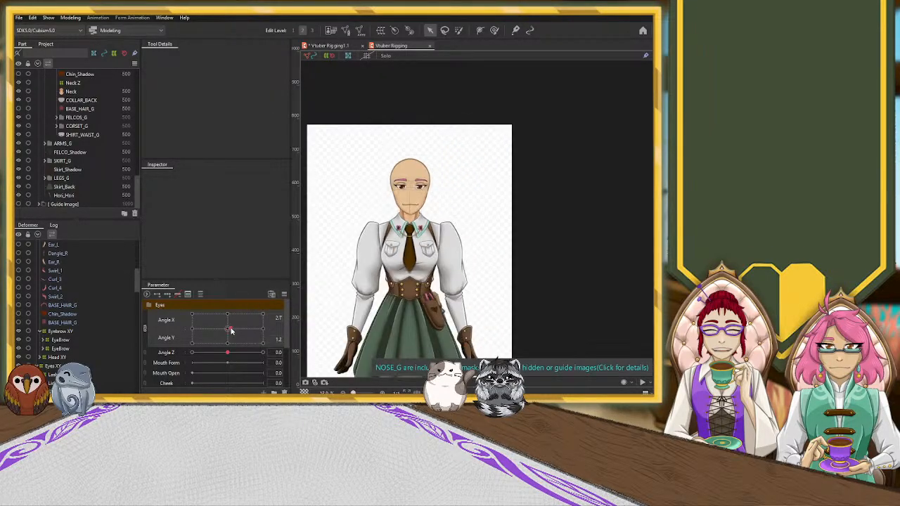
drag(231, 330, 221, 287)
click(229, 331)
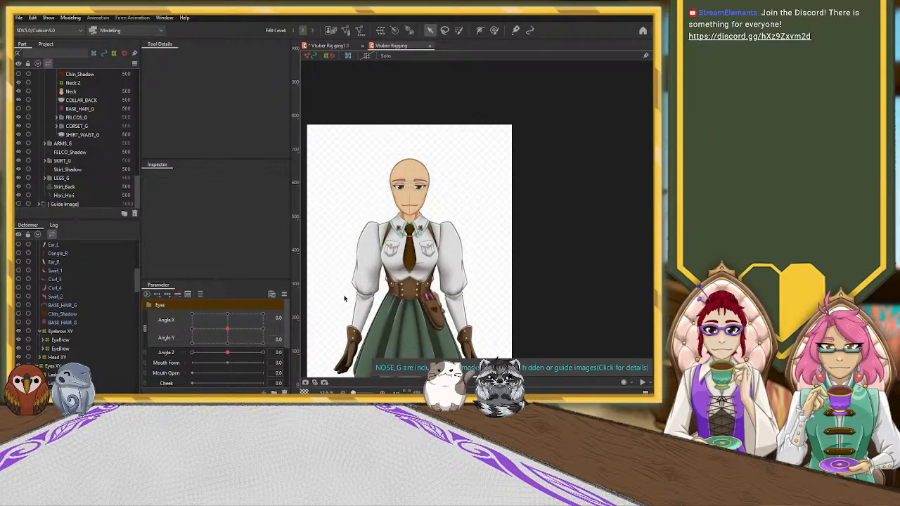
click(340, 46)
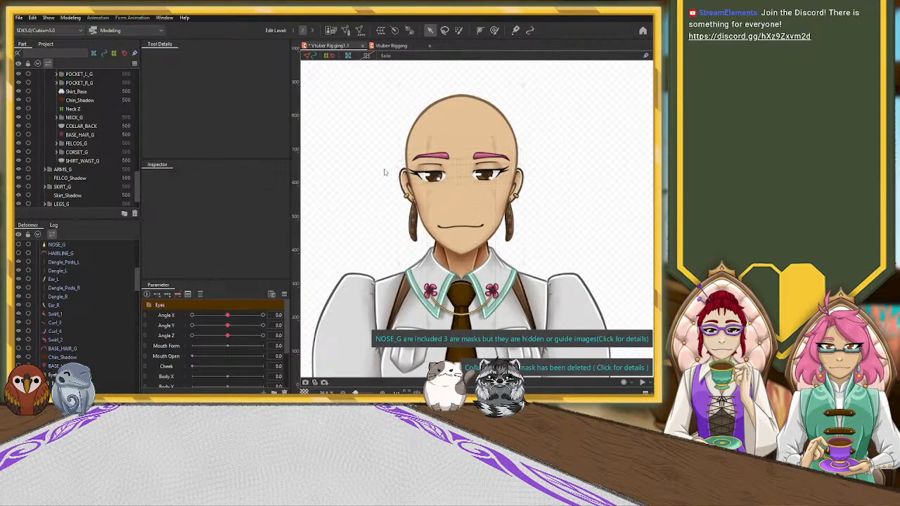
Step: Switch to Clip Studio Paint and compare the shaded full-body character with its flat-coloured version, showing the vertical symmetry ruler
click(346, 224)
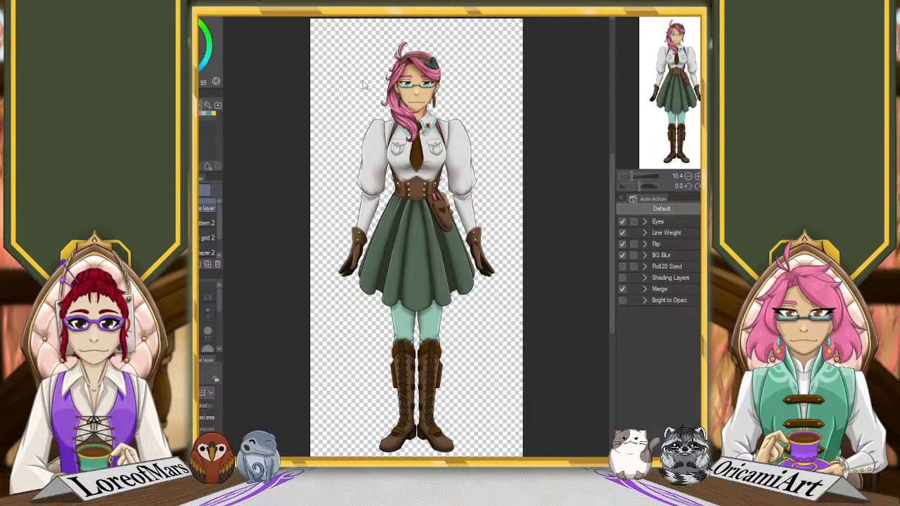
key(ctrl+Tab)
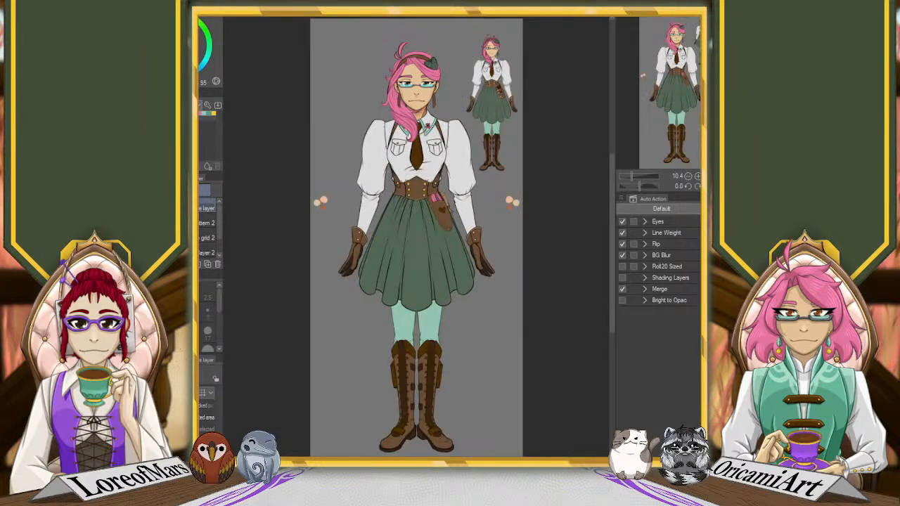
key(ctrl+2)
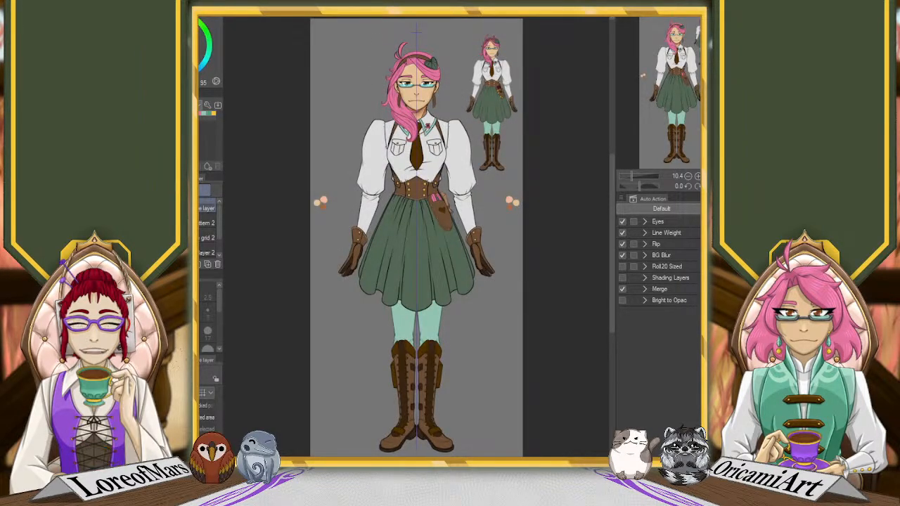
key(ctrl+Tab)
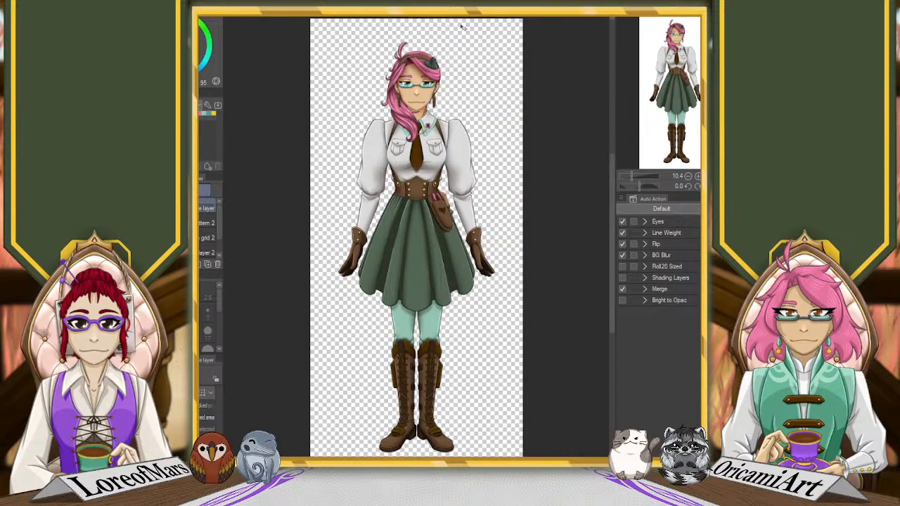
key(ctrl+Tab)
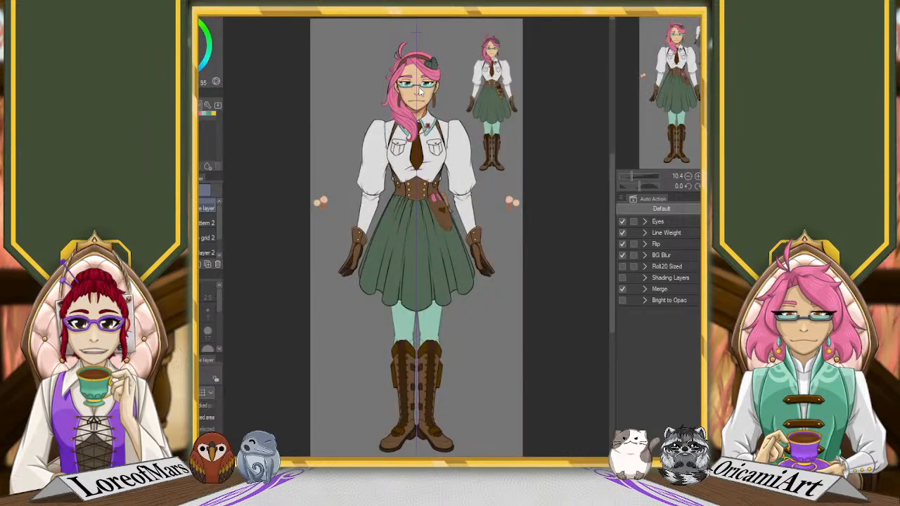
key(ctrl+Tab)
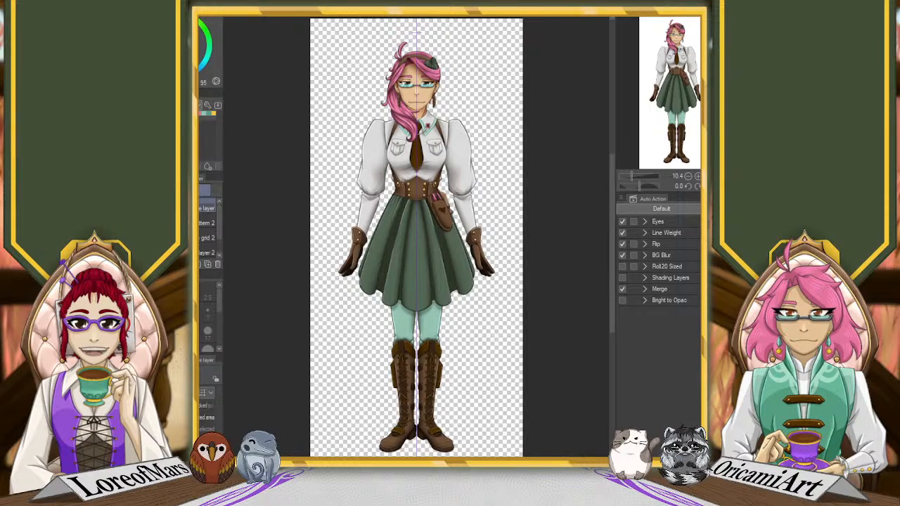
Step: Sample the dark brown line colour from the nostril on the shaded character's face
scroll(412, 81, up, 4)
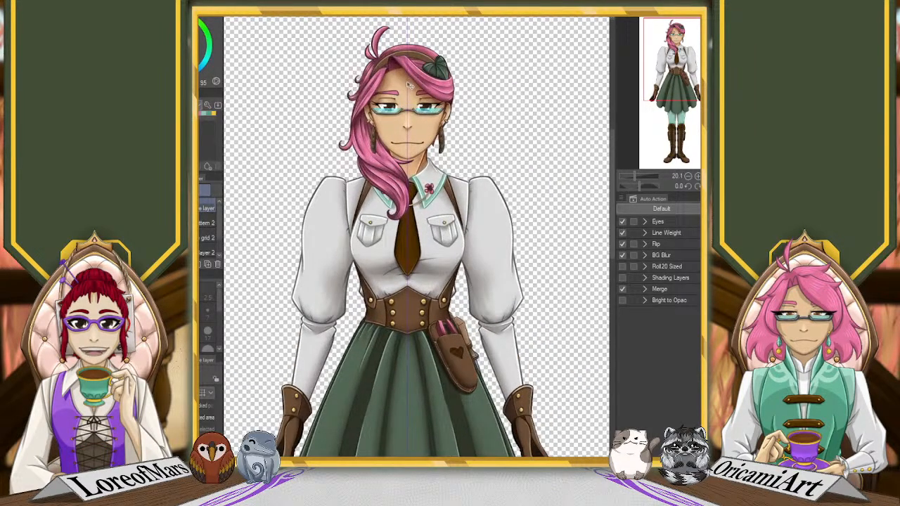
scroll(409, 85, up, 5)
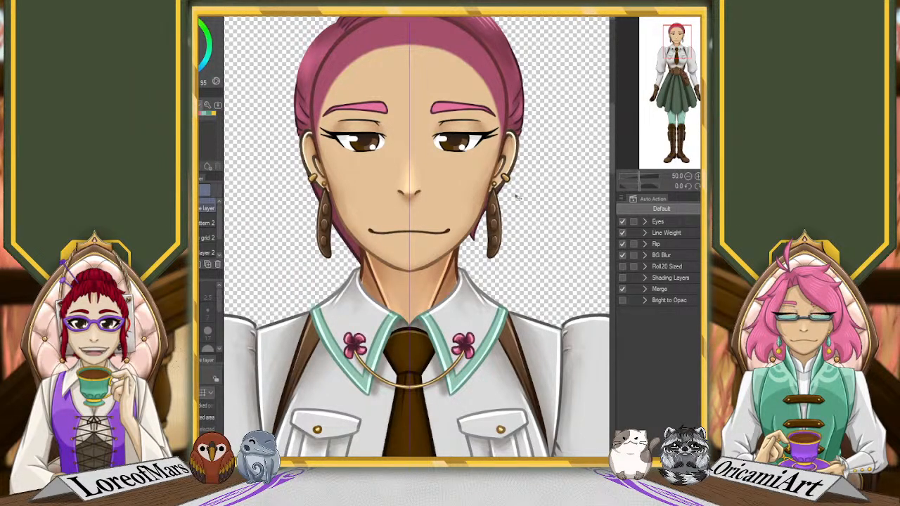
scroll(386, 177, up, 1)
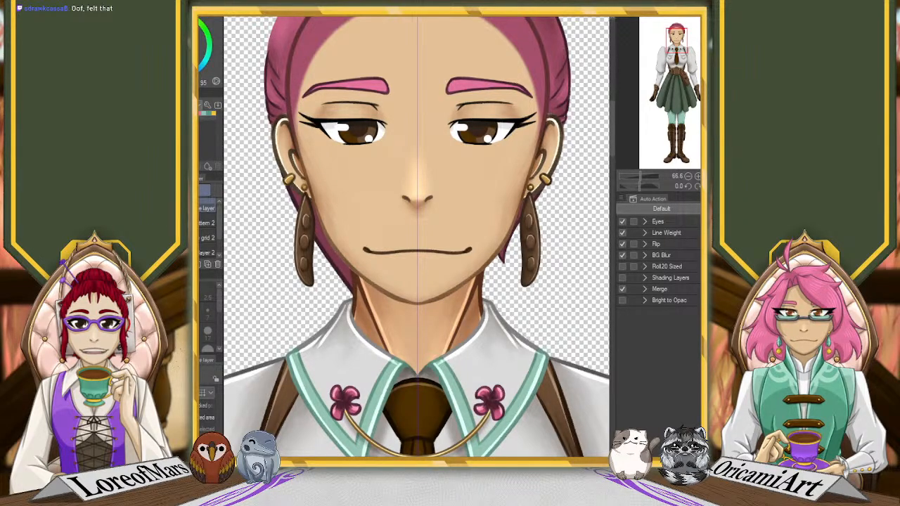
key(o)
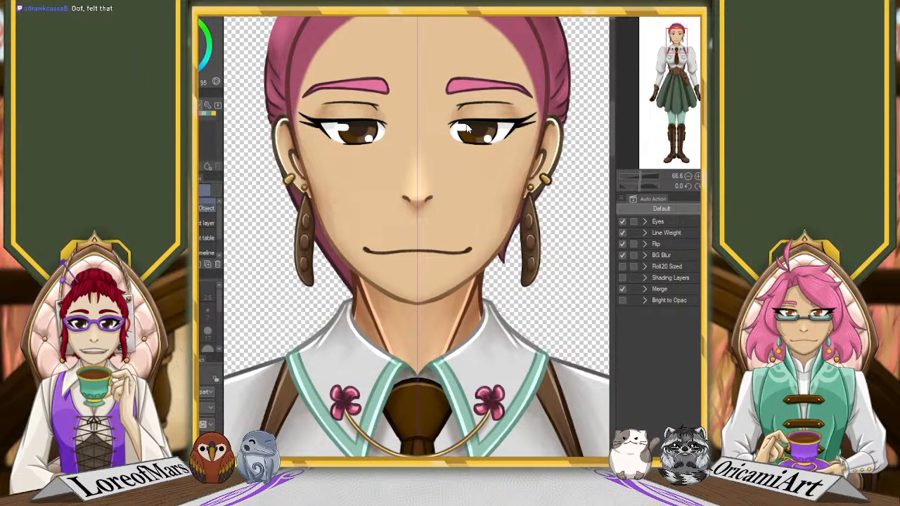
click(641, 175)
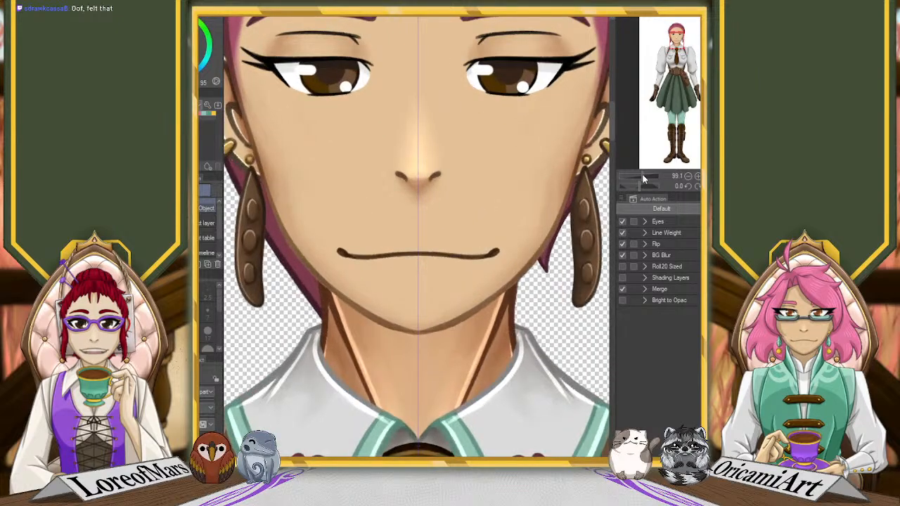
key(i)
click(434, 176)
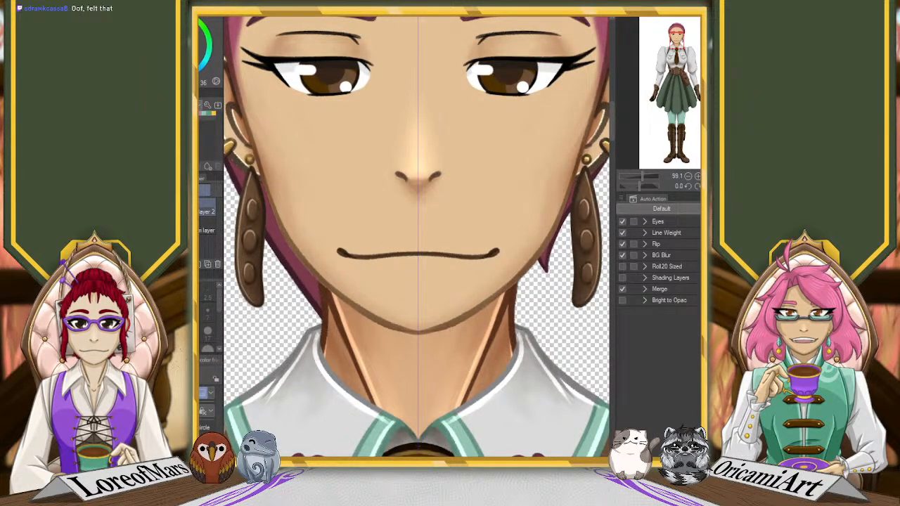
Step: Draw a thin vertical pencil line in the sampled colour along the centre of the nose, from its tip up the bridge
key(p)
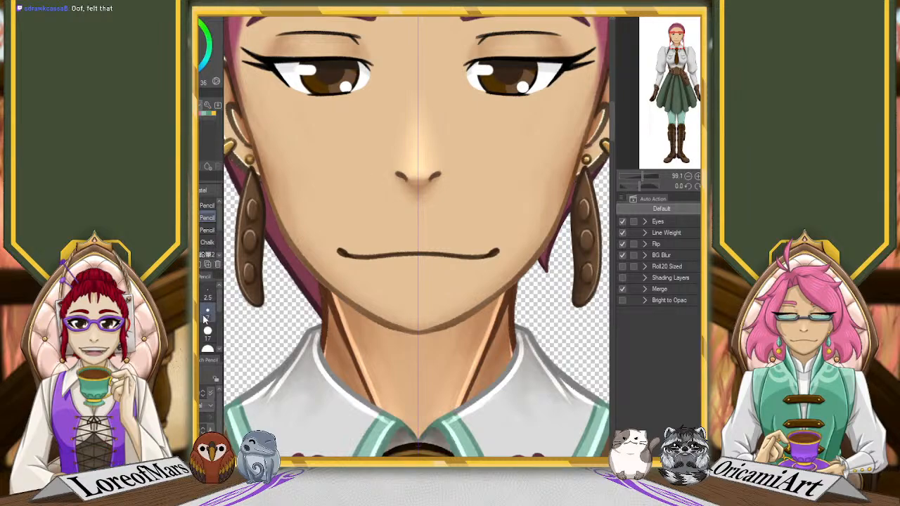
click(208, 242)
click(207, 331)
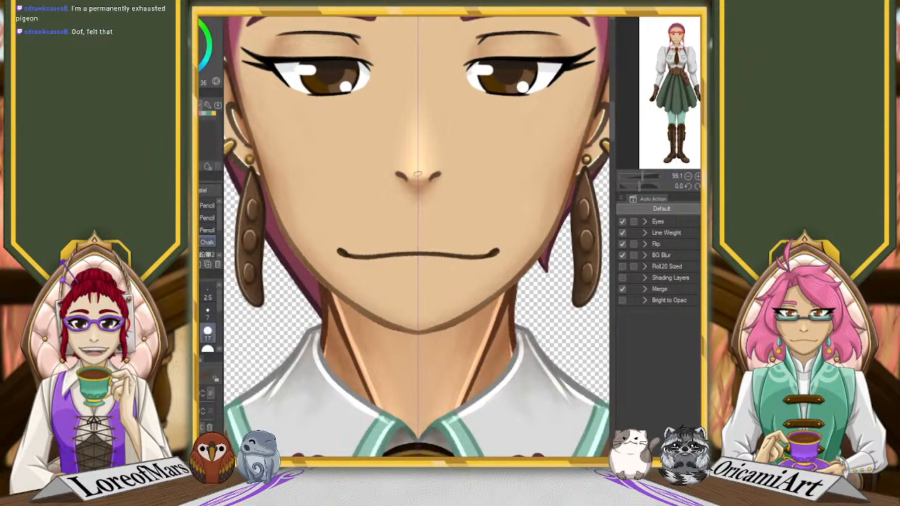
click(207, 230)
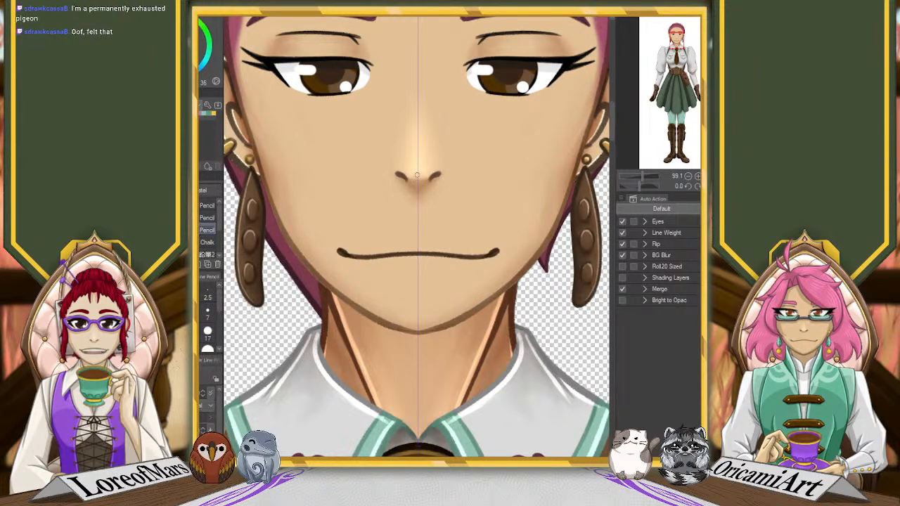
drag(417, 168, 418, 107)
key(ctrl+z)
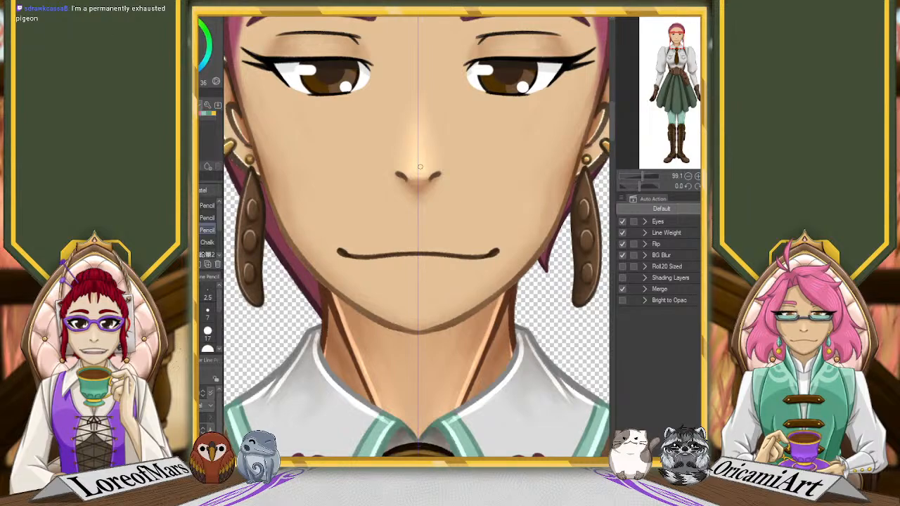
drag(419, 170, 418, 103)
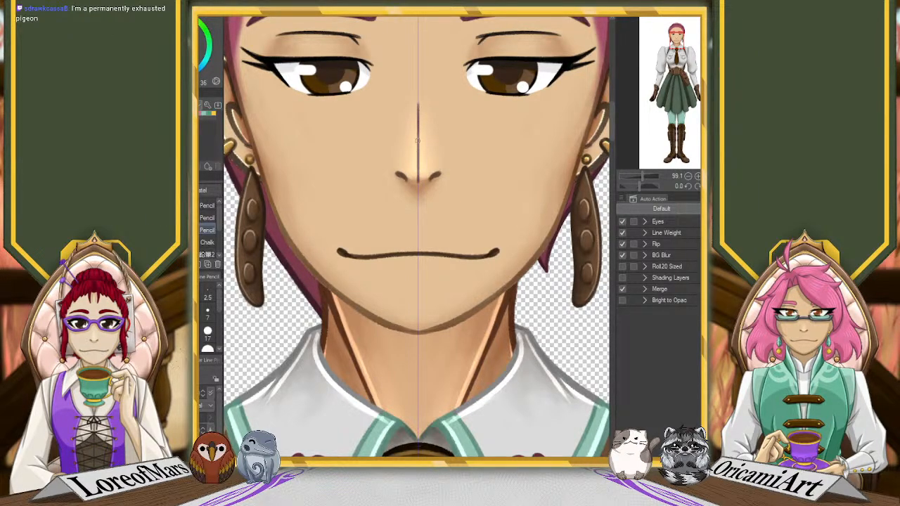
drag(418, 140, 418, 179)
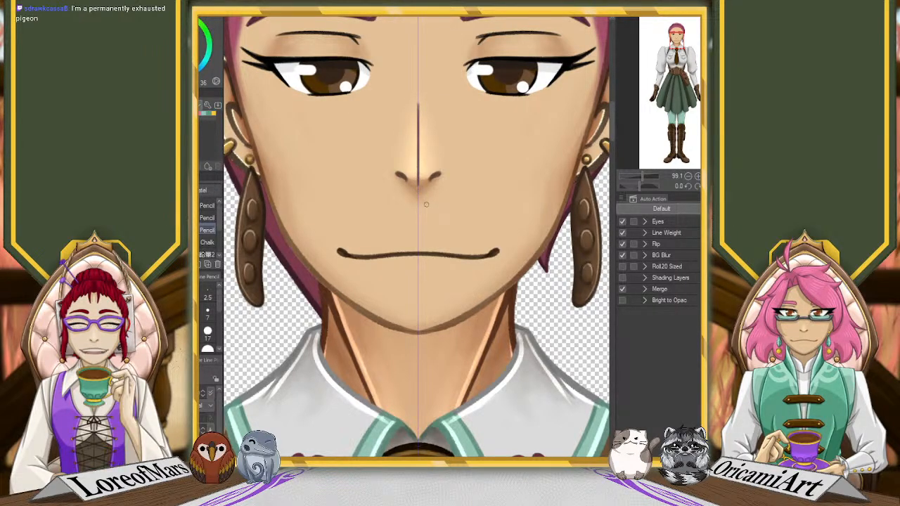
Step: Compare the nose with and without the drawn centre line by undoing and redoing the stroke, ending with the line removed
key(ctrl+z)
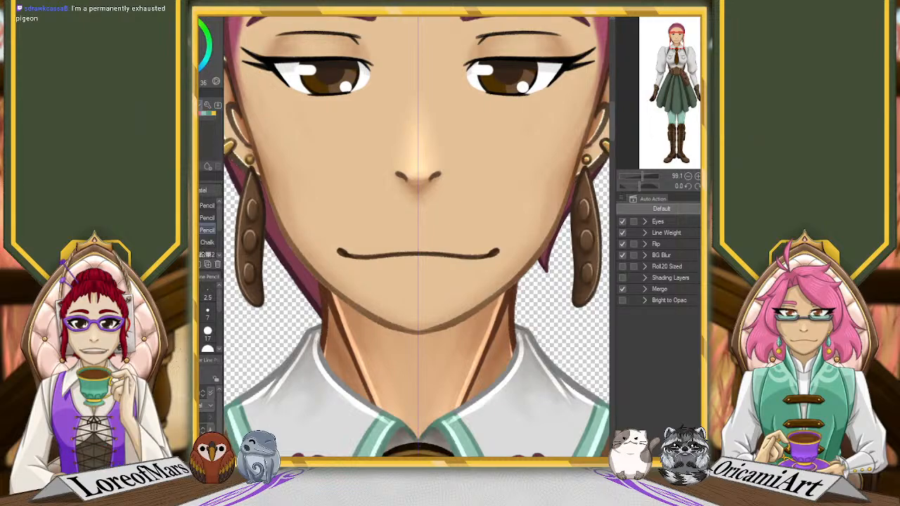
key(ctrl+y)
key(ctrl+z)
key(ctrl+y)
key(ctrl+y)
key(ctrl+z)
key(ctrl+y)
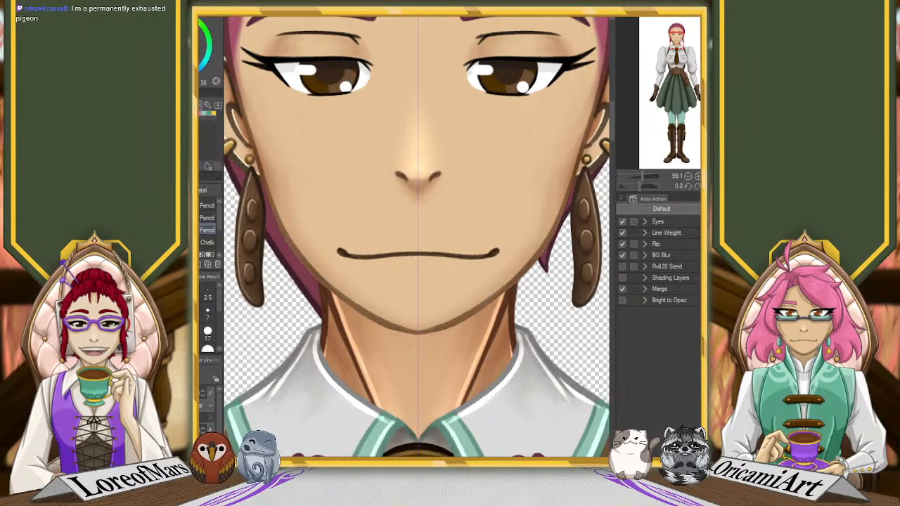
key(ctrl+z)
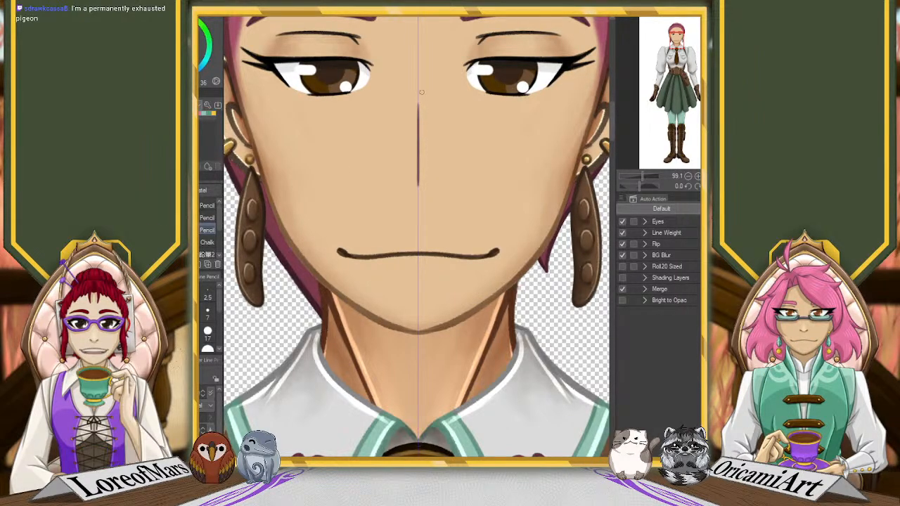
key(ctrl+y)
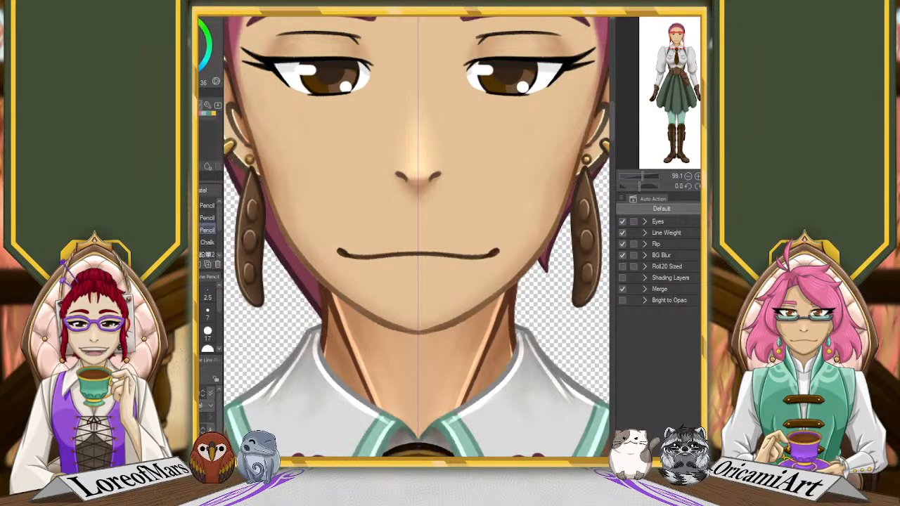
Step: Switch to the Outcaste logo canvas and shift its blue background layer downward
key(ctrl+Tab)
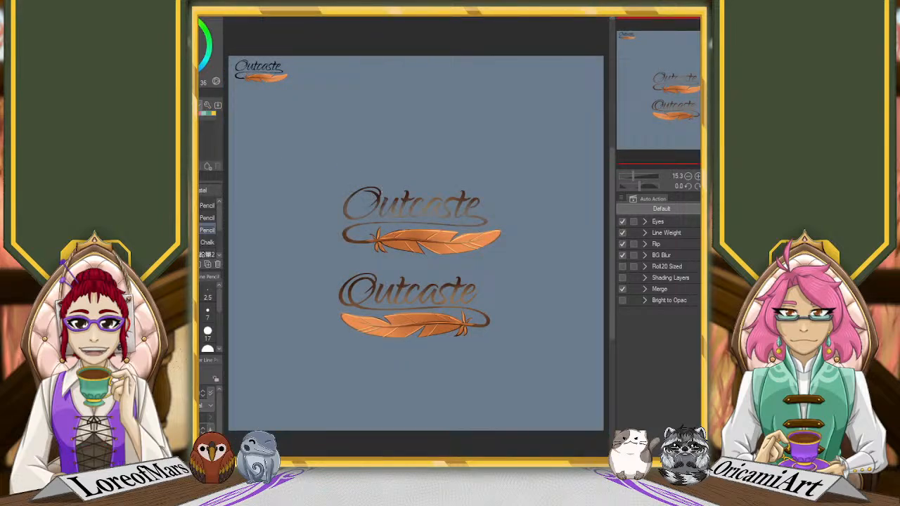
scroll(390, 185, up, 1)
drag(645, 77, 653, 78)
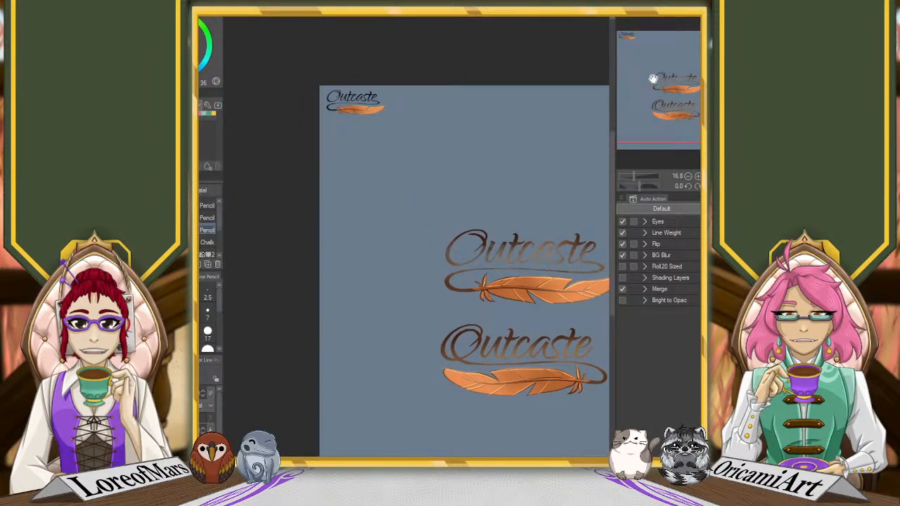
scroll(351, 102, up, 2)
key(o)
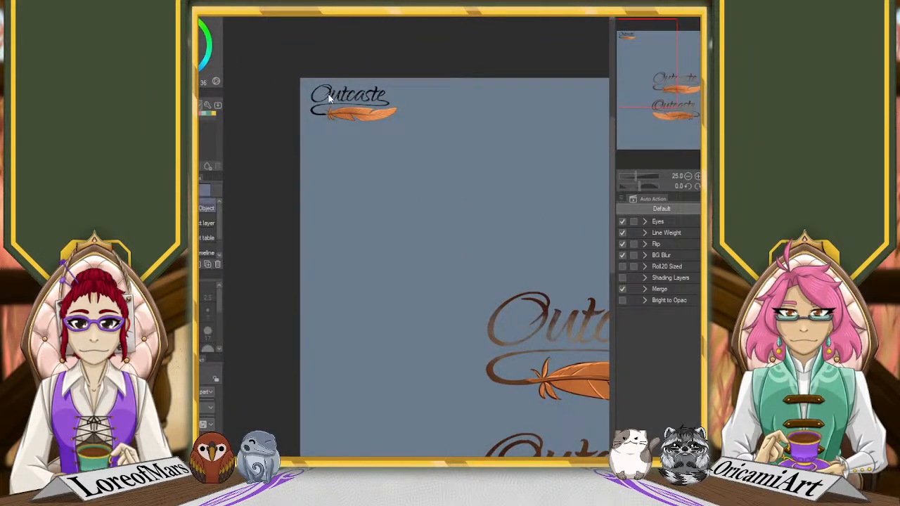
drag(329, 100, 330, 154)
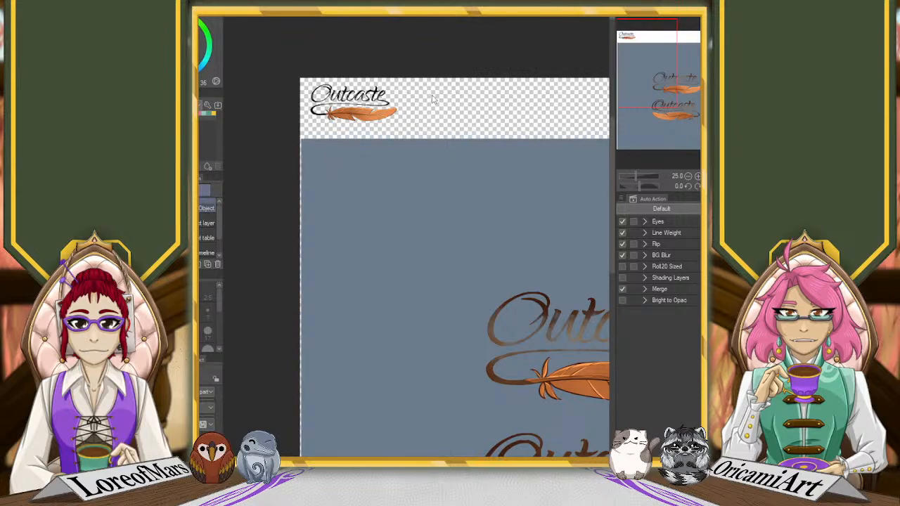
Step: Move the small black Outcaste logo down onto the blue background and scale it to about three times its size
drag(441, 114, 462, 325)
key(ctrl+t)
drag(421, 296, 576, 204)
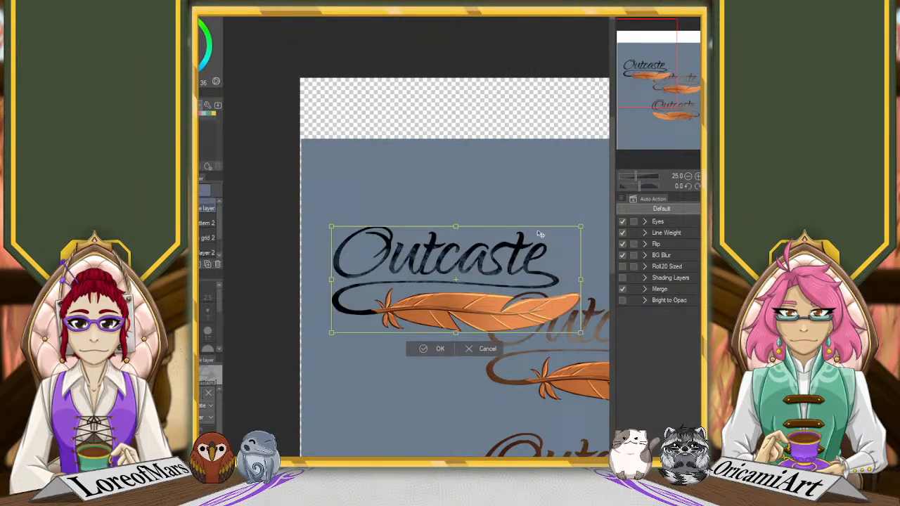
drag(540, 233, 525, 232)
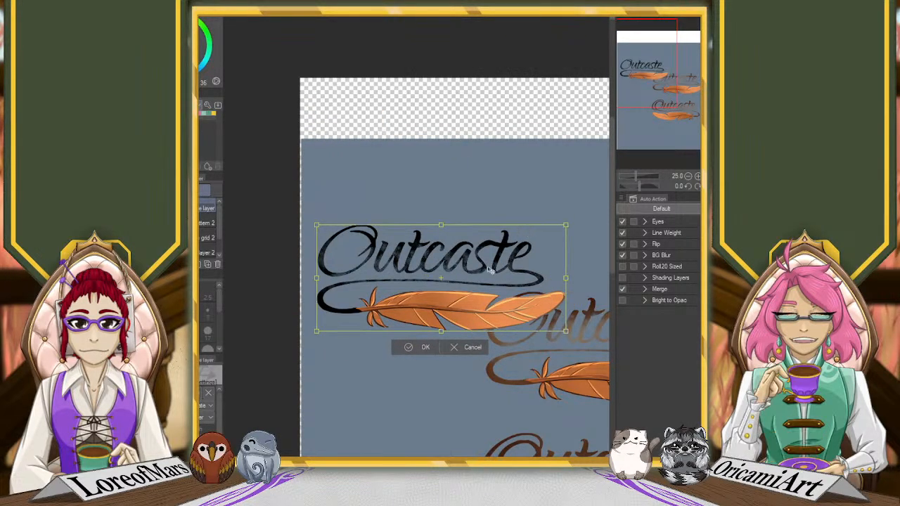
click(411, 350)
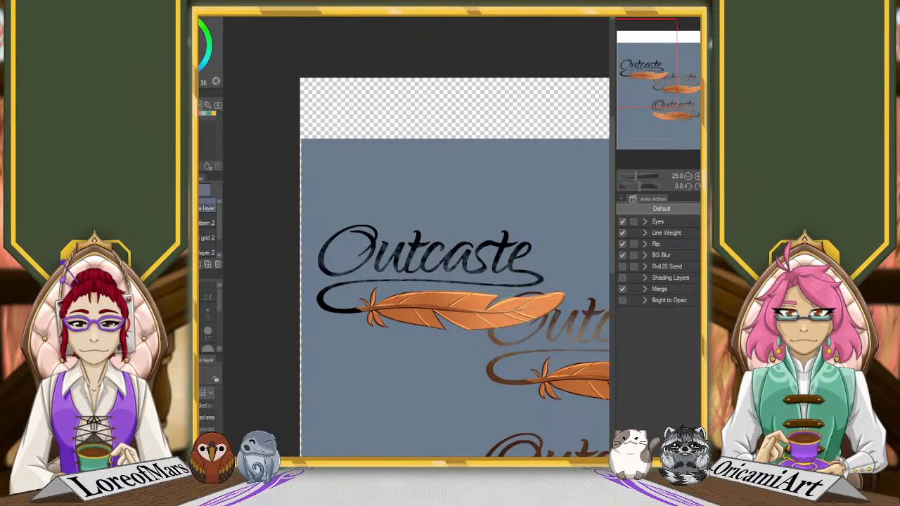
Step: Add a small script text reading "Outcast" on the blue background above the black Outcaste logo
key(t)
click(341, 146)
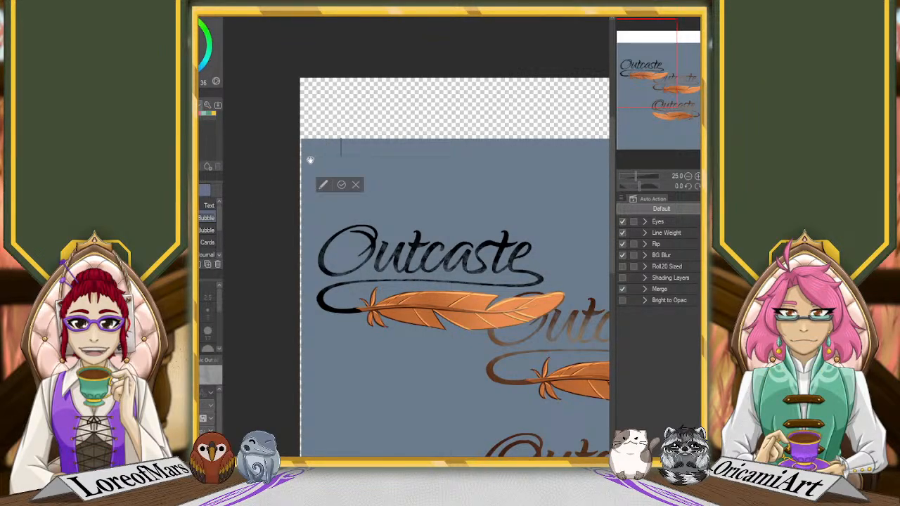
click(208, 206)
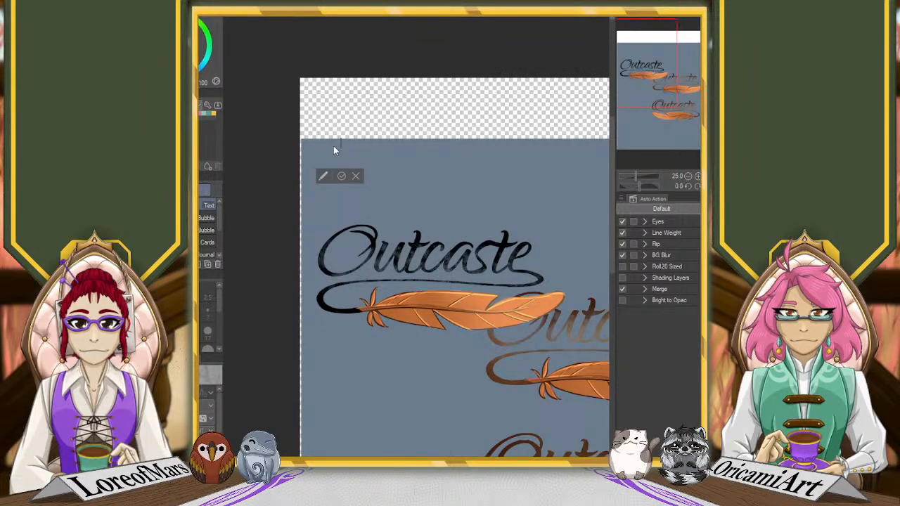
text(1)
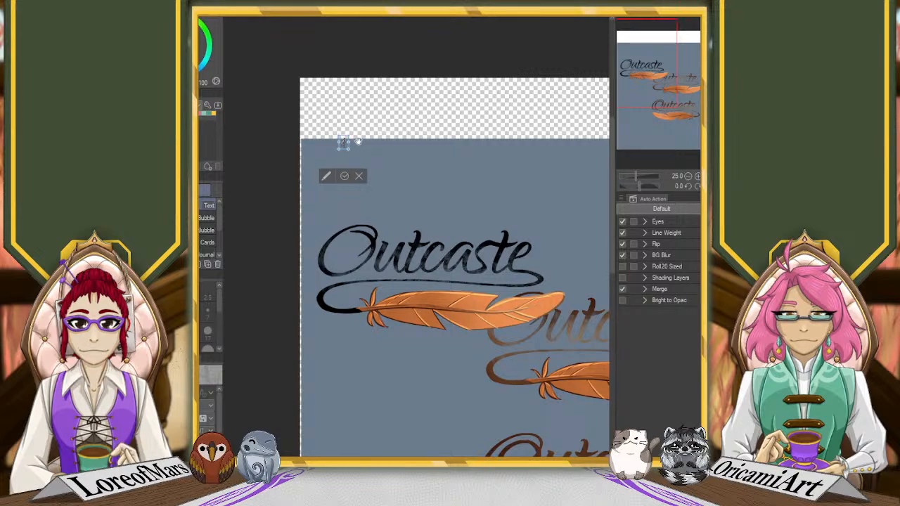
text(utcaste)
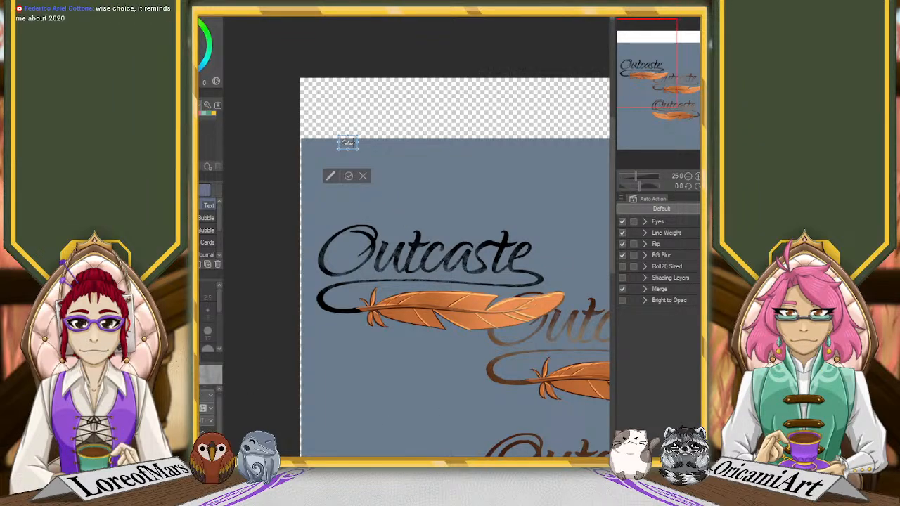
Step: Enlarge the Outcast text to about seven times its size and colour it black
drag(219, 421, 220, 451)
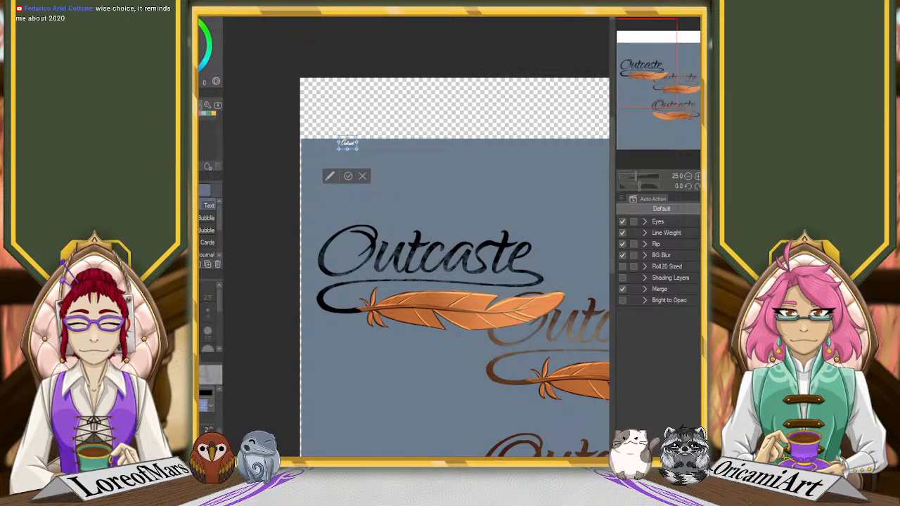
drag(358, 149, 310, 189)
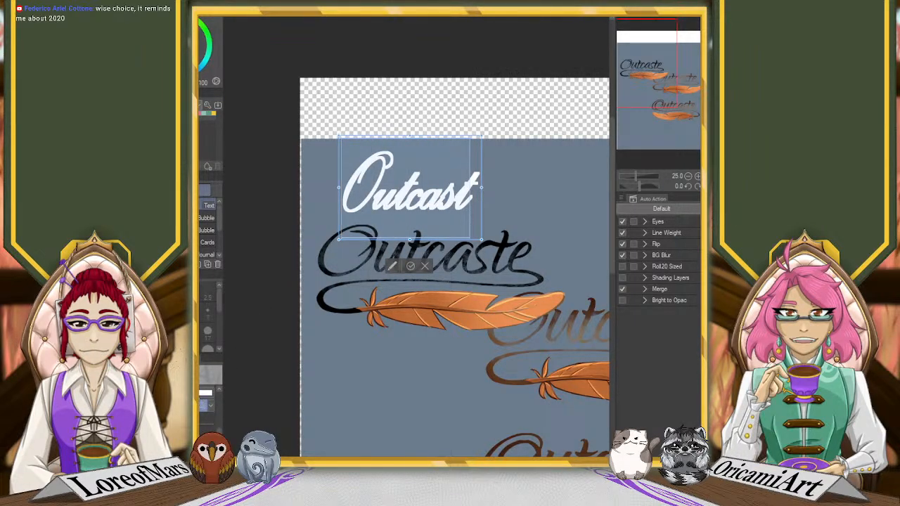
click(651, 285)
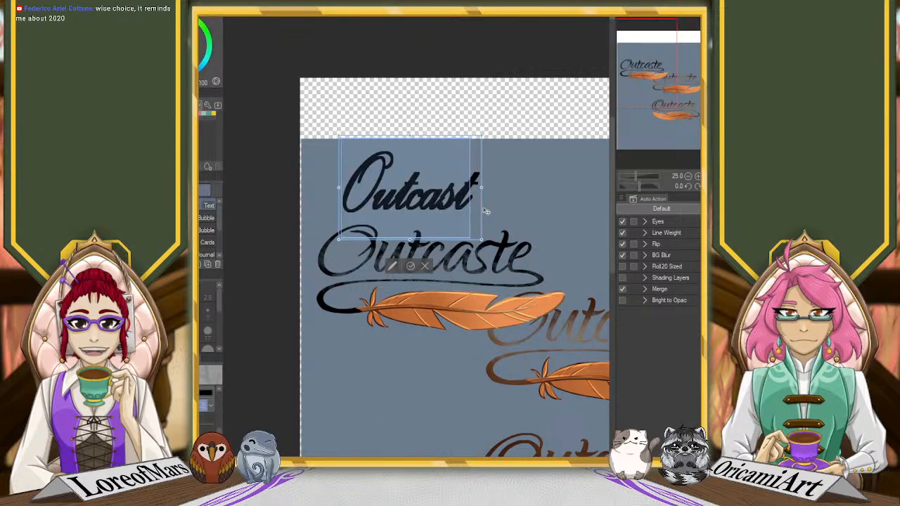
click(478, 200)
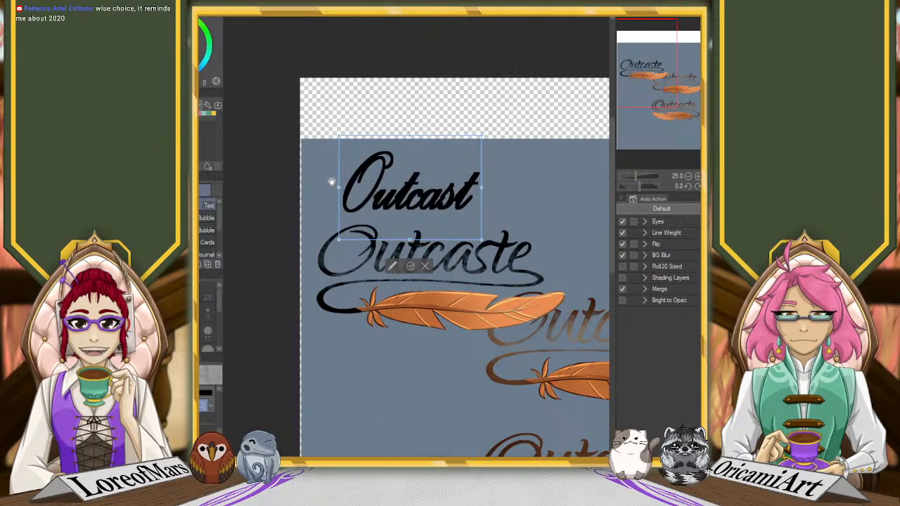
Step: Change the whole text to a thinner version of the script lettering and complete the word as "Outcaste"
key(ctrl+a)
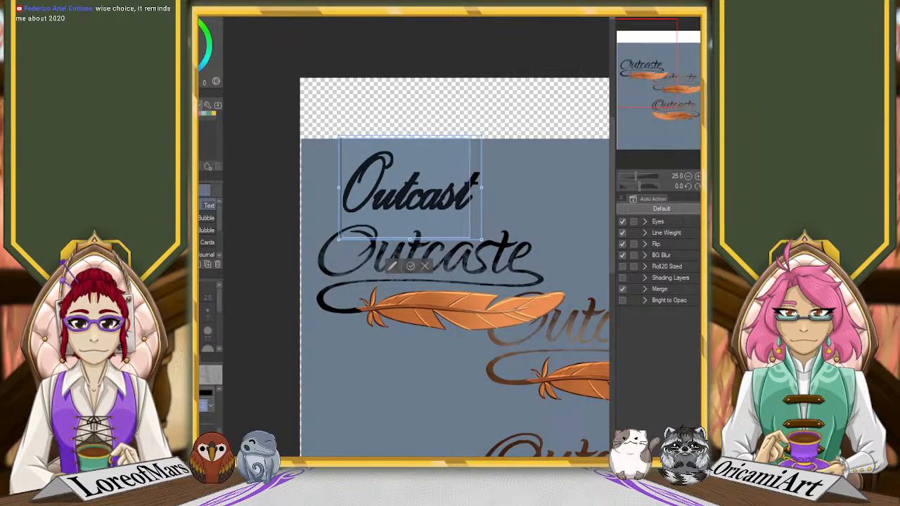
scroll(208, 406, up, 2)
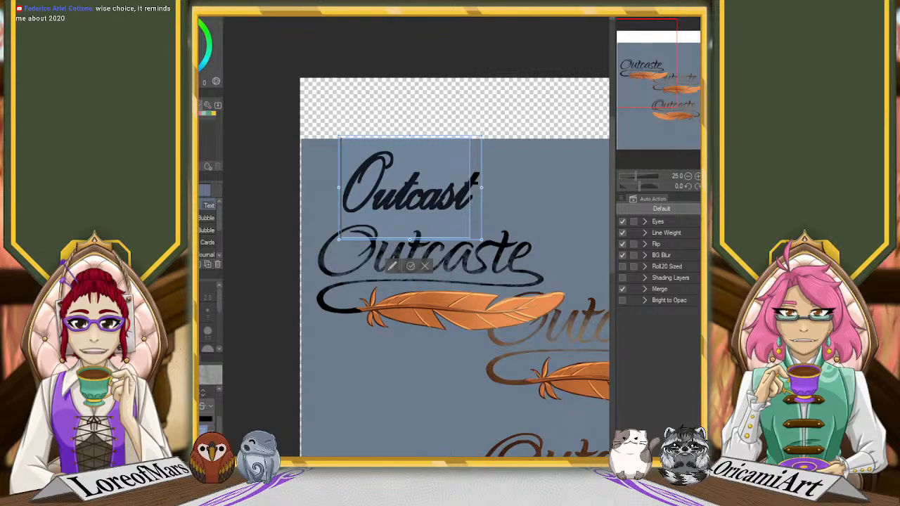
scroll(208, 406, up, 2)
click(173, 425)
click(470, 204)
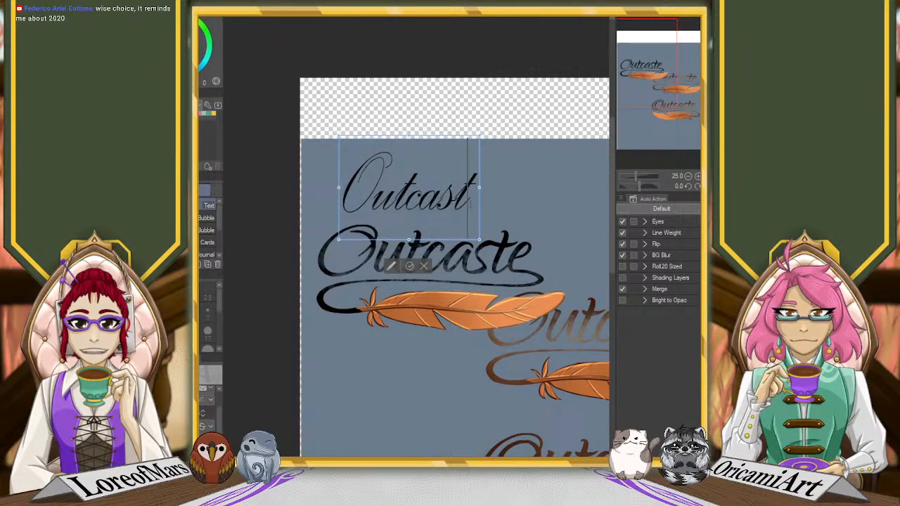
text(e)
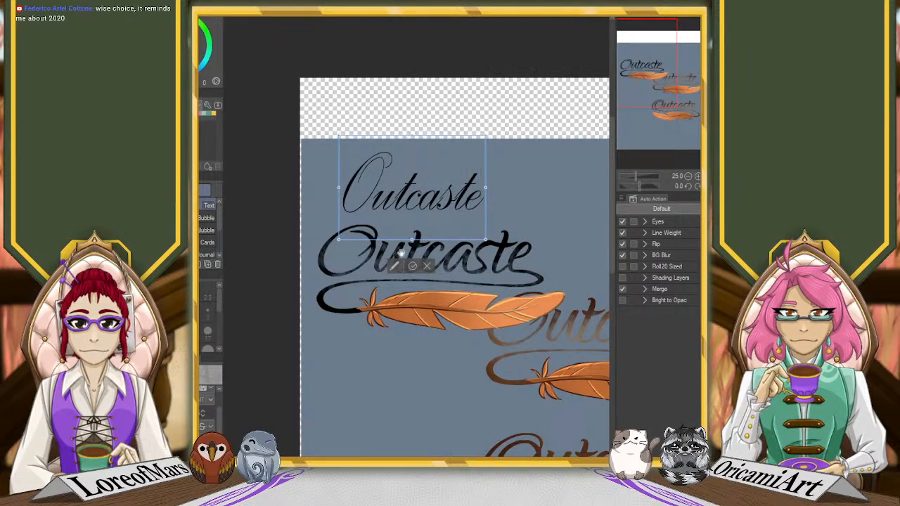
Step: Preview the Outcaste text in a series of script and decorative fonts for comparison with the logo, and discard the text
key(ctrl+a)
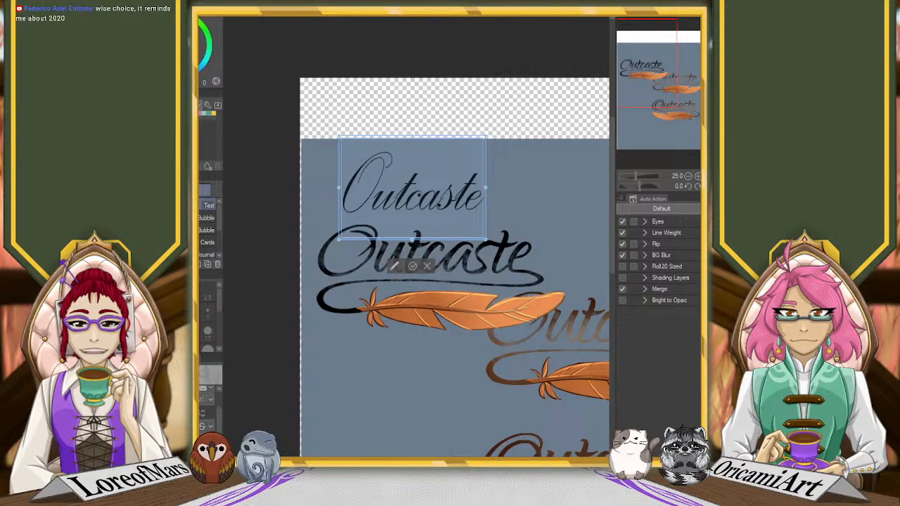
key(Down)
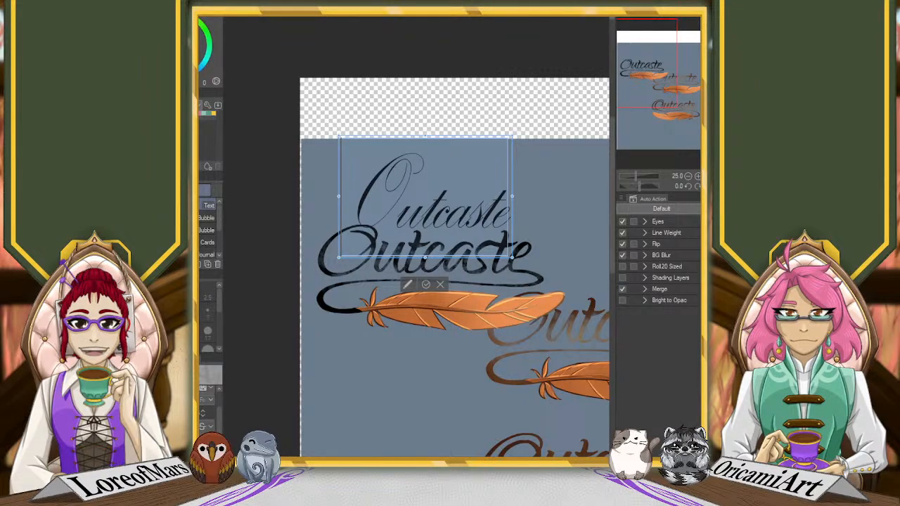
key(Down)
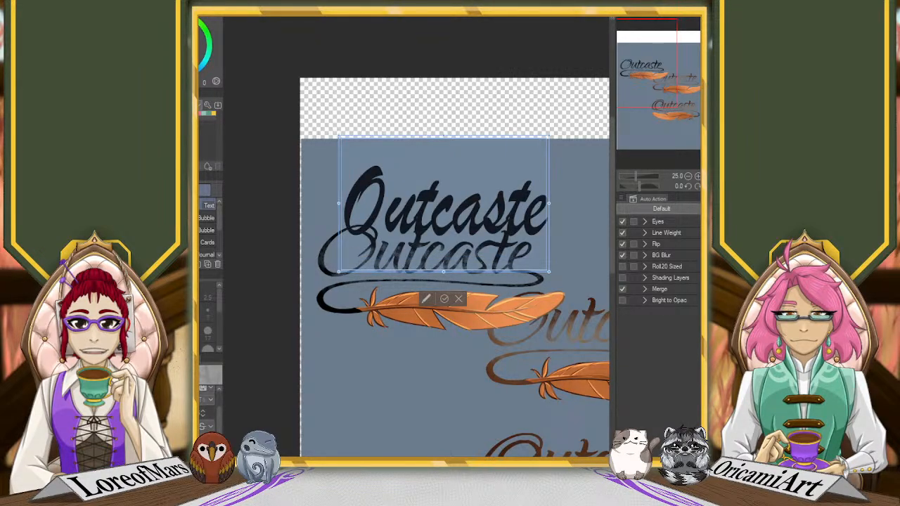
key(Down)
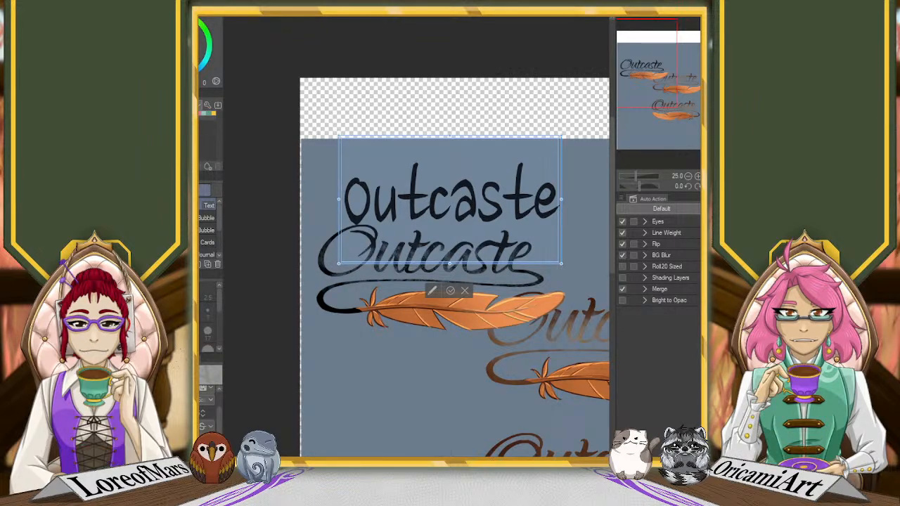
key(Down)
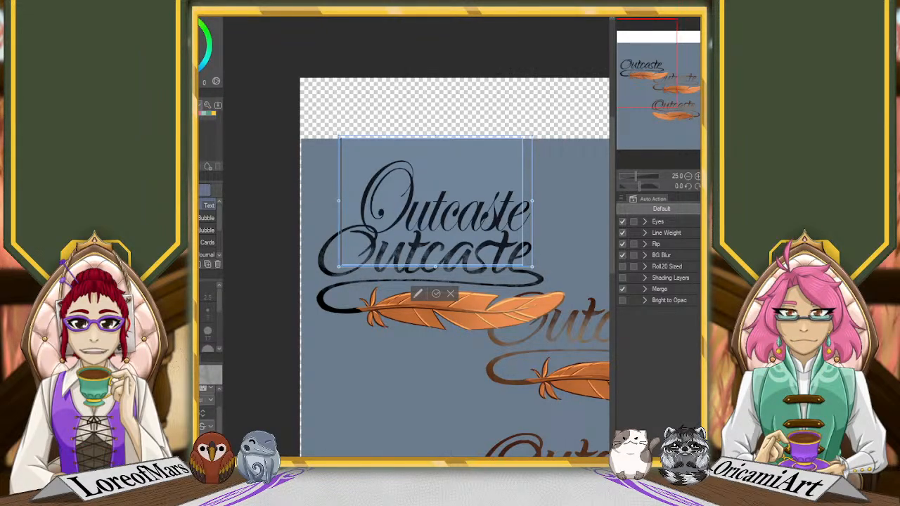
key(Down)
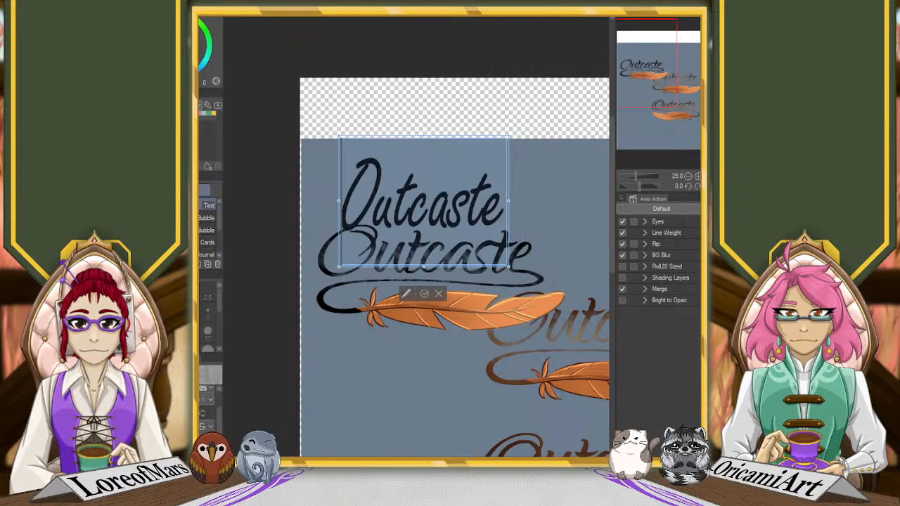
key(Down)
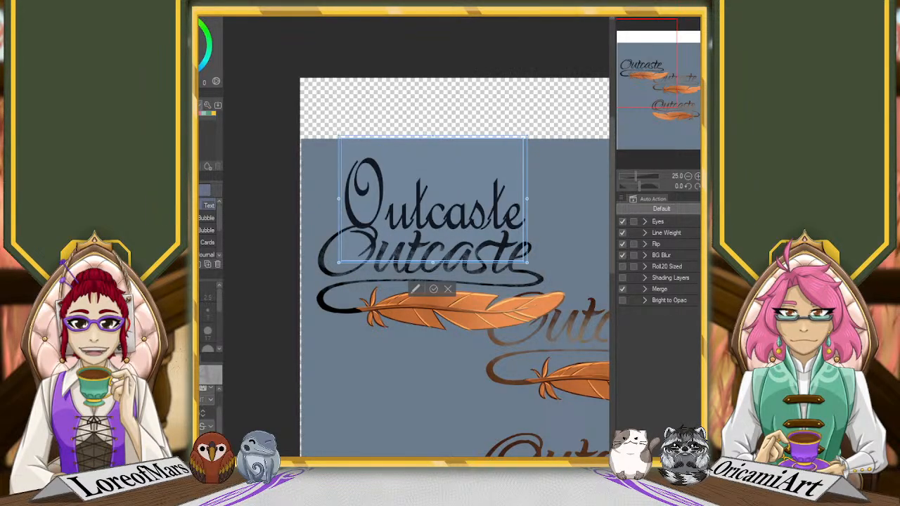
key(Down)
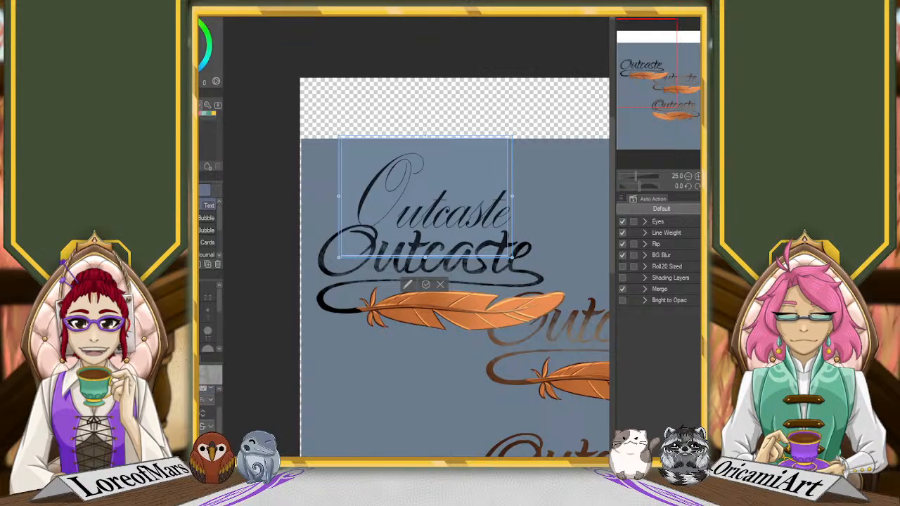
key(Down)
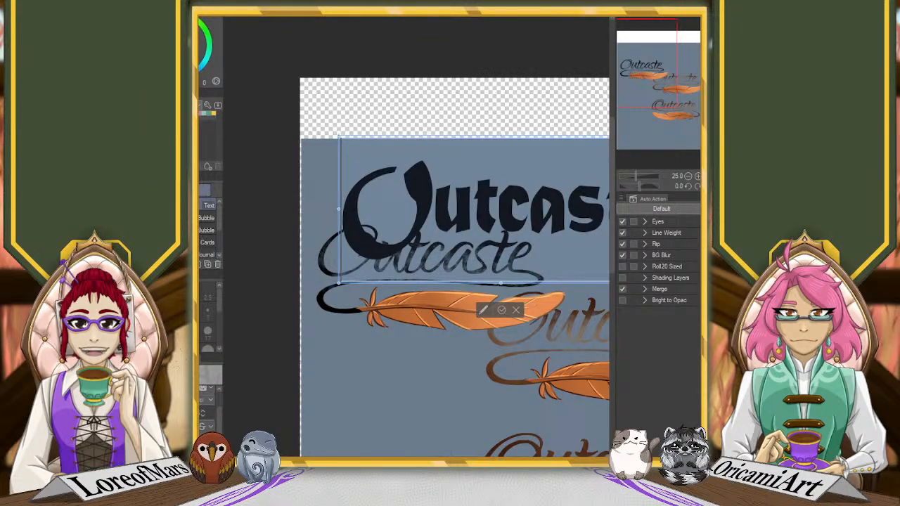
key(Down)
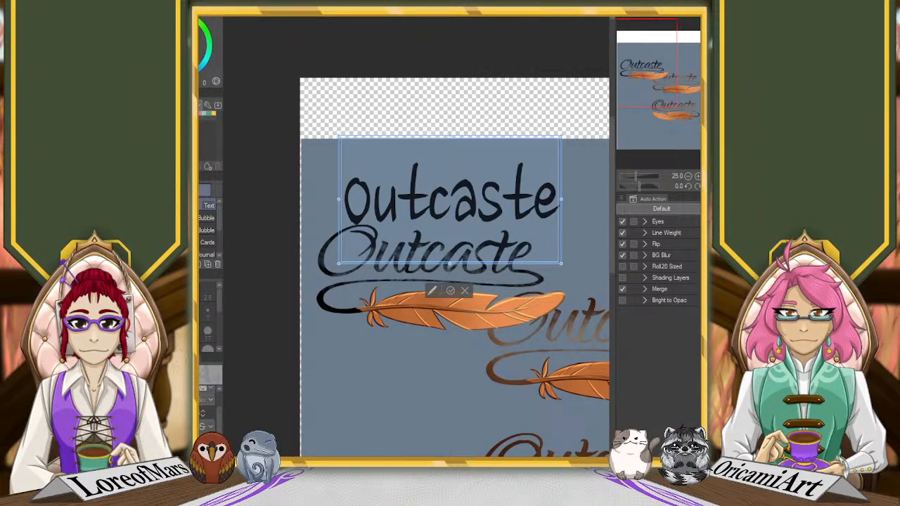
key(Down)
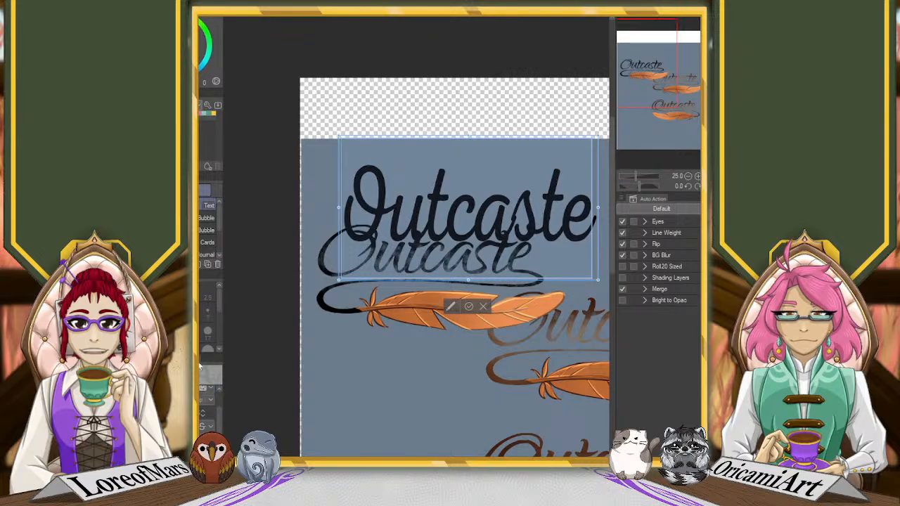
key(Down)
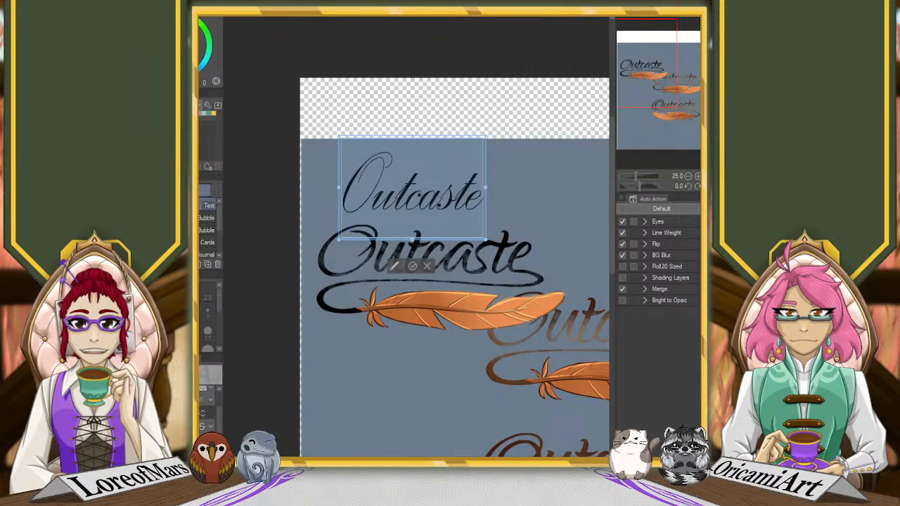
key(Down)
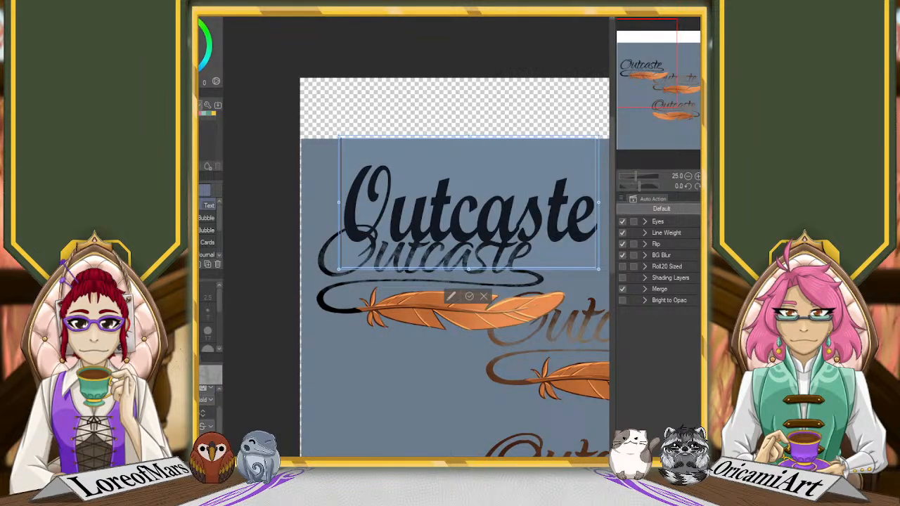
key(Down)
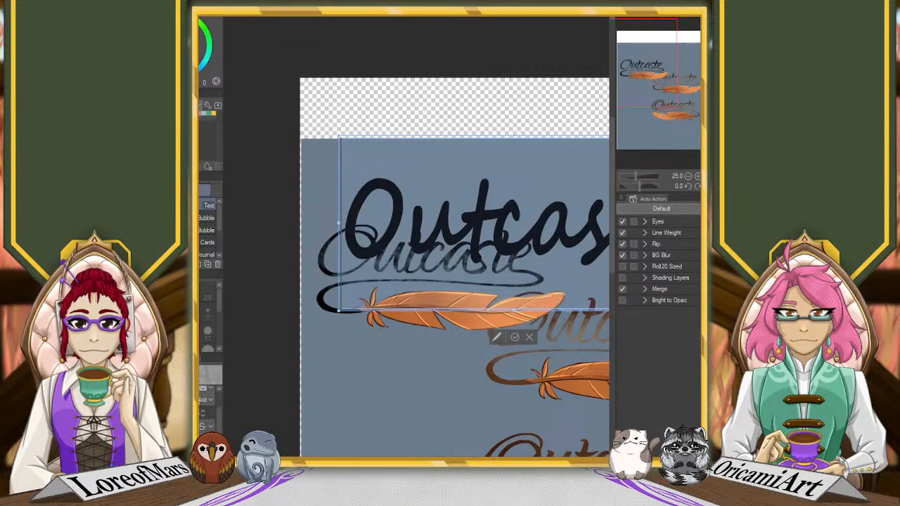
key(Down)
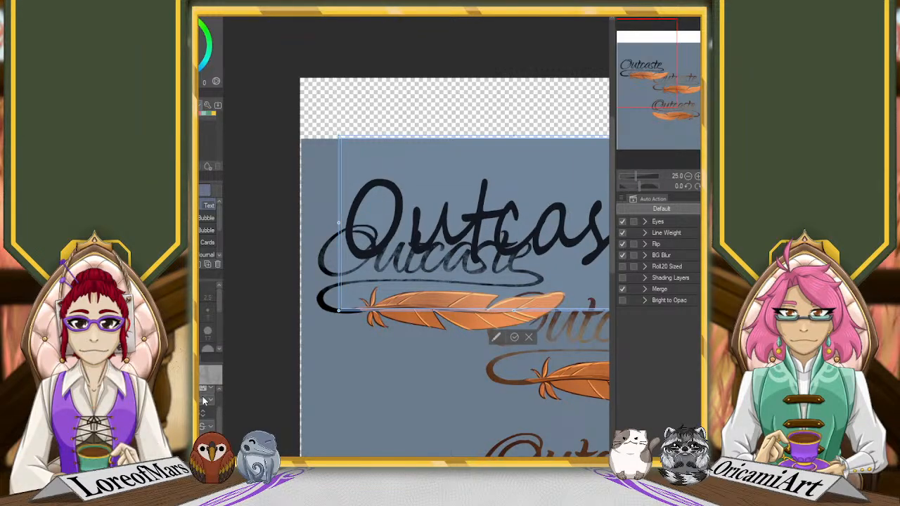
key(Down)
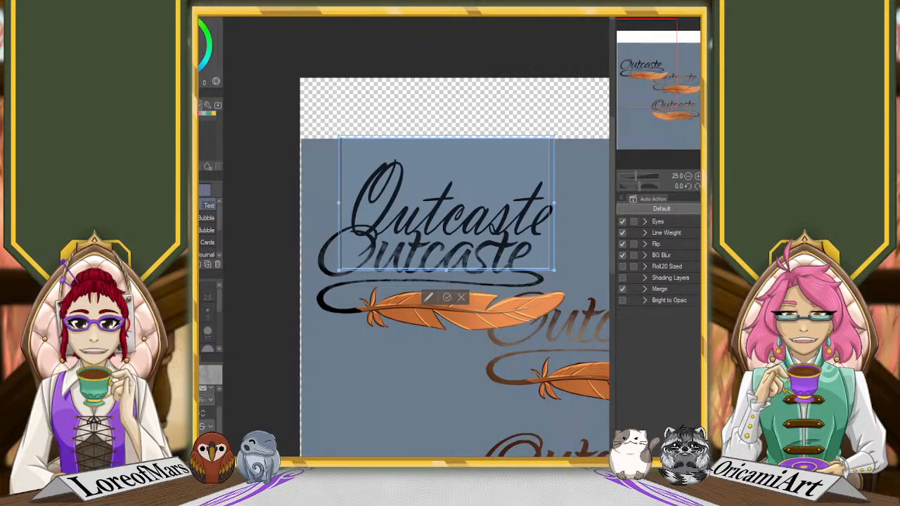
click(462, 298)
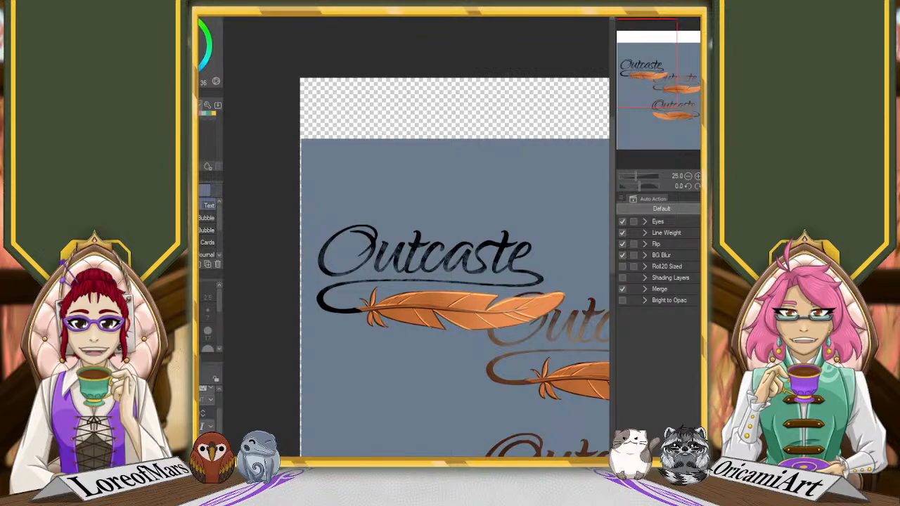
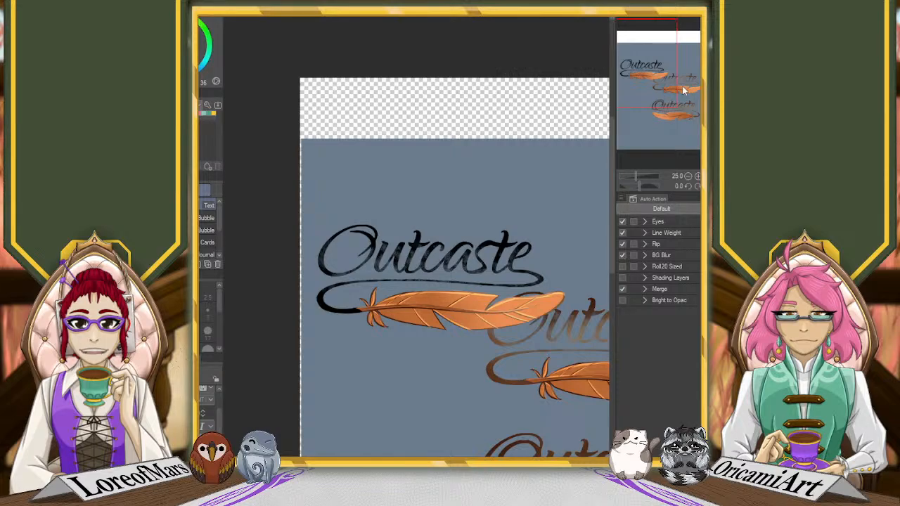
drag(647, 89, 676, 103)
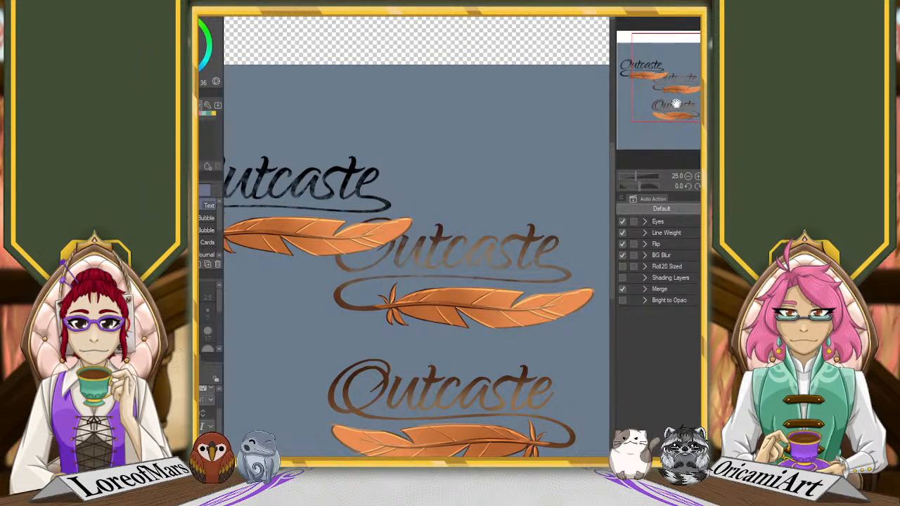
drag(676, 103, 655, 98)
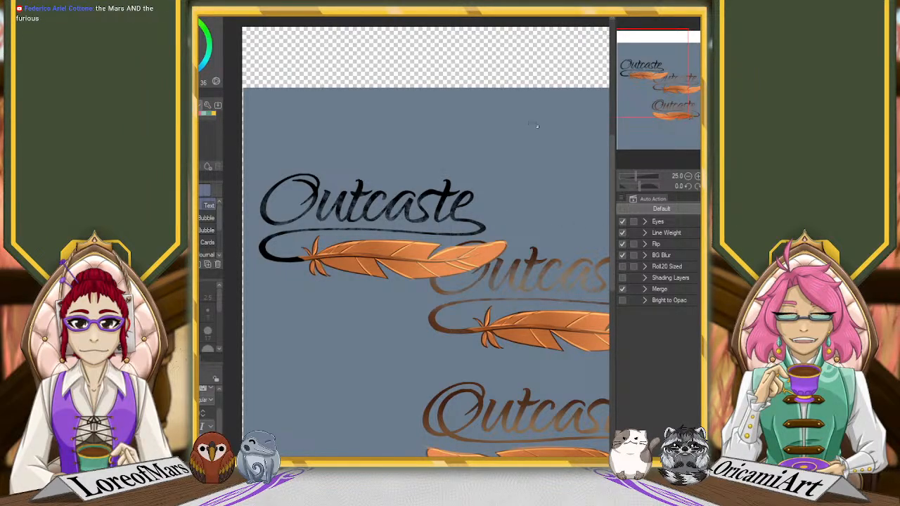
click(487, 123)
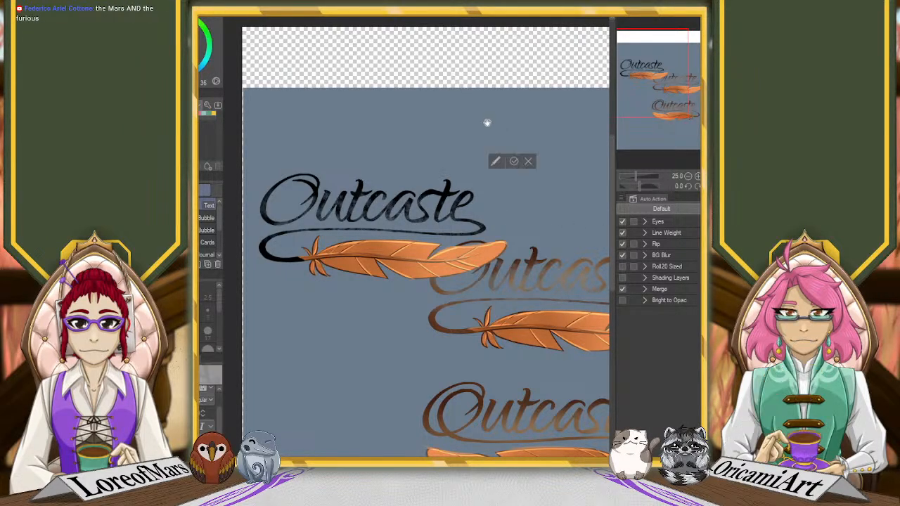
click(528, 162)
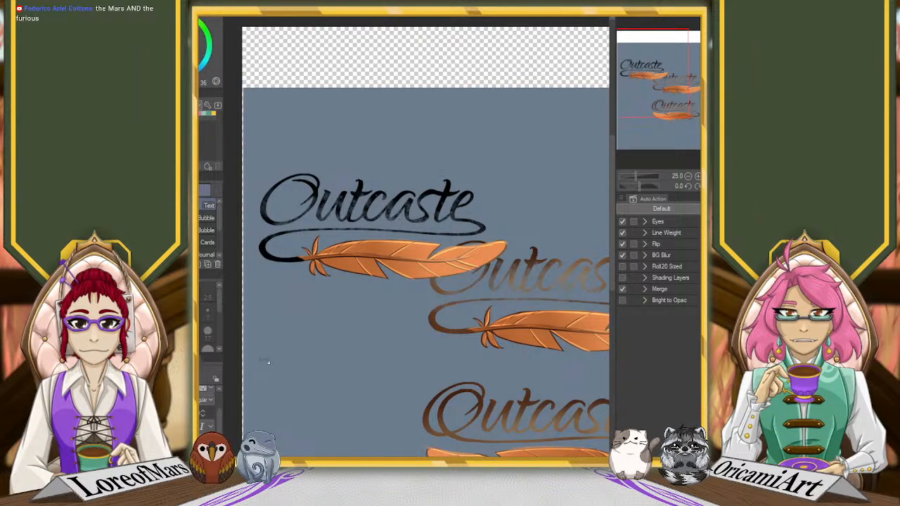
scroll(362, 295, down, 4)
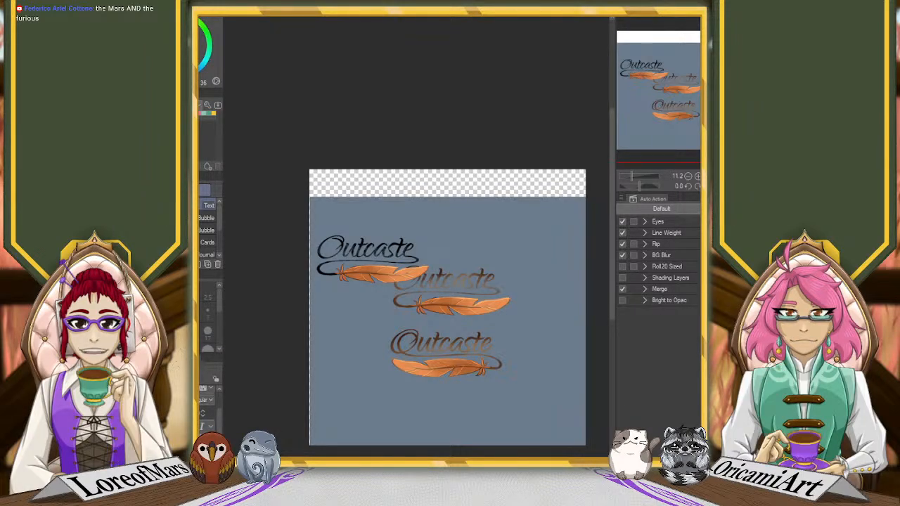
Step: Add an orange script text reading "Outcaste" and enlarge it to about the logo's width directly above the black Outcaste logo
click(450, 223)
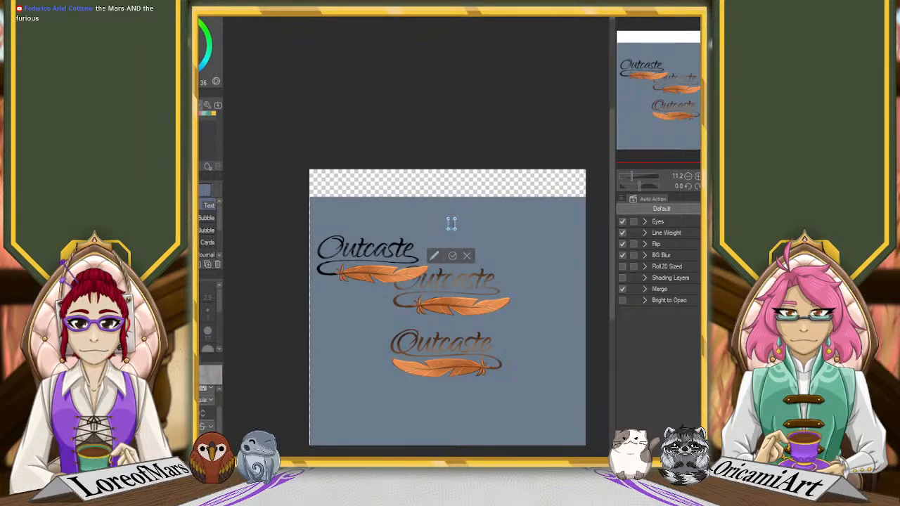
text(Ou)
drag(463, 219, 411, 196)
click(368, 280)
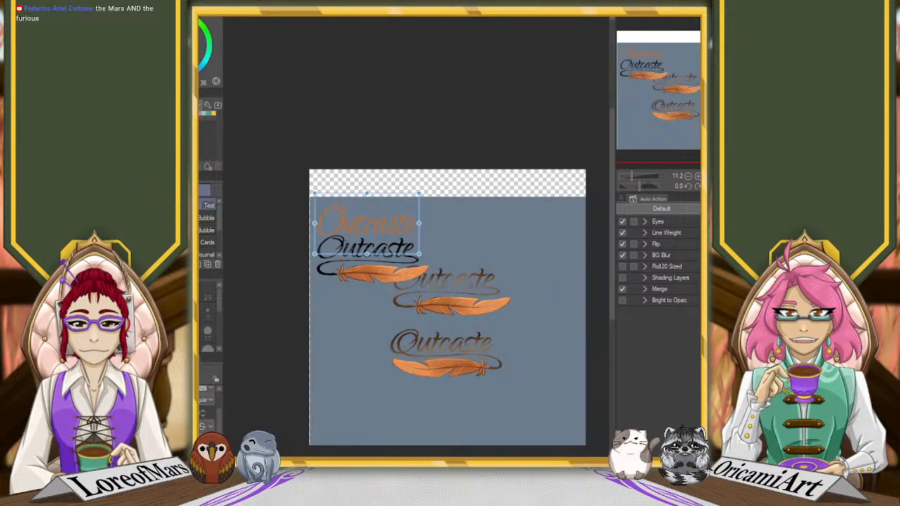
Step: Add a brown "Outcaste" text in a plainer script font beside the orange one and enlarge it to about five times its size
scroll(334, 229, up, 4)
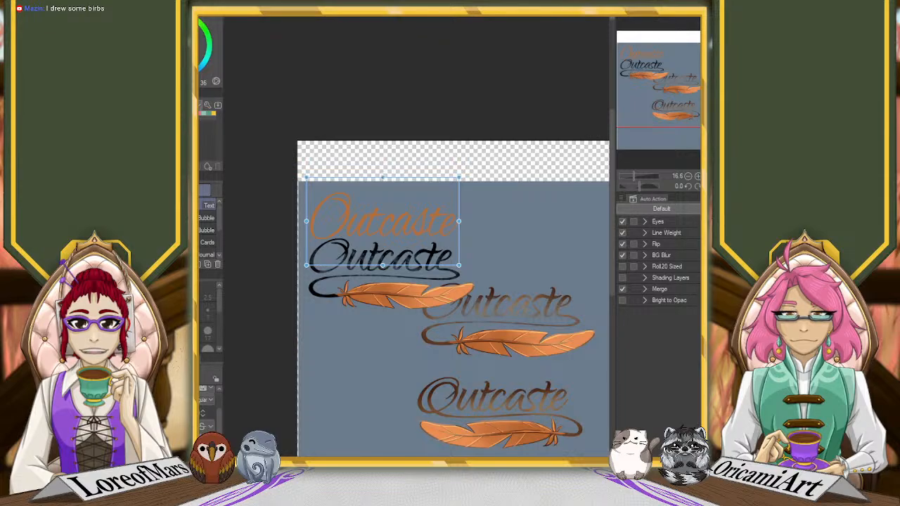
click(542, 217)
text(Outcaste)
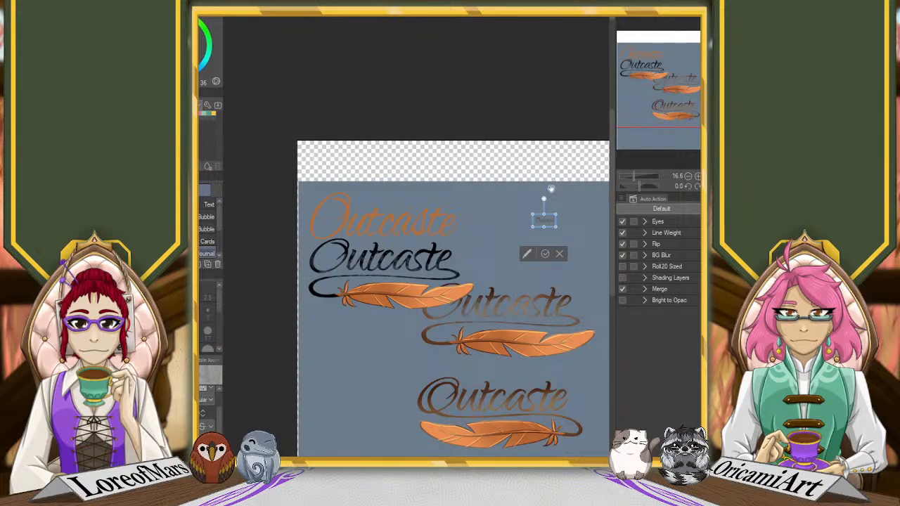
drag(533, 214, 476, 201)
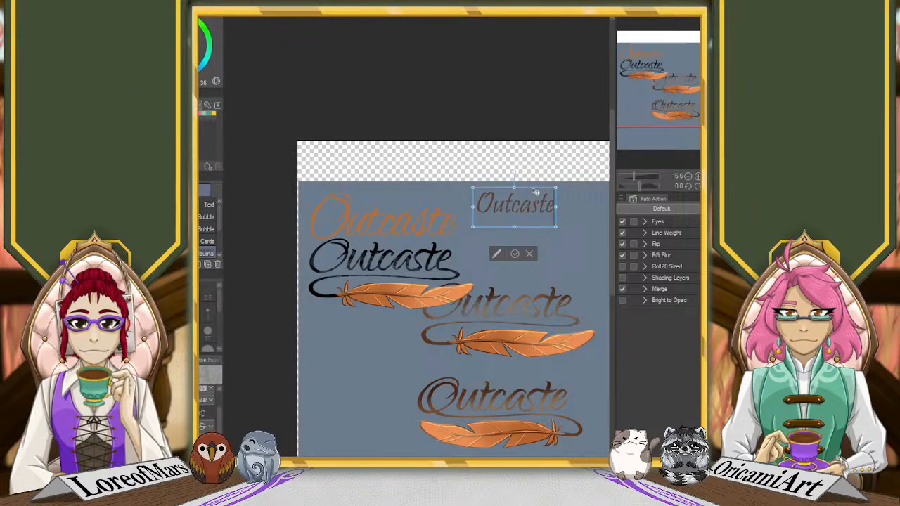
drag(536, 191, 575, 203)
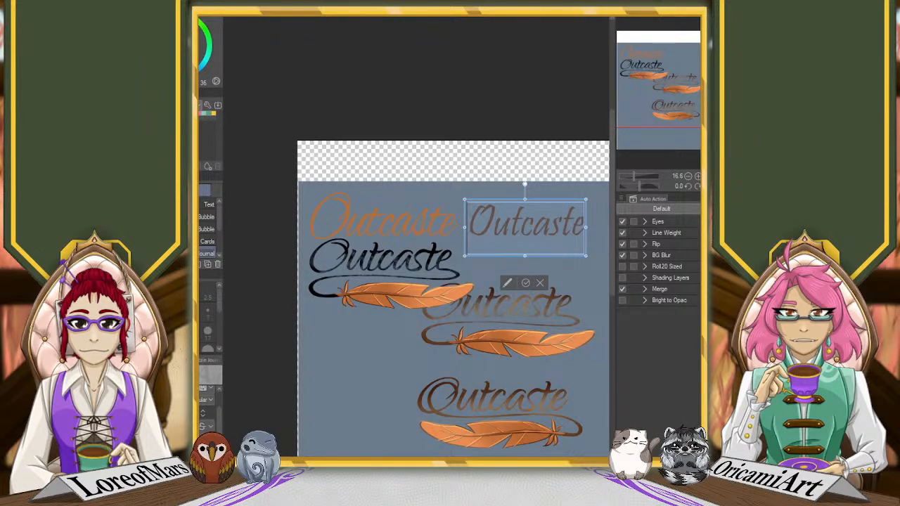
click(525, 283)
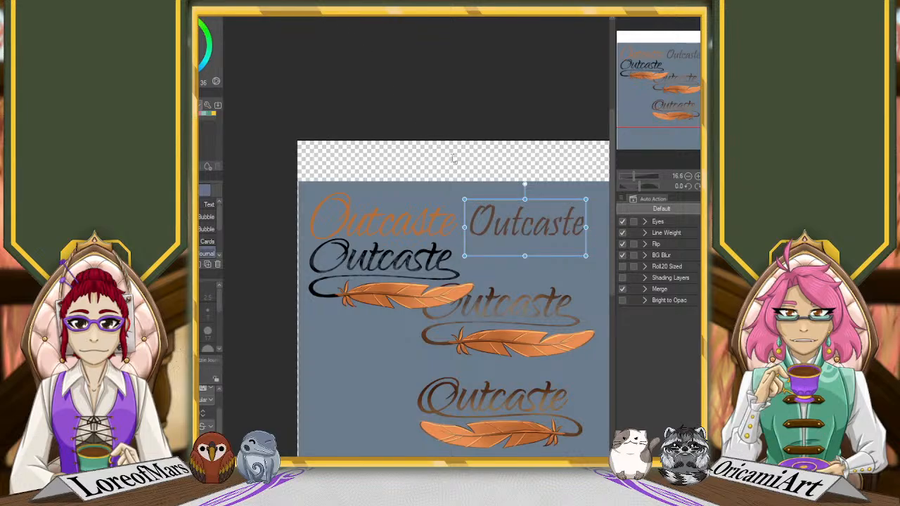
Step: On the Outcaste banner, overlay a large black "Not as" text on the tagline to compare the lettering, and discard it
click(314, 14)
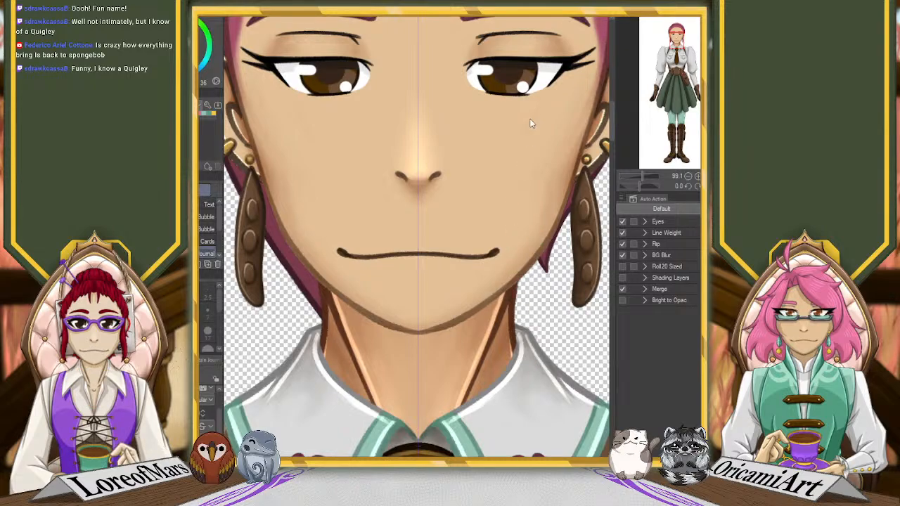
key(ctrl+Tab)
scroll(574, 267, up, 4)
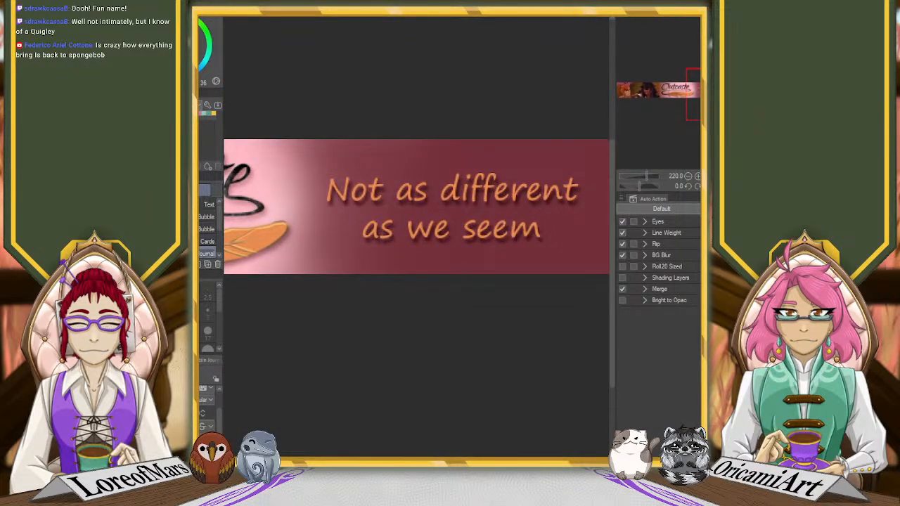
click(205, 230)
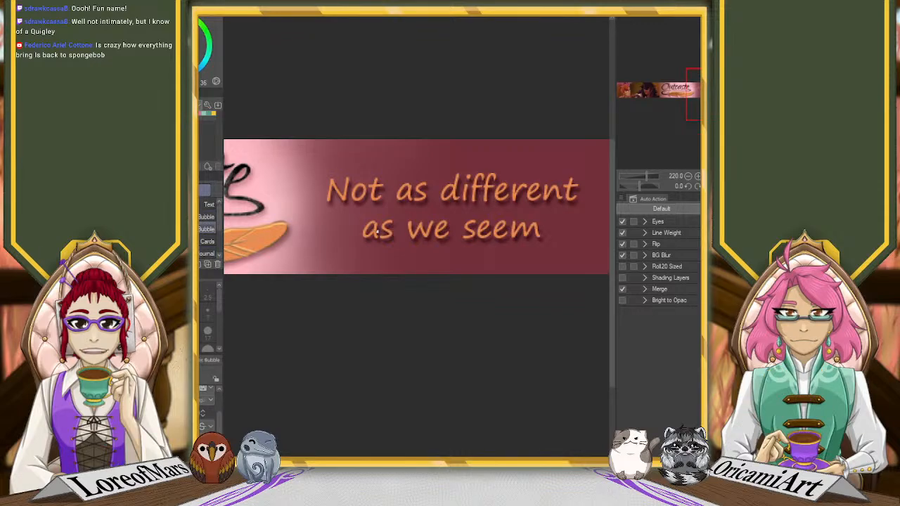
click(374, 345)
text(as dif)
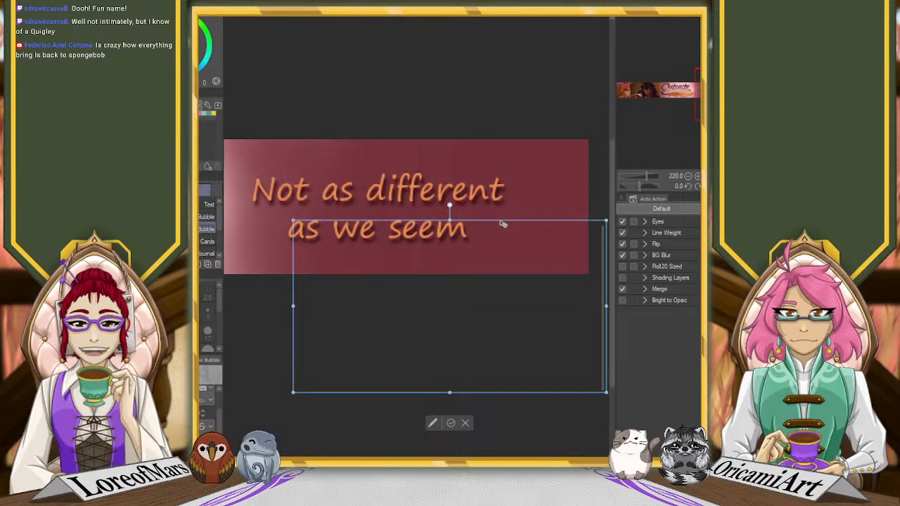
drag(500, 224, 450, 131)
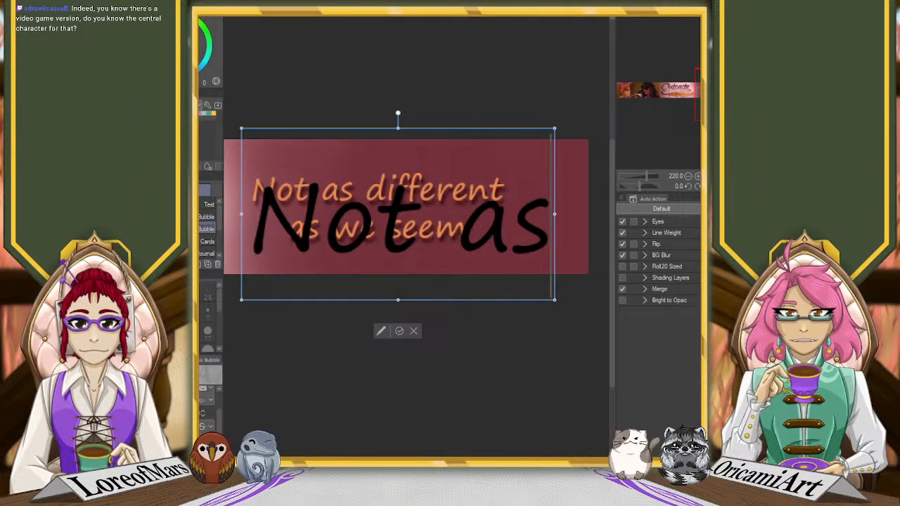
click(414, 331)
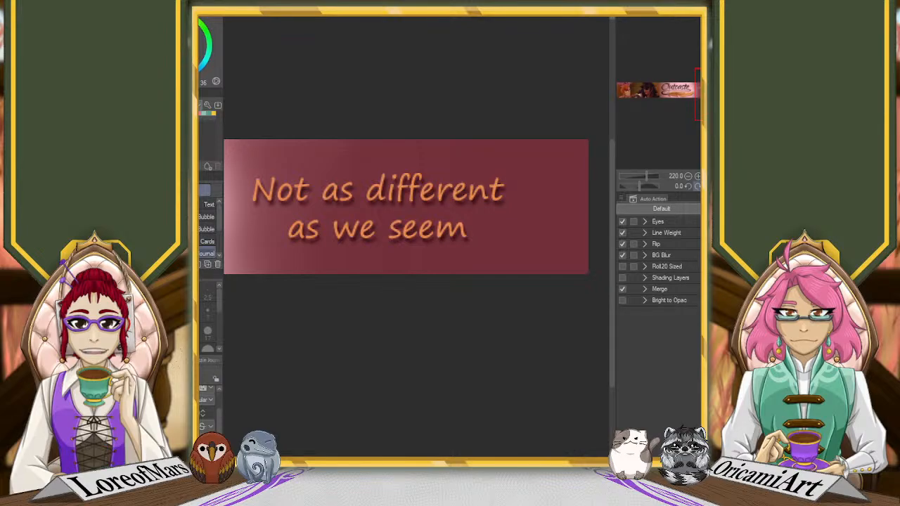
Step: Examine the logo on the Outcaste banner and the head of the full-body character drawing
scroll(522, 138, down, 1)
drag(661, 91, 680, 88)
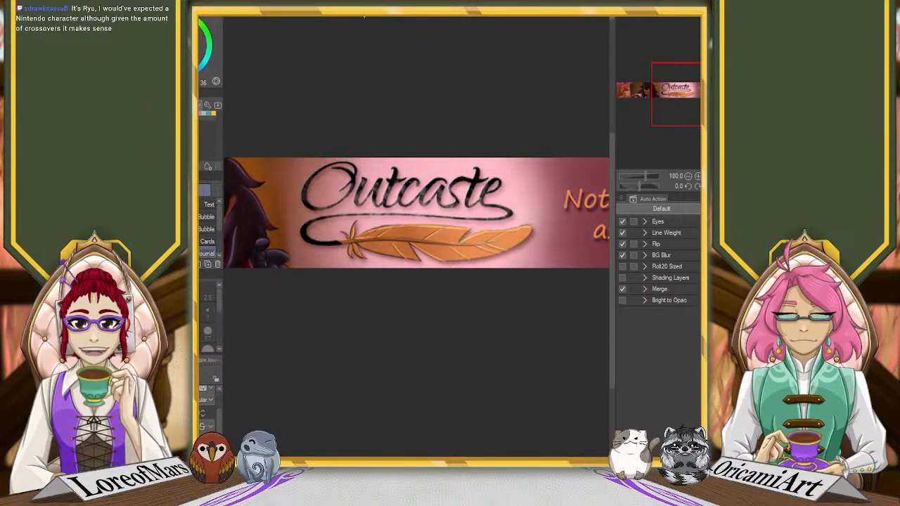
key(ctrl+Tab)
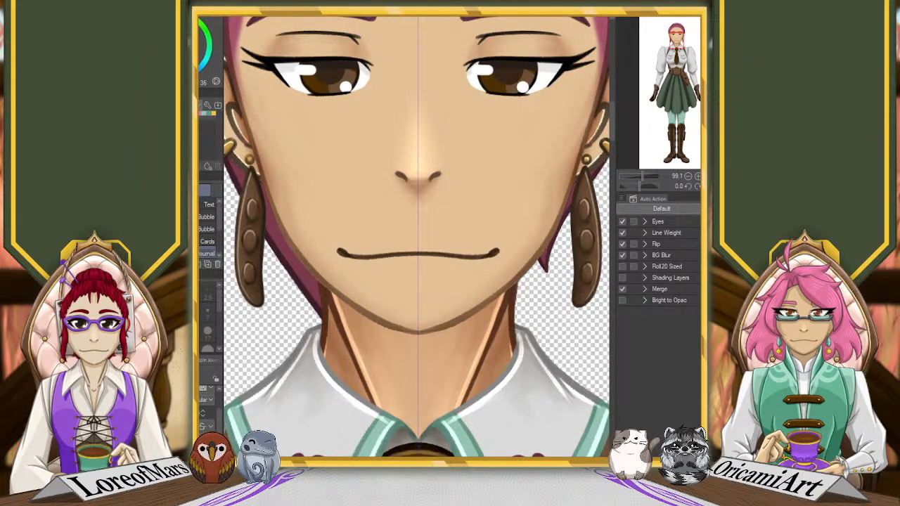
scroll(466, 238, down, 6)
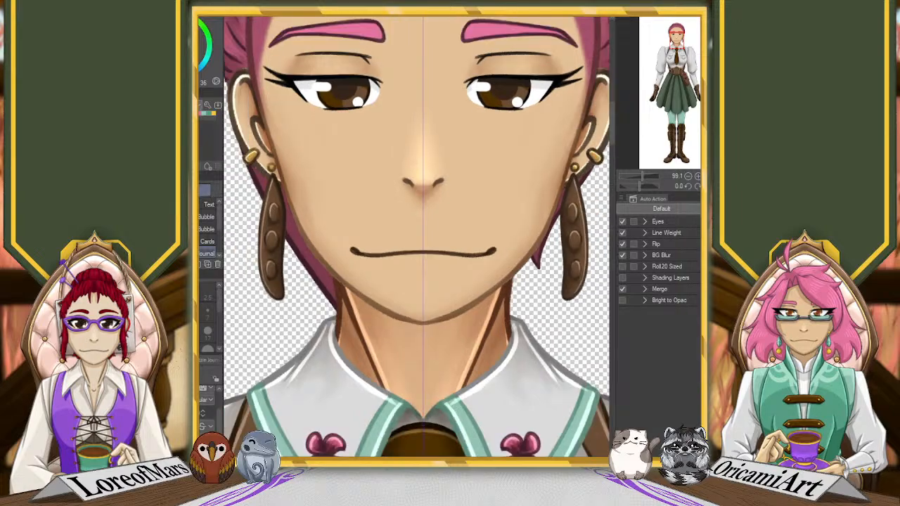
scroll(467, 240, down, 2)
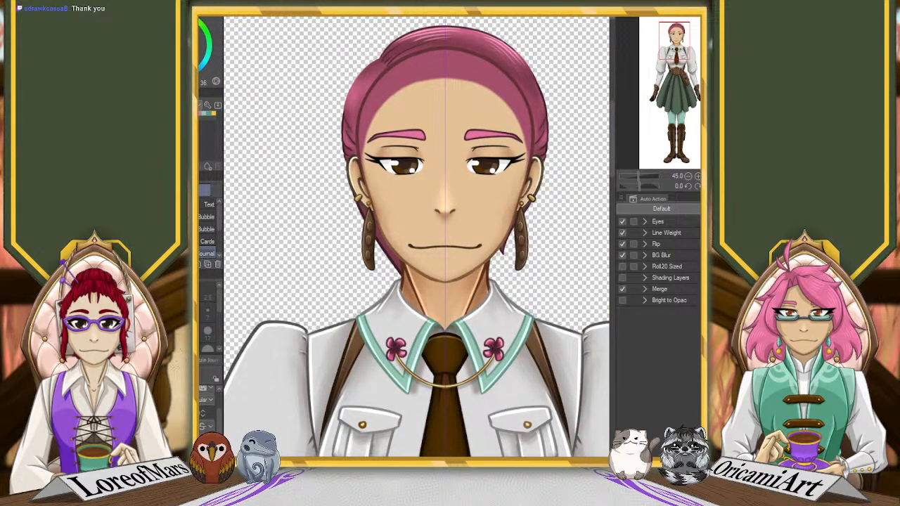
scroll(418, 236, up, 2)
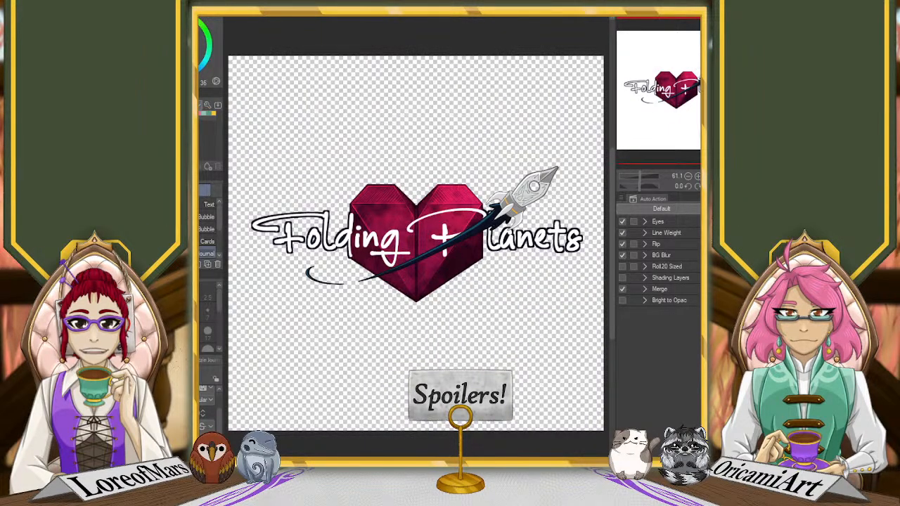
Step: Crop the Folding Planets canvas above and below to a wide strip around the logo, and save the file
drag(652, 99, 653, 99)
scroll(483, 141, down, 1)
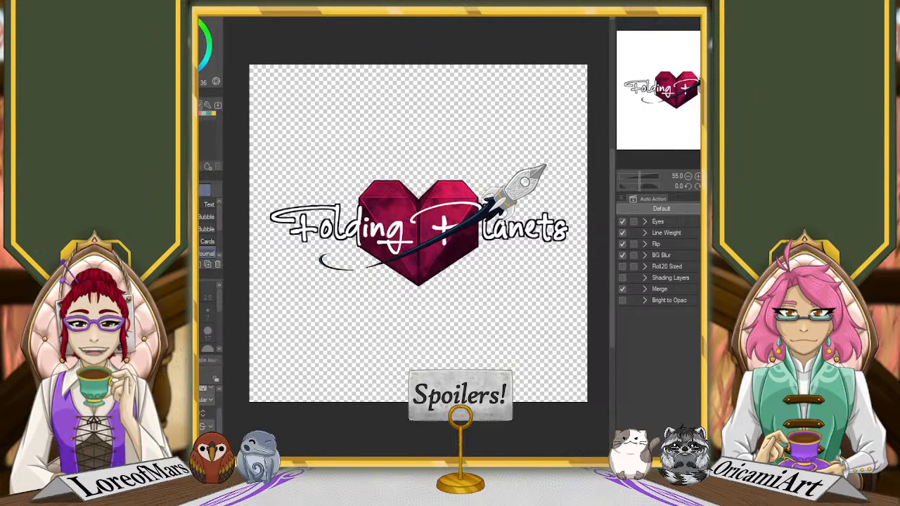
key(ctrl+t)
drag(418, 65, 419, 156)
drag(418, 402, 434, 295)
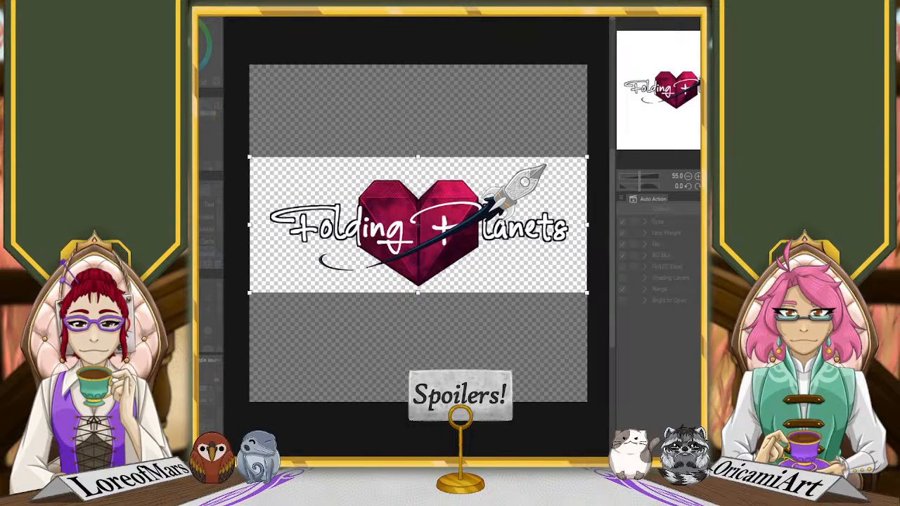
key(Return)
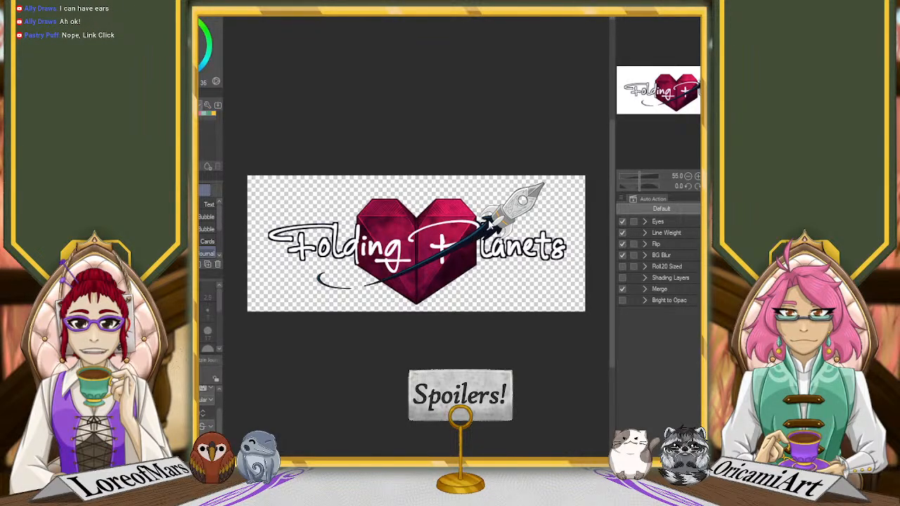
key(ctrl+s)
Step: Inspect the rocket in the Folding Planets logo up close, hiding and showing its highlights and shading for comparison
scroll(527, 222, up, 5)
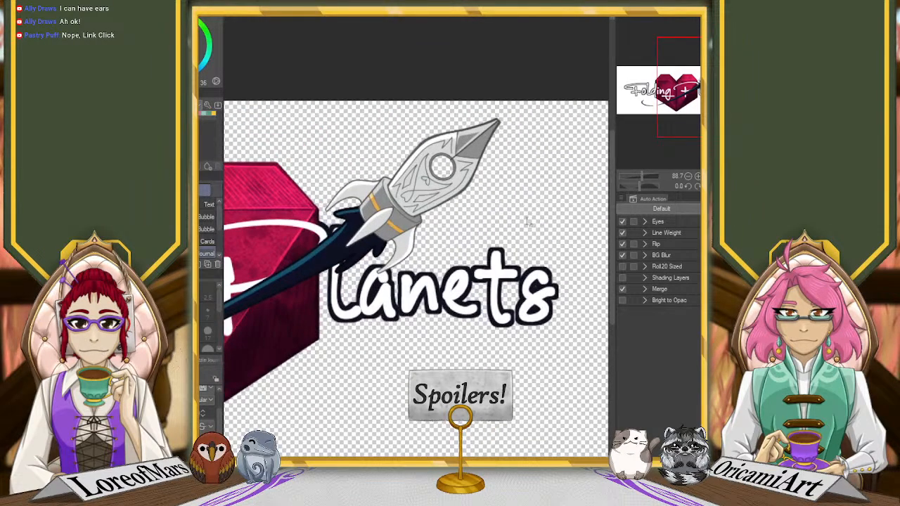
scroll(527, 222, down, 5)
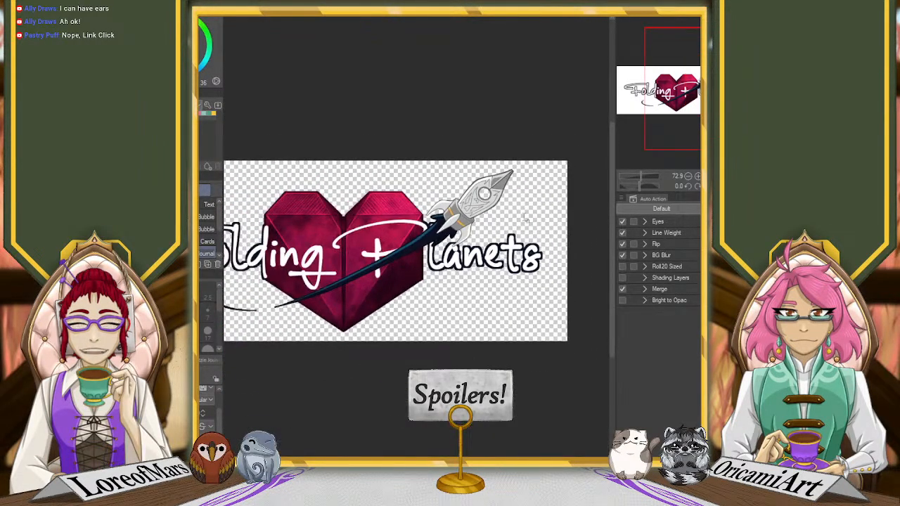
scroll(525, 220, down, 1)
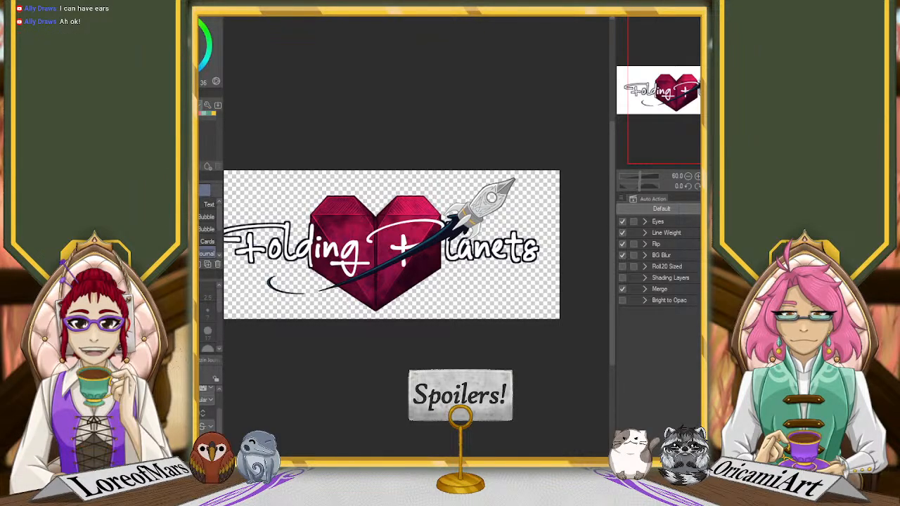
scroll(453, 215, up, 2)
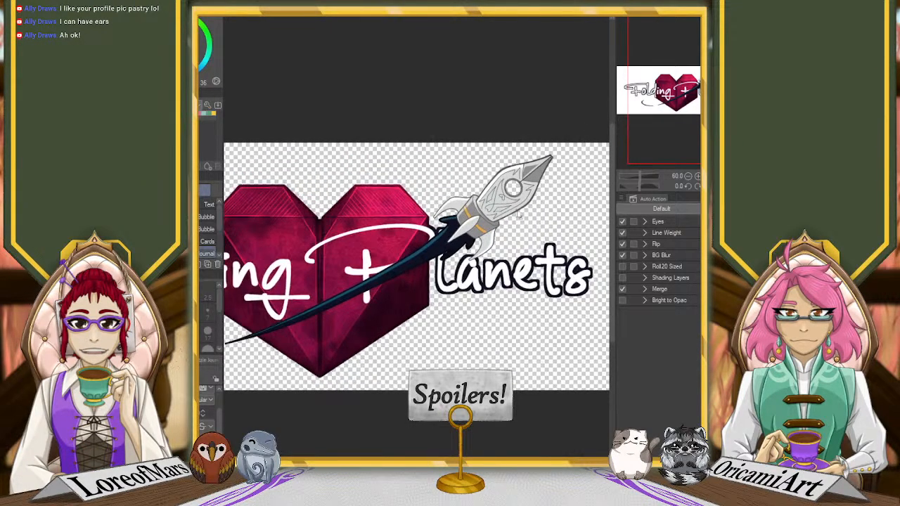
scroll(518, 214, up, 3)
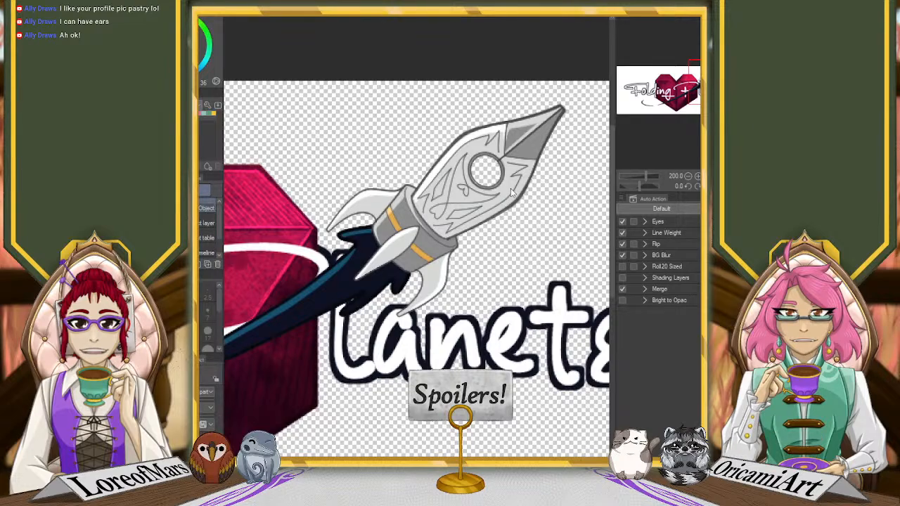
click(697, 338)
click(697, 337)
click(697, 327)
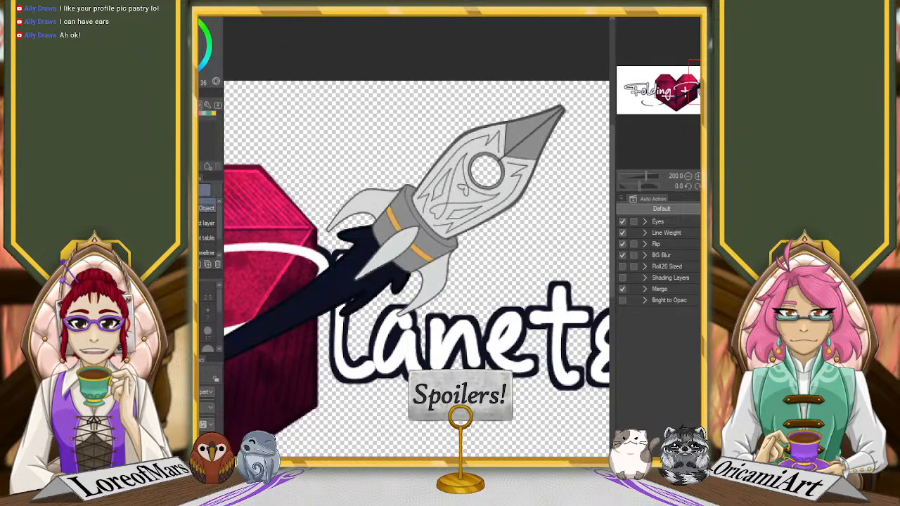
click(697, 327)
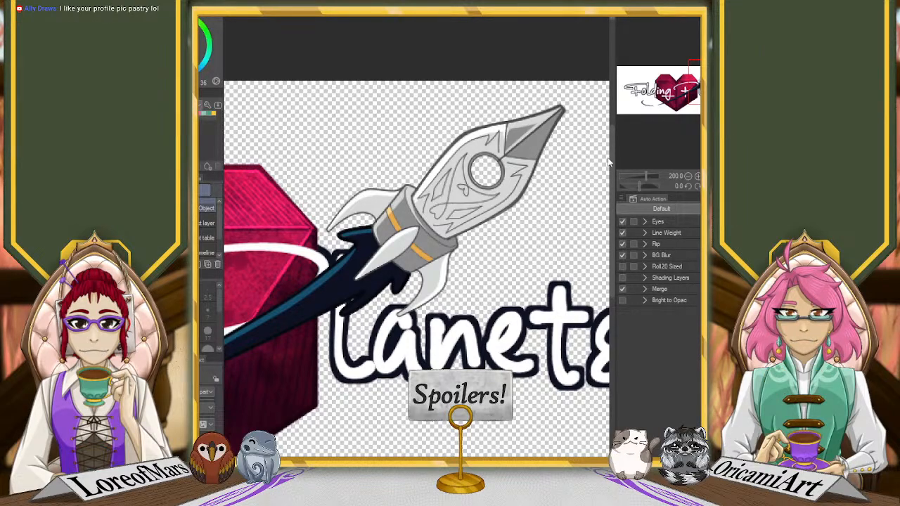
Step: Touch up the shading on the rocket's nose and collar with greys sampled from the collar
key(i)
click(445, 249)
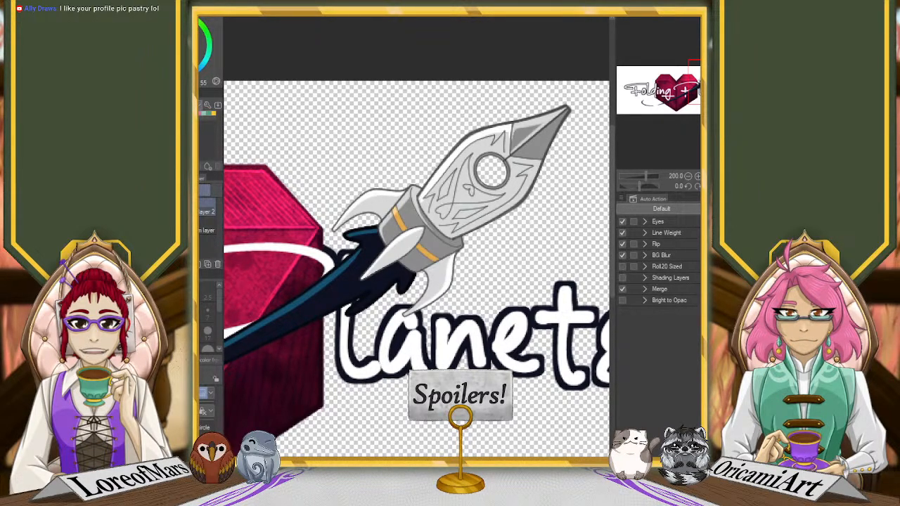
key(p)
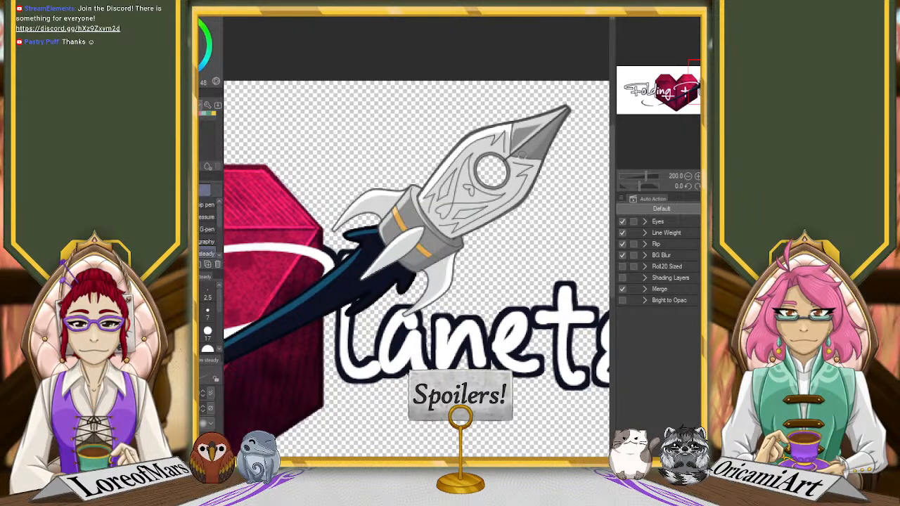
key(i)
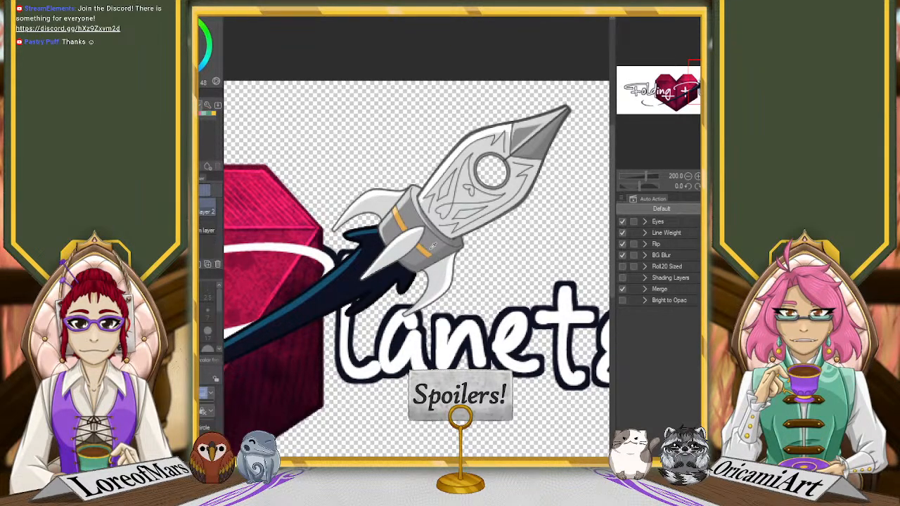
click(433, 244)
key(p)
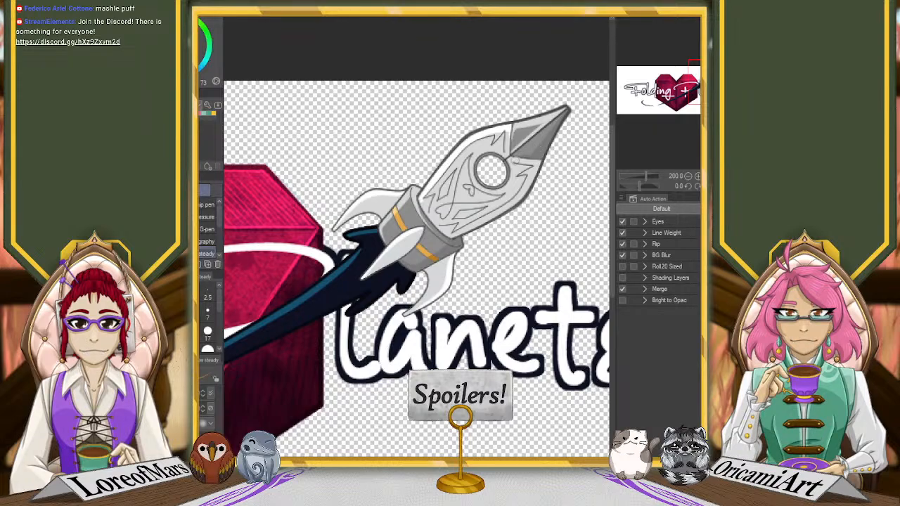
Step: Shade the lower edge of the rocket's hull and the collar around the orange band with sampled greys
key(i)
click(488, 217)
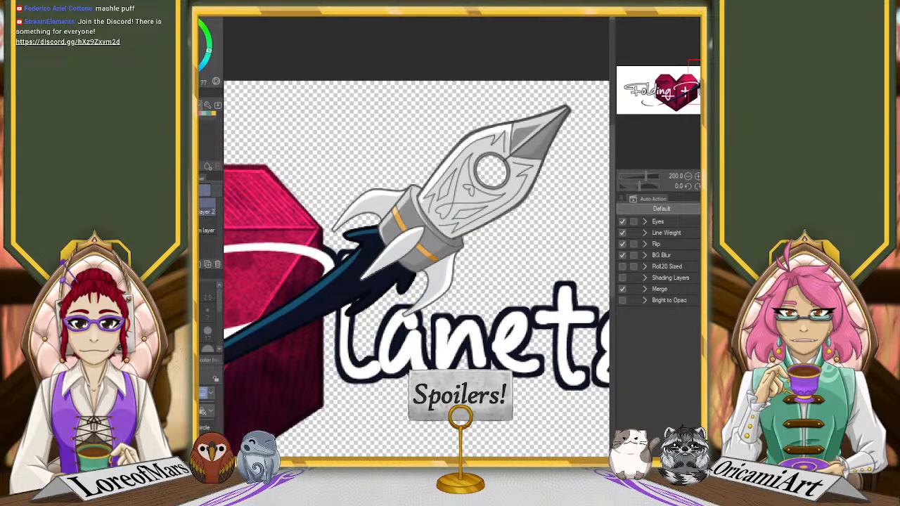
alt+click(478, 197)
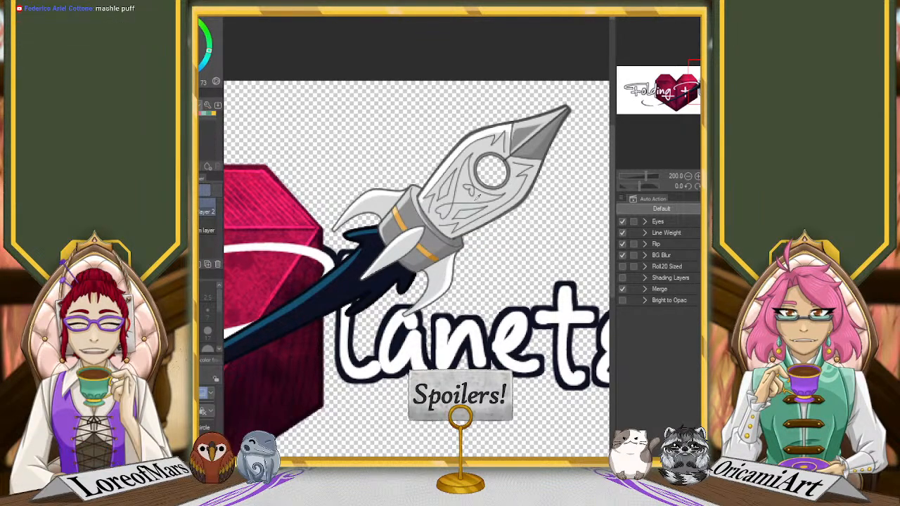
key(p)
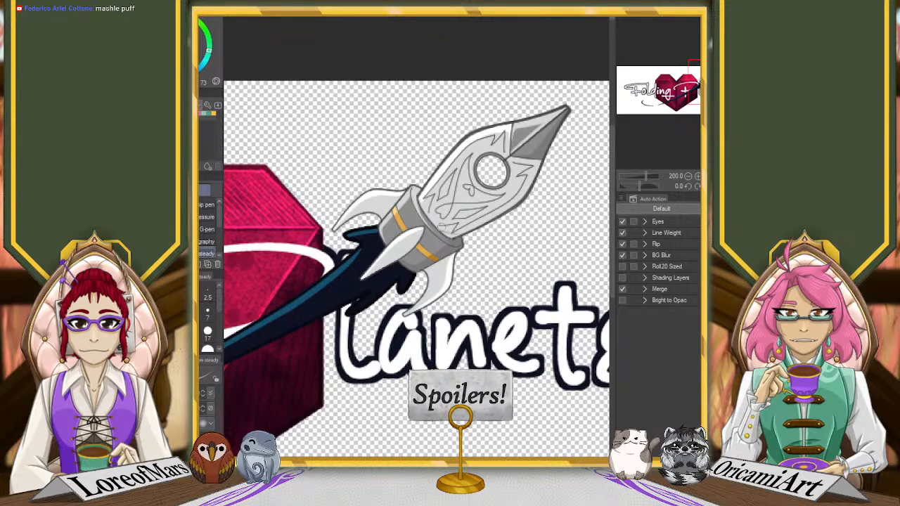
drag(451, 232, 495, 213)
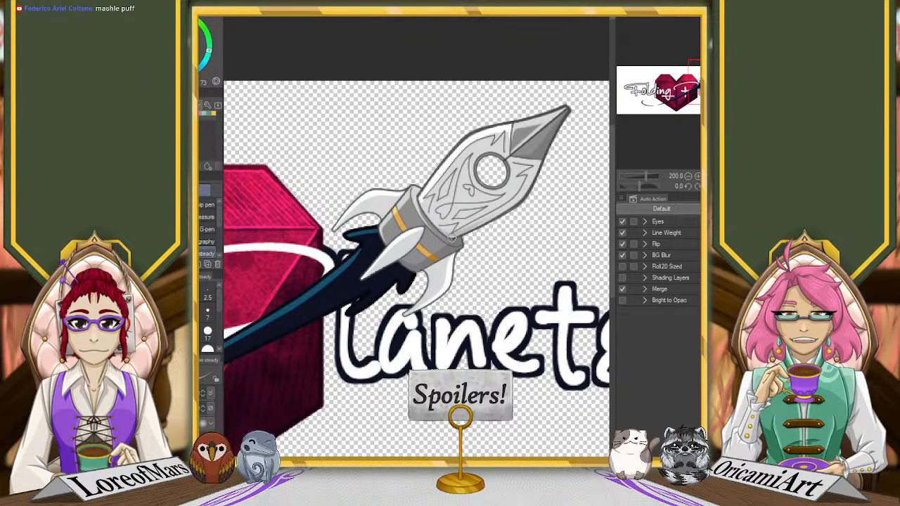
mouse_move(453, 238)
mouse_down()
mouse_move(516, 201)
mouse_move(536, 170)
mouse_up()
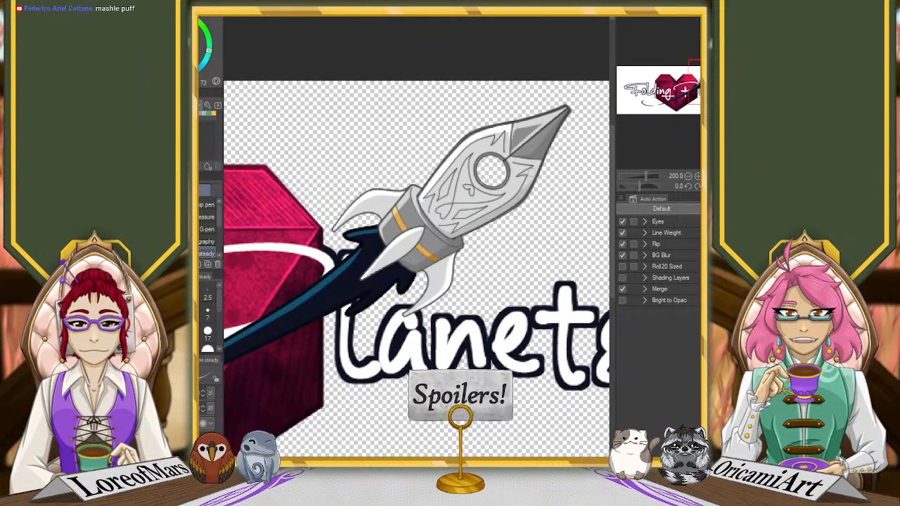
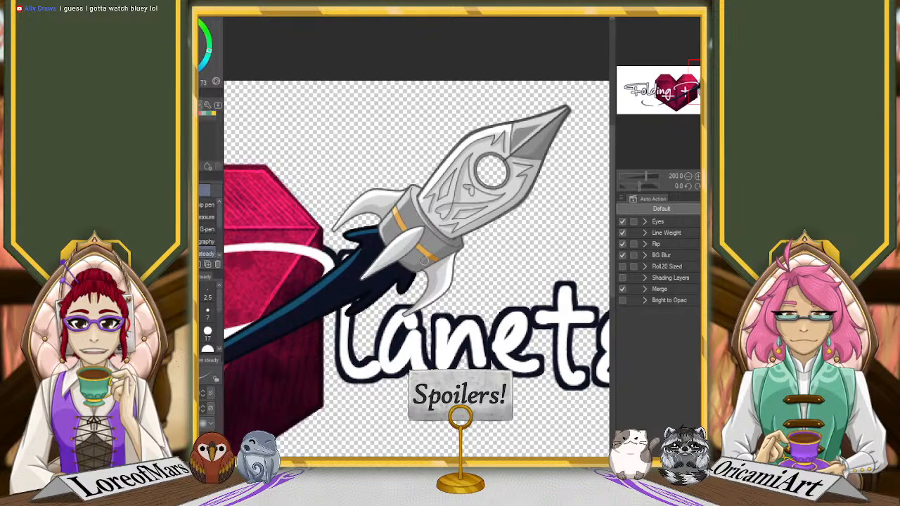
alt+click(423, 266)
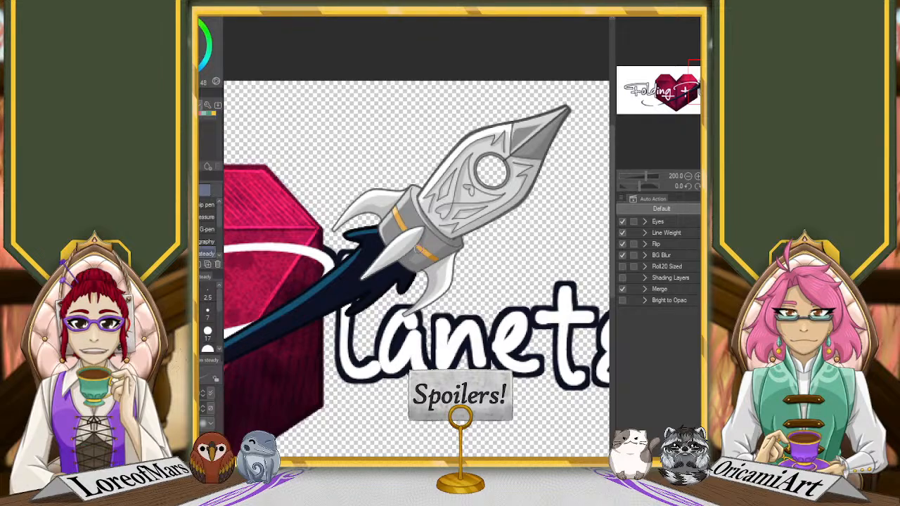
alt+click(433, 257)
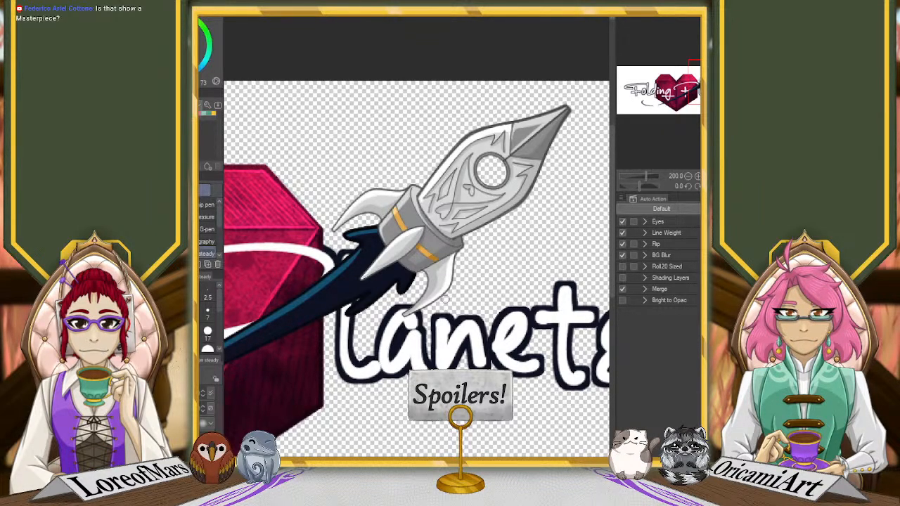
Step: Darken the edges of the navy trail just below the rocket's fins with dark colours sampled from the trail
drag(648, 177, 642, 172)
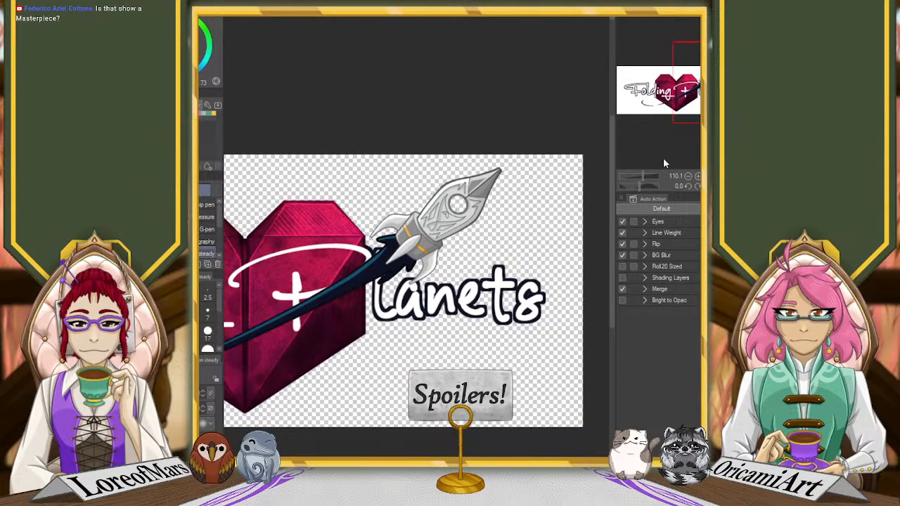
key(alt)
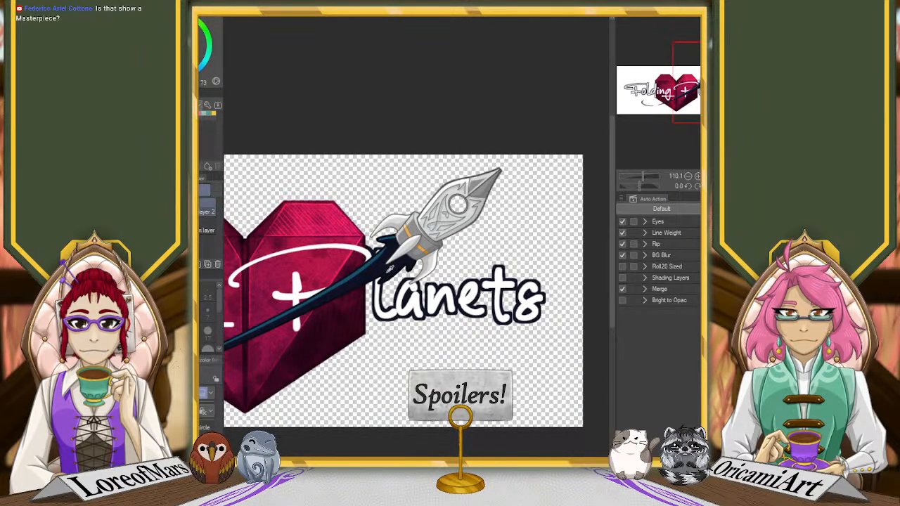
alt+click(383, 275)
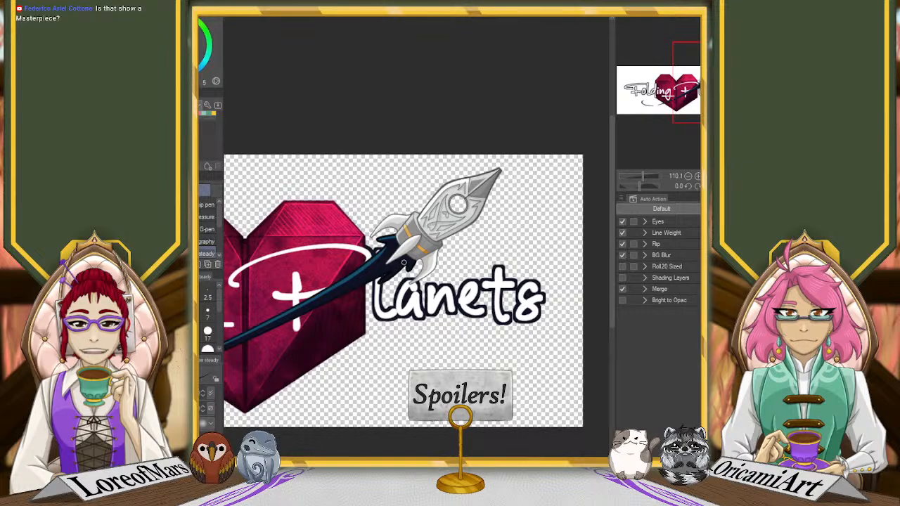
key(alt)
alt+click(409, 263)
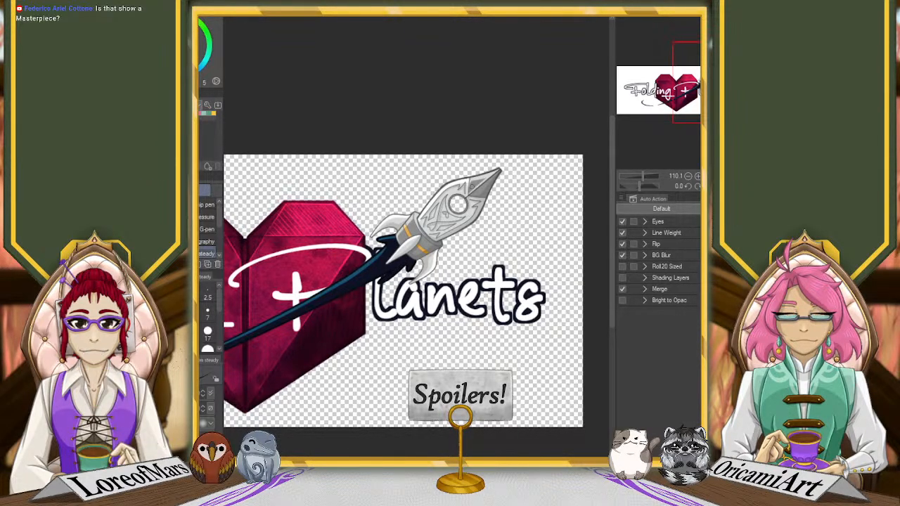
drag(644, 175, 648, 176)
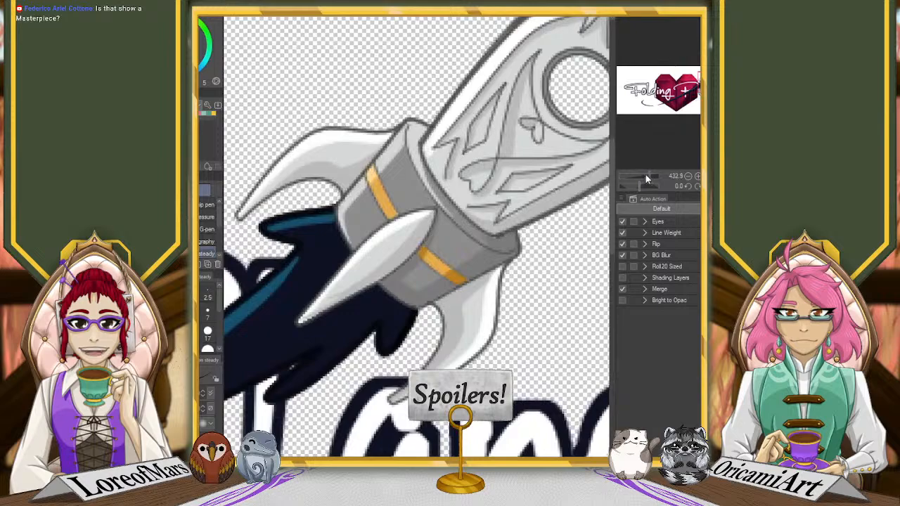
alt+click(371, 328)
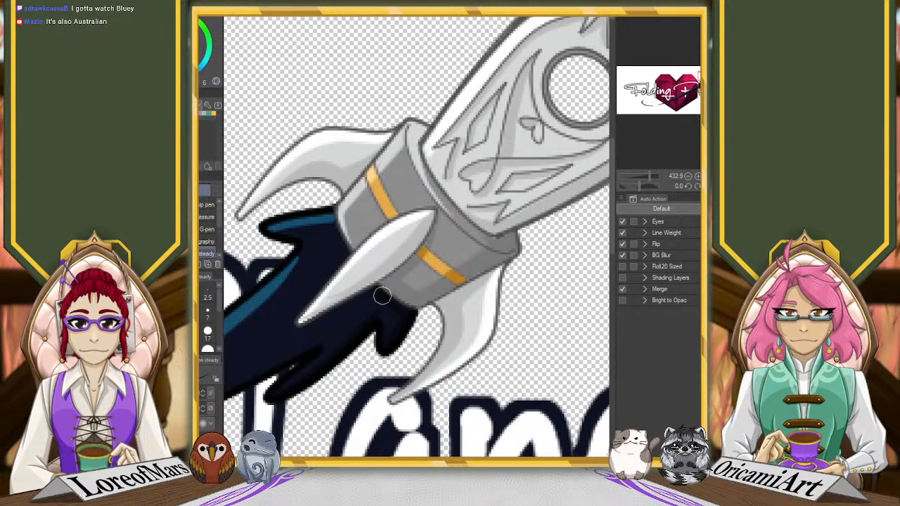
Step: Paint dark shading along the length of the rocket's trail across the heart with sampled navy tones
click(645, 175)
drag(662, 105, 681, 101)
drag(640, 187, 634, 188)
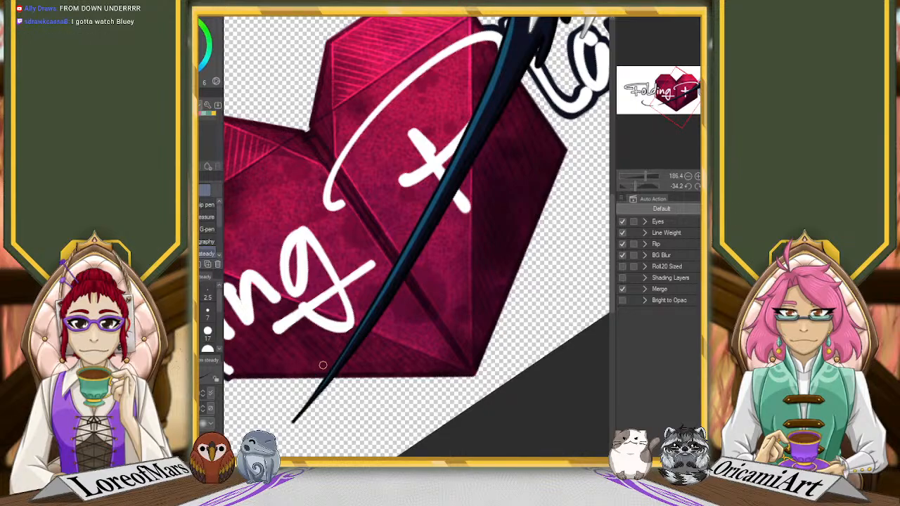
drag(674, 94, 688, 89)
alt+click(446, 173)
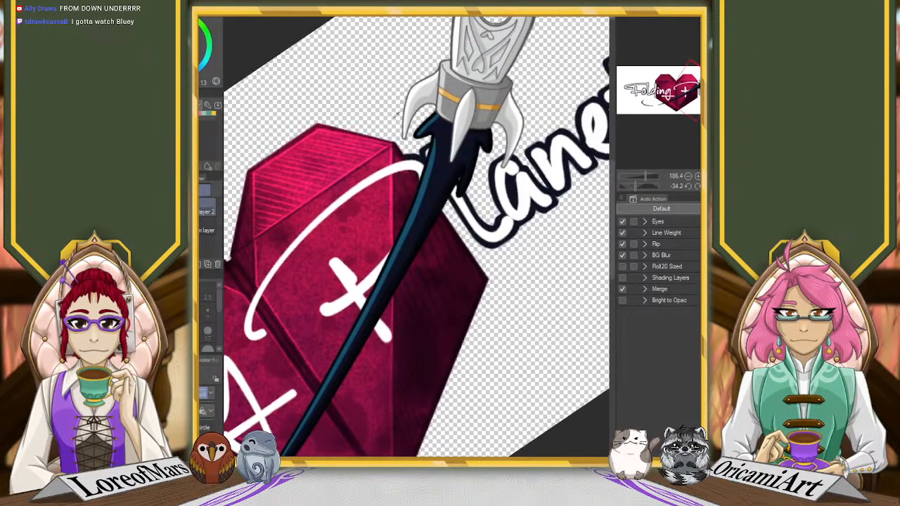
alt+click(447, 172)
key(g)
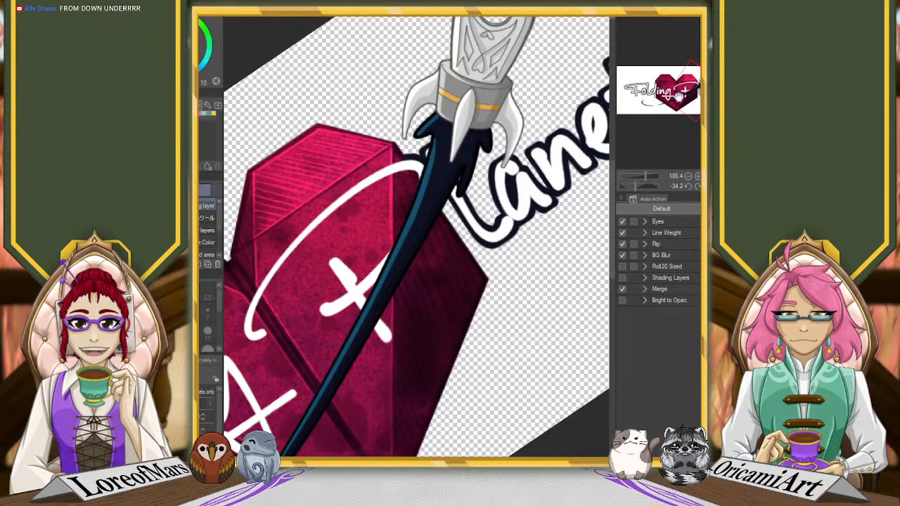
Step: Darken the small curved swoosh under the Folding lettering to match the trail, and save the logo file
drag(678, 95, 642, 112)
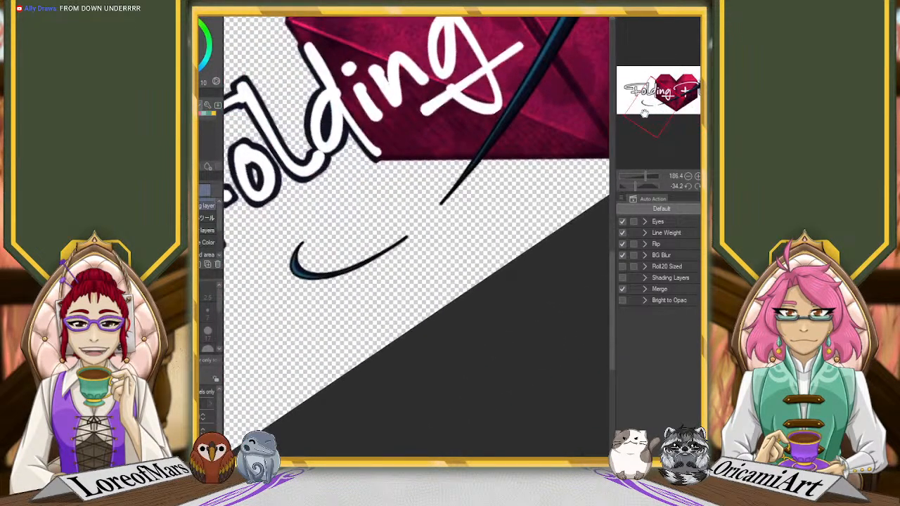
key(p)
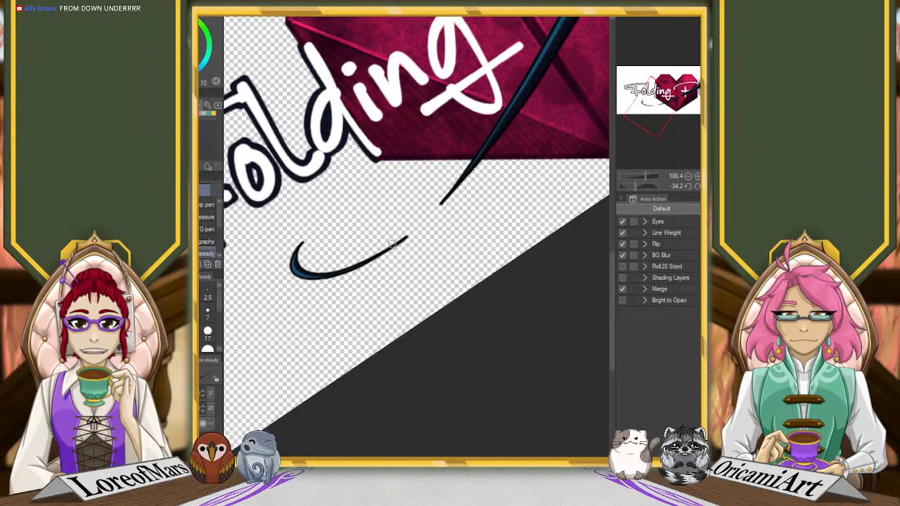
click(706, 186)
drag(650, 176, 638, 176)
click(682, 108)
click(693, 107)
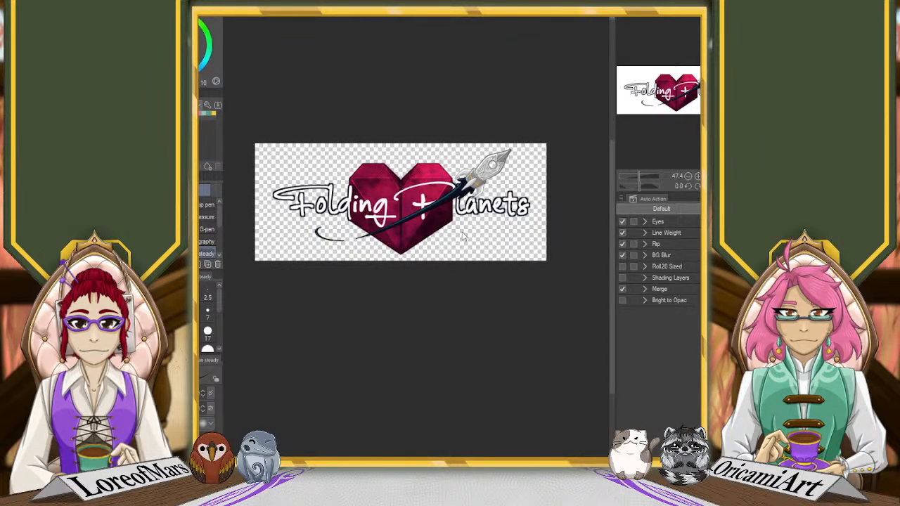
key(ctrl+s)
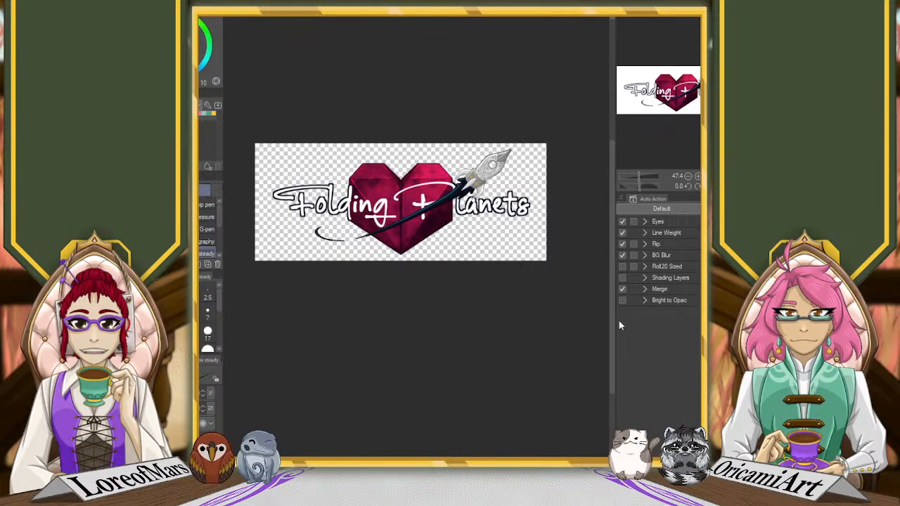
key(ctrl+0)
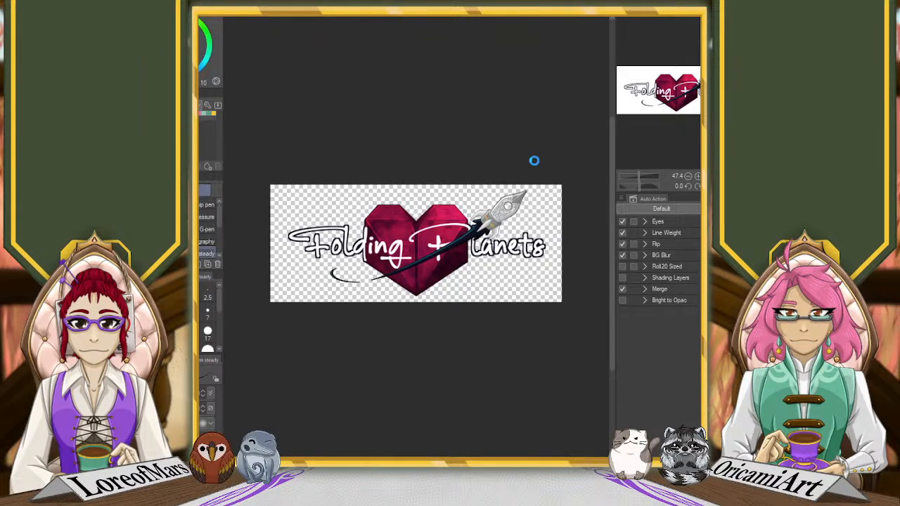
Step: Switch to the red-to-black blossom artwork, scale its image down, and save the file
key(ctrl+Tab)
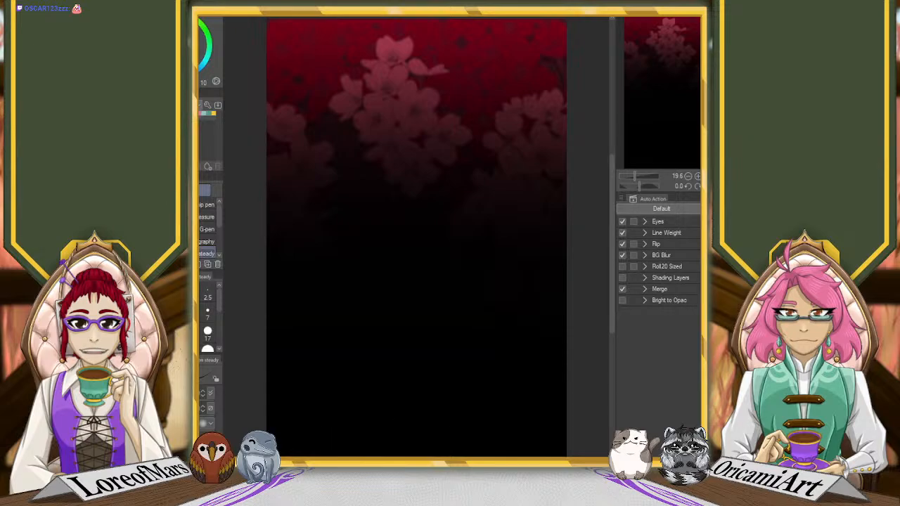
scroll(551, 130, down, 2)
scroll(552, 130, down, 1)
drag(679, 125, 696, 110)
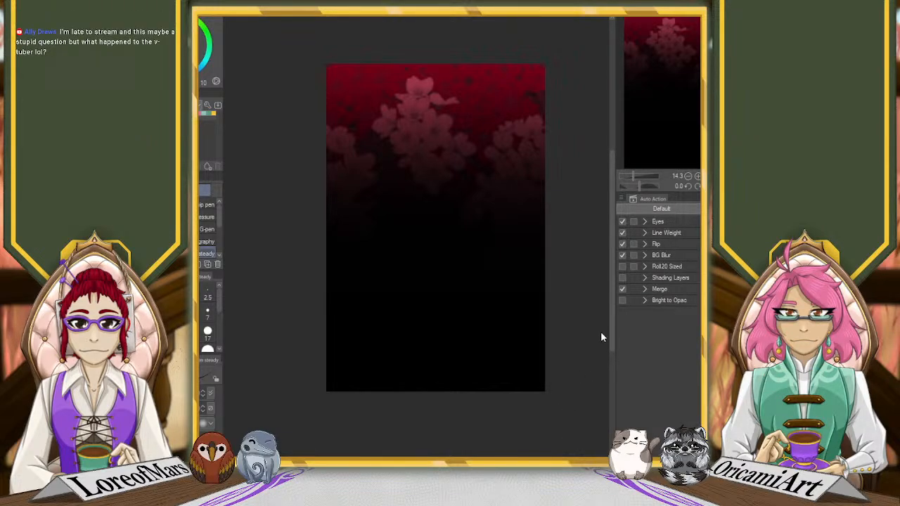
click(443, 278)
scroll(428, 229, up, 5)
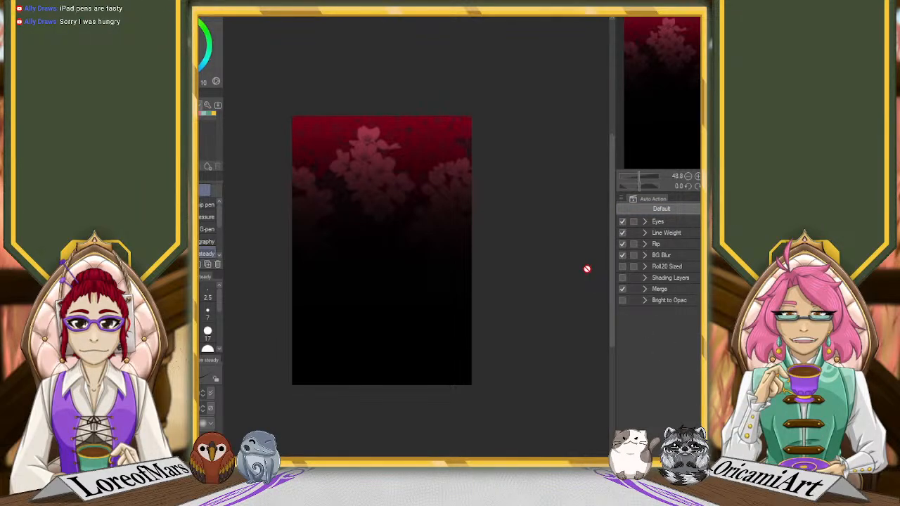
scroll(503, 190, up, 1)
drag(671, 104, 658, 106)
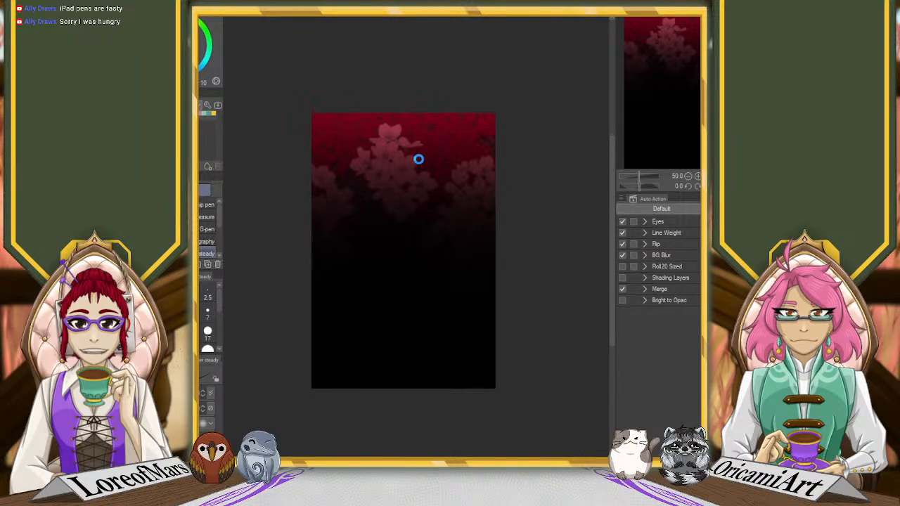
key(ctrl+s)
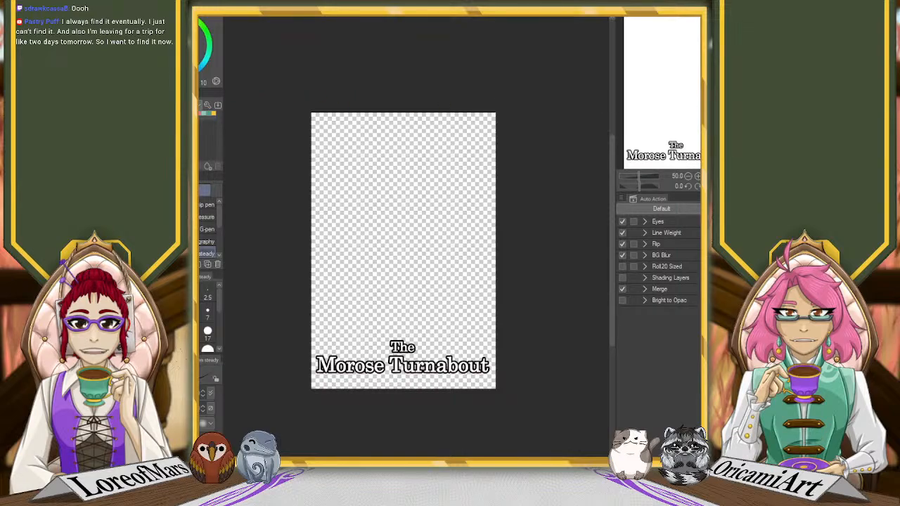
Step: Crop the canvas above and below to a wide strip around the "The Morose Turnabout" title
key(m)
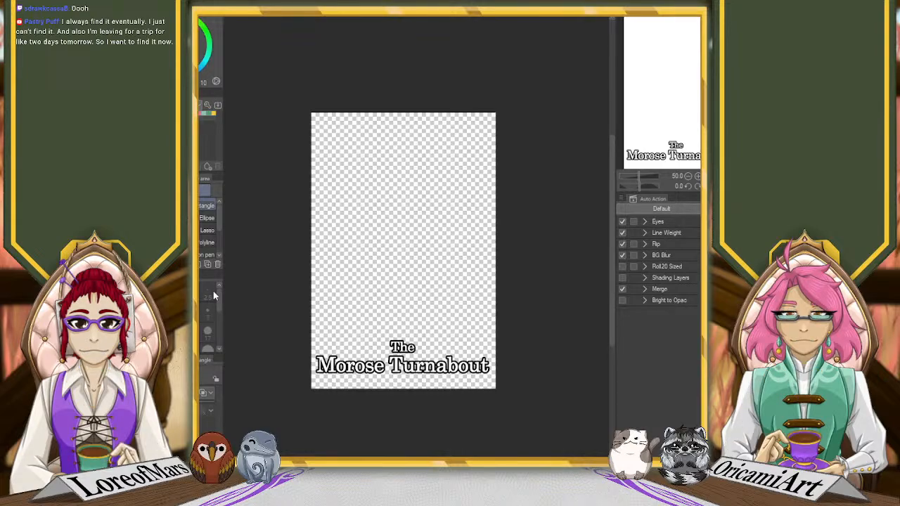
key(ctrl+alt+c)
drag(402, 112, 414, 337)
drag(403, 388, 404, 378)
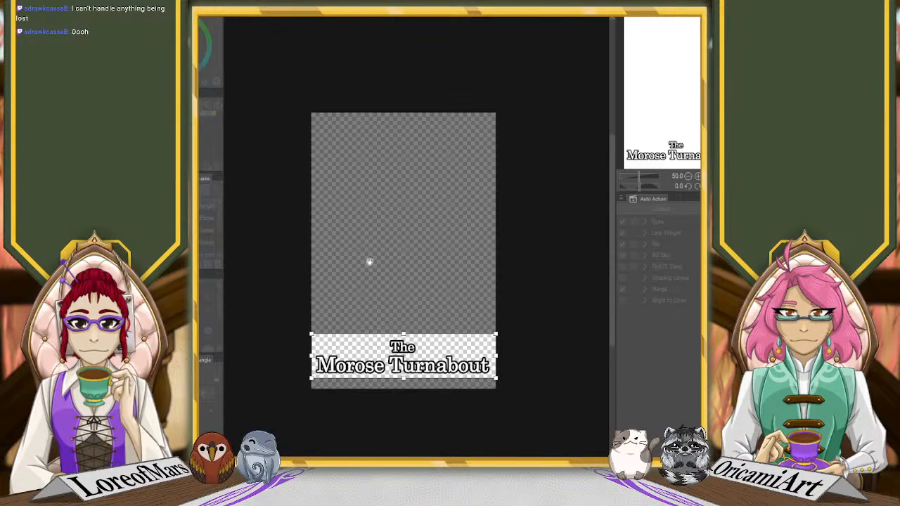
drag(405, 335, 406, 338)
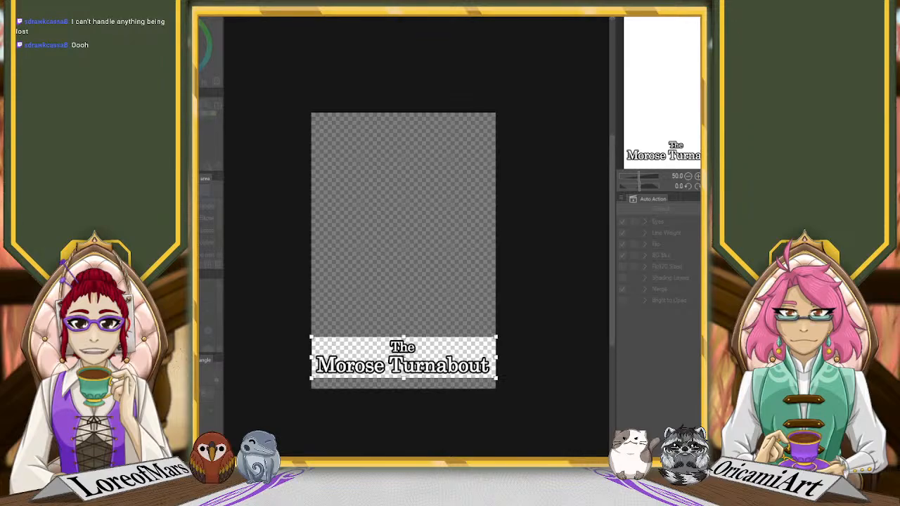
key(Return)
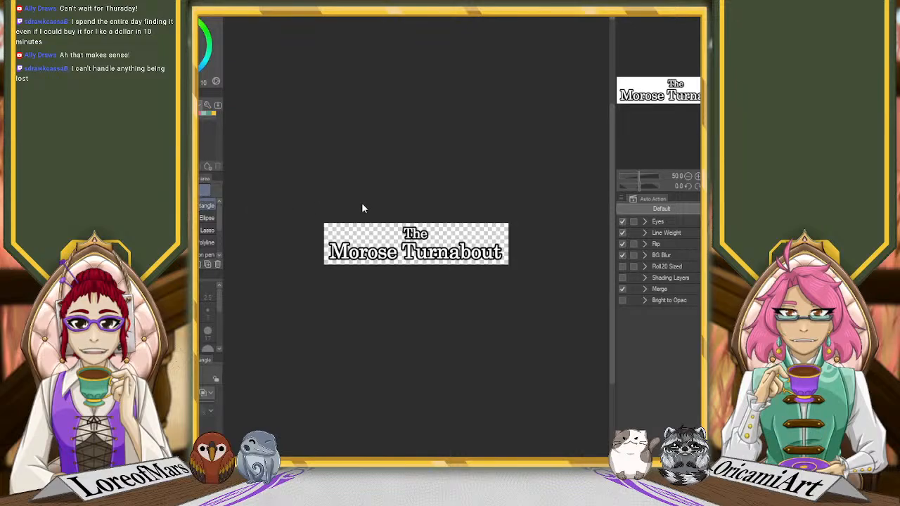
Step: Save the cropped Morose Turnabout title strip and switch to the Folding Planets logo
key(ctrl+s)
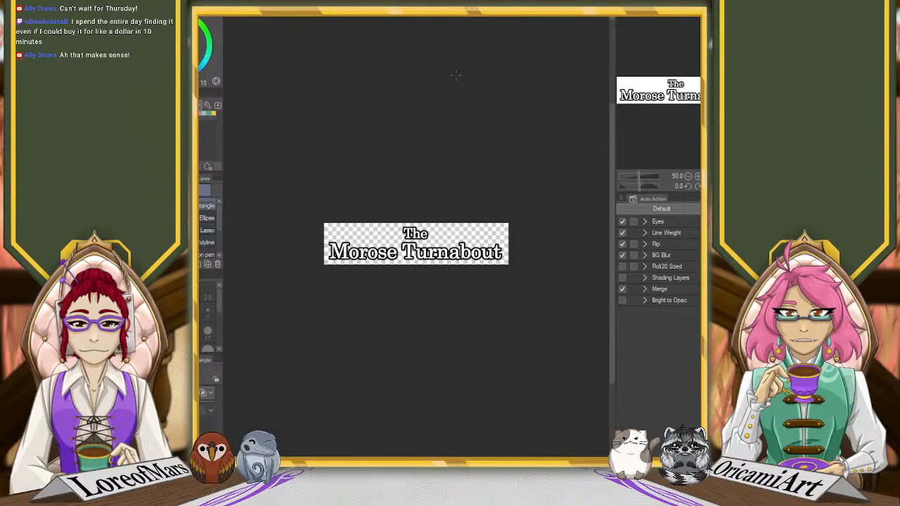
click(413, 18)
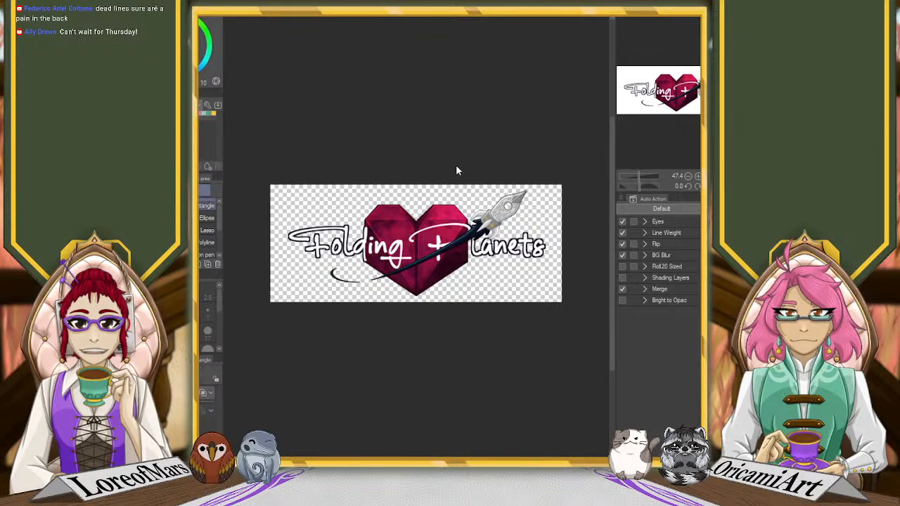
Step: Switch to the pink-haired character drawing and examine the face up close
key(ctrl+Tab)
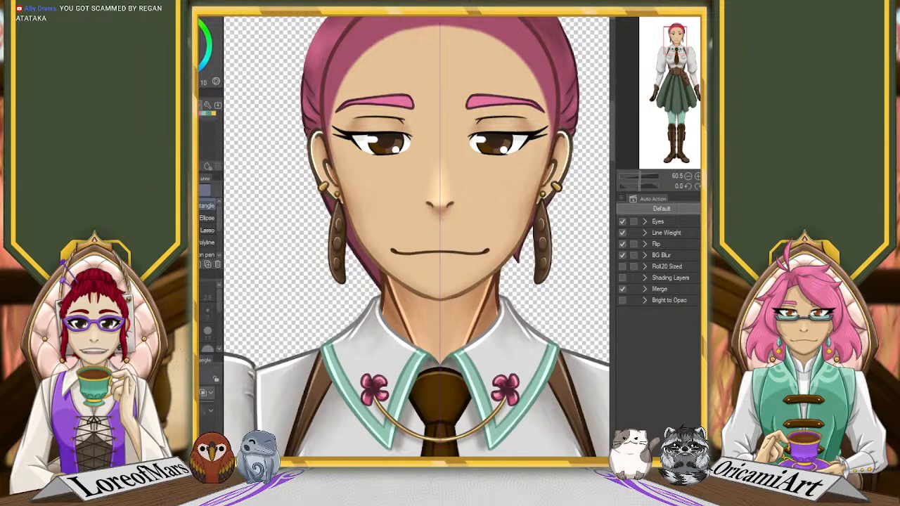
drag(678, 35, 678, 35)
scroll(349, 123, up, 3)
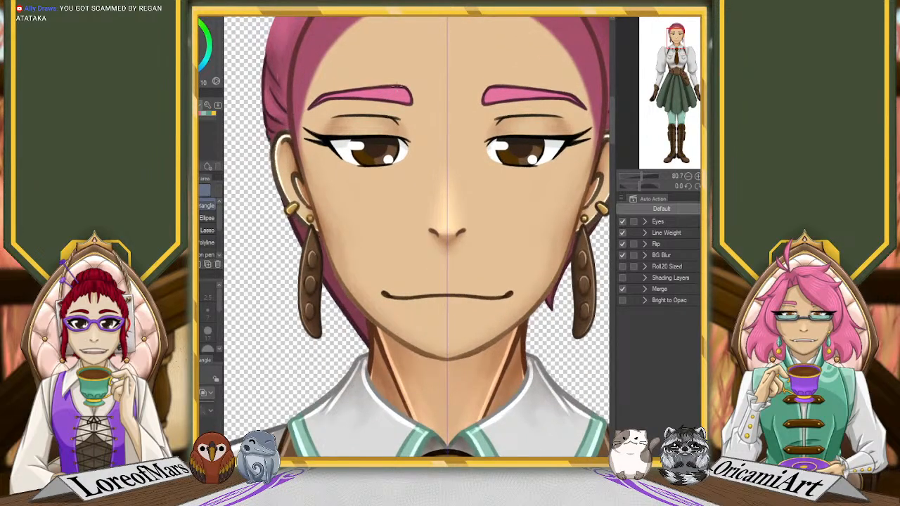
Step: In the square Folding Planets logo file, hide the dark sky background and the white backing to leave the logo on transparency
key(o)
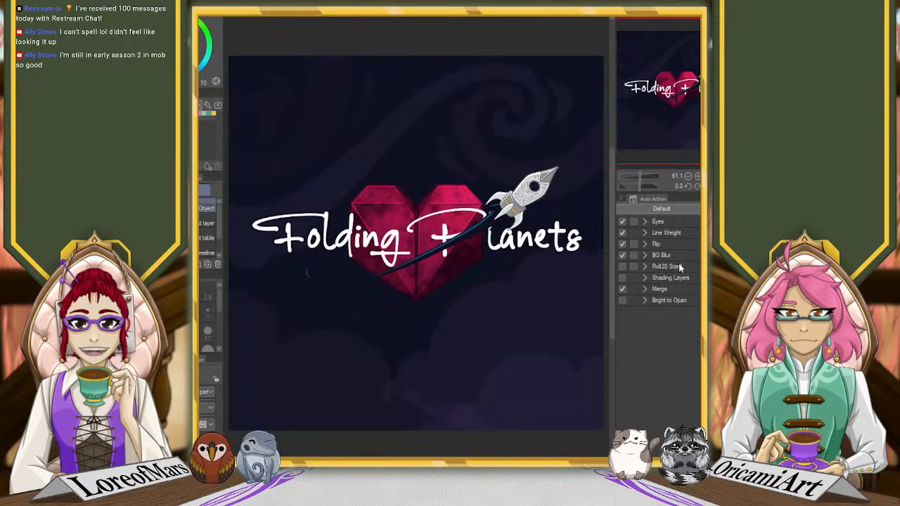
click(699, 270)
click(698, 270)
click(699, 271)
click(698, 278)
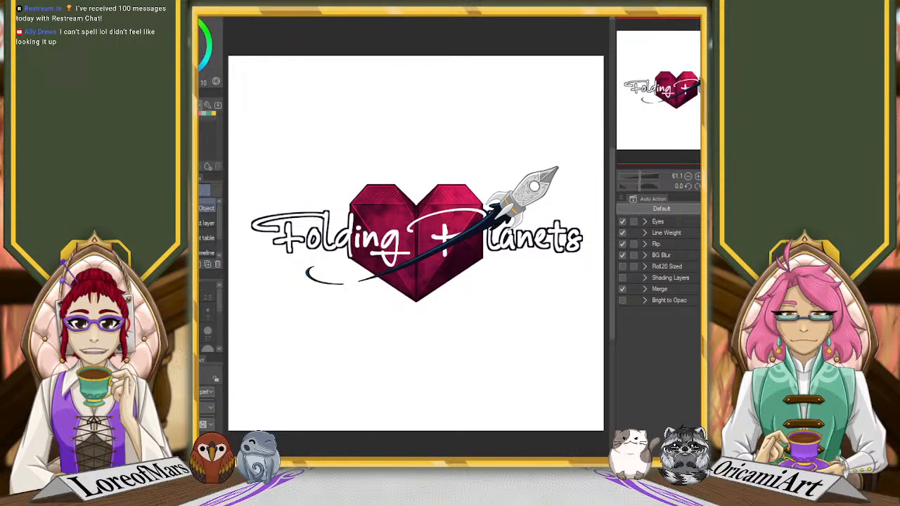
click(699, 285)
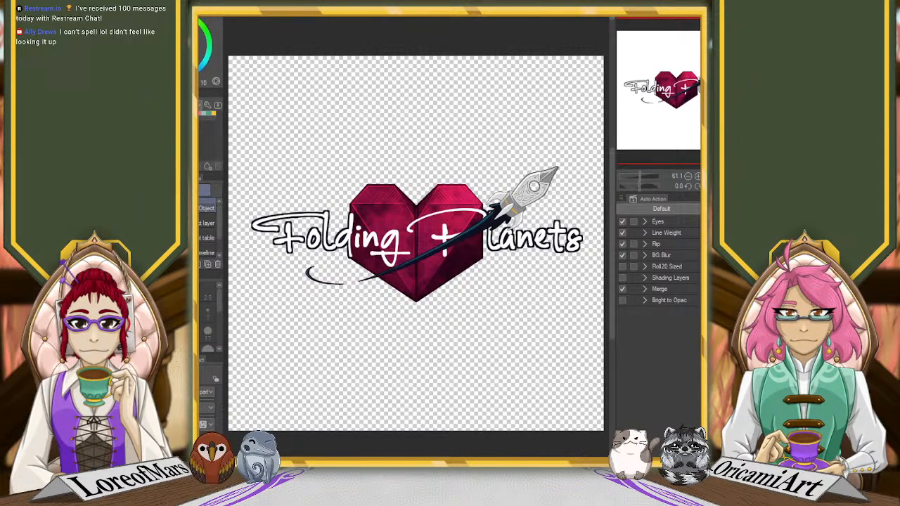
key(ctrl+t)
drag(571, 153, 570, 165)
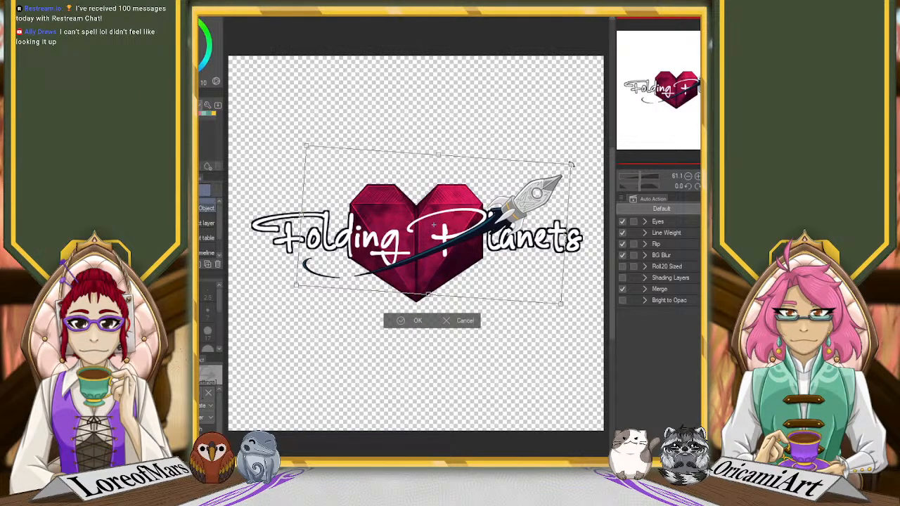
click(464, 326)
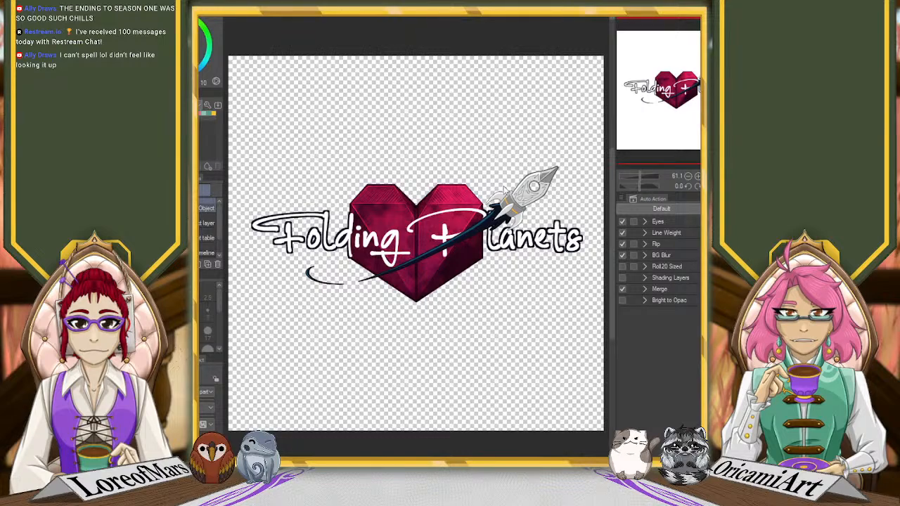
Step: Try lassoing the rocket with its trail, rotating them slightly clockwise and shifting them down over the Planets lettering
key(m)
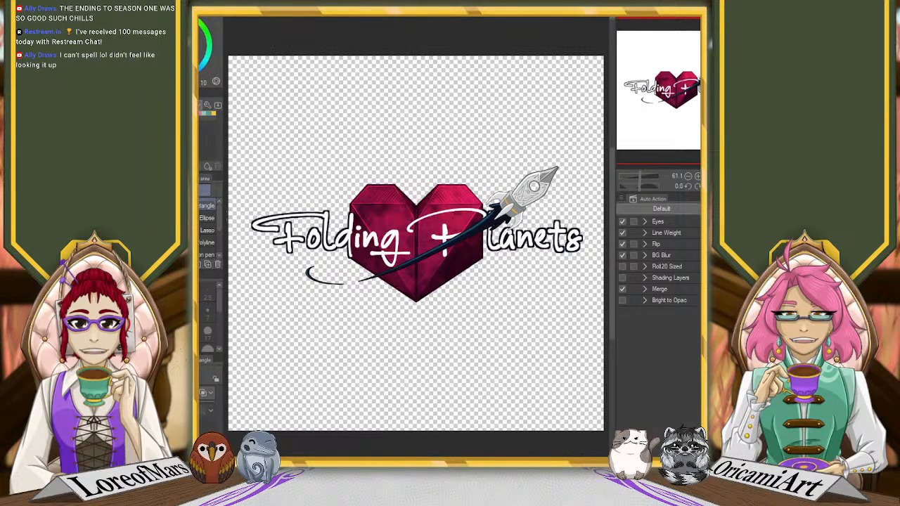
click(207, 231)
mouse_move(378, 170)
mouse_down()
mouse_move(349, 263)
mouse_move(360, 283)
mouse_move(449, 306)
mouse_move(545, 243)
mouse_move(578, 180)
mouse_move(467, 136)
mouse_move(380, 170)
mouse_up()
key(ctrl+t)
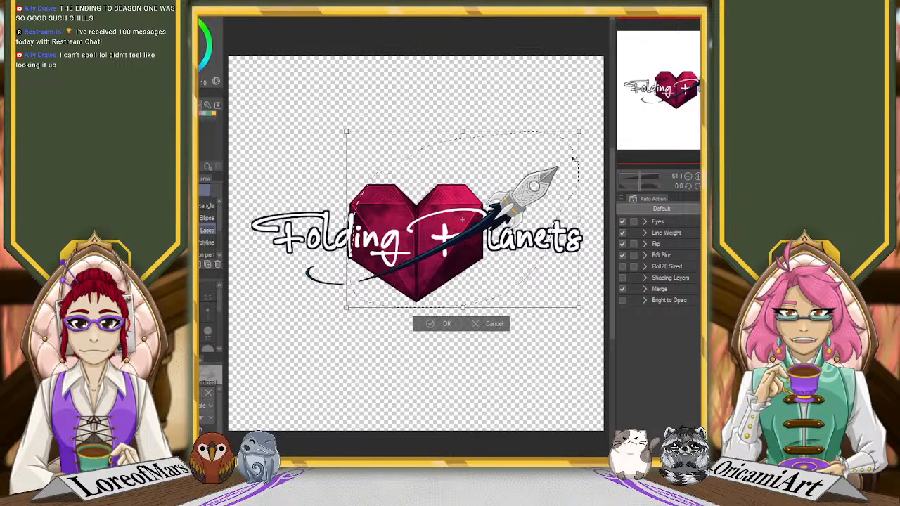
drag(573, 159, 571, 167)
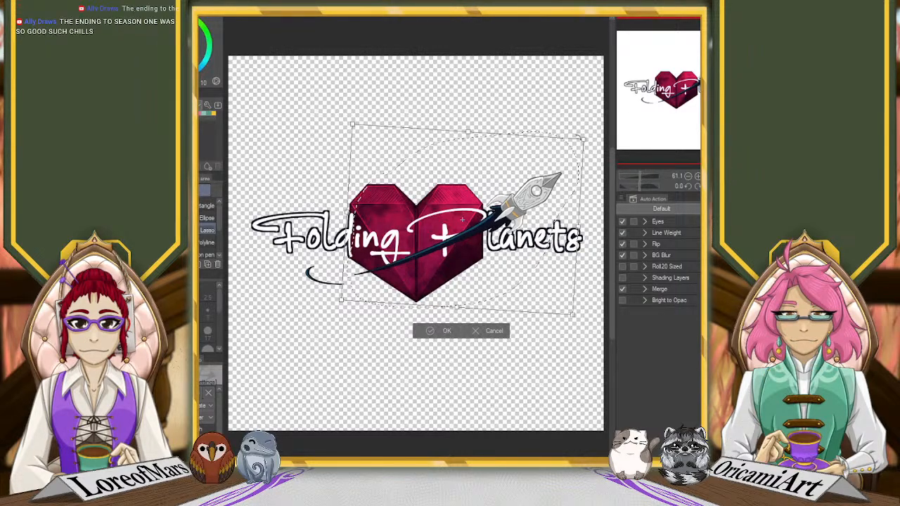
drag(544, 138, 544, 150)
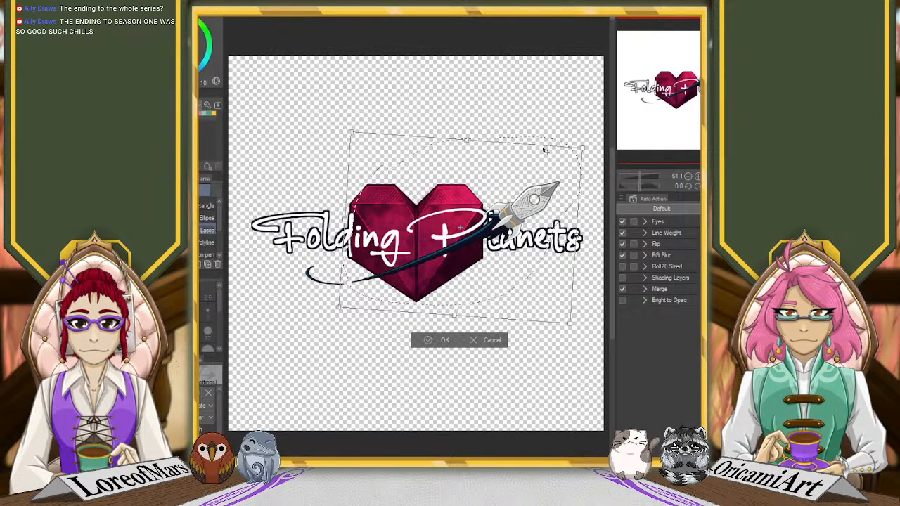
drag(543, 150, 542, 151)
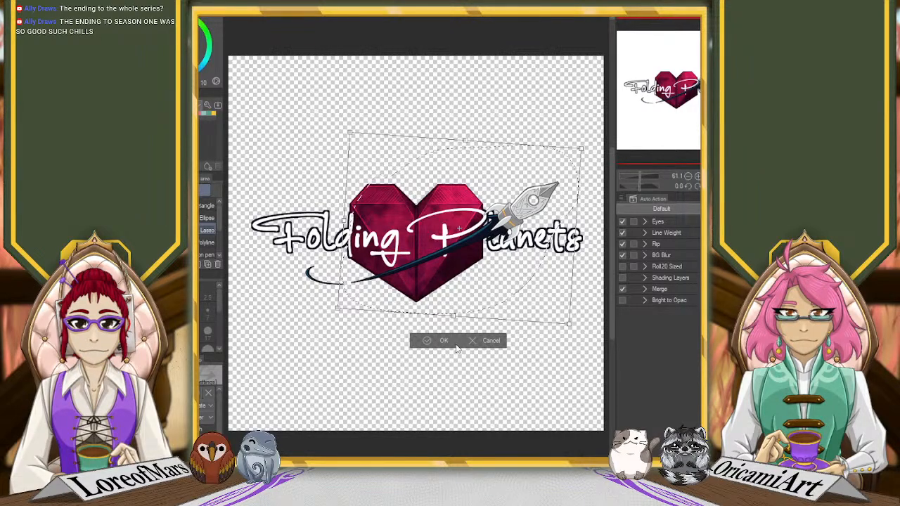
click(437, 340)
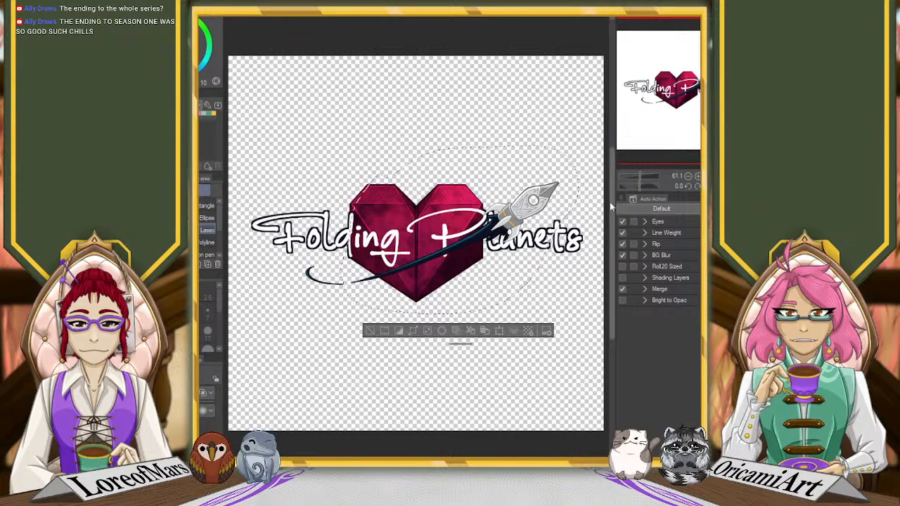
key(ctrl+d)
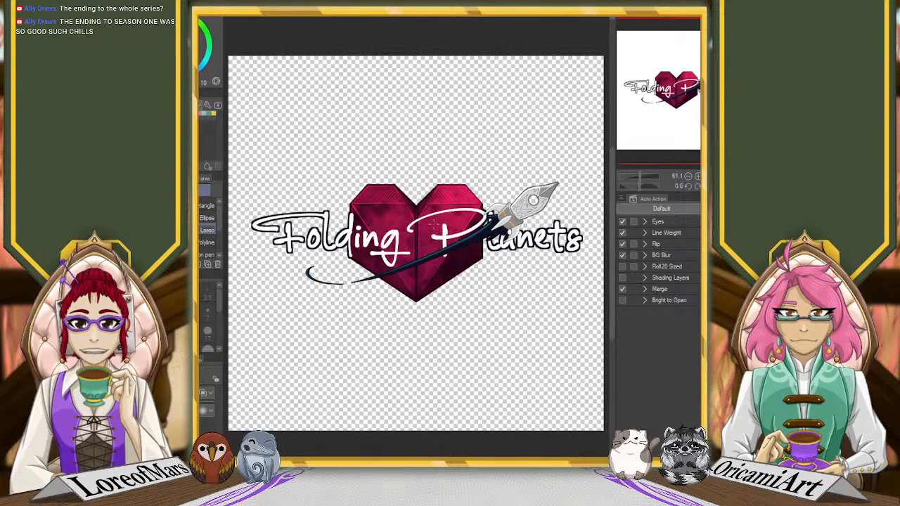
Step: Try tilting the rocket and trail counterclockwise and raising them above the lettering, and discard the trial rotations
key(ctrl+t)
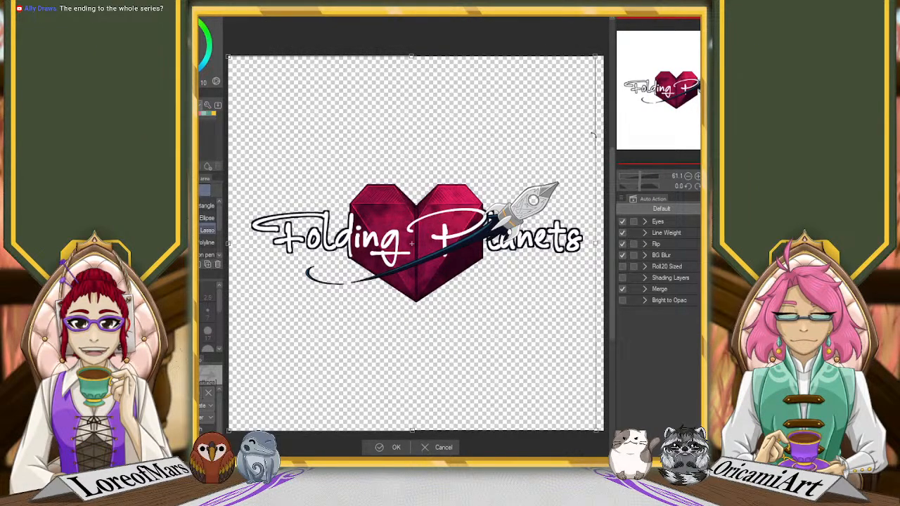
click(431, 446)
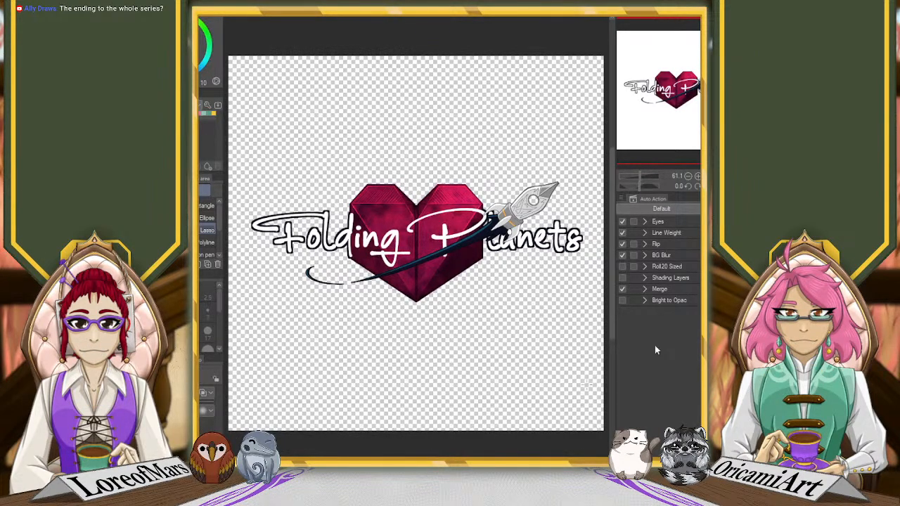
key(ctrl+t)
drag(554, 120, 540, 124)
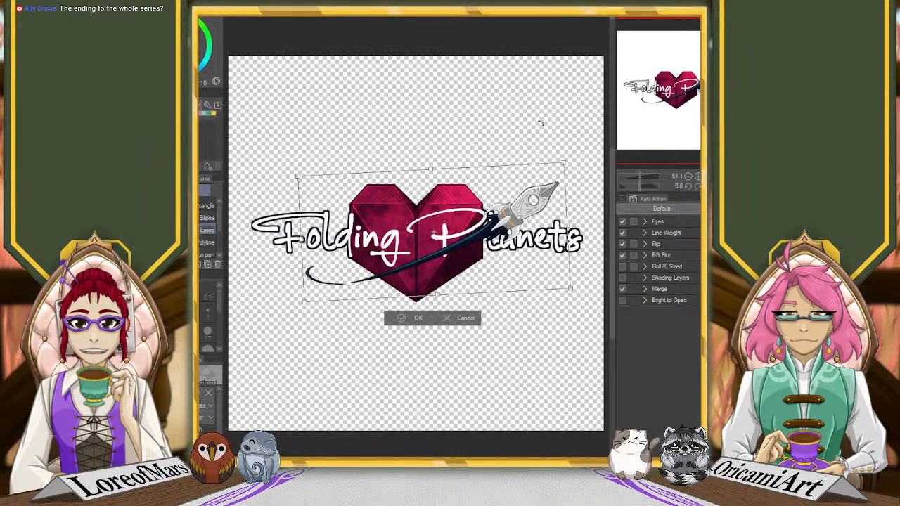
drag(480, 165, 482, 152)
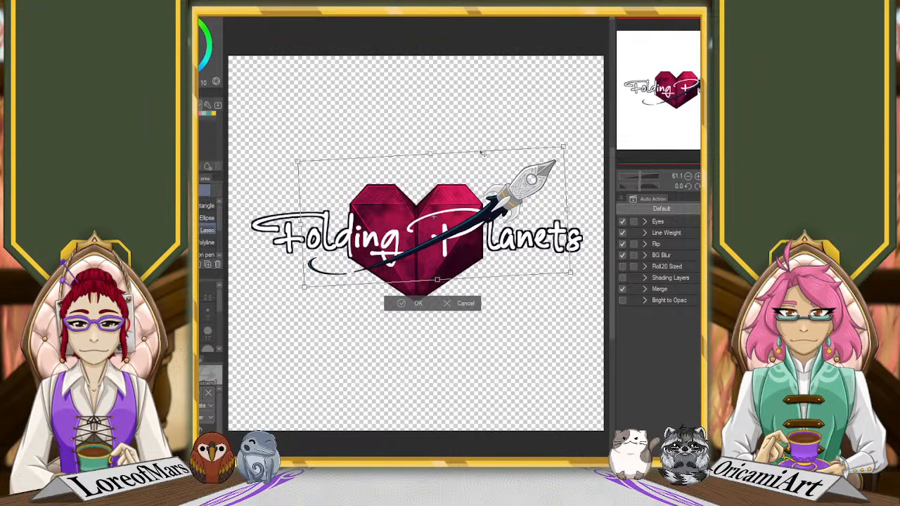
click(476, 303)
key(ctrl+d)
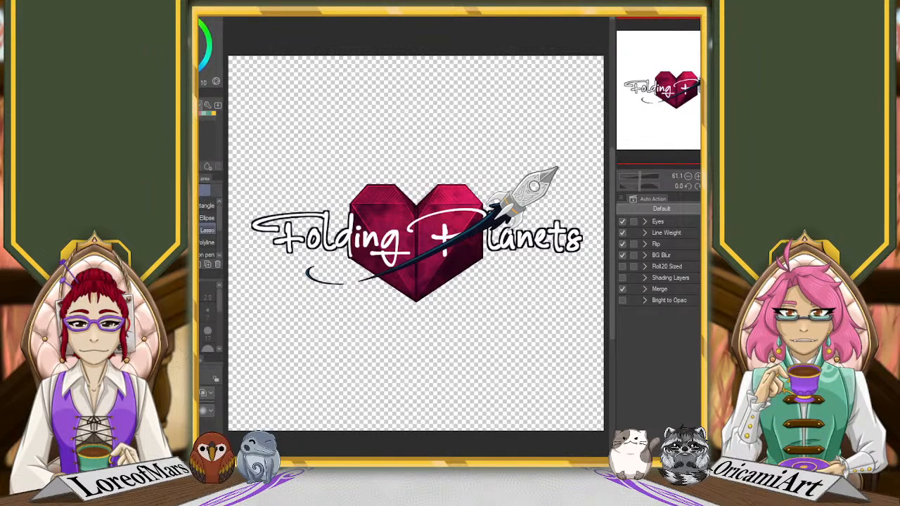
Step: Compare the logo with and without the trail across the heart, and place the trail behind the white lettering
key(ctrl+z)
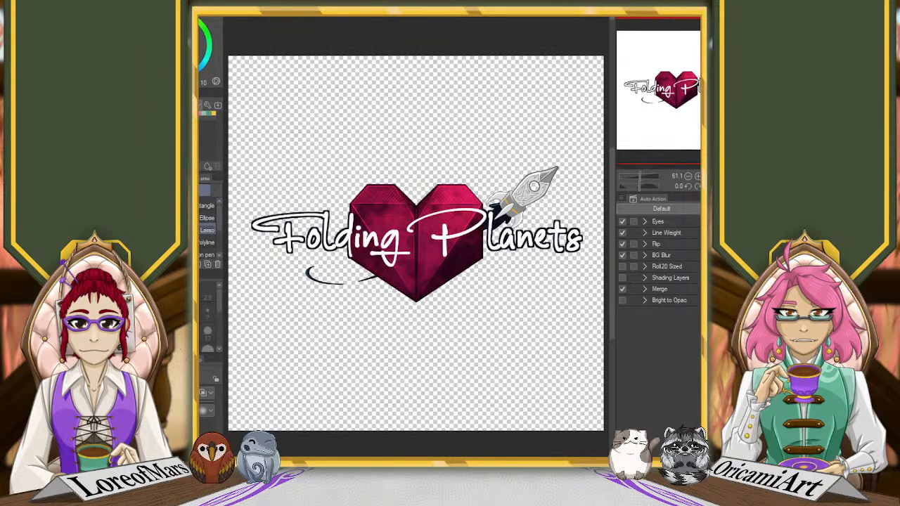
key(ctrl+y)
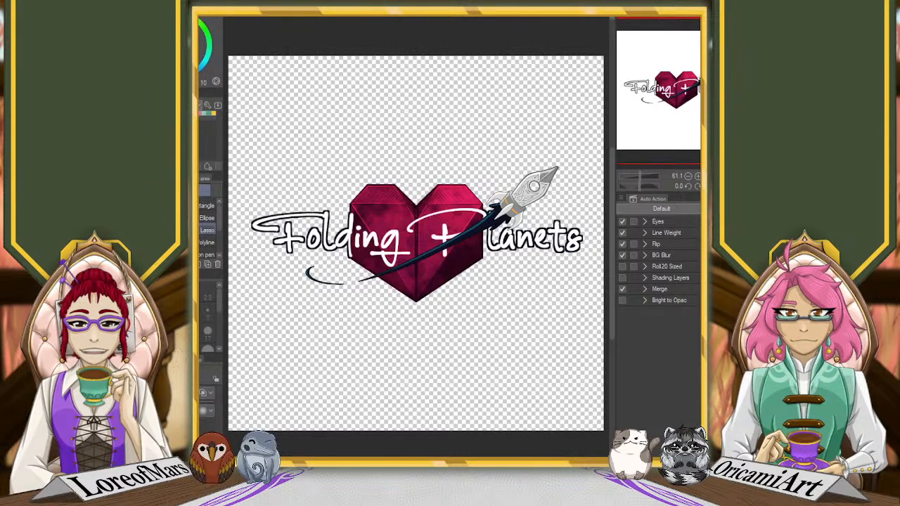
key(ctrl+z)
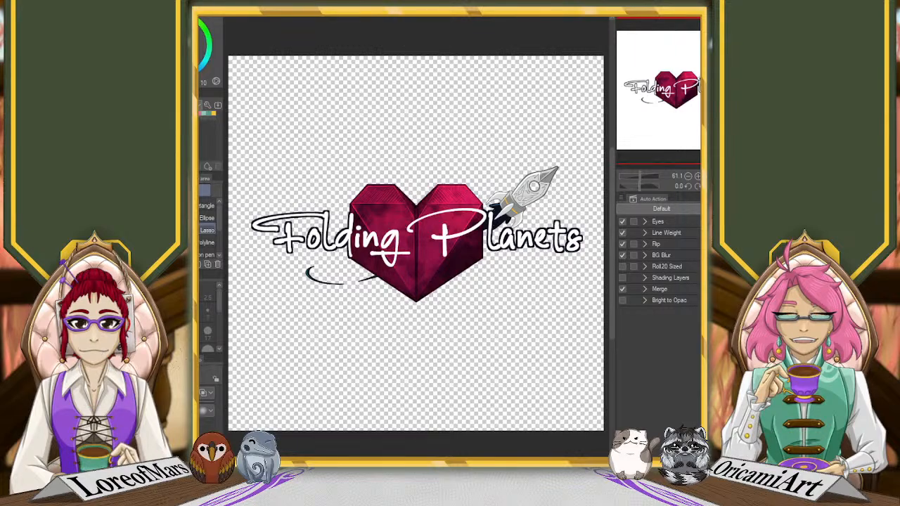
key(ctrl+y)
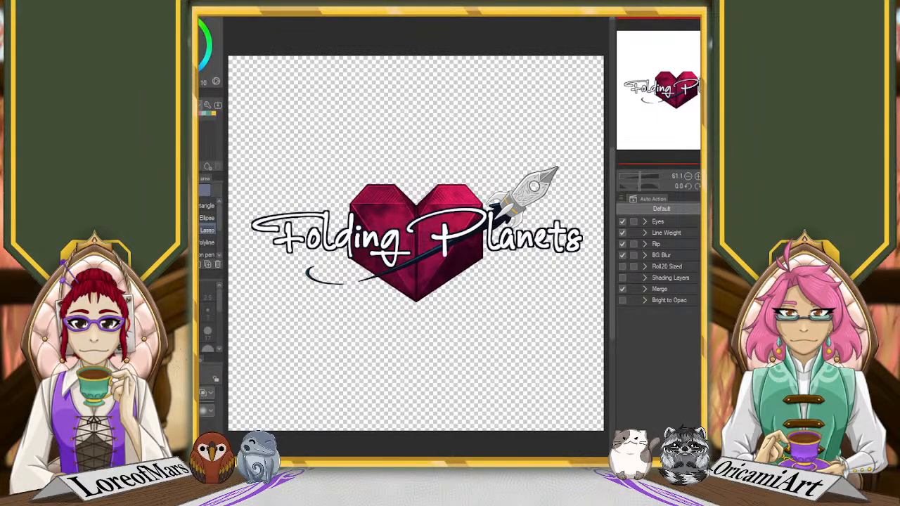
Step: Rotate the rocket and its trail slightly counterclockwise and shift them up and to the right over the heart
key(ctrl+t)
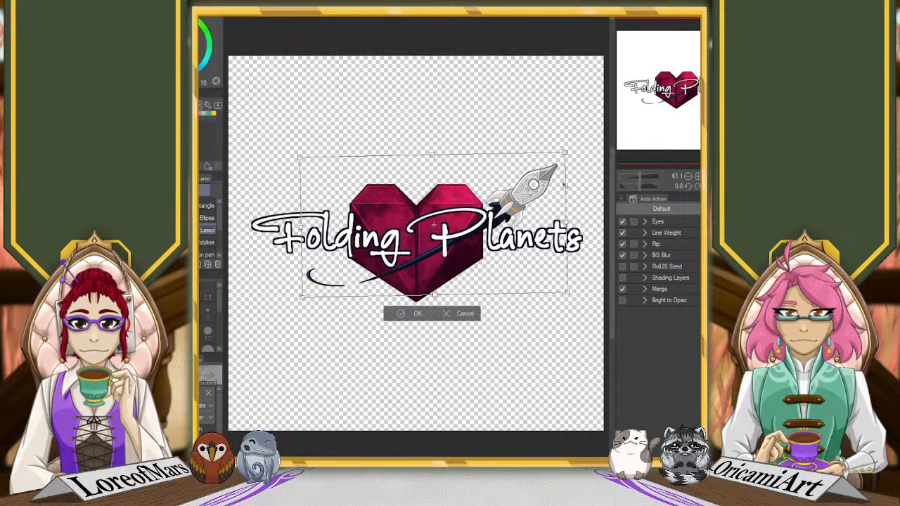
drag(563, 184, 577, 179)
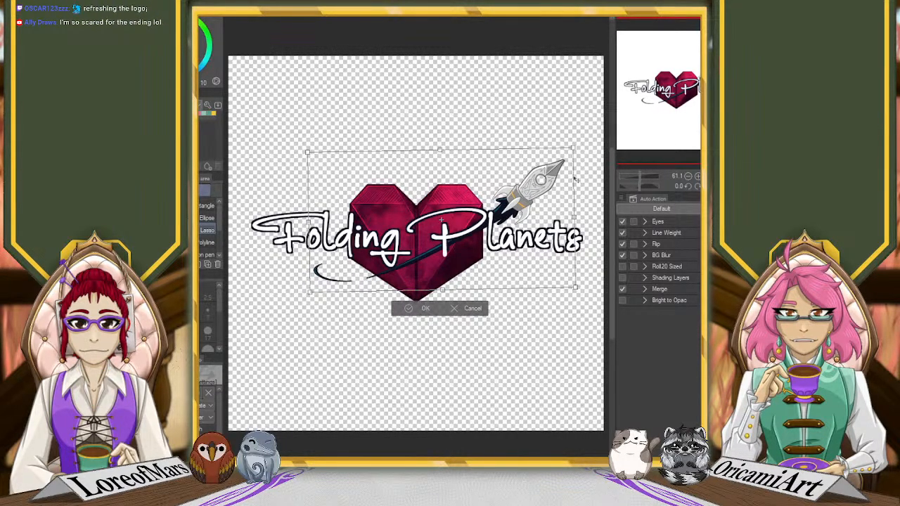
click(421, 309)
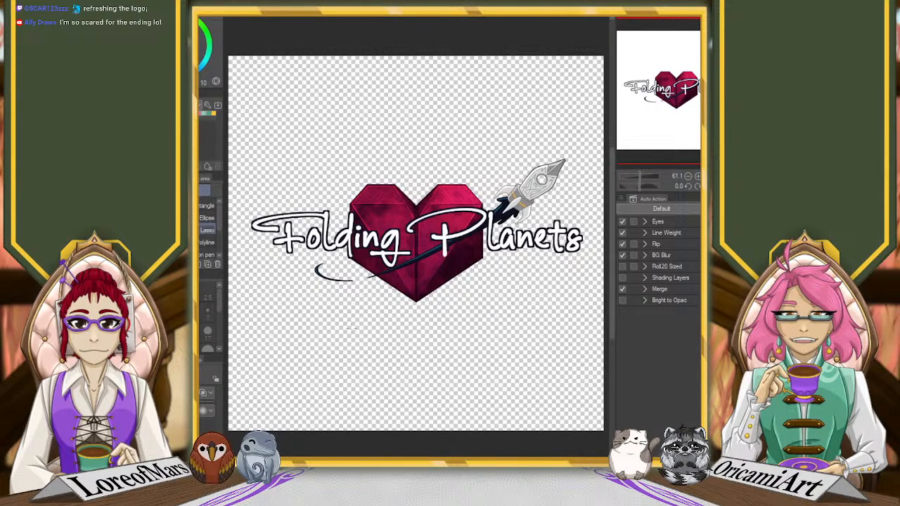
Step: Lasso the small swoosh under the Folding lettering and rotate and nudge it into line with the moved trail
drag(321, 260, 358, 276)
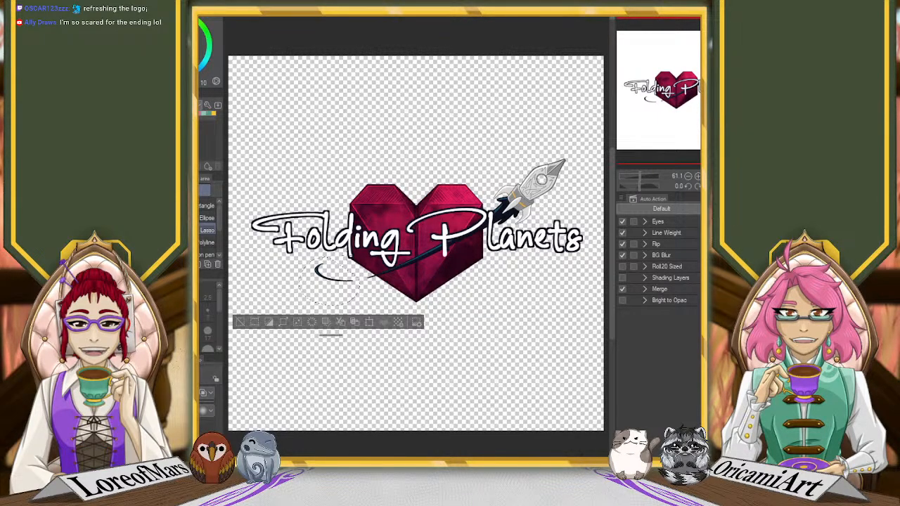
key(ctrl+t)
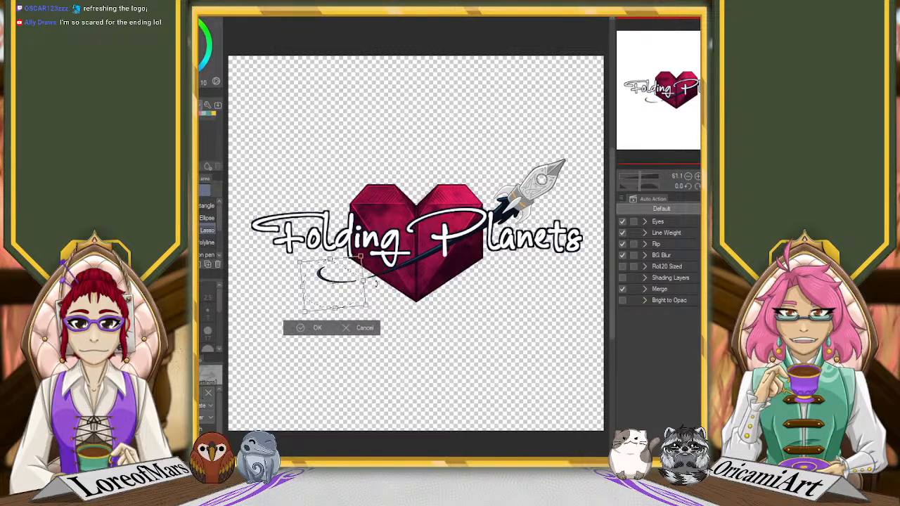
drag(354, 296, 359, 289)
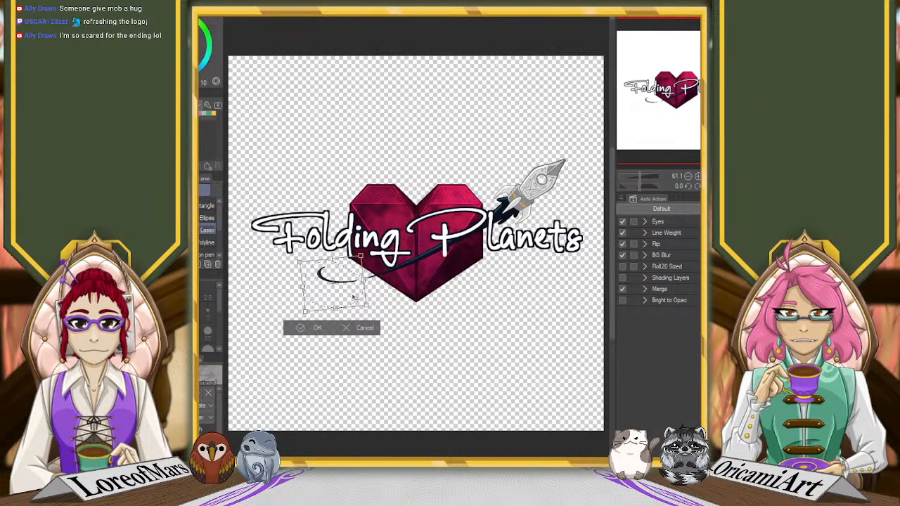
key(Return)
key(ctrl+d)
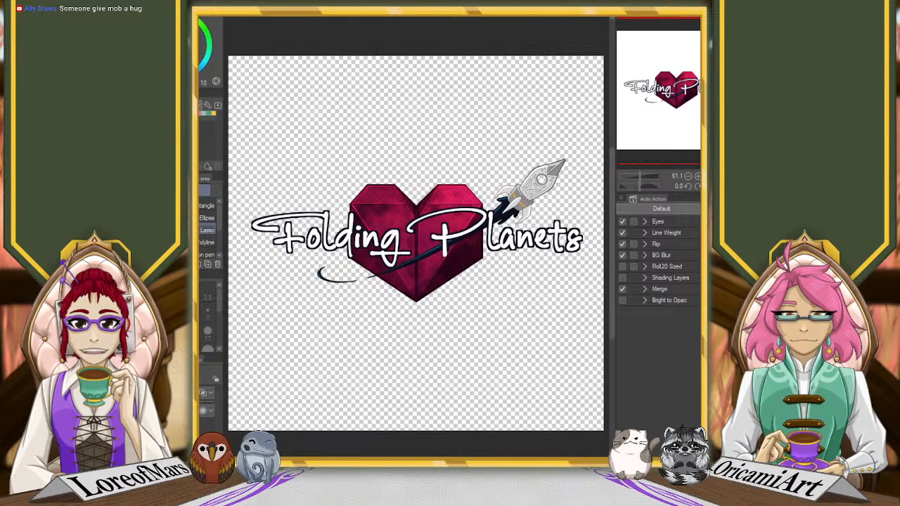
mouse_move(328, 262)
mouse_down()
mouse_move(319, 272)
mouse_move(382, 288)
mouse_move(357, 302)
mouse_up()
key(ctrl+t)
click(305, 334)
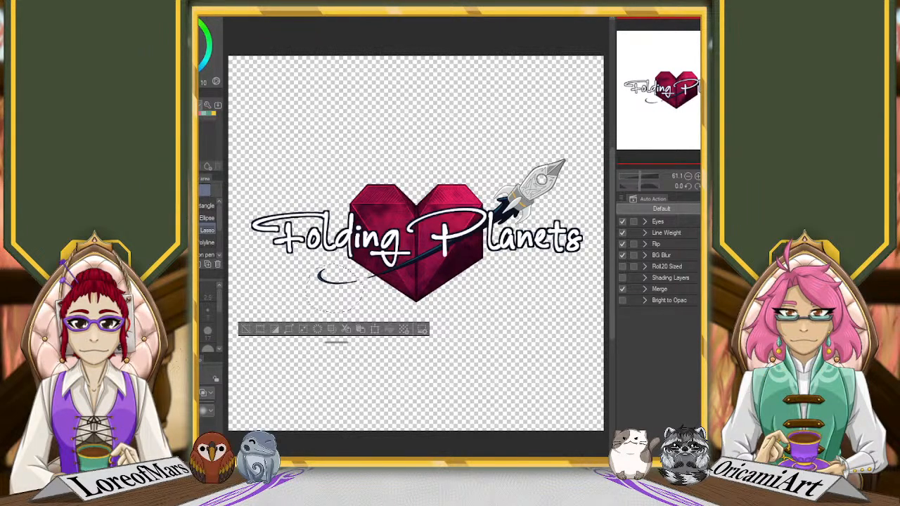
Step: Select just beyond the edge of the Folding Planets lettering, fill a thicker dark outline around it, and clear the selection
key(ctrl+z)
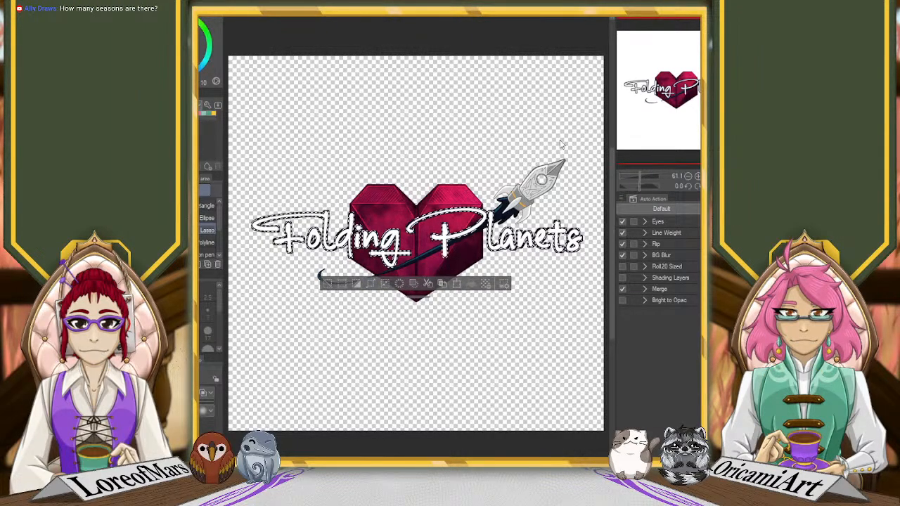
drag(637, 181, 648, 180)
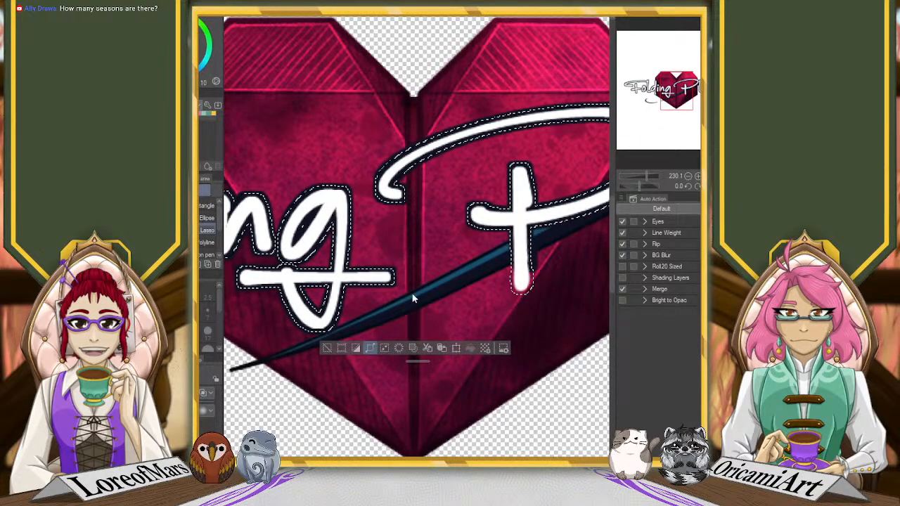
click(504, 177)
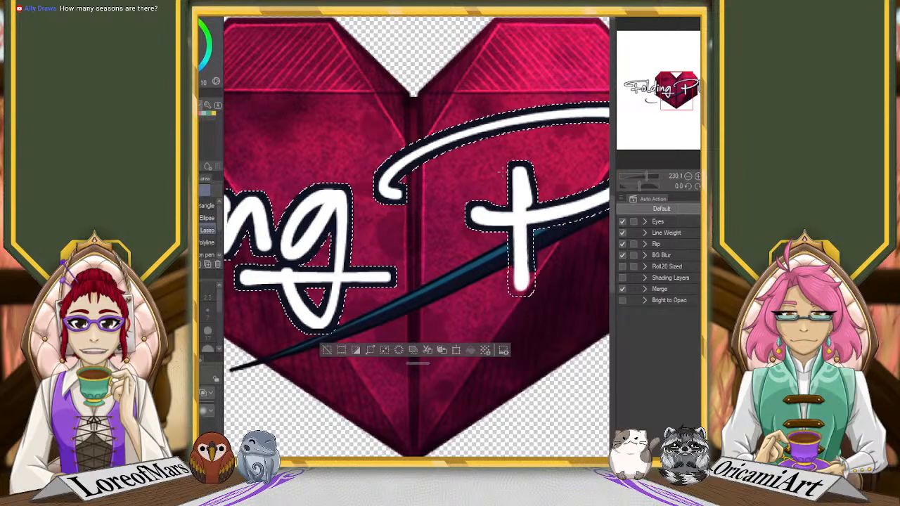
key(p)
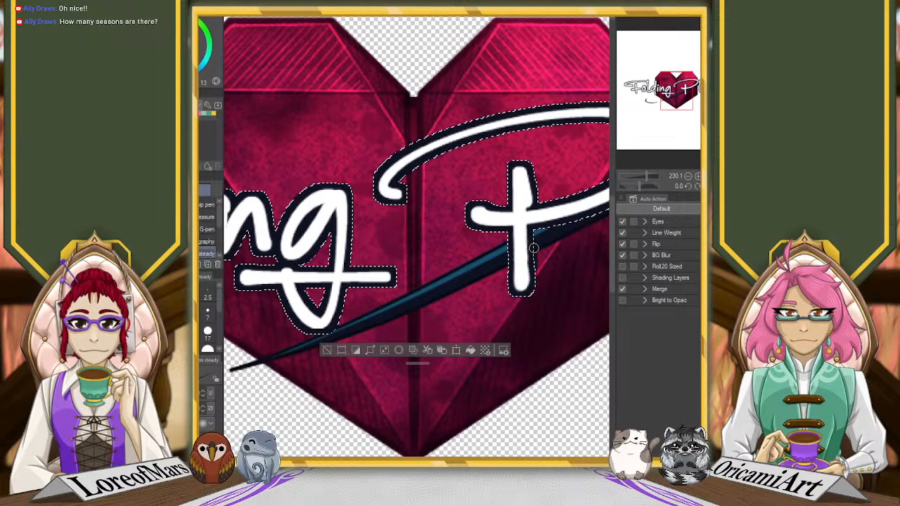
key(ctrl+d)
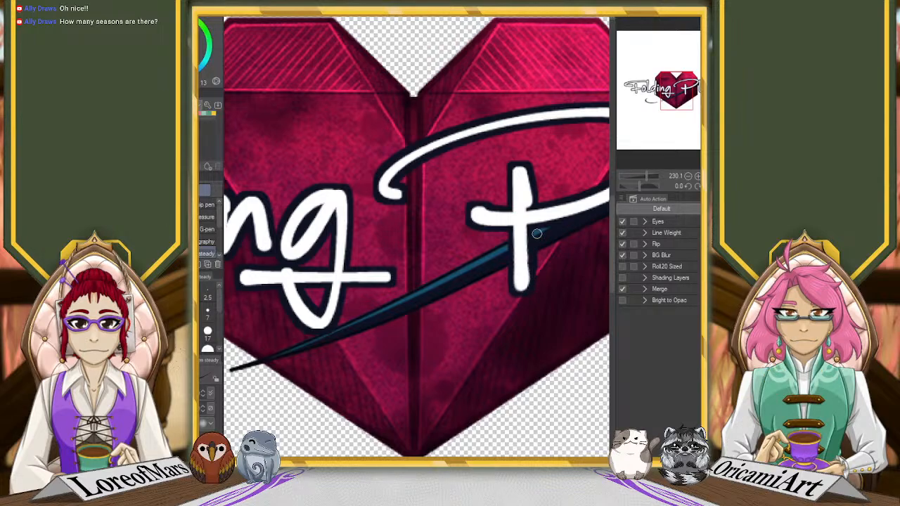
click(699, 232)
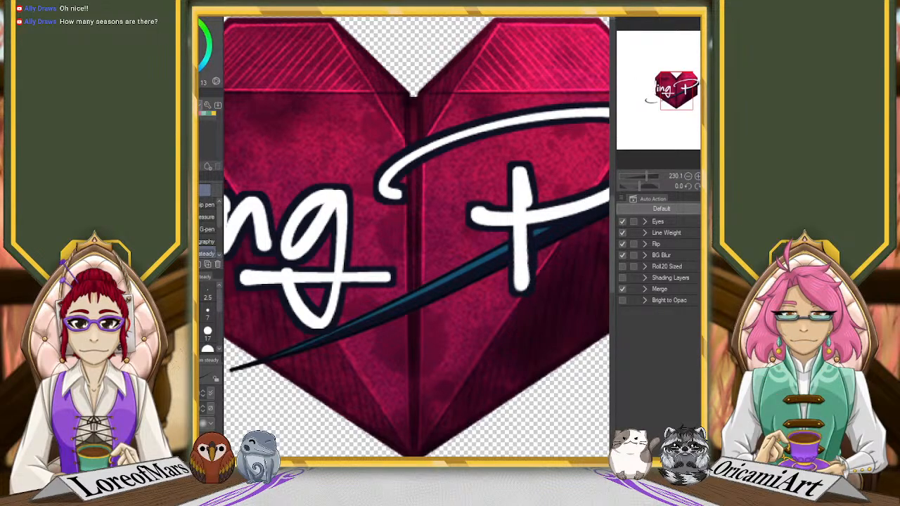
key(ctrl+z)
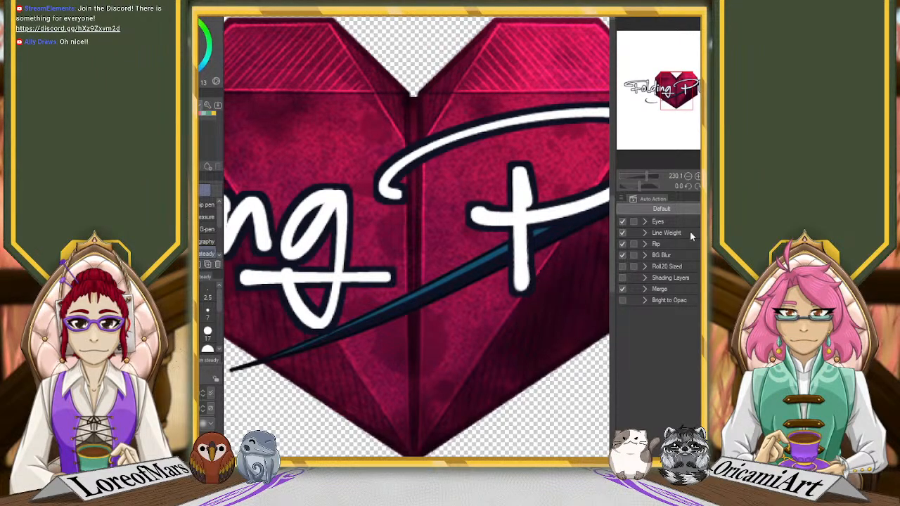
Step: Crop the empty areas above and below the logo to leave a wide horizontal strip, and save the result
drag(641, 175, 637, 177)
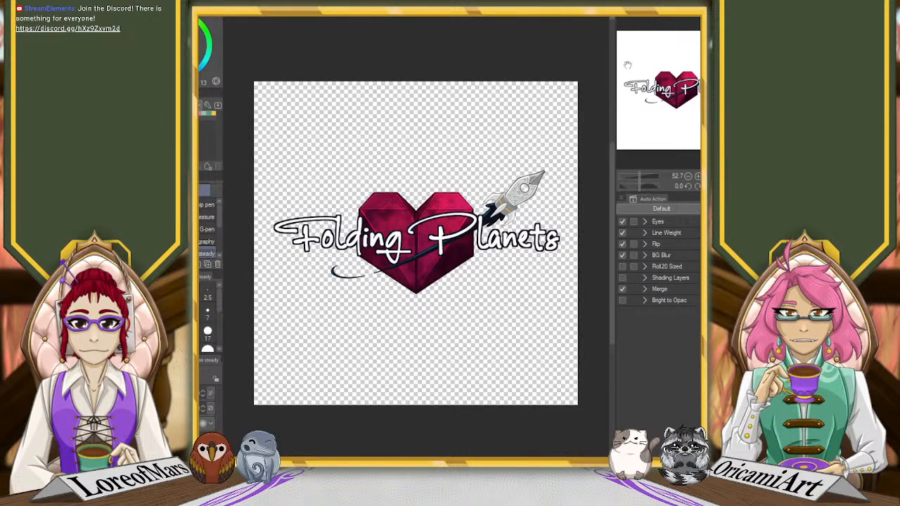
drag(668, 114, 674, 103)
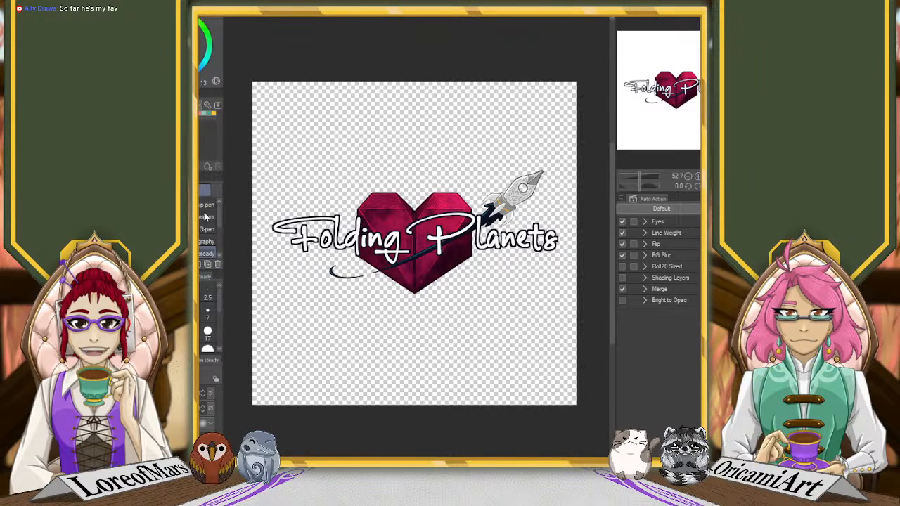
click(236, 280)
drag(414, 81, 422, 164)
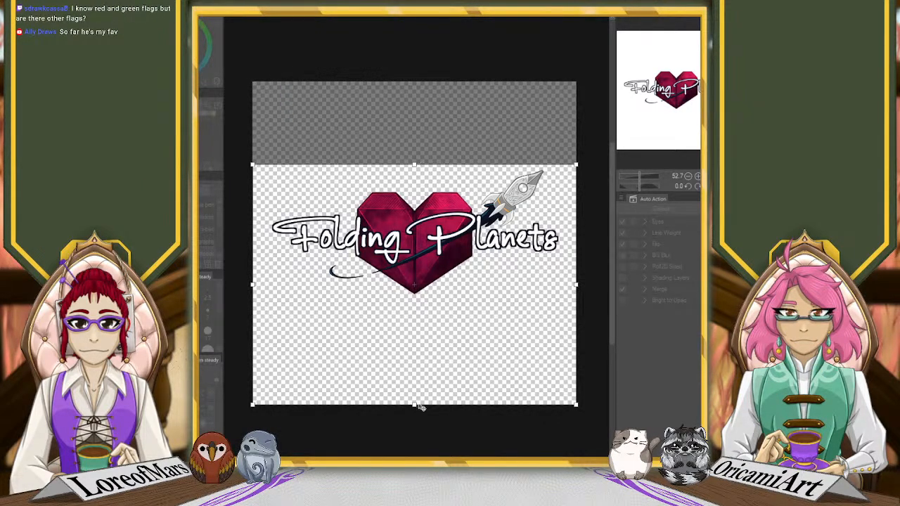
drag(414, 406, 416, 308)
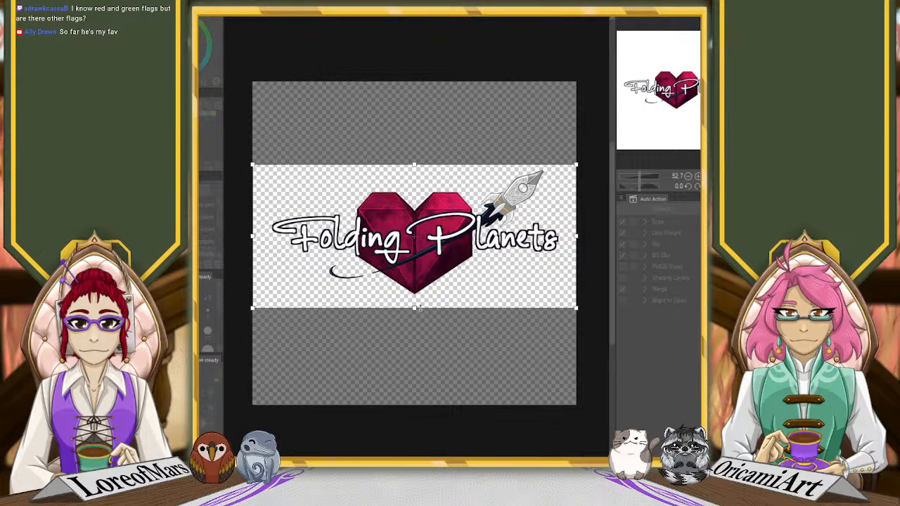
click(220, 111)
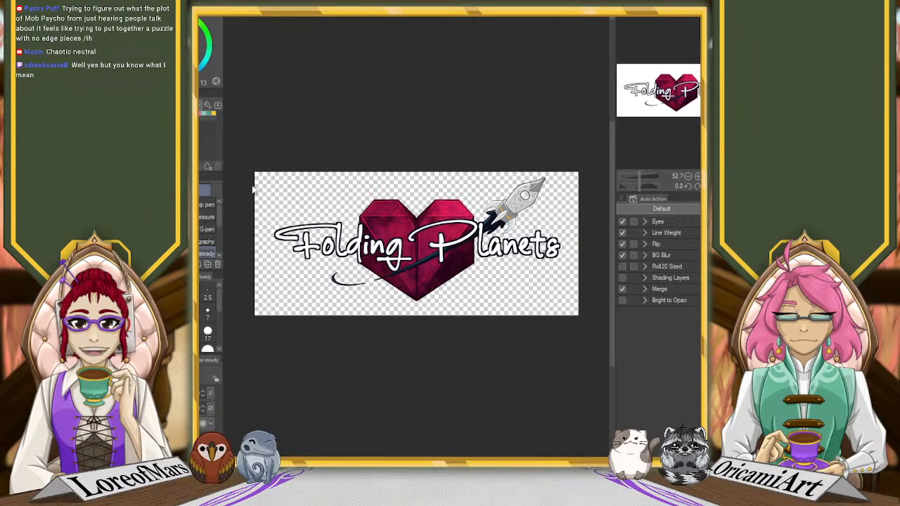
key(ctrl+s)
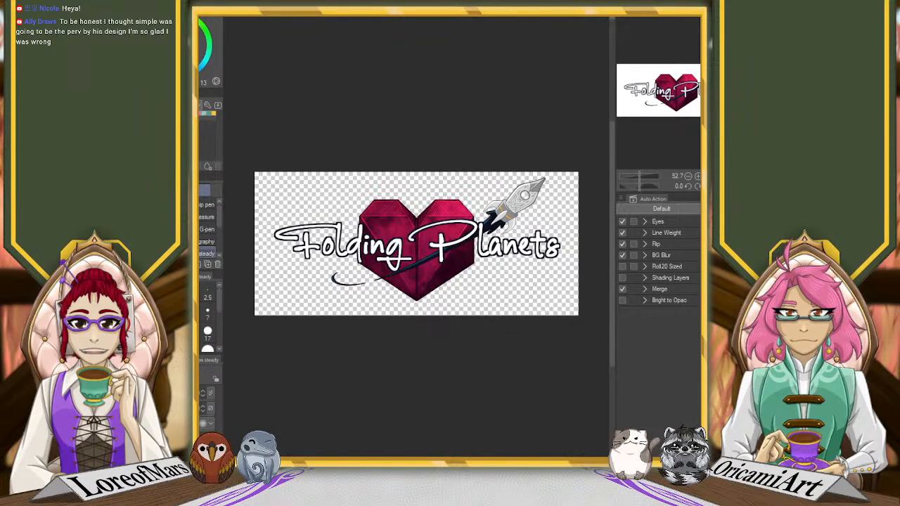
Step: Undo the crop and background removal to restore the dark cloudy backdrop without the smaller extra rocket, and save the square logo document
key(ctrl+z)
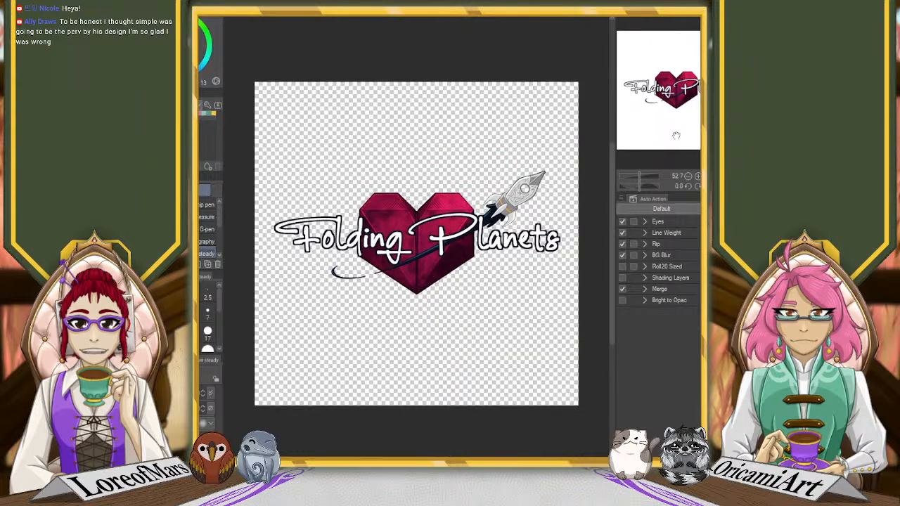
key(ctrl+z)
key(ctrl+z)
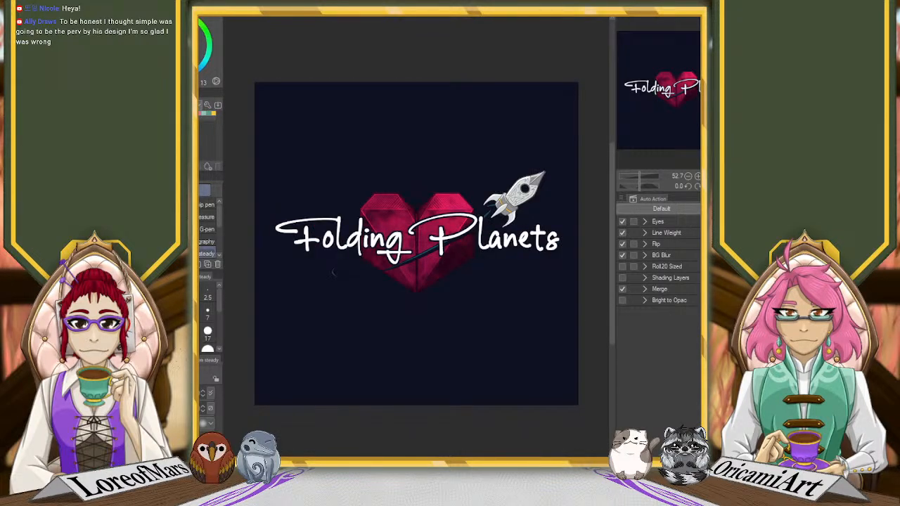
key(ctrl+z)
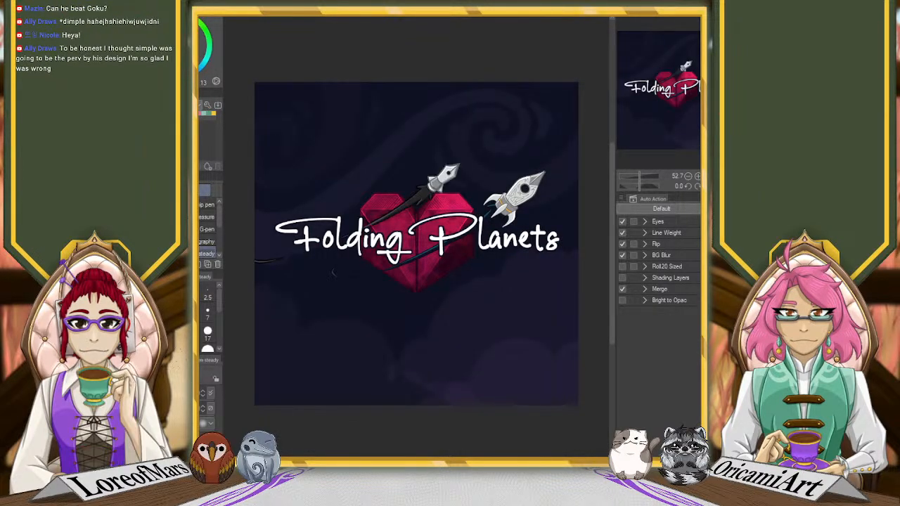
key(ctrl+y)
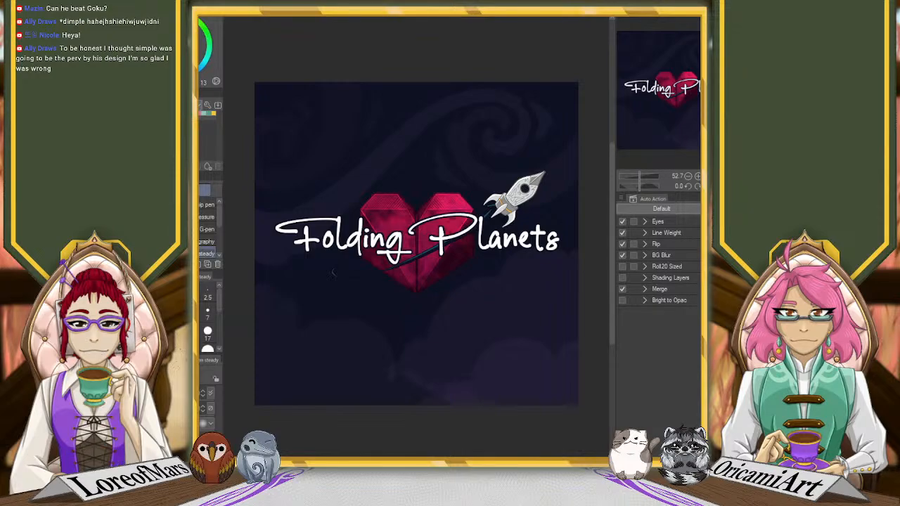
key(ctrl+z)
key(ctrl+y)
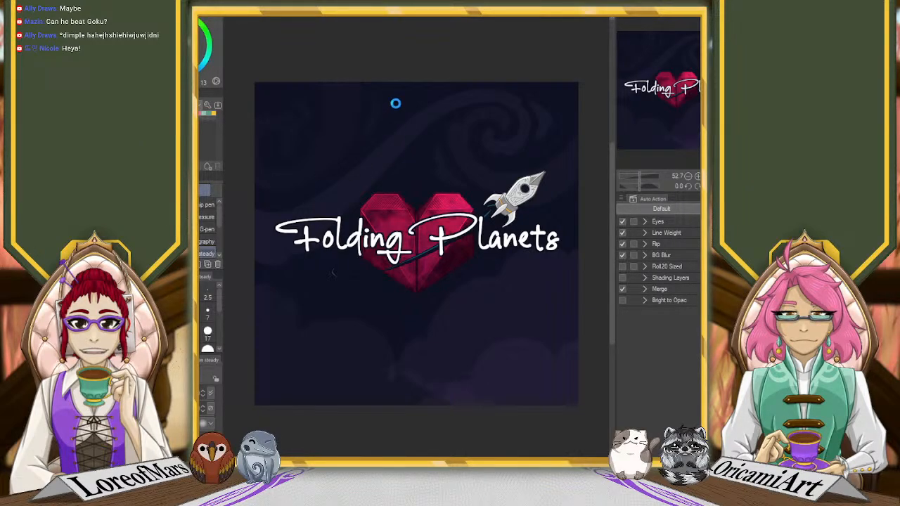
key(ctrl+s)
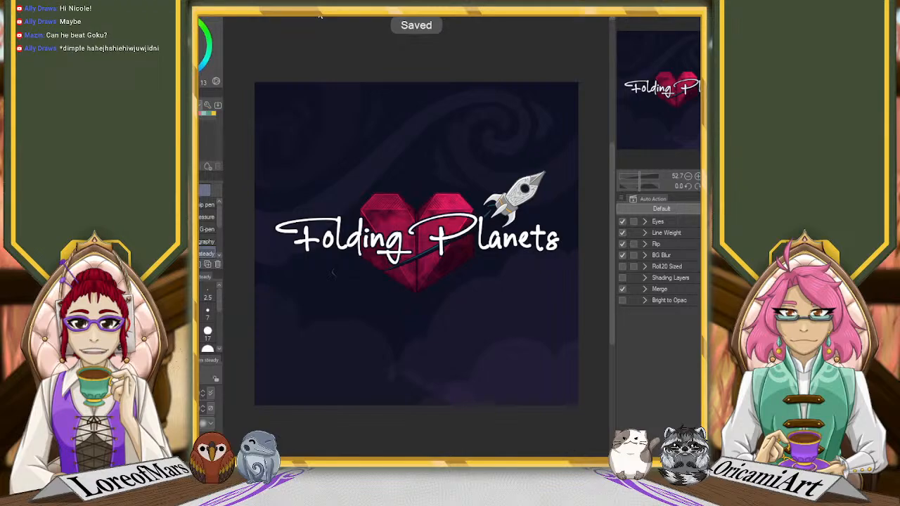
Step: Switch to the full-body character drawing and trace the outer edge of the pod earring beside the bare cheek in blue
click(275, 14)
scroll(520, 159, down, 5)
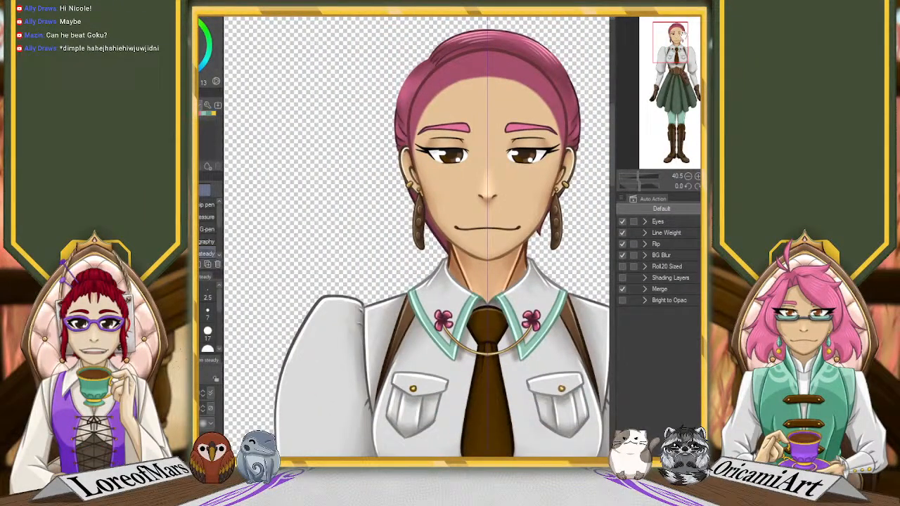
scroll(417, 237, up, 3)
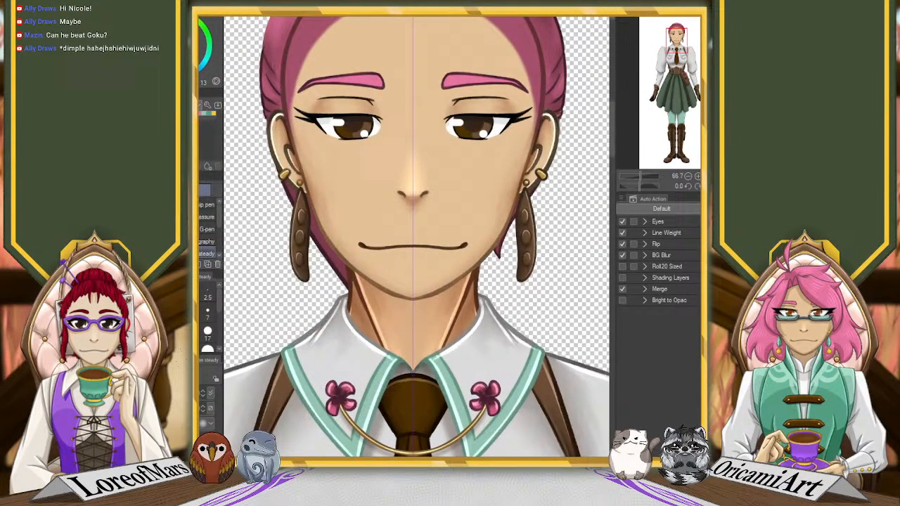
key(o)
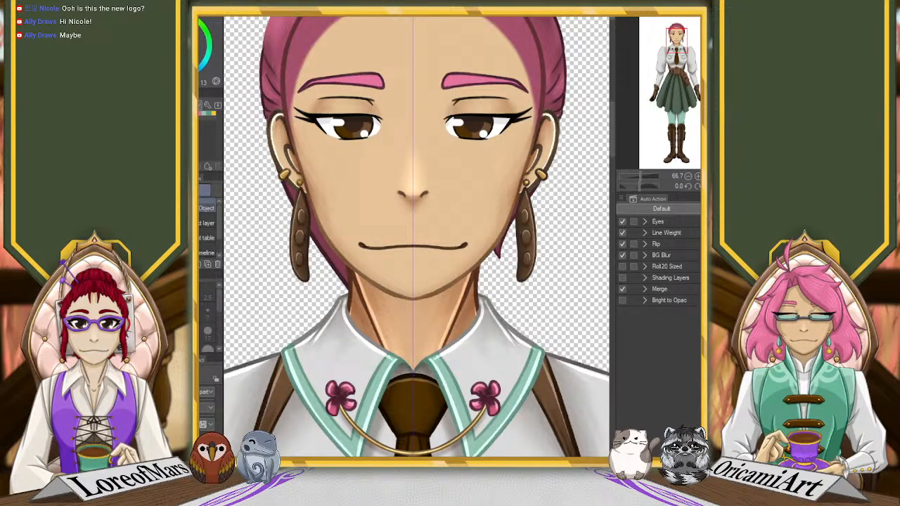
scroll(281, 195, up, 2)
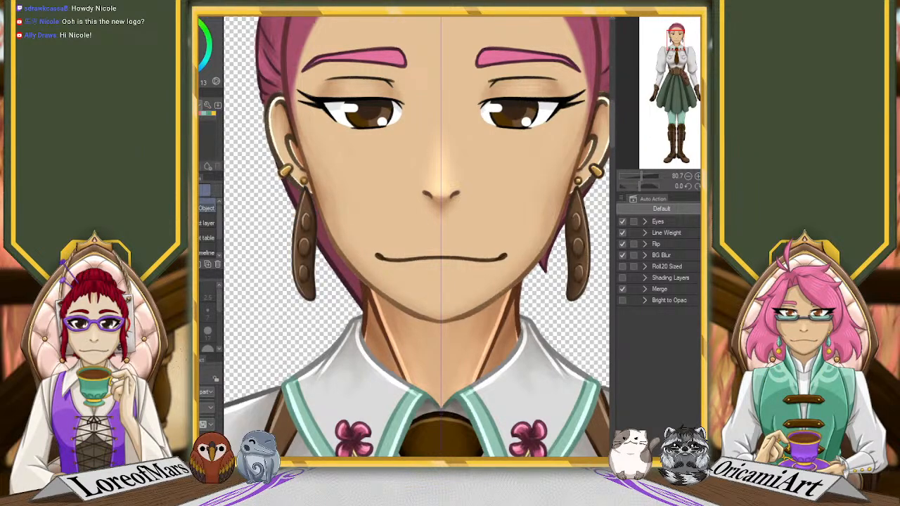
key(p)
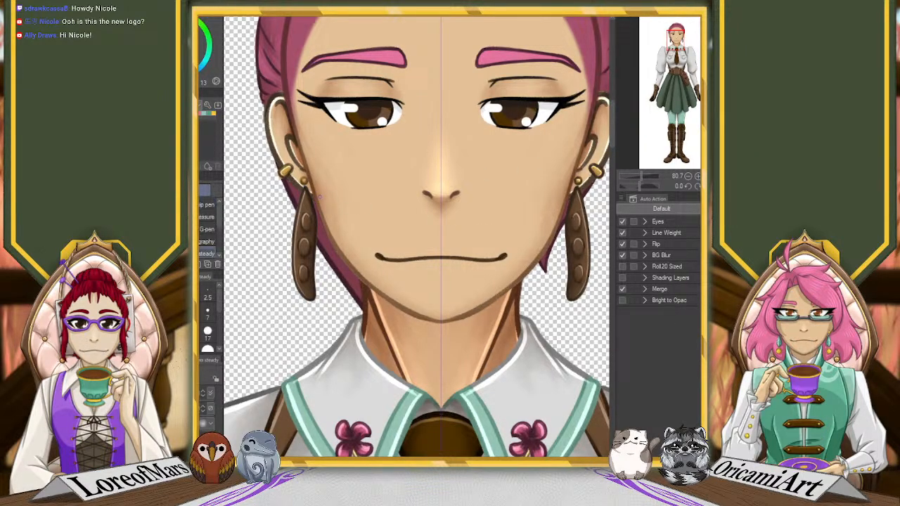
mouse_move(304, 188)
mouse_down()
mouse_move(294, 267)
mouse_move(309, 298)
mouse_up()
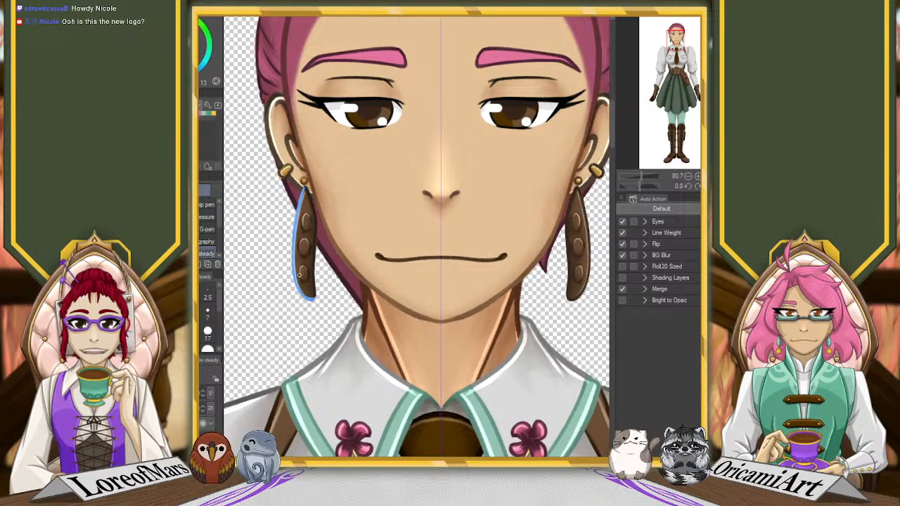
Step: Trace a blue ring around the earring's lowest bead and paint the pod's lower end blue, leaving the bead brown
drag(641, 176, 647, 177)
drag(674, 38, 671, 41)
mouse_move(371, 310)
mouse_down()
mouse_move(391, 326)
mouse_move(403, 306)
mouse_move(402, 317)
mouse_move(406, 287)
mouse_up()
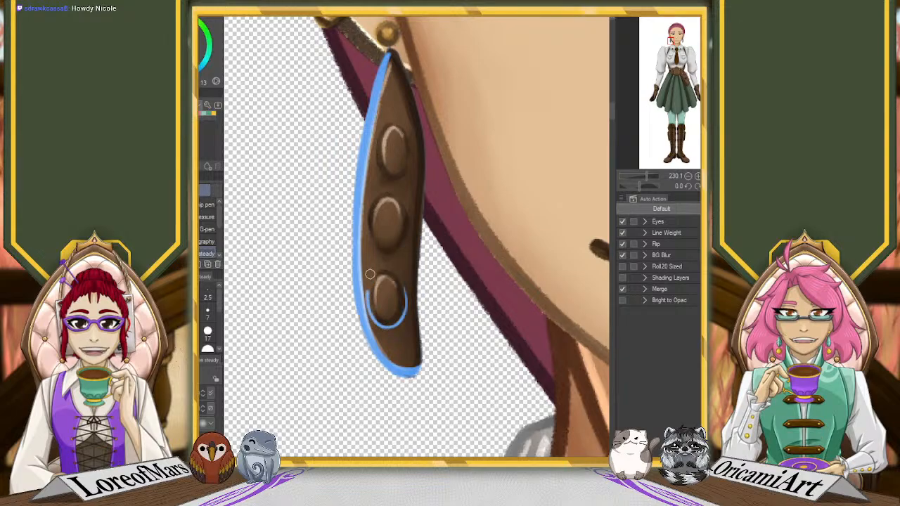
drag(370, 274, 381, 263)
drag(368, 303, 393, 267)
key(ctrl+z)
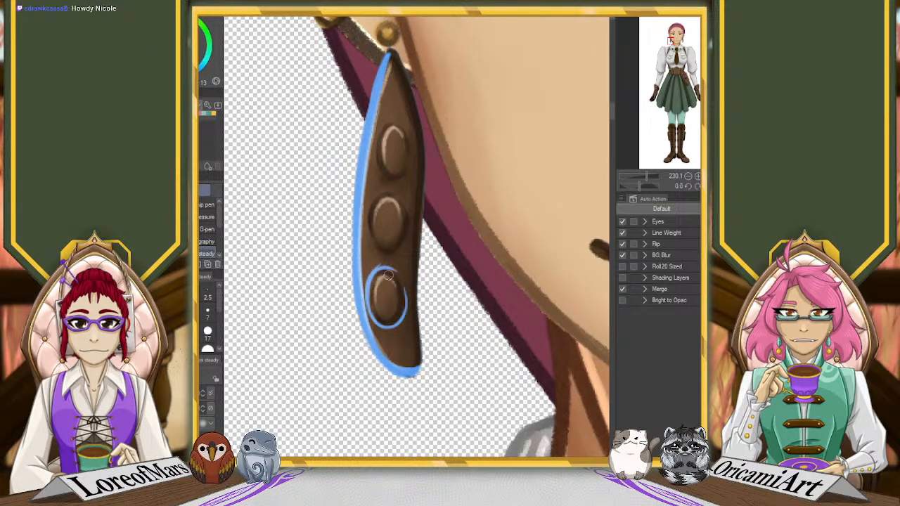
mouse_move(393, 270)
mouse_down()
mouse_move(406, 298)
mouse_move(402, 330)
mouse_move(371, 324)
mouse_move(369, 310)
mouse_move(402, 364)
mouse_move(397, 359)
mouse_move(419, 356)
mouse_move(427, 337)
mouse_move(419, 246)
mouse_up()
click(208, 334)
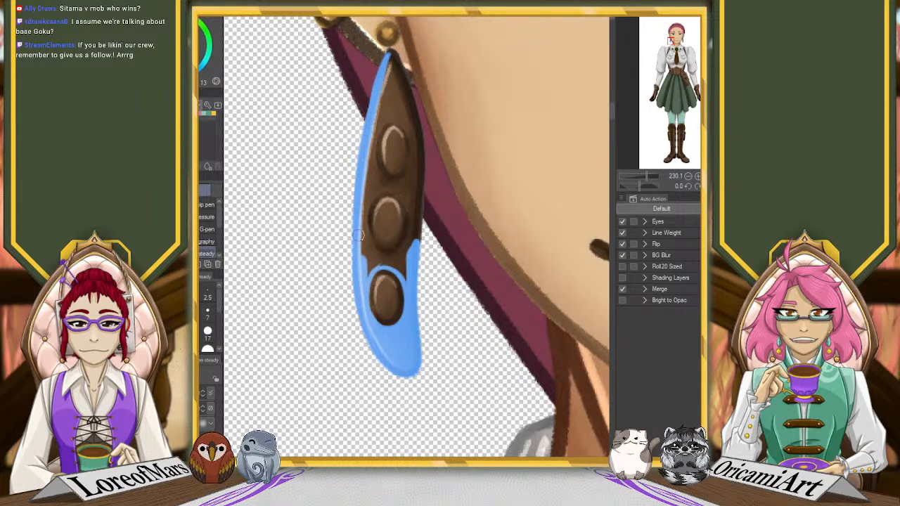
Step: Paint the pod blue between the lowest and middle beads and around the middle bead, closing the small gaps
mouse_move(364, 264)
mouse_down()
mouse_move(397, 263)
mouse_move(414, 285)
mouse_up()
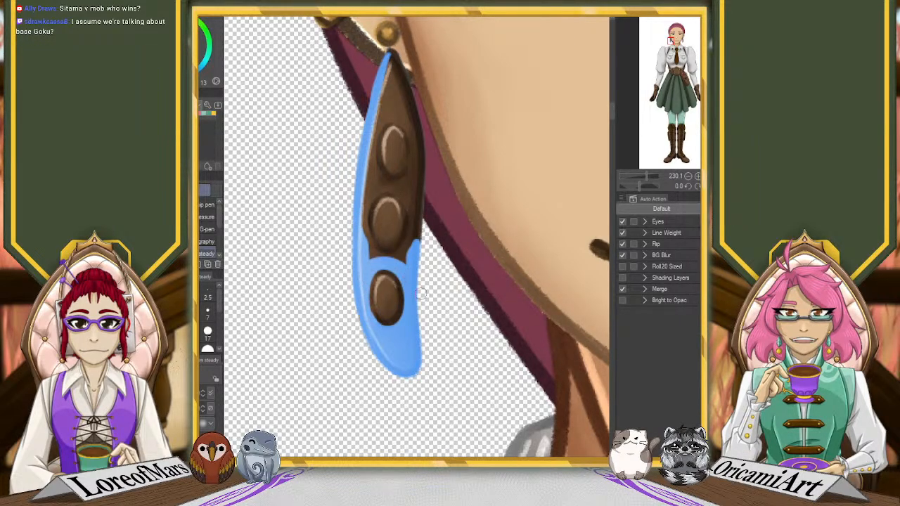
mouse_move(363, 217)
mouse_down()
mouse_move(375, 253)
mouse_move(397, 252)
mouse_move(367, 235)
mouse_move(374, 256)
mouse_move(405, 251)
mouse_move(406, 236)
mouse_move(381, 252)
mouse_move(394, 253)
mouse_move(414, 228)
mouse_move(410, 219)
mouse_move(385, 258)
mouse_move(413, 205)
mouse_up()
drag(401, 256, 406, 263)
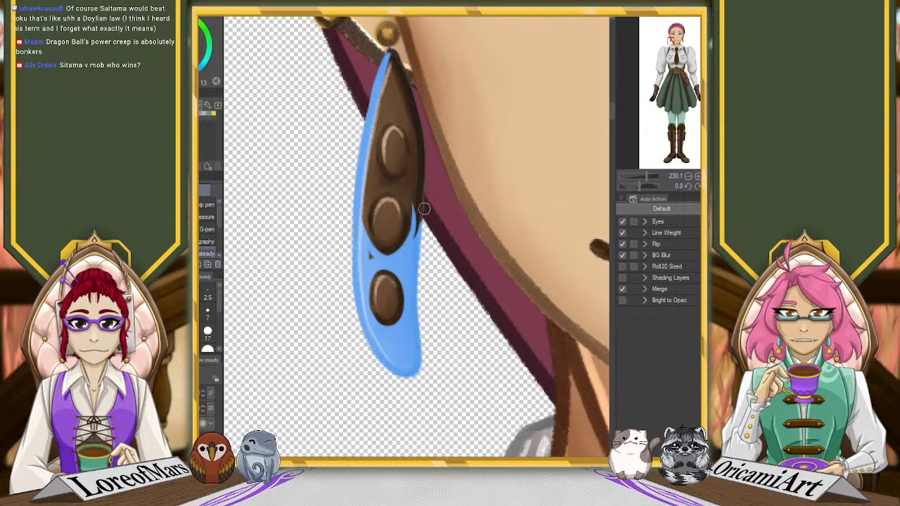
mouse_move(423, 202)
mouse_down()
mouse_move(383, 258)
mouse_move(397, 244)
mouse_move(381, 258)
mouse_move(373, 252)
mouse_move(363, 211)
mouse_move(376, 188)
mouse_move(357, 229)
mouse_move(365, 248)
mouse_move(383, 185)
mouse_move(360, 227)
mouse_move(385, 189)
mouse_up()
mouse_move(365, 220)
mouse_down()
mouse_move(380, 190)
mouse_move(364, 242)
mouse_move(397, 248)
mouse_move(371, 247)
mouse_move(401, 193)
mouse_move(376, 197)
mouse_move(412, 205)
mouse_move(409, 212)
mouse_move(390, 190)
mouse_move(407, 230)
mouse_move(410, 209)
mouse_move(403, 252)
mouse_up()
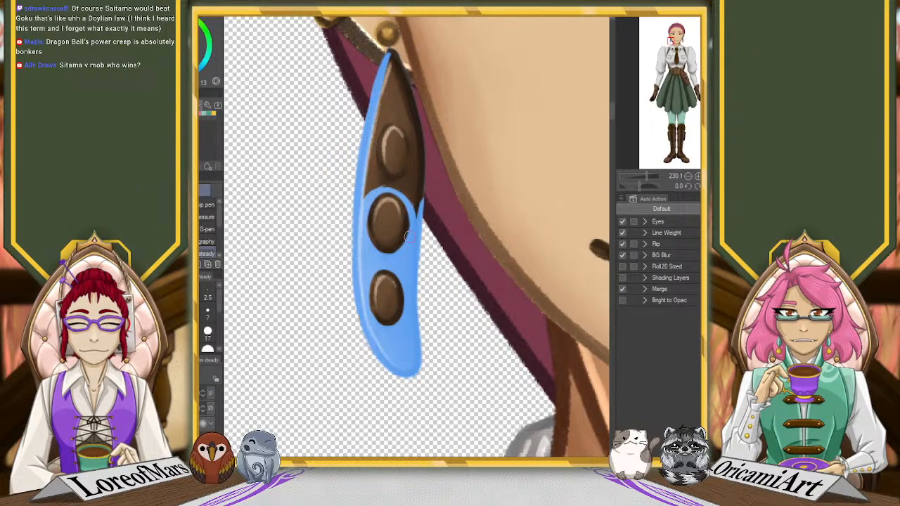
Step: Trace the pod's upper outer edges in blue up to its tip and paint a blue band inside the outer edge
mouse_move(420, 214)
mouse_down()
mouse_move(423, 132)
mouse_move(412, 205)
mouse_move(428, 117)
mouse_up()
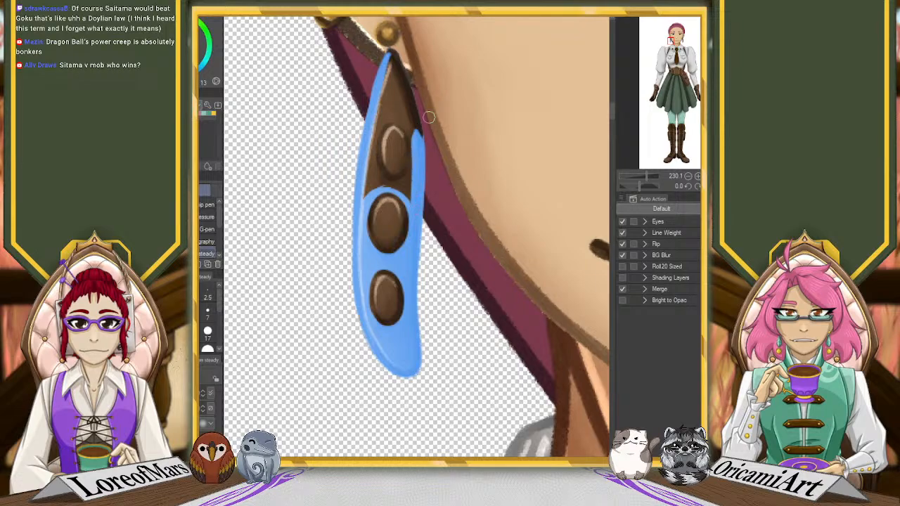
mouse_move(383, 62)
mouse_down()
mouse_move(423, 135)
mouse_move(401, 85)
mouse_up()
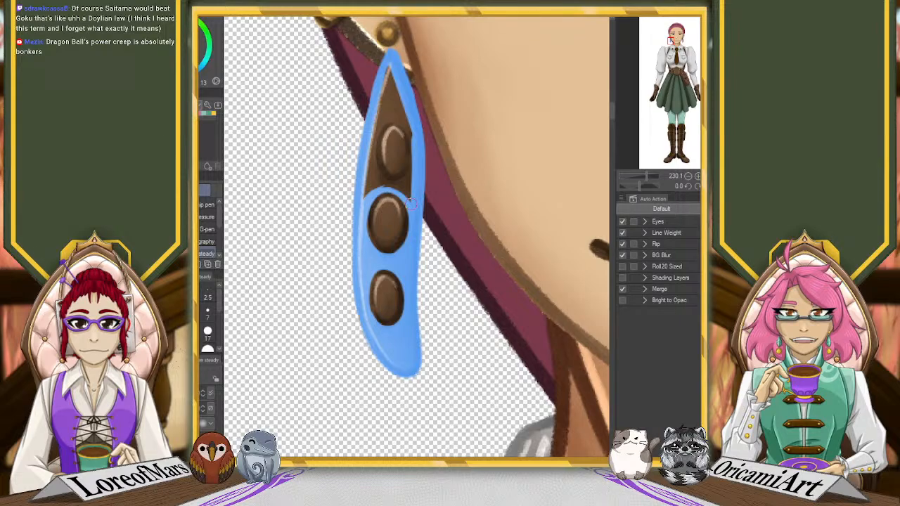
drag(362, 200, 391, 78)
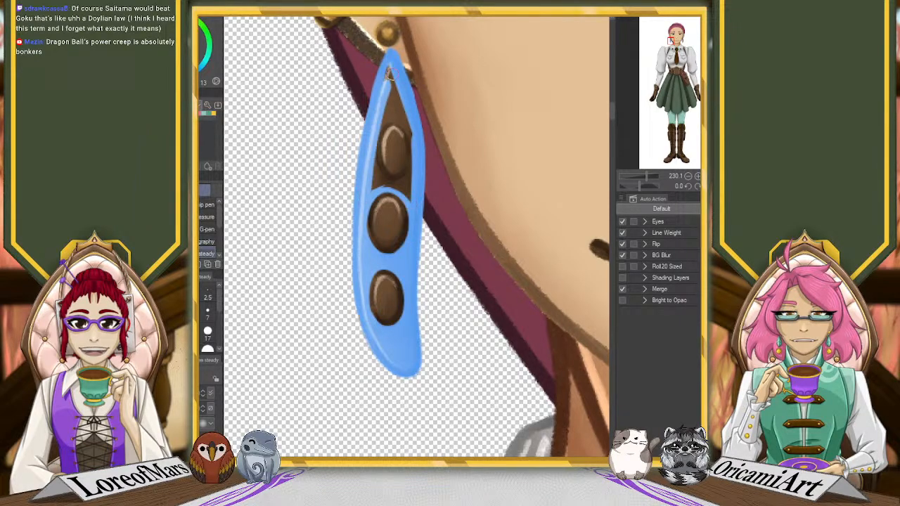
Step: Ring the uppermost bead in blue and fill the surrounding pod up to the tip, leaving the bead brown
mouse_move(374, 172)
mouse_down()
mouse_move(406, 182)
mouse_move(408, 131)
mouse_up()
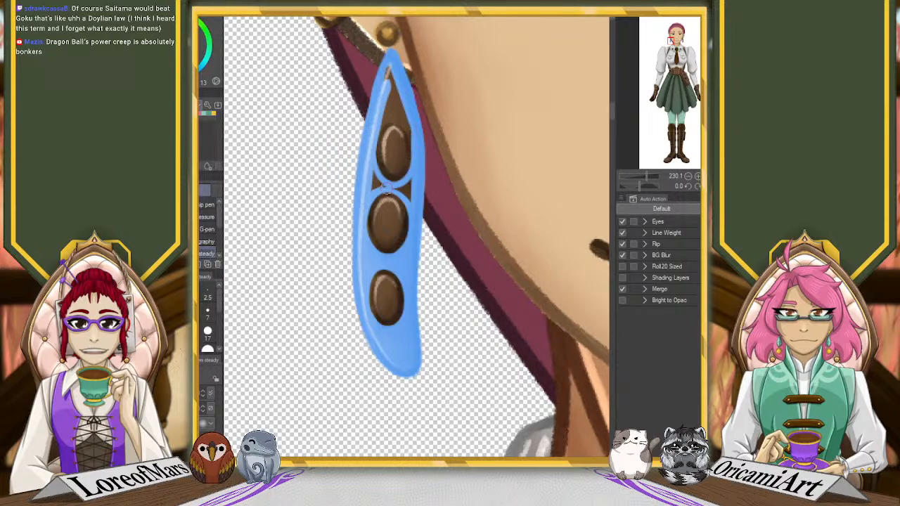
mouse_move(383, 188)
mouse_down()
mouse_move(374, 175)
mouse_move(411, 200)
mouse_up()
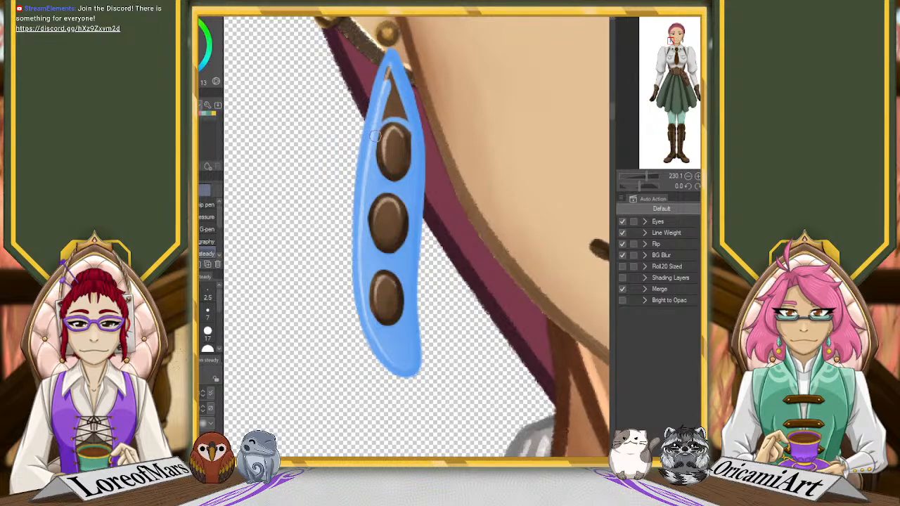
mouse_move(379, 132)
mouse_down()
mouse_move(411, 136)
mouse_move(375, 142)
mouse_move(373, 131)
mouse_move(375, 139)
mouse_move(390, 117)
mouse_move(407, 130)
mouse_move(410, 149)
mouse_move(373, 136)
mouse_move(396, 114)
mouse_move(412, 141)
mouse_move(376, 135)
mouse_move(403, 121)
mouse_move(415, 145)
mouse_move(393, 120)
mouse_move(414, 140)
mouse_move(411, 153)
mouse_move(409, 132)
mouse_move(414, 177)
mouse_move(416, 132)
mouse_move(372, 100)
mouse_move(386, 114)
mouse_move(388, 67)
mouse_move(398, 105)
mouse_move(383, 79)
mouse_up()
key(ctrl+z)
key(ctrl+z)
key(ctrl+z)
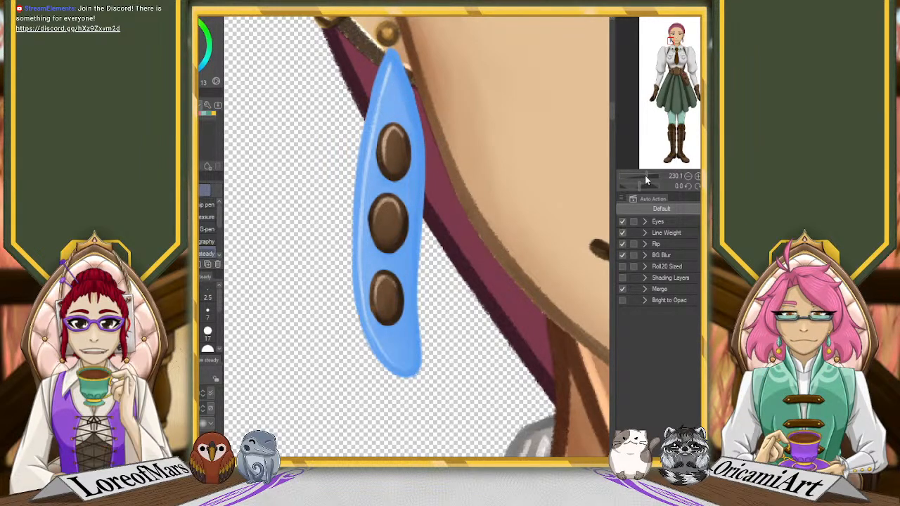
drag(645, 176, 646, 176)
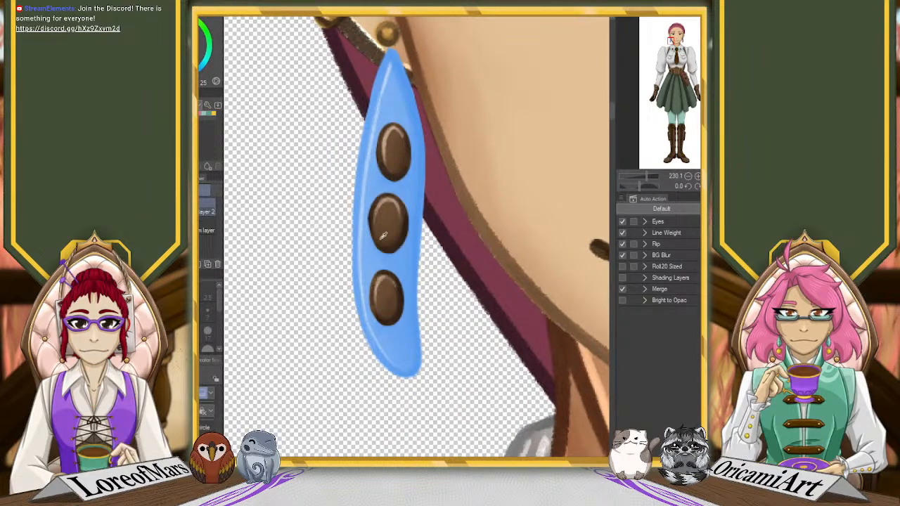
key(p)
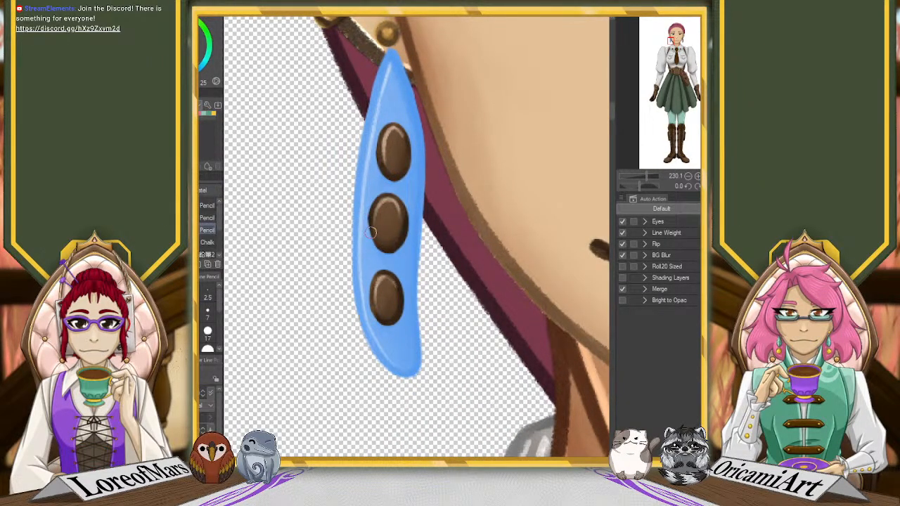
key(p)
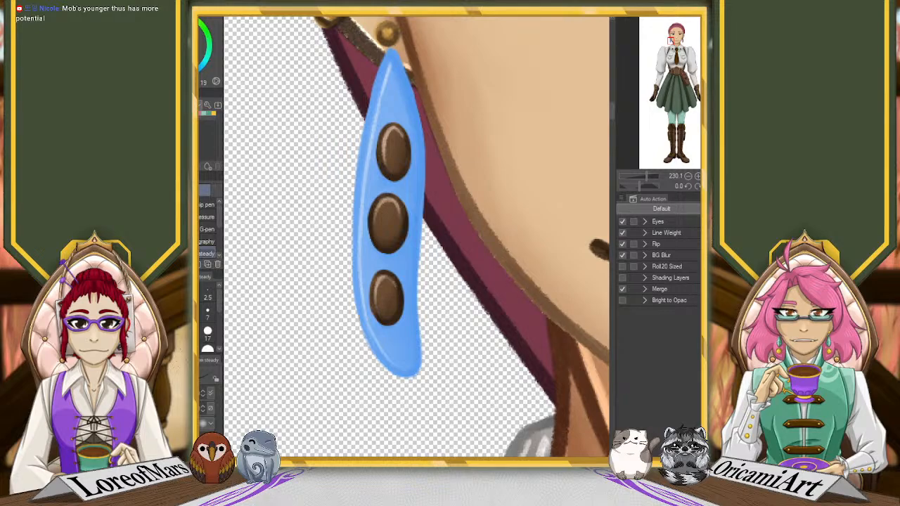
Step: Switch to the new Folding Planets logo on white and compare it with the old starry banner
click(500, 13)
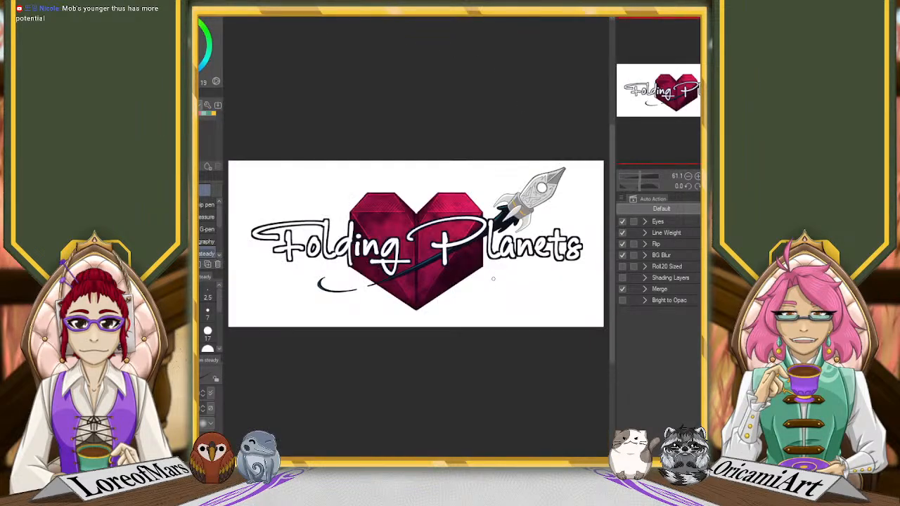
scroll(492, 288, up, 2)
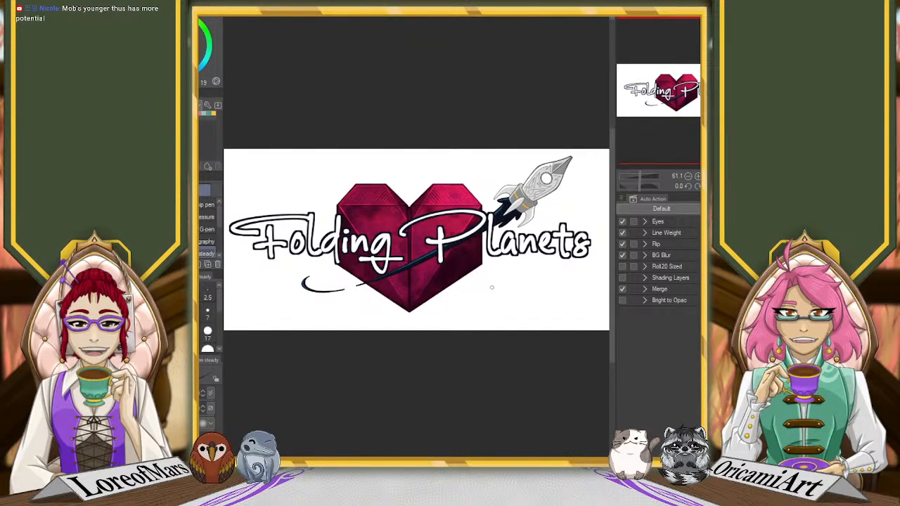
scroll(491, 288, down, 1)
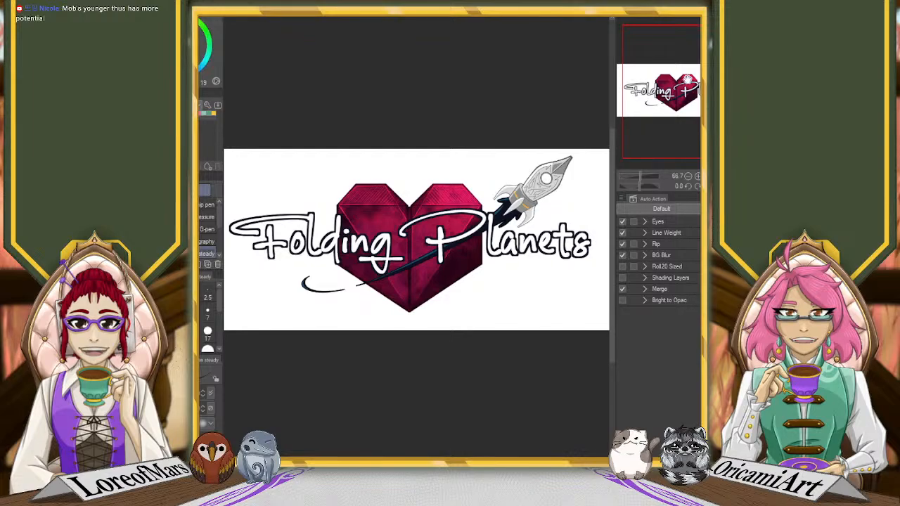
drag(687, 79, 685, 82)
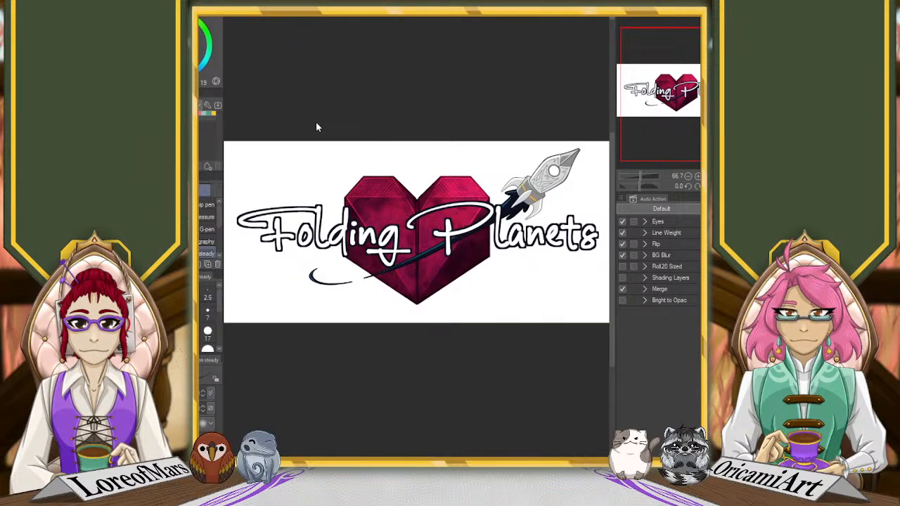
key(ctrl+Tab)
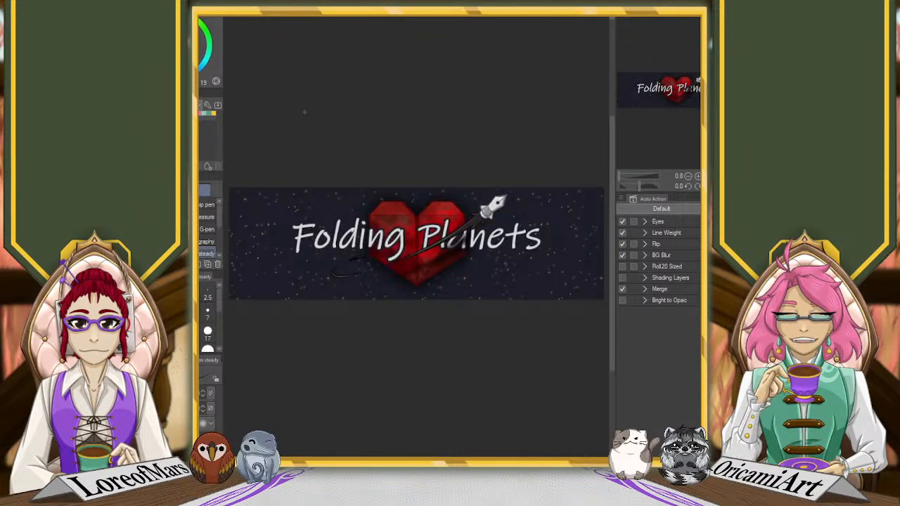
click(293, 15)
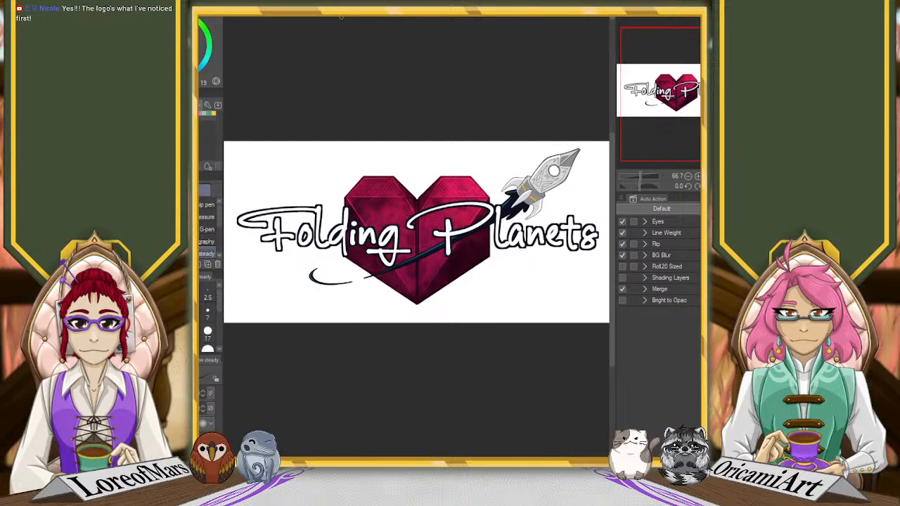
click(300, 15)
click(340, 16)
click(300, 16)
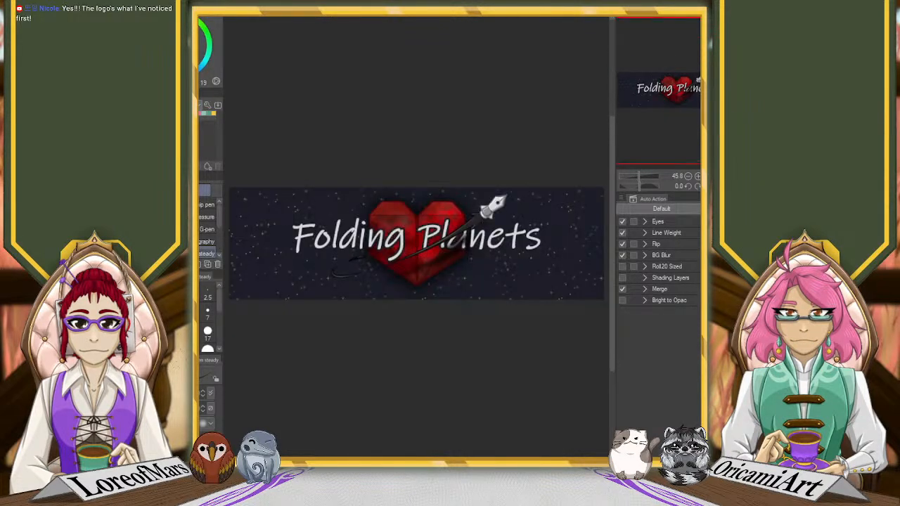
click(340, 15)
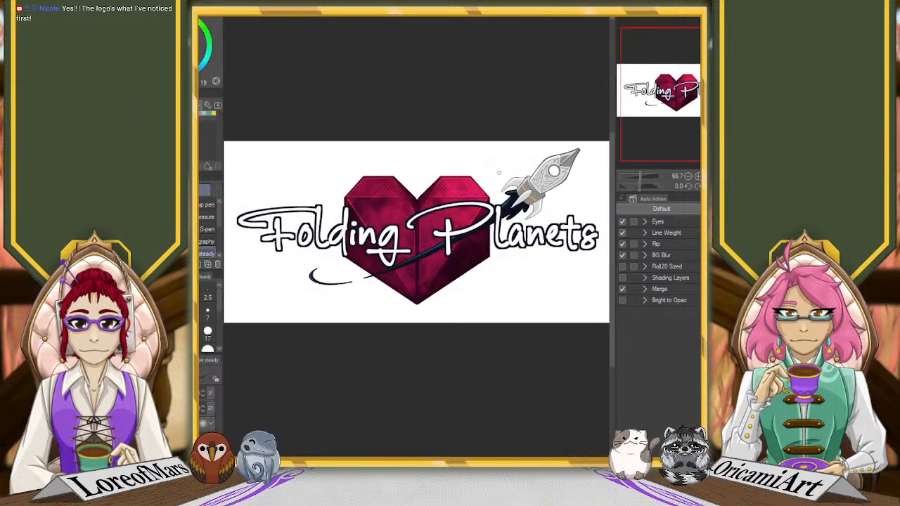
click(345, 16)
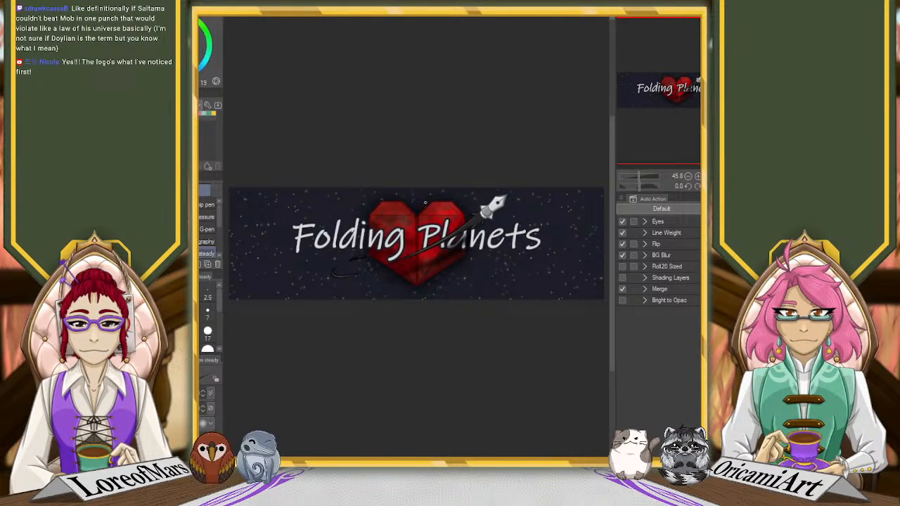
click(302, 19)
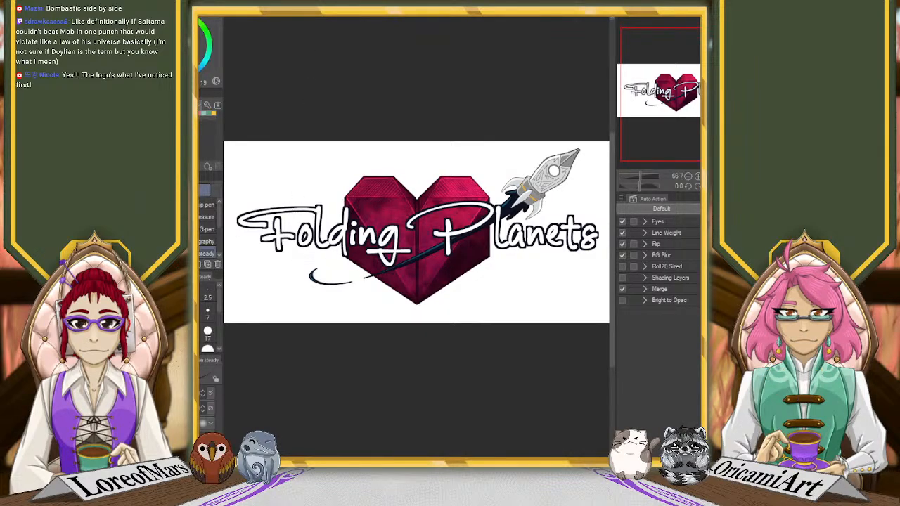
Step: Enlarge the old Folding Planets banner and compare its heart, lettering and pen with the new logo's heart, lettering and rocket
click(337, 19)
click(401, 19)
scroll(479, 237, up, 2)
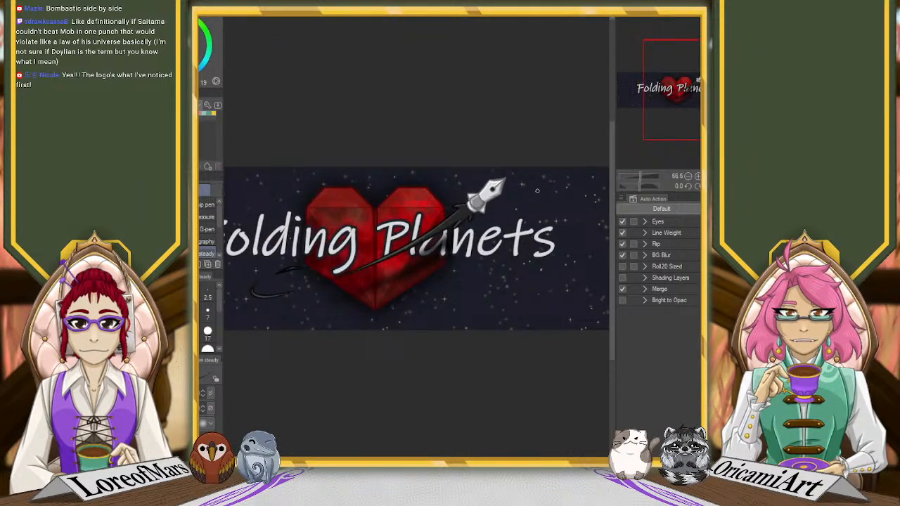
drag(676, 97, 676, 97)
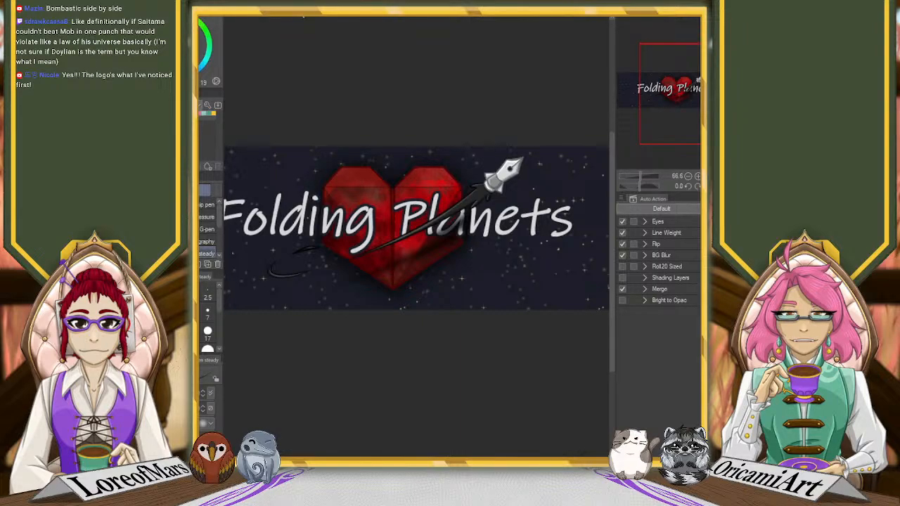
key(ctrl+Tab)
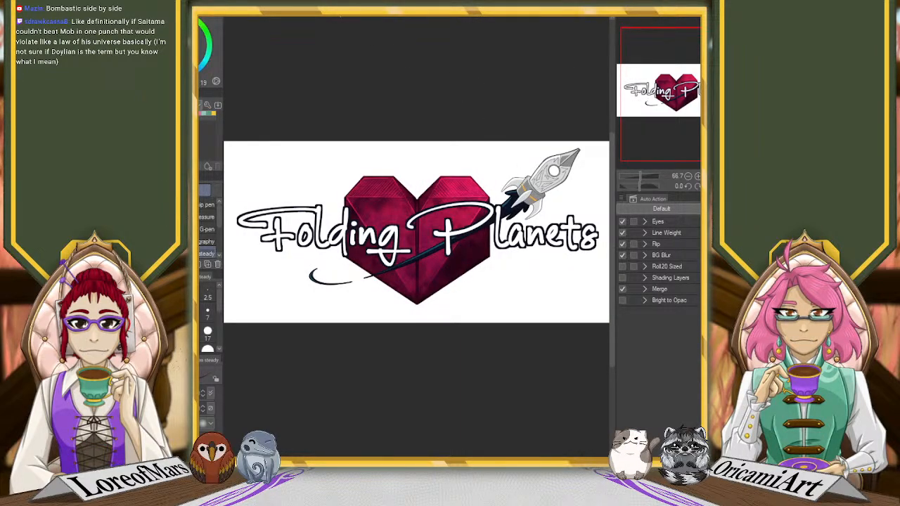
key(ctrl+Tab)
key(ctrl+Tab)
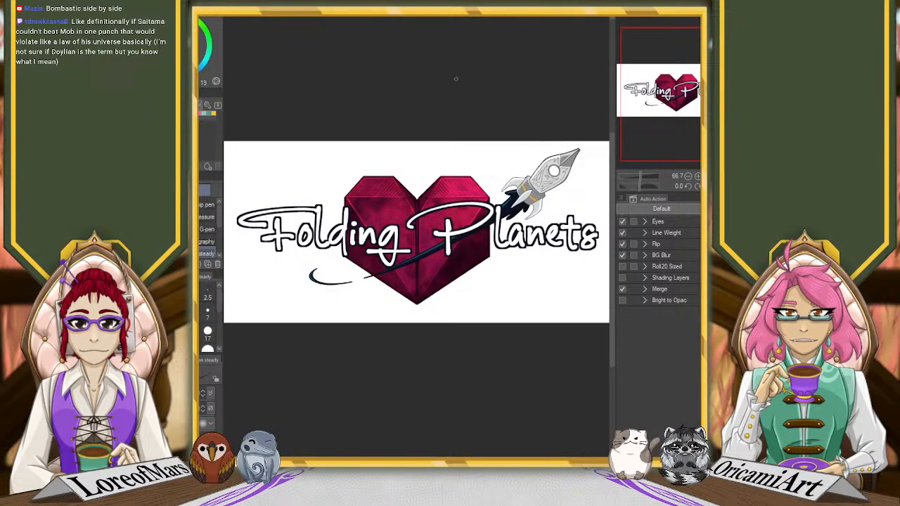
scroll(352, 24, down, 3)
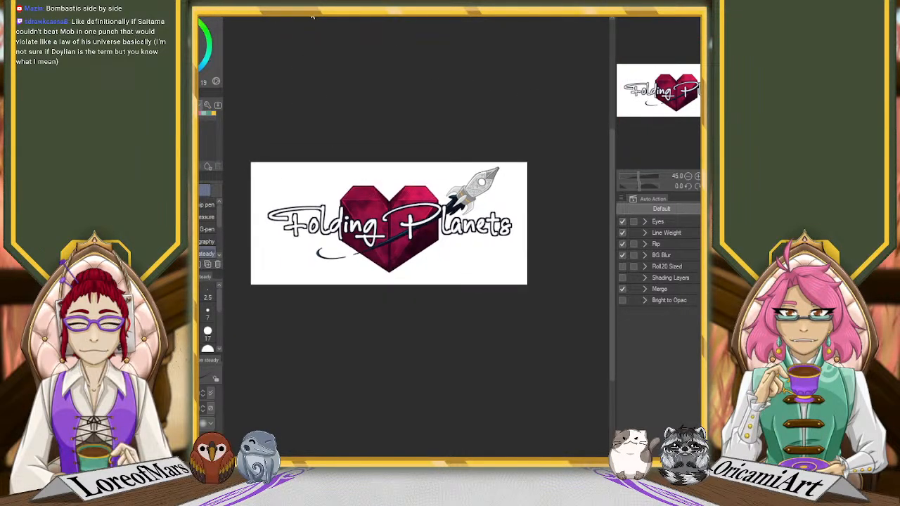
key(ctrl+Tab)
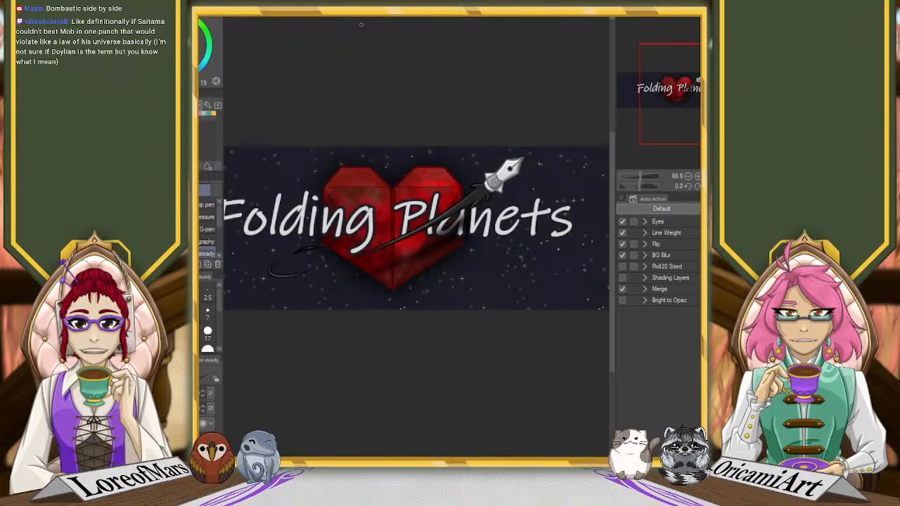
Step: Return to the full-body character drawing, hide the blue paint on the pod earring, and hide the symmetry ruler across the face
key(ctrl+Tab)
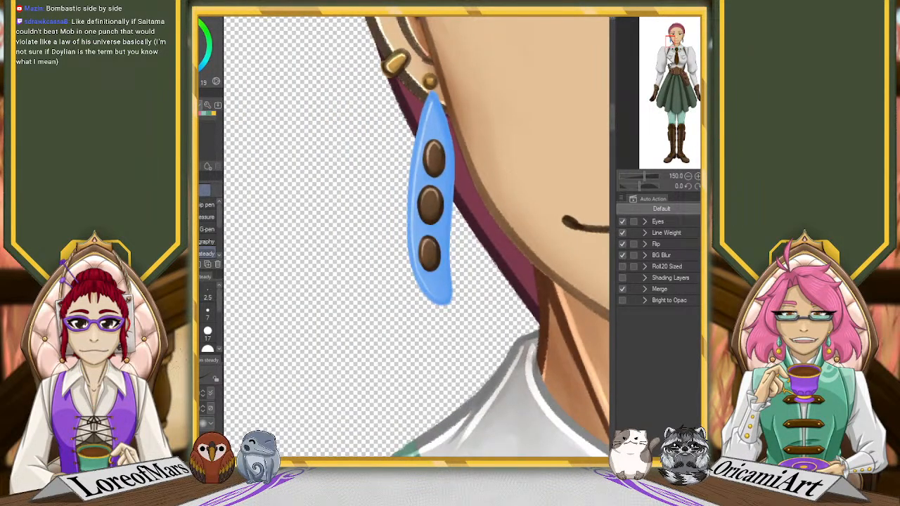
drag(673, 40, 673, 37)
scroll(677, 39, down, 6)
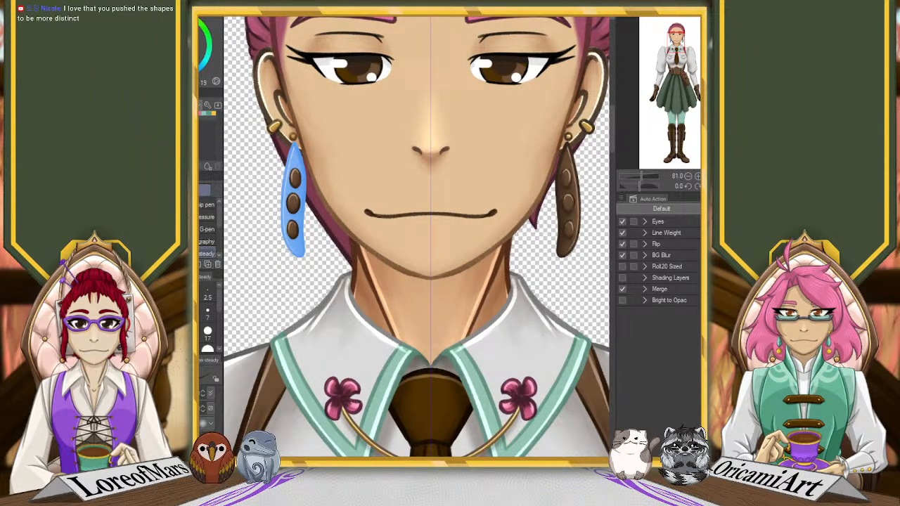
key(ctrl+b)
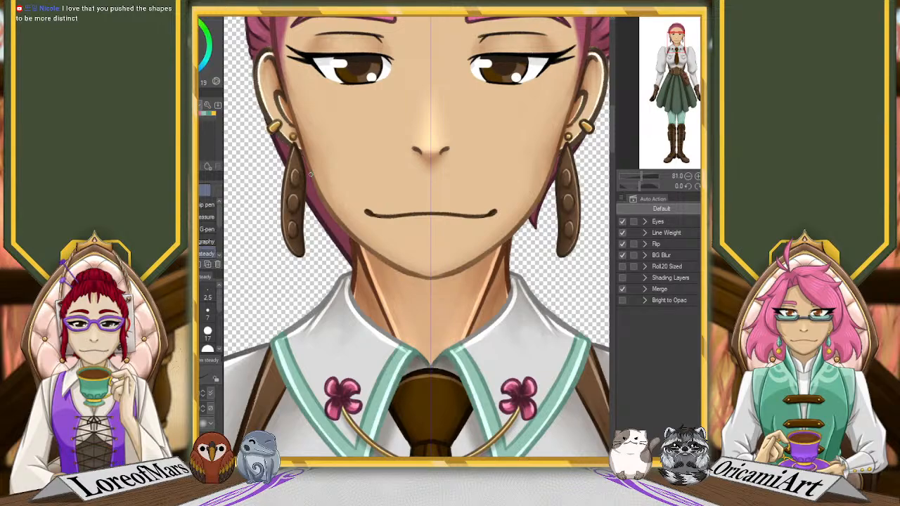
key(i)
key(p)
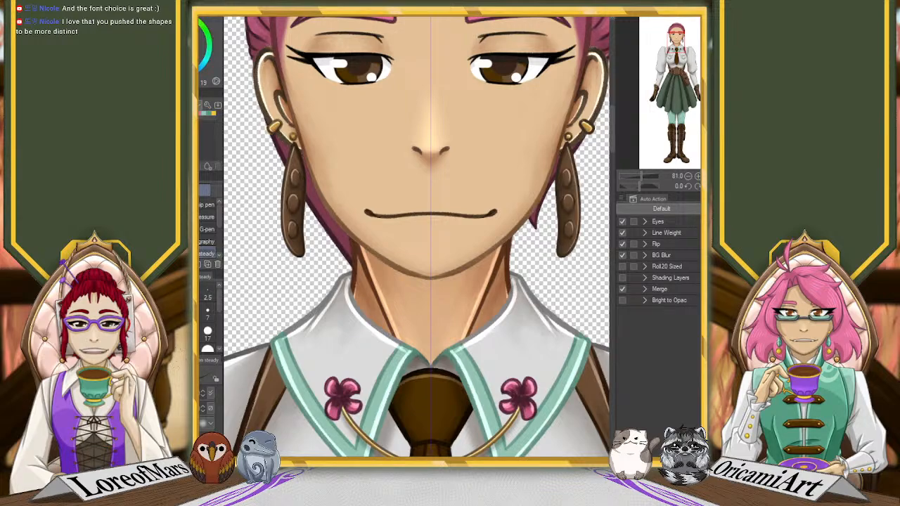
key(ctrl+2)
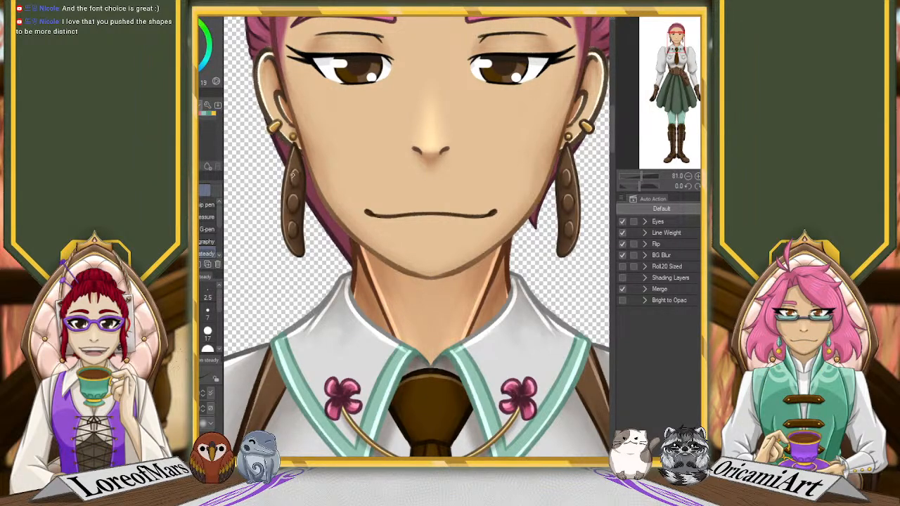
Step: Paint over the three beads with browns sampled from the same pod earring to leave a smooth pod, and select the Liquify tool
key(e)
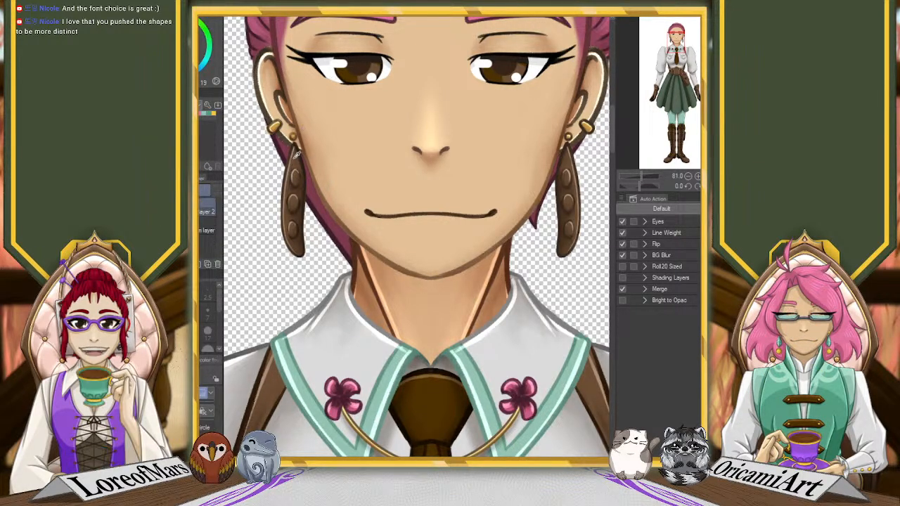
key(p)
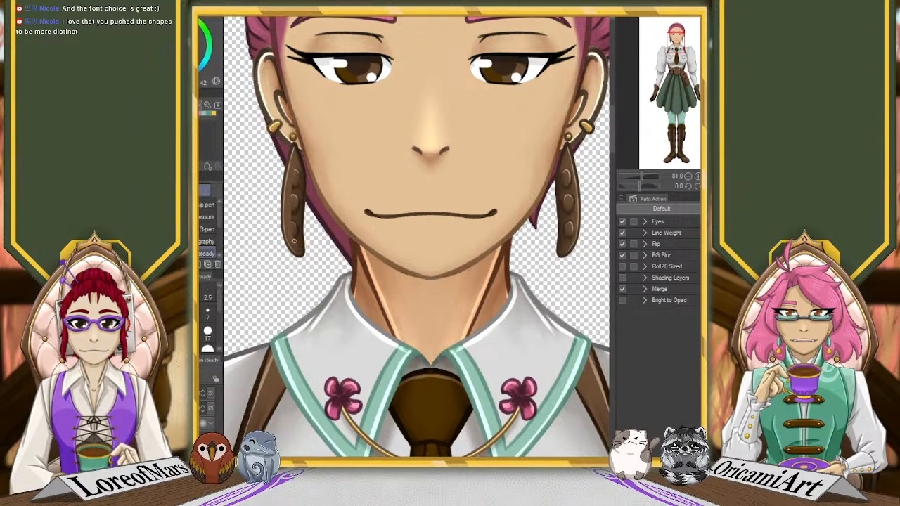
alt+click(300, 193)
key(g)
alt+click(304, 242)
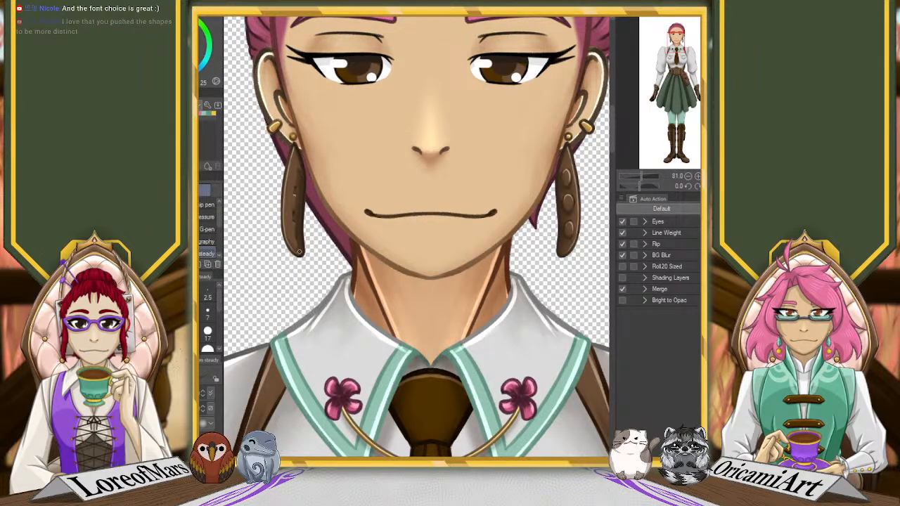
drag(296, 189, 294, 209)
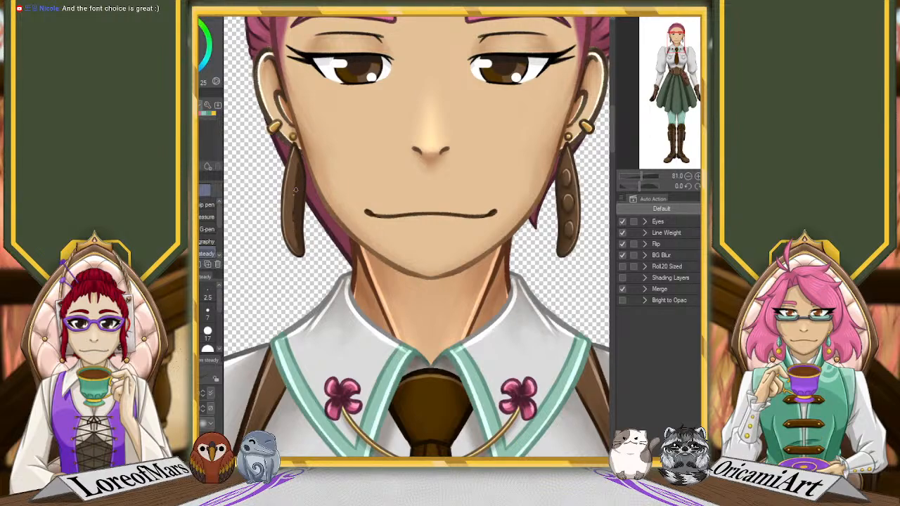
key(j)
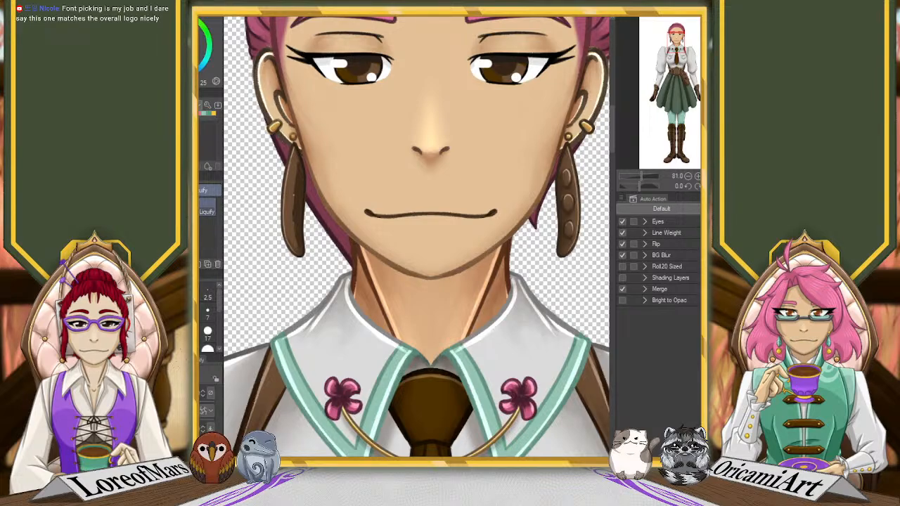
Step: Switch to the browser and look over the Kelvinch Font page on FontSpace, from its specimen image to its sample styles
key(j)
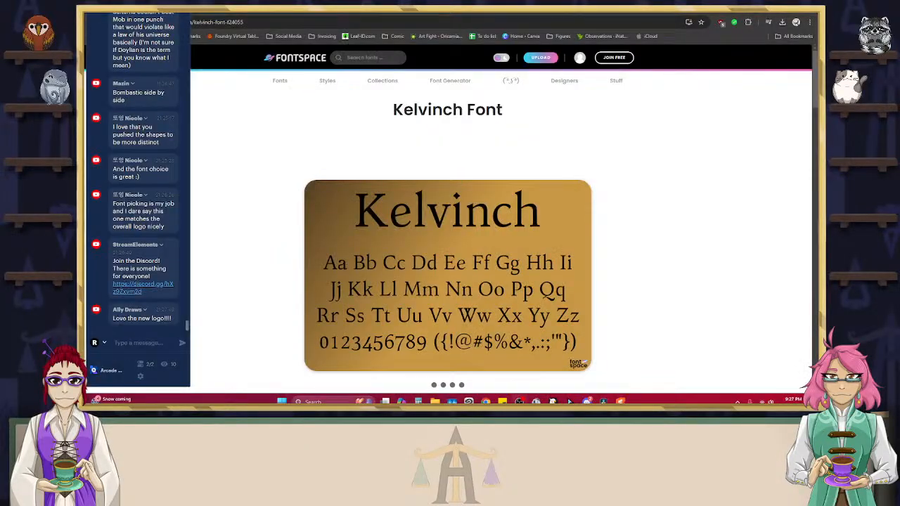
scroll(402, 195, down, 1)
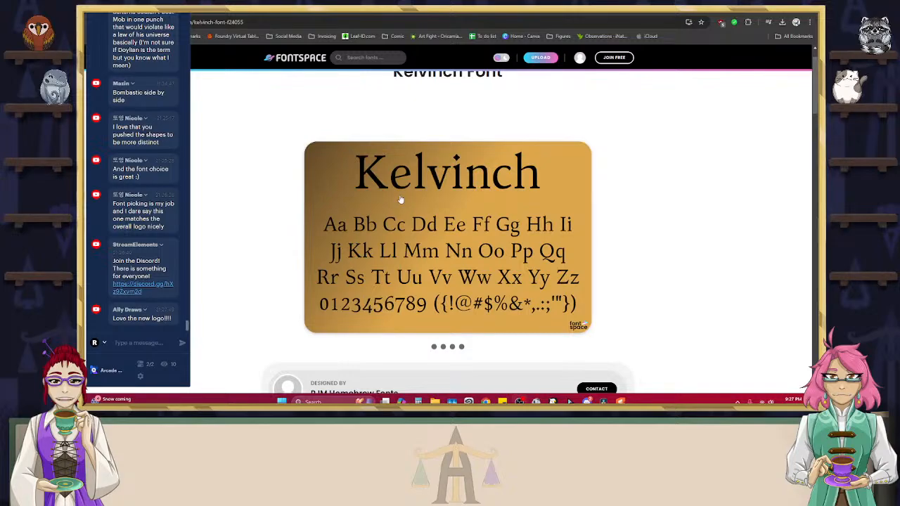
scroll(384, 202, down, 10)
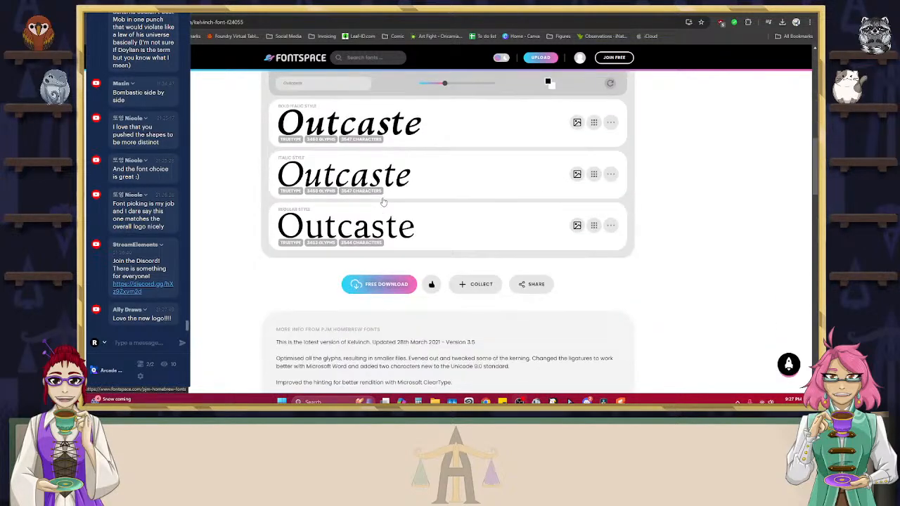
scroll(385, 201, up, 3)
scroll(385, 201, up, 8)
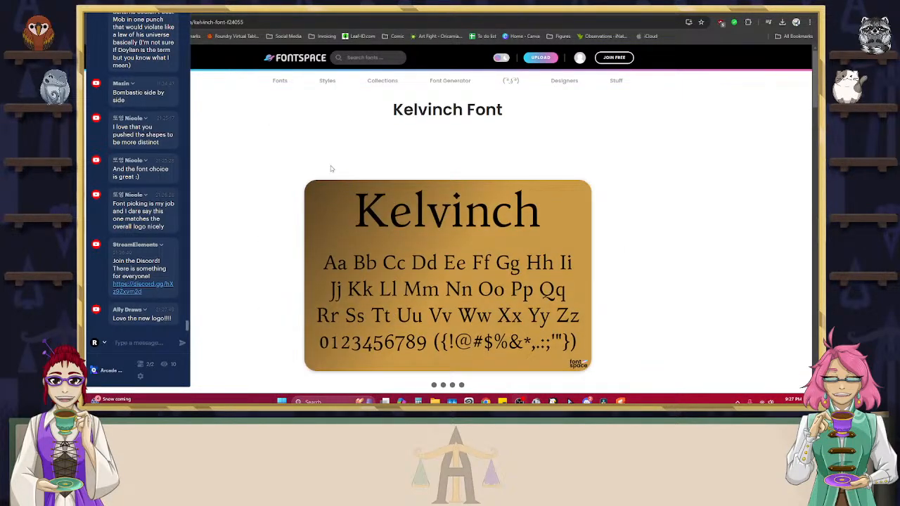
right_click(512, 202)
click(680, 157)
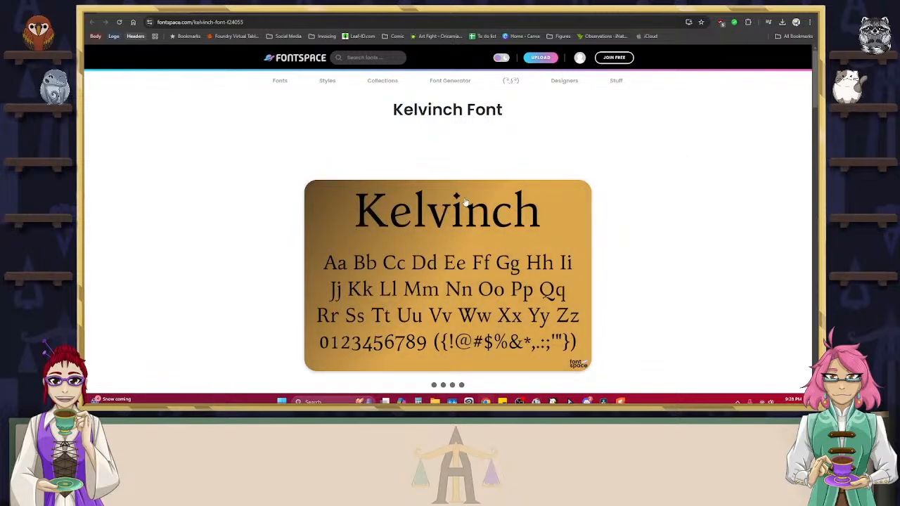
Step: Compare the four Kelvinch family styles in the "Outcaste" sample and highlight the Italic Style label
scroll(448, 202, down, 1)
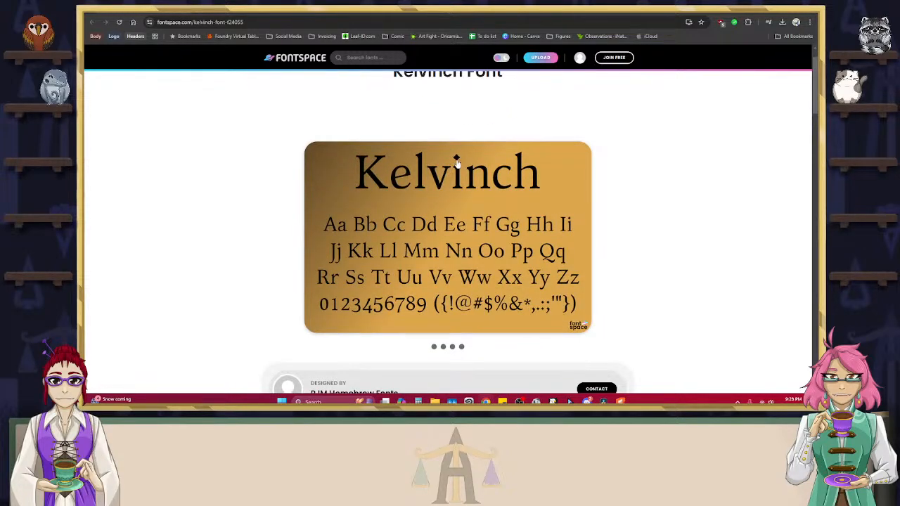
scroll(456, 161, down, 5)
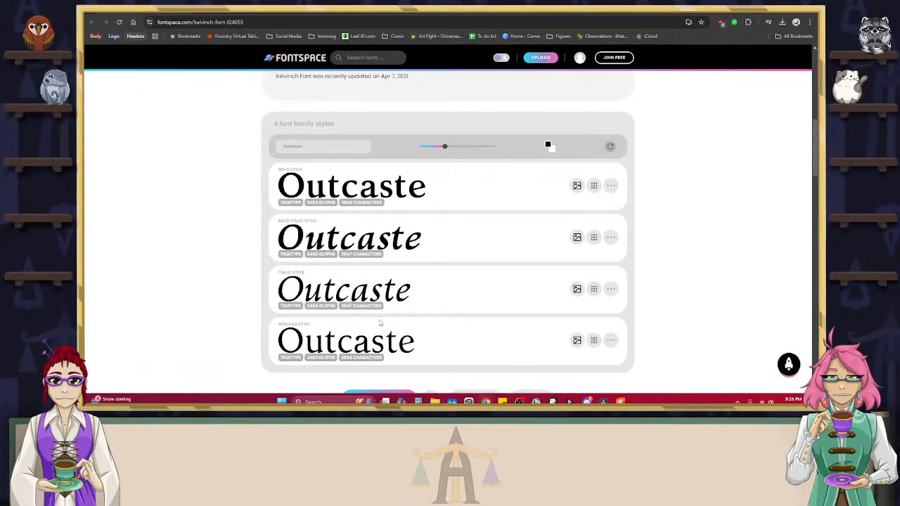
scroll(379, 322, down, 1)
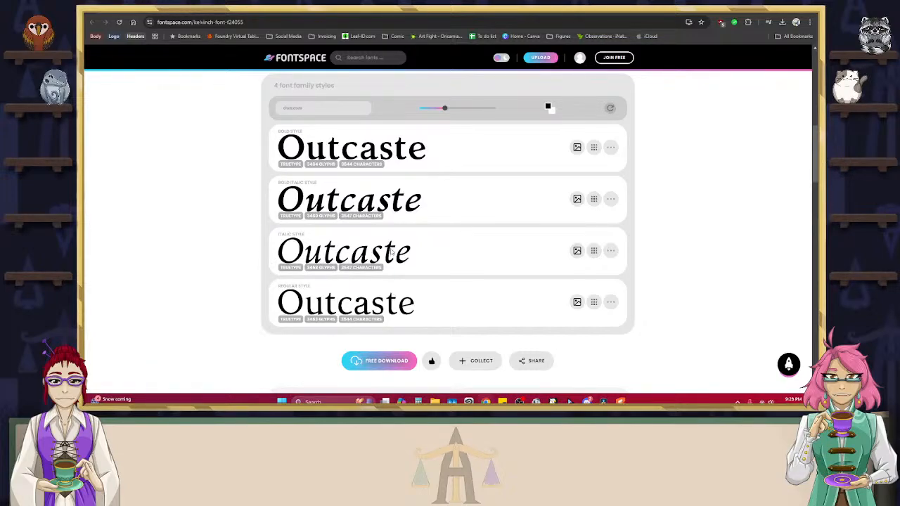
double_click(302, 234)
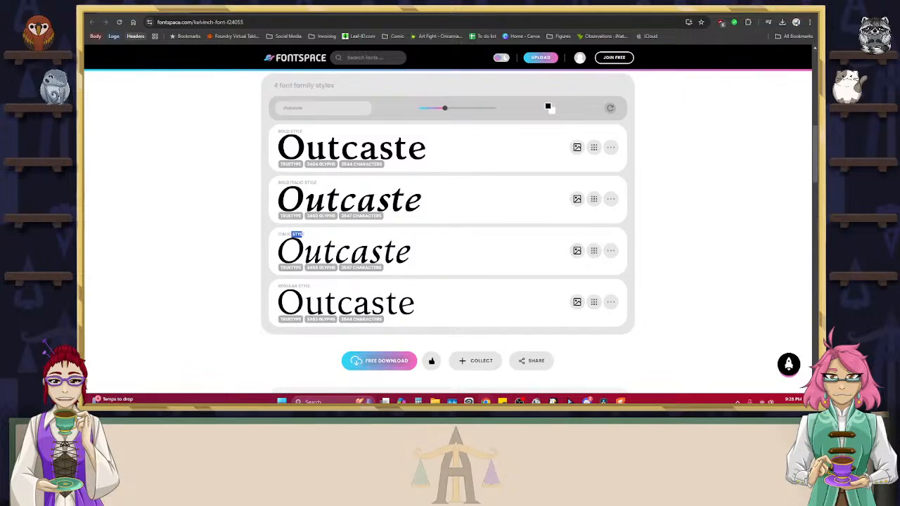
scroll(297, 255, up, 2)
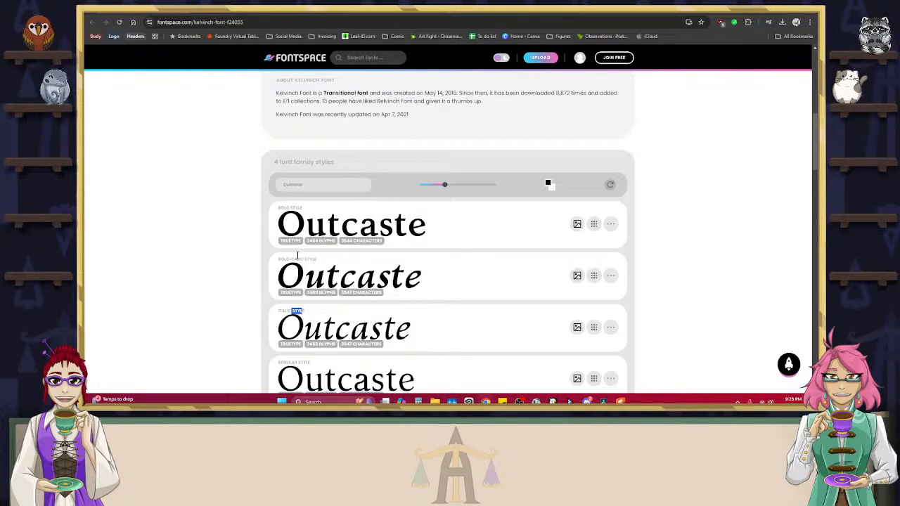
scroll(278, 301, down, 1)
drag(305, 272, 278, 273)
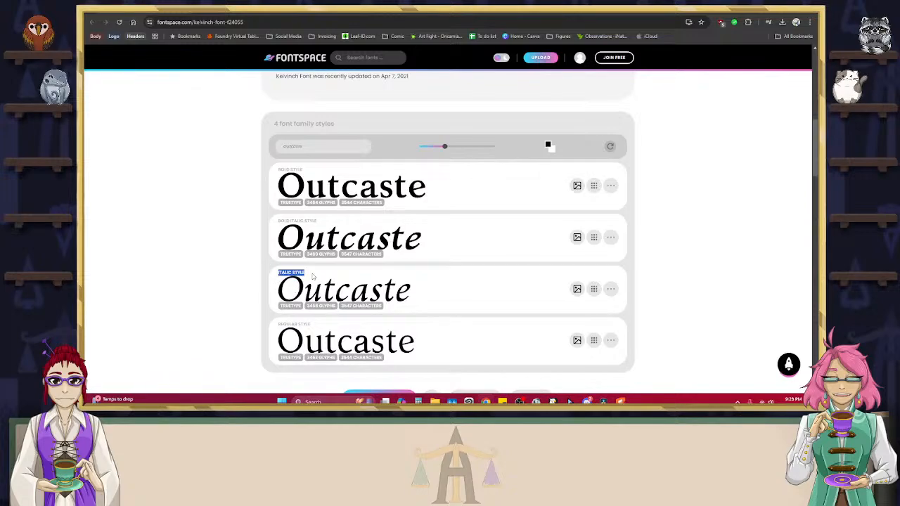
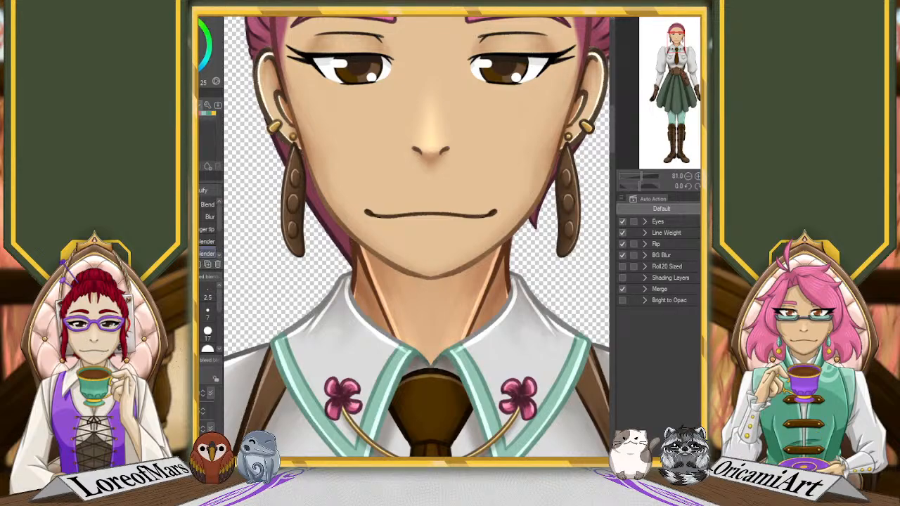
Step: Return to the character drawing, show the symmetry ruler, lasso the lower face with both earrings, and run the Flip auto action
key(ctrl+2)
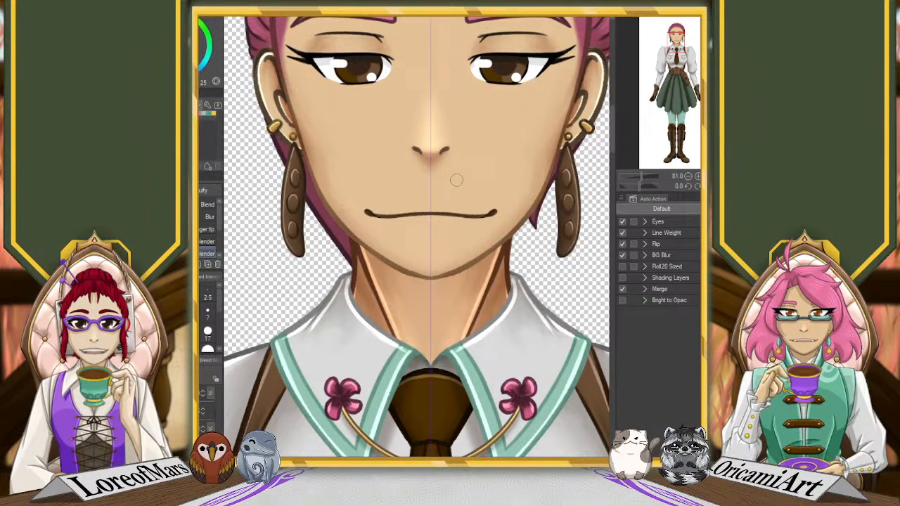
key(m)
mouse_move(444, 126)
mouse_down()
mouse_move(310, 109)
mouse_move(356, 306)
mouse_move(450, 137)
mouse_up()
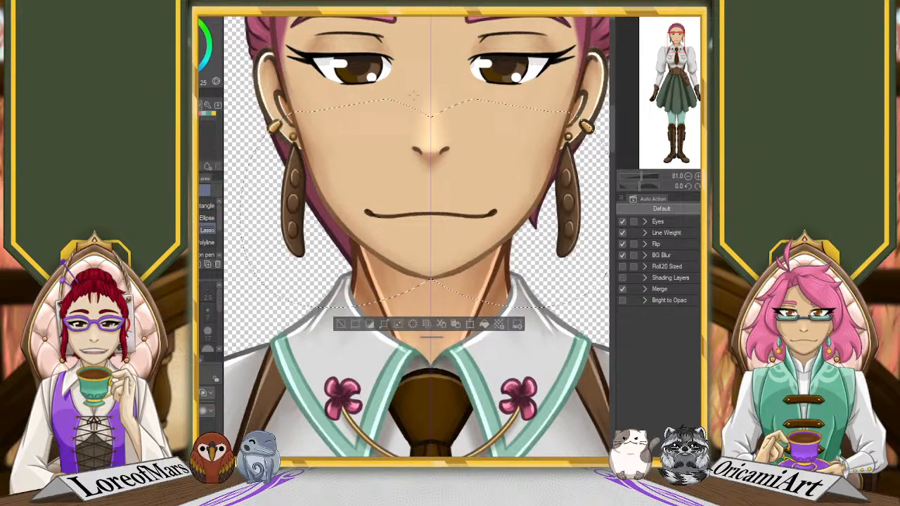
key(ctrl+u)
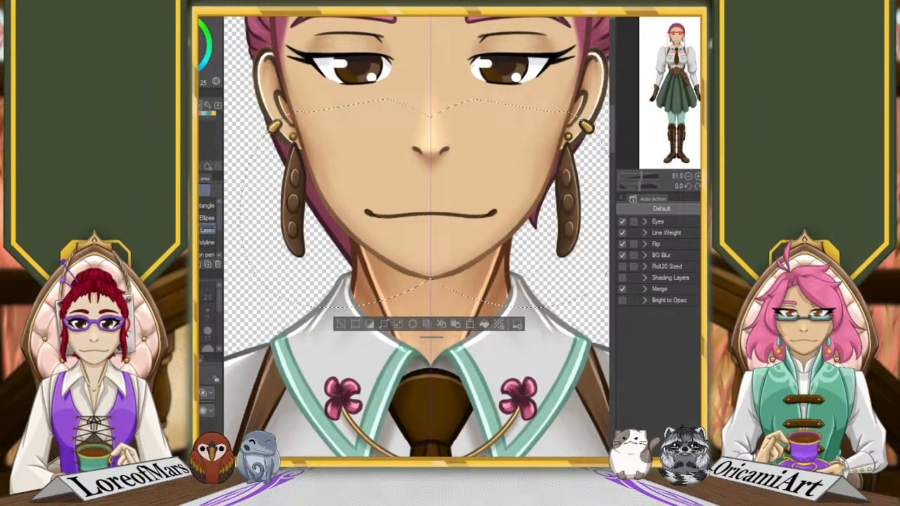
key(ctrl+d)
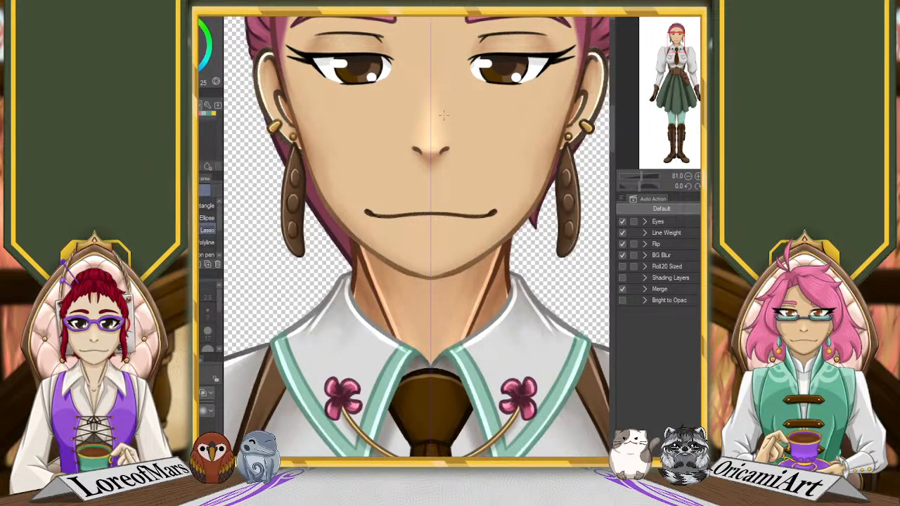
drag(544, 307, 568, 278)
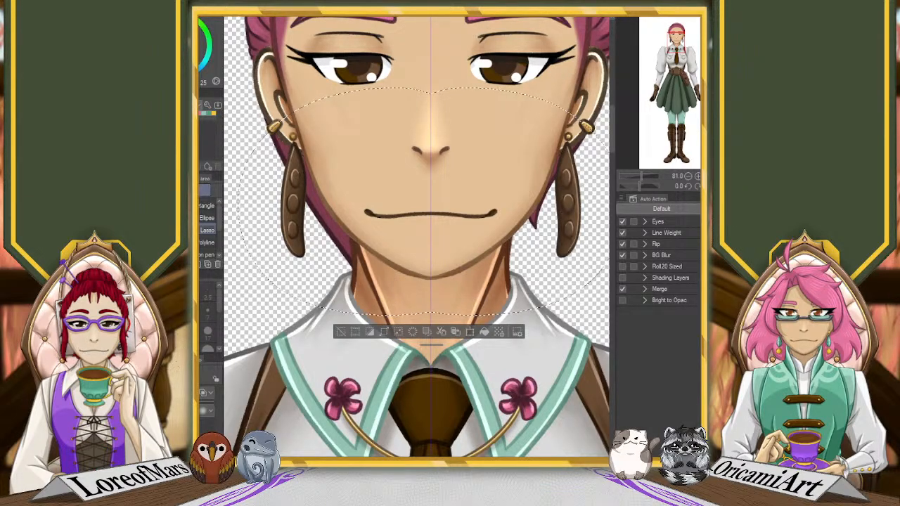
double_click(665, 247)
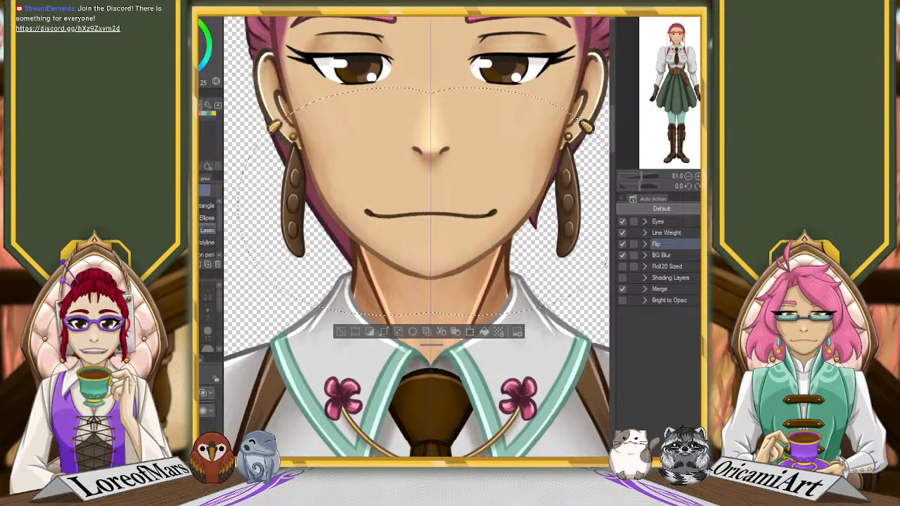
key(ctrl+d)
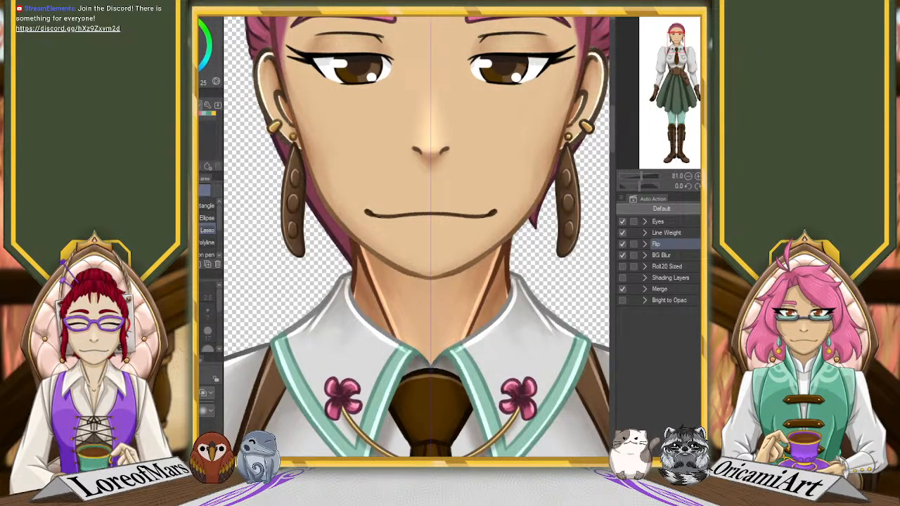
Step: Remove the old brown pod and its bead outlines from the right-hand earring, keeping the left-hand pod and beads
key(Delete)
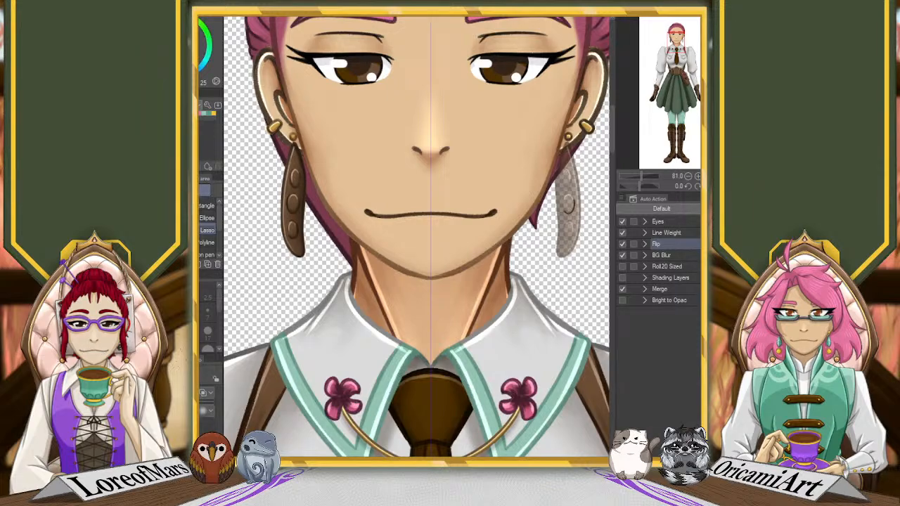
key(Delete)
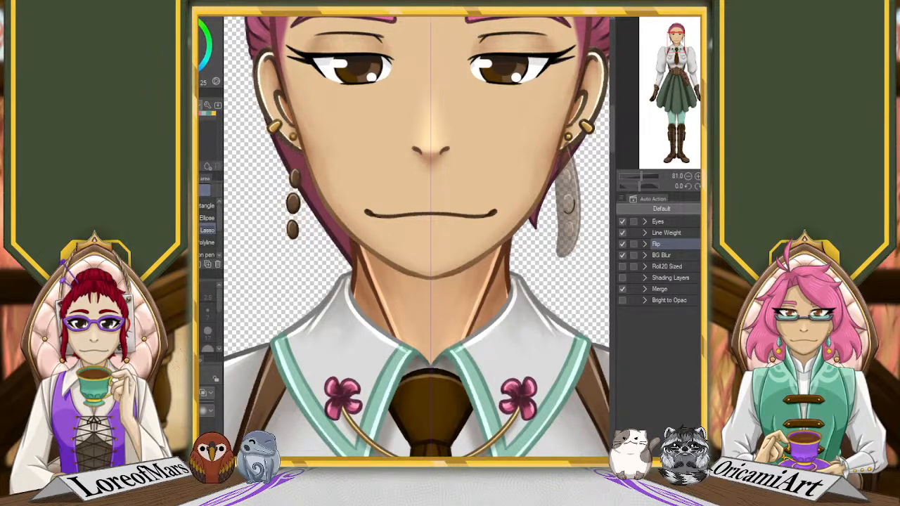
key(ctrl+z)
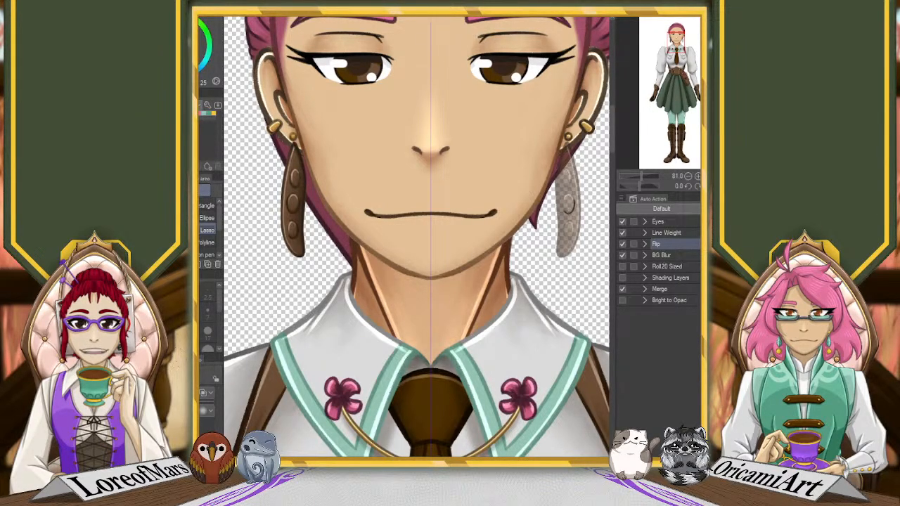
key(Delete)
key(ctrl+z)
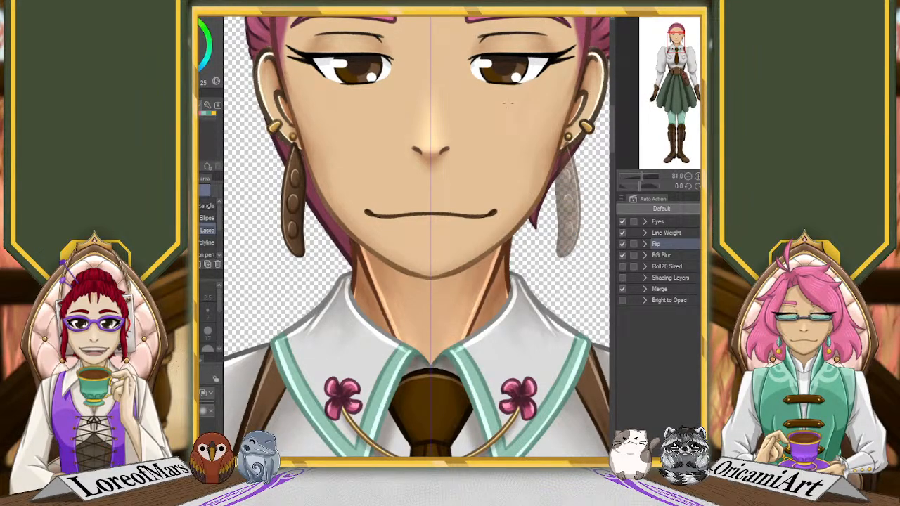
Step: Lasso around both earrings and mirror the left-hand beaded pod onto the right-hand earring with the Flip auto action
mouse_move(486, 104)
mouse_down()
mouse_move(271, 249)
mouse_move(486, 122)
mouse_move(447, 100)
mouse_up()
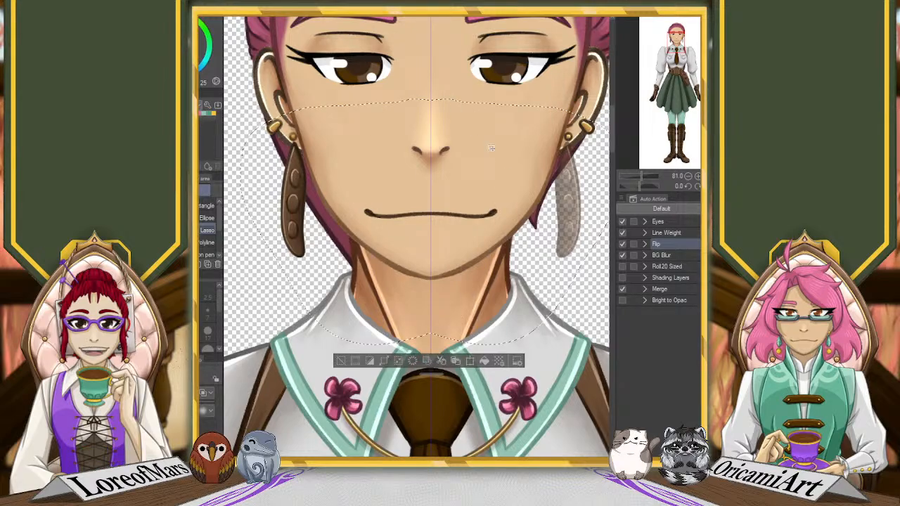
key(ctrl+d)
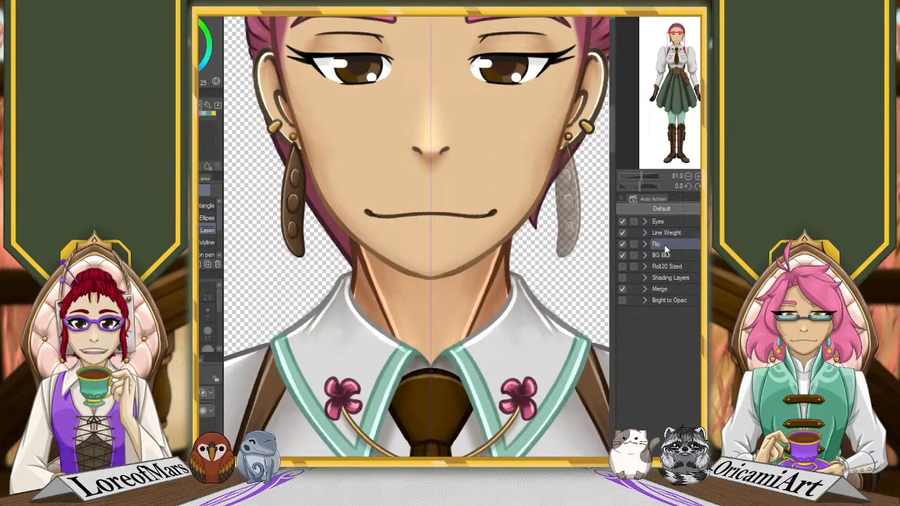
key(ctrl+a)
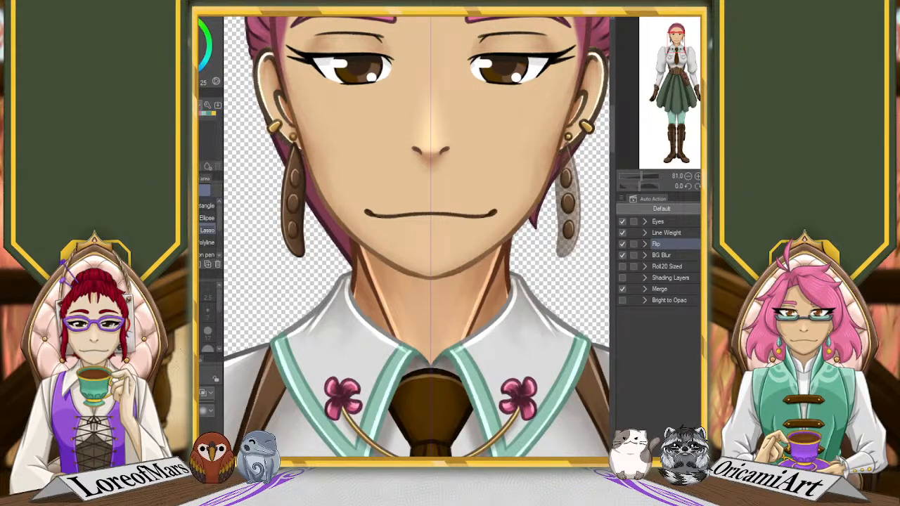
key(Delete)
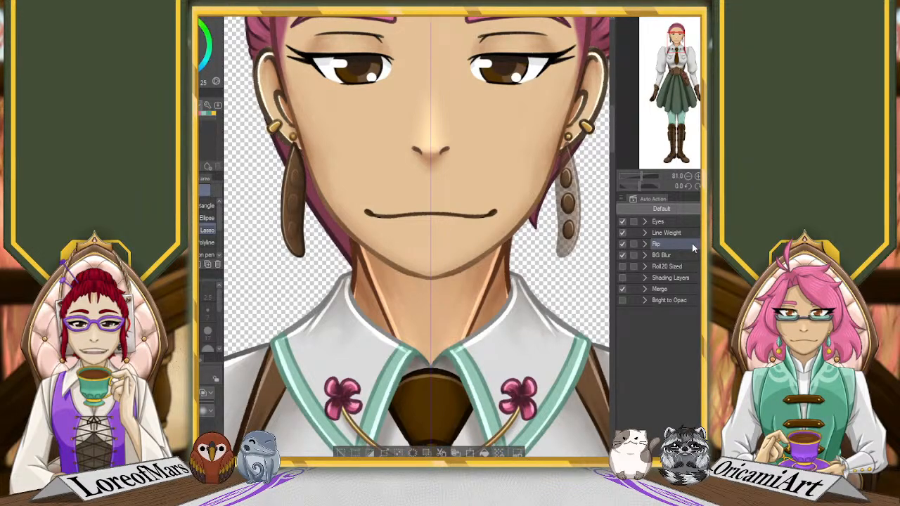
key(Delete)
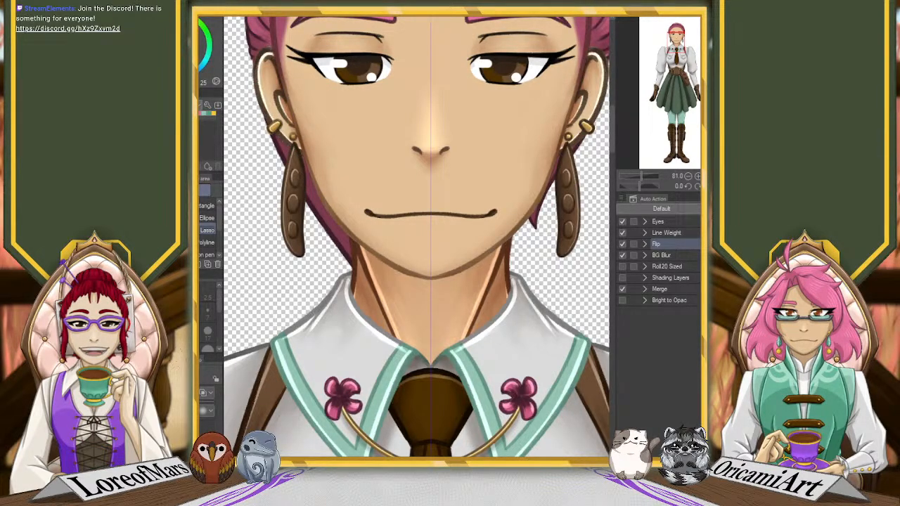
Step: Hide the character's face and front hair, and remove both collar flaps with their flower brooches and gold chain
scroll(533, 191, down, 2)
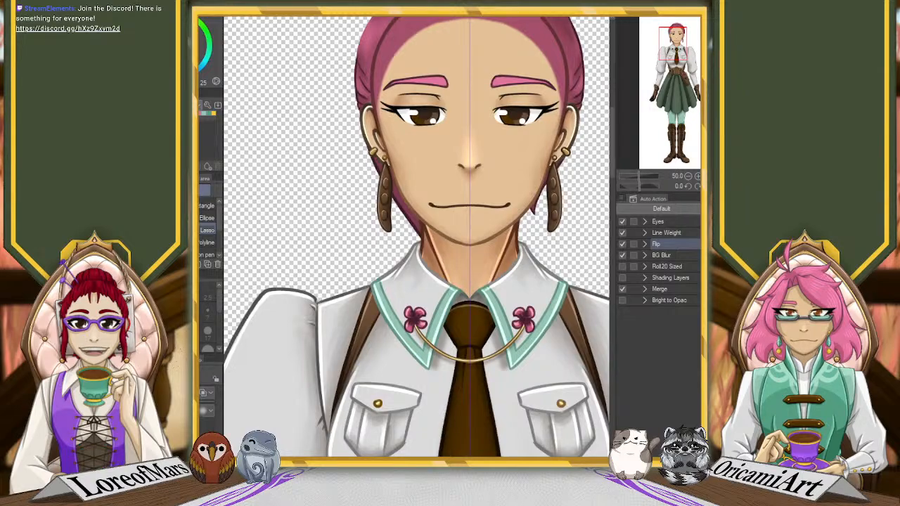
key(o)
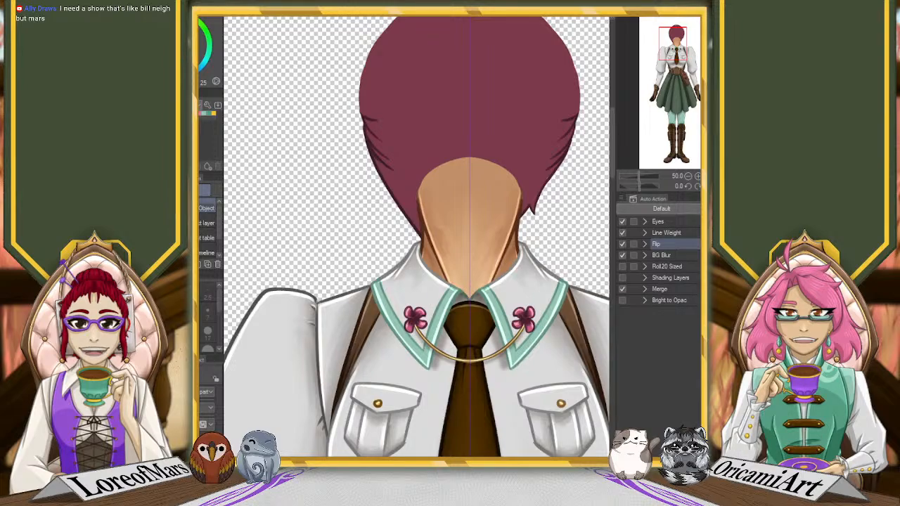
key(Delete)
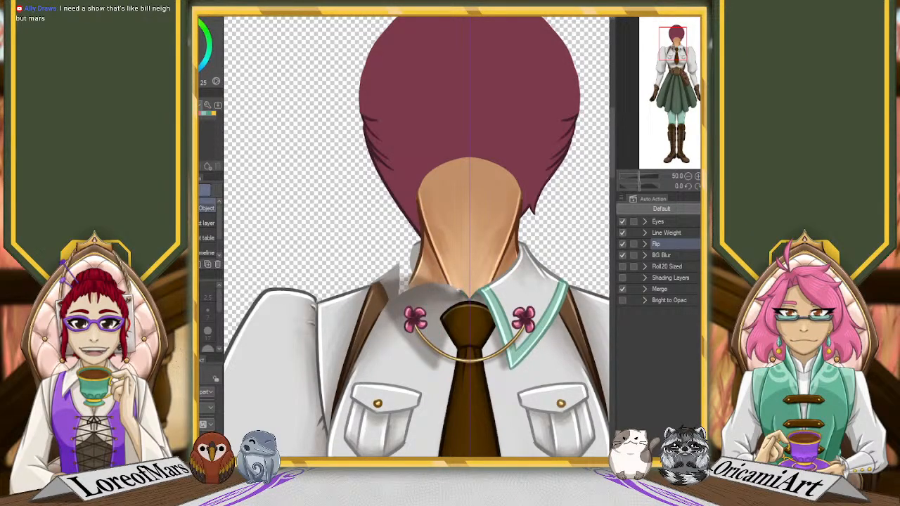
key(ctrl+z)
key(Delete)
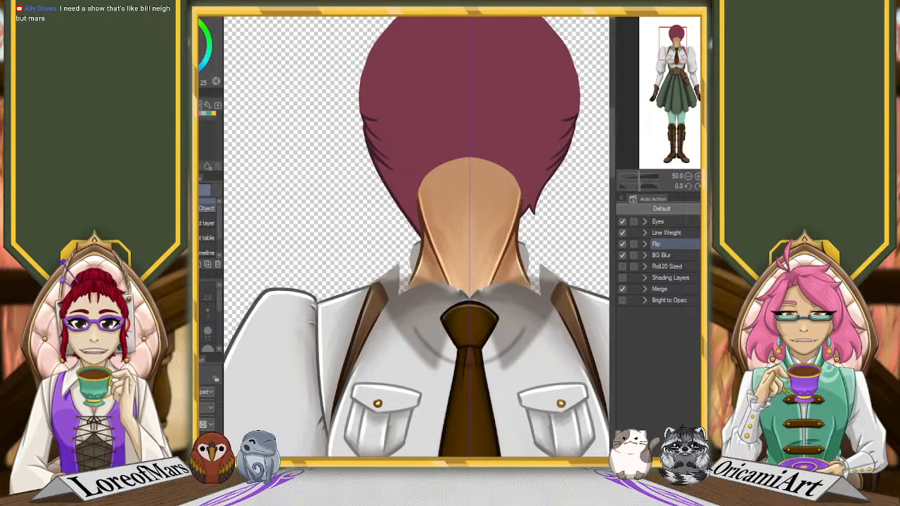
Step: Remove the shadows of the collar flaps and the chain from the white shirt
key(ctrl+z)
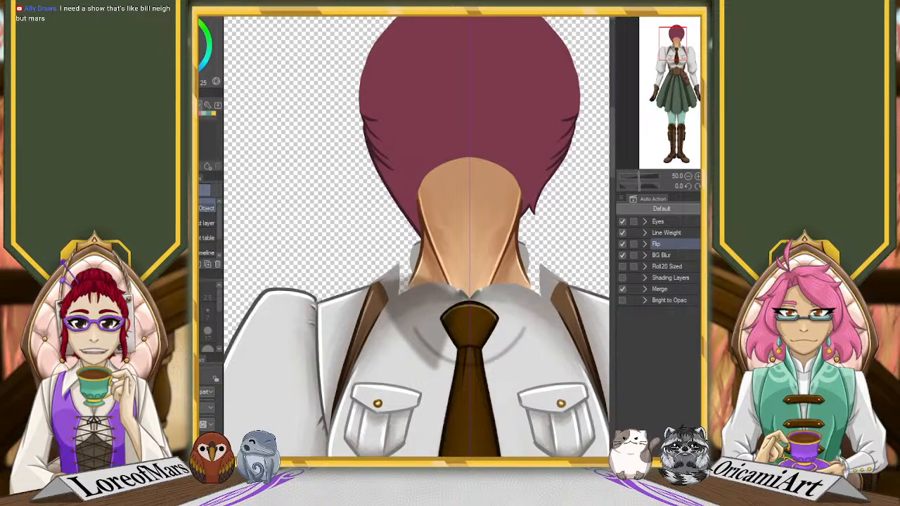
key(ctrl+y)
key(ctrl+z)
key(ctrl+z)
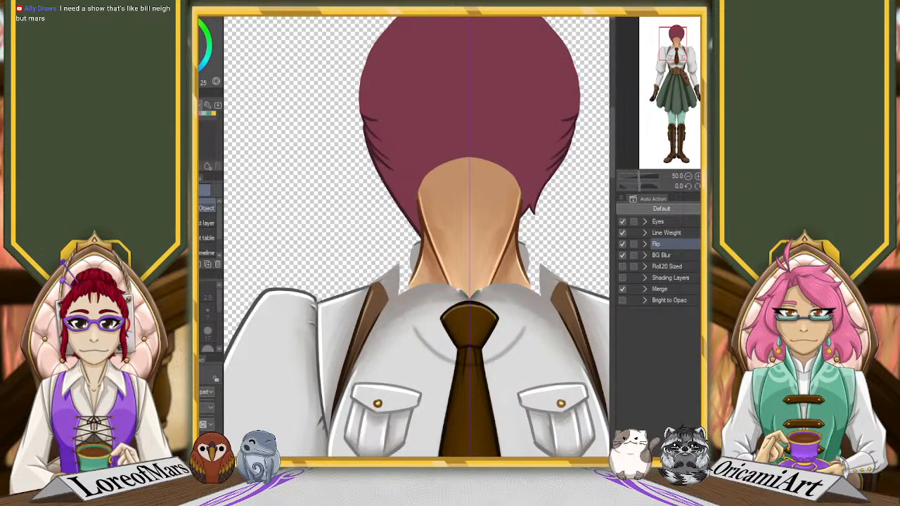
key(ctrl+z)
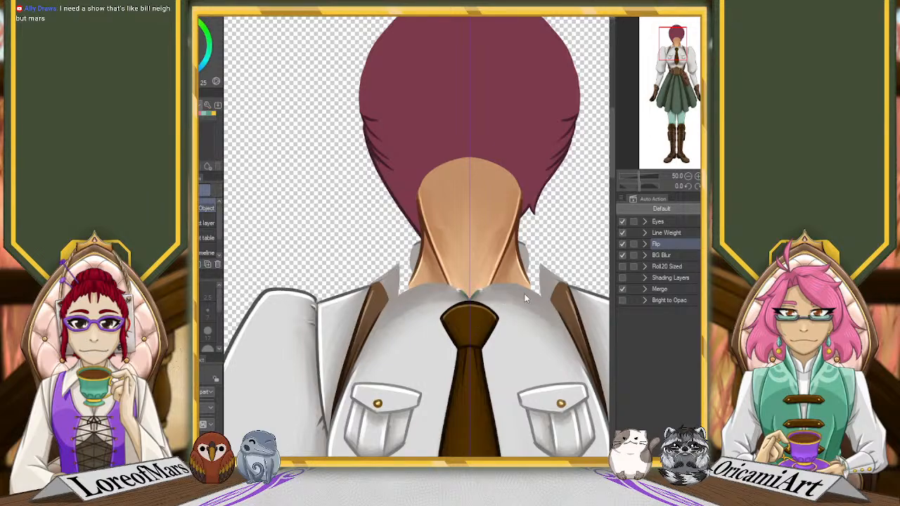
Step: Remove the white shirt front, both chest pockets, the inner collar and the brown tie, keeping the neck, sleeves and suspender straps
key(ctrl+z)
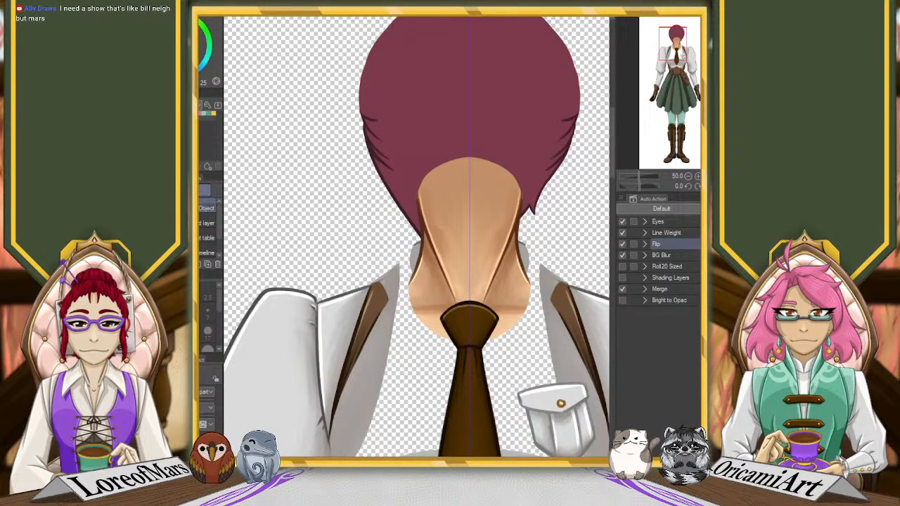
key(ctrl+z)
key(ctrl+y)
key(ctrl+y)
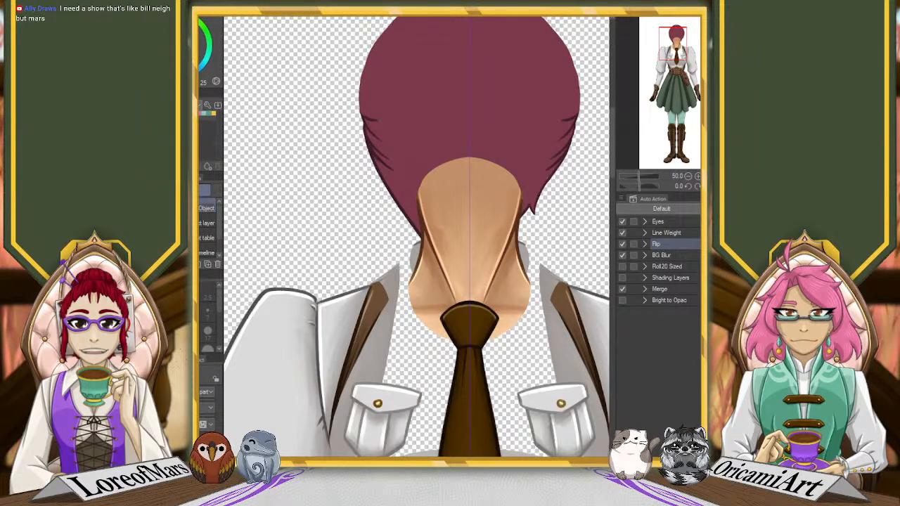
key(ctrl+y)
key(ctrl+z)
key(ctrl+z)
key(ctrl+z)
key(ctrl+z)
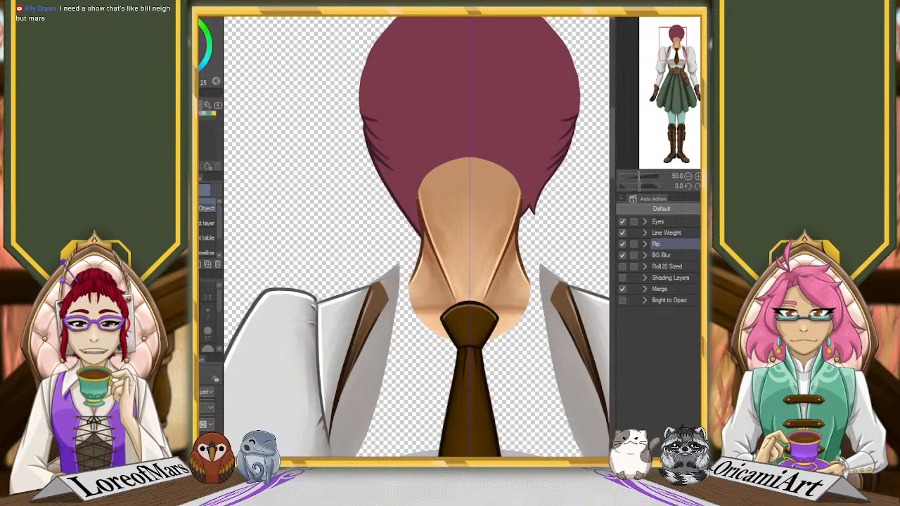
key(ctrl+z)
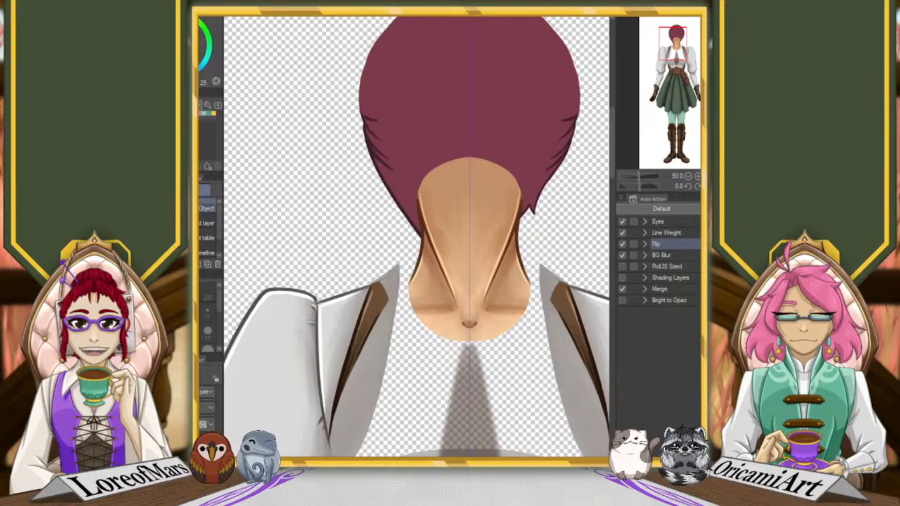
Step: Paint over the dark diagonal neck lines with the pen in sampled skin tones, working symmetrically from below the jaw towards the throat
scroll(529, 281, up, 1)
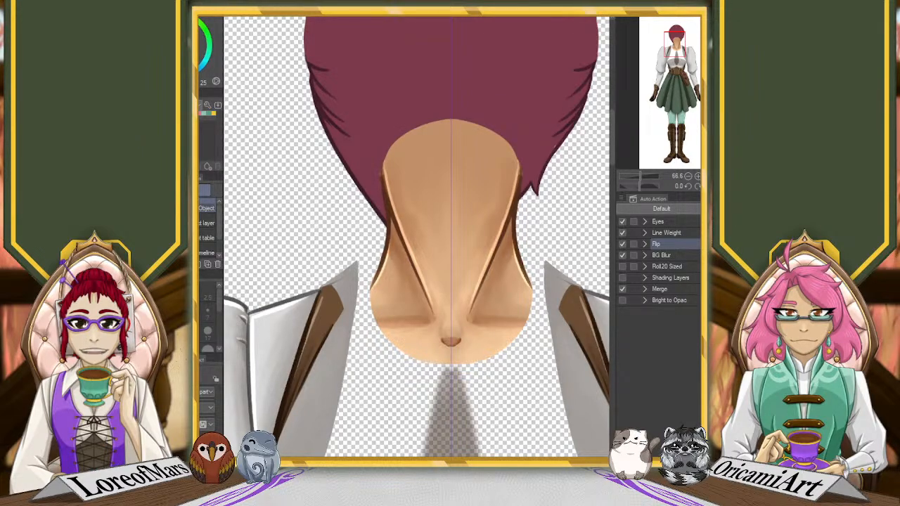
key(p)
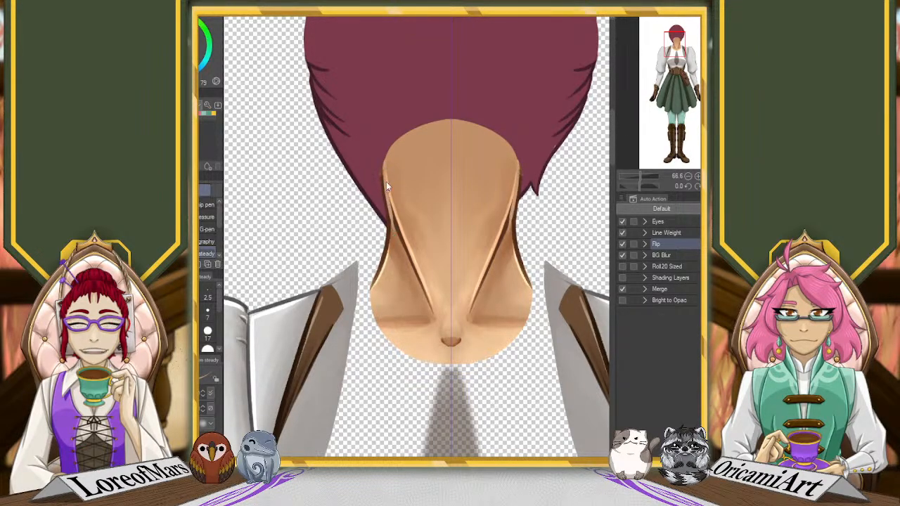
drag(383, 166, 391, 225)
drag(387, 183, 407, 262)
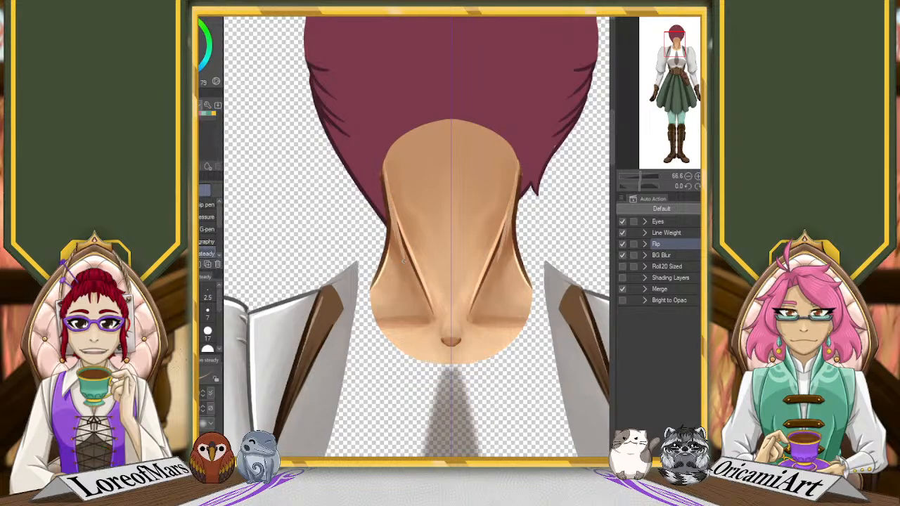
drag(395, 203, 415, 274)
drag(401, 229, 430, 305)
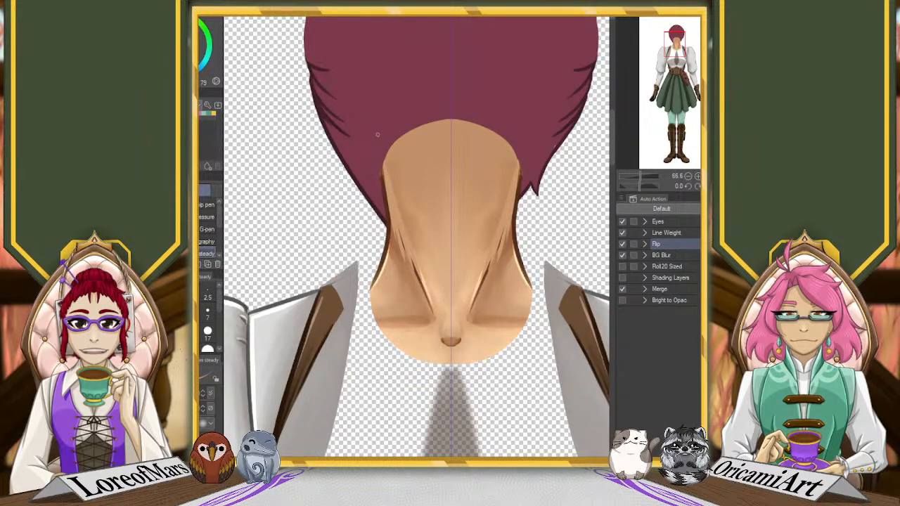
alt+click(398, 181)
drag(407, 239, 426, 288)
drag(414, 254, 429, 302)
alt+click(422, 260)
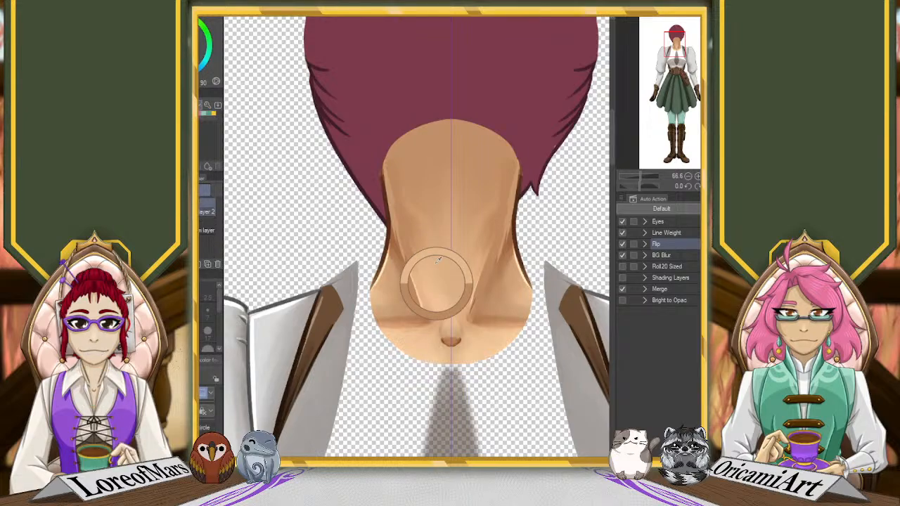
Step: Try to paint over both neck tendon lines with the picked skin tone and blend them into the neck
drag(389, 170, 413, 275)
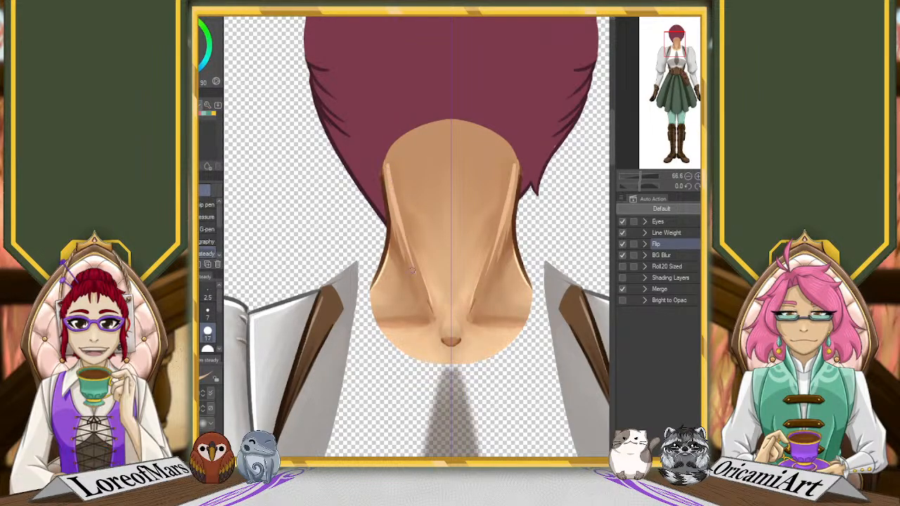
mouse_move(405, 215)
mouse_down()
mouse_move(434, 311)
mouse_move(405, 194)
mouse_up()
key(j)
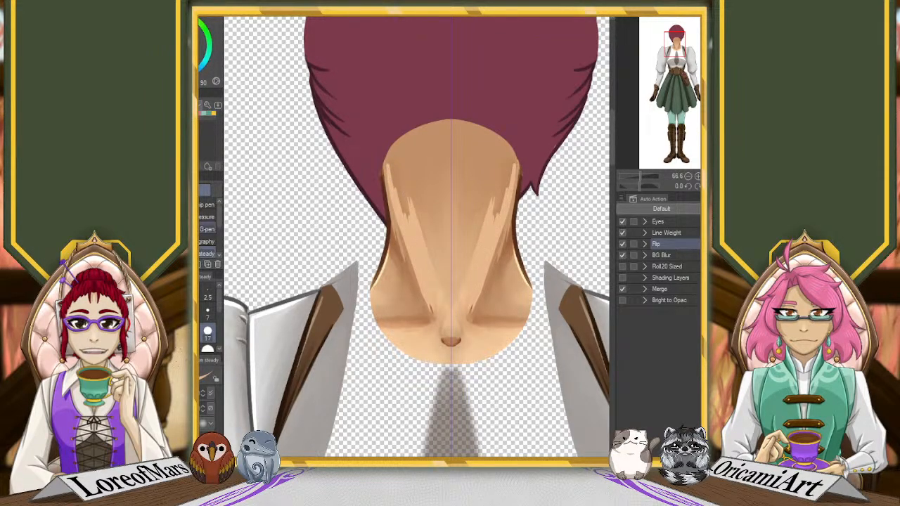
mouse_move(390, 181)
mouse_down()
mouse_move(410, 239)
mouse_move(401, 160)
mouse_move(432, 284)
mouse_up()
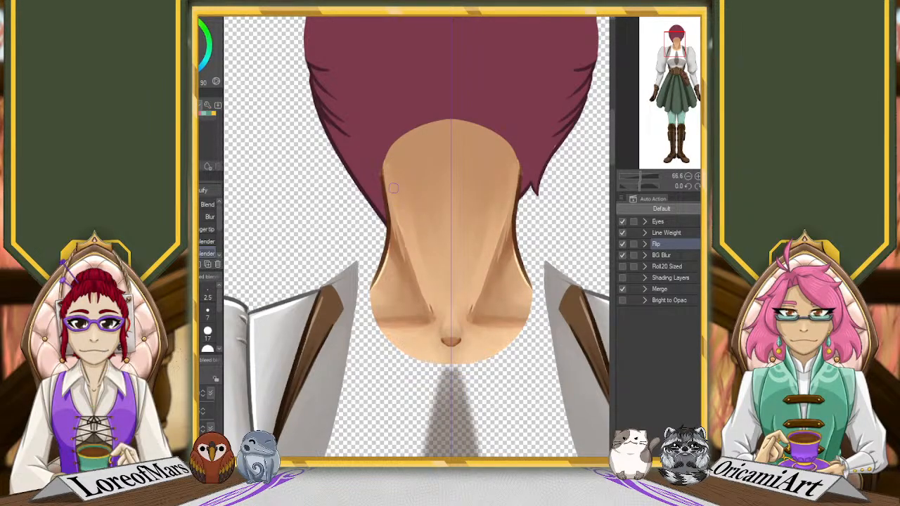
mouse_move(401, 258)
mouse_down()
mouse_move(396, 225)
mouse_move(426, 303)
mouse_move(405, 268)
mouse_up()
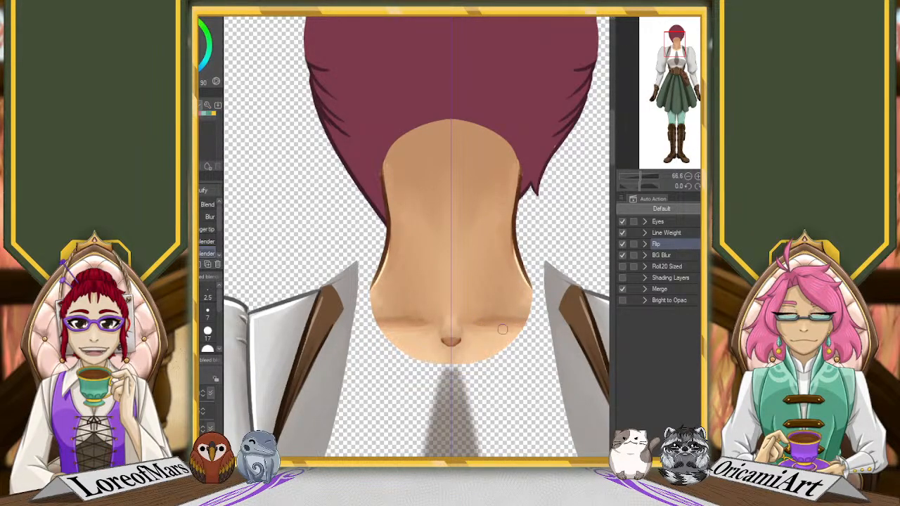
drag(652, 183, 633, 184)
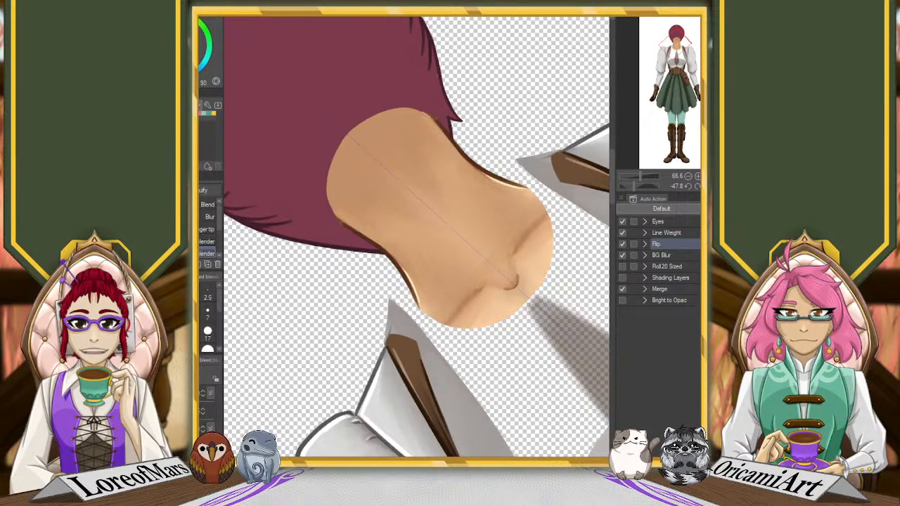
key(ctrl+z)
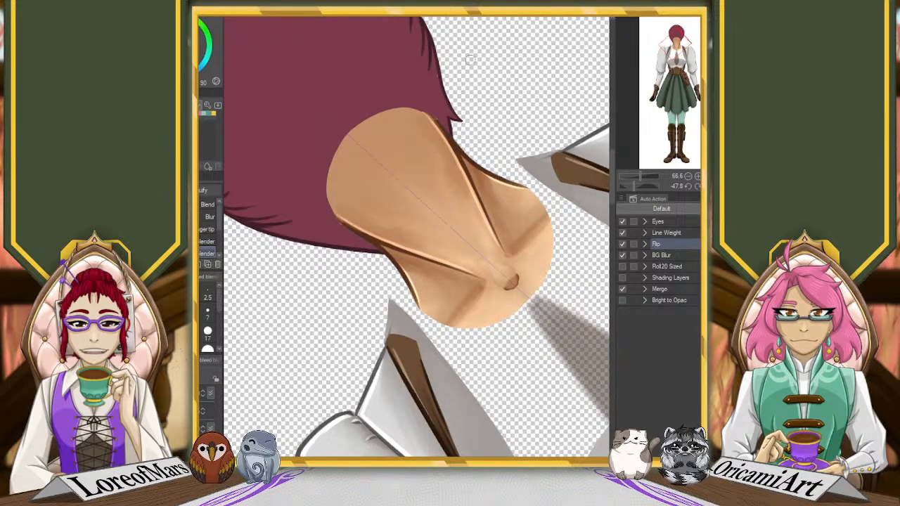
Step: Outline both outer side areas of the neck in light blue, following the tendon lines and the neck's outer edge
key(ctrl+at)
key(p)
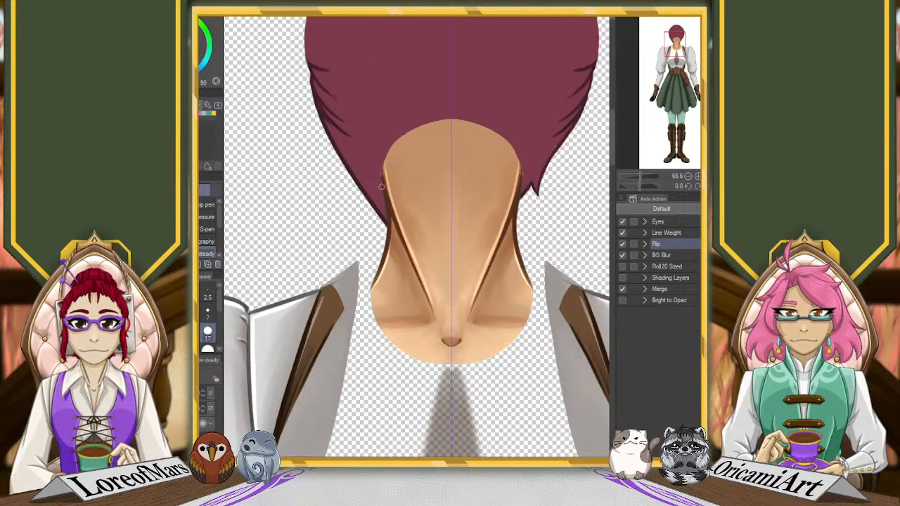
drag(381, 175, 402, 251)
drag(381, 176, 404, 266)
drag(383, 200, 422, 305)
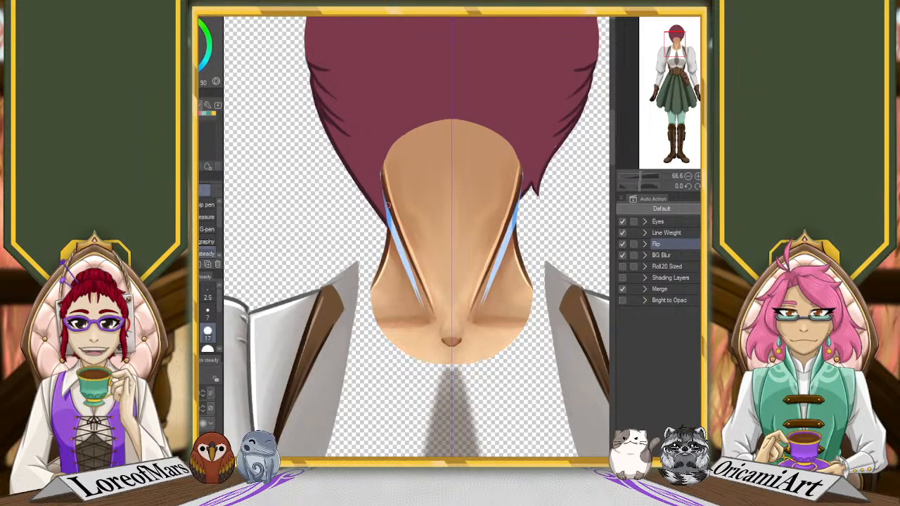
drag(386, 205, 426, 309)
drag(391, 227, 426, 308)
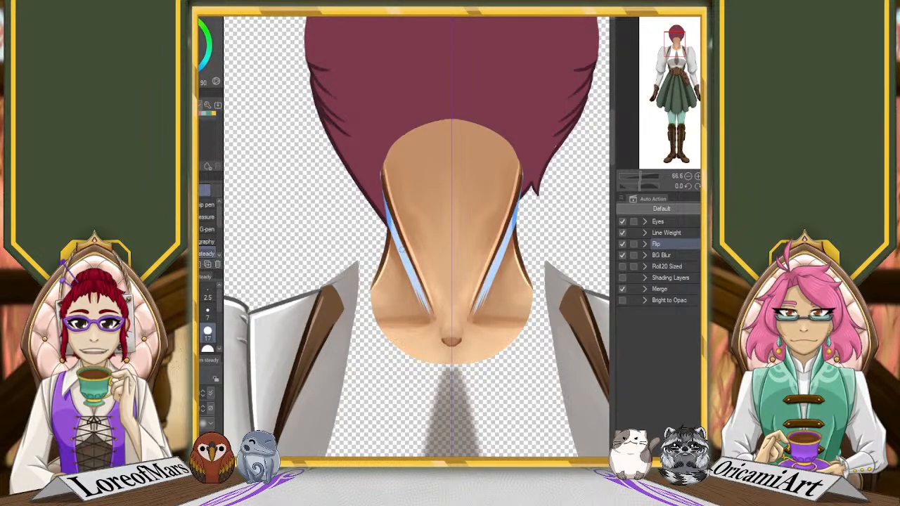
drag(397, 238, 431, 315)
mouse_move(402, 247)
mouse_down()
mouse_move(440, 343)
mouse_move(426, 361)
mouse_move(375, 295)
mouse_move(381, 263)
mouse_up()
mouse_move(386, 204)
mouse_down()
mouse_move(388, 253)
mouse_move(375, 299)
mouse_up()
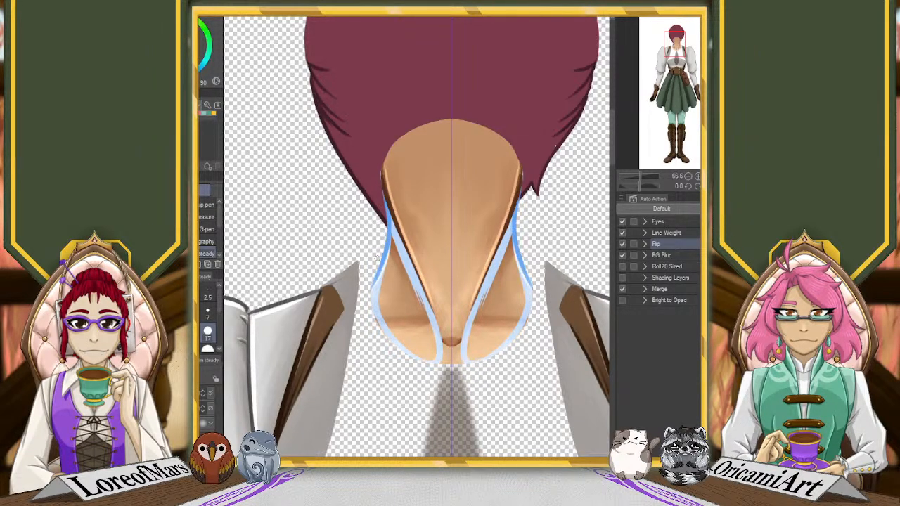
Step: Fill the outlined side areas of the neck with light blue and paint over the remaining skin-coloured gaps
key(g)
click(406, 288)
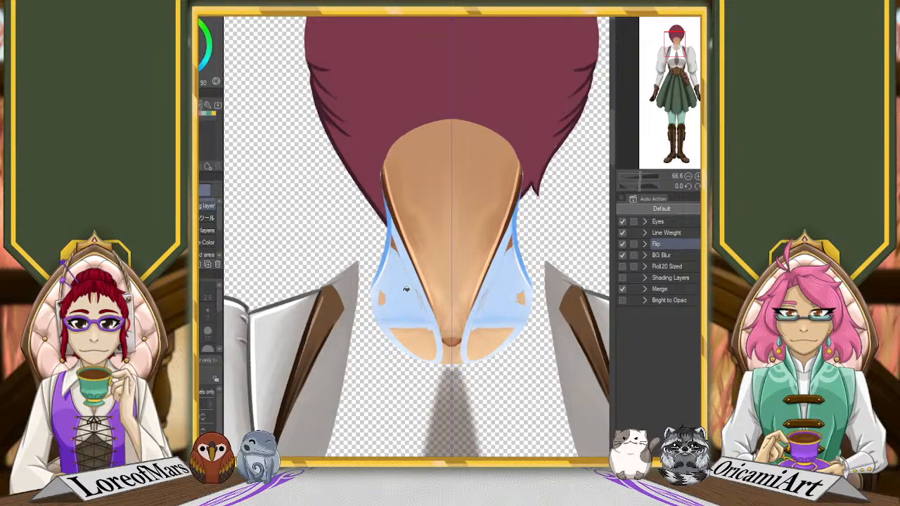
key(p)
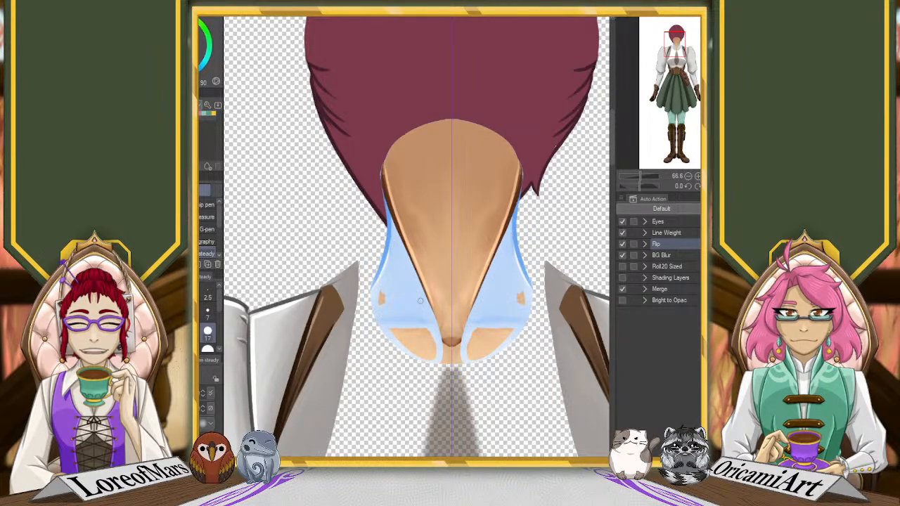
mouse_move(380, 292)
mouse_down()
mouse_move(388, 322)
mouse_move(392, 301)
mouse_move(411, 342)
mouse_move(431, 349)
mouse_move(409, 344)
mouse_move(430, 356)
mouse_up()
drag(408, 326, 431, 345)
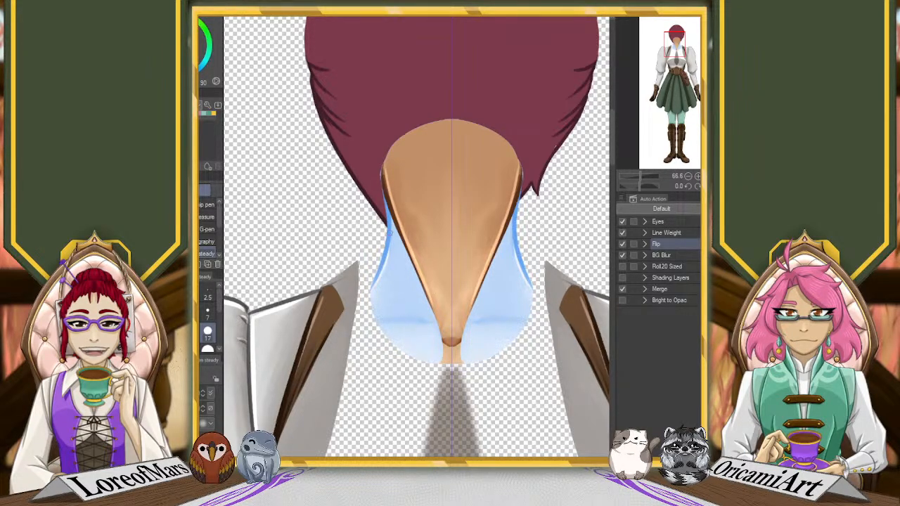
Step: Trace the inner edges of both tendon lines in light blue from below the hair to the throat's base
drag(390, 181, 411, 246)
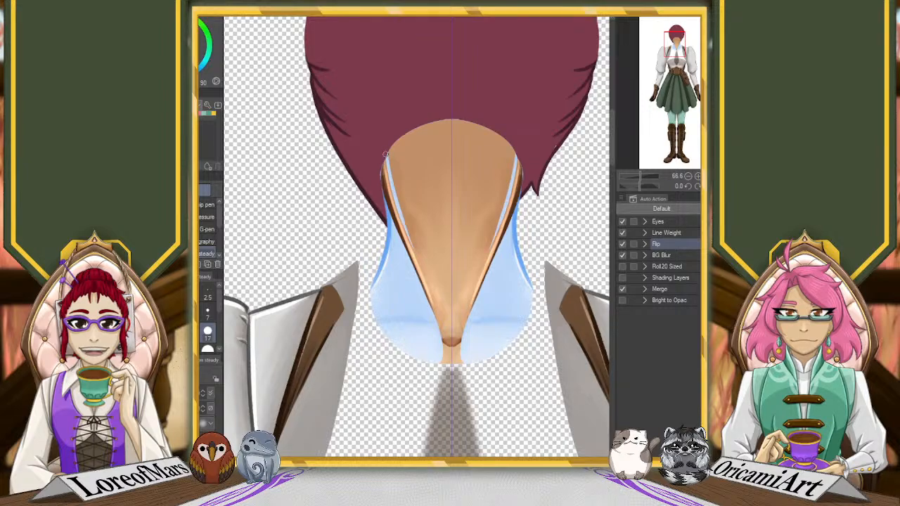
drag(385, 151, 419, 260)
drag(393, 194, 426, 276)
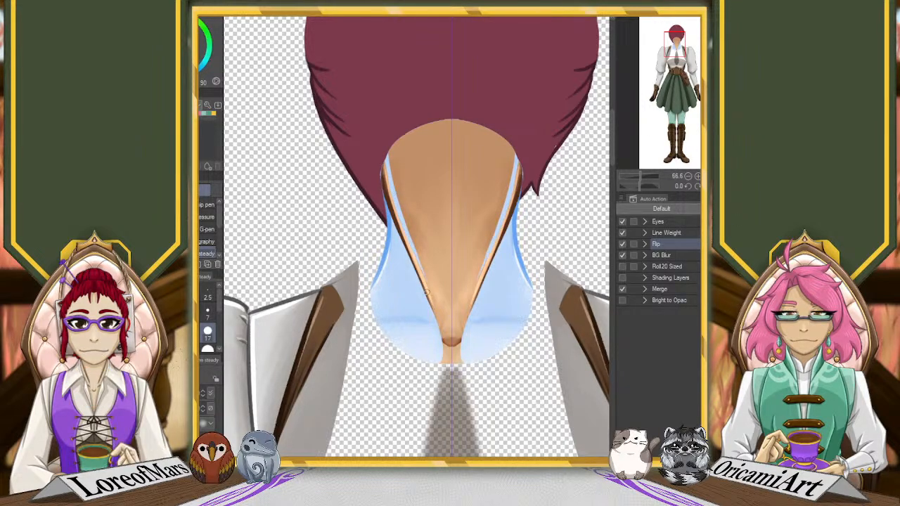
drag(402, 217, 433, 291)
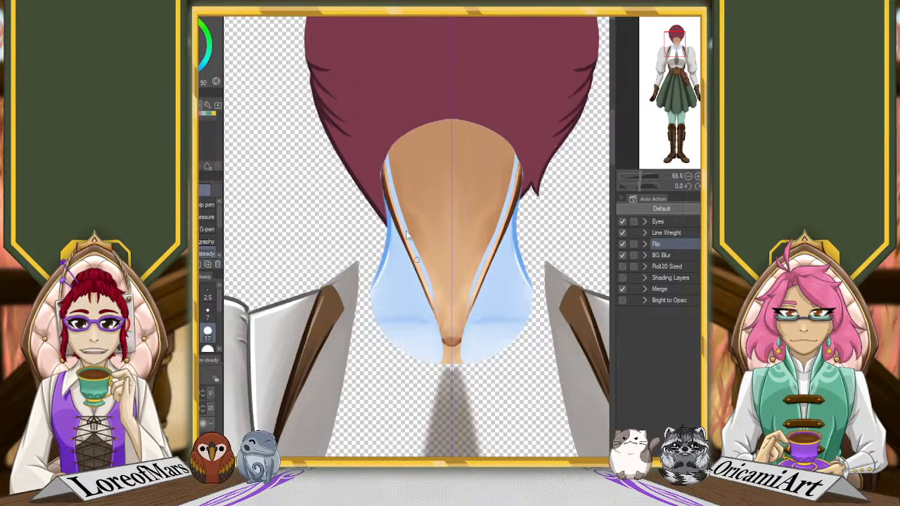
key(ctrl+z)
drag(413, 243, 438, 316)
drag(415, 254, 440, 333)
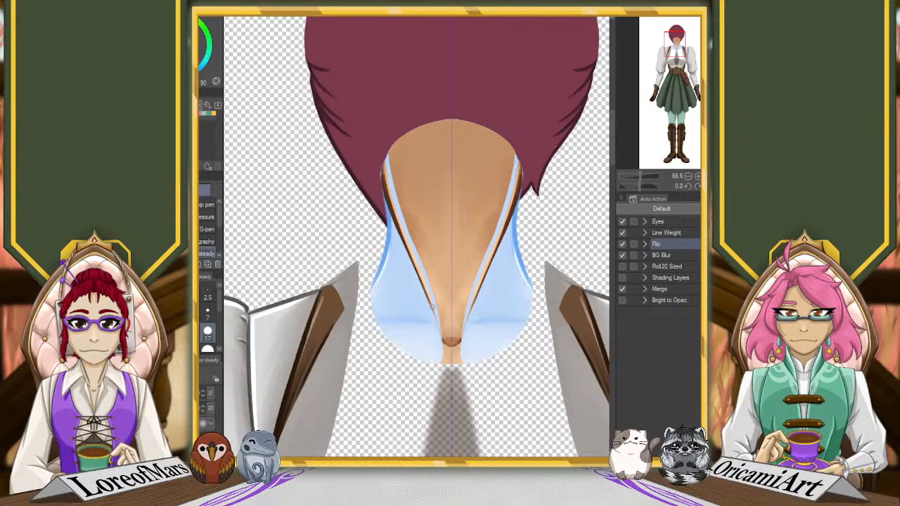
drag(420, 264, 440, 353)
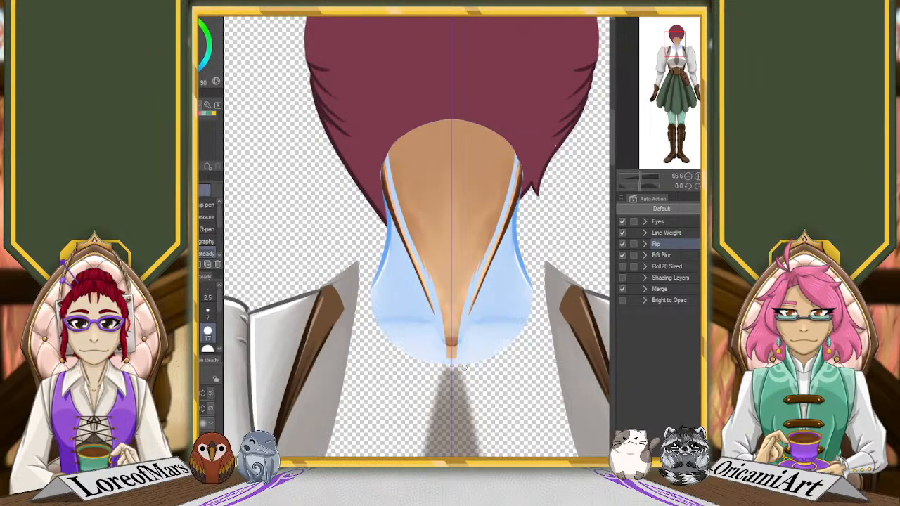
Step: Outline the neck's upper curve and cover the central neck area in light blue with a larger brush, leaving the tendon lines uncovered
mouse_move(388, 156)
mouse_down()
mouse_move(424, 126)
mouse_move(391, 150)
mouse_move(474, 125)
mouse_up()
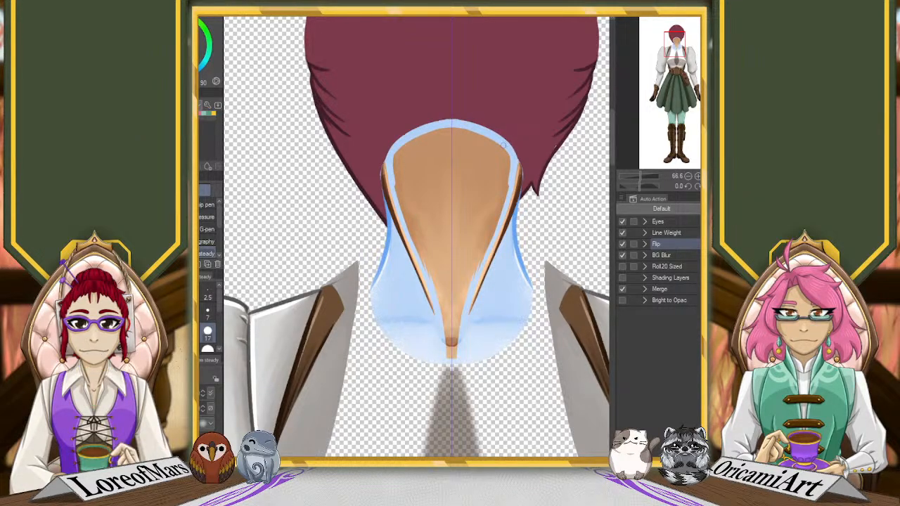
click(207, 348)
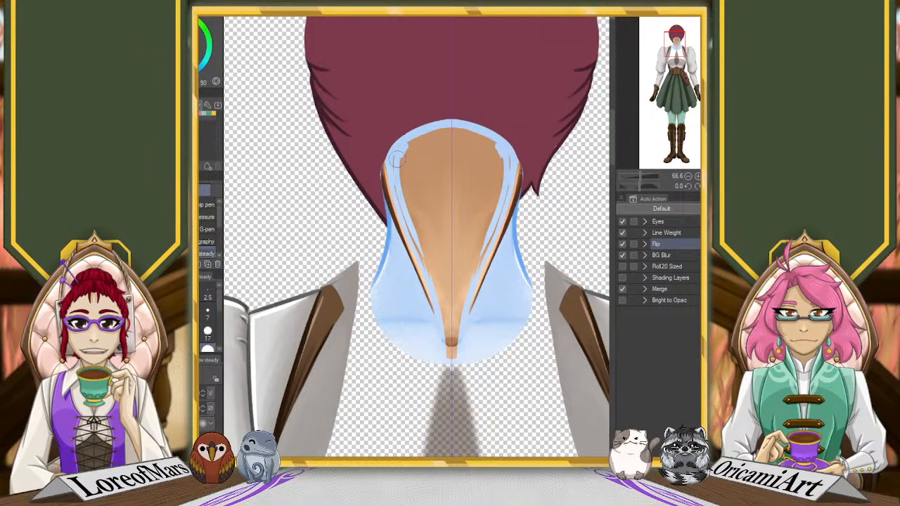
drag(397, 160, 431, 260)
mouse_move(409, 135)
mouse_down()
mouse_move(400, 177)
mouse_move(430, 285)
mouse_up()
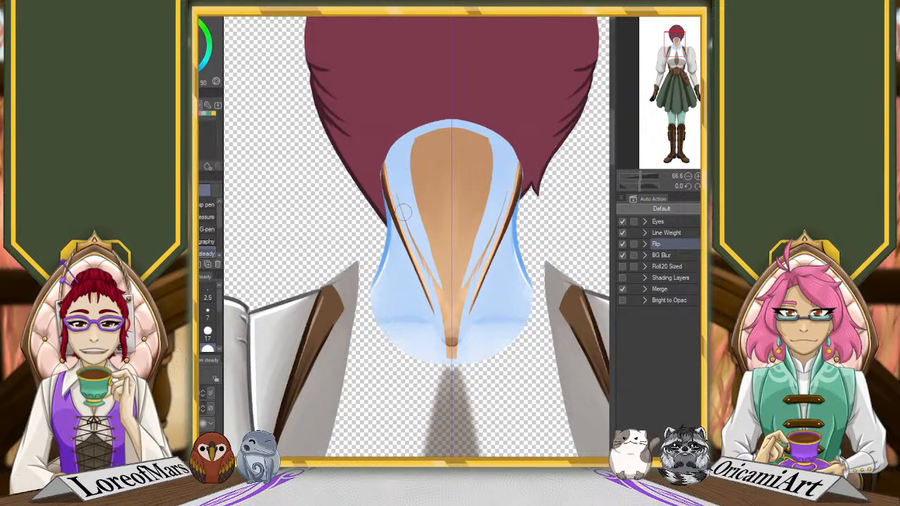
drag(402, 211, 449, 348)
mouse_move(450, 310)
mouse_down()
mouse_move(421, 219)
mouse_move(418, 127)
mouse_move(442, 115)
mouse_move(432, 208)
mouse_move(448, 291)
mouse_move(430, 193)
mouse_move(458, 110)
mouse_move(446, 268)
mouse_move(438, 175)
mouse_move(433, 183)
mouse_move(456, 151)
mouse_move(454, 245)
mouse_up()
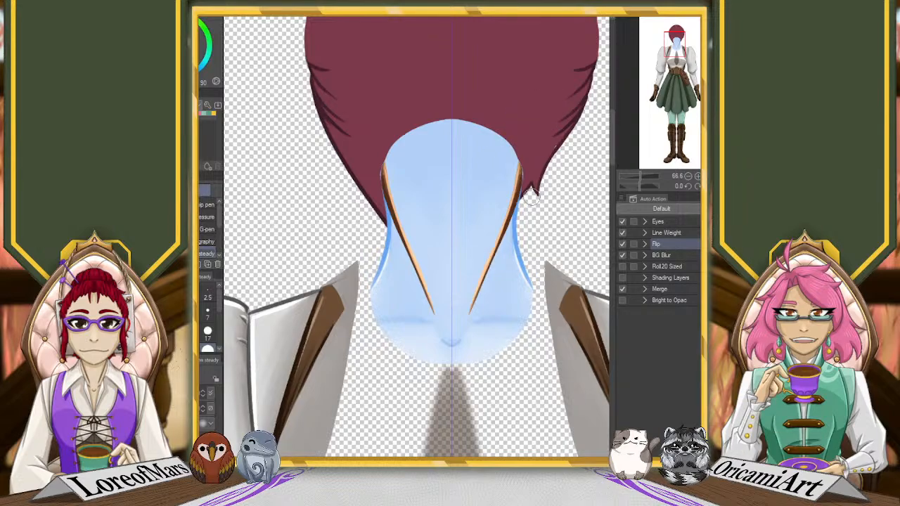
Step: Pick the brown shadow colour from the tendon lines and paint shadows along their outer sides on both halves of the neck
alt+click(386, 189)
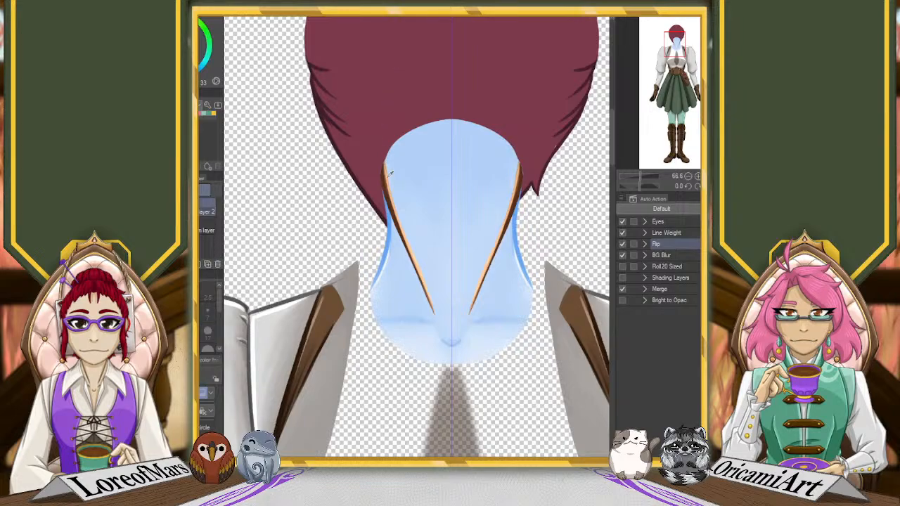
alt+click(385, 185)
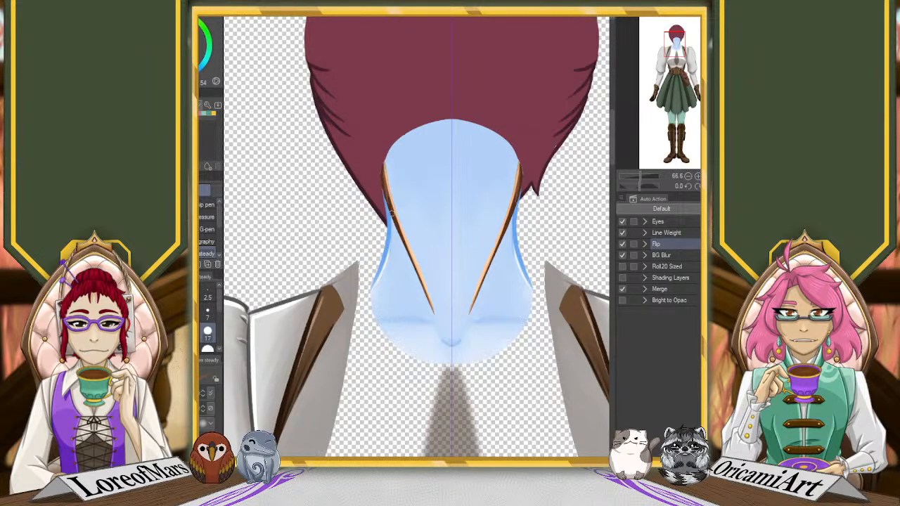
key(j)
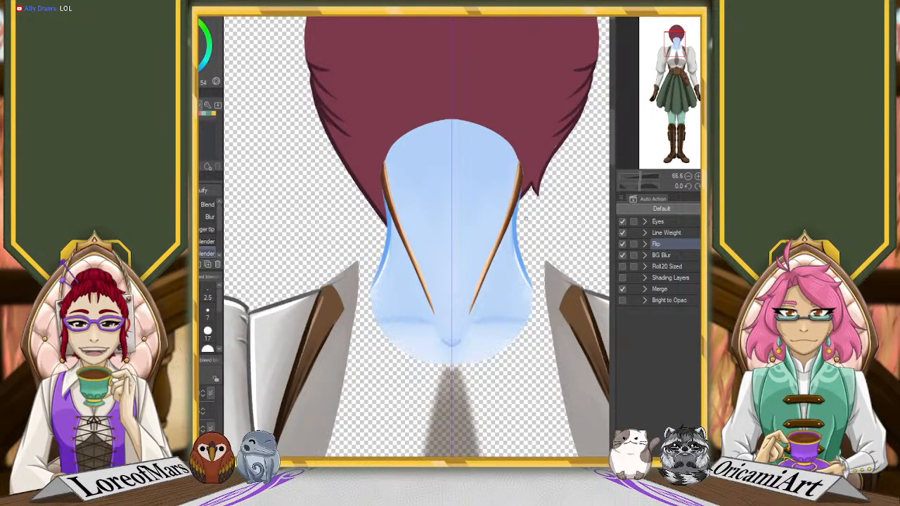
alt+click(509, 215)
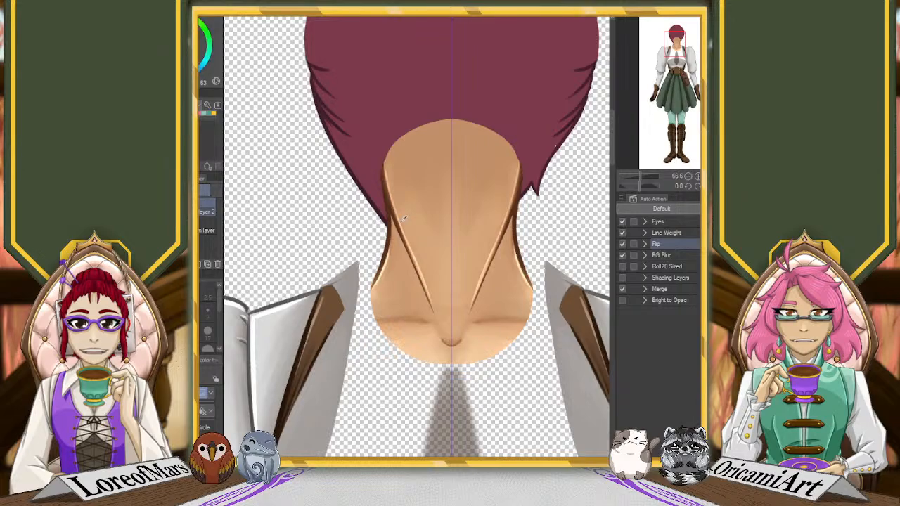
key(p)
drag(387, 204, 401, 253)
drag(392, 219, 432, 312)
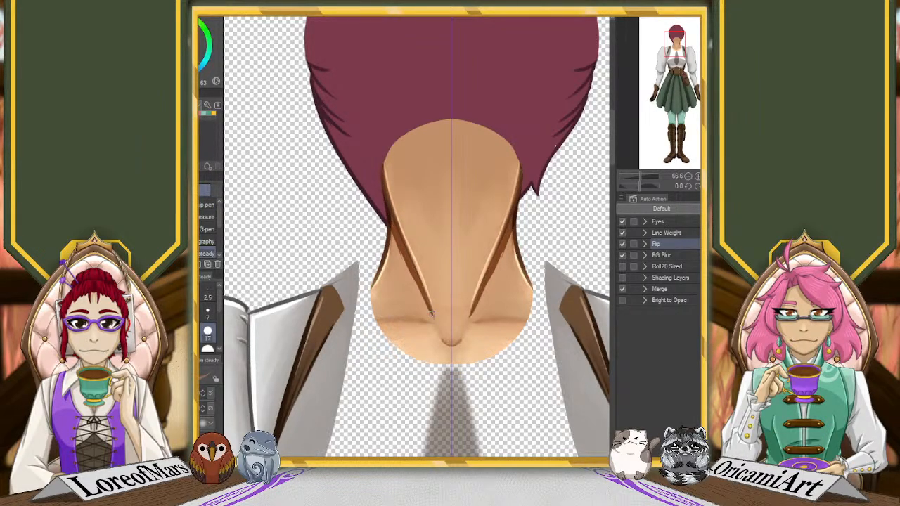
drag(402, 253, 424, 301)
drag(389, 225, 424, 305)
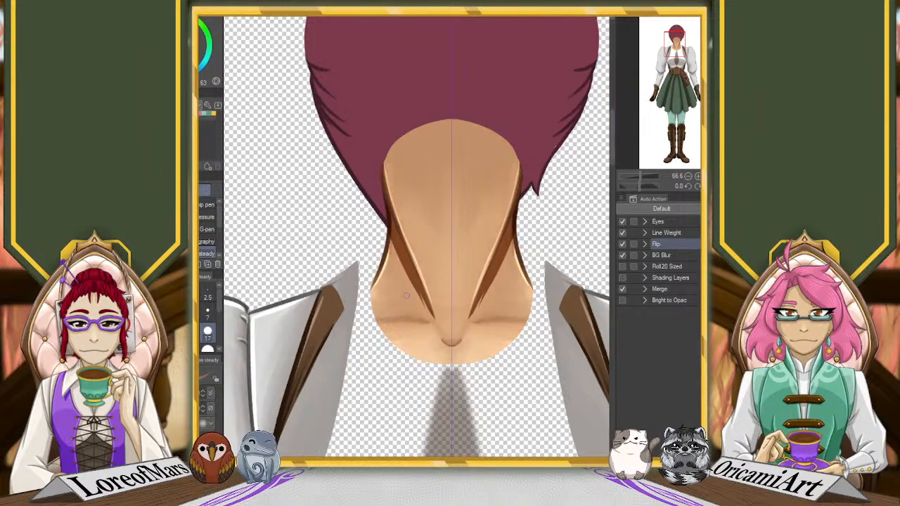
Step: Blend the brown tendon shadows outward into the skin on the sides of the neck
key(j)
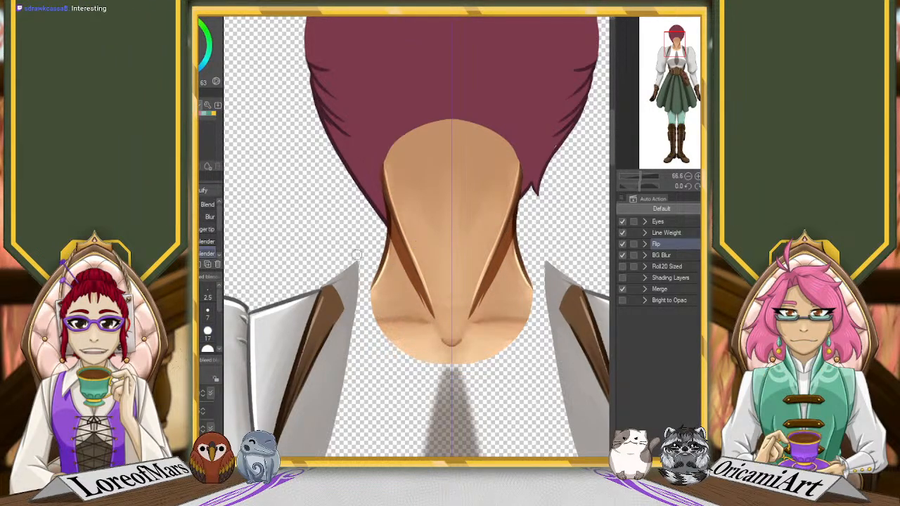
drag(493, 275, 470, 318)
mouse_move(509, 247)
mouse_down()
mouse_move(472, 317)
mouse_move(522, 222)
mouse_move(479, 308)
mouse_up()
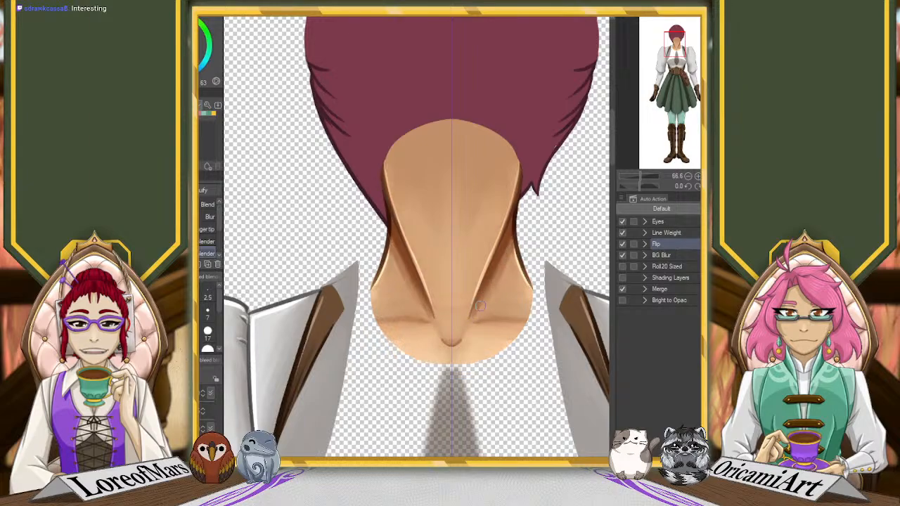
mouse_move(517, 235)
mouse_down()
mouse_move(485, 285)
mouse_move(511, 271)
mouse_move(496, 272)
mouse_move(482, 320)
mouse_up()
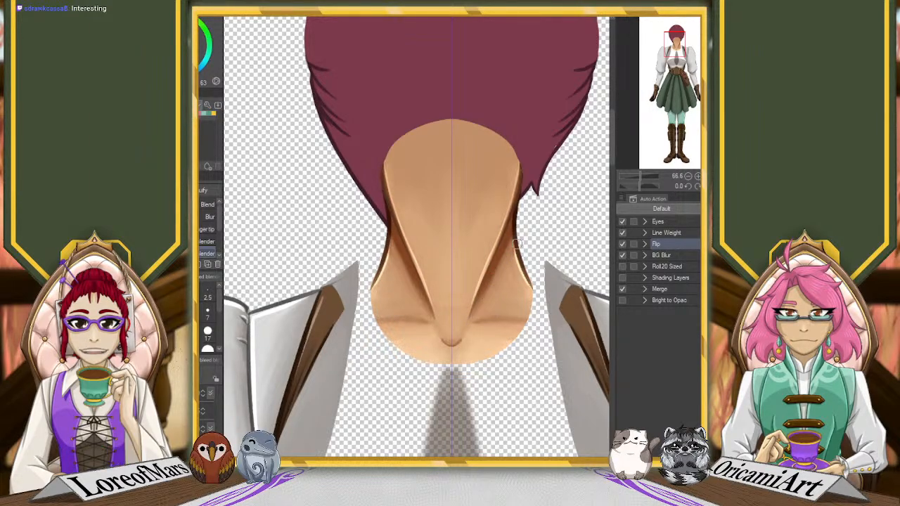
drag(515, 230, 483, 303)
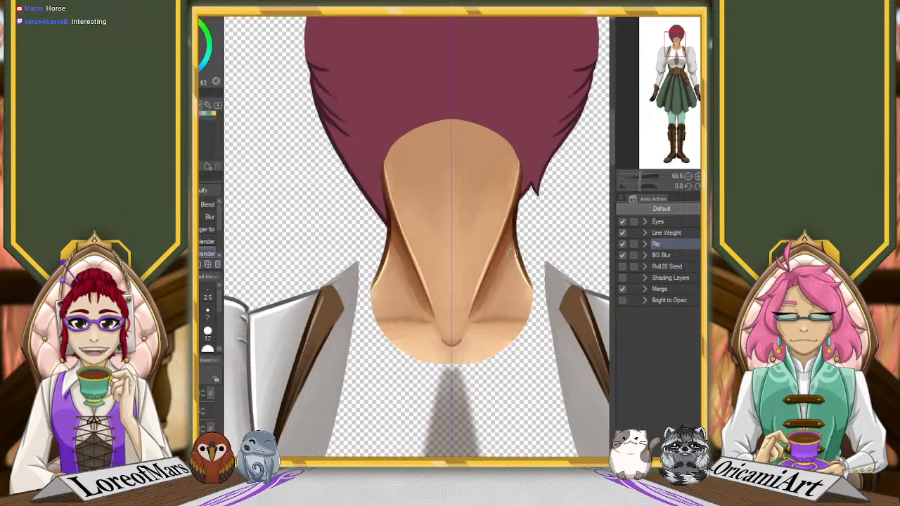
drag(514, 243, 492, 283)
drag(518, 220, 486, 293)
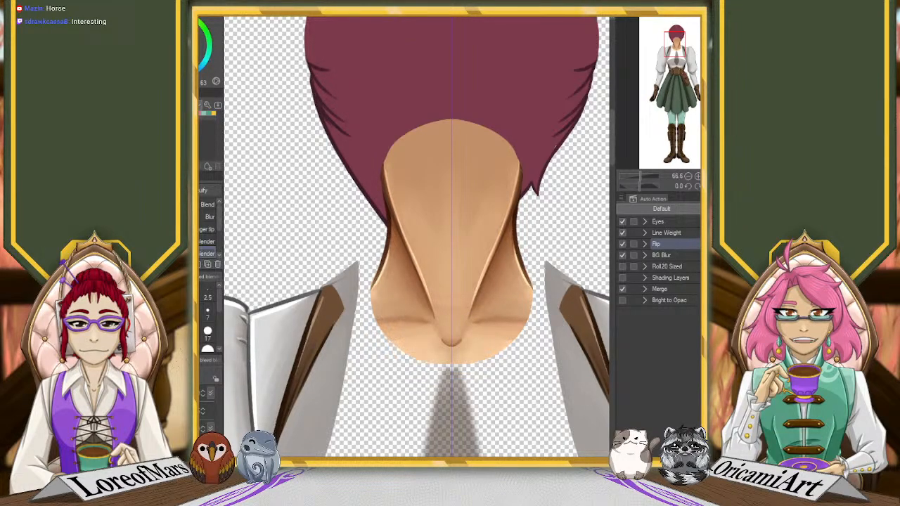
Step: Bring the character's hidden face, front hair, collar and shirt layers back into view over the neck
drag(641, 177, 638, 177)
drag(678, 56, 676, 47)
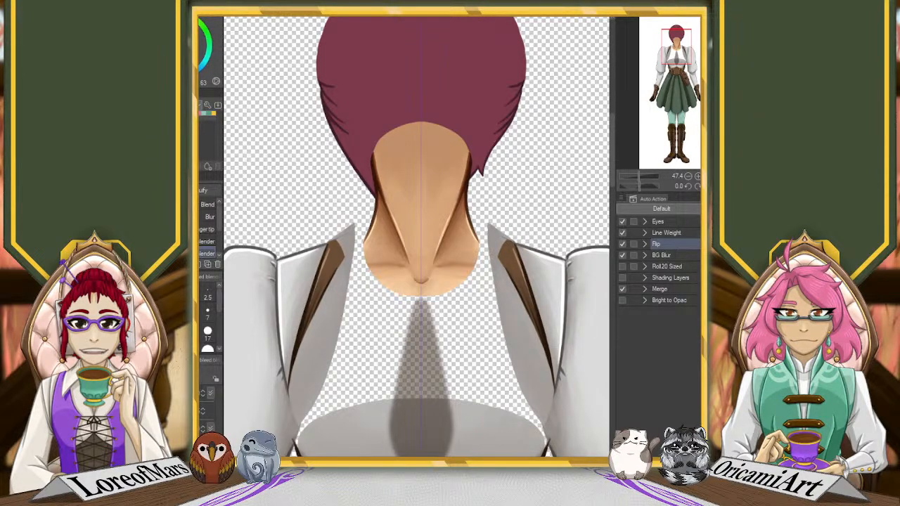
key(ctrl+z)
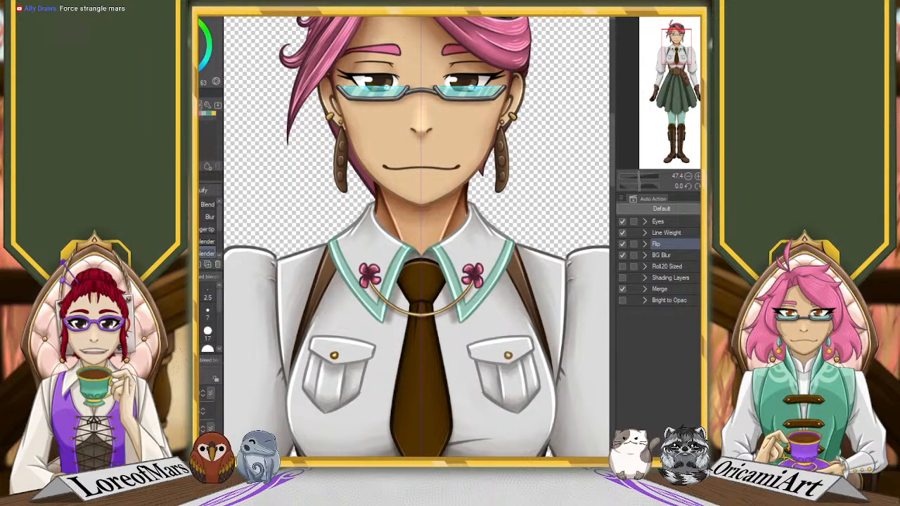
Step: Check the upper body with the full hair and ponytail shown, and save the illustration
key(ctrl+z)
drag(649, 182, 634, 179)
key(ctrl+y)
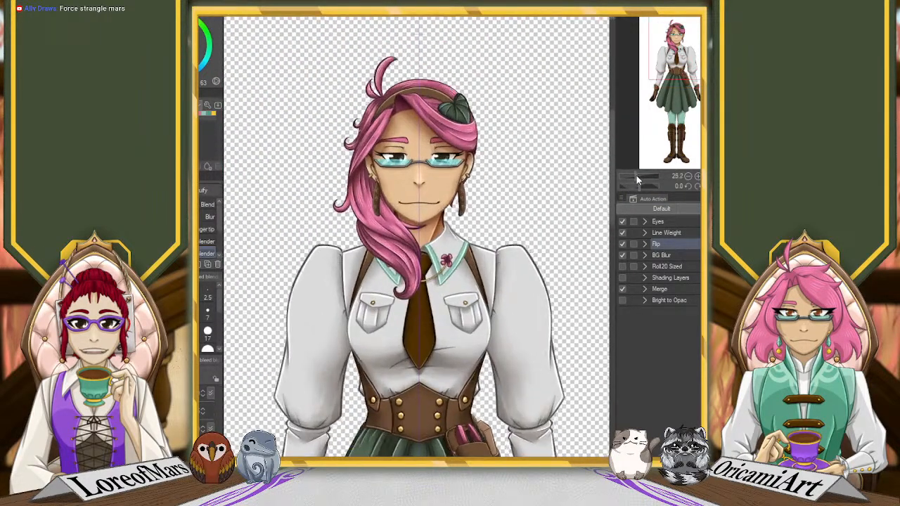
key(ctrl+z)
drag(635, 181, 634, 180)
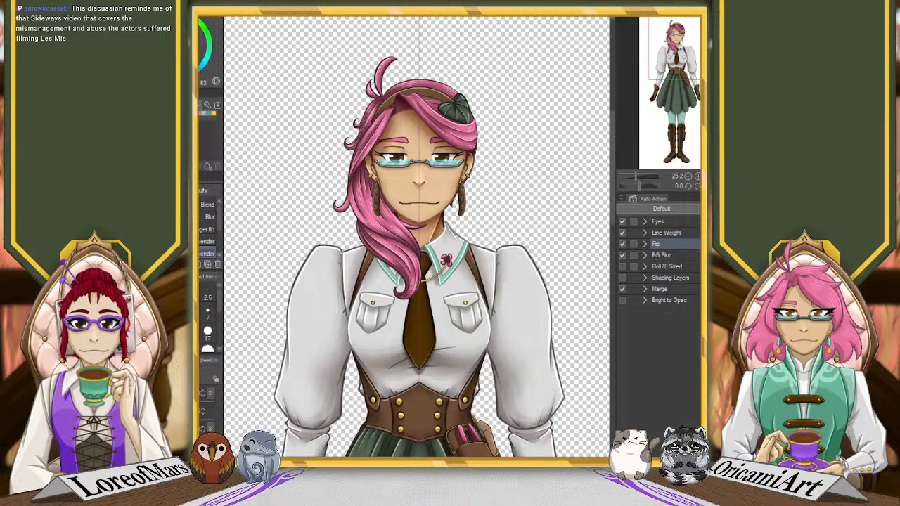
key(ctrl+s)
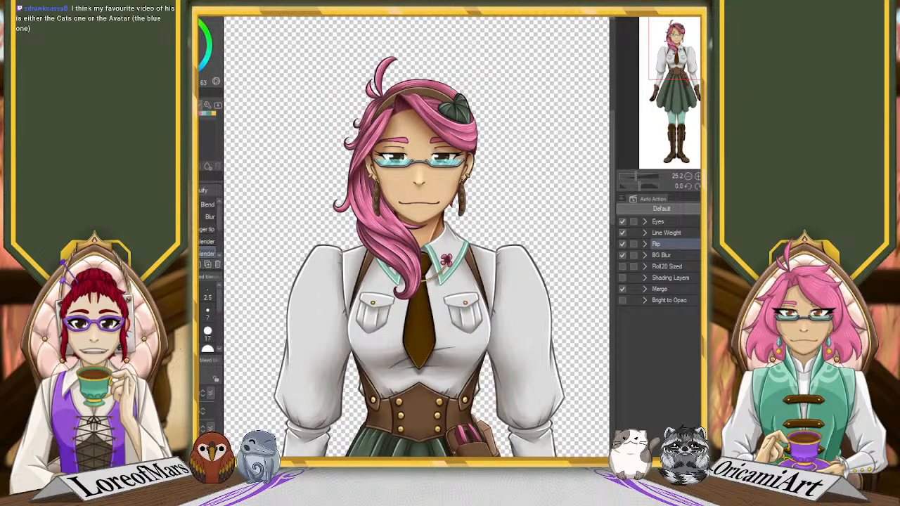
key(ctrl+s)
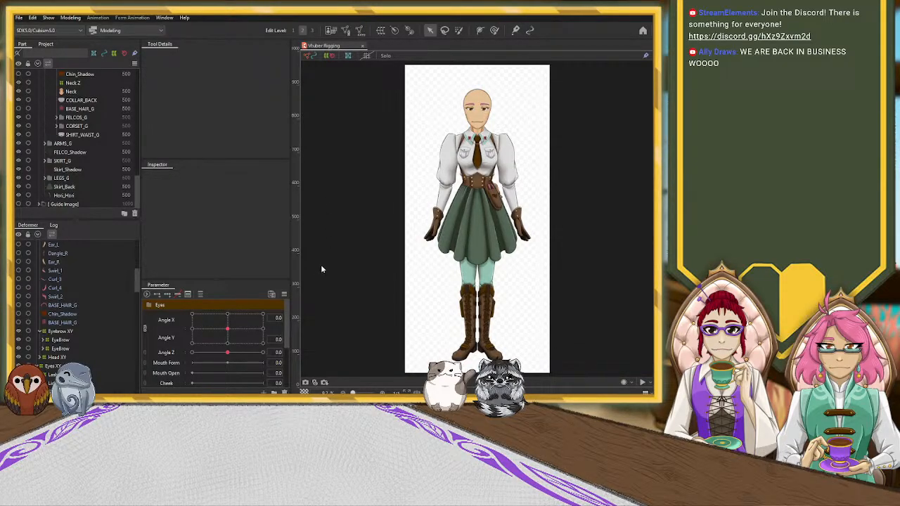
Step: In Live2D Cubism Editor, move the imported Nose_Line part into the rigged model's FACE_G folder, directly below NOSE_G
key(t)
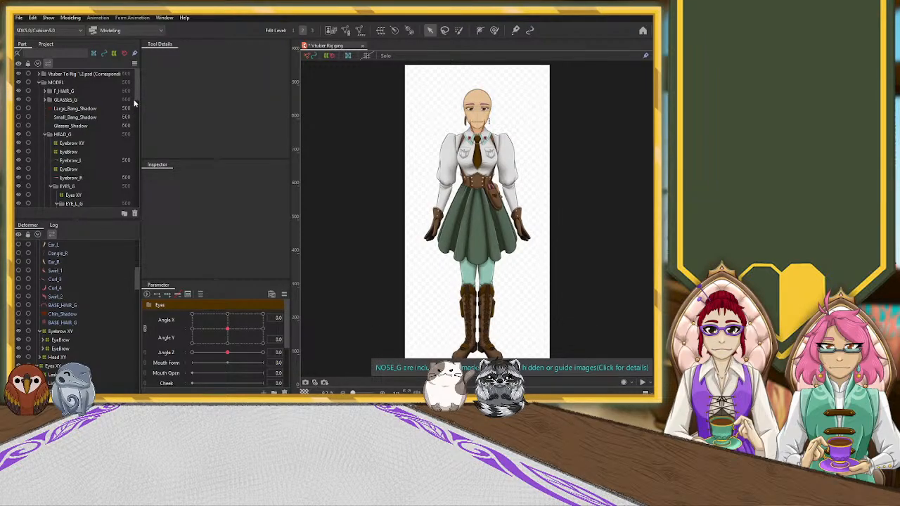
mouse_move(137, 90)
mouse_down()
mouse_move(127, 200)
mouse_move(142, 84)
mouse_up()
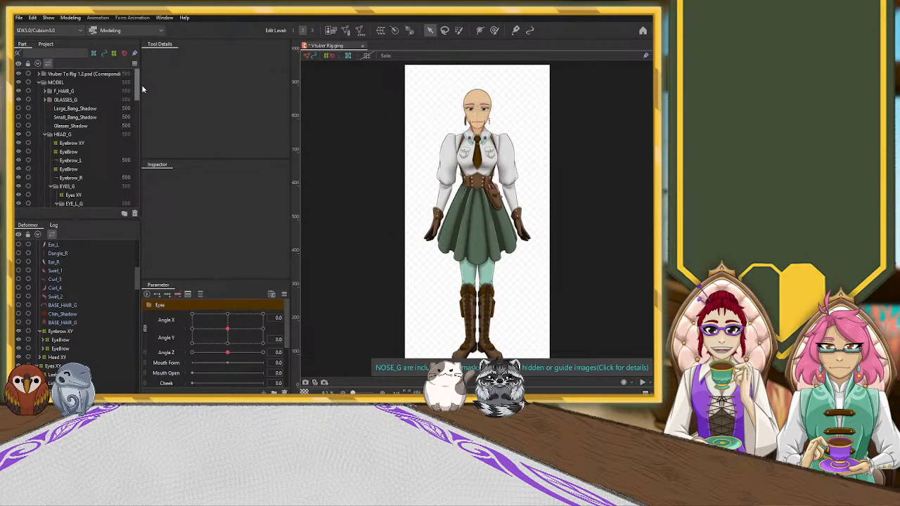
click(44, 83)
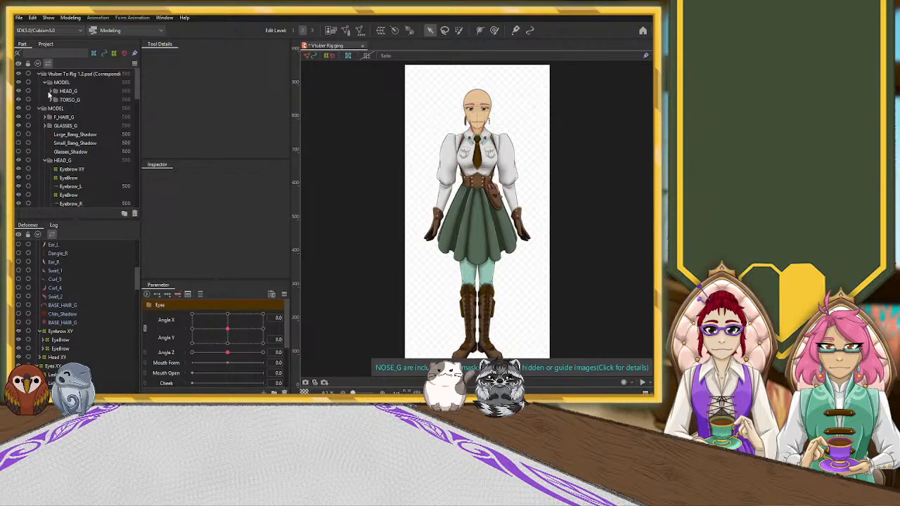
click(53, 91)
click(50, 91)
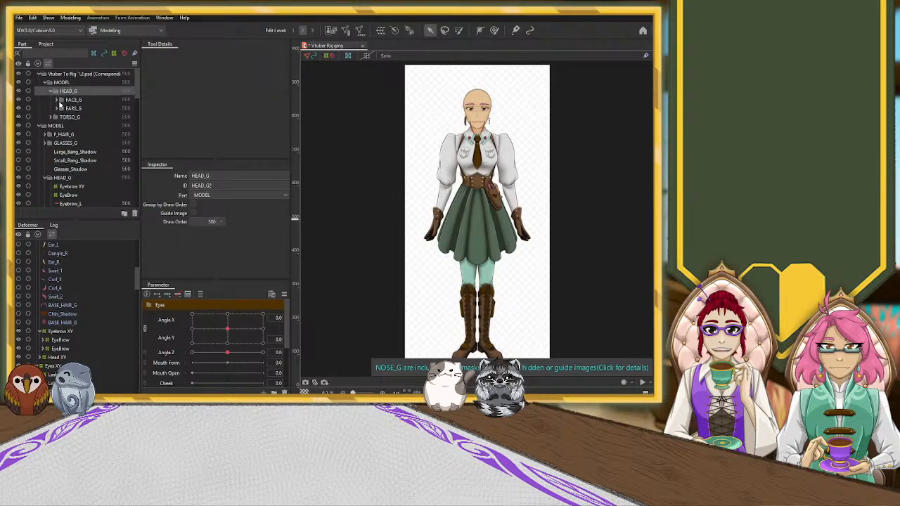
click(56, 99)
click(68, 109)
scroll(82, 113, down, 1)
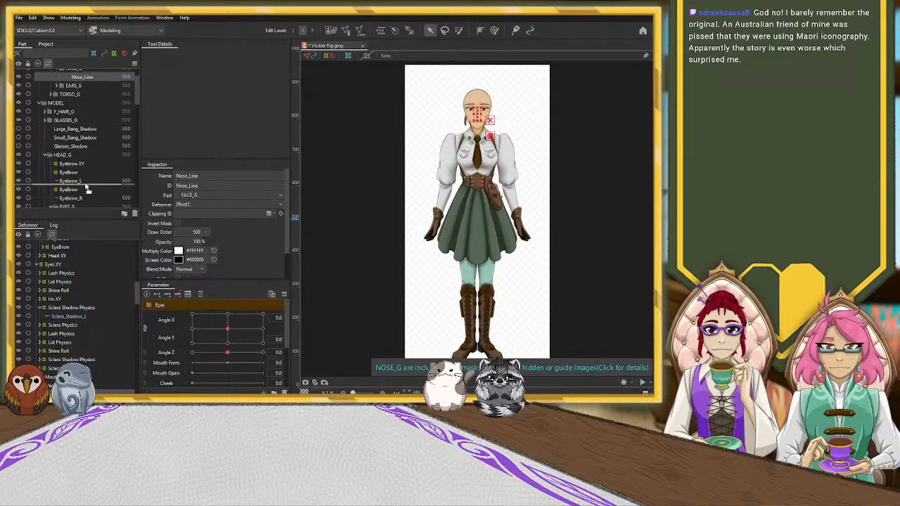
scroll(83, 205, down, 1)
scroll(83, 206, down, 4)
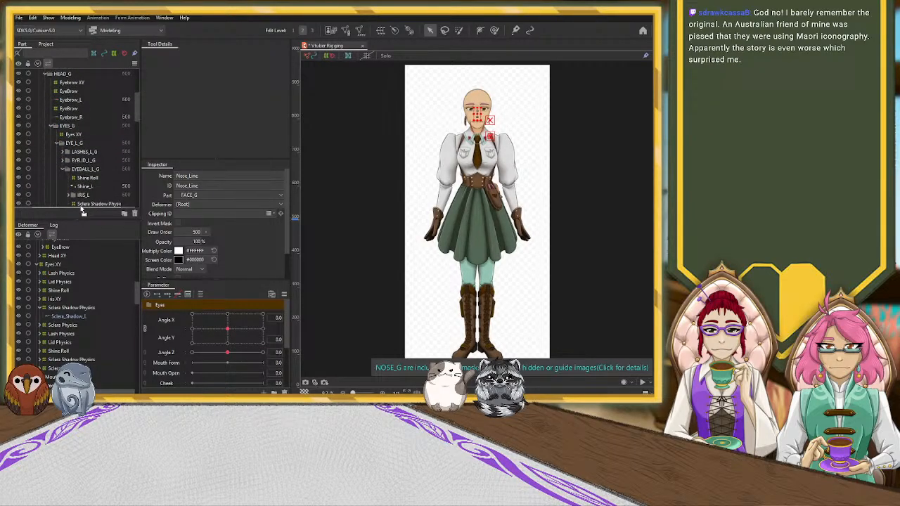
scroll(83, 190, down, 3)
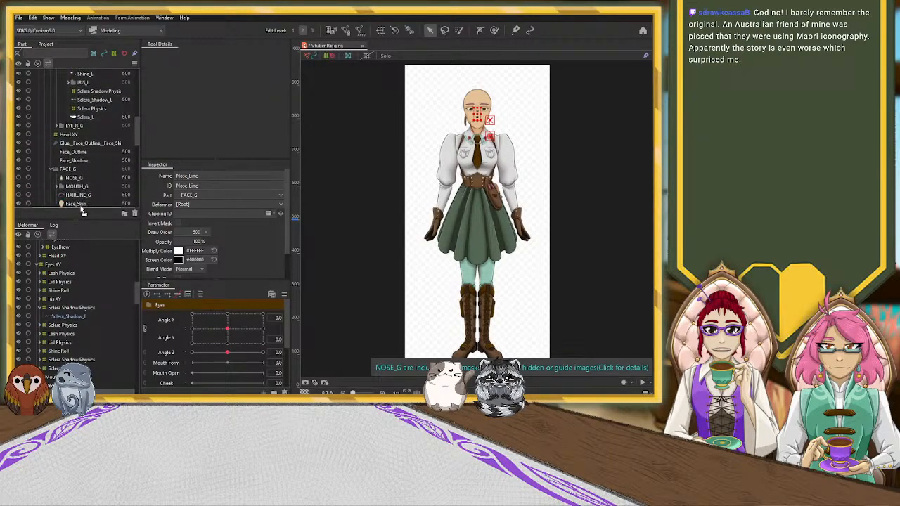
drag(83, 176, 83, 176)
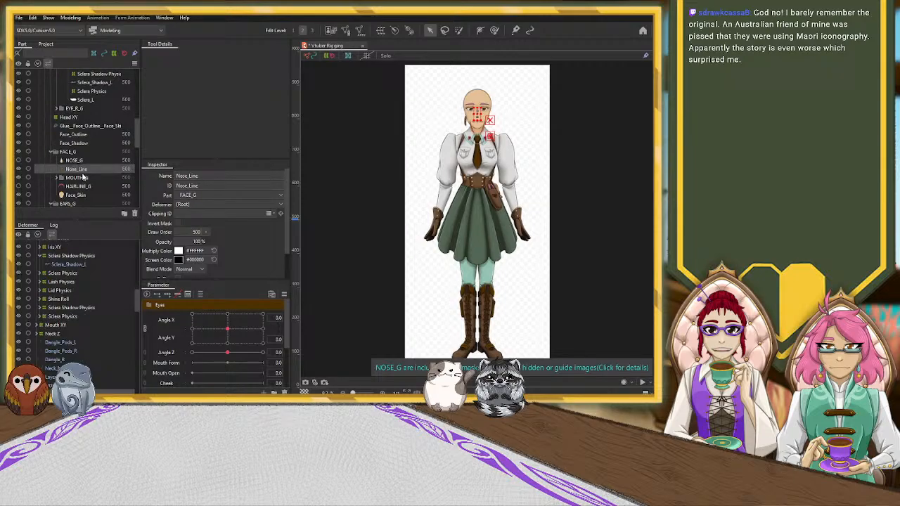
click(522, 129)
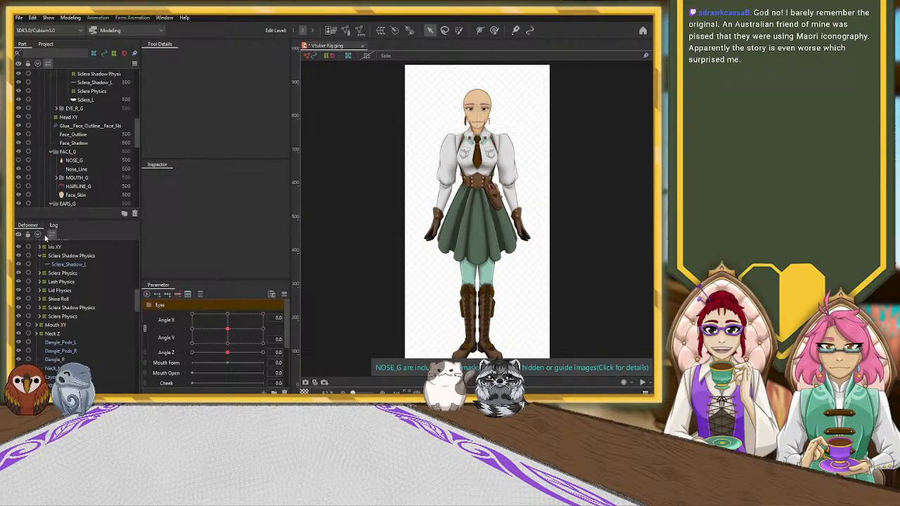
Step: Make all model parts visible, collapse the top-level part folders and hide the Guide Image
scroll(36, 242, up, 3)
click(17, 236)
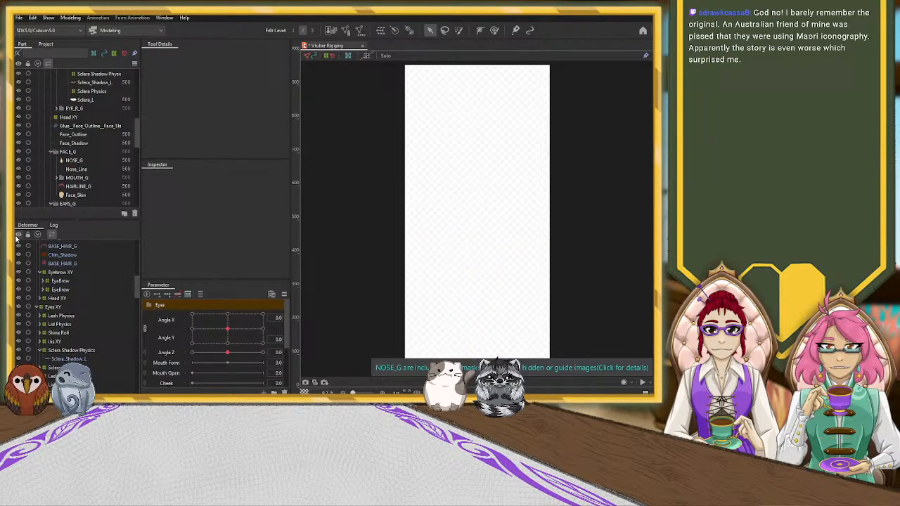
click(17, 237)
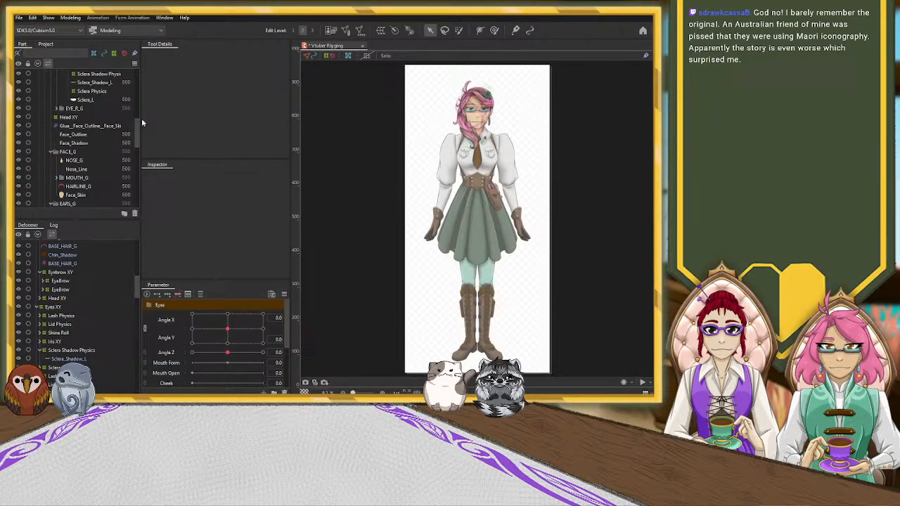
drag(139, 123, 140, 63)
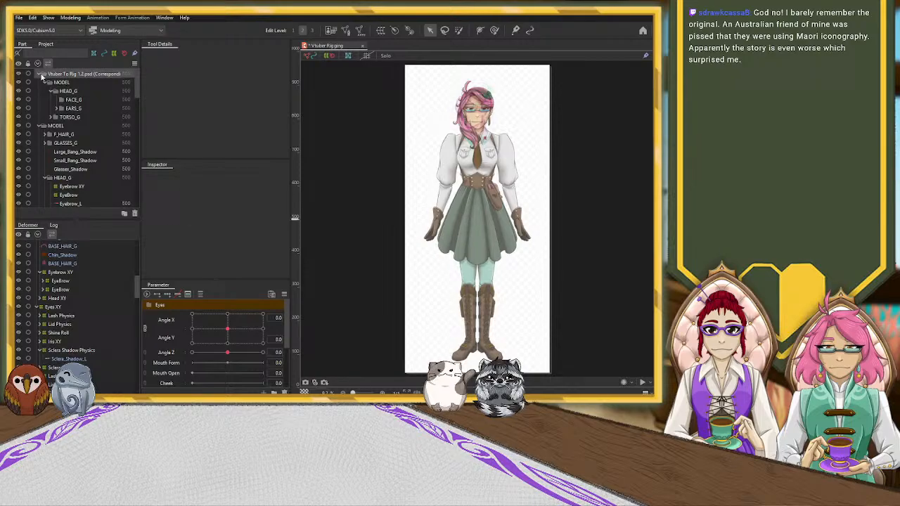
click(41, 75)
click(39, 74)
click(39, 82)
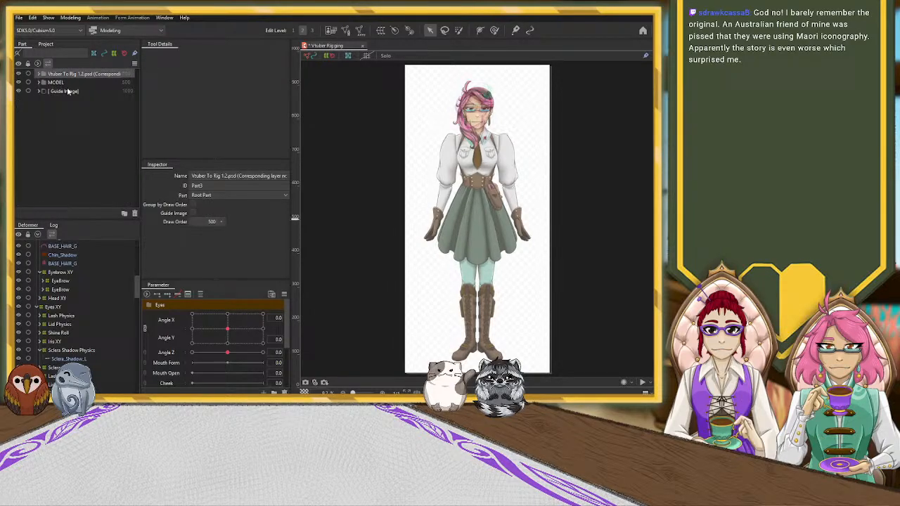
click(19, 91)
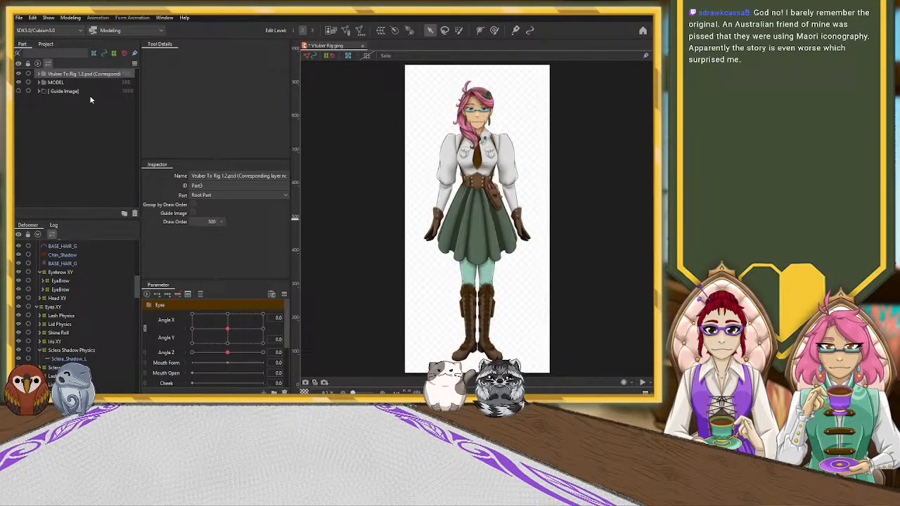
Step: Move the imported Dangle_Pods_L, Dangle_Pods_R and Dangle_R parts into the rigged model's EARS_G folder, below Ear_L
click(39, 82)
click(53, 90)
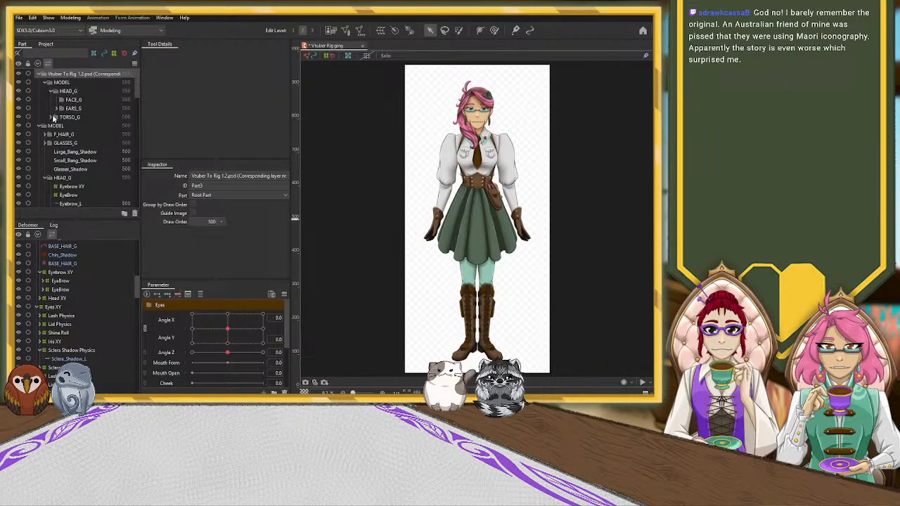
click(57, 108)
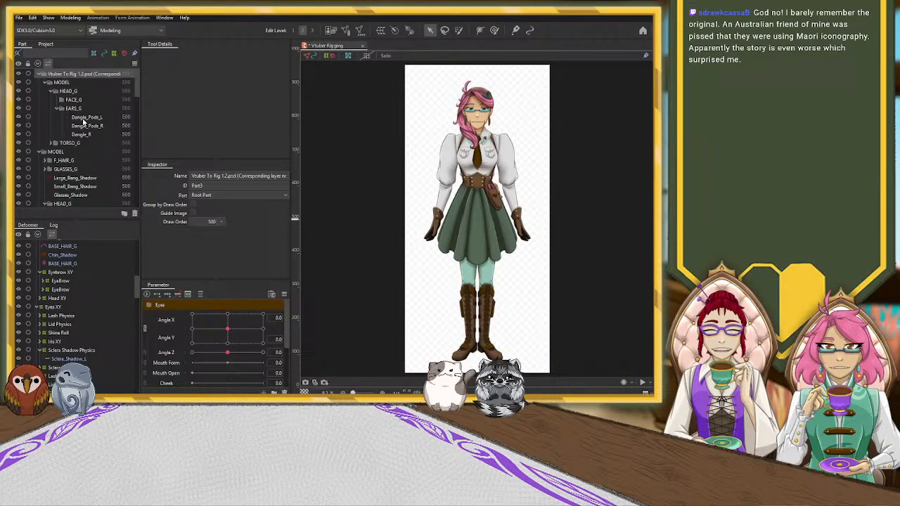
click(84, 117)
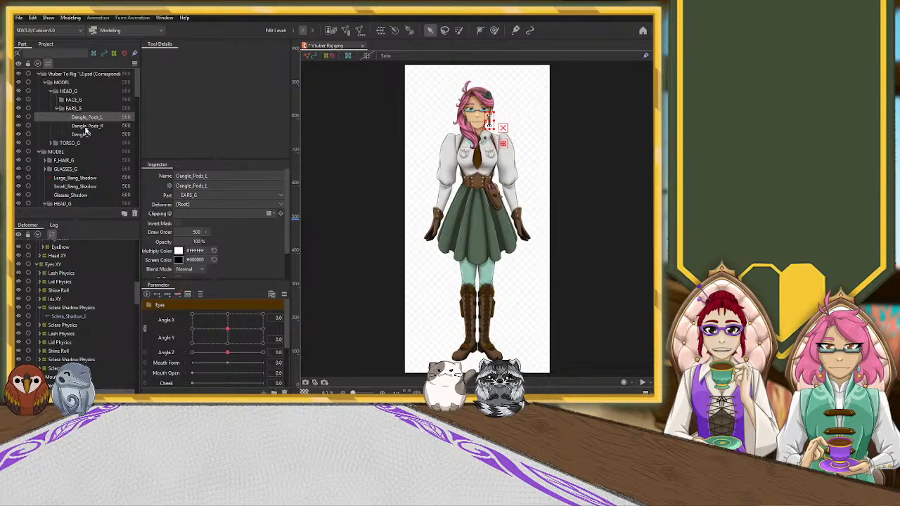
shift+click(83, 134)
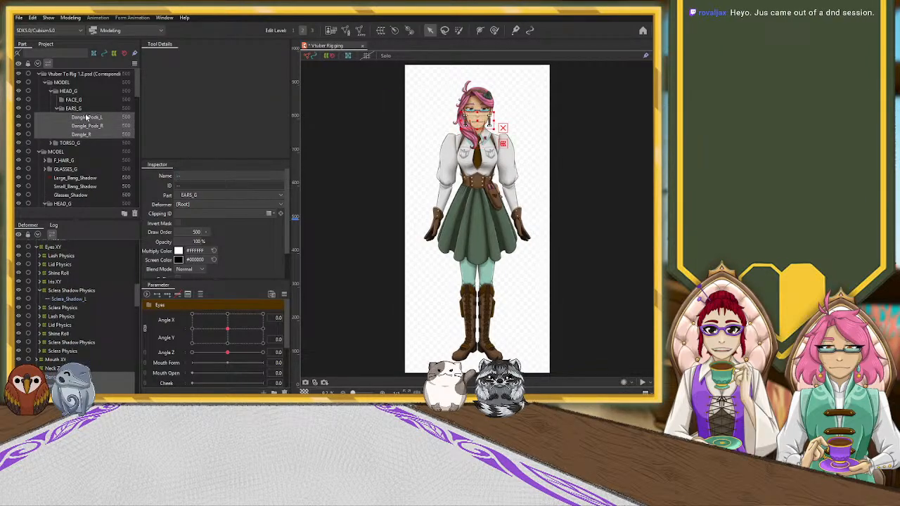
scroll(93, 138, down, 1)
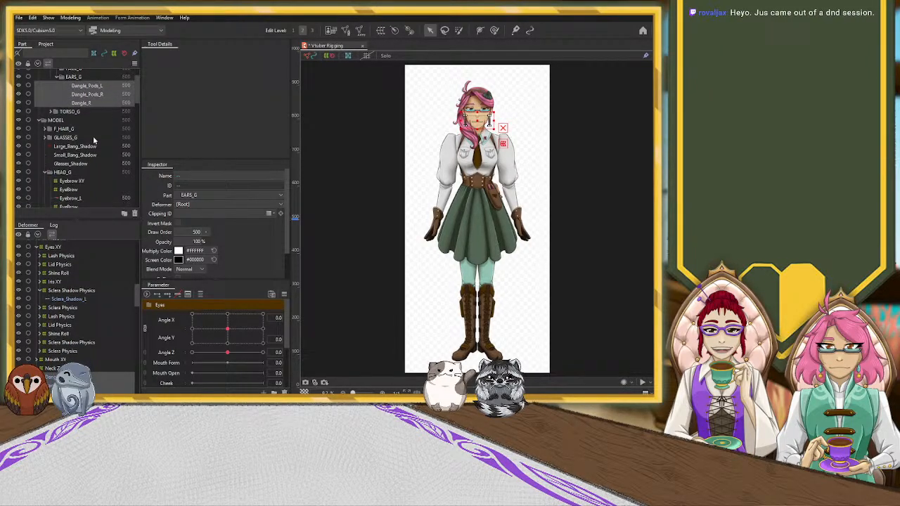
click(91, 103)
drag(88, 118, 82, 161)
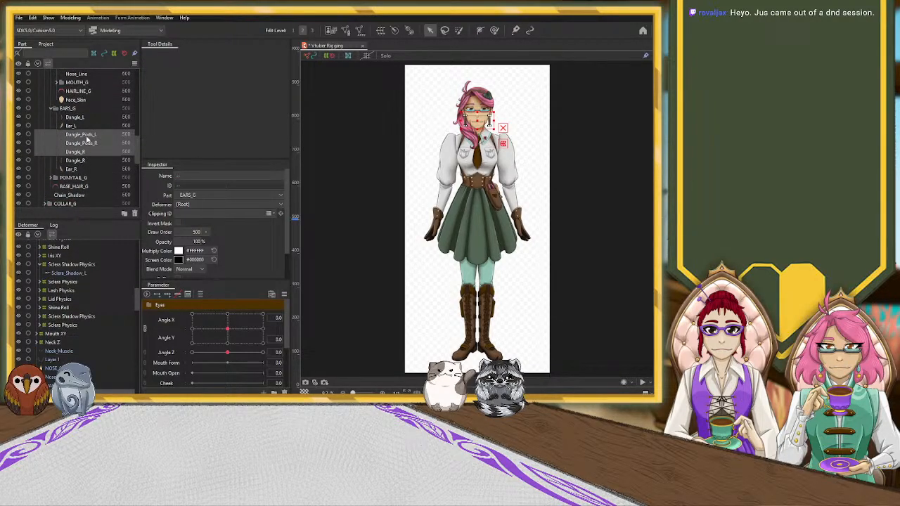
Step: Compare the two Dangle_R parts in EARS_G by selecting each one and toggling their visibility
click(77, 153)
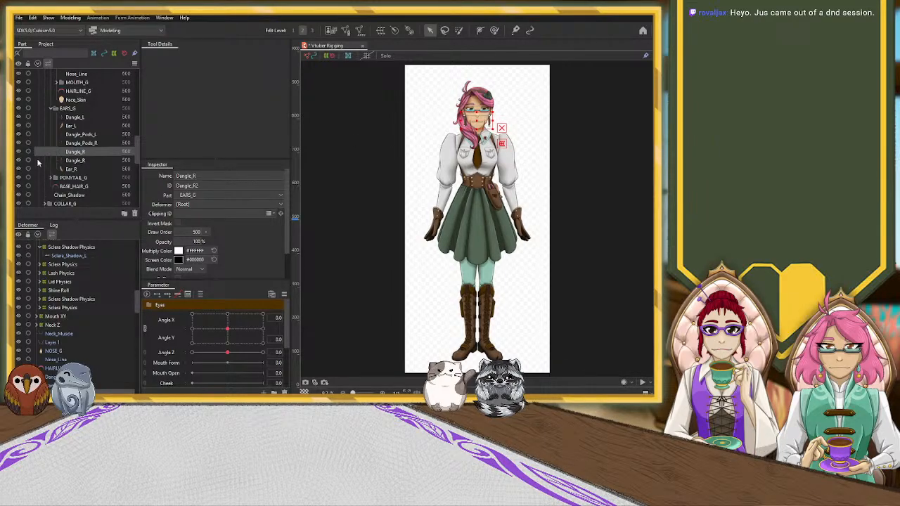
click(19, 161)
click(19, 153)
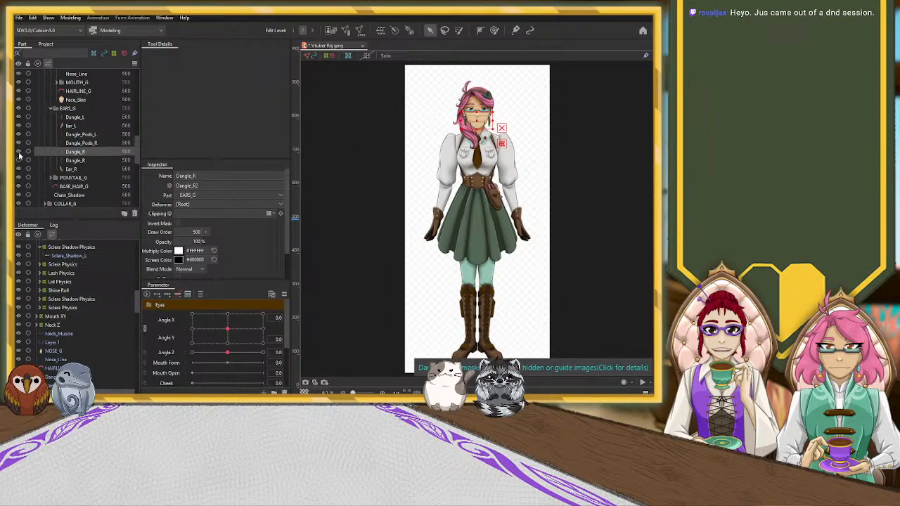
click(75, 161)
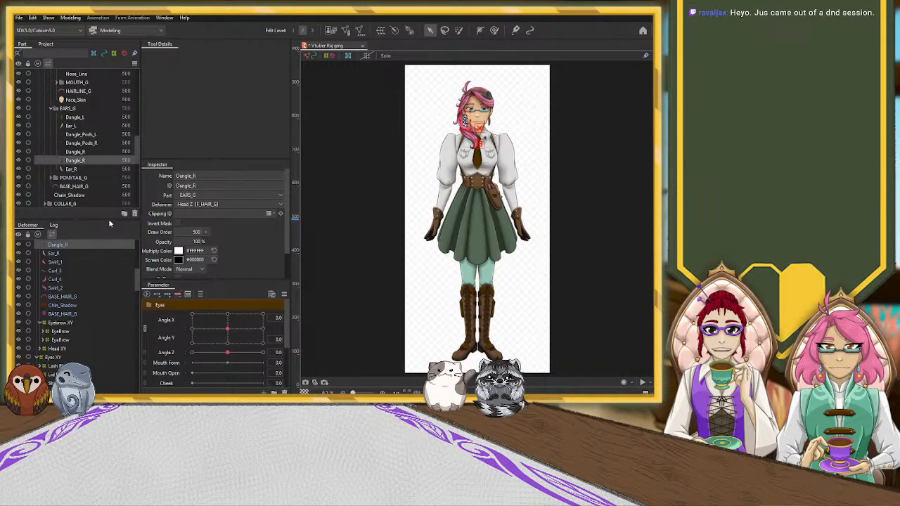
ctrl+click(76, 153)
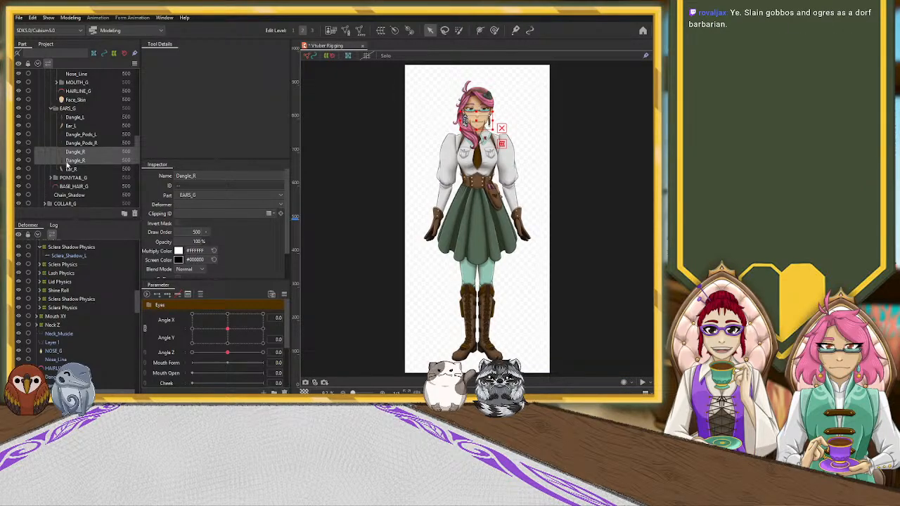
click(76, 161)
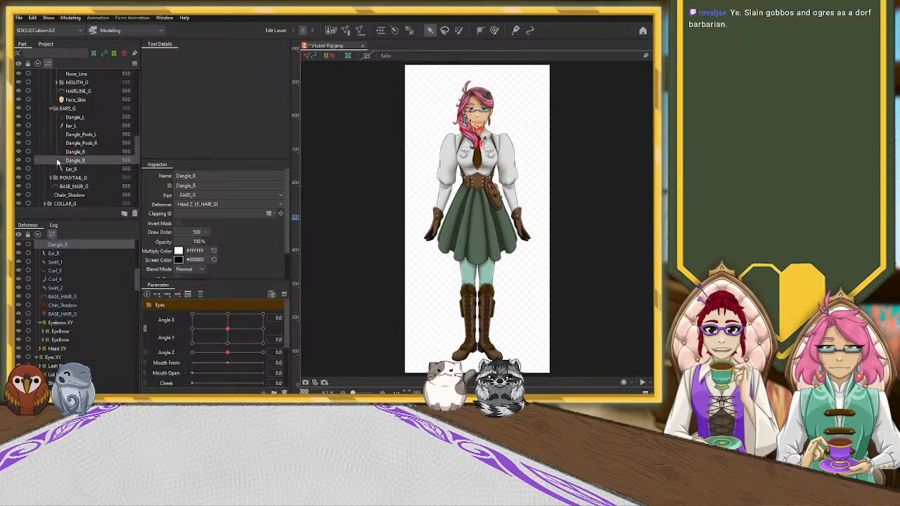
scroll(77, 156, up, 2)
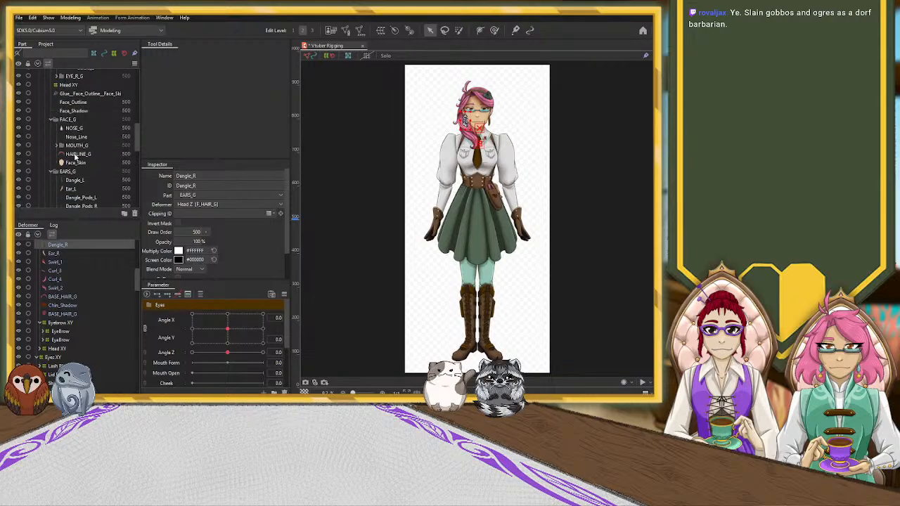
click(69, 184)
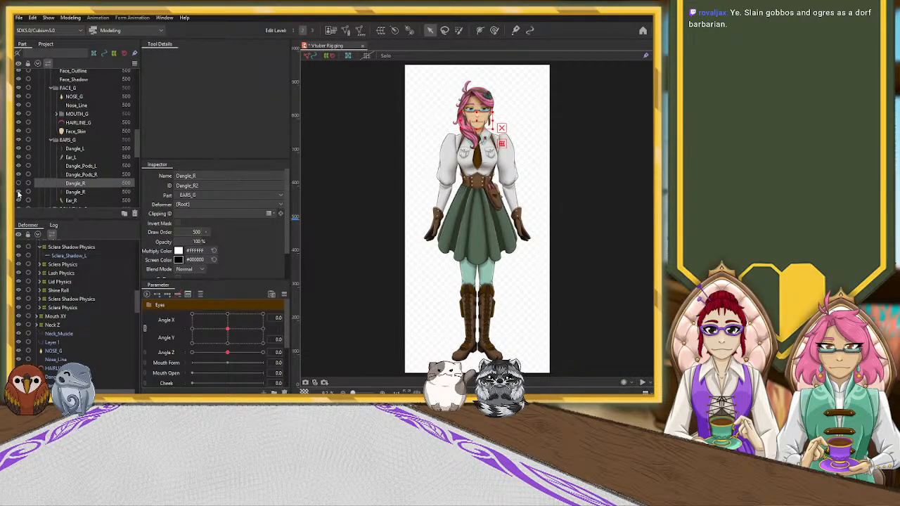
click(18, 182)
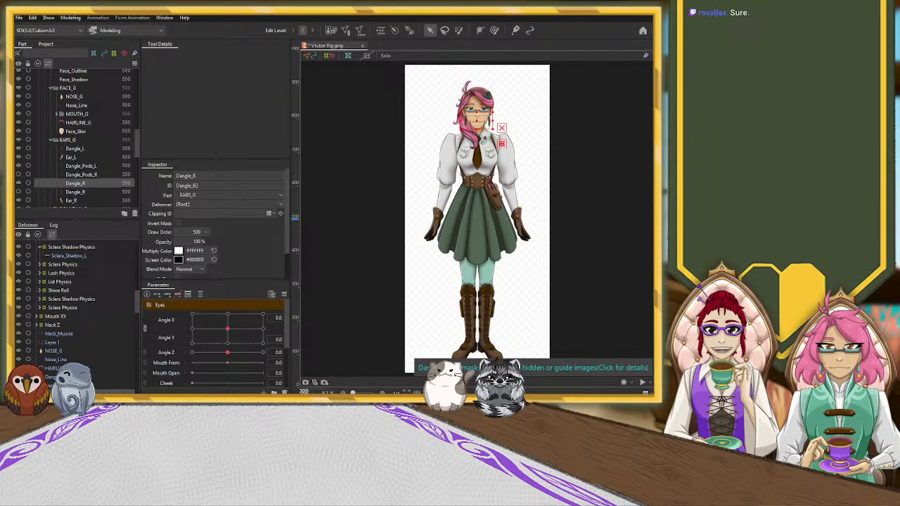
Step: Expand the Vtuber To Rig 1.1 model images in the project and look through the list for the earring images
click(45, 43)
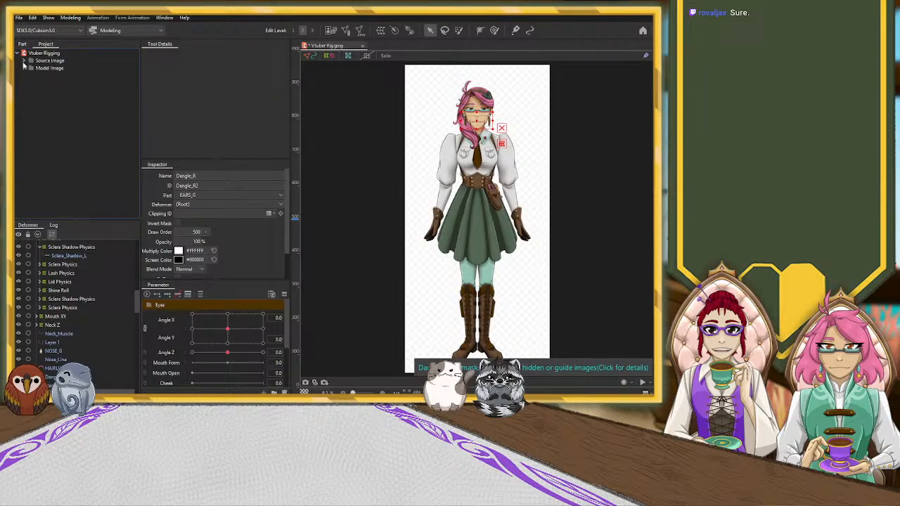
click(24, 67)
click(31, 84)
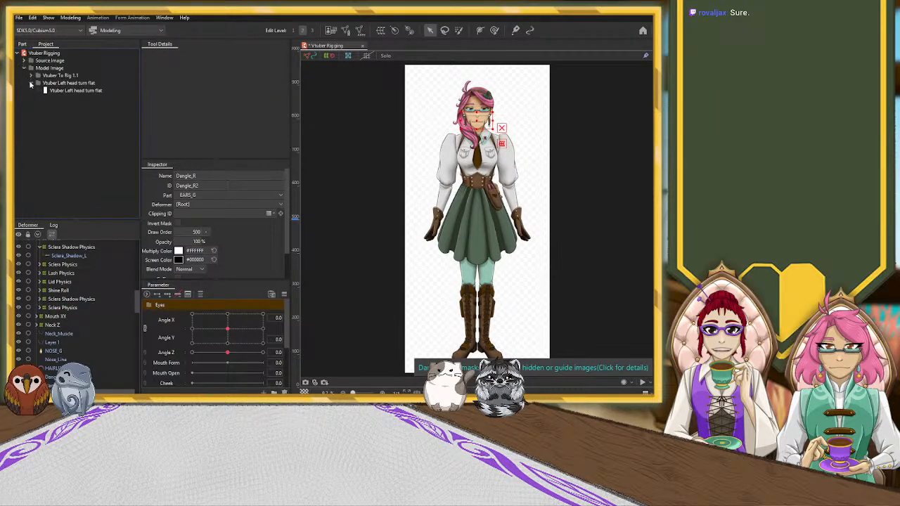
click(31, 75)
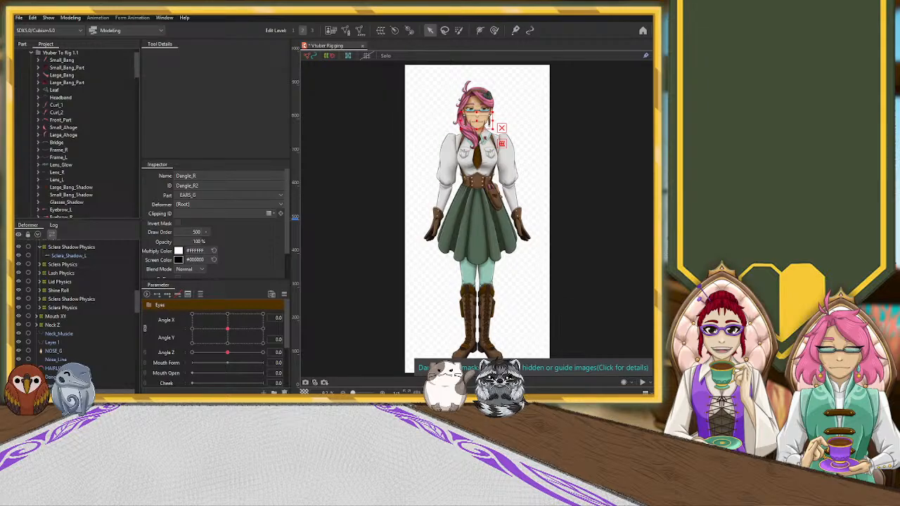
scroll(77, 134, down, 10)
scroll(77, 134, down, 10)
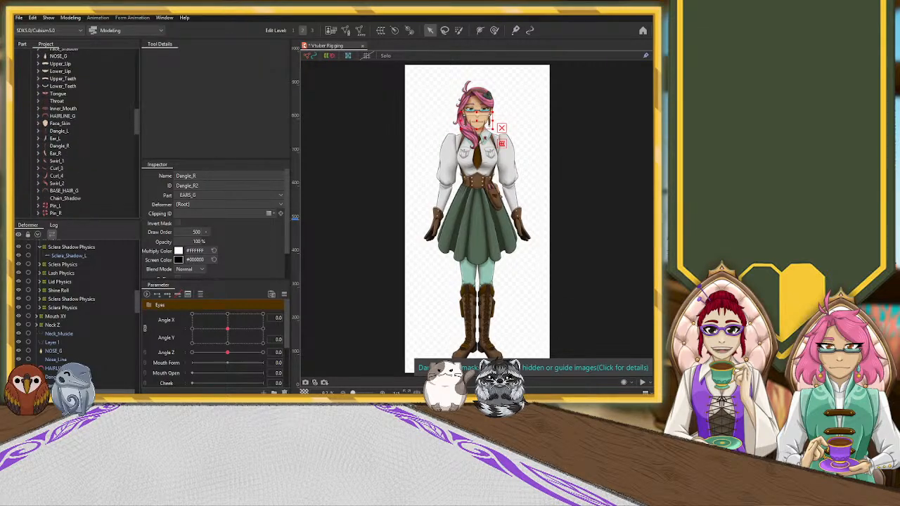
scroll(77, 133, up, 10)
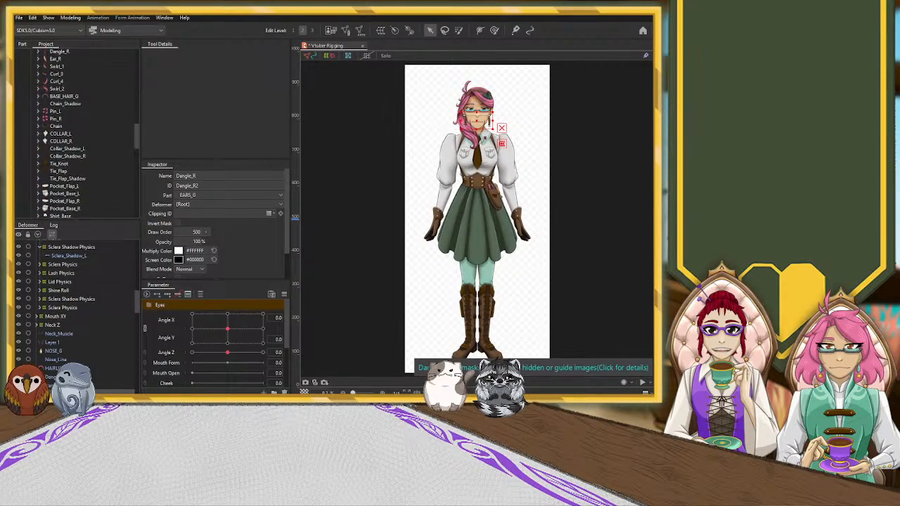
scroll(77, 133, up, 3)
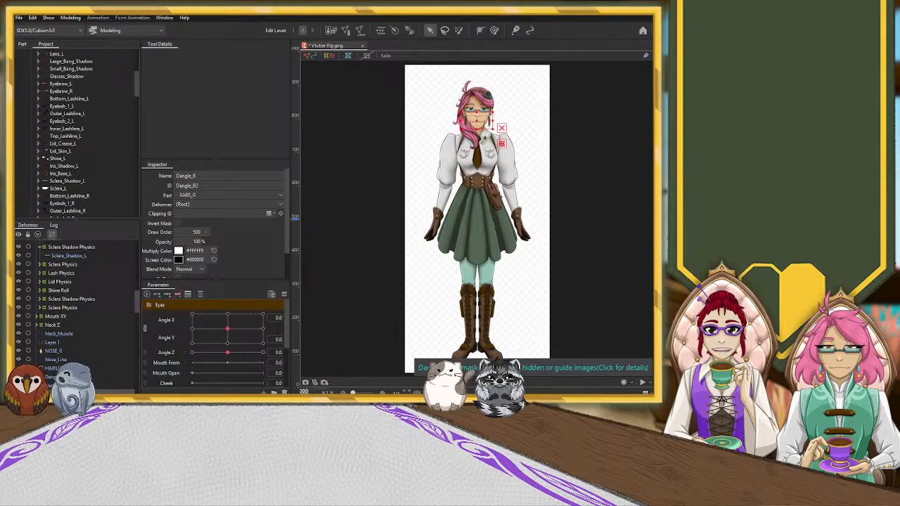
scroll(77, 133, up, 5)
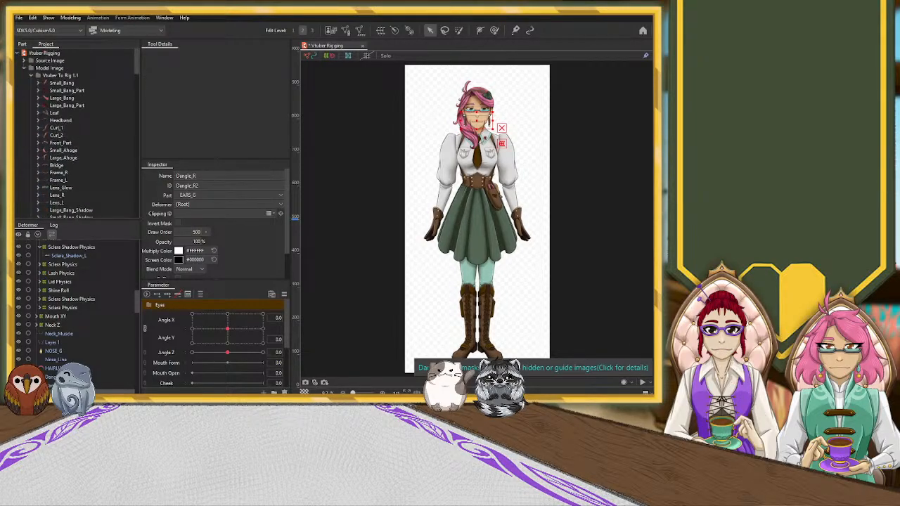
scroll(77, 134, down, 4)
scroll(77, 133, down, 8)
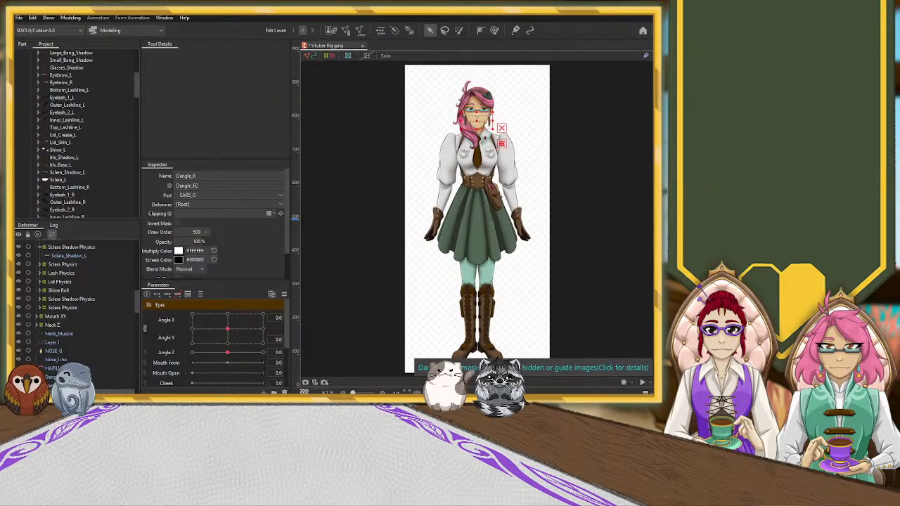
scroll(77, 134, down, 10)
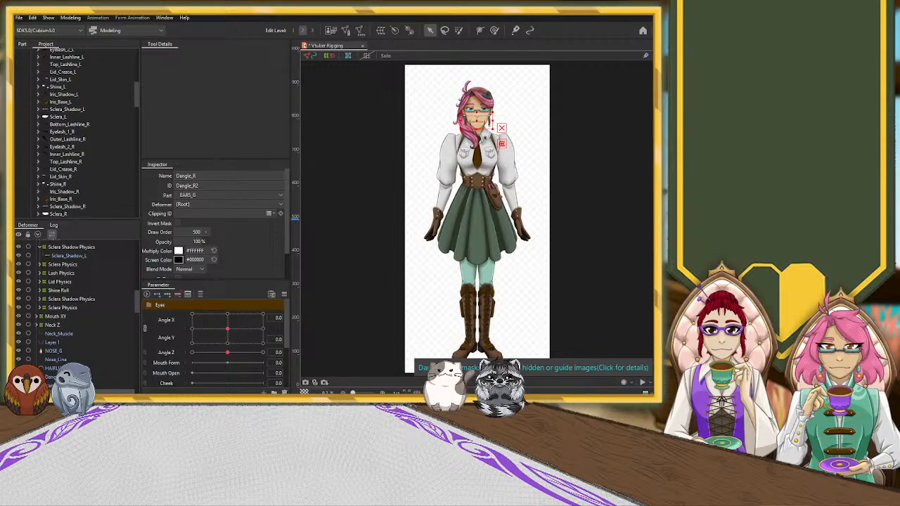
scroll(77, 133, down, 9)
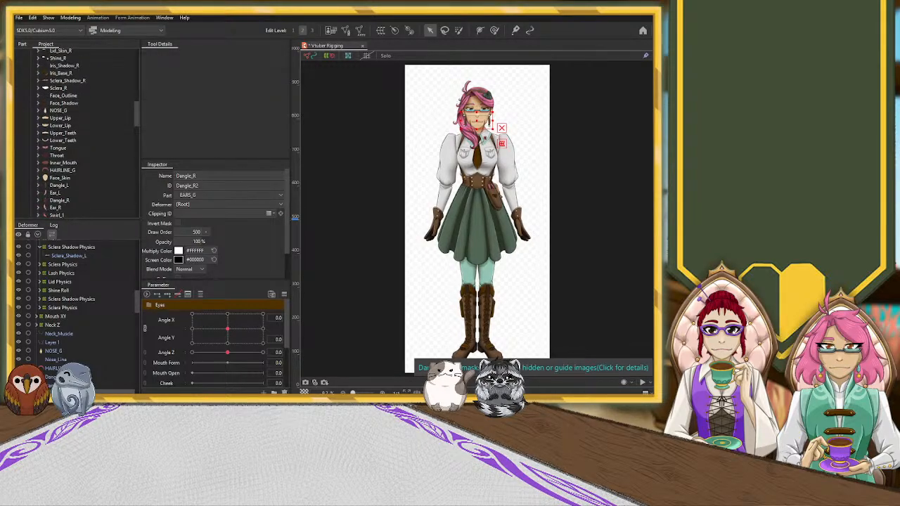
Step: Examine the original Dangle_L and Dangle_R model images and the source PSD linked to Dangle_R
click(60, 185)
scroll(63, 188, down, 3)
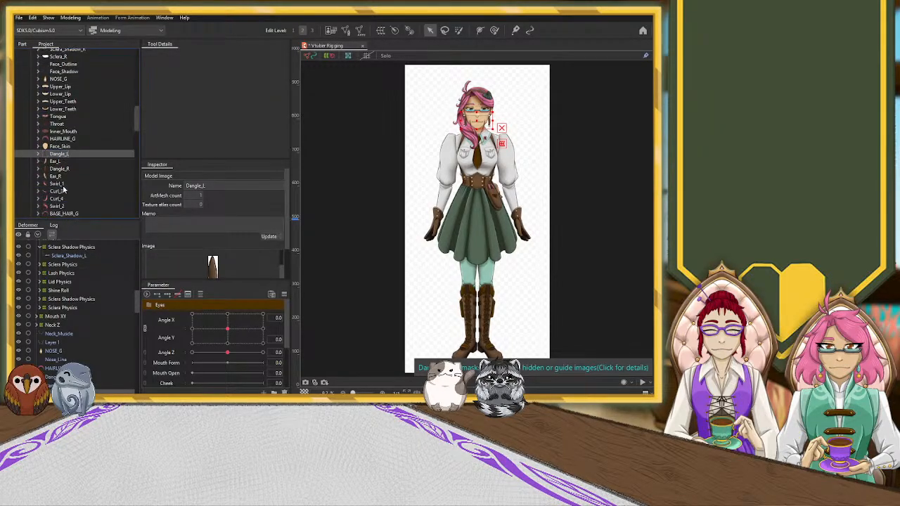
click(60, 170)
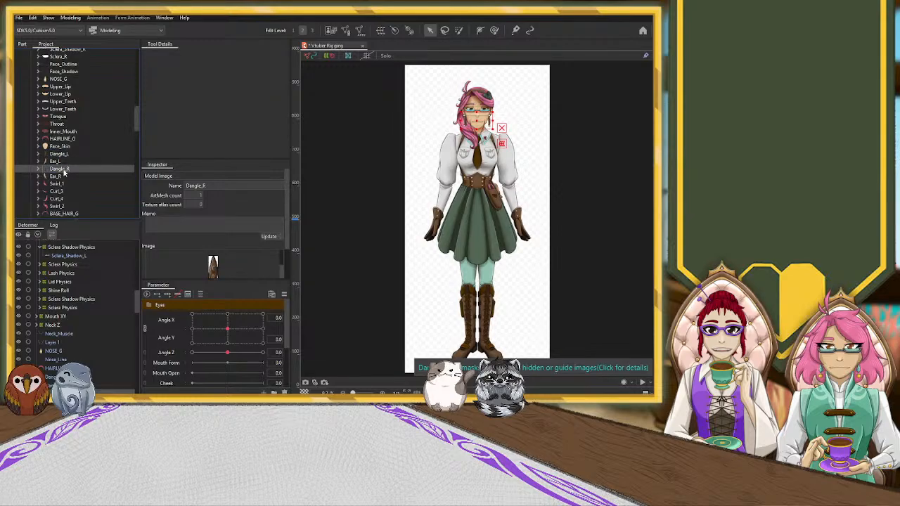
click(37, 169)
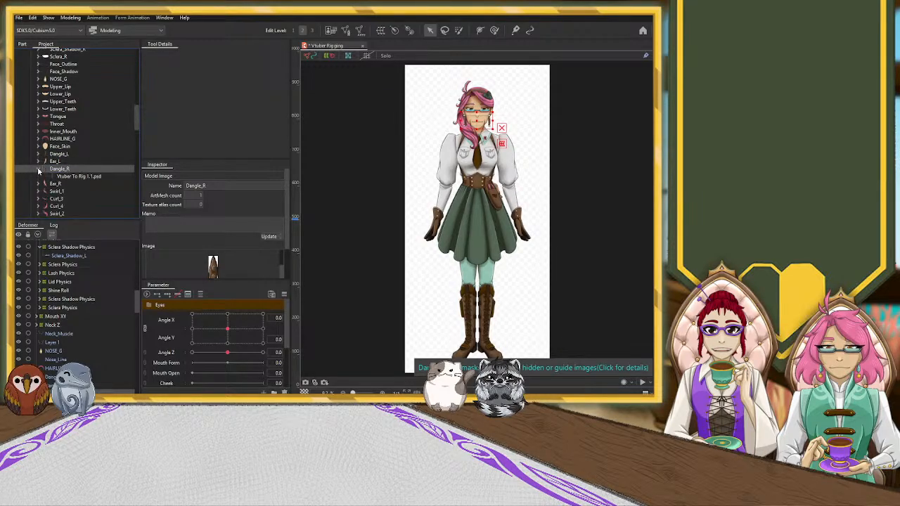
click(70, 177)
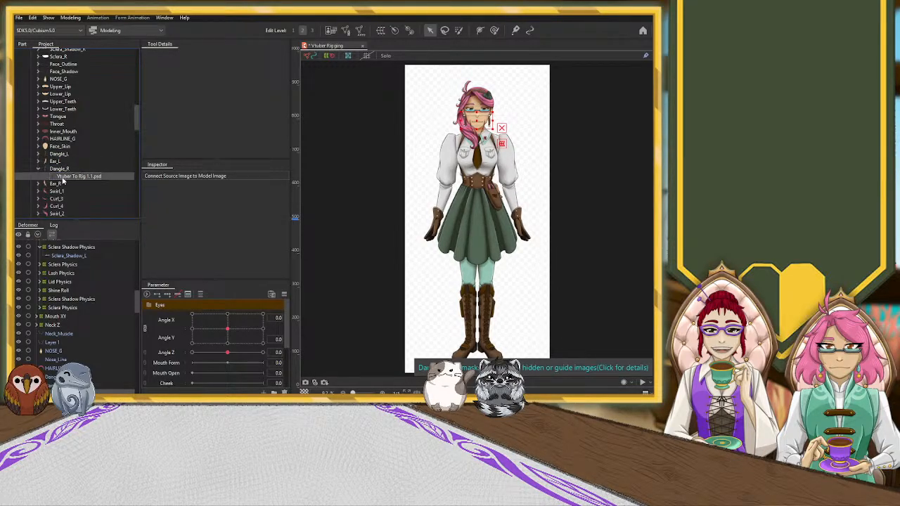
Step: Compare the imported Dangle_R model image near the end of the list with the original one, viewing the earrings up close
scroll(62, 169, down, 5)
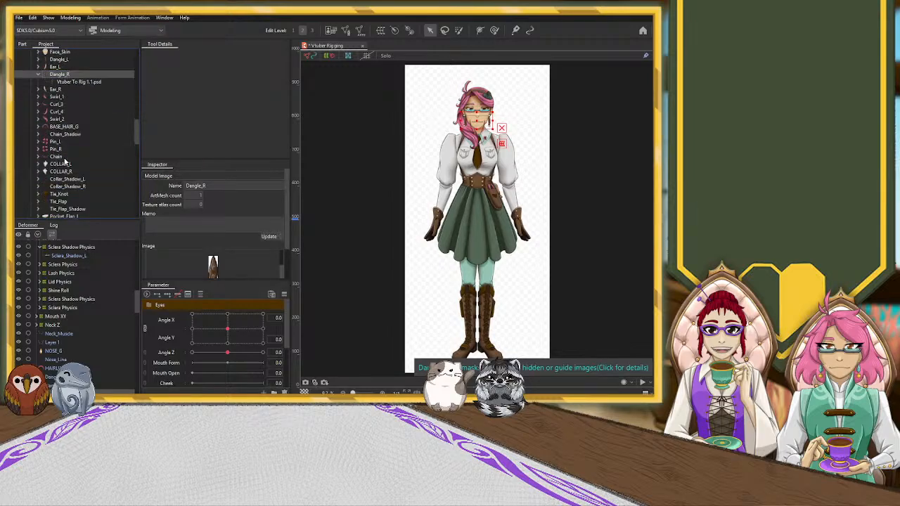
scroll(65, 161, down, 6)
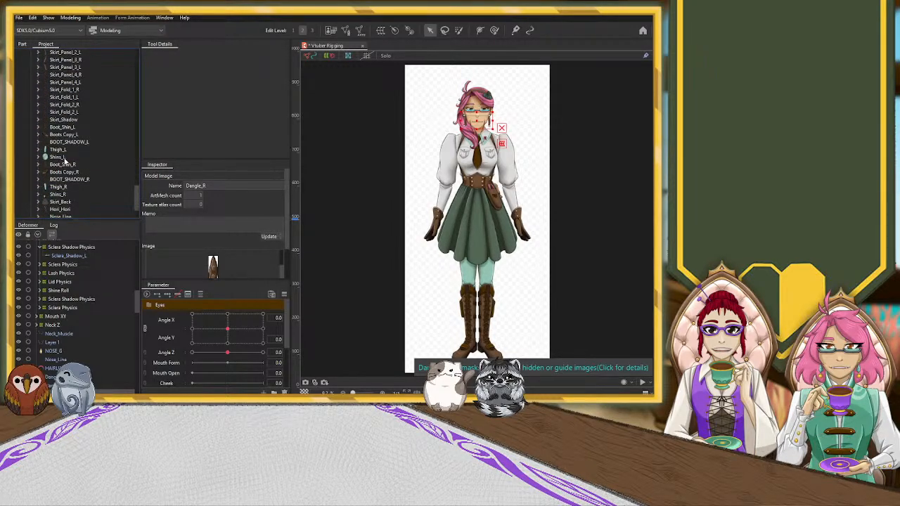
scroll(62, 169, down, 3)
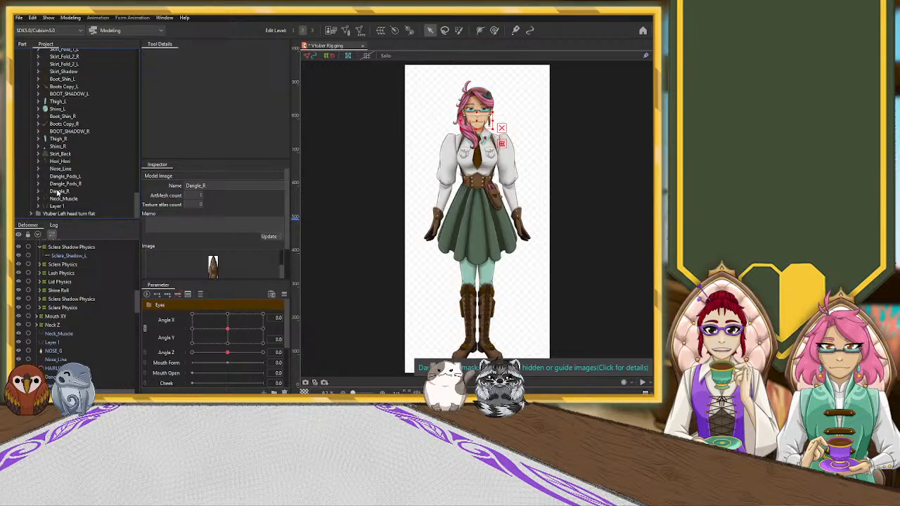
click(59, 191)
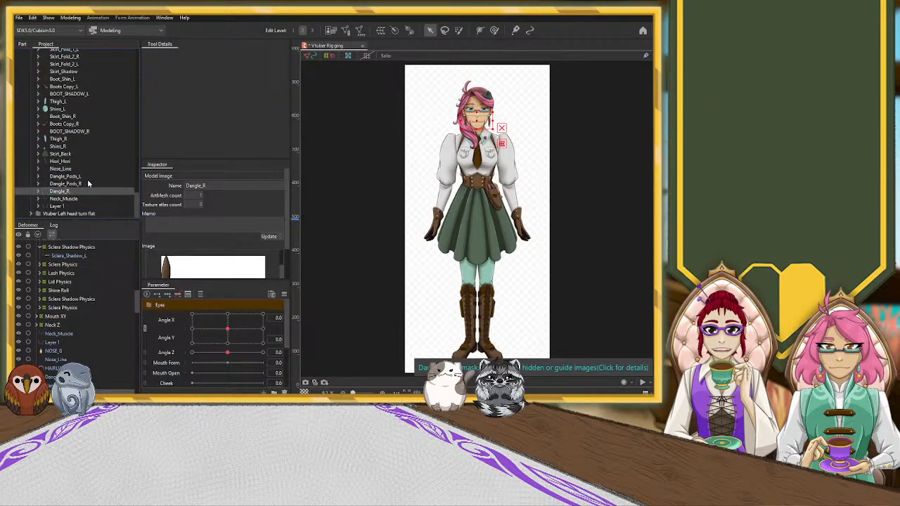
scroll(87, 179, up, 10)
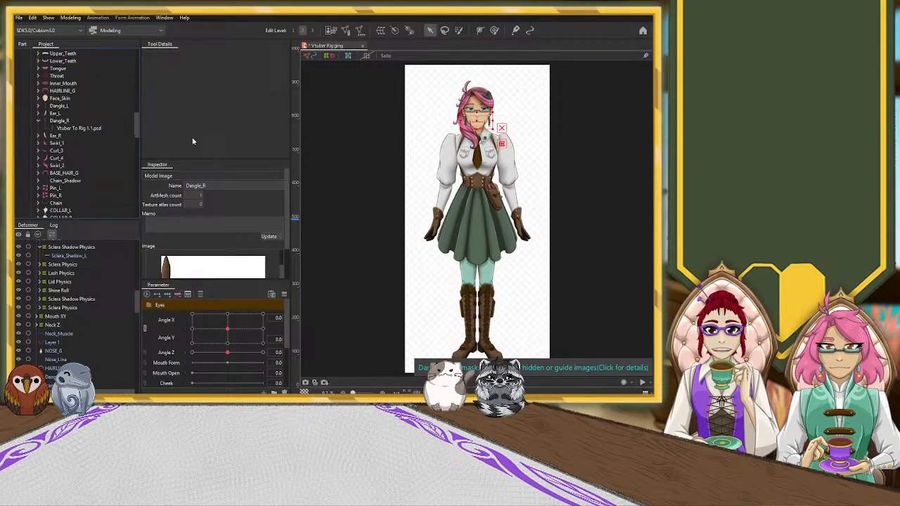
click(67, 122)
scroll(480, 141, up, 10)
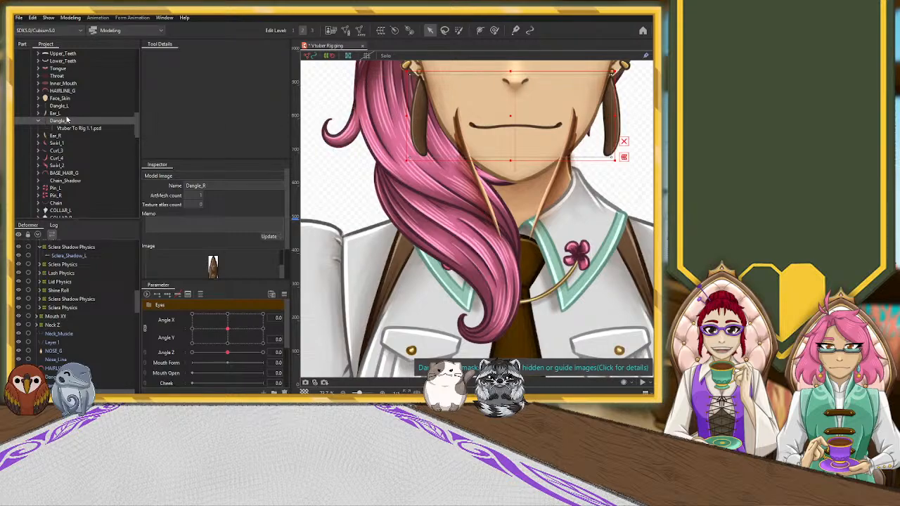
click(37, 121)
click(37, 121)
Step: Toggle the visibility of the Dangle_R parts in EARS_G and select each one to tell the old and imported earrings apart
click(22, 44)
click(70, 183)
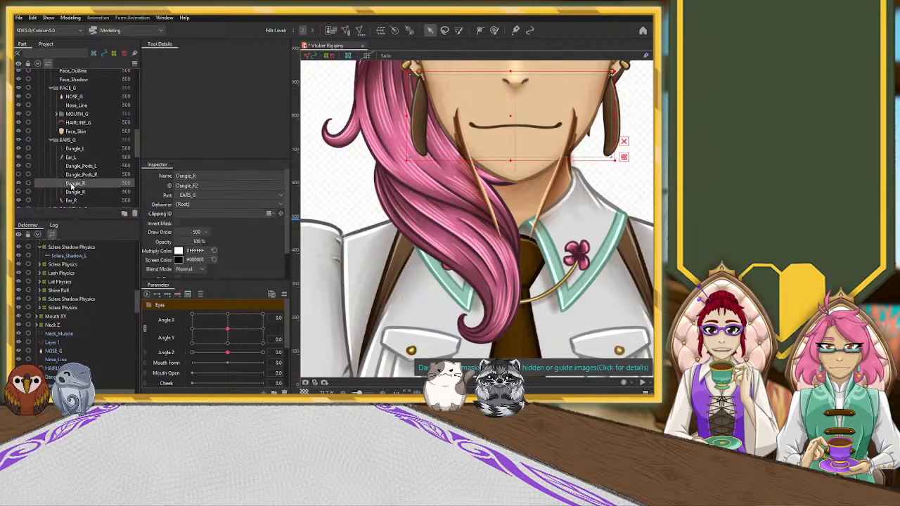
click(18, 183)
click(18, 192)
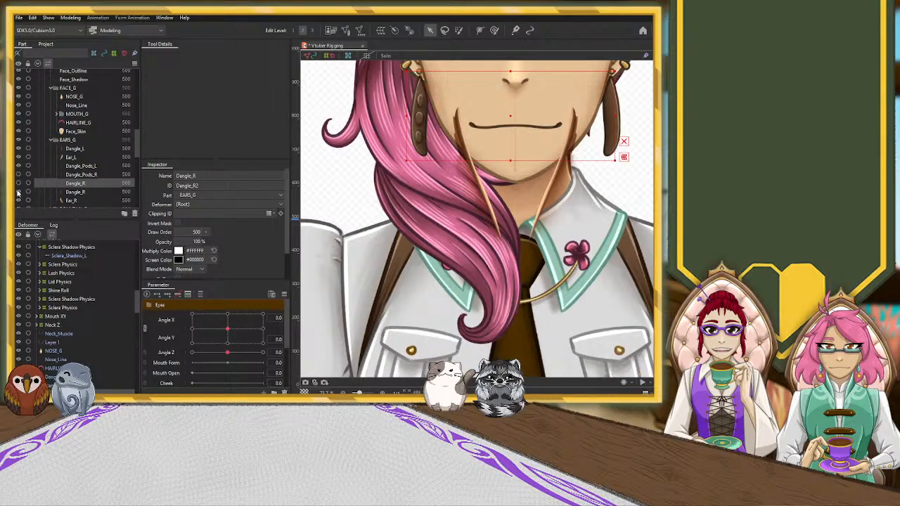
click(424, 127)
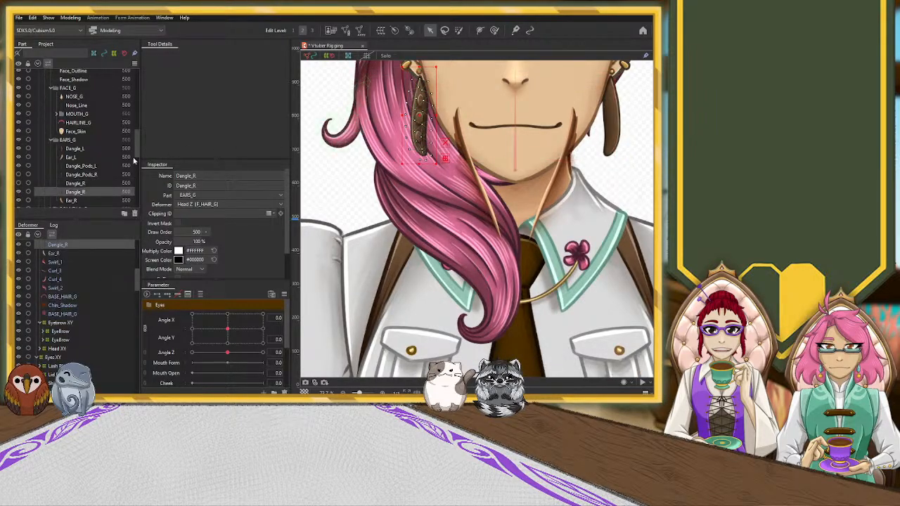
click(75, 184)
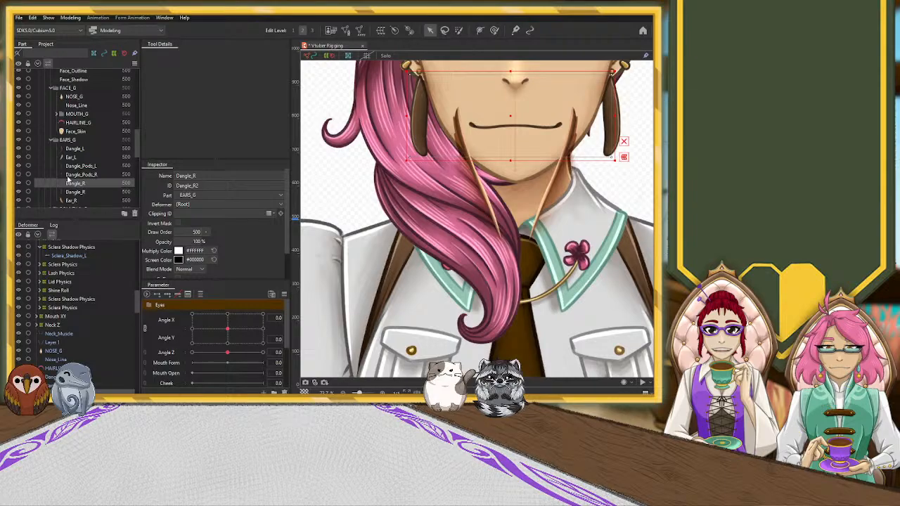
Step: Move the imported Dangle_R part directly below the original Dangle_R in the EARS_G folder
scroll(68, 179, down, 3)
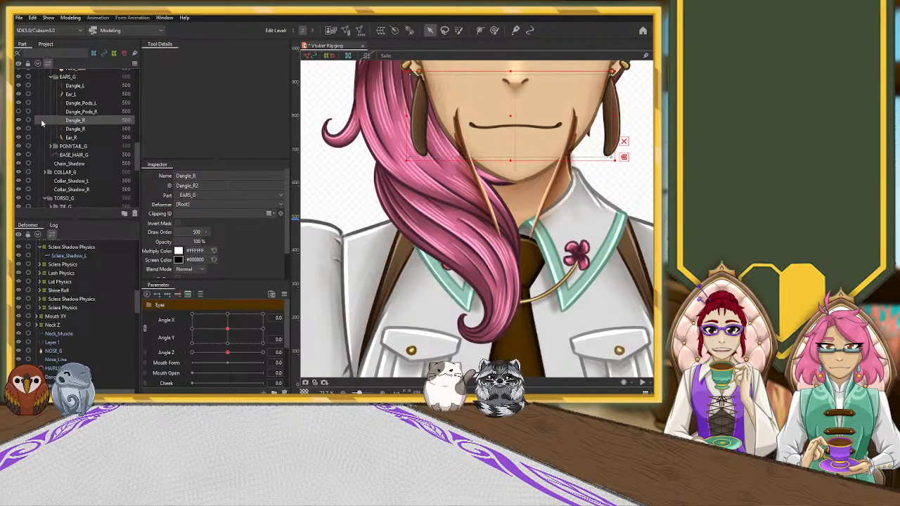
click(95, 112)
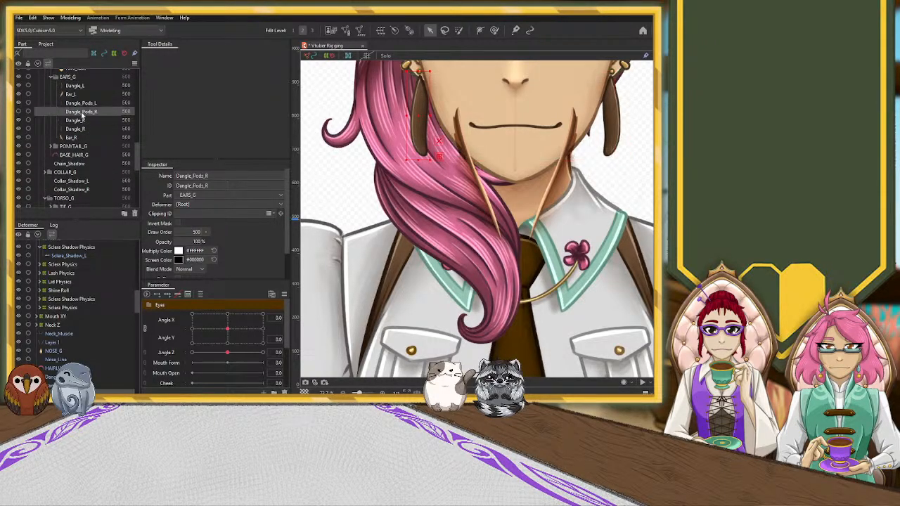
click(83, 120)
drag(82, 131, 82, 132)
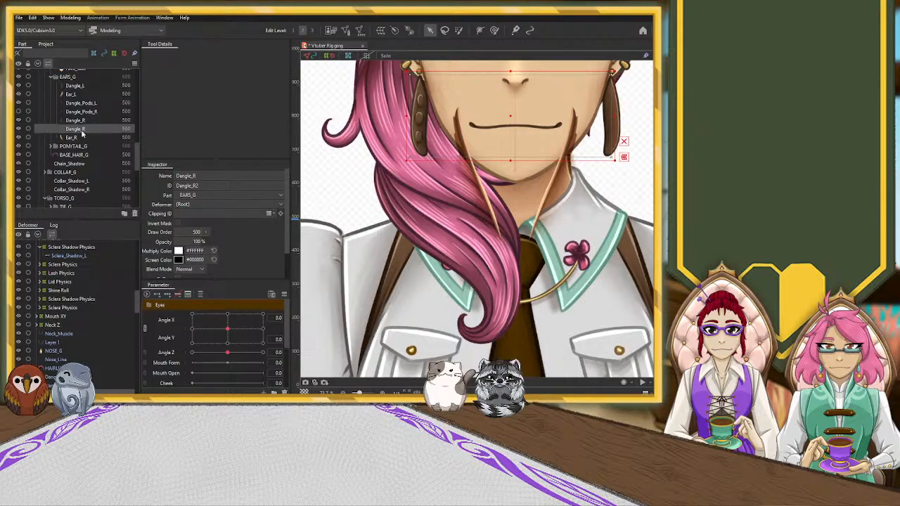
Step: Select the two reordered Dangle_R parts together and separately to compare their meshes and deformer assignments
click(84, 123)
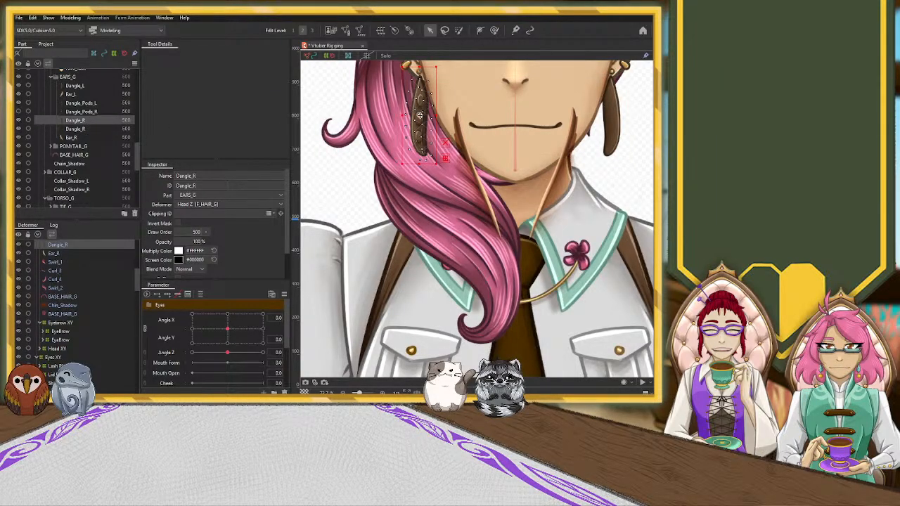
ctrl+click(76, 129)
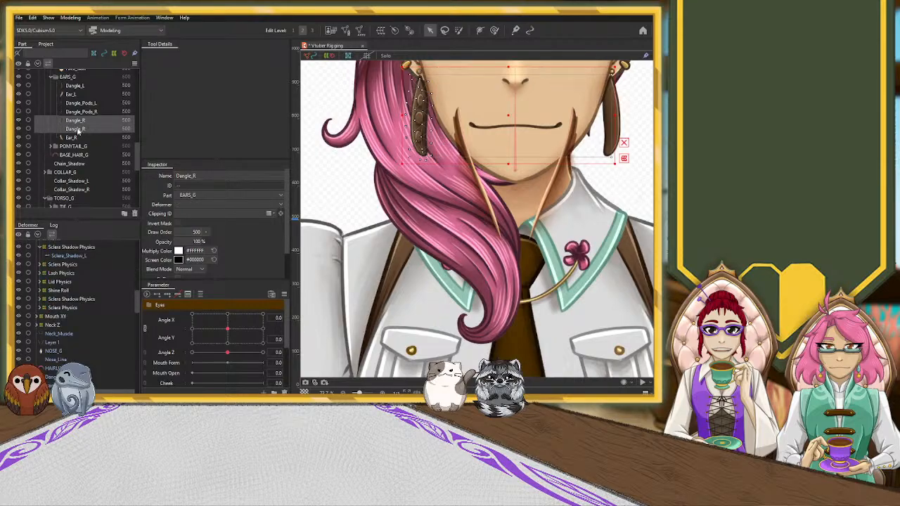
click(78, 130)
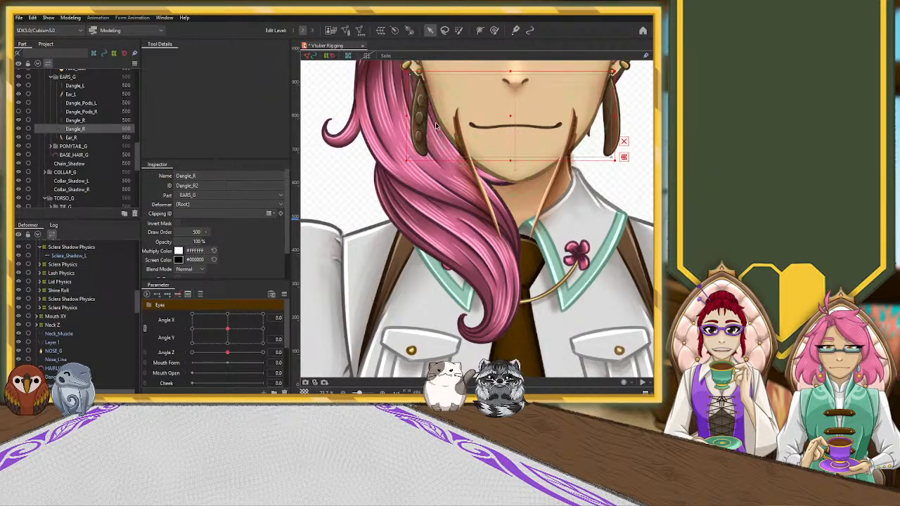
click(421, 121)
click(78, 130)
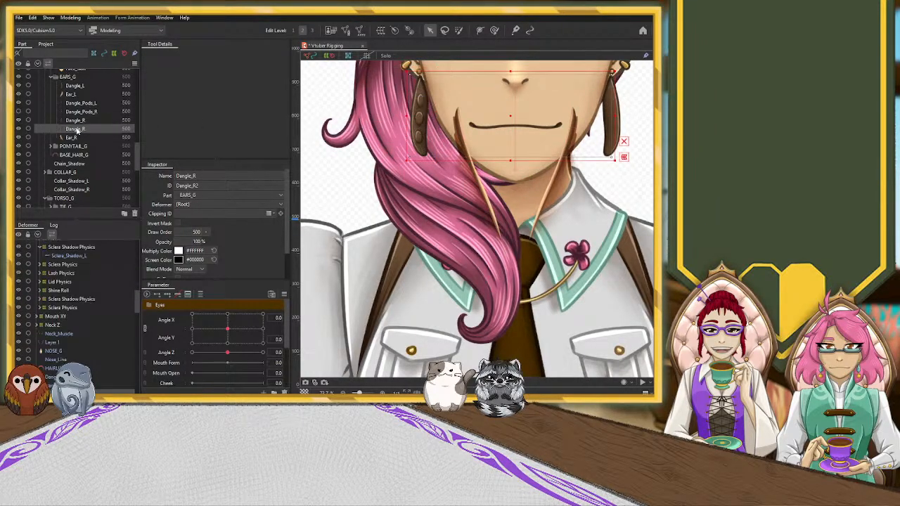
click(424, 116)
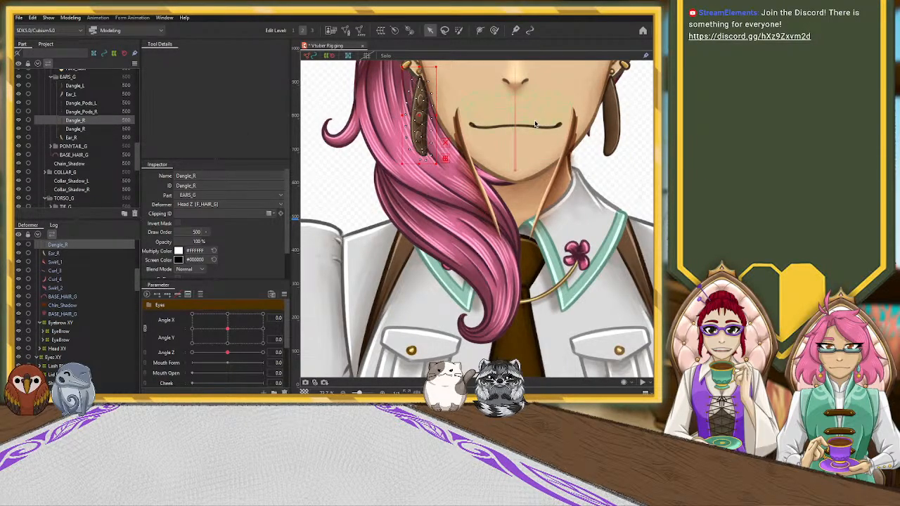
Step: Examine the imported Dangle_R model image, listed below Dangle_Pods_R in the project
click(45, 43)
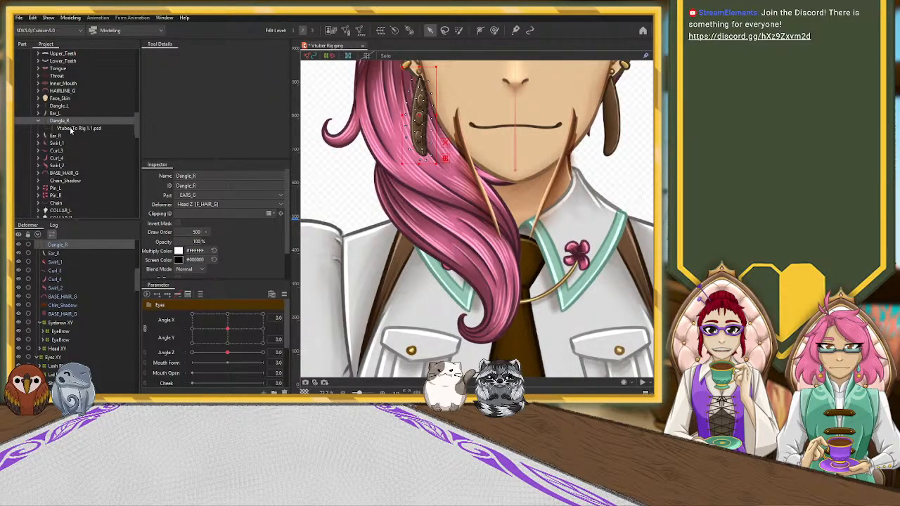
scroll(70, 131, down, 5)
scroll(71, 131, down, 10)
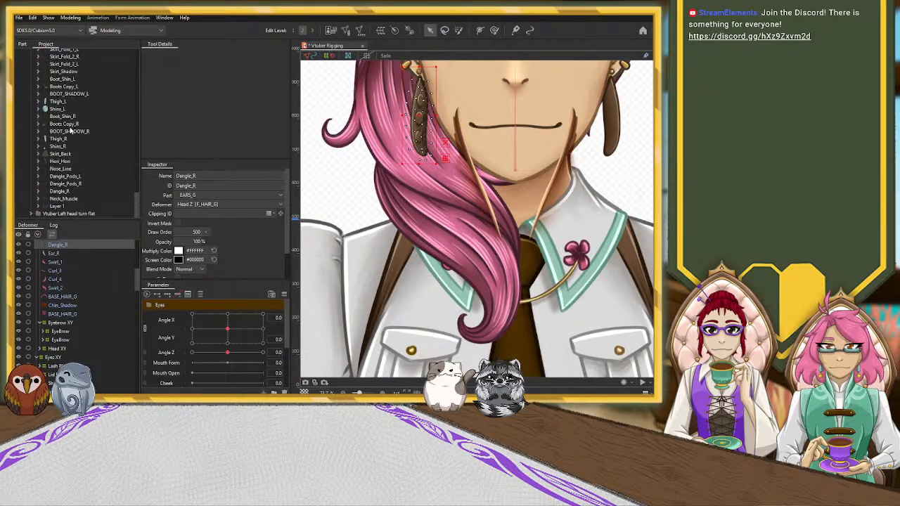
click(61, 191)
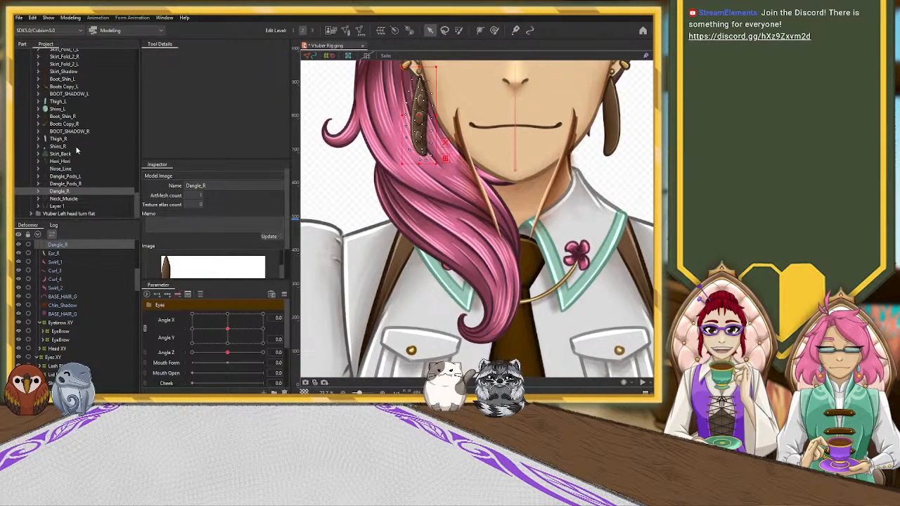
Step: Compare the project's original Dangle_R model image with the imported Dangle_R and Neck_Muscle images near the end of the list
scroll(75, 148, up, 7)
scroll(76, 150, up, 9)
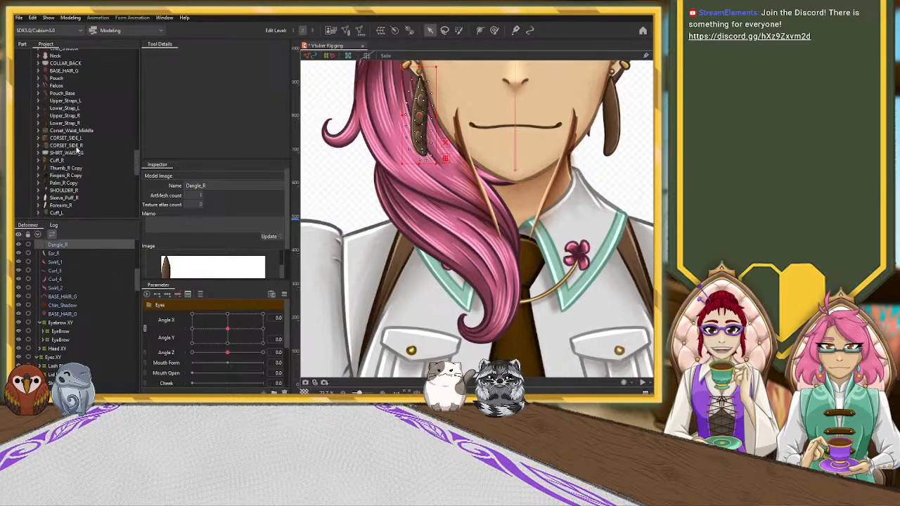
scroll(77, 150, up, 6)
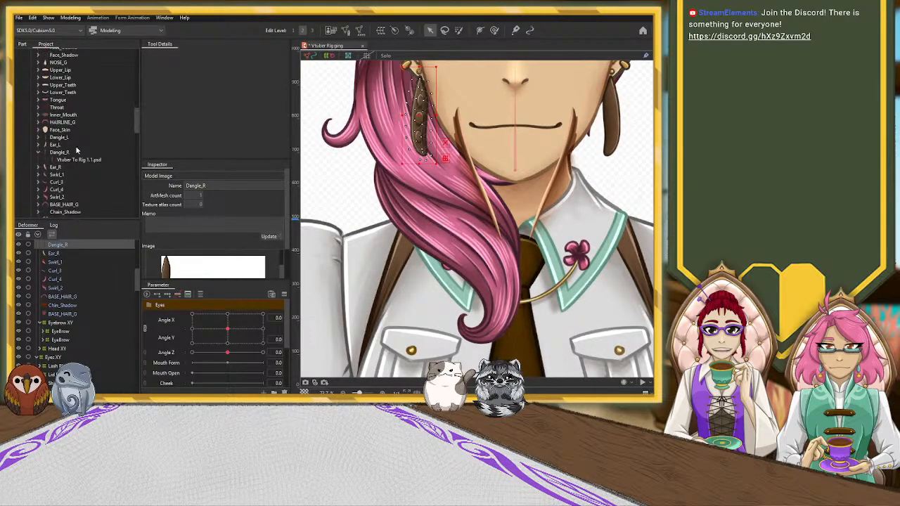
click(69, 153)
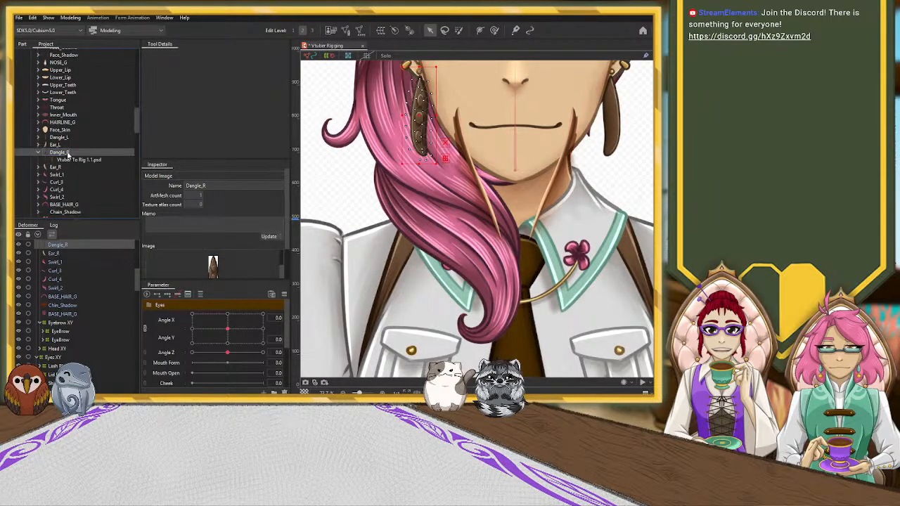
scroll(83, 161, down, 14)
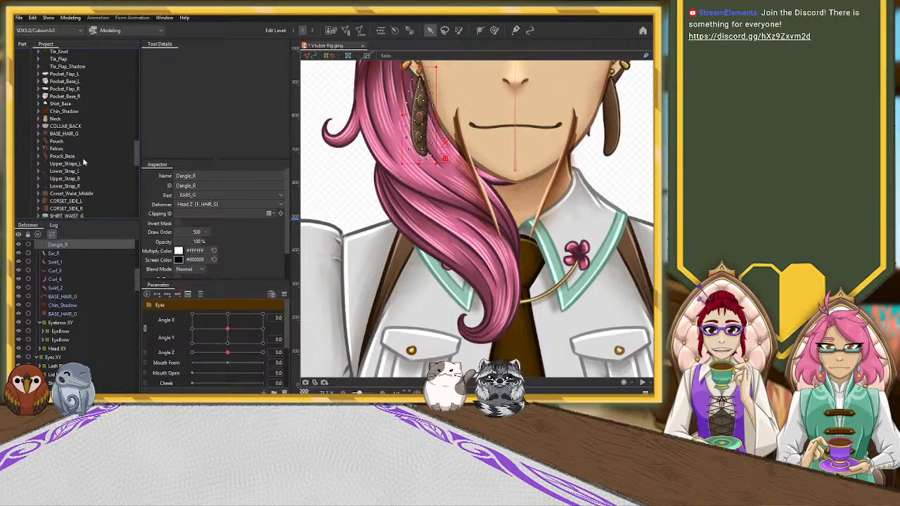
scroll(83, 162, down, 4)
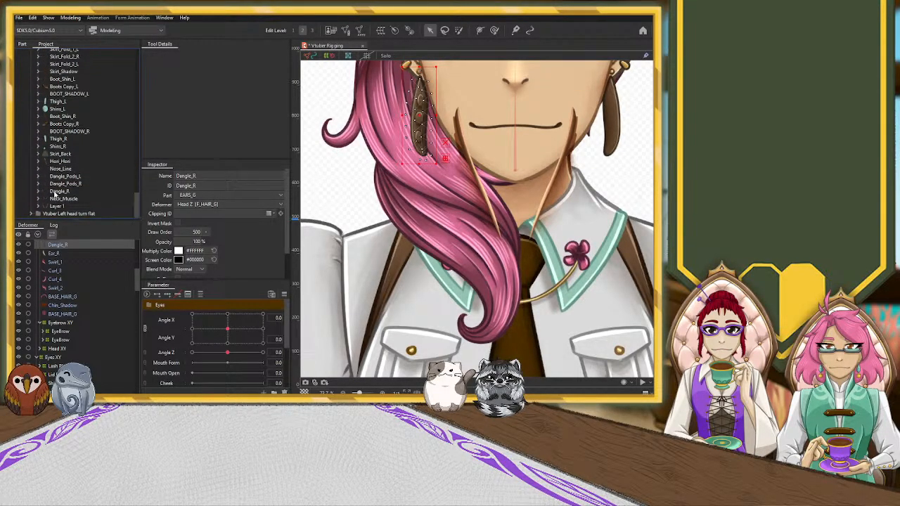
click(61, 191)
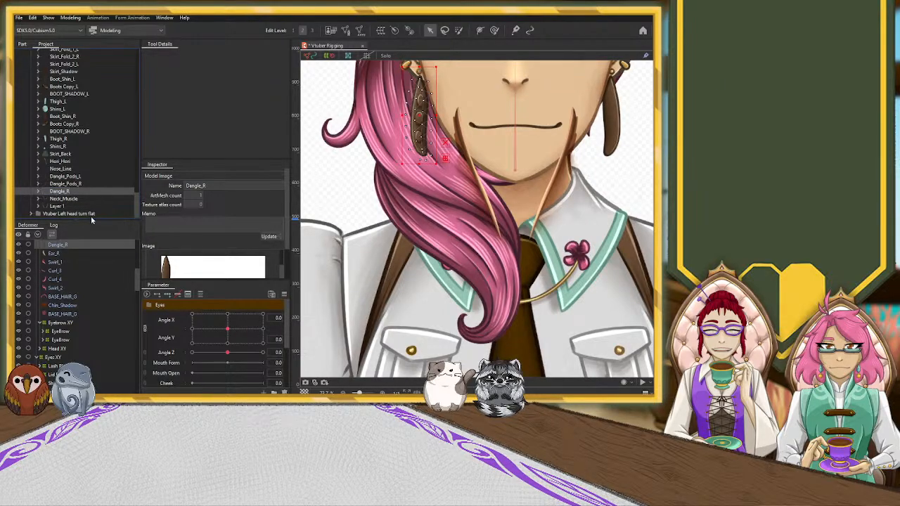
click(78, 199)
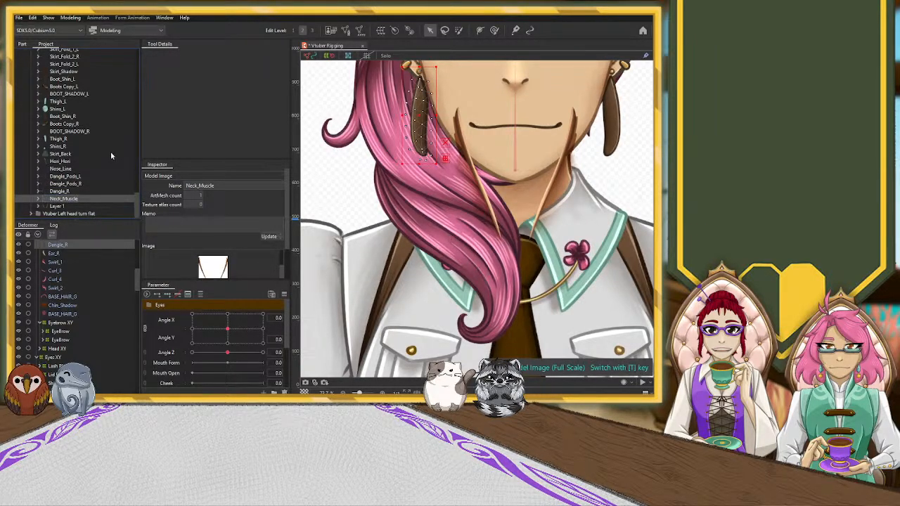
scroll(78, 190, up, 2)
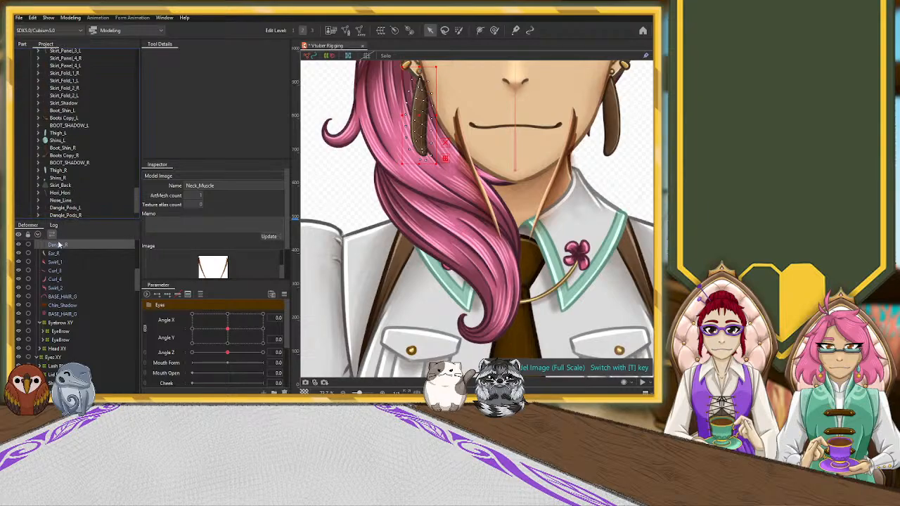
scroll(89, 120, up, 5)
Step: Toggle the visibility of the two adjacent Dangle_R parts in EARS_G to check which earring artwork each one shows
click(22, 45)
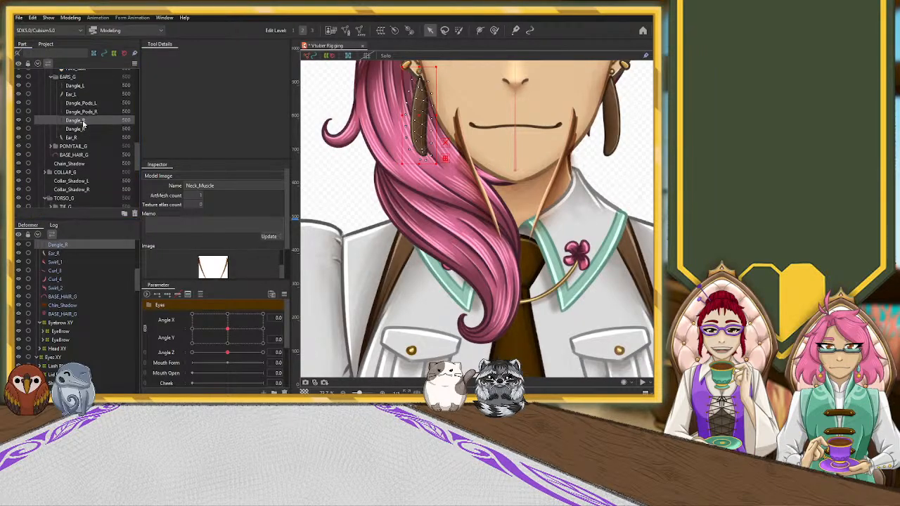
click(77, 121)
click(20, 121)
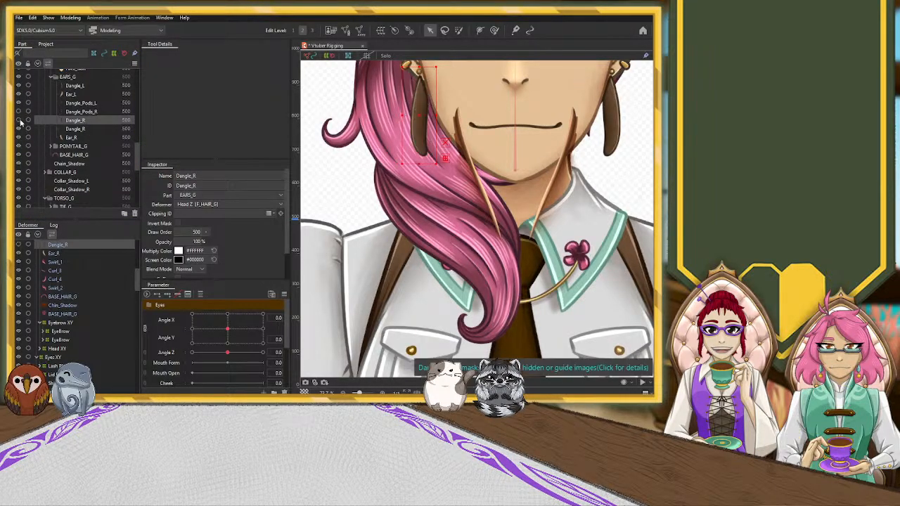
click(19, 121)
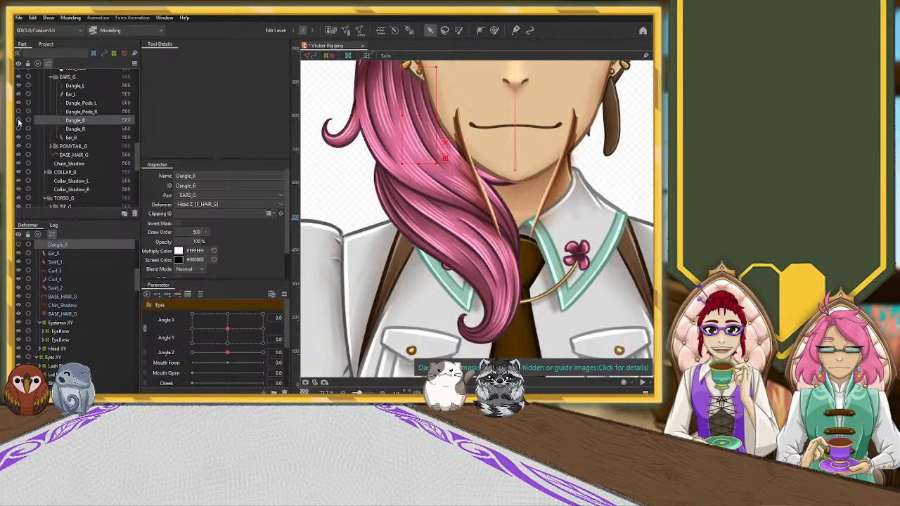
click(20, 121)
click(20, 122)
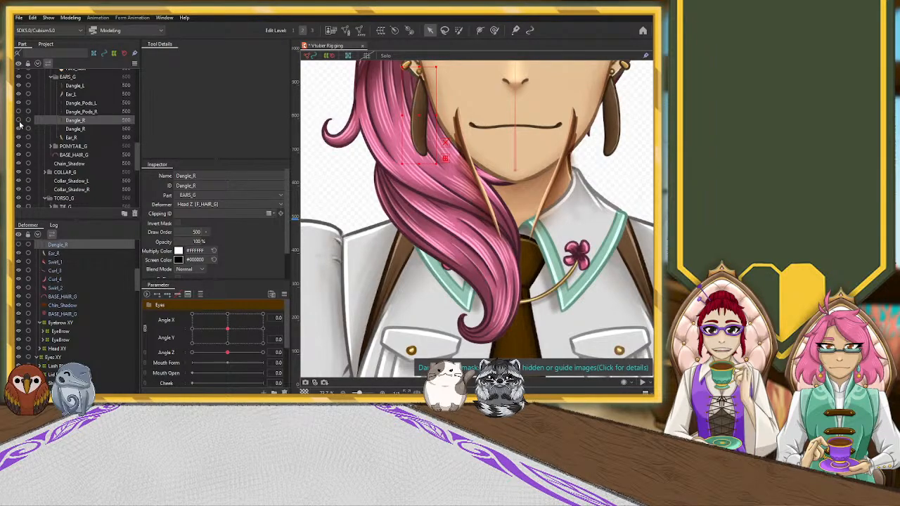
click(19, 121)
click(19, 130)
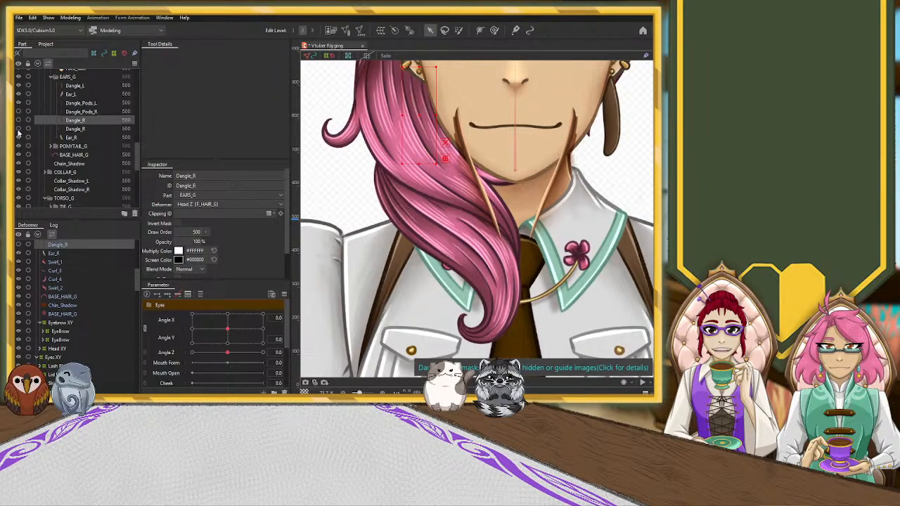
click(18, 130)
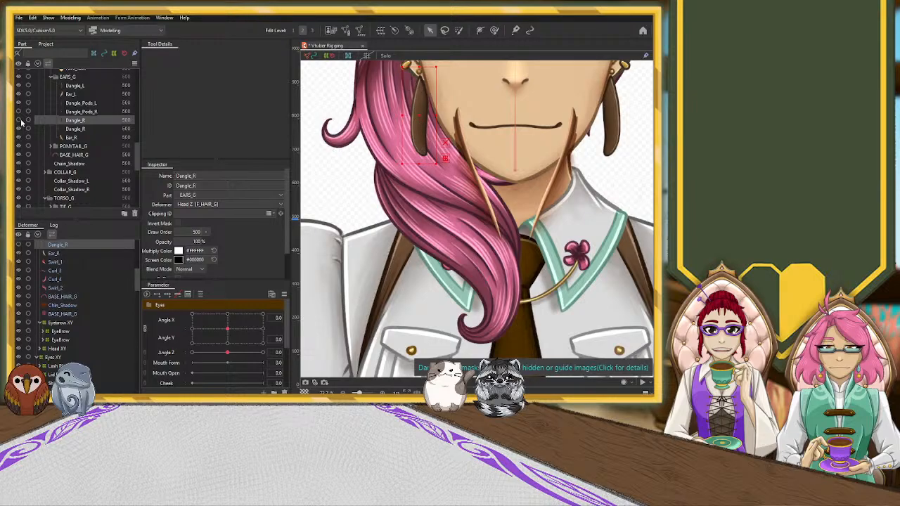
click(19, 130)
Step: Test the Dangle_R parts with Angle Z at 30, and delete the lower, unrigged Dangle_R from EARS_G
drag(227, 352, 262, 352)
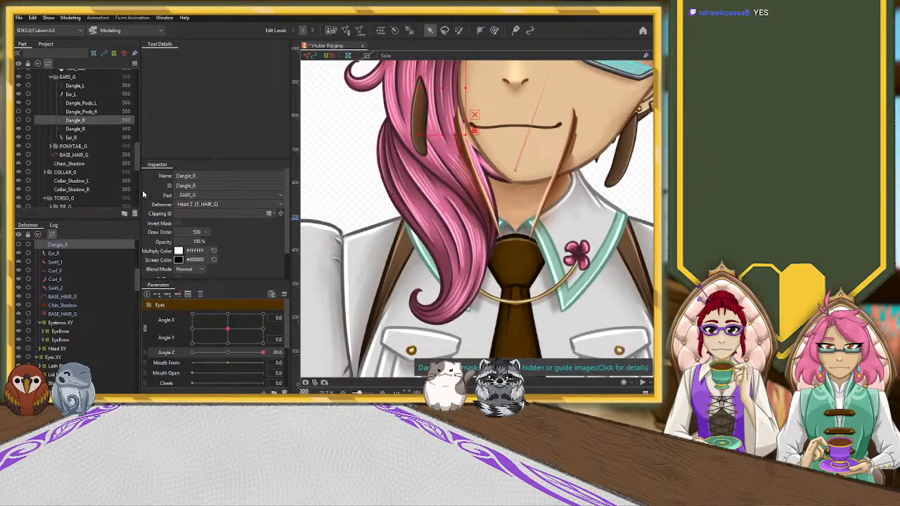
key(ctrl+z)
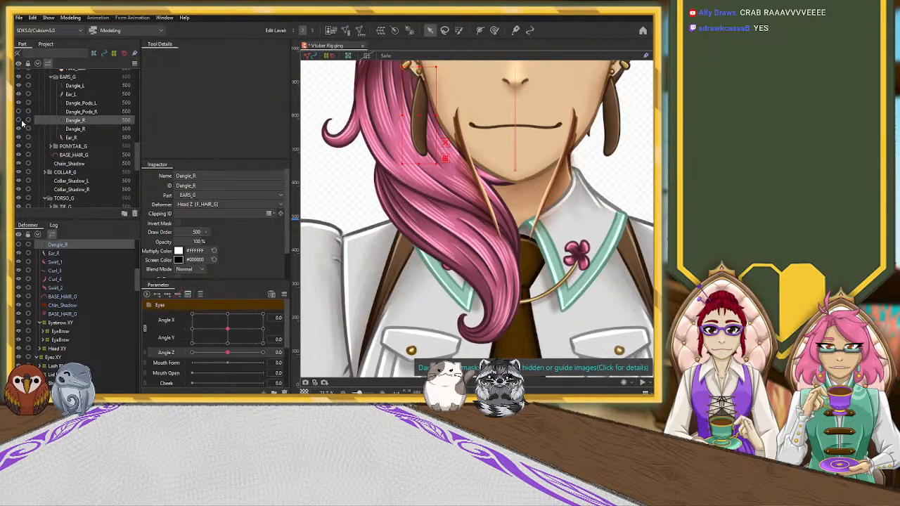
drag(227, 352, 267, 352)
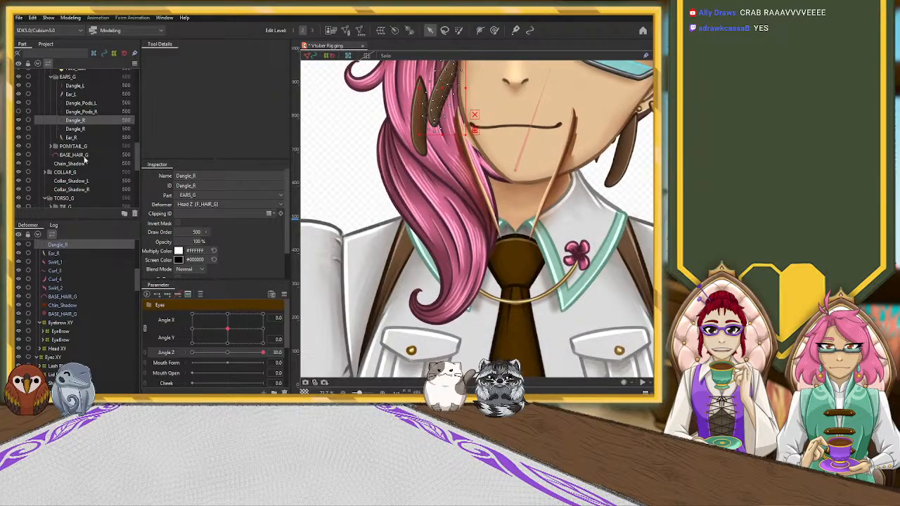
click(85, 129)
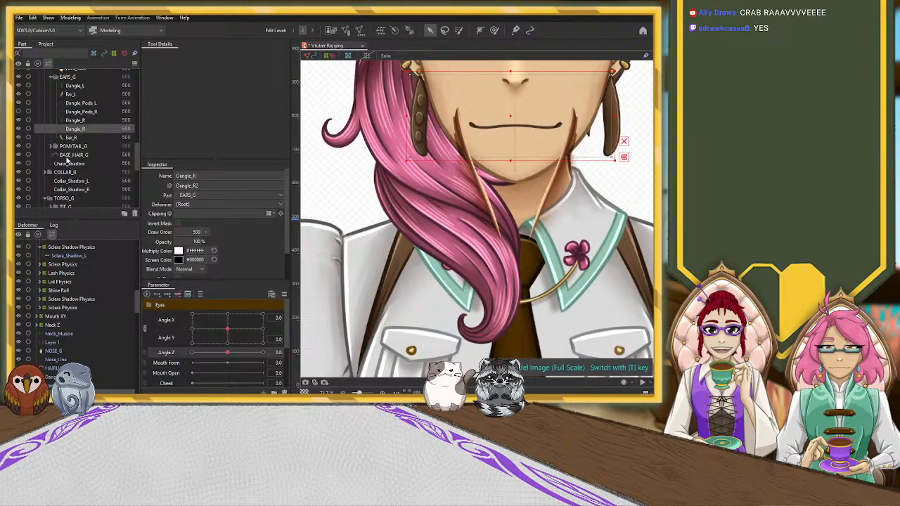
click(135, 214)
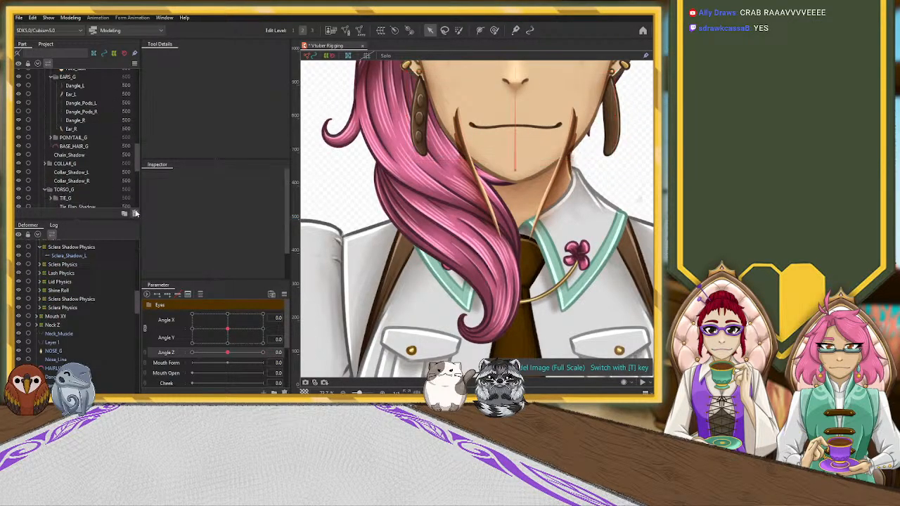
Step: Move the Dangle_Pods_L part directly above Dangle_L in the EARS_G folder
click(81, 111)
click(84, 103)
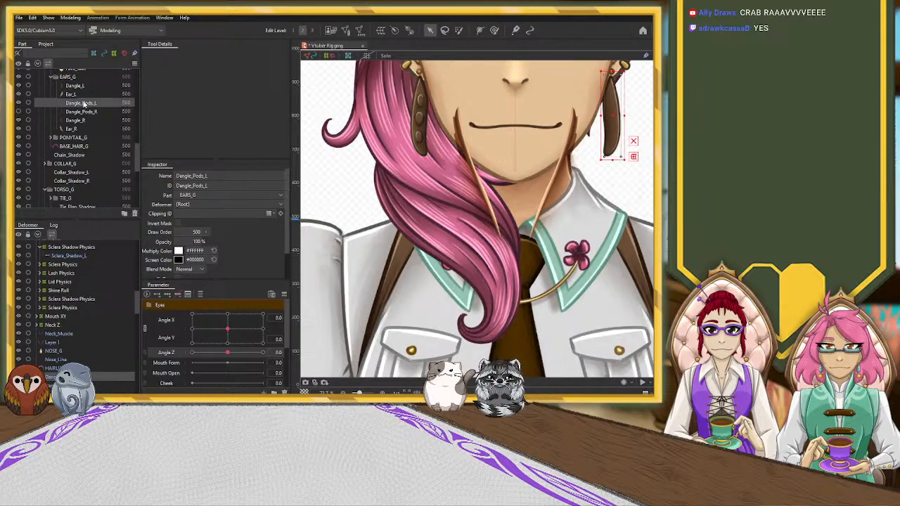
drag(78, 103, 87, 85)
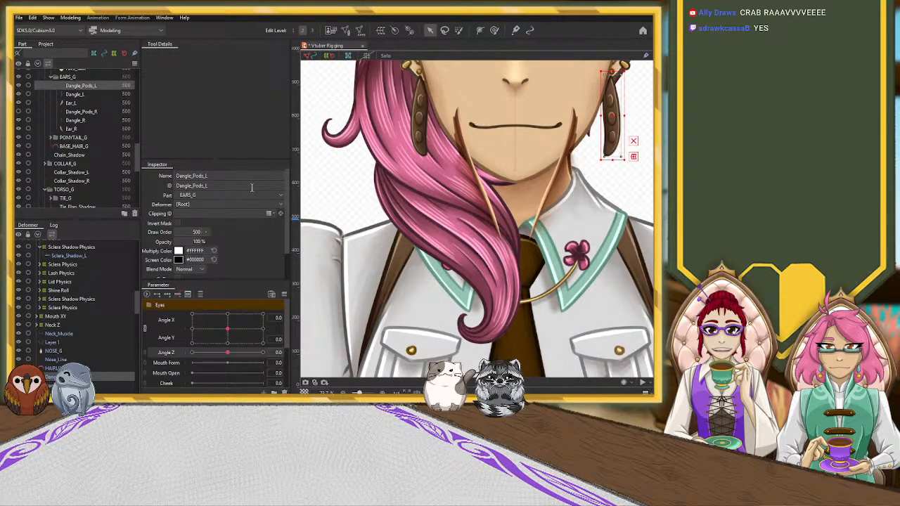
Step: Select Layer 1 and Neck_Muscle in the imported PSD's SHIRT_G folder and try to move them together down the part list
scroll(387, 189, down, 5)
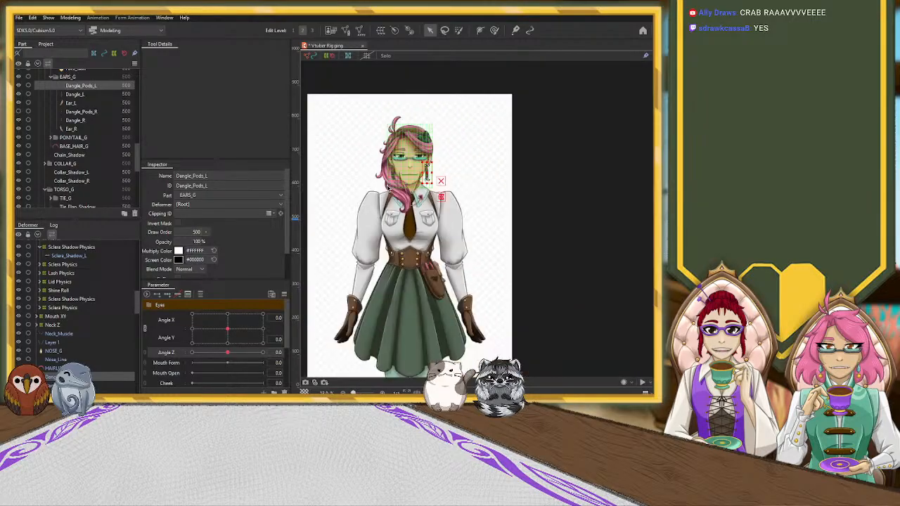
scroll(387, 189, up, 6)
scroll(387, 188, down, 3)
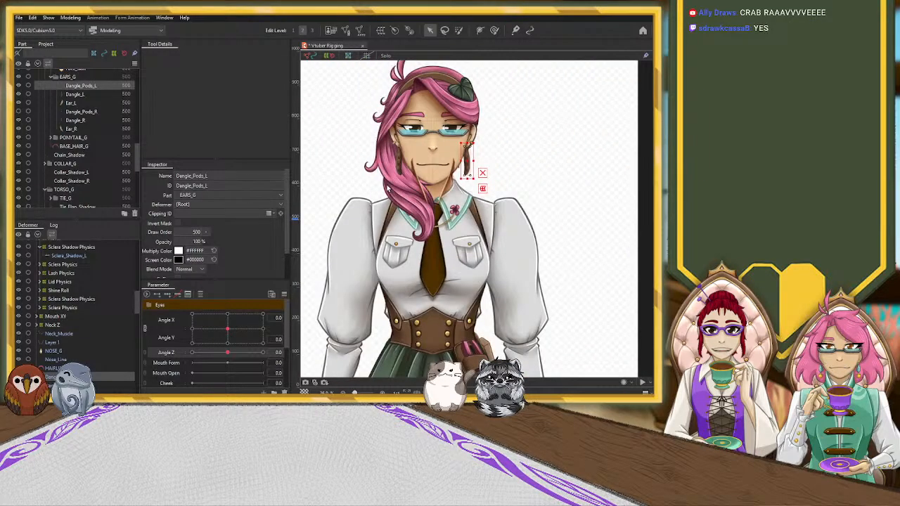
click(445, 188)
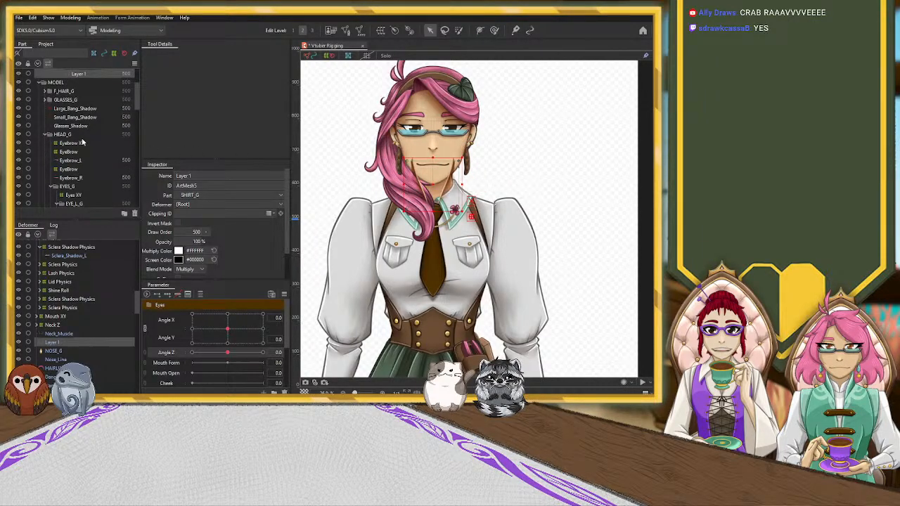
scroll(72, 133, up, 3)
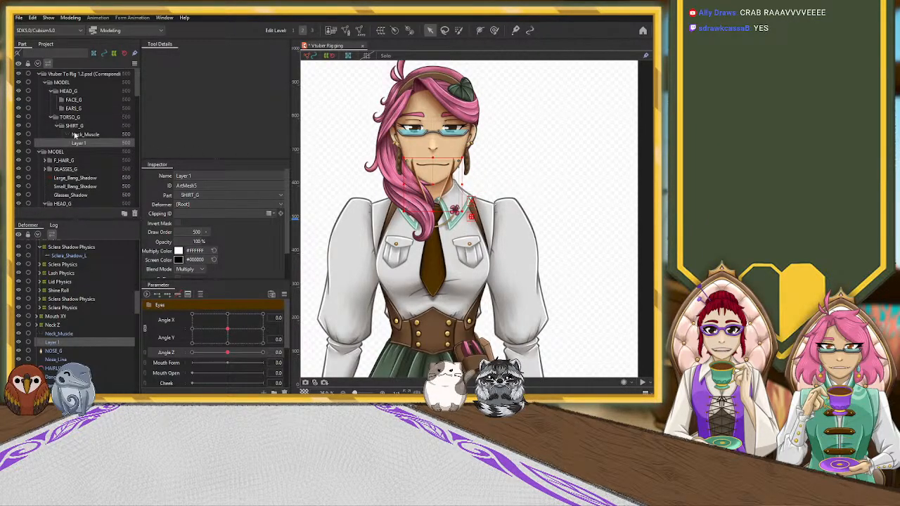
click(28, 134)
click(29, 143)
click(29, 142)
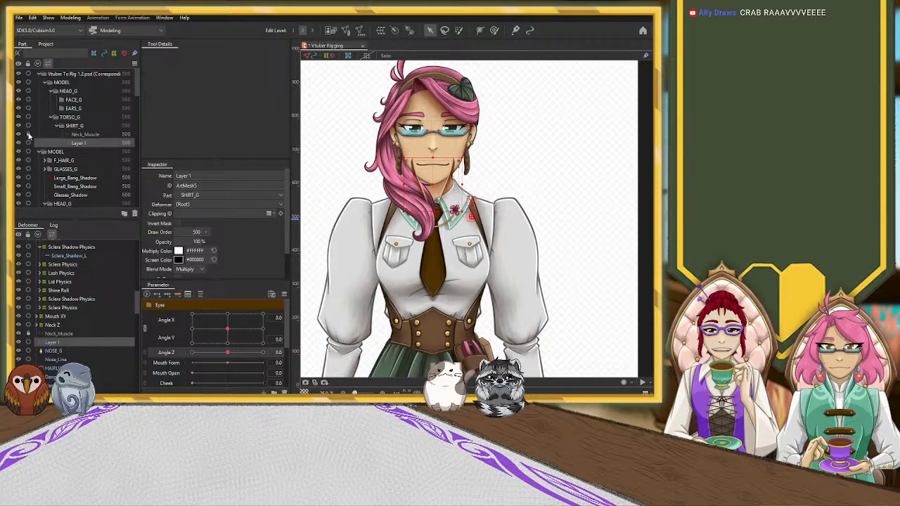
click(28, 134)
shift+click(91, 135)
drag(80, 146, 82, 163)
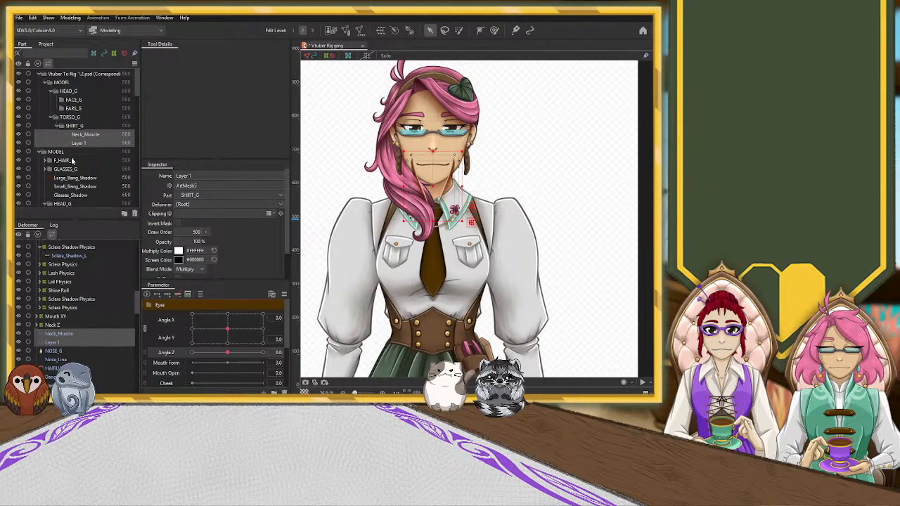
click(82, 135)
click(74, 126)
Step: Move Layer 1 from the imported SHIRT_G folder into the rigged model's SHIRT_G folder, directly above Neck
click(73, 143)
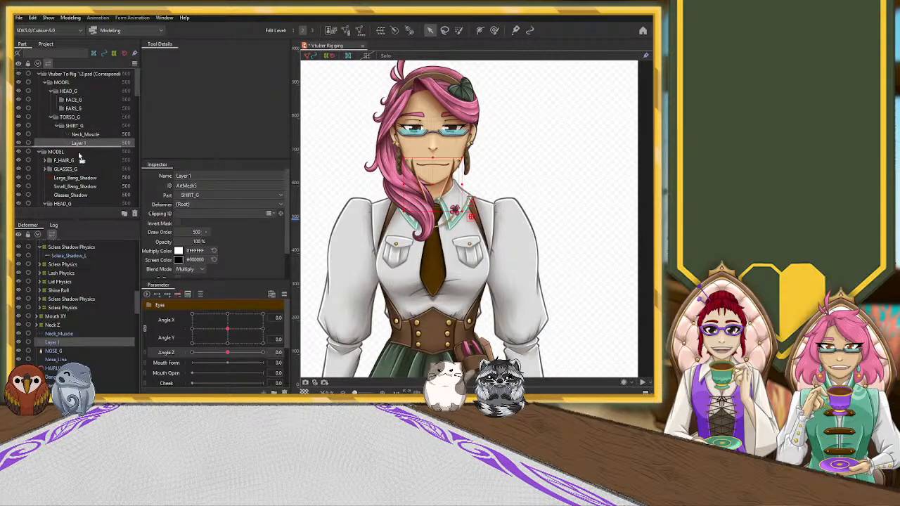
scroll(75, 207, down, 2)
scroll(76, 209, down, 11)
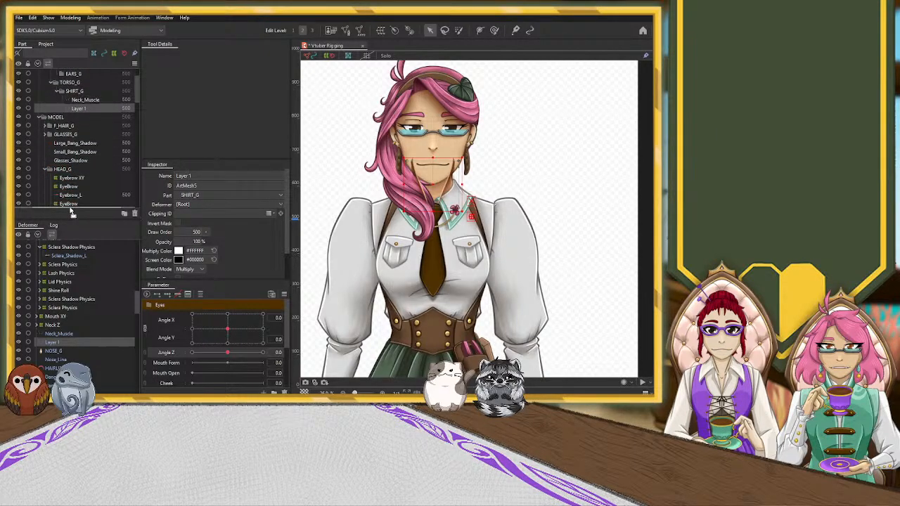
scroll(71, 209, down, 13)
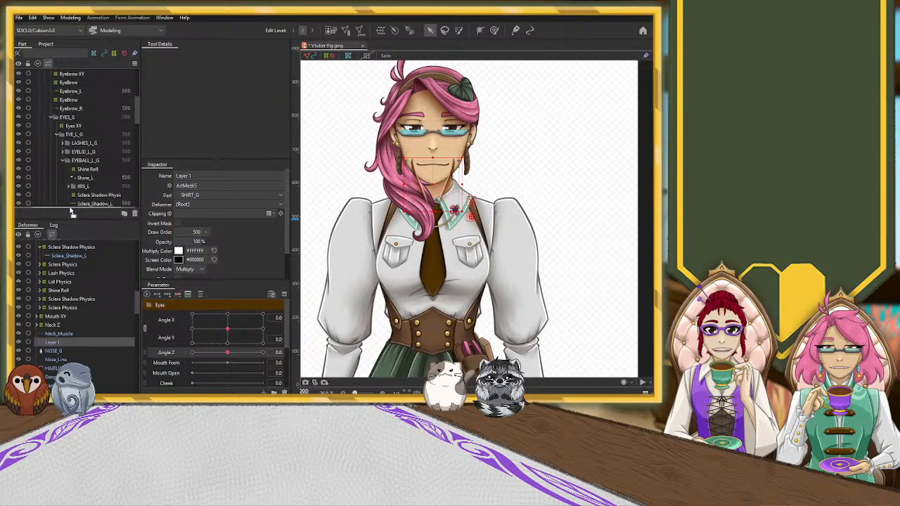
scroll(71, 211, down, 12)
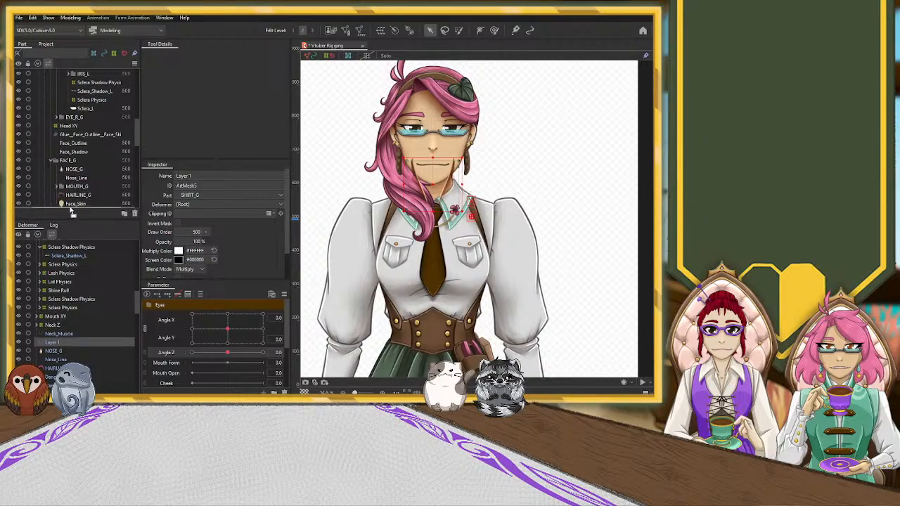
scroll(71, 211, down, 12)
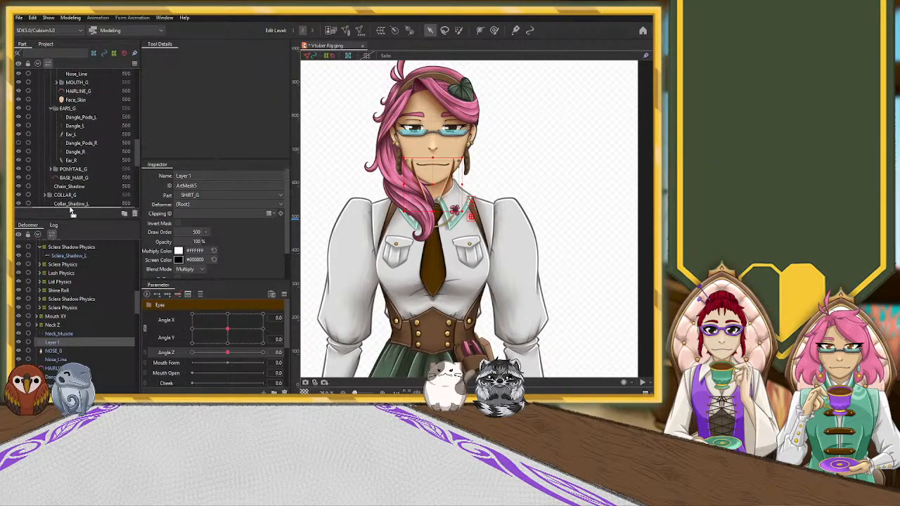
scroll(71, 210, down, 9)
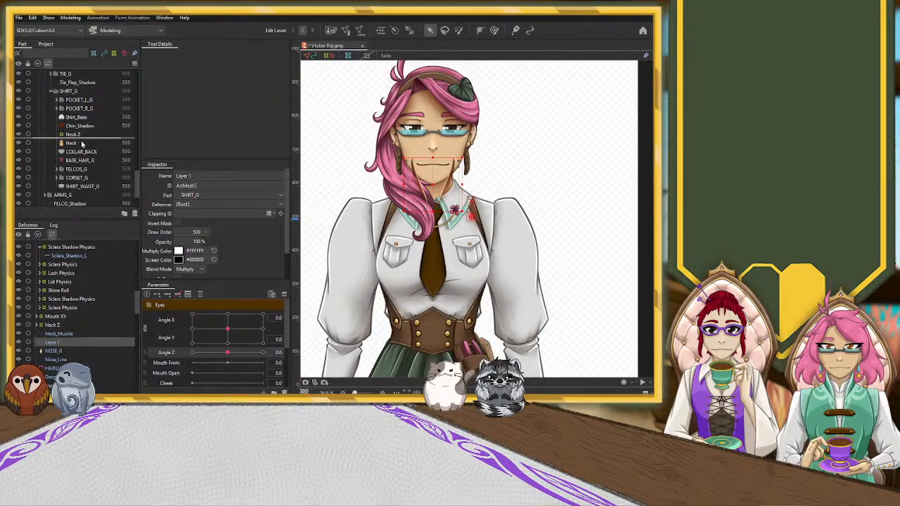
Step: Move Neck_Muscle from the imported PSD's SHIRT_G folder into the rigged model's SHIRT_G folder, directly above Layer 1
scroll(78, 149, up, 20)
scroll(76, 148, up, 10)
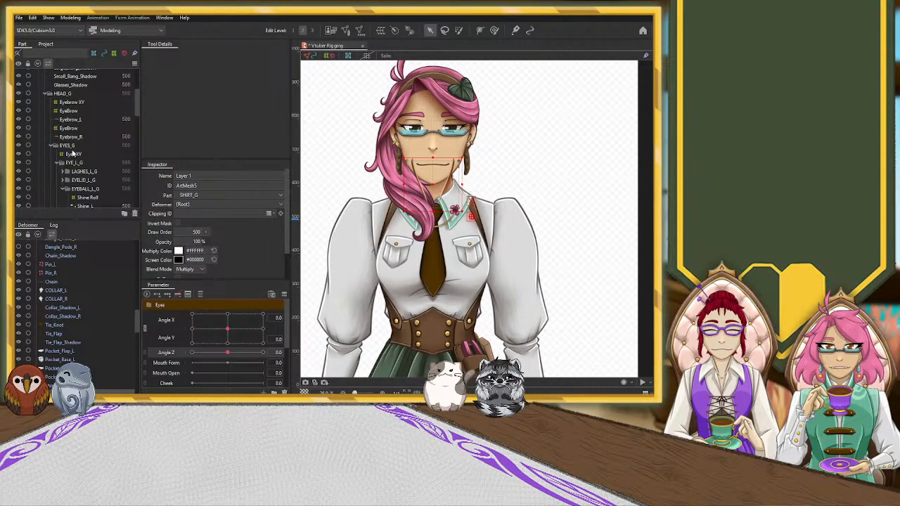
click(83, 134)
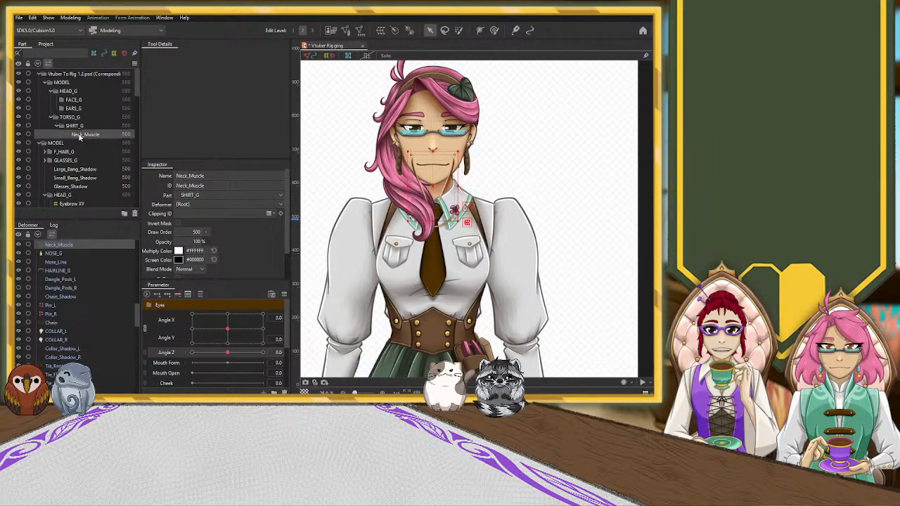
drag(80, 137, 76, 164)
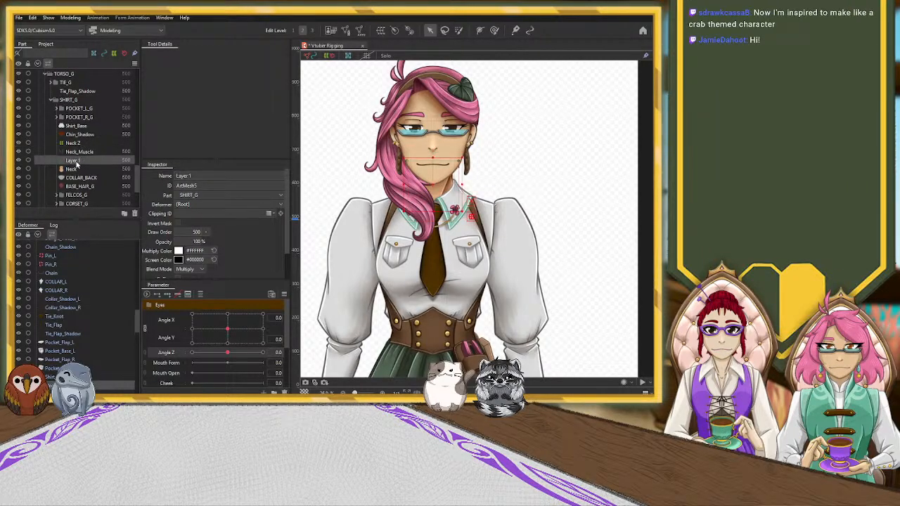
Step: Rename Layer 1 in the SHIRT_G folder as Neck_Muscle_Shadow
double_click(207, 175)
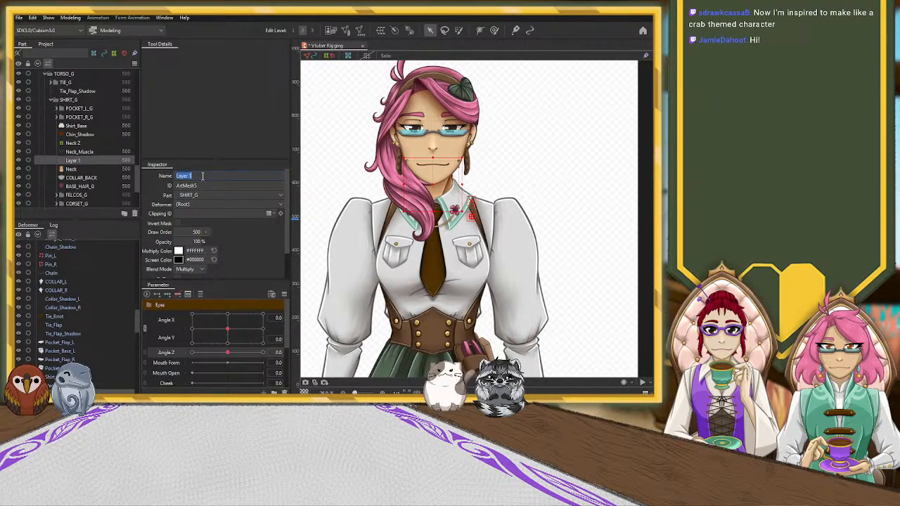
text(Neck_)
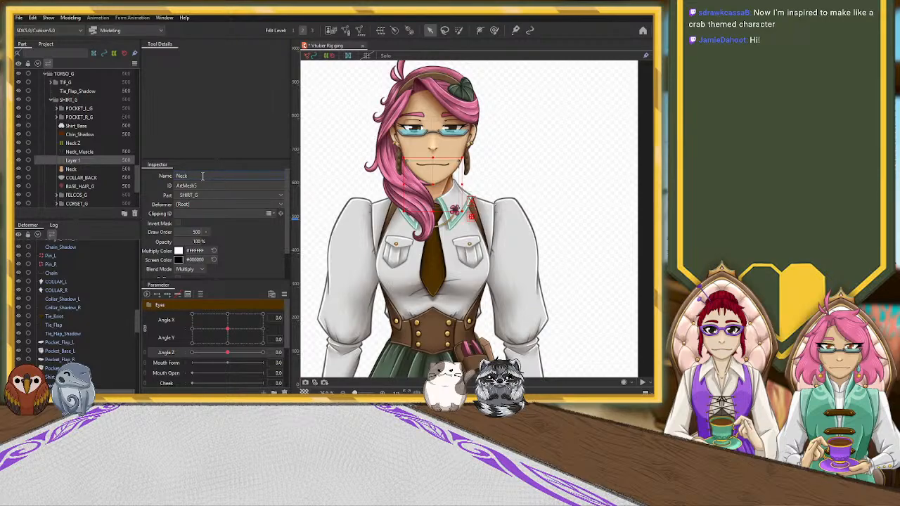
text(Musc)
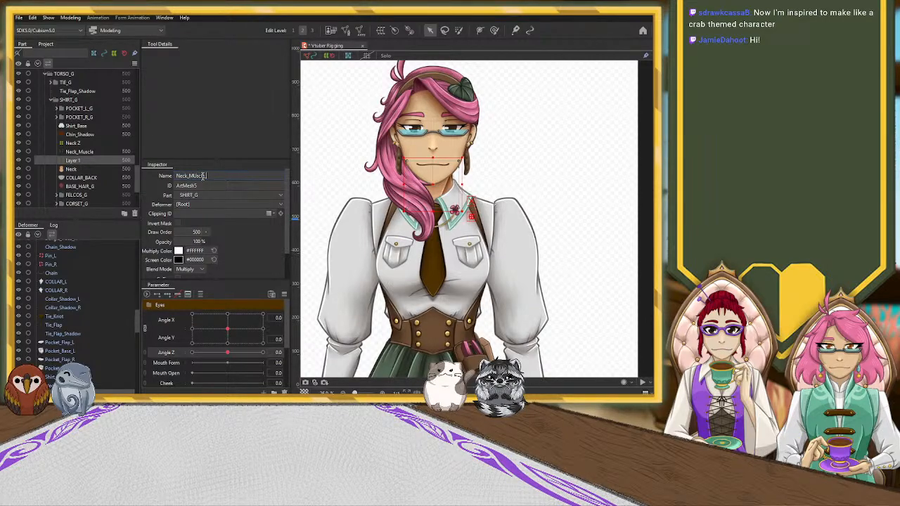
text(le_Shadow)
Step: Set the Clipping ID of Neck_Muscle_Shadow to Neck and the Clipping ID of Neck_Muscle to Neck_Muscle
click(234, 217)
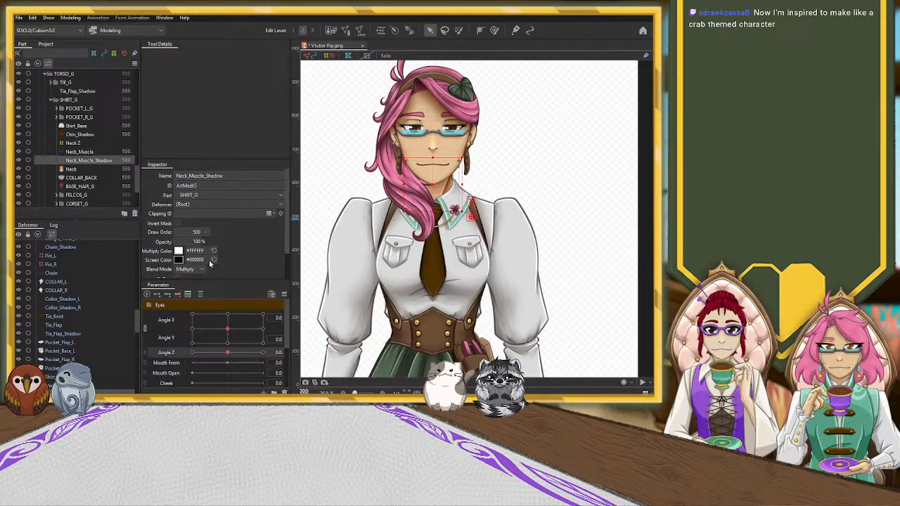
text(Neck)
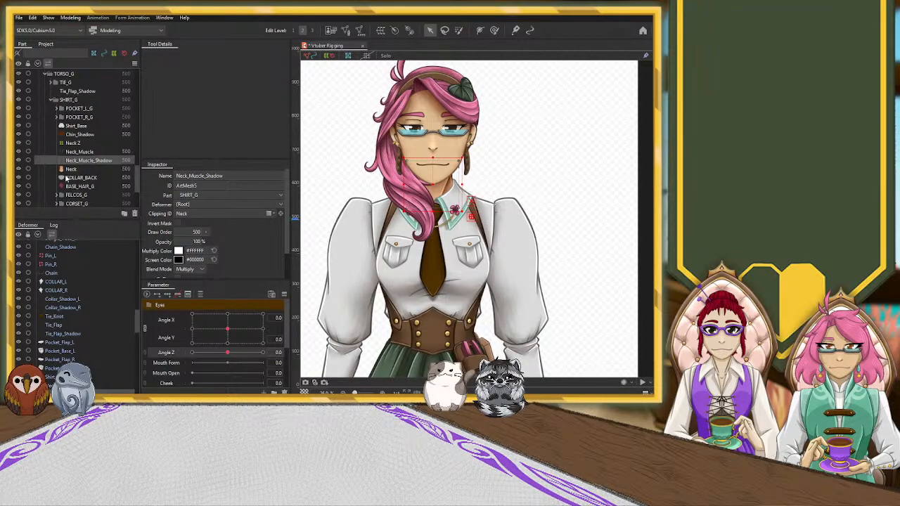
click(83, 152)
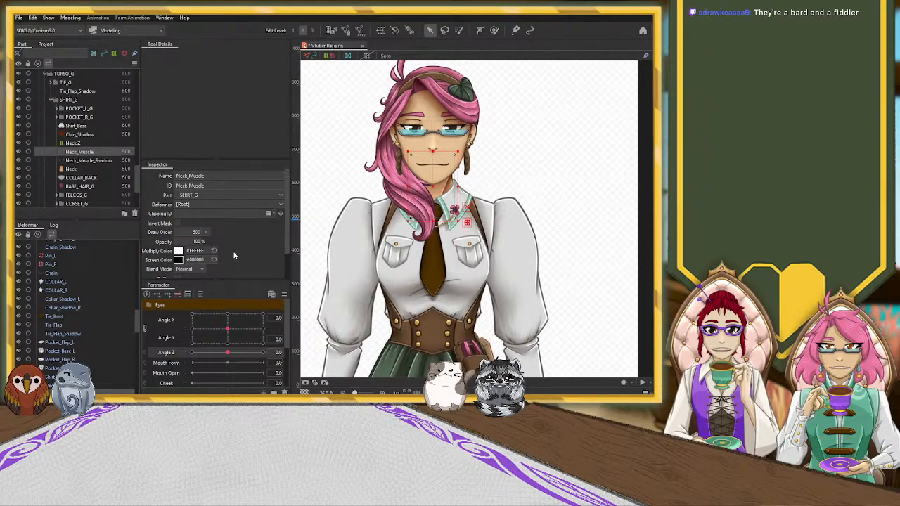
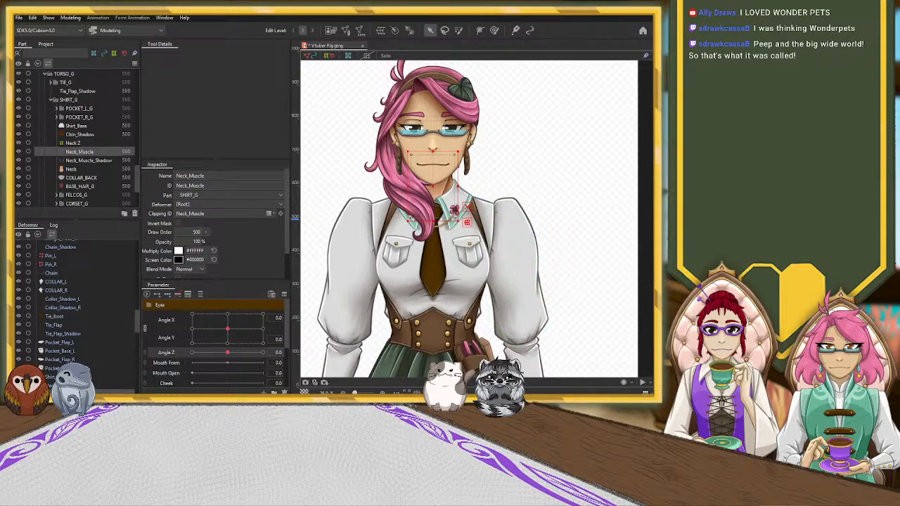
Step: Try parenting Neck_Muscle and Neck_Muscle_Shadow to the Neck Z deformer, test Angle Z at -30, and undo both changes
scroll(502, 157, up, 2)
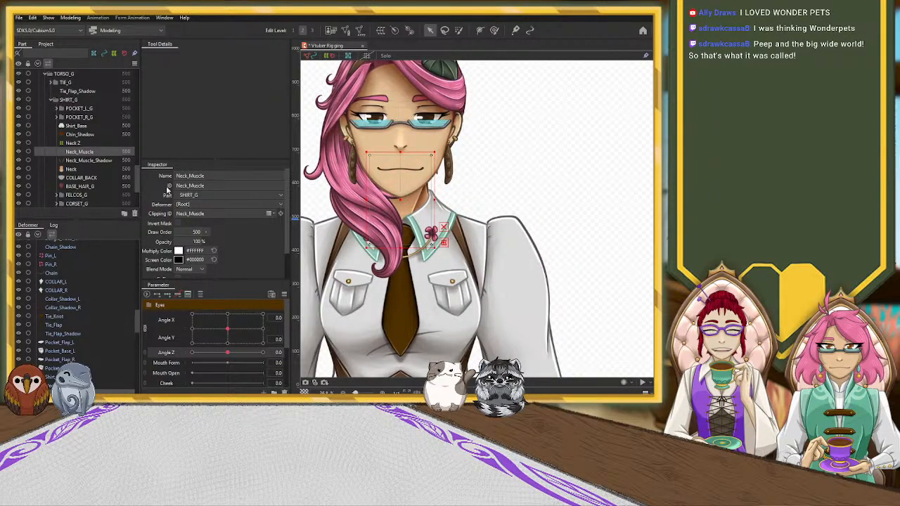
drag(227, 352, 174, 363)
click(227, 352)
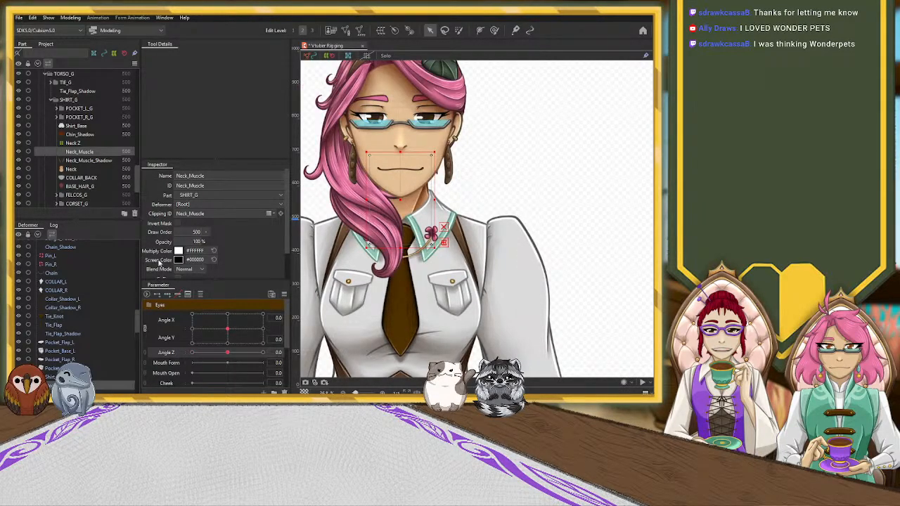
ctrl+click(75, 162)
drag(75, 161, 78, 146)
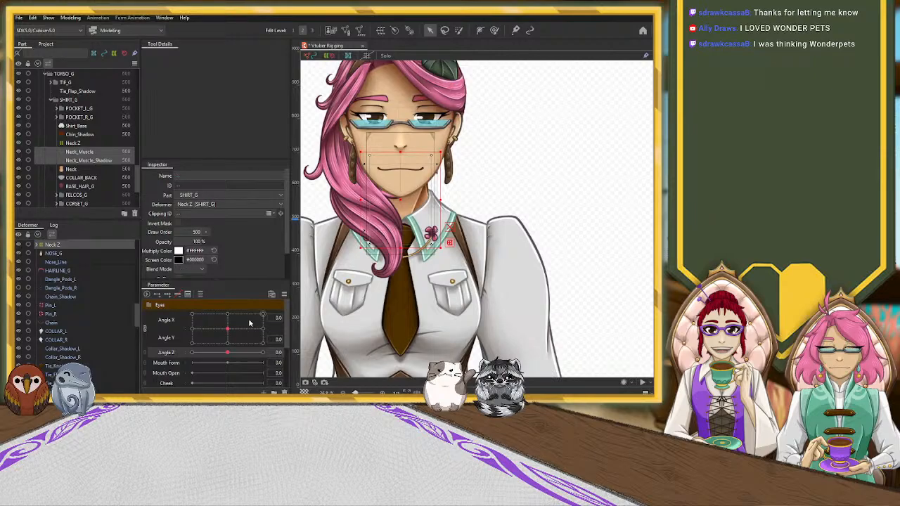
drag(227, 353, 179, 357)
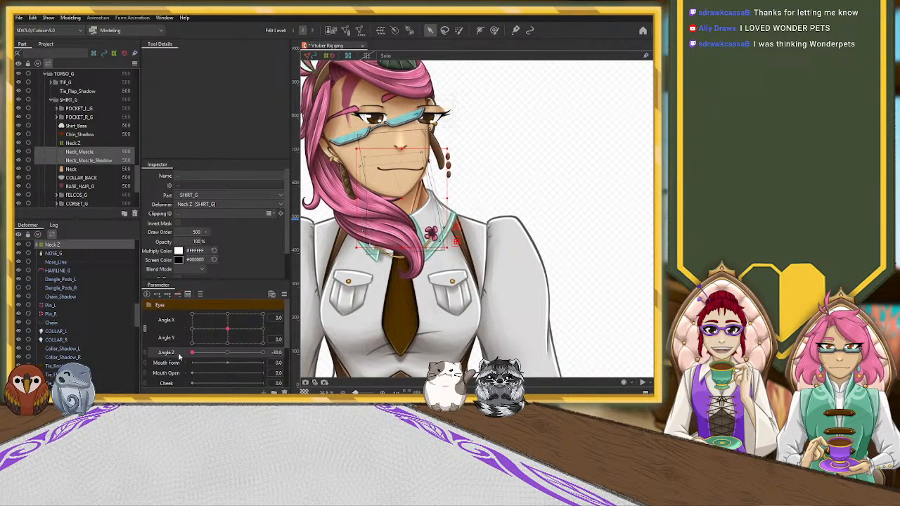
key(ctrl+z)
key(ctrl+z)
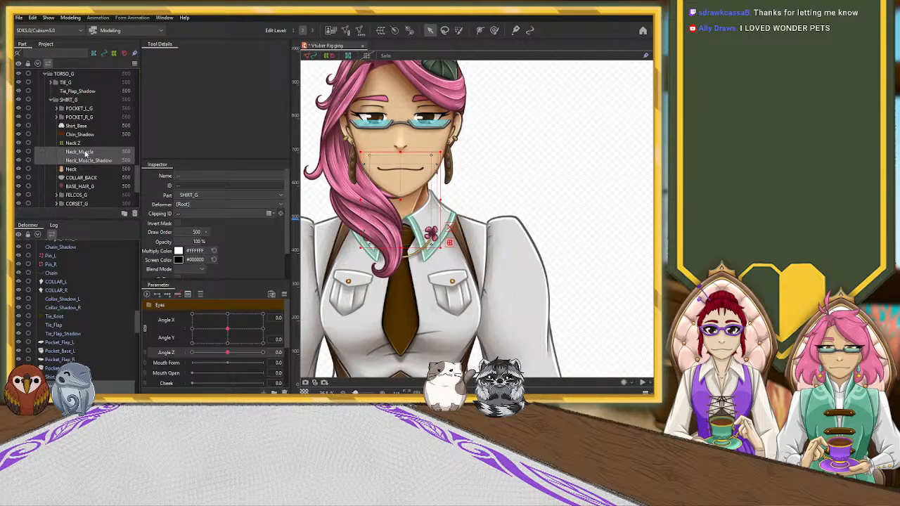
Step: Generate art meshes for Neck_Muscle, Neck_Muscle_Shadow, Dangle_Pods_L and Dangle_Pods_R, making the hidden Dangle_Pods_R visible
click(85, 153)
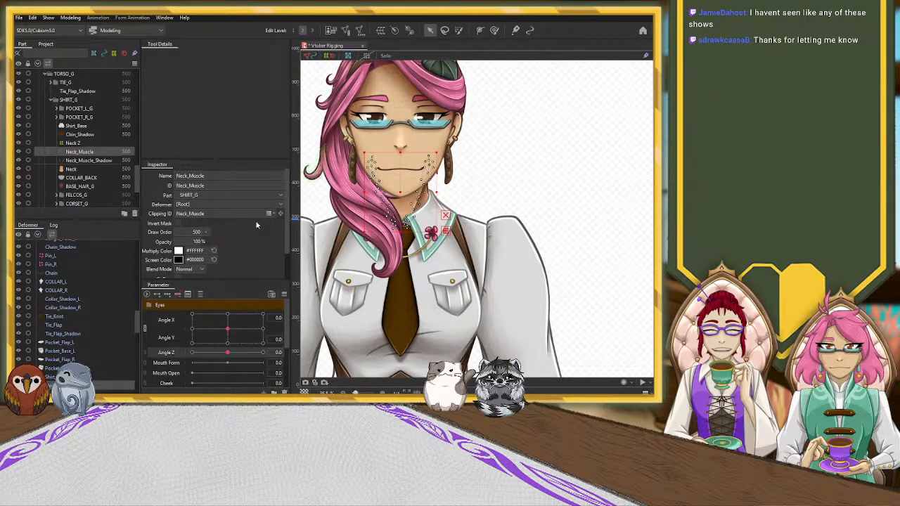
click(88, 161)
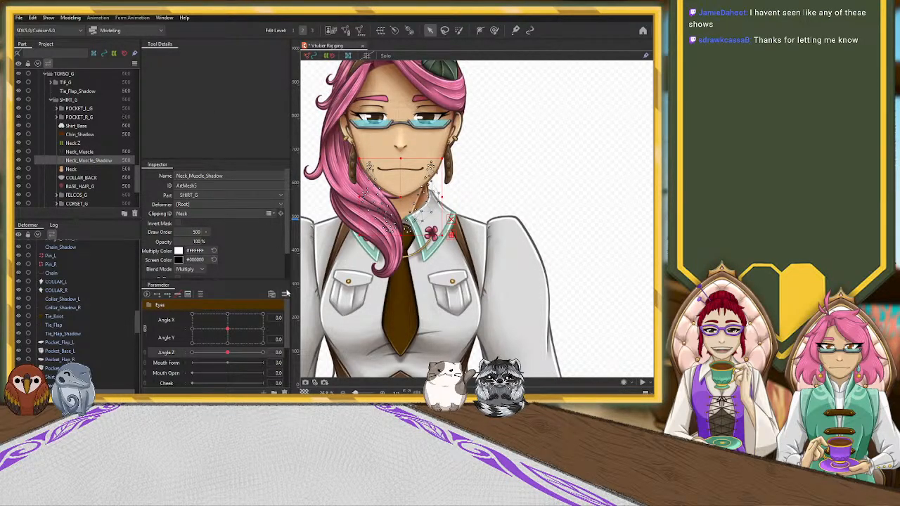
scroll(84, 144, up, 5)
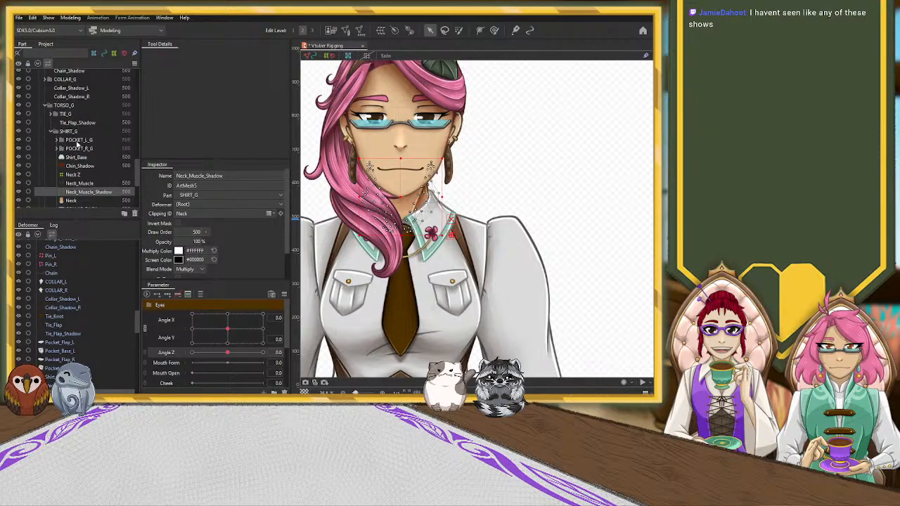
scroll(78, 144, up, 3)
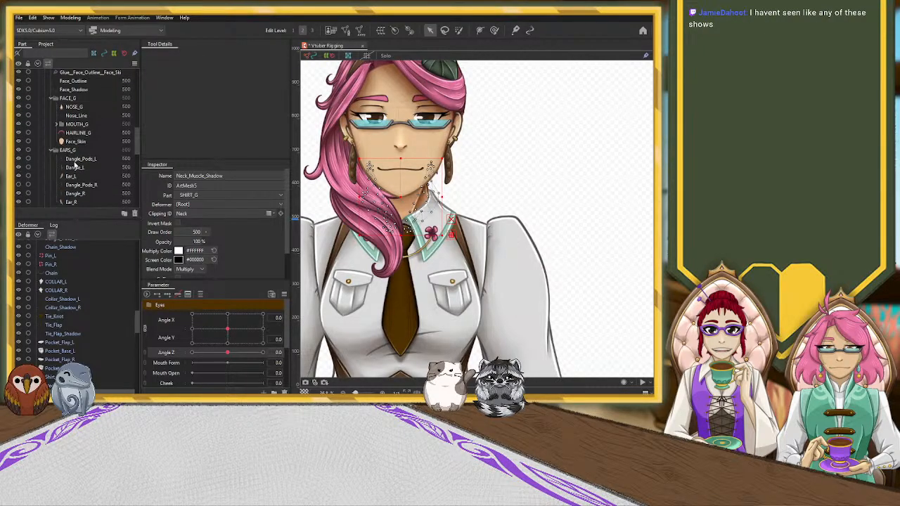
click(79, 159)
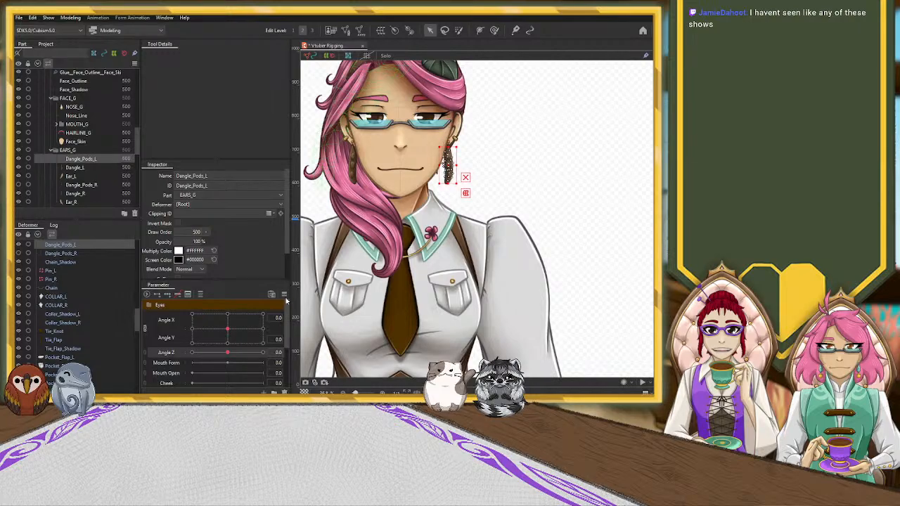
click(83, 185)
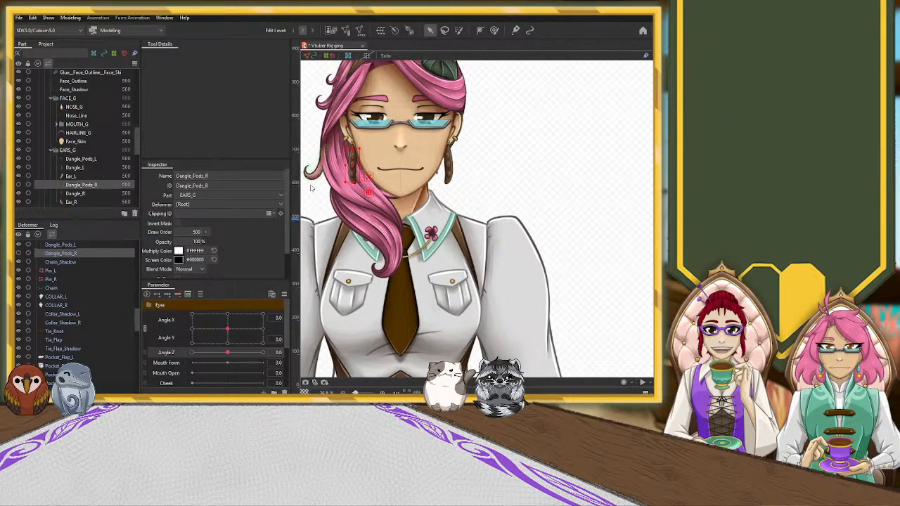
scroll(330, 190, up, 5)
scroll(321, 109, down, 5)
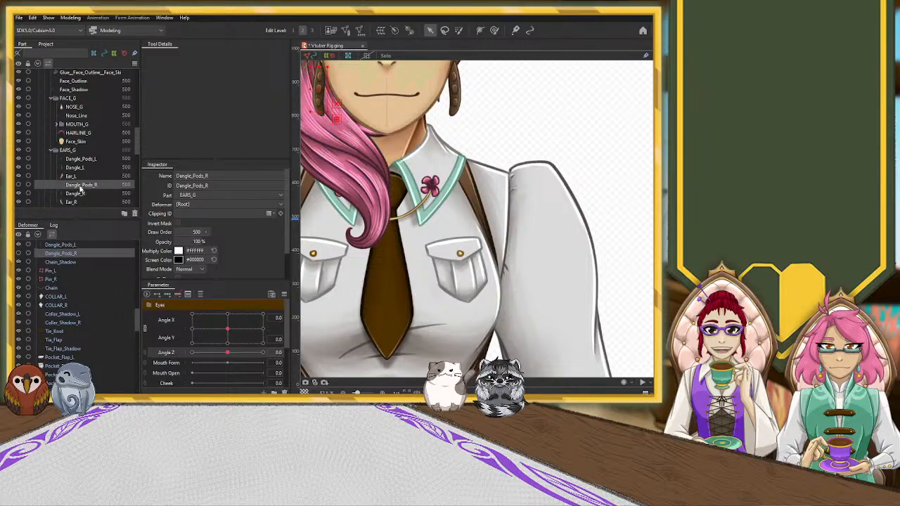
click(18, 184)
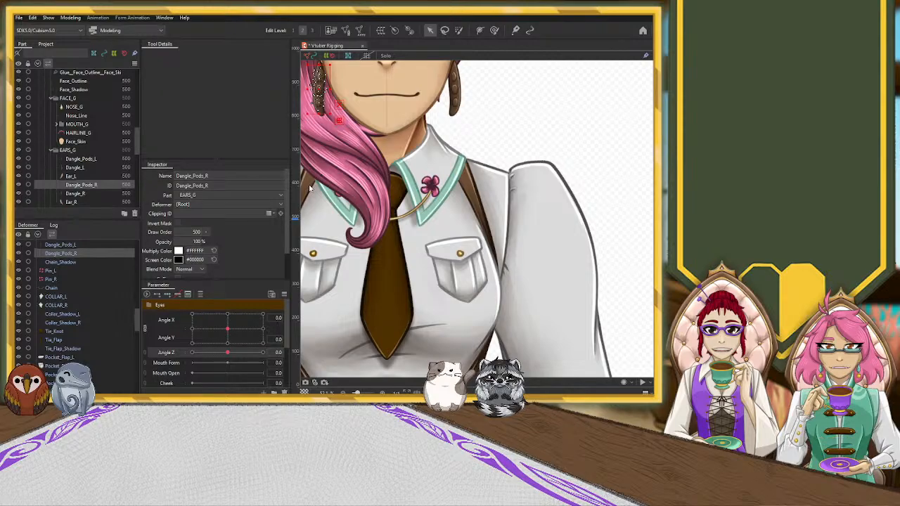
Step: Parent Neck_Muscle and Neck_Muscle_Shadow together to the Neck Z deformer
scroll(375, 168, down, 3)
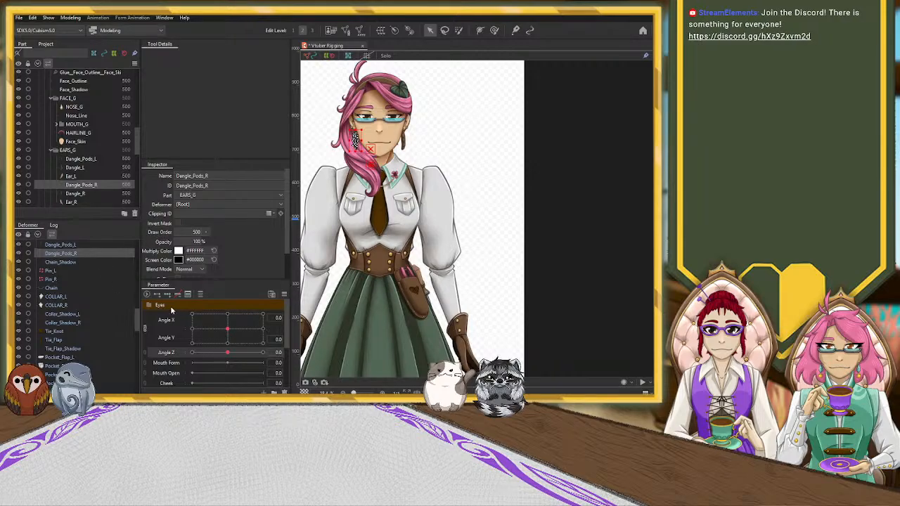
scroll(84, 185, down, 5)
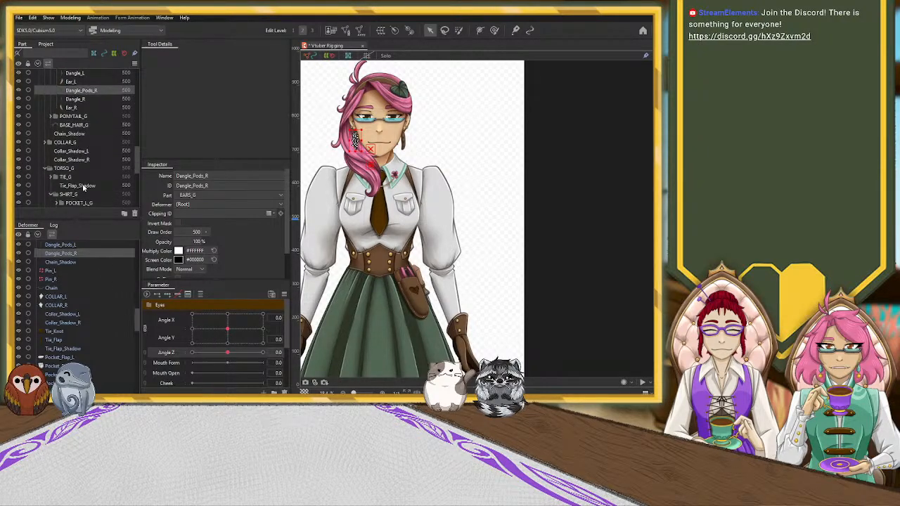
click(79, 186)
ctrl+click(80, 192)
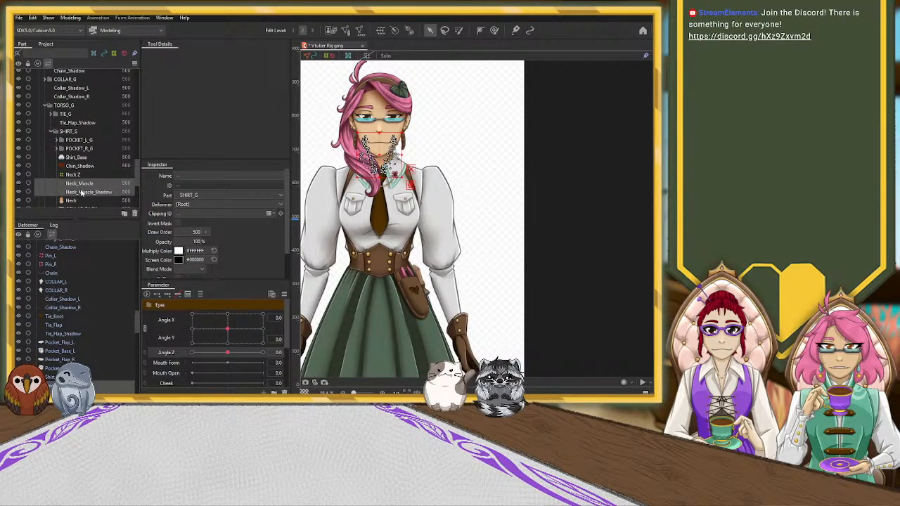
drag(89, 179, 81, 174)
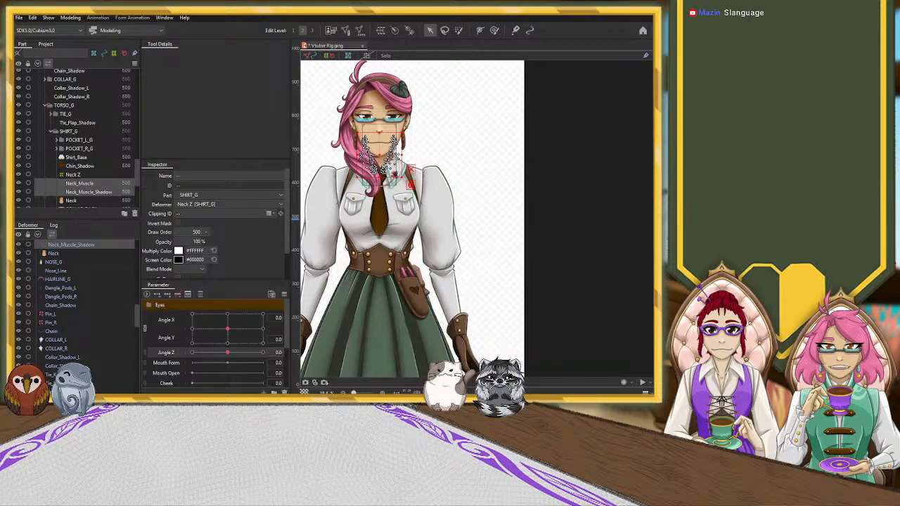
Step: Clear the selection and test the head and neck tilt with Angle Z at 30
click(494, 176)
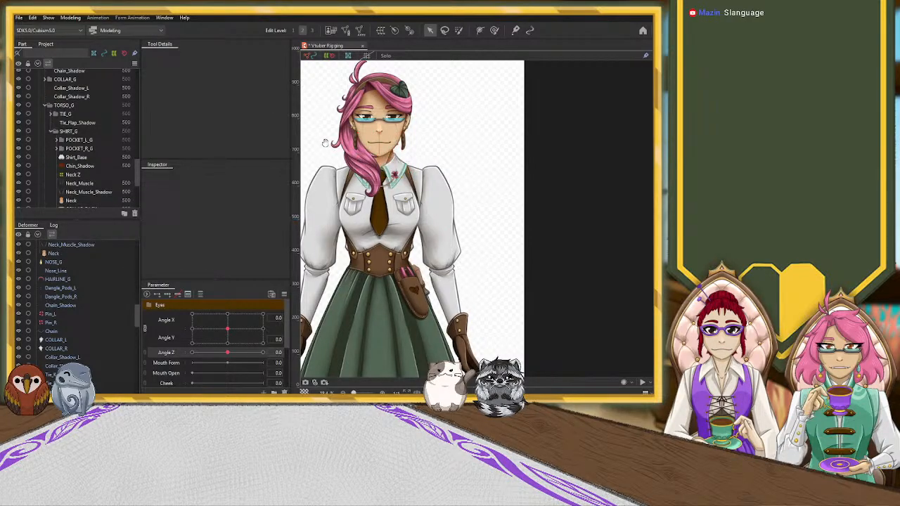
scroll(326, 142, up, 5)
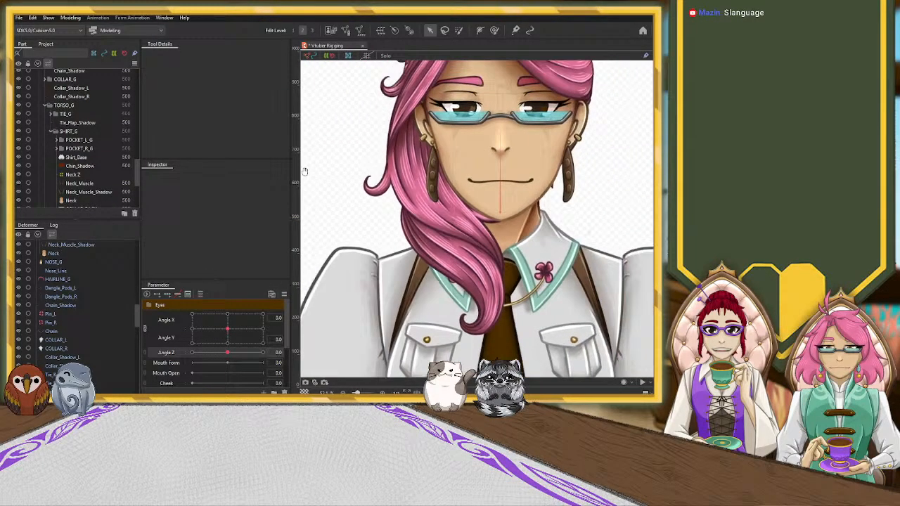
drag(305, 171, 291, 195)
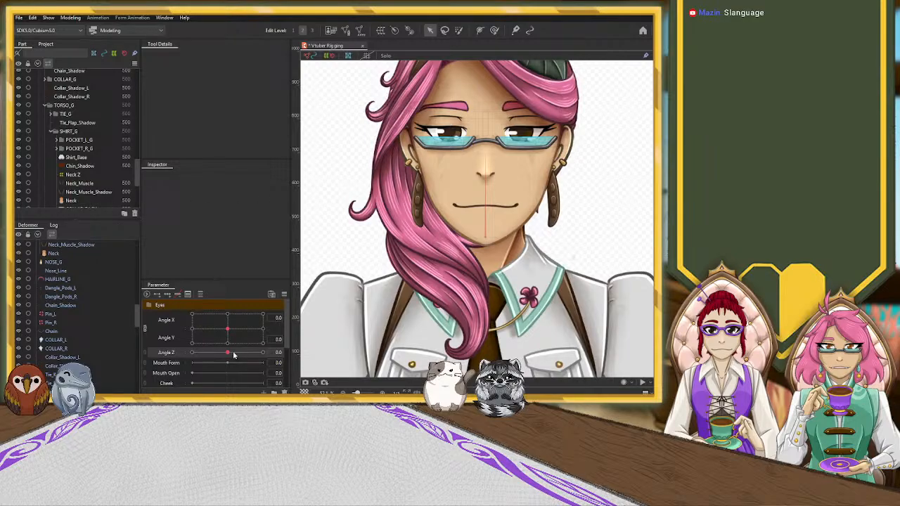
drag(234, 355, 285, 356)
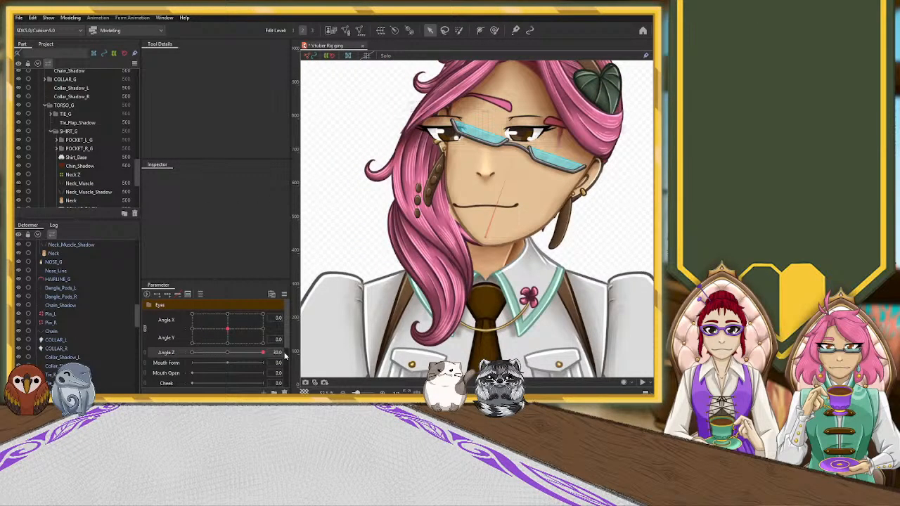
Step: Select the two neck muscle parts, test Angle Z toward its negative extreme, and restore the neutral pose
click(78, 184)
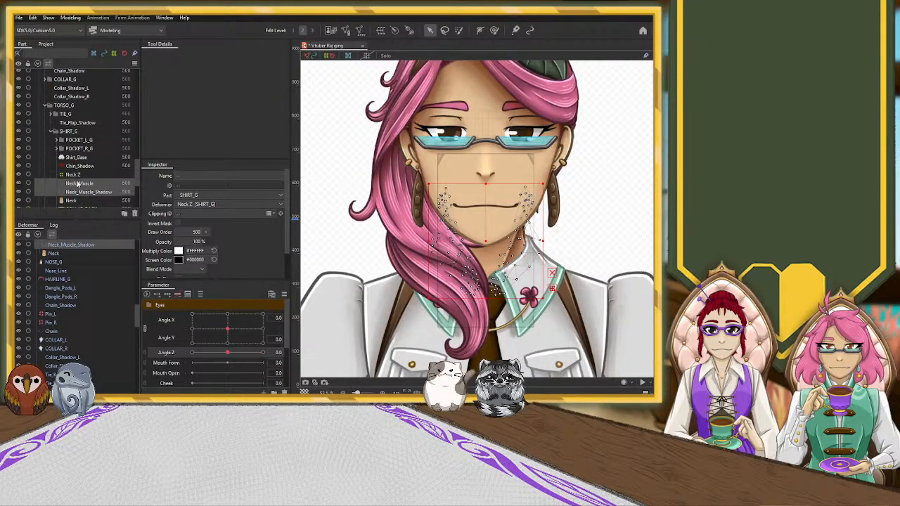
scroll(78, 183, down, 3)
scroll(78, 181, up, 10)
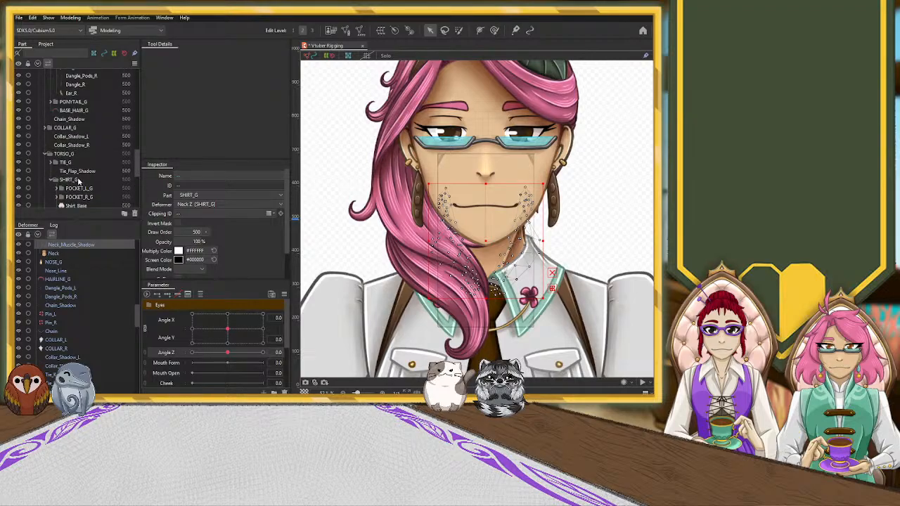
scroll(79, 183, up, 10)
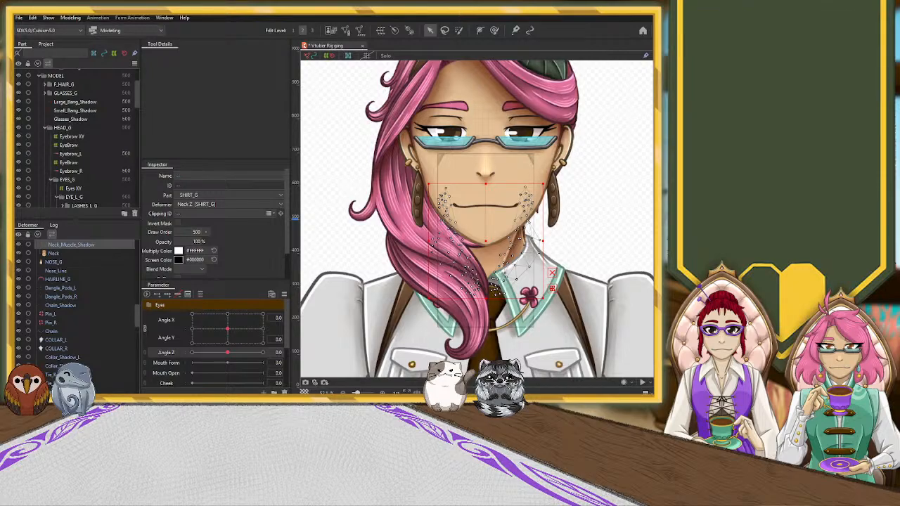
drag(228, 353, 183, 357)
key(ctrl+z)
scroll(99, 128, up, 10)
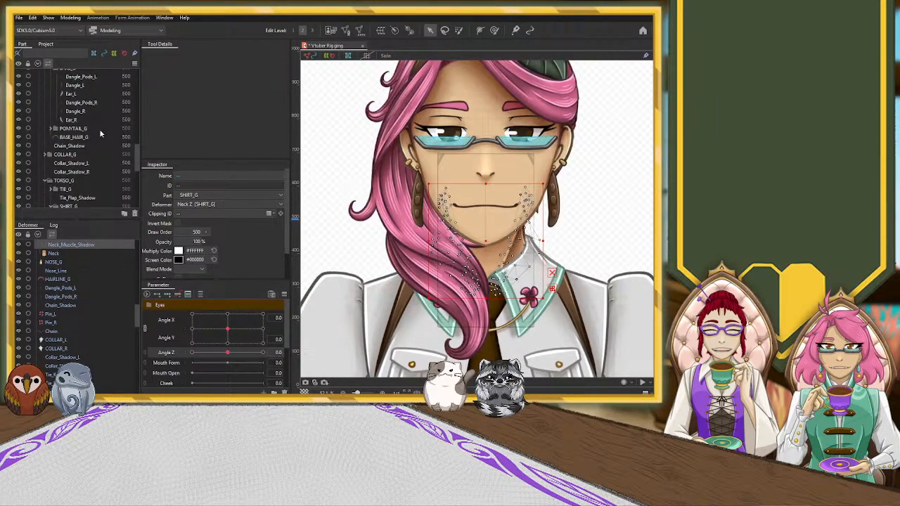
Step: Expand the MOUTH_G group and set the clipping ID of the Lower_Lip mesh to Lower_Lip
scroll(92, 128, up, 4)
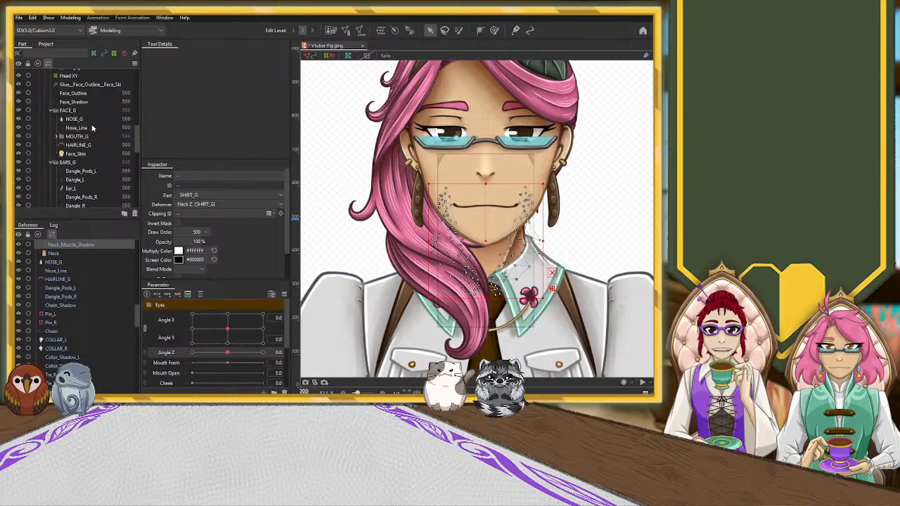
click(70, 168)
click(57, 168)
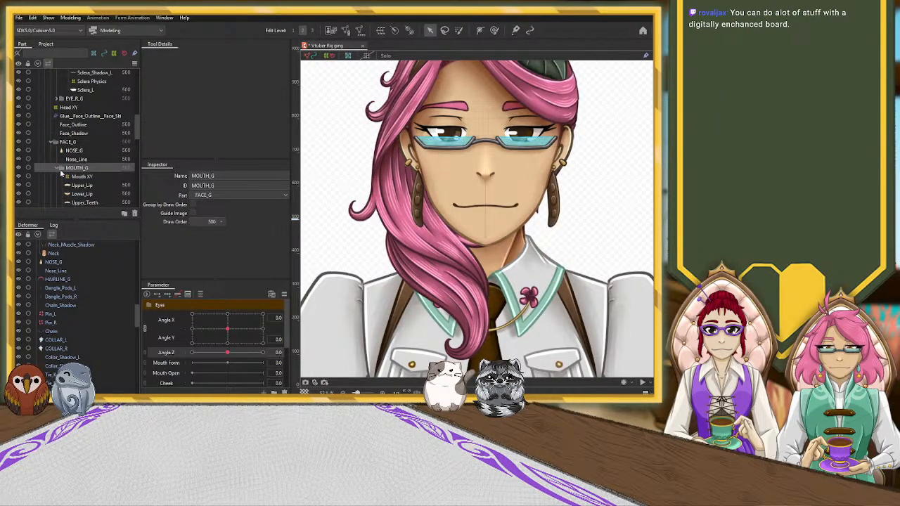
scroll(87, 181, down, 3)
click(88, 91)
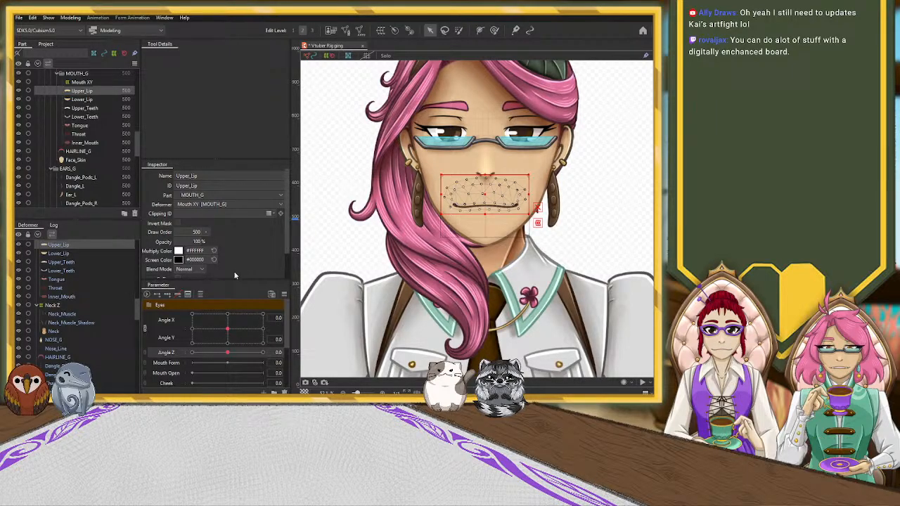
click(91, 101)
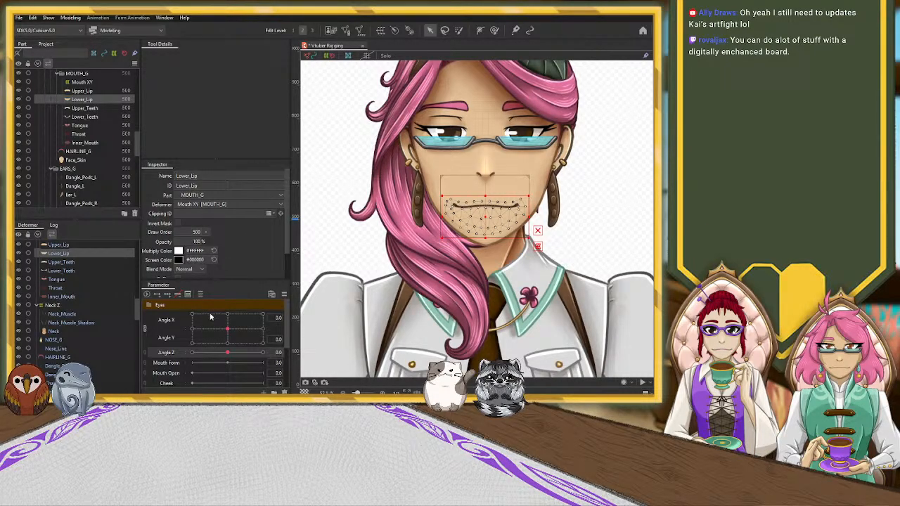
click(204, 214)
text(Lower_Lip)
Step: Clip the Upper_Teeth and Lower_Teeth meshes to Face_Skin
click(88, 109)
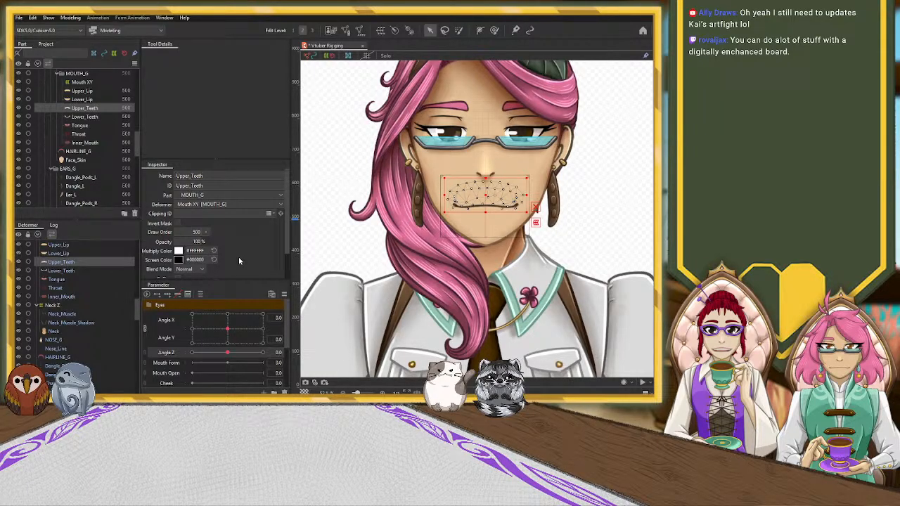
click(204, 214)
text(Face_Skin)
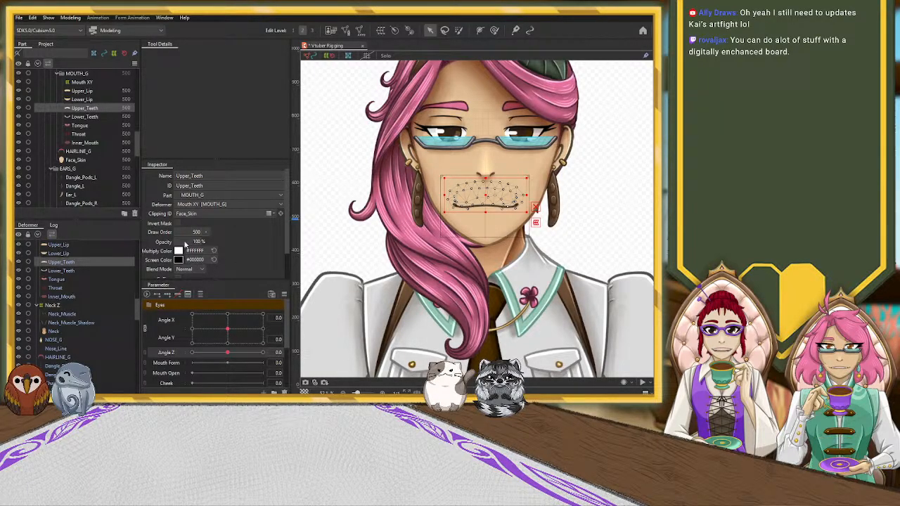
click(90, 118)
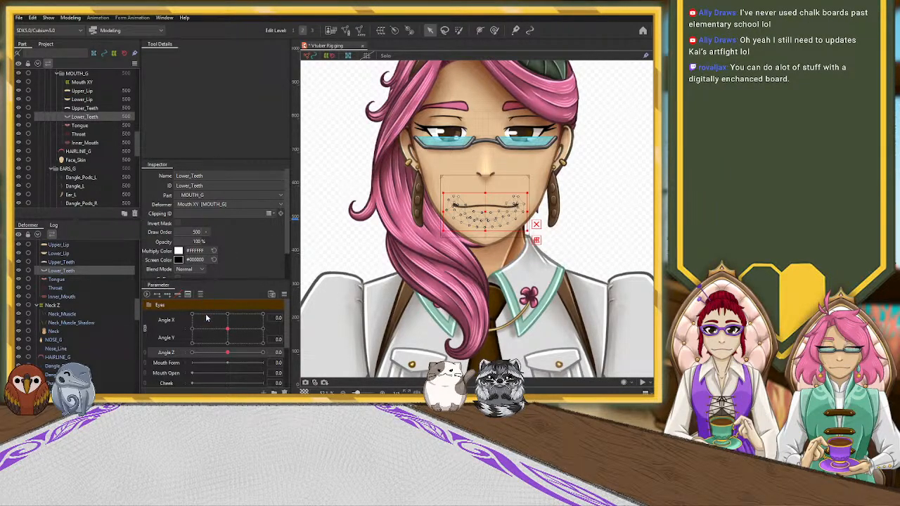
text(Face_Skin)
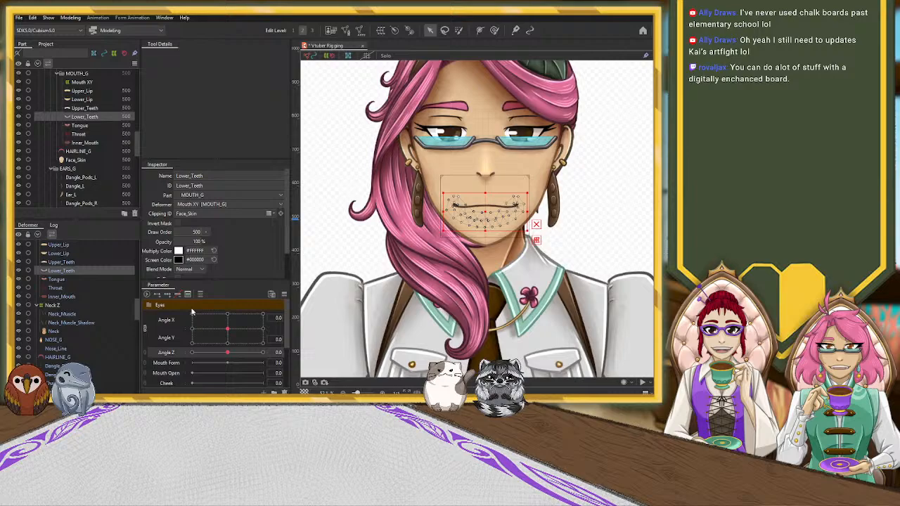
Step: Clip the Throat and Inner_Mouth meshes to Face_Skin
click(94, 126)
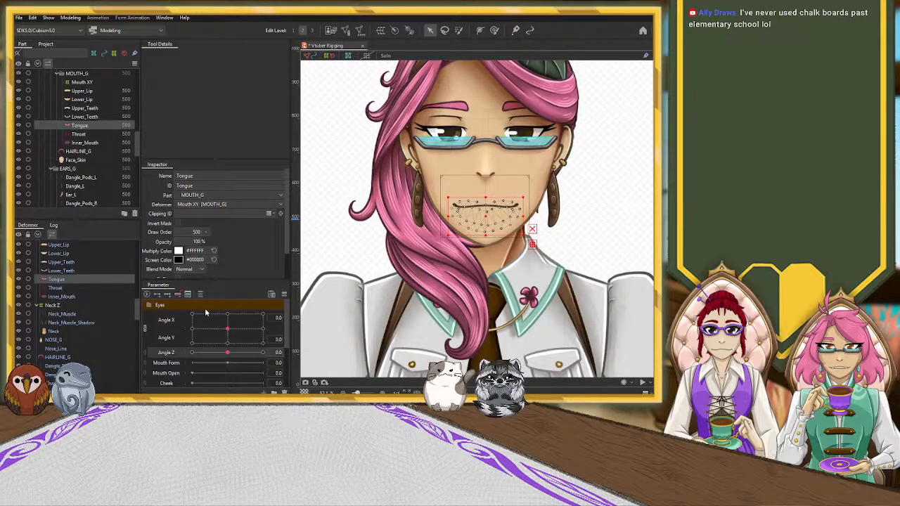
click(99, 135)
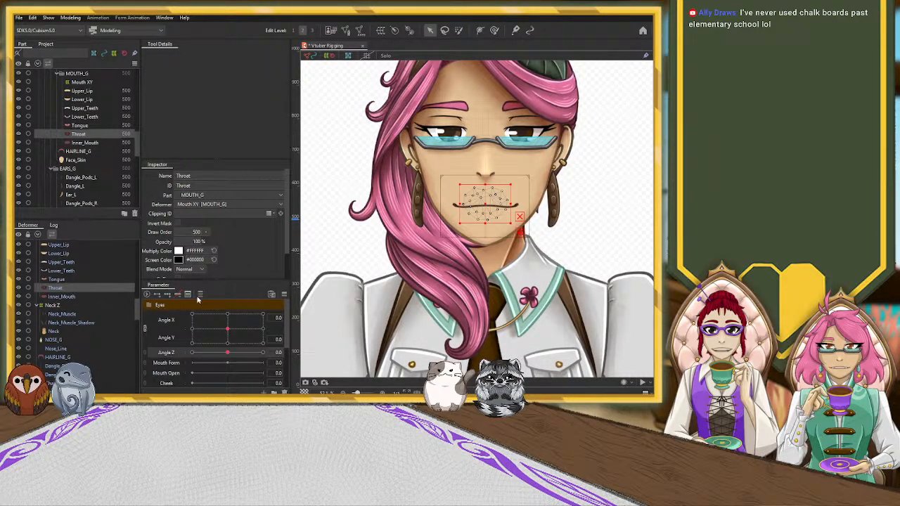
text(Face_Skin)
click(88, 143)
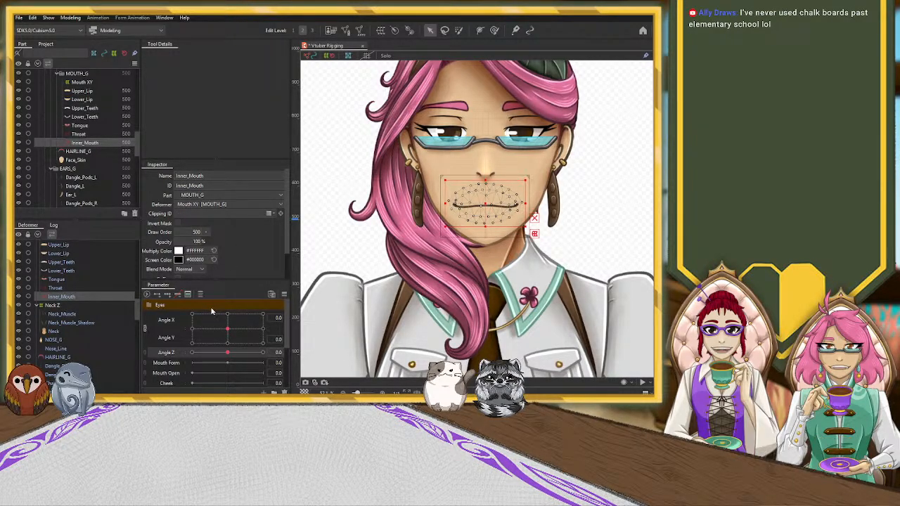
text(Face_Skin)
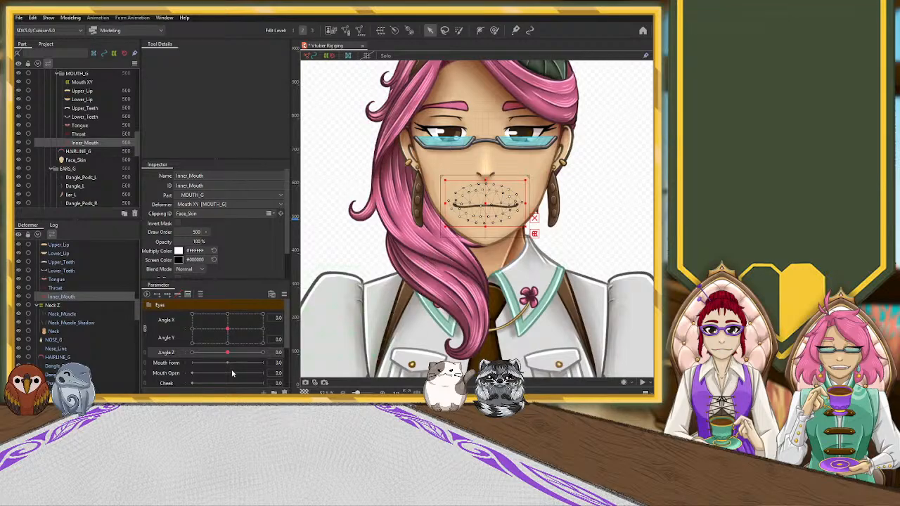
Step: Set Angle Z to -30 and examine which mesh sticks out past the jaw beside the mouth corner
drag(227, 352, 185, 356)
click(558, 223)
scroll(558, 223, up, 5)
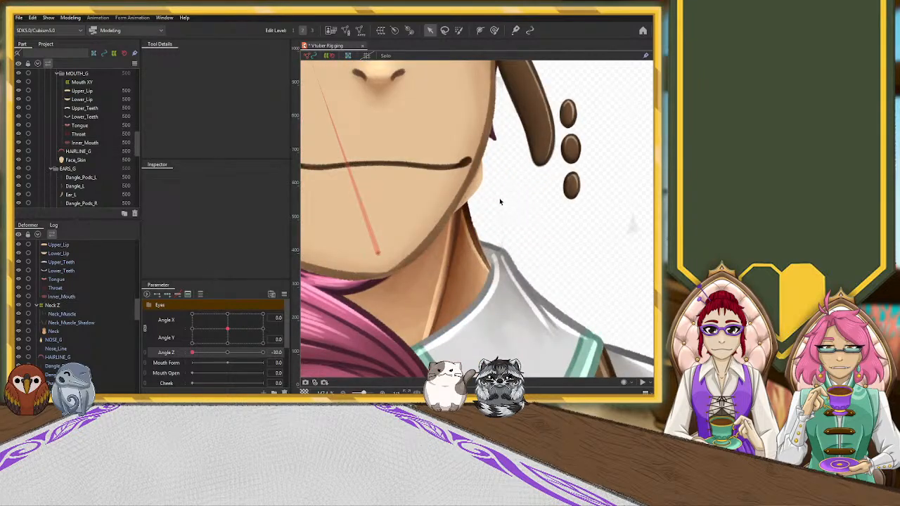
click(478, 187)
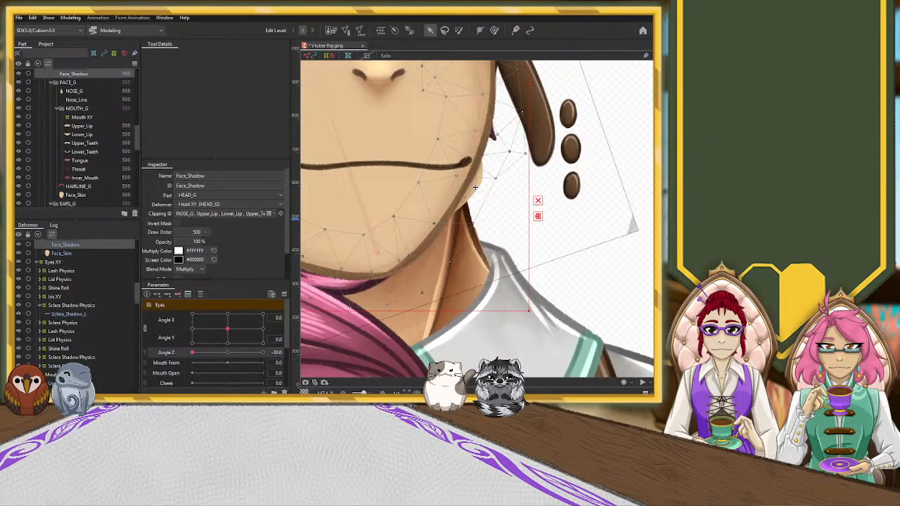
click(482, 191)
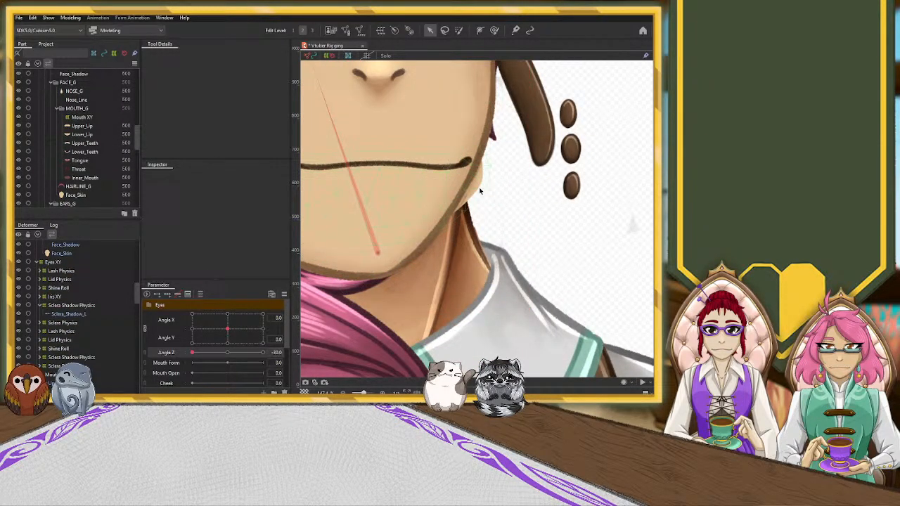
click(478, 187)
scroll(480, 190, down, 5)
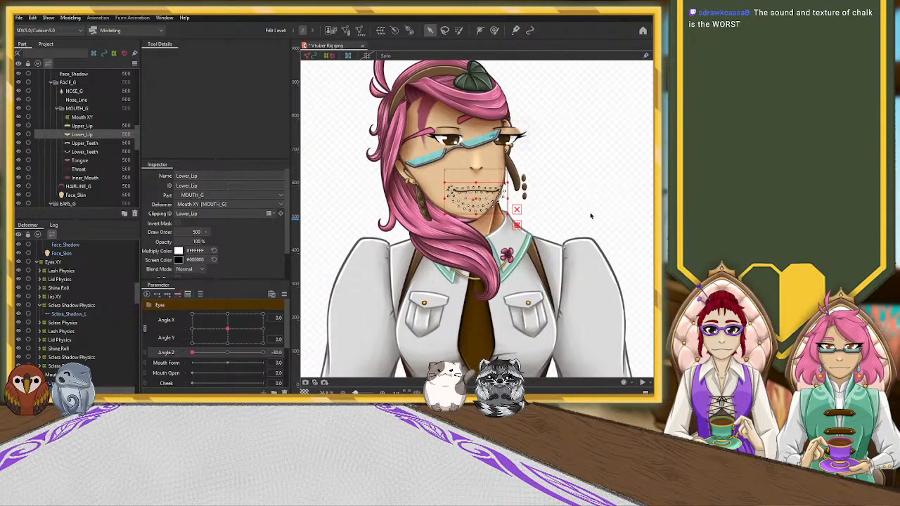
Step: Clear the selection, test the head tilt between neutral and Angle Z -30, and restore the neutral pose
click(584, 213)
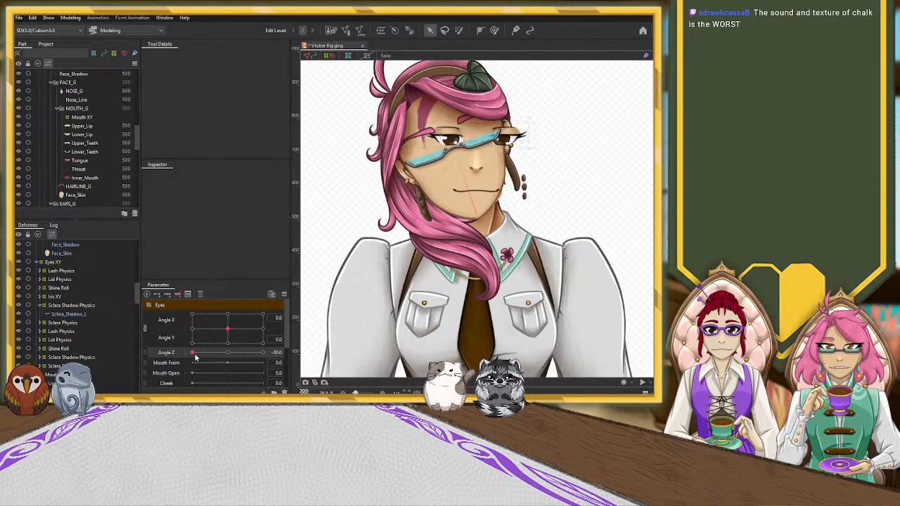
click(229, 356)
drag(229, 356, 179, 359)
click(228, 358)
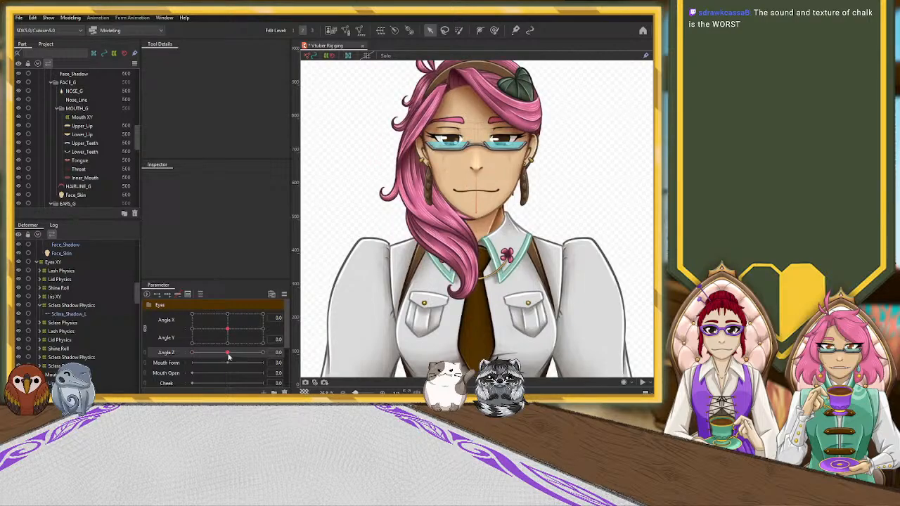
Step: Check the glue between Face_Outline and Face_Skin, inspect Face_Outline, and collapse the FACE_G group
scroll(85, 139, up, 3)
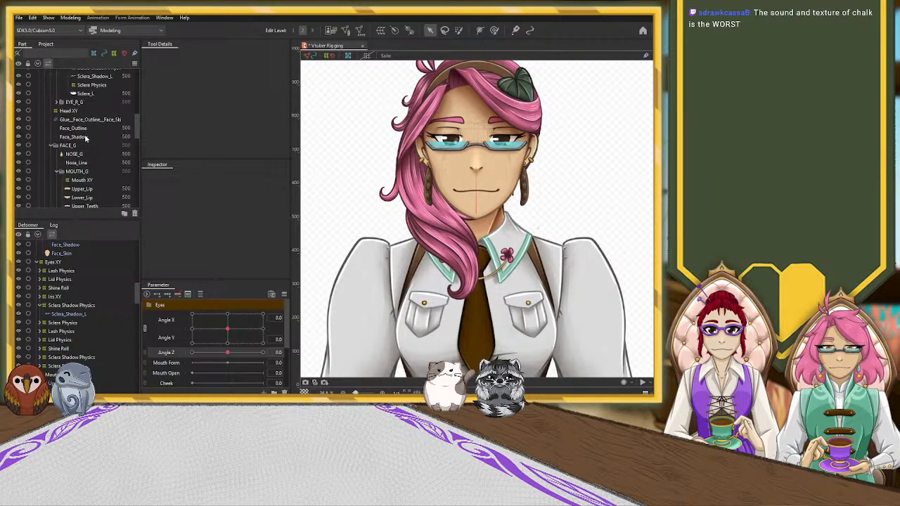
scroll(86, 139, up, 3)
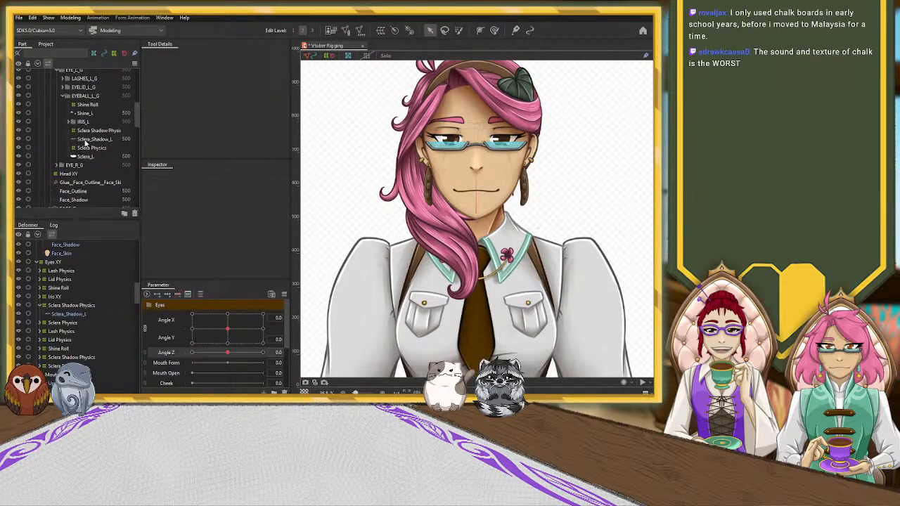
scroll(86, 142, down, 2)
click(77, 151)
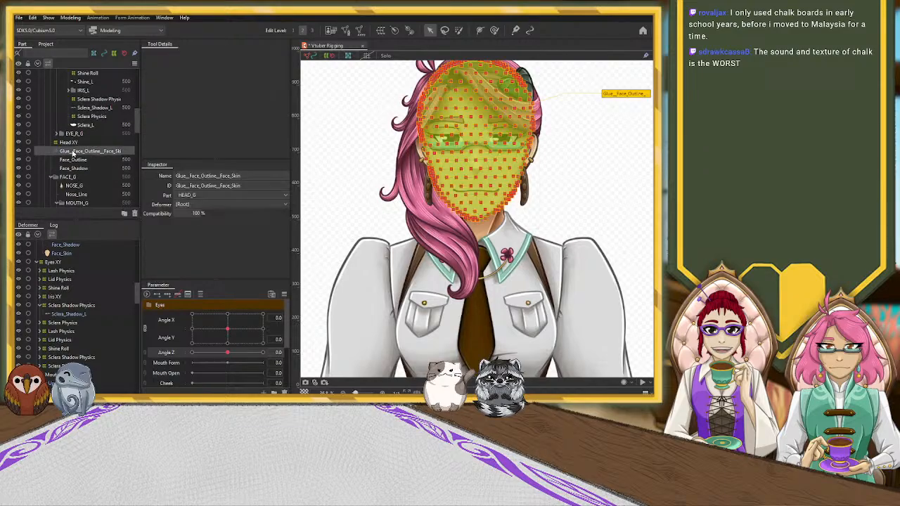
click(73, 160)
click(67, 177)
click(51, 176)
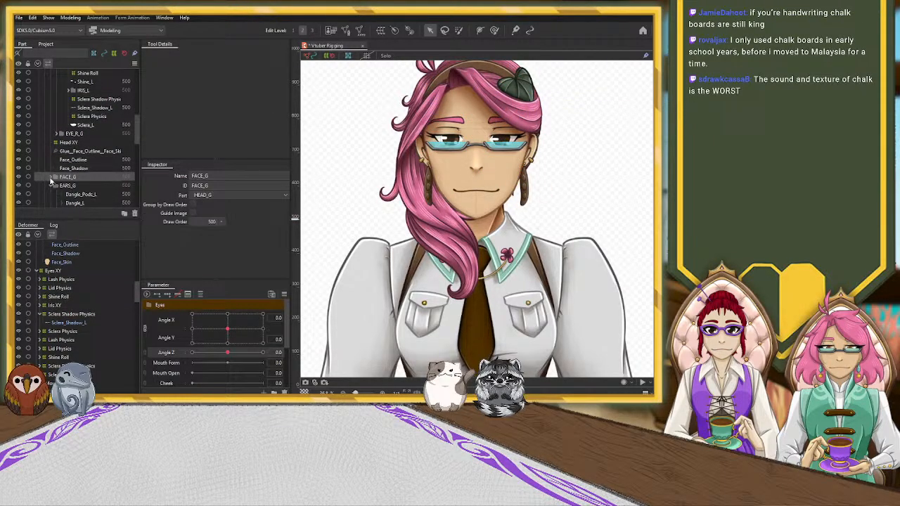
Step: Collapse the EARS_G group and test how Face_Outline tilts with Angle Z at -30
drag(227, 352, 186, 343)
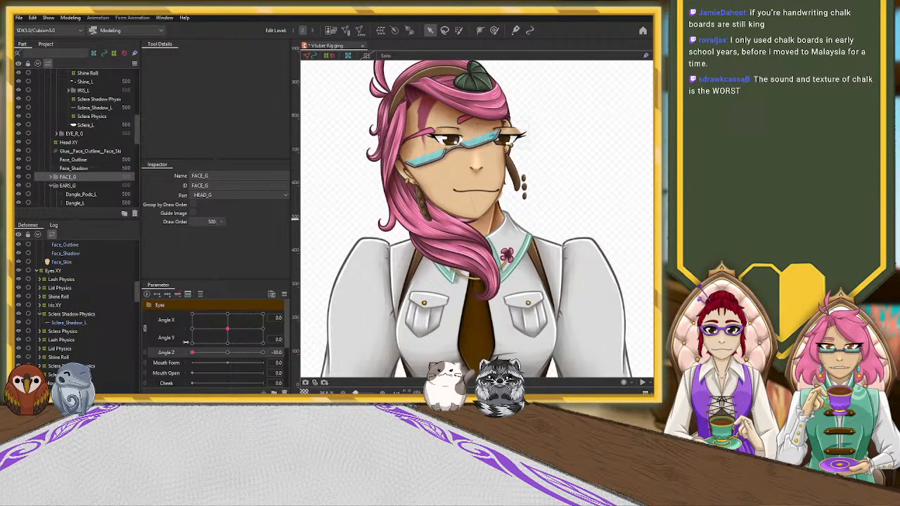
key(ctrl+z)
click(51, 185)
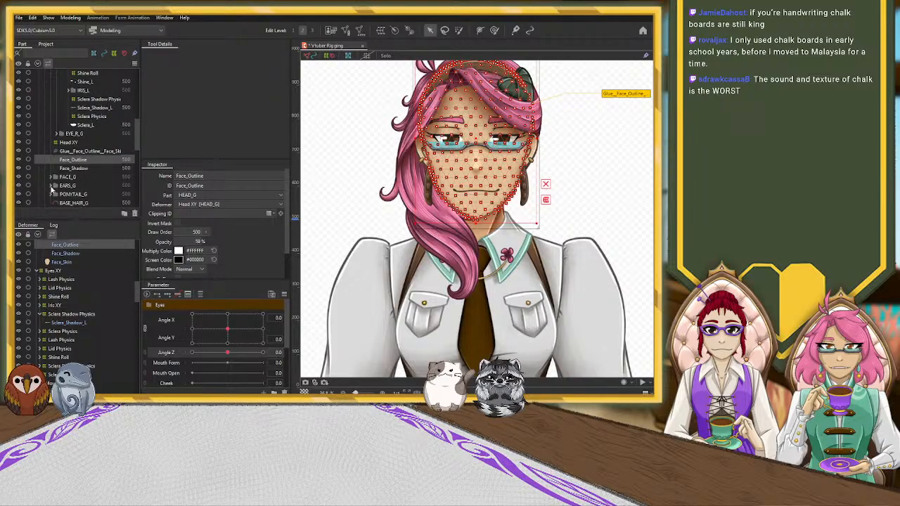
drag(227, 352, 179, 352)
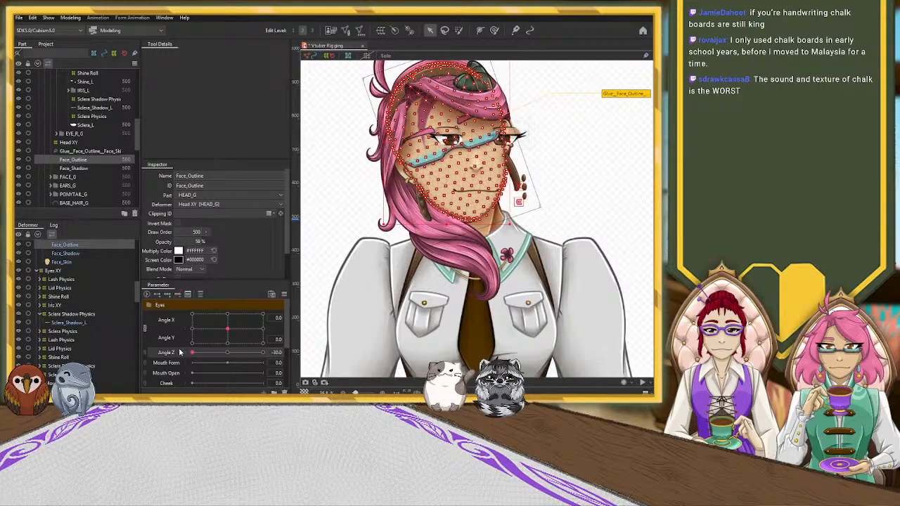
Step: Select the Head Z rotation deformer above Face_Outline's parent and test its tilt from neutral to Angle Z -30
key(d)
key(d)
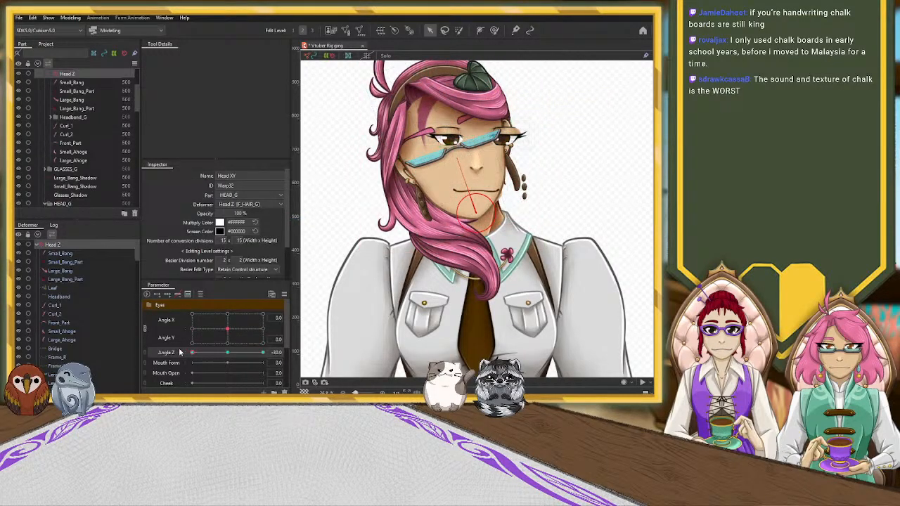
click(227, 353)
drag(227, 353, 192, 353)
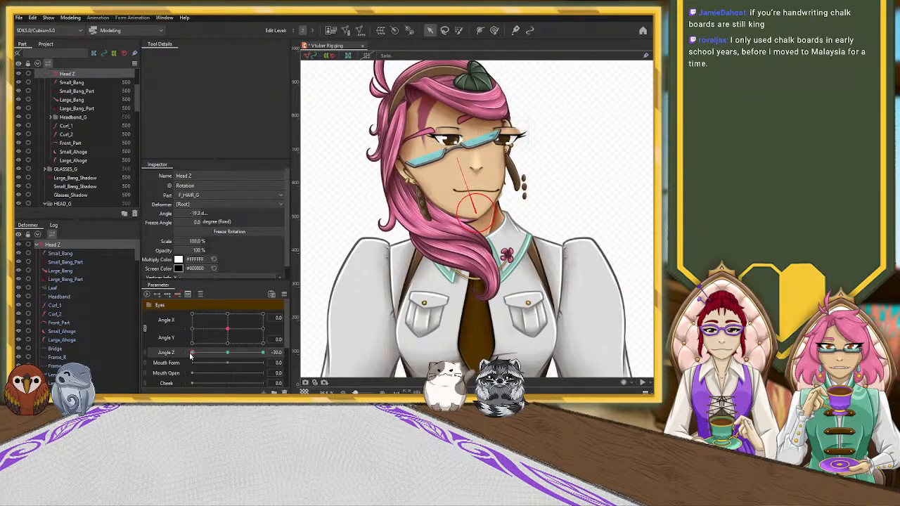
Step: Select the Dangle_R earring on the tilted head and toggle its visibility off and on to check it
scroll(434, 220, up, 5)
scroll(334, 230, down, 4)
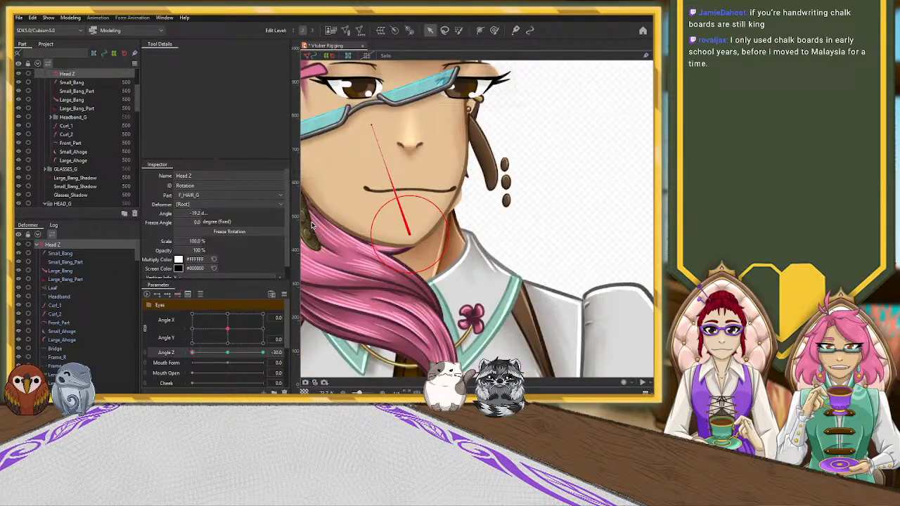
click(309, 228)
drag(345, 229, 430, 231)
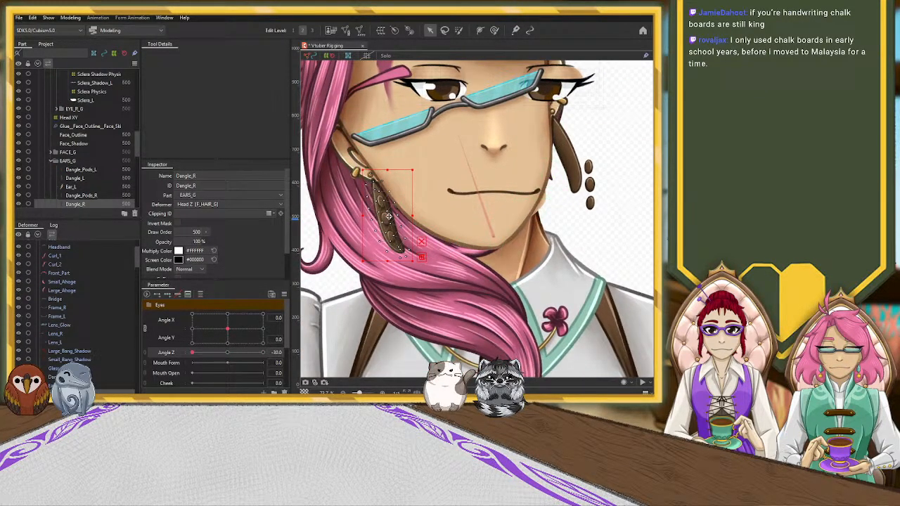
scroll(81, 179, down, 1)
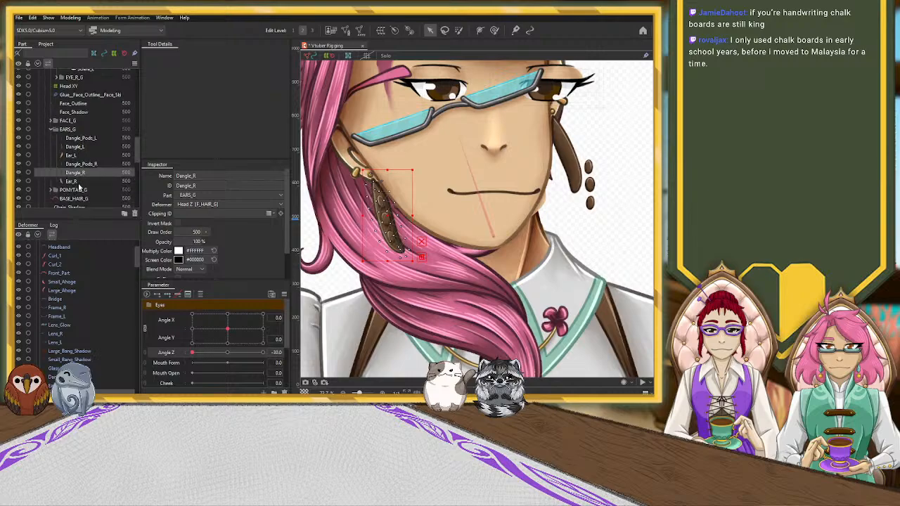
click(19, 173)
click(19, 173)
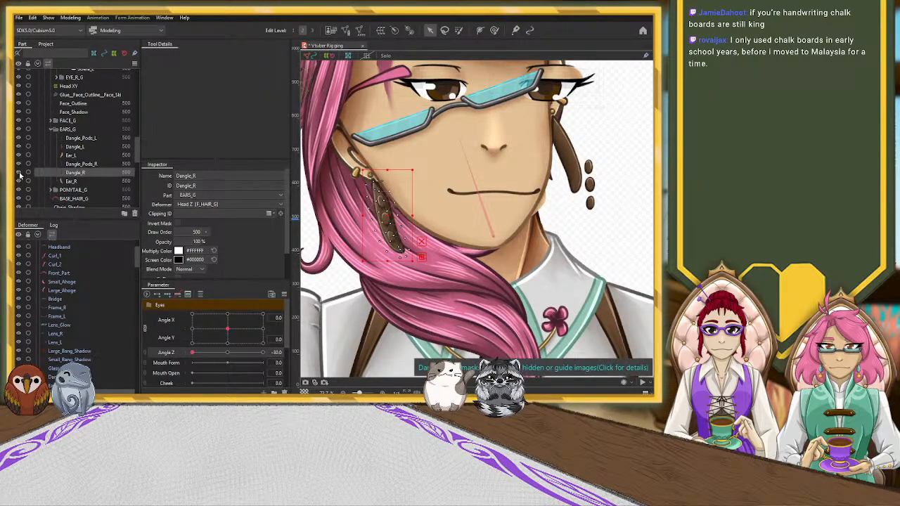
click(19, 173)
click(19, 173)
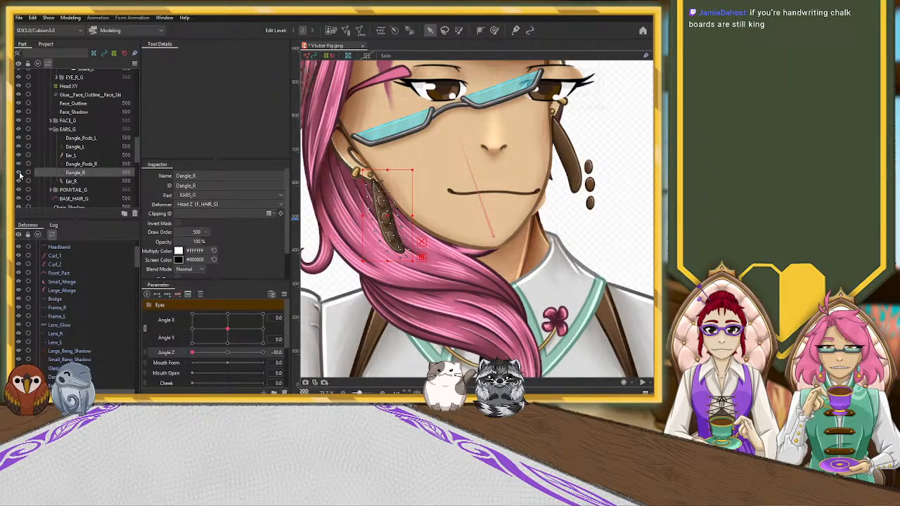
Step: Copy the Dangle_L earring mesh and paste the duplicate directly above Dangle_R in EARS_G
click(81, 146)
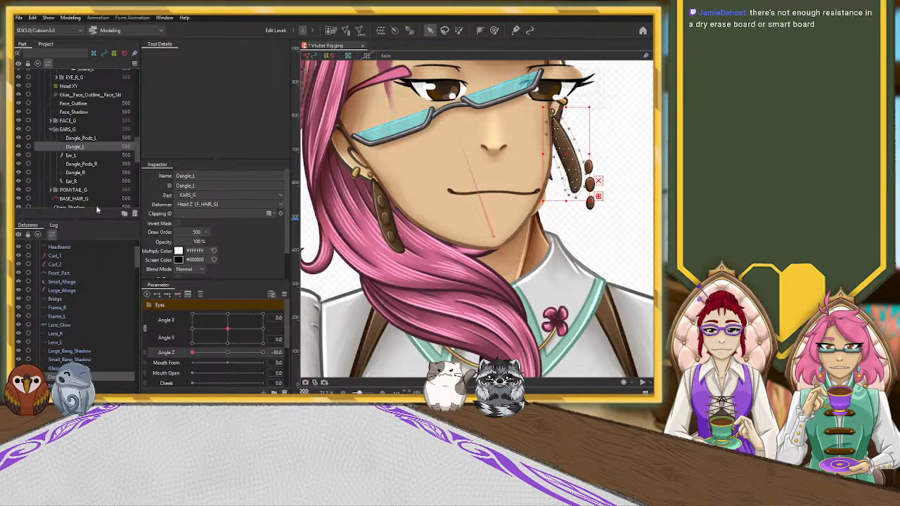
click(84, 181)
click(86, 173)
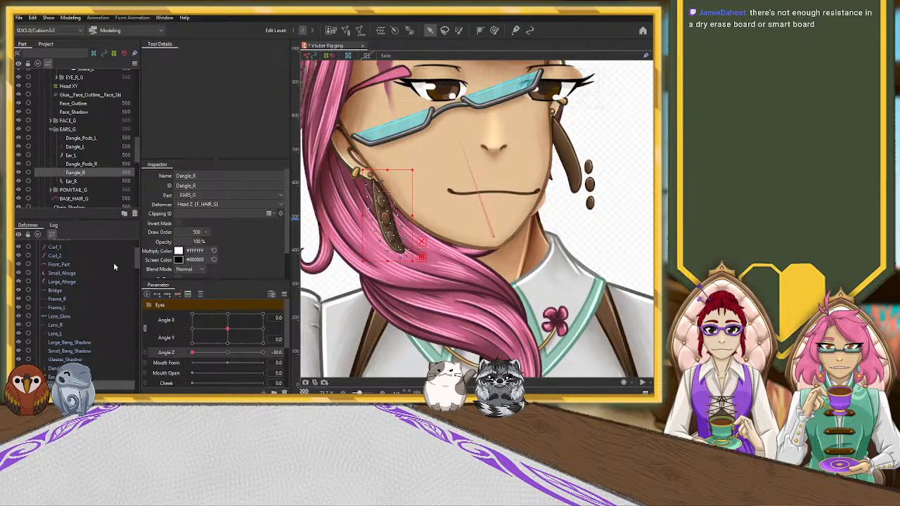
key(ctrl+v)
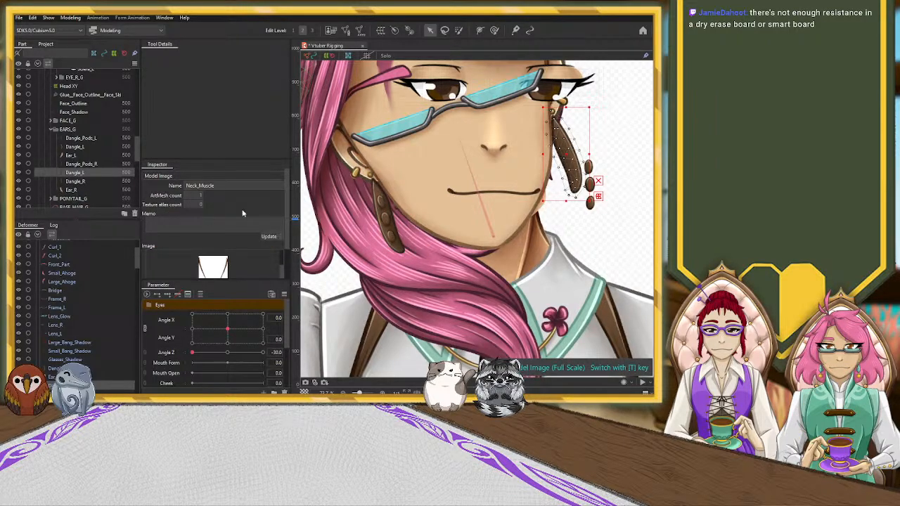
Step: Delete the pasted Dangle_L duplicate above Dangle_R in EARS_G and return Angle Z to 0
click(91, 173)
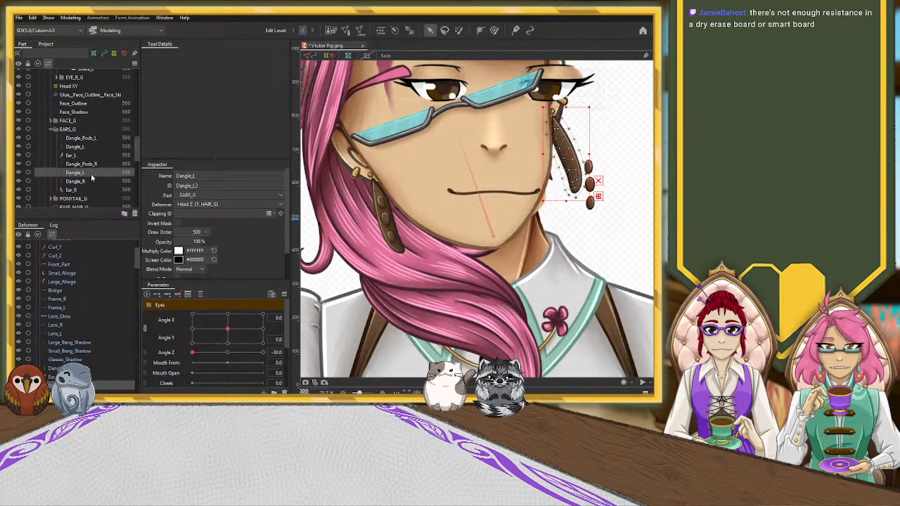
key(Delete)
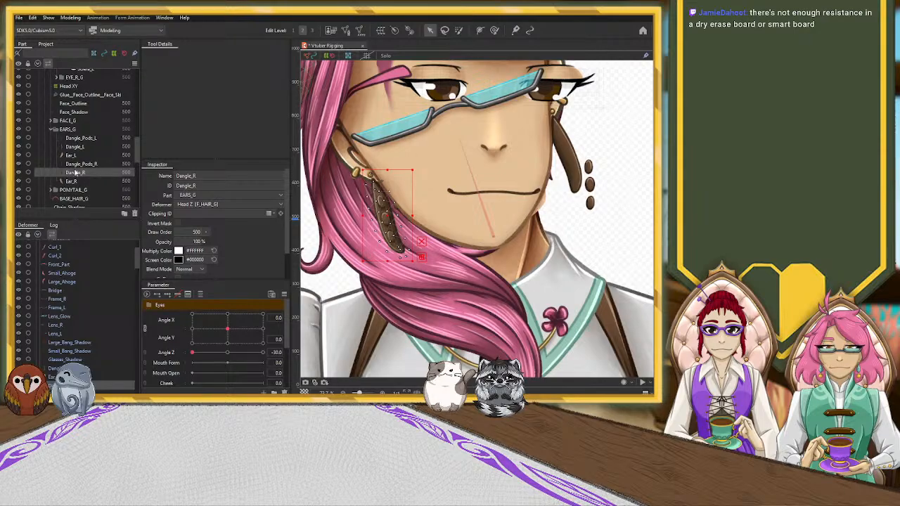
click(80, 138)
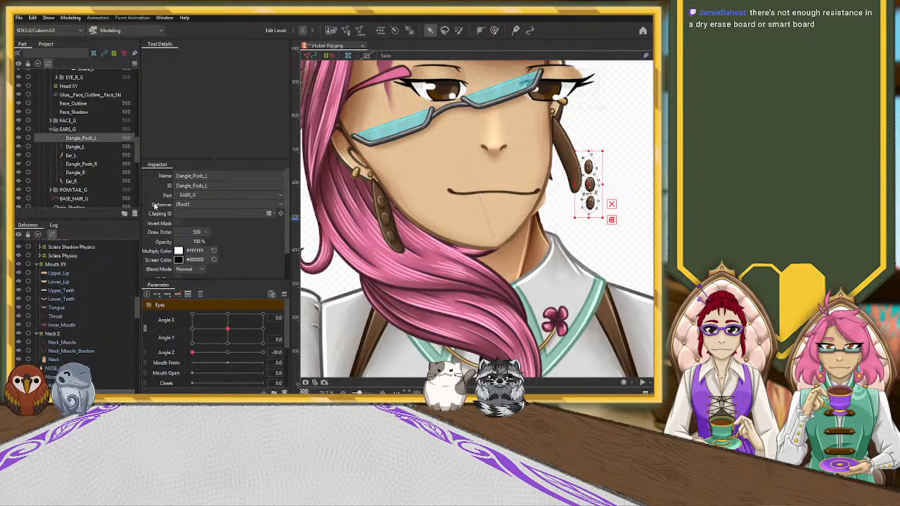
click(229, 353)
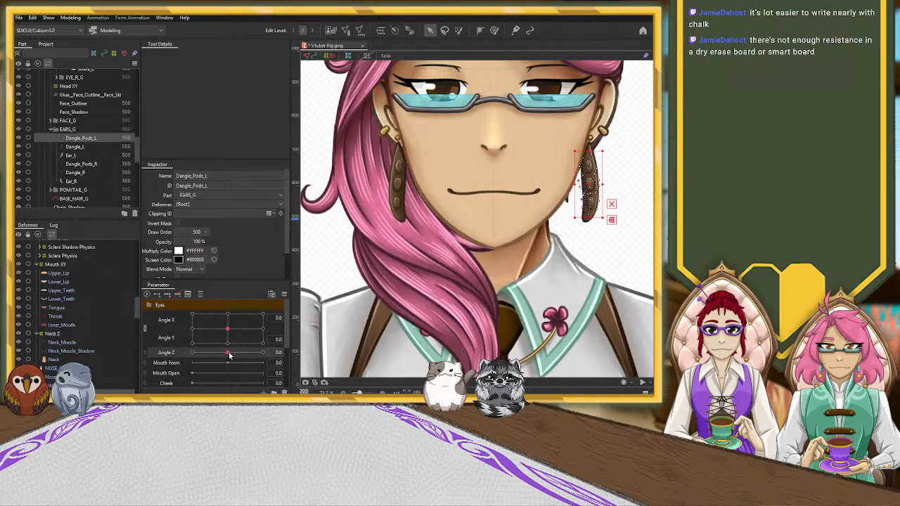
mouse_move(229, 355)
mouse_down()
mouse_move(247, 355)
mouse_move(185, 355)
mouse_move(229, 355)
mouse_up()
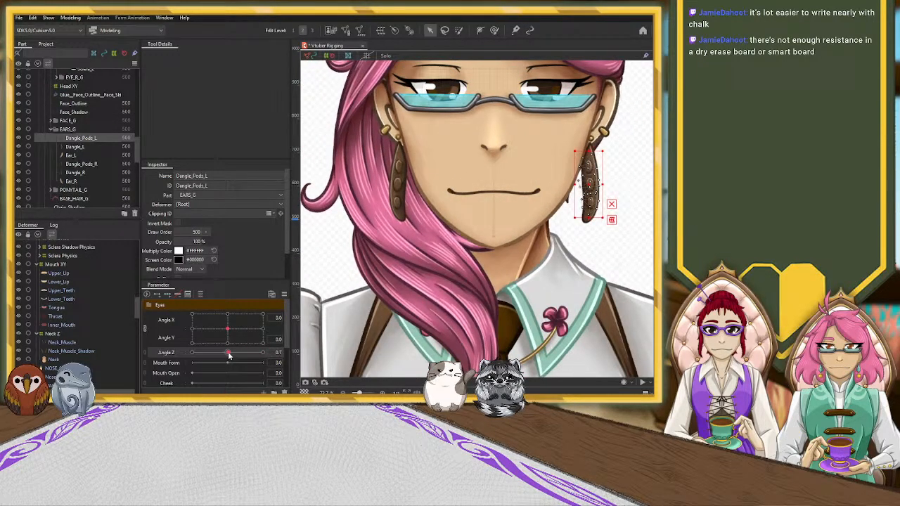
click(228, 354)
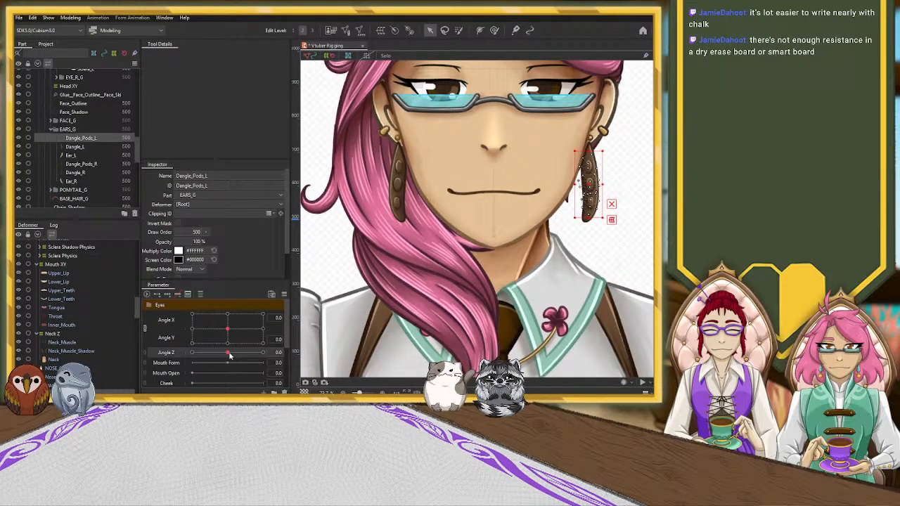
click(81, 172)
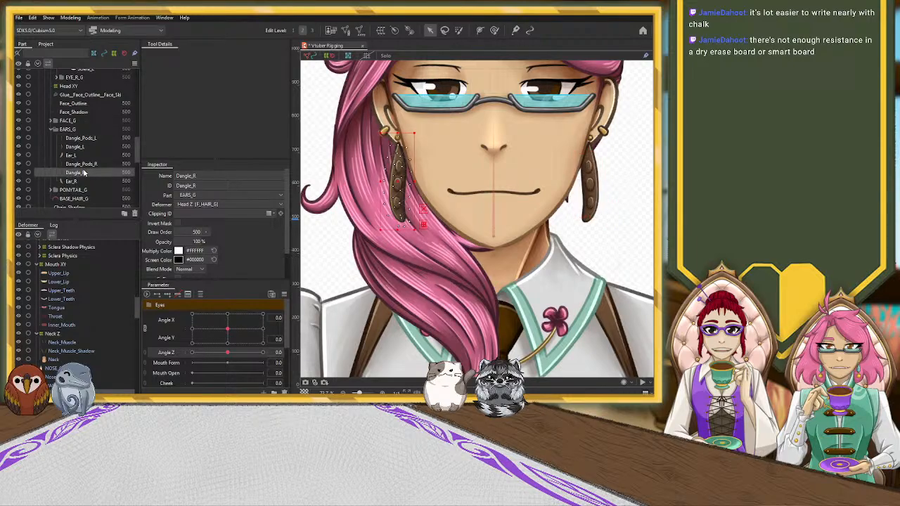
Step: Delete the leftover part group of corresponding layers for Vtuber To Rig 1.2.psd, including its nested MODEL group
scroll(83, 172, up, 5)
scroll(83, 172, up, 10)
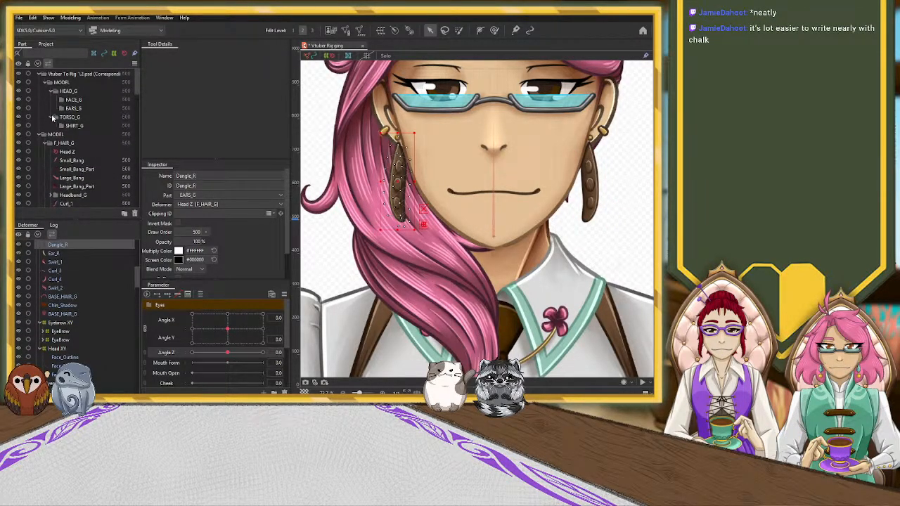
click(47, 84)
click(46, 83)
click(57, 83)
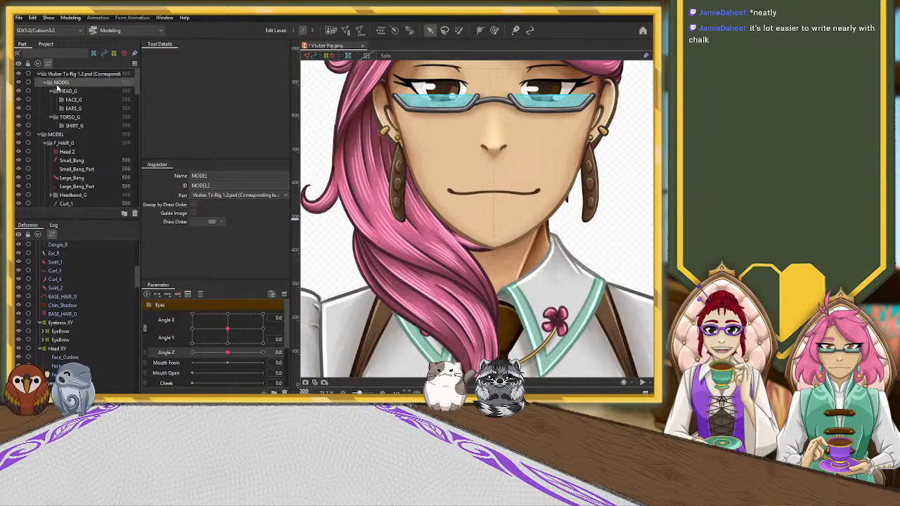
click(64, 99)
click(67, 92)
click(54, 91)
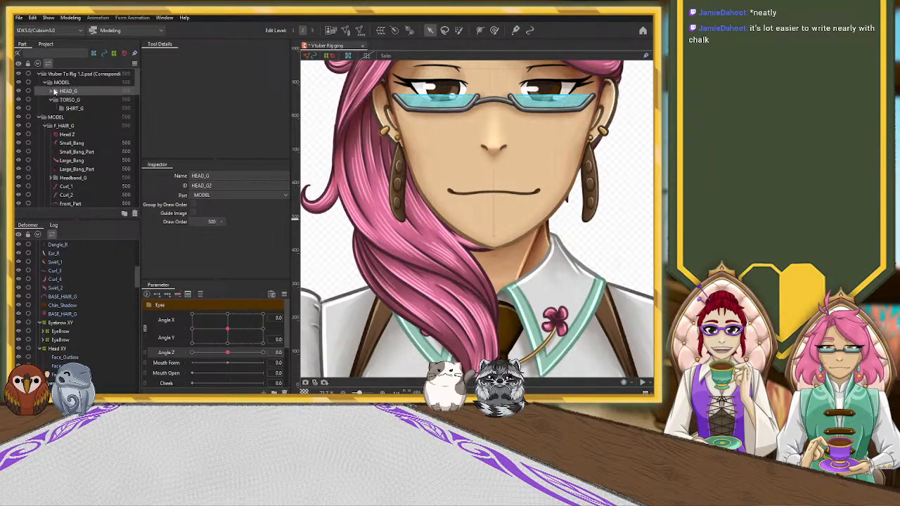
click(45, 82)
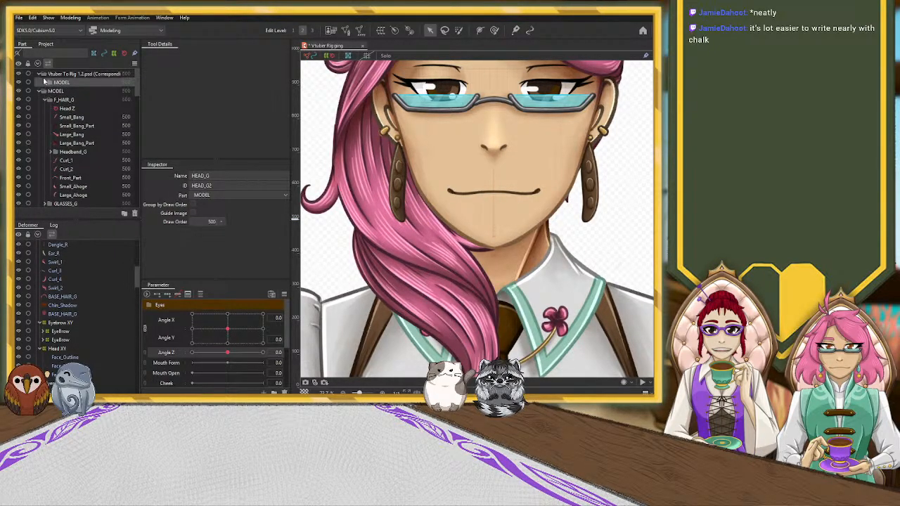
click(77, 74)
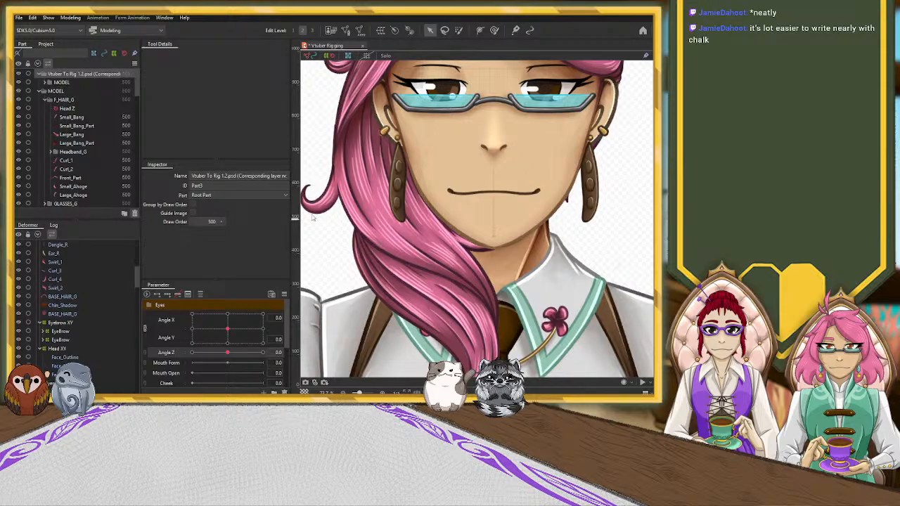
click(350, 222)
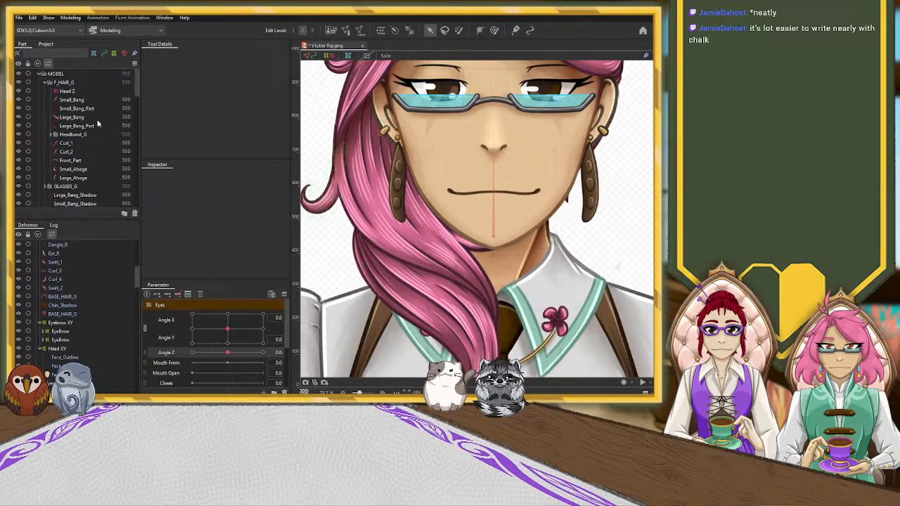
Step: Select Dangle_R, collapse EARS_G and test the earrings' head tilt from neutral to Angle Z 30 and back
scroll(96, 123, down, 5)
scroll(96, 123, down, 10)
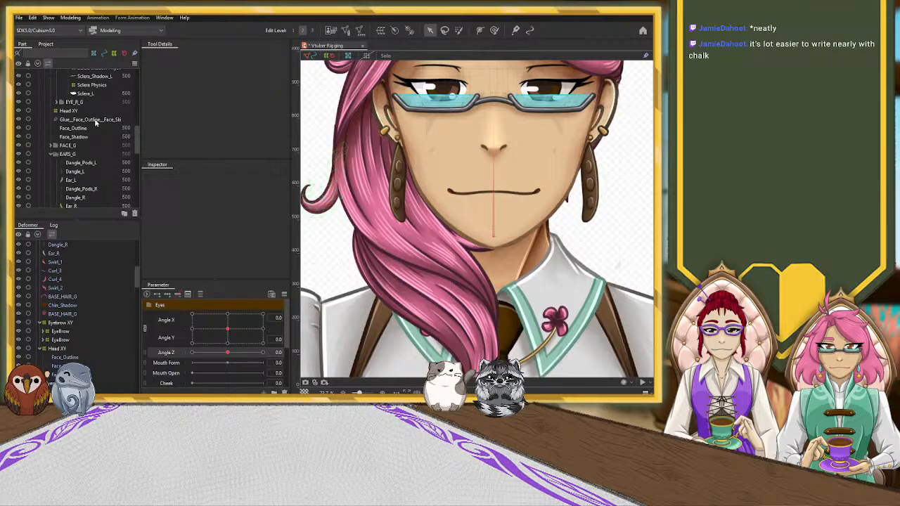
click(75, 135)
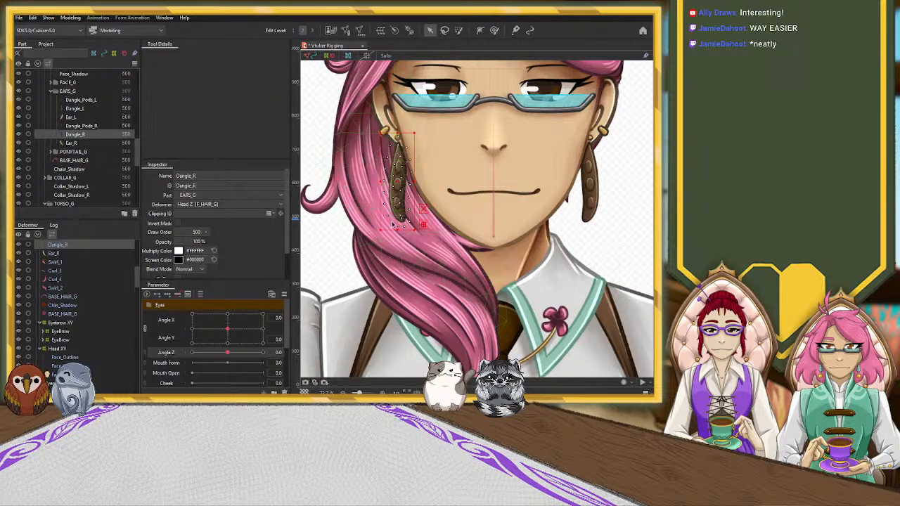
scroll(451, 253, down, 2)
mouse_move(227, 352)
mouse_down()
mouse_move(184, 354)
mouse_move(248, 358)
mouse_move(227, 355)
mouse_up()
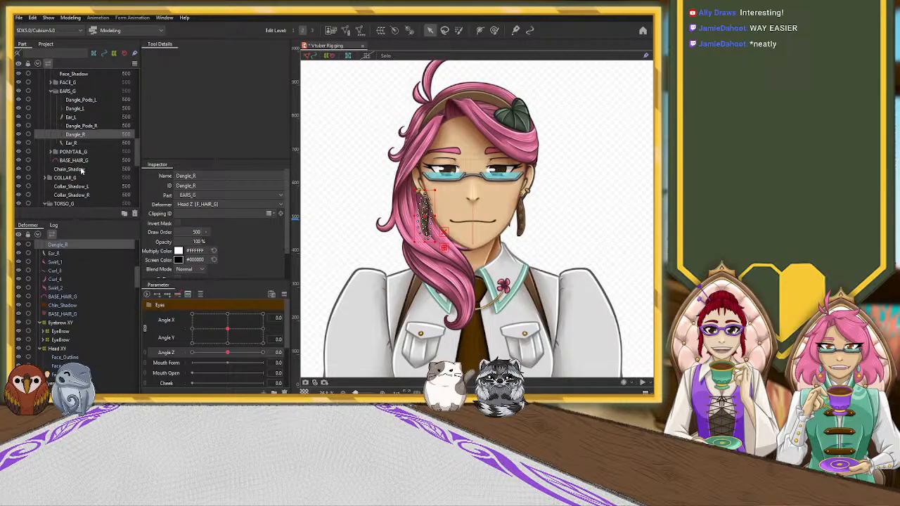
scroll(66, 144, up, 1)
click(52, 123)
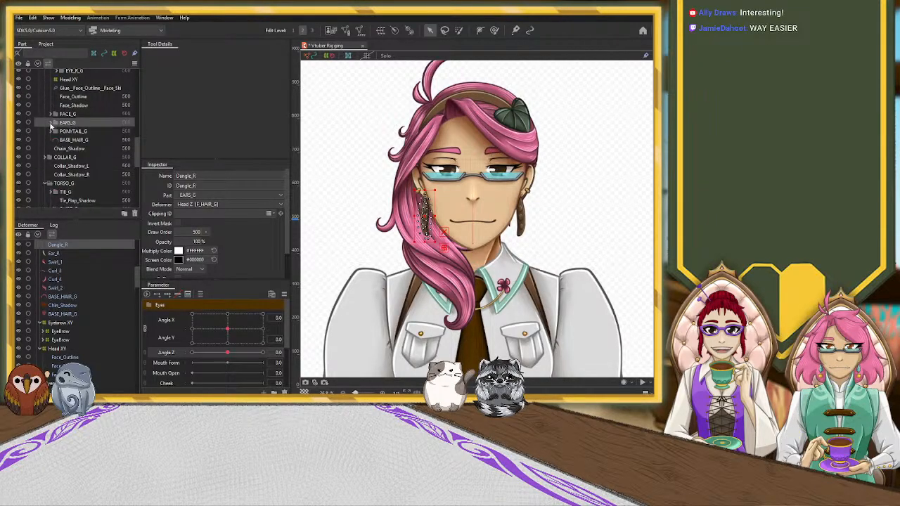
click(19, 122)
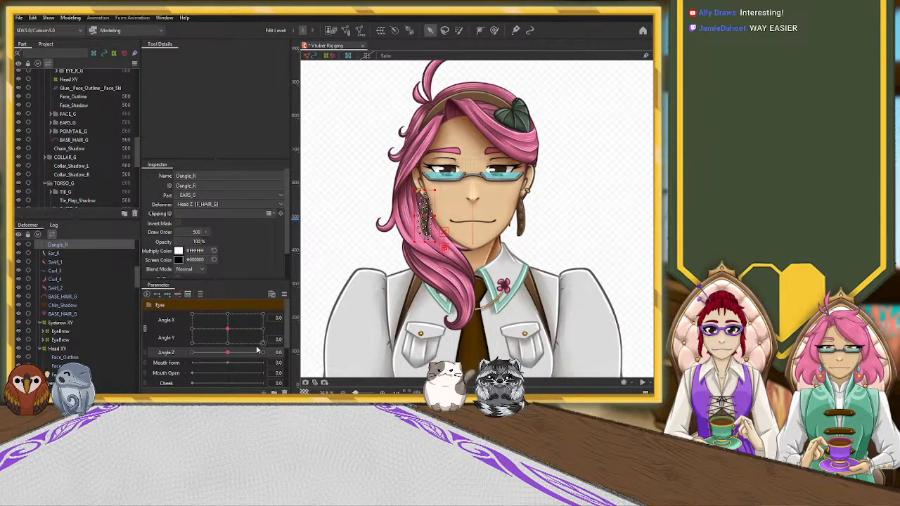
drag(227, 352, 267, 358)
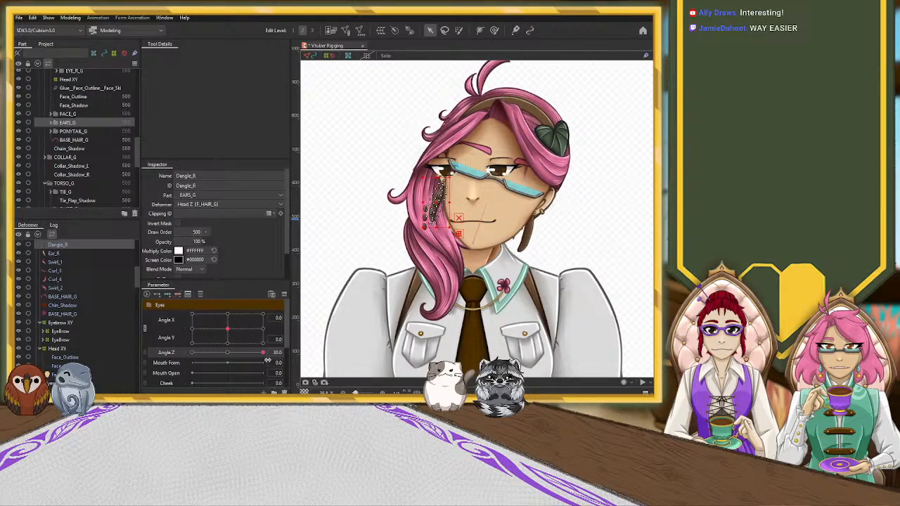
key(ctrl+z)
Step: Examine the contents of FACE_G and MOUTH_G and check which deformer Upper_Lip belongs to
click(64, 115)
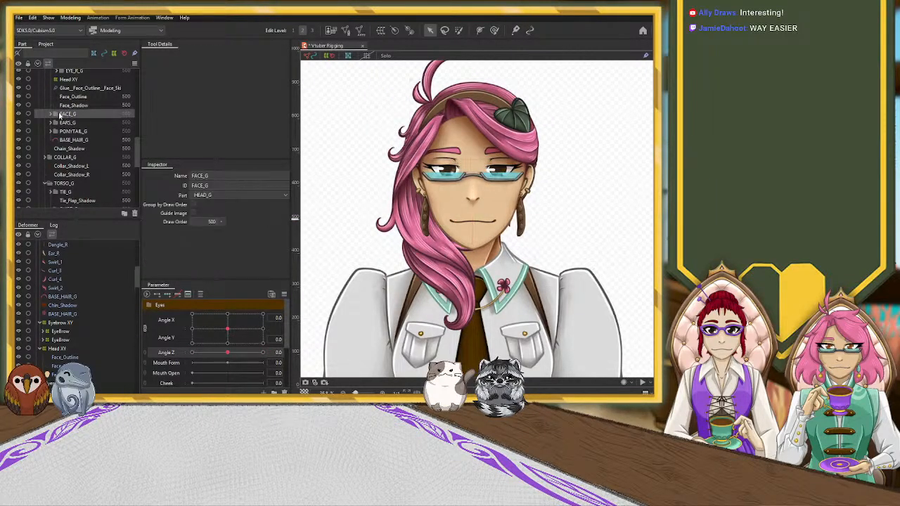
click(53, 114)
scroll(53, 128, down, 1)
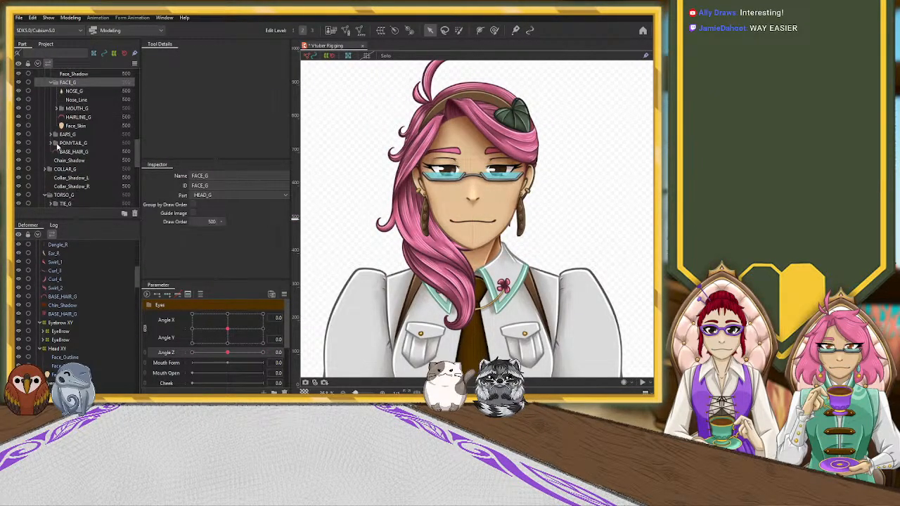
click(52, 83)
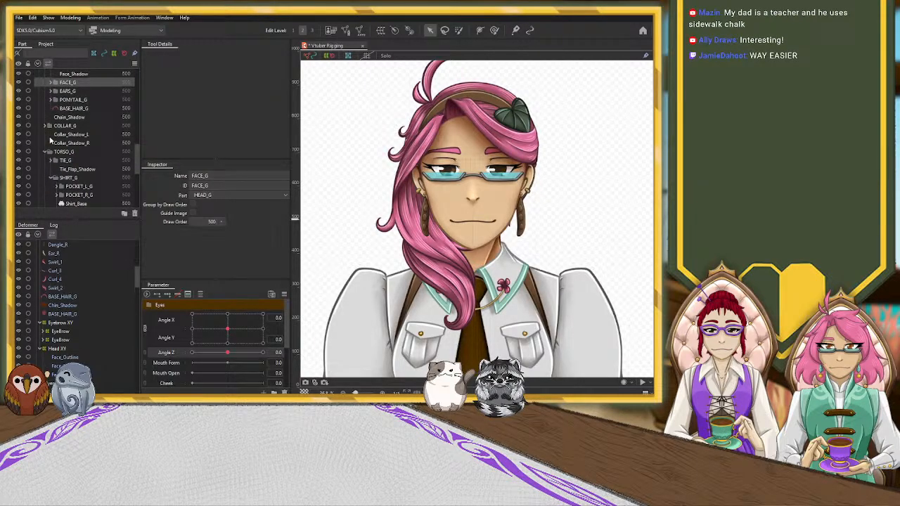
click(53, 83)
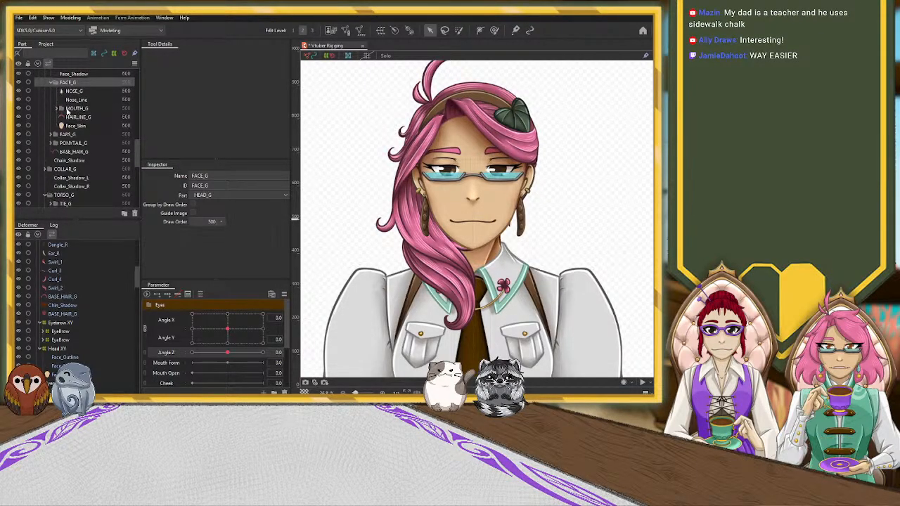
click(59, 109)
click(59, 109)
click(59, 109)
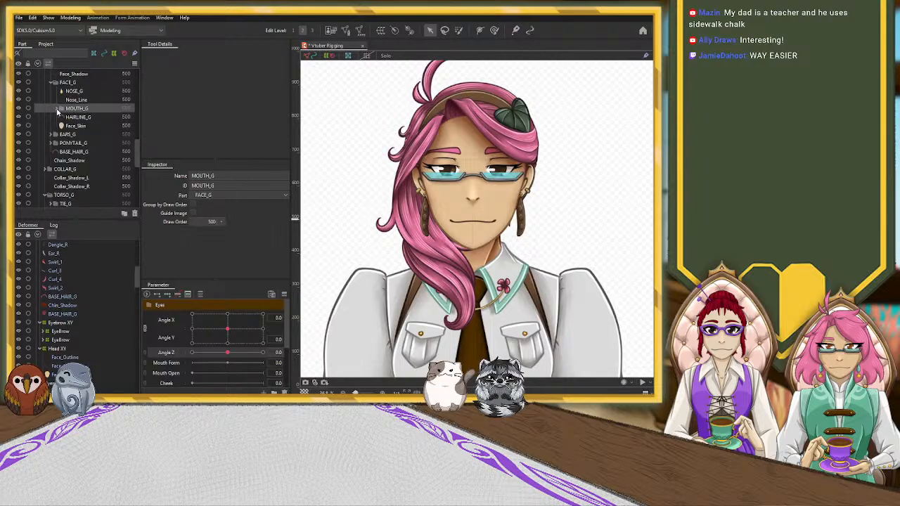
click(58, 108)
click(80, 127)
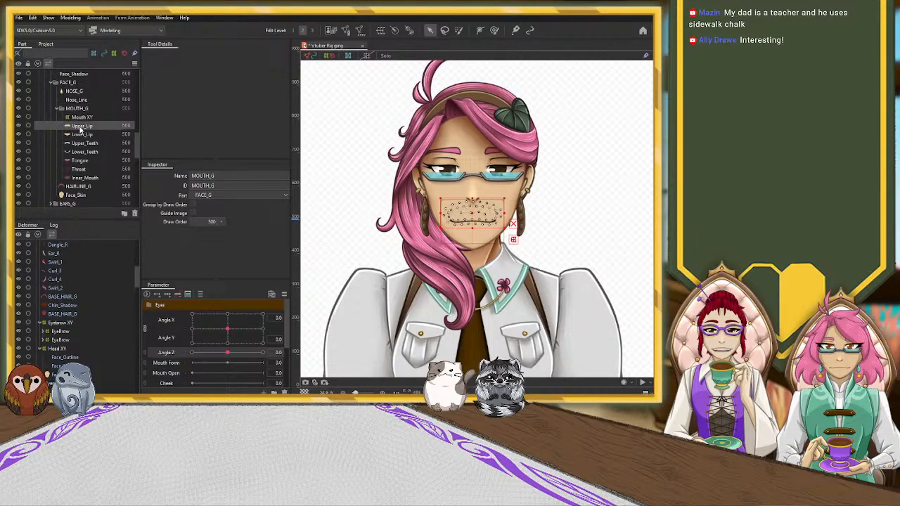
click(56, 109)
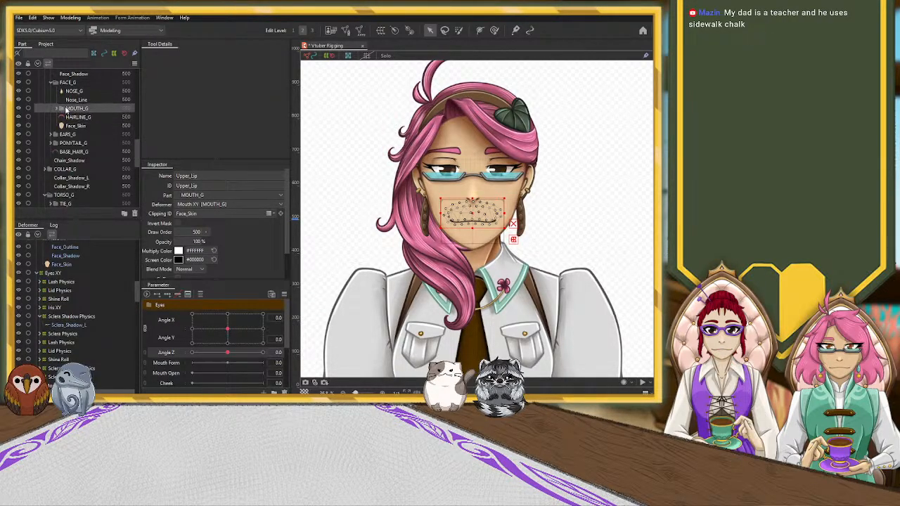
Step: Examine the Head XY, Lash Physics, Mouth XY and Neck Z deformers and check which parent deformer each belongs to
scroll(69, 112, up, 2)
scroll(69, 113, up, 1)
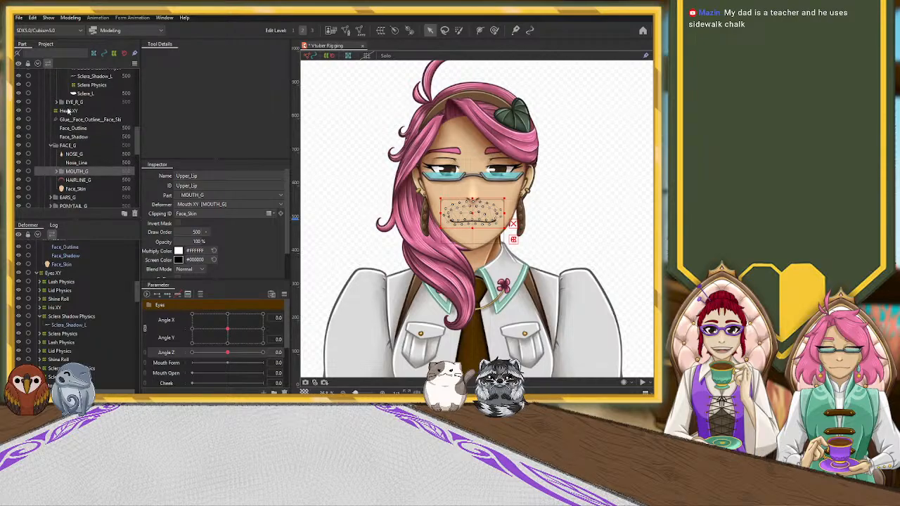
click(67, 111)
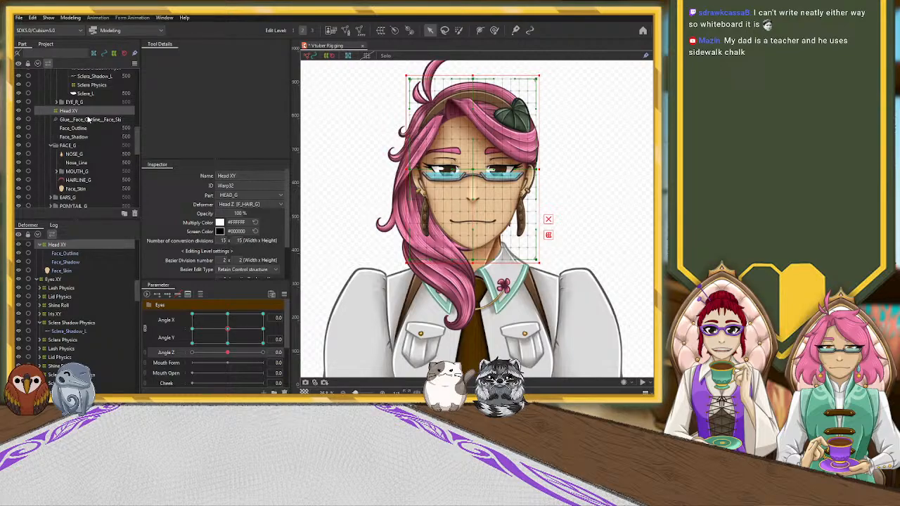
click(61, 288)
scroll(62, 291, down, 2)
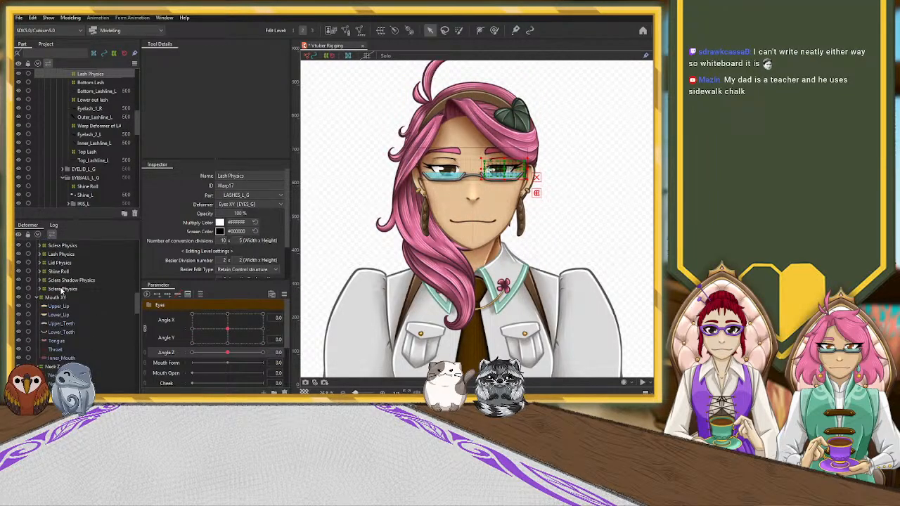
click(40, 298)
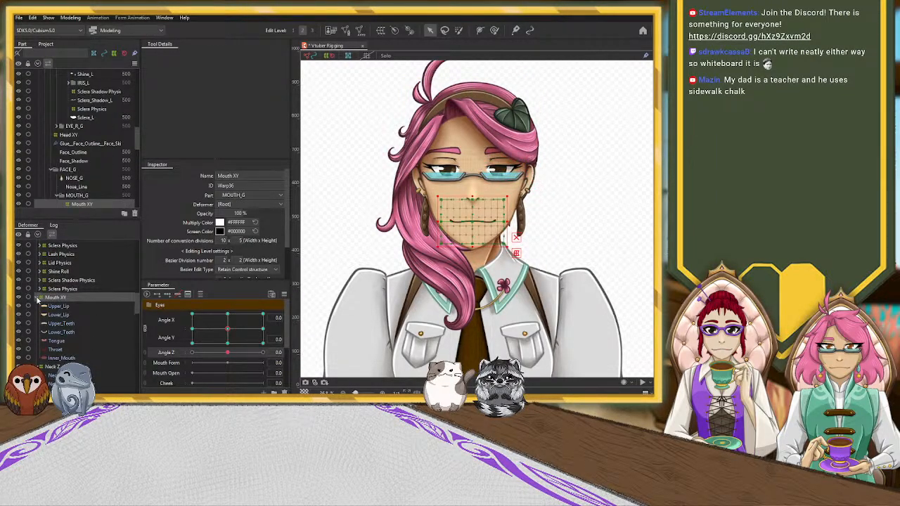
click(40, 298)
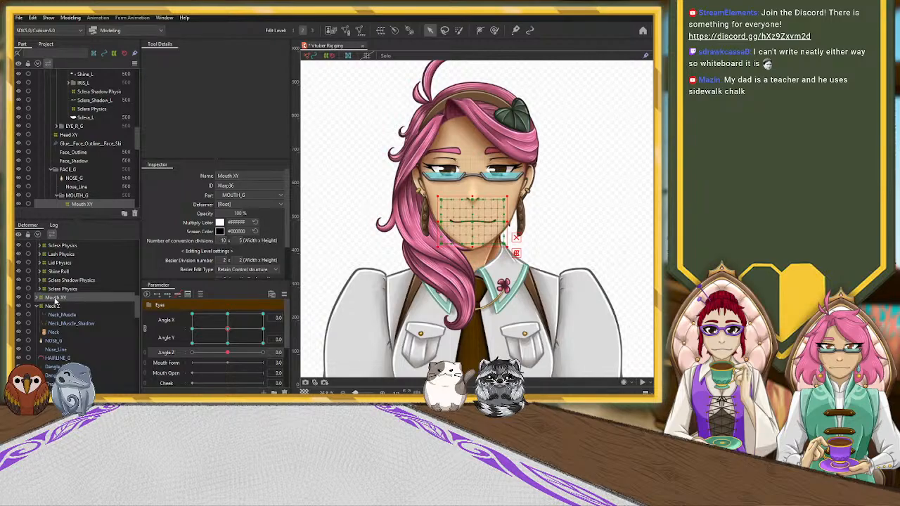
scroll(36, 330, up, 1)
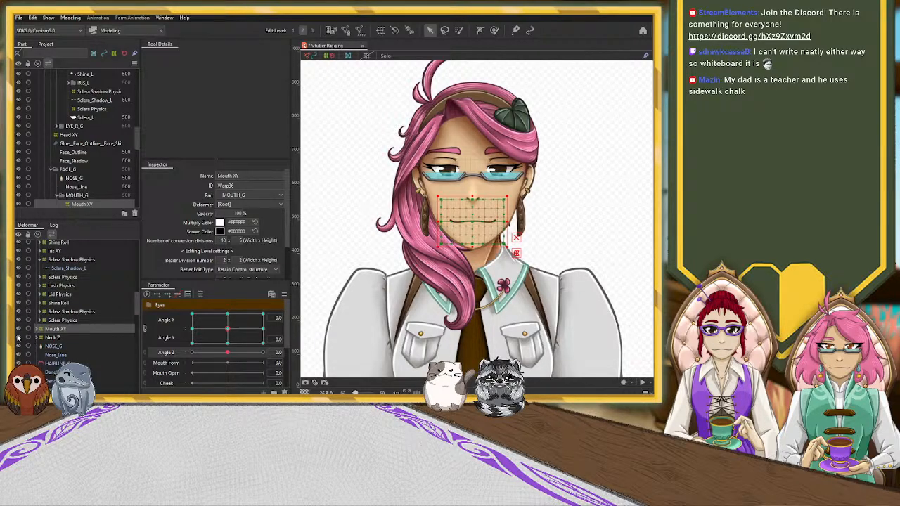
click(53, 338)
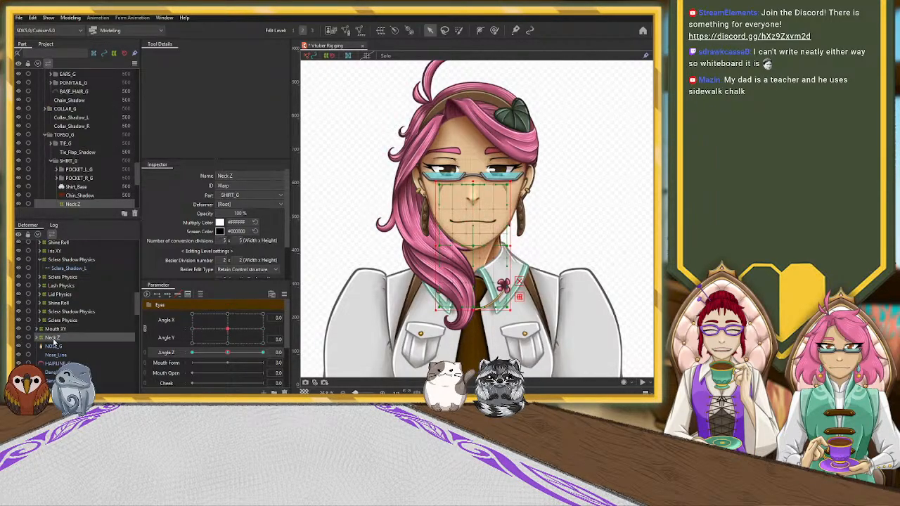
click(55, 330)
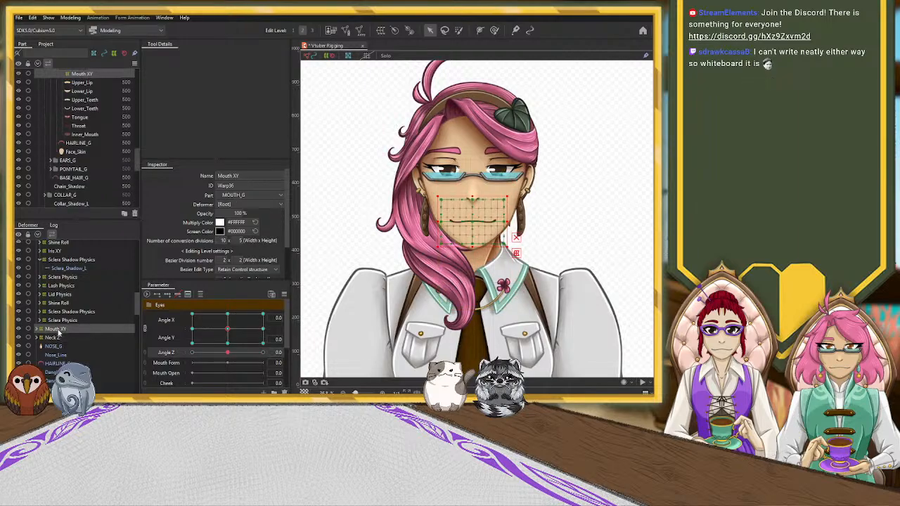
scroll(59, 335, up, 3)
scroll(60, 351, down, 1)
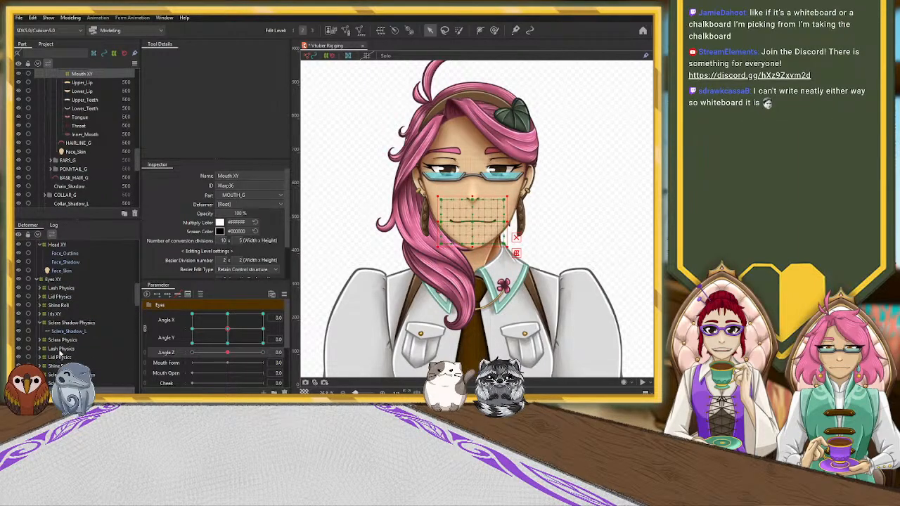
scroll(60, 353, down, 1)
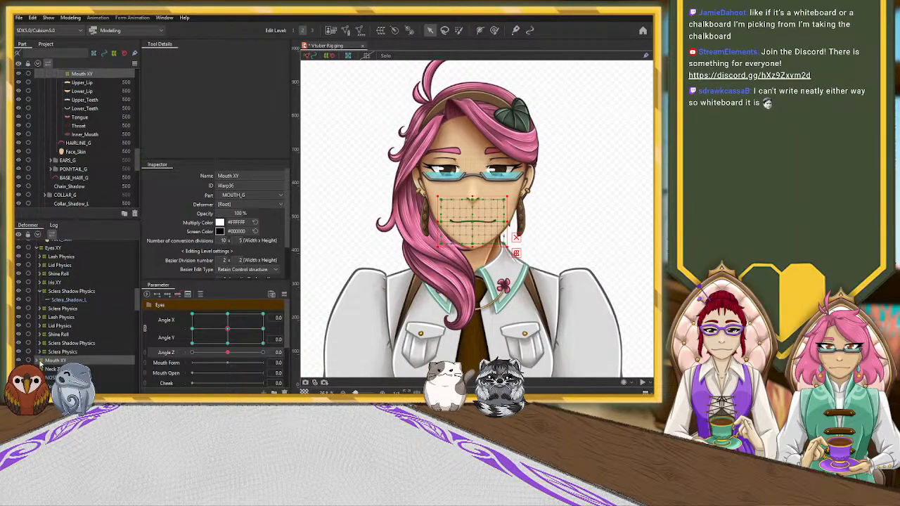
Step: Reparent the mouth parts from Upper_Lip through Inner_Mouth out of Mouth XY into the Head Z deformer
scroll(42, 362, down, 2)
click(63, 307)
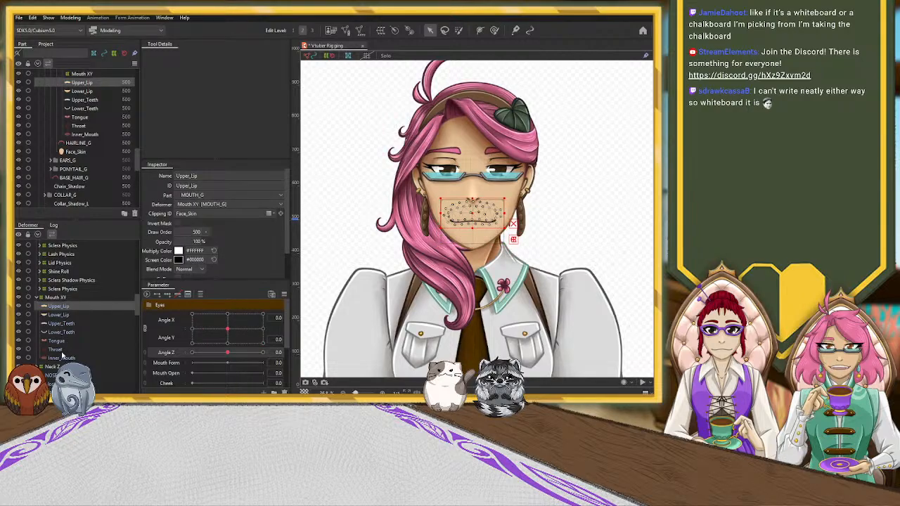
shift+click(63, 358)
scroll(90, 327, up, 2)
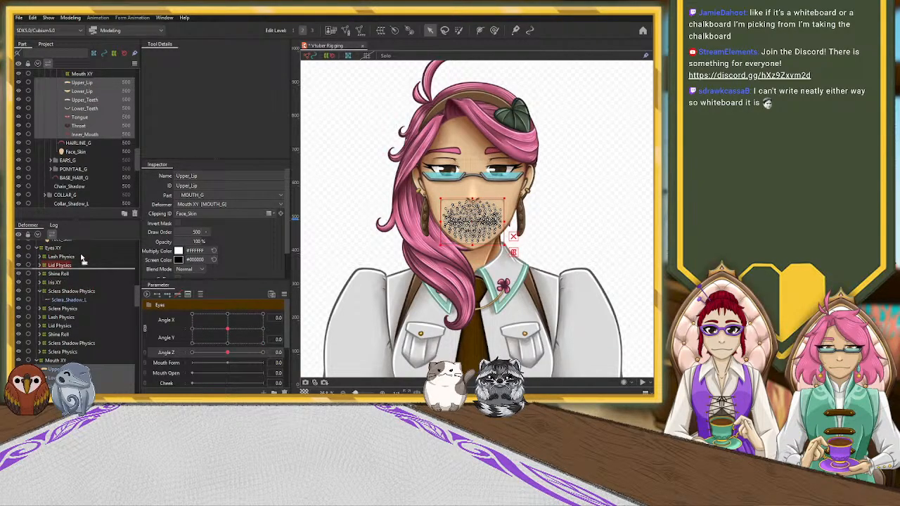
scroll(80, 243, up, 2)
scroll(80, 242, up, 3)
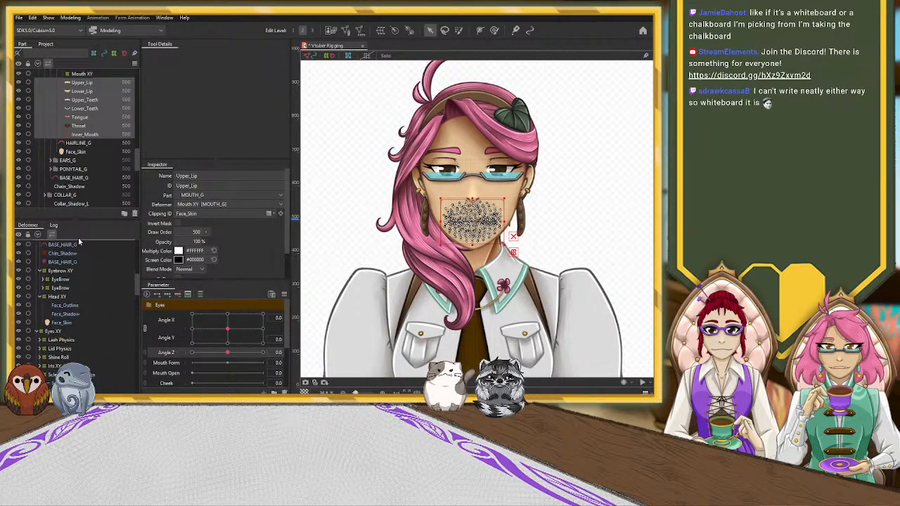
scroll(80, 242, up, 3)
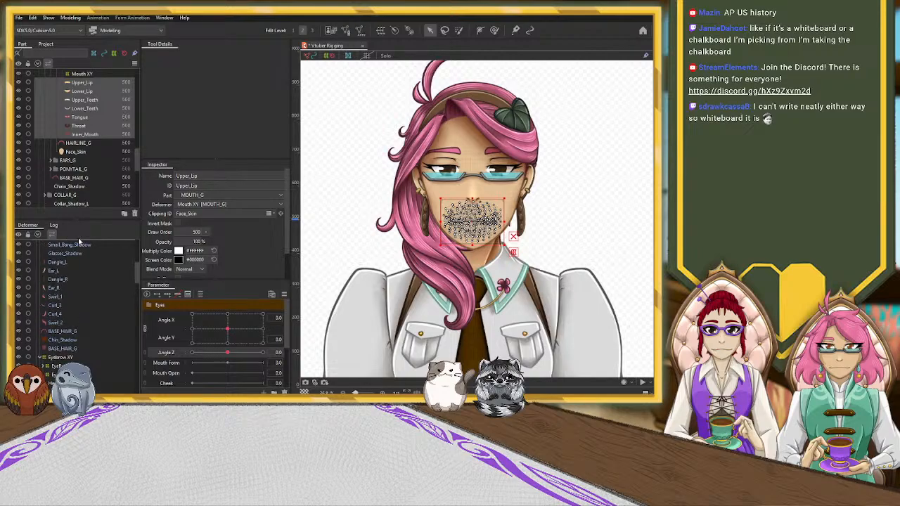
scroll(79, 241, up, 2)
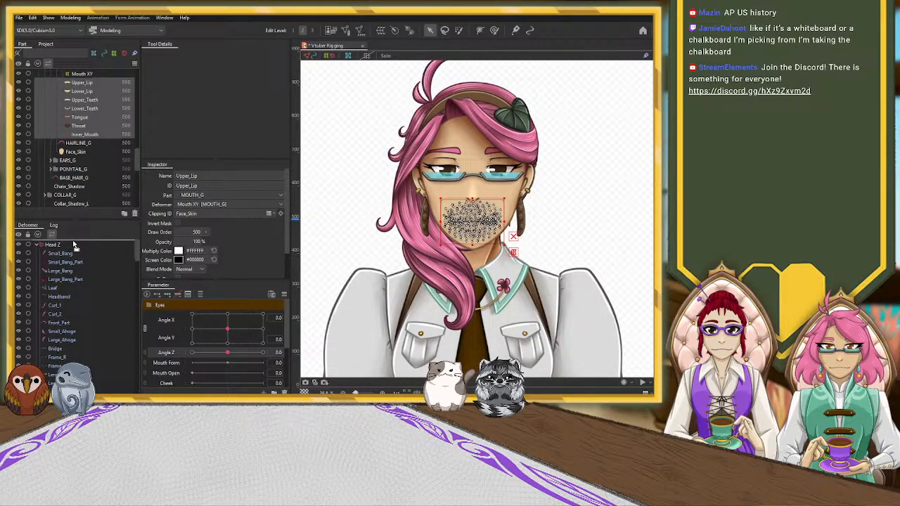
drag(58, 245, 58, 244)
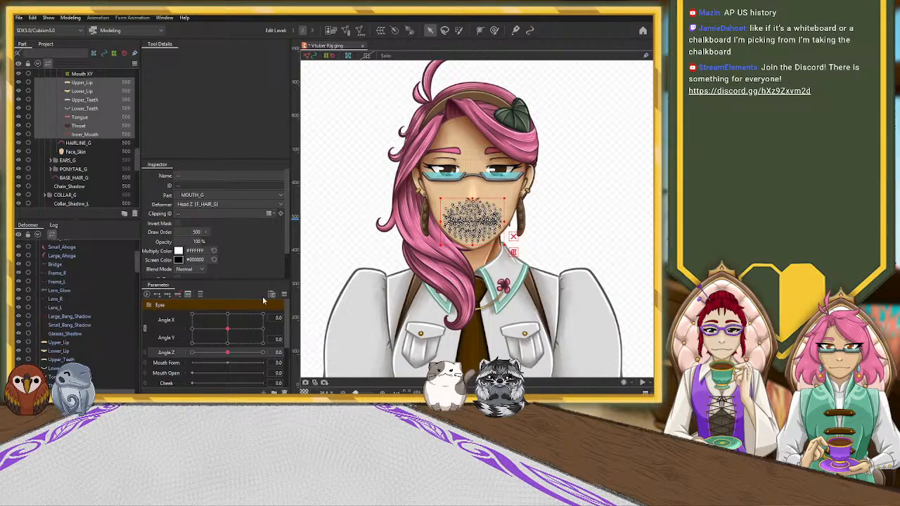
Step: Test the mouth's head tilt with Angle Z, undoing and restoring the Head Z parenting to compare, and select Curl_3
mouse_move(228, 357)
mouse_down()
mouse_move(200, 356)
mouse_move(268, 360)
mouse_move(228, 356)
mouse_up()
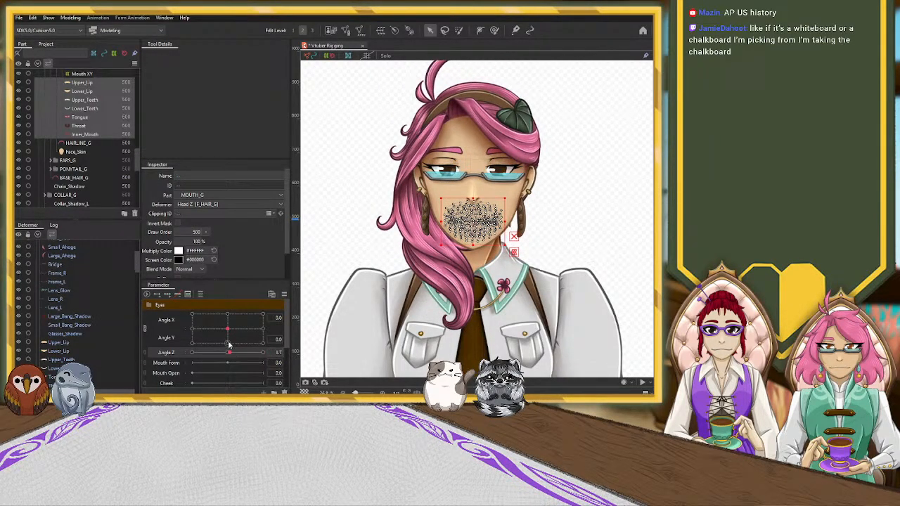
key(ctrl+z)
scroll(87, 280, down, 2)
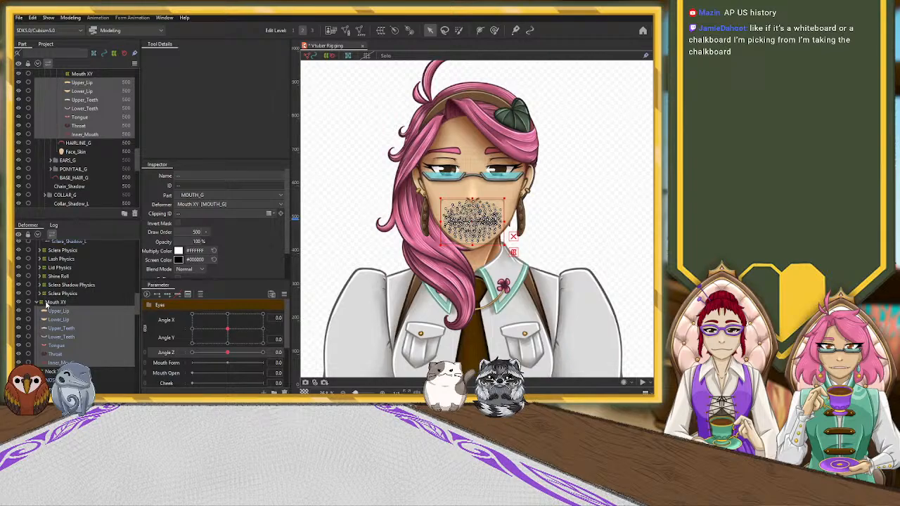
scroll(47, 304, down, 7)
click(87, 294)
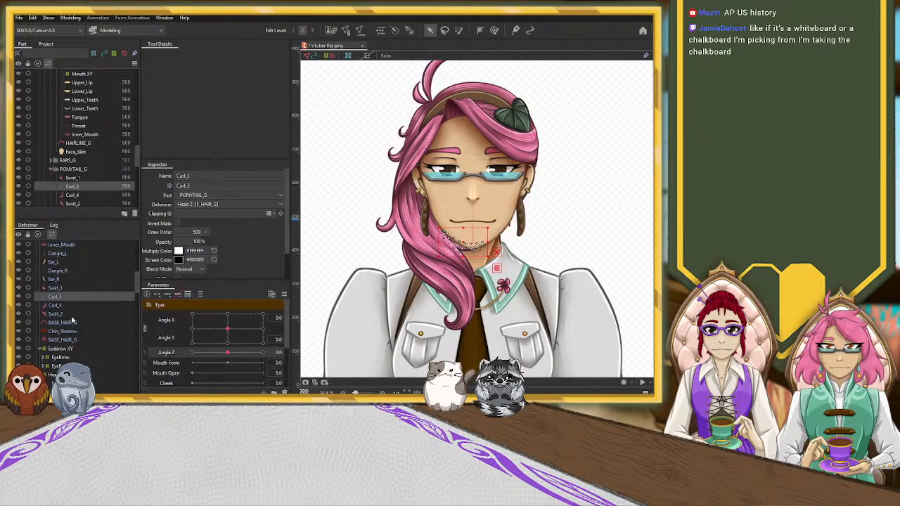
drag(231, 350, 276, 360)
key(ctrl+z)
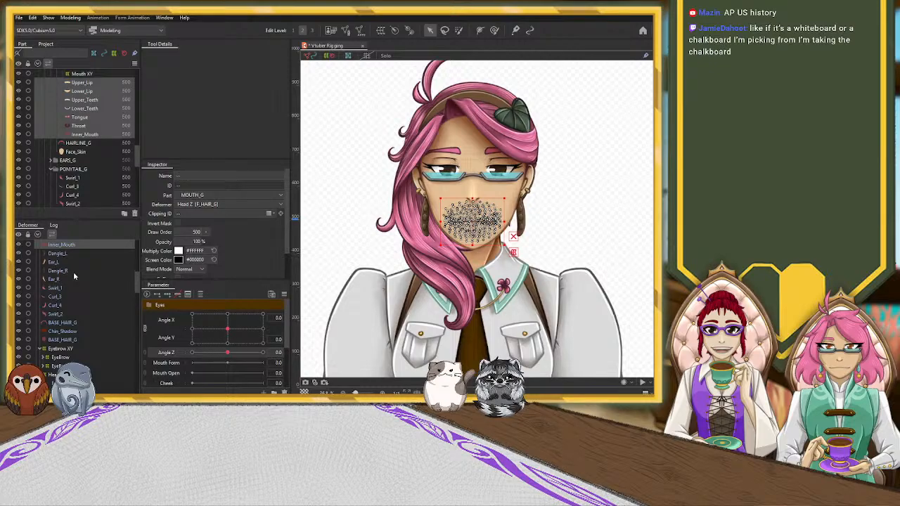
key(ctrl+y)
Step: Reparent both eyes' deformers, from Lash Physics through Sclera Physics, from Eyes XY into Head Z and test the tilt at Angle Z 30
scroll(73, 288, down, 4)
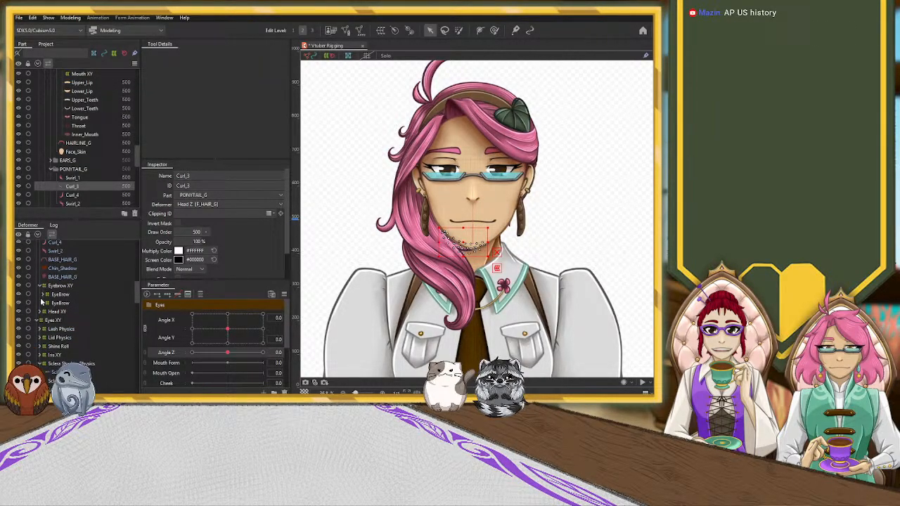
click(38, 320)
scroll(42, 319, down, 3)
click(61, 296)
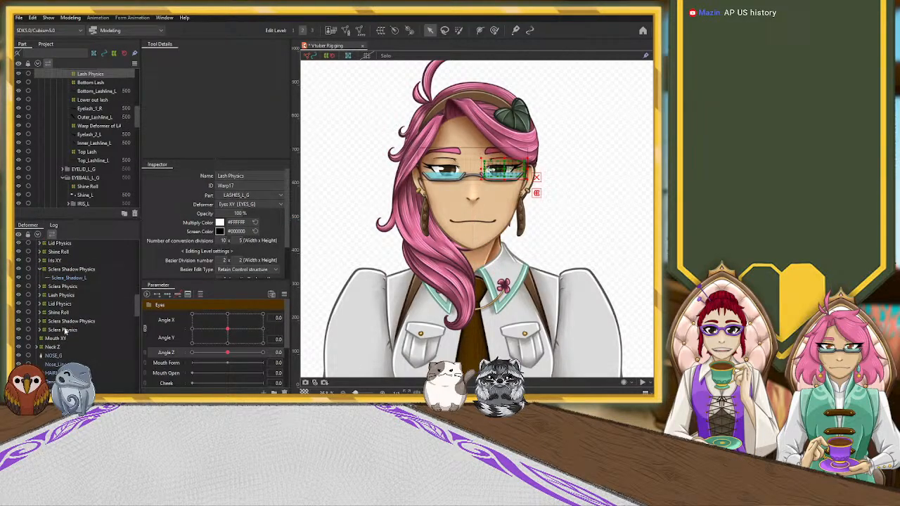
shift+click(69, 329)
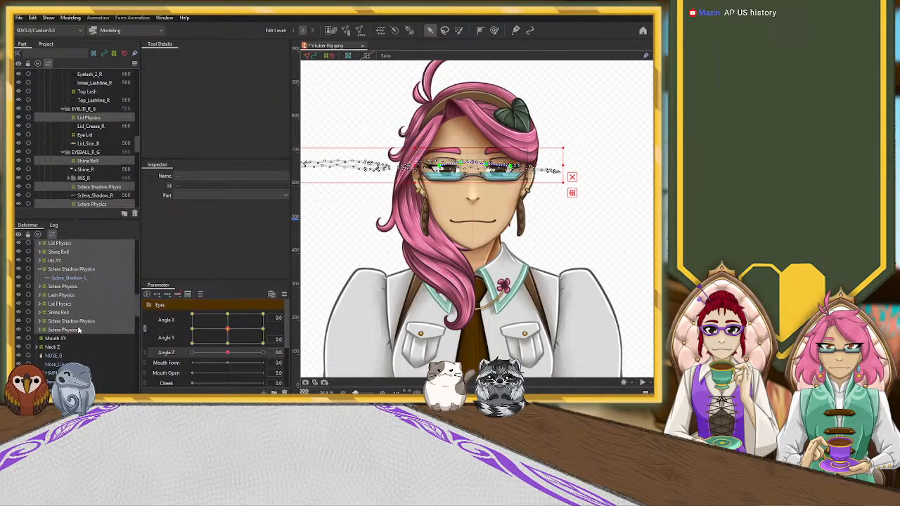
scroll(77, 327, up, 1)
scroll(77, 325, up, 3)
click(64, 360)
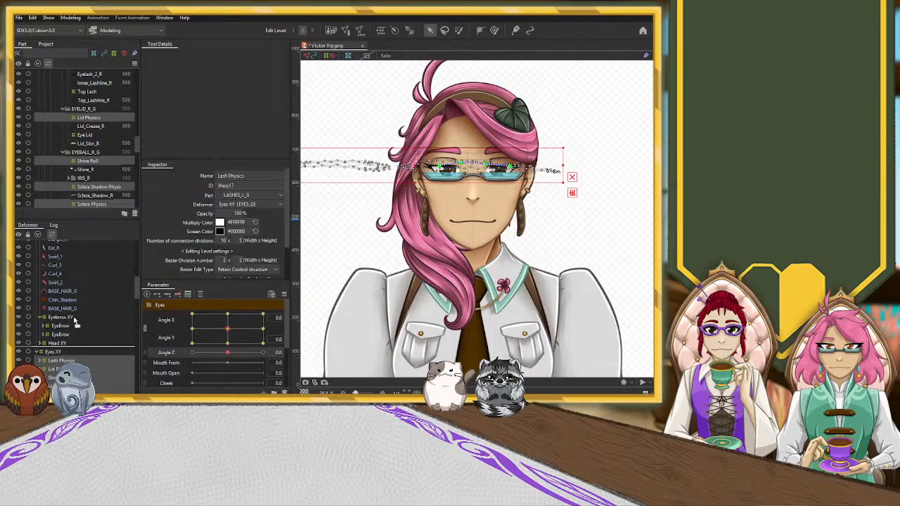
scroll(77, 242, up, 3)
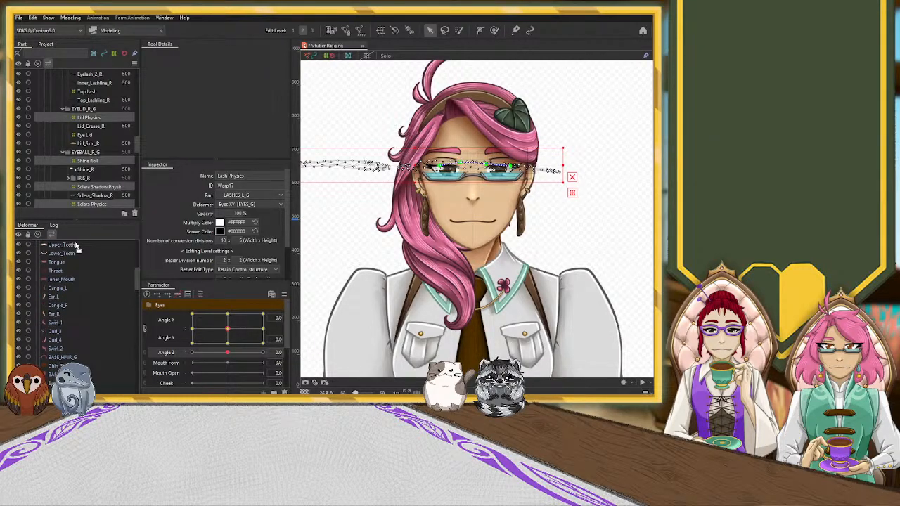
scroll(78, 246, up, 5)
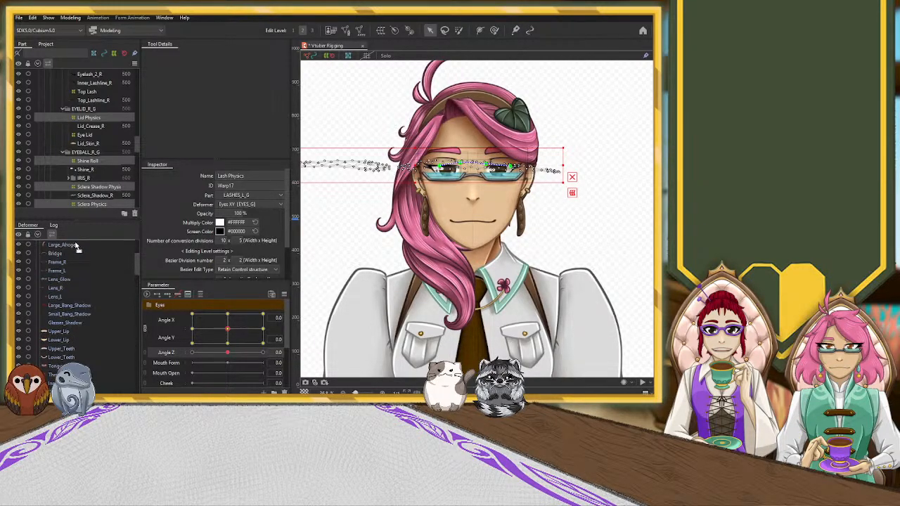
scroll(76, 247, up, 3)
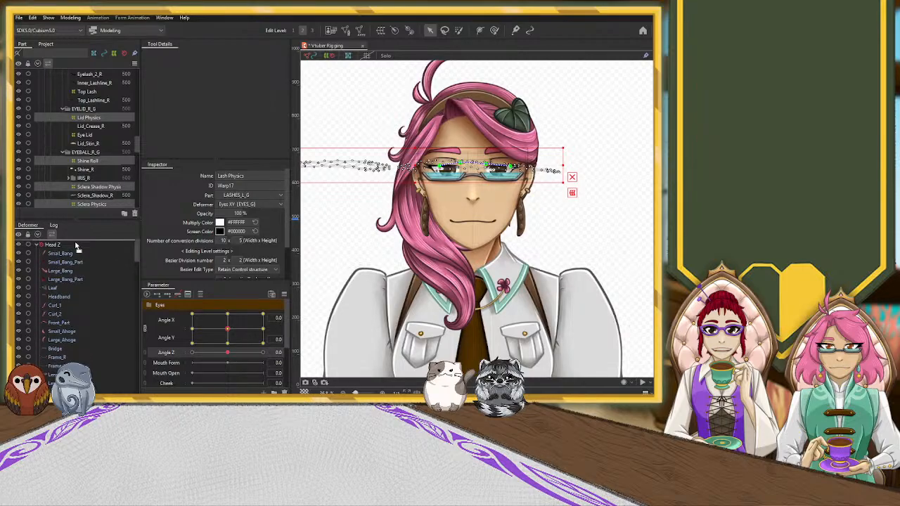
click(55, 247)
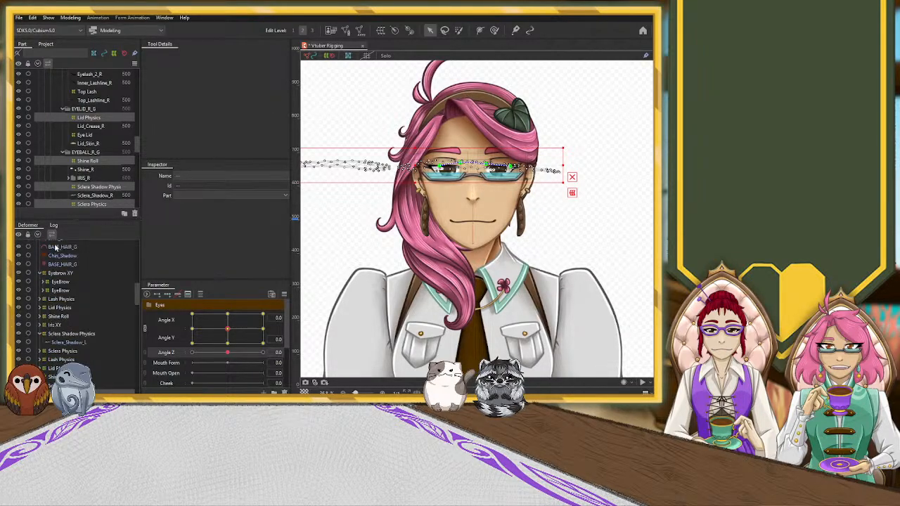
drag(227, 357, 274, 364)
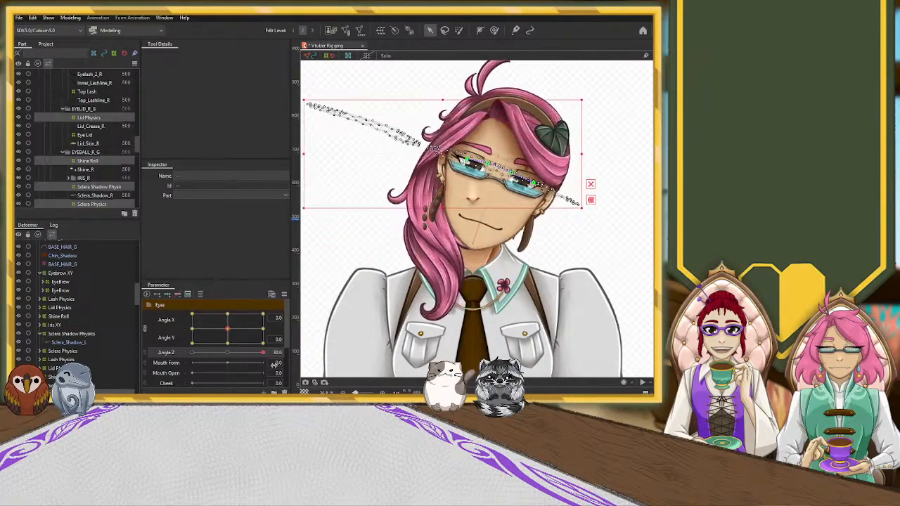
Step: Try to move NOSE_G and Nose_Line together from the root into the Head Z deformer
drag(137, 294, 134, 318)
scroll(84, 318, up, 2)
click(57, 319)
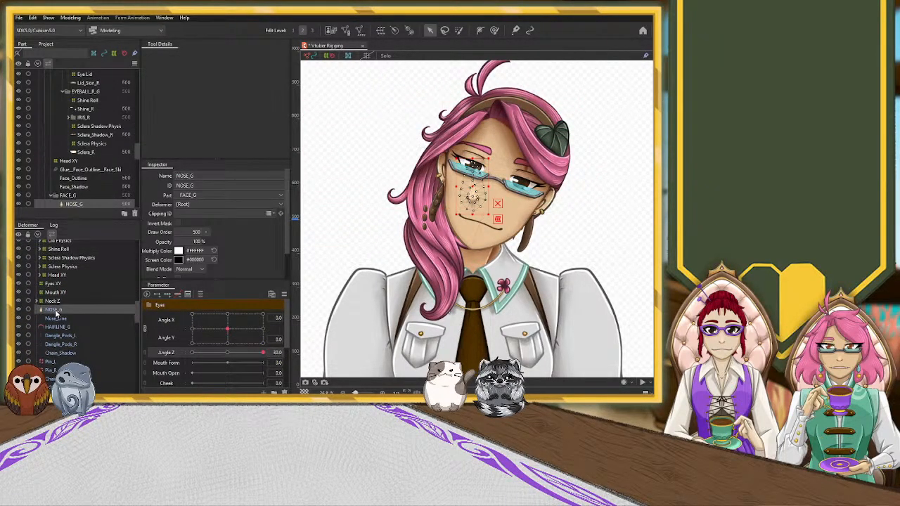
click(28, 317)
click(28, 316)
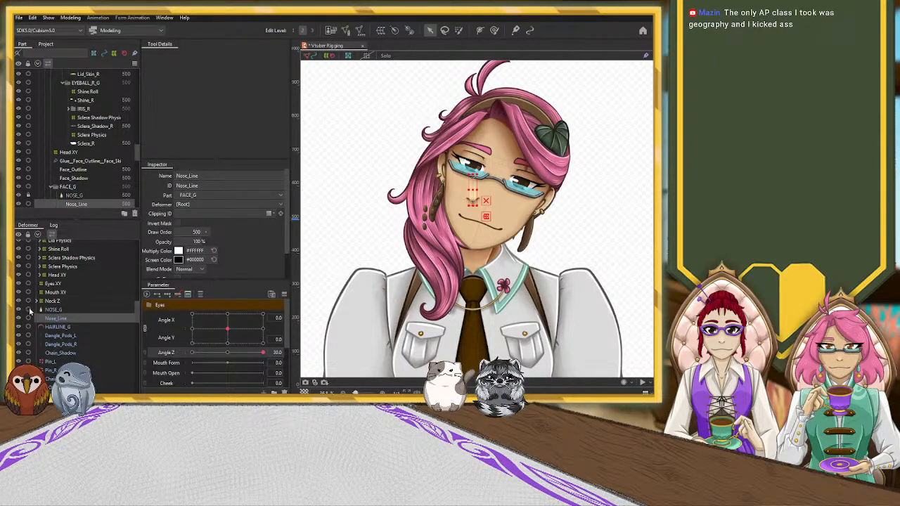
click(56, 310)
scroll(58, 317, up, 2)
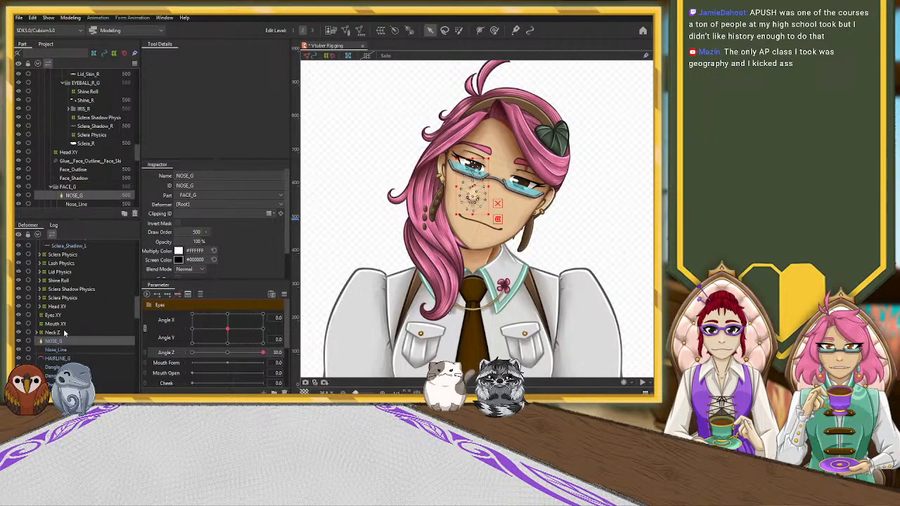
shift+click(58, 350)
drag(59, 343, 51, 250)
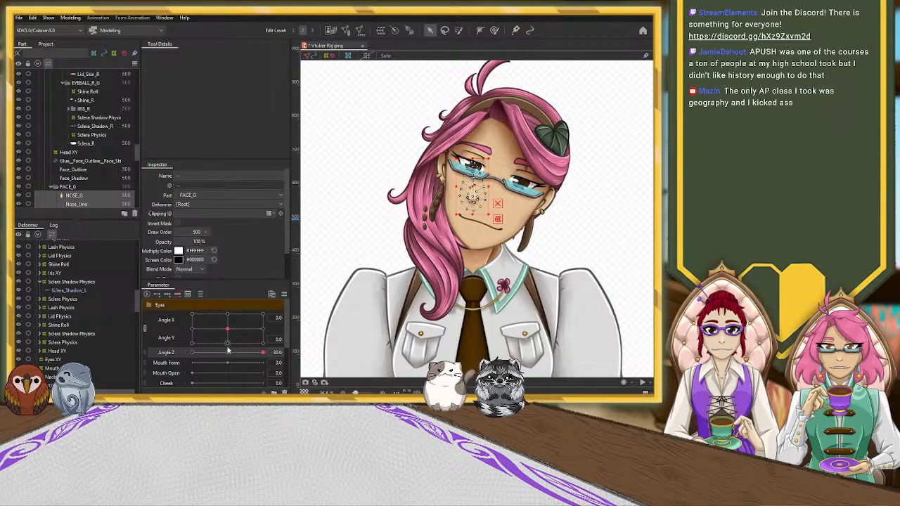
Step: Return Angle Z close to neutral and move NOSE_G from the root into the Head Z deformer
mouse_move(227, 350)
mouse_down()
mouse_move(219, 358)
mouse_move(235, 357)
mouse_move(227, 352)
mouse_up()
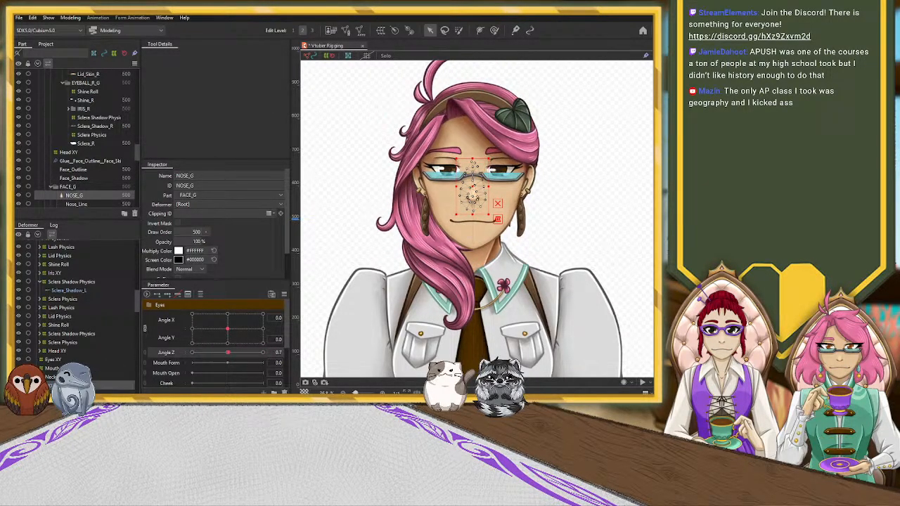
scroll(56, 260, up, 5)
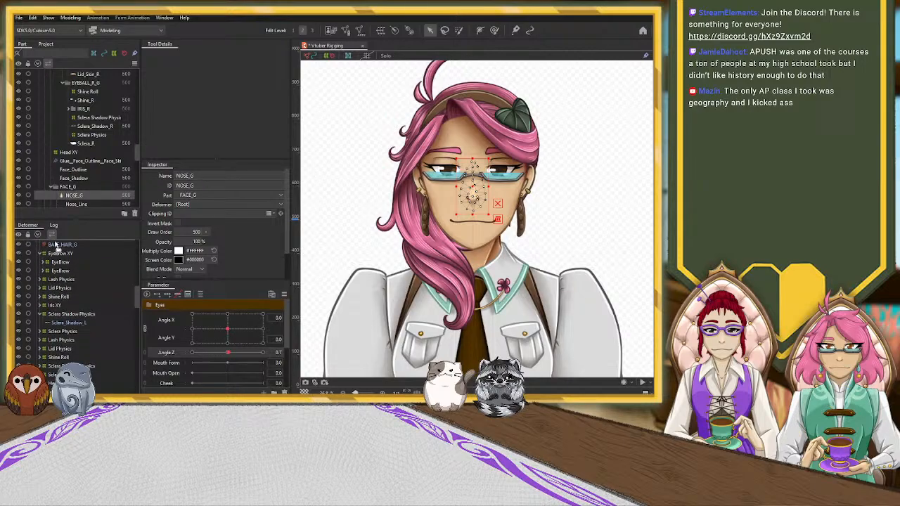
scroll(57, 281, up, 5)
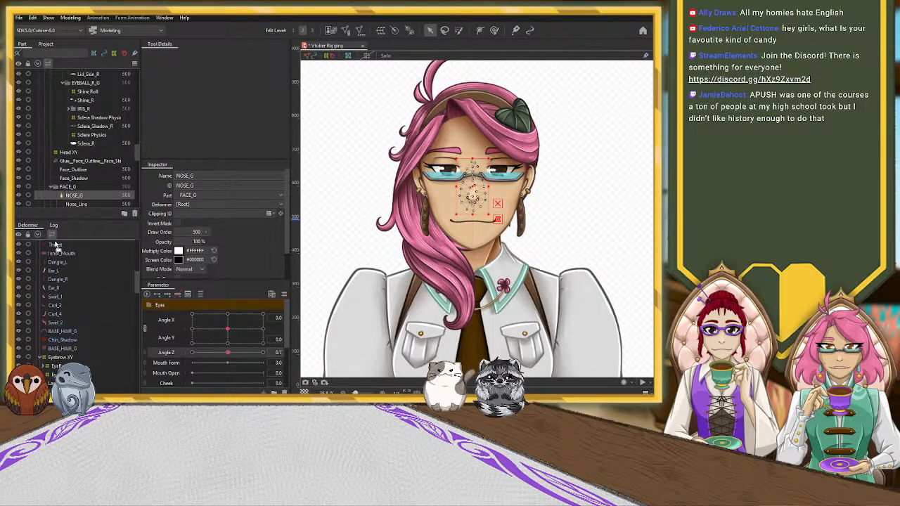
scroll(56, 281, up, 5)
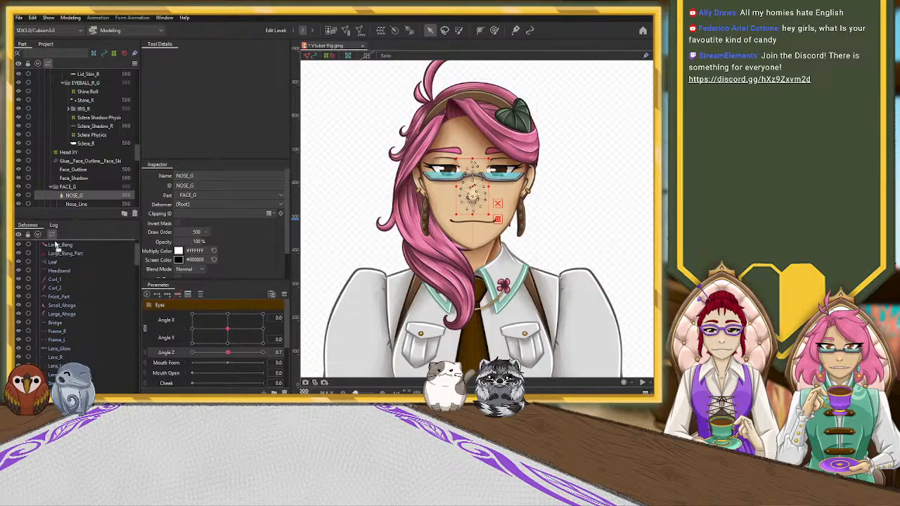
drag(56, 244, 54, 246)
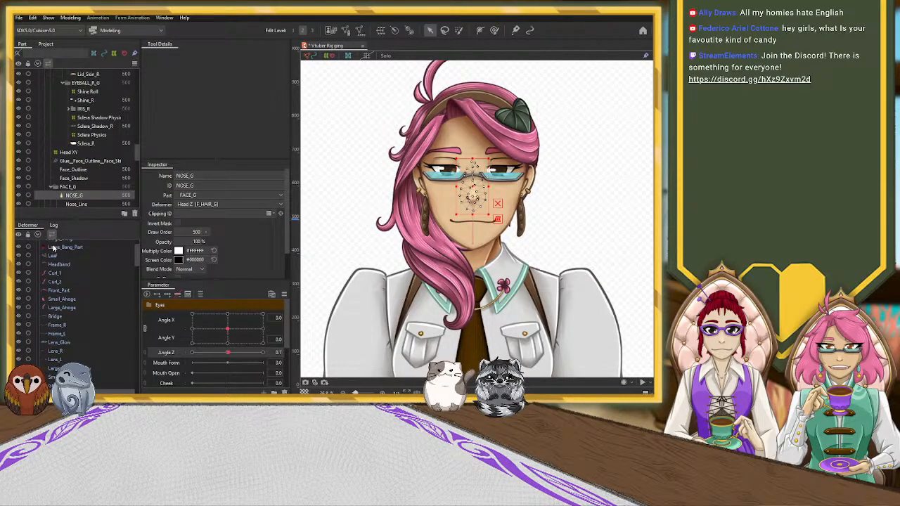
Step: Move Nose_Line, HAIRLINE_G, Dangle_Pods_L and Dangle_Pods_R from the root into the Head Z deformer
scroll(96, 317, down, 4)
scroll(67, 339, down, 6)
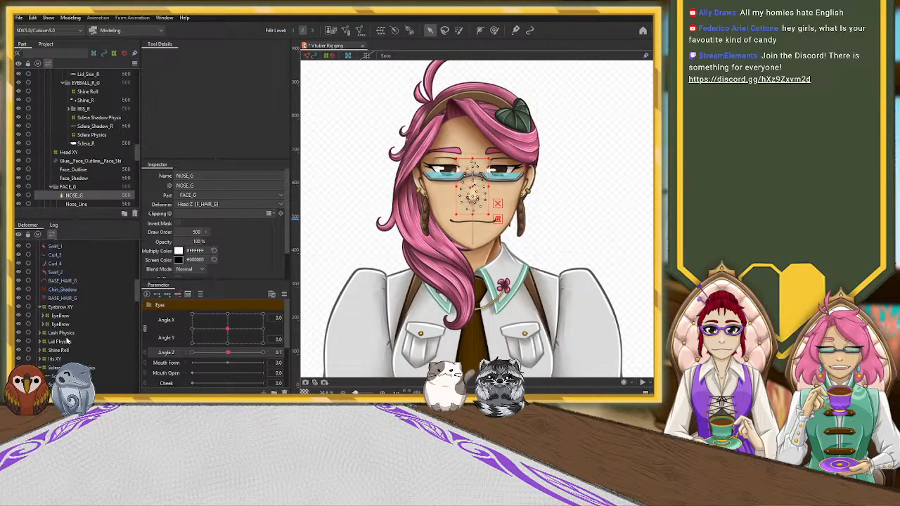
scroll(67, 341, down, 3)
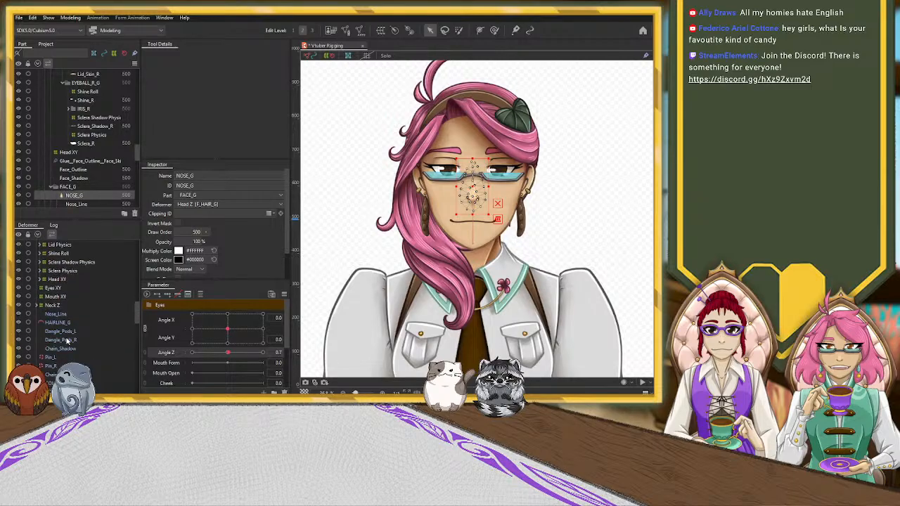
click(56, 314)
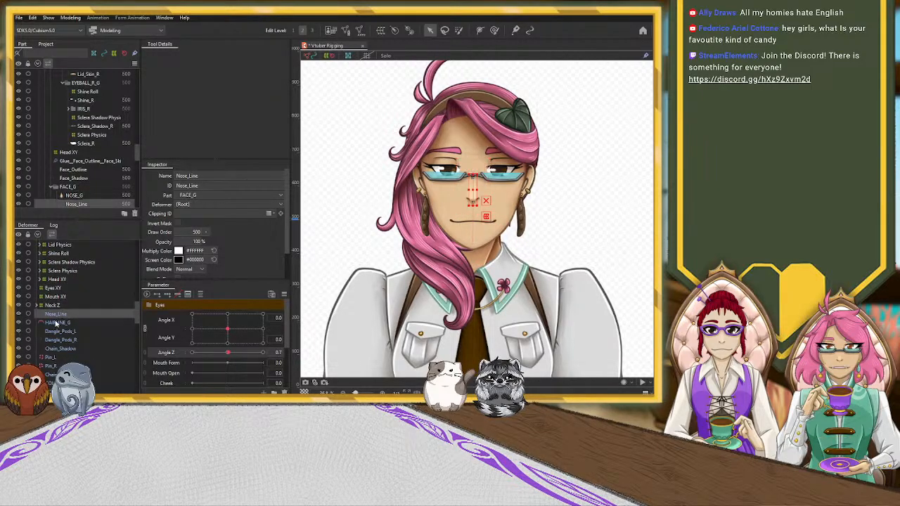
drag(60, 341, 61, 316)
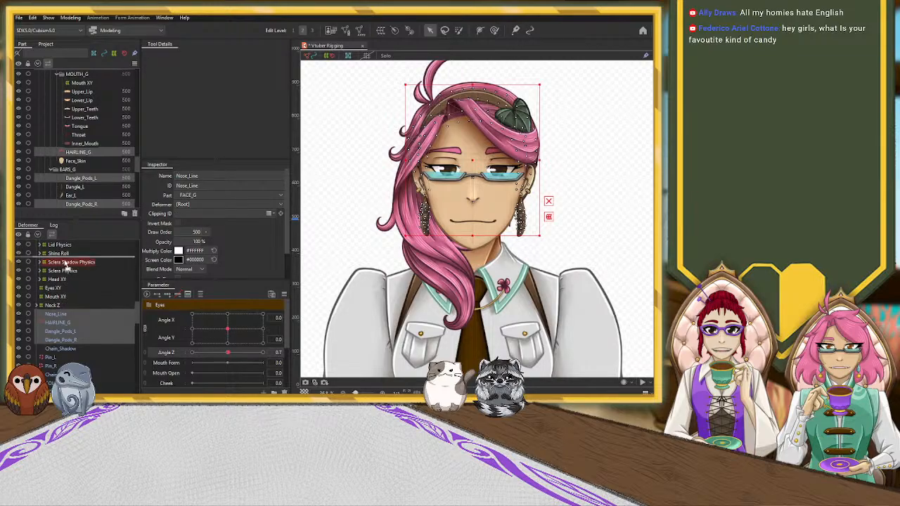
mouse_move(65, 261)
mouse_down()
mouse_move(66, 243)
mouse_move(58, 248)
mouse_up()
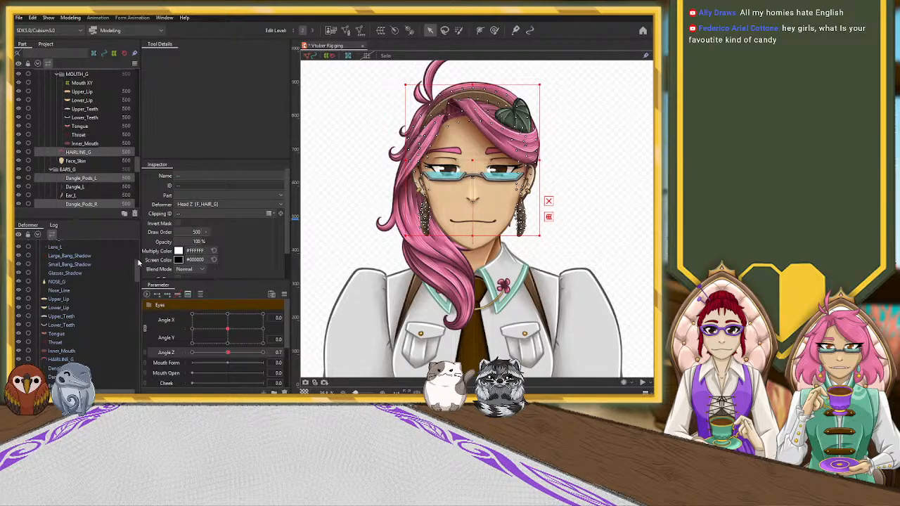
Step: Test the face at Angle X -30 and Angle Y 30, and undo the Head Z reparenting of the nose, eye and mouth parts
mouse_move(239, 352)
mouse_down()
mouse_move(179, 360)
mouse_move(222, 364)
mouse_move(170, 367)
mouse_move(246, 360)
mouse_move(227, 357)
mouse_up()
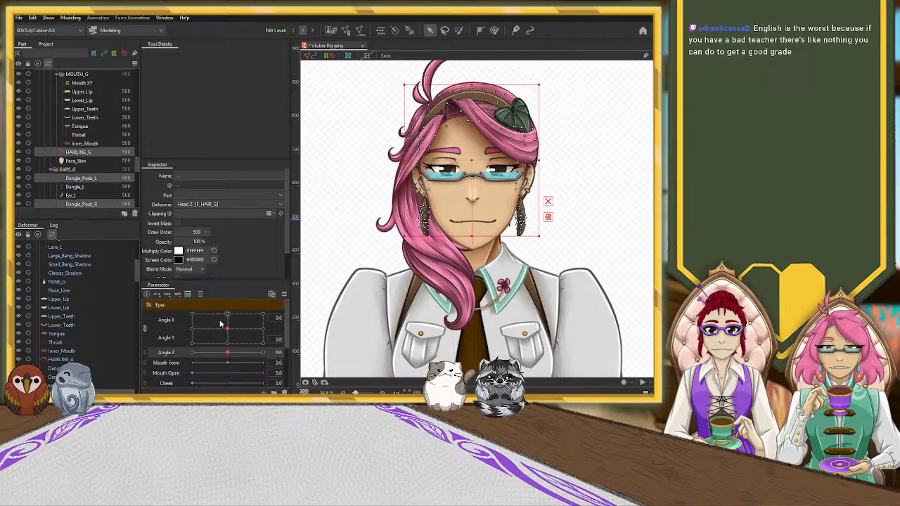
drag(199, 320, 156, 318)
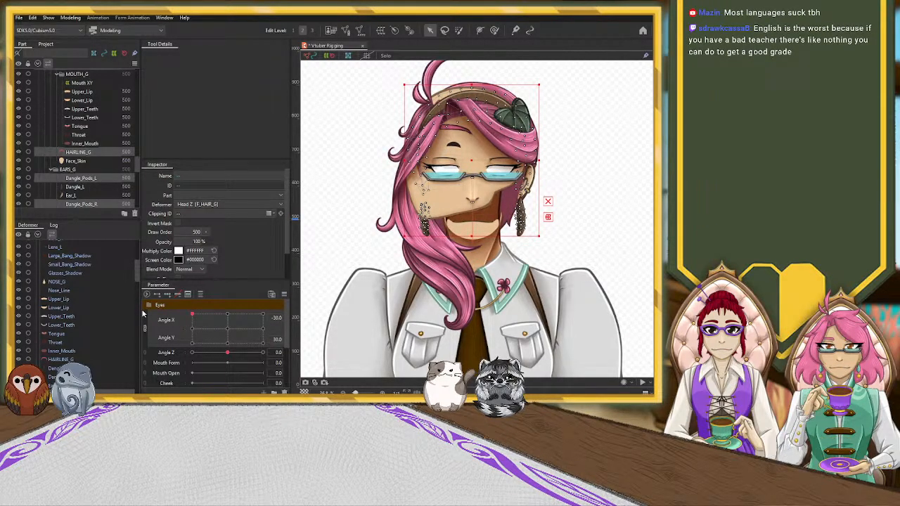
key(ctrl+z)
key(ctrl+z)
key(ctrl+z)
key(ctrl+z)
key(ctrl+z)
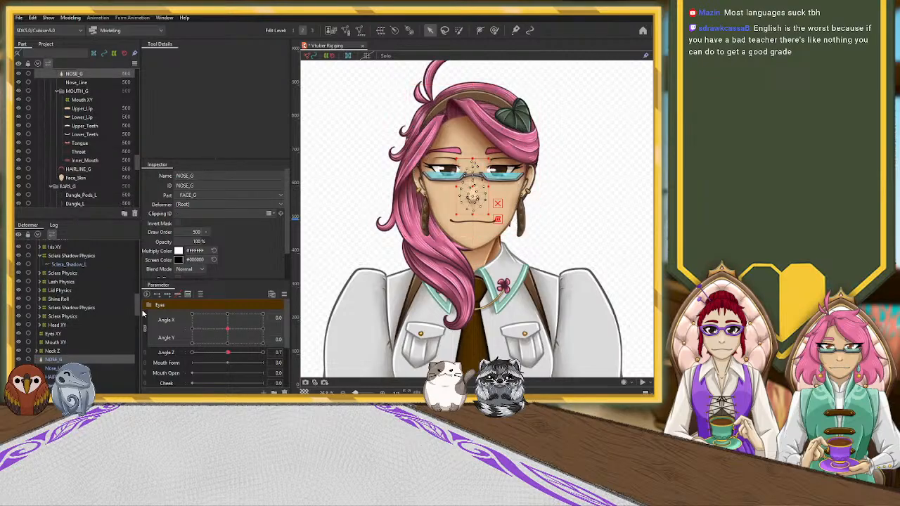
key(ctrl+z)
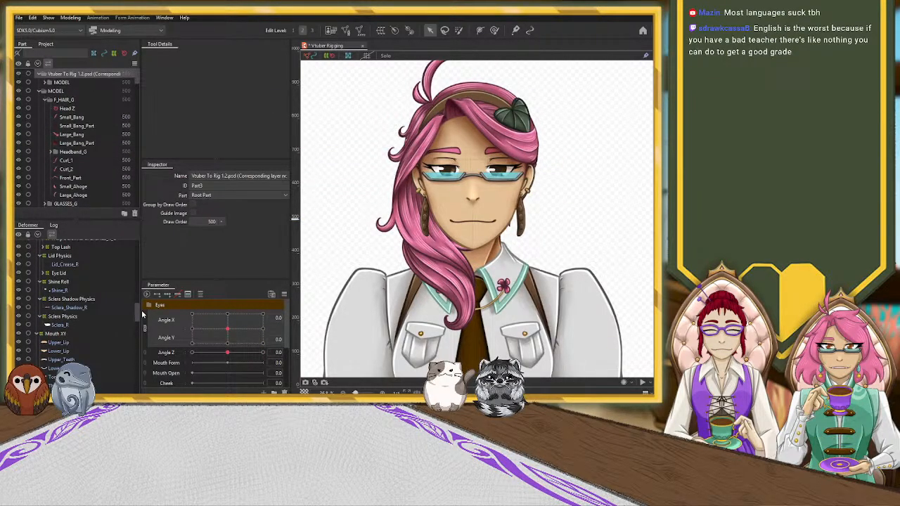
key(ctrl+z)
key(ctrl+z)
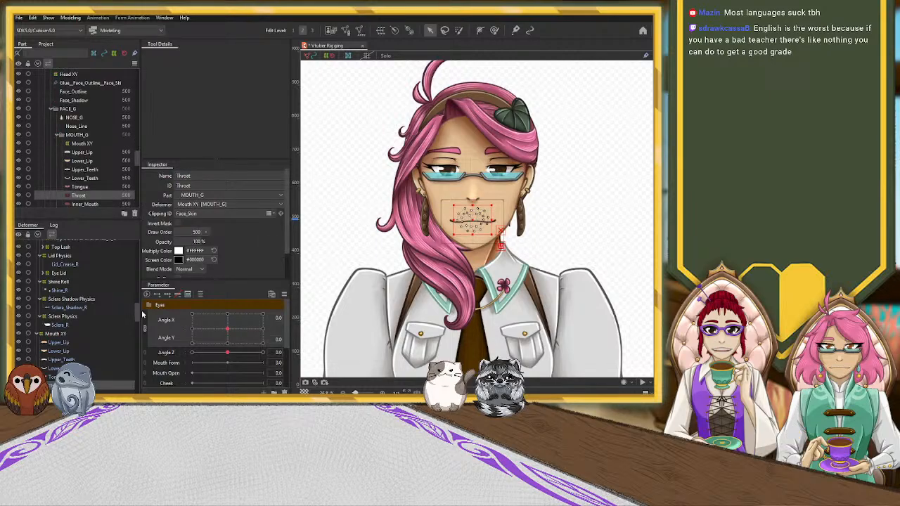
key(ctrl+z)
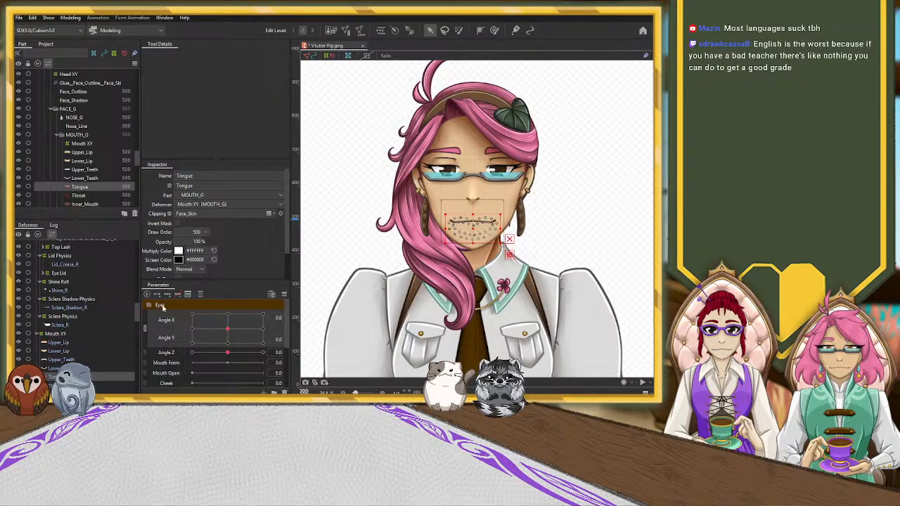
Step: Check the Angle X movement and compare the parameter keys and hierarchy placement of the Mouth XY and Head Z deformers
drag(228, 329, 274, 334)
click(229, 333)
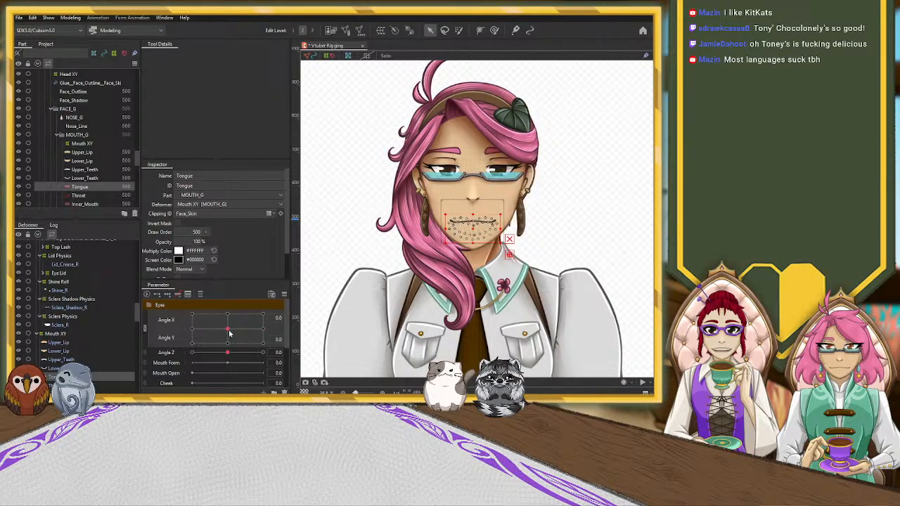
click(62, 335)
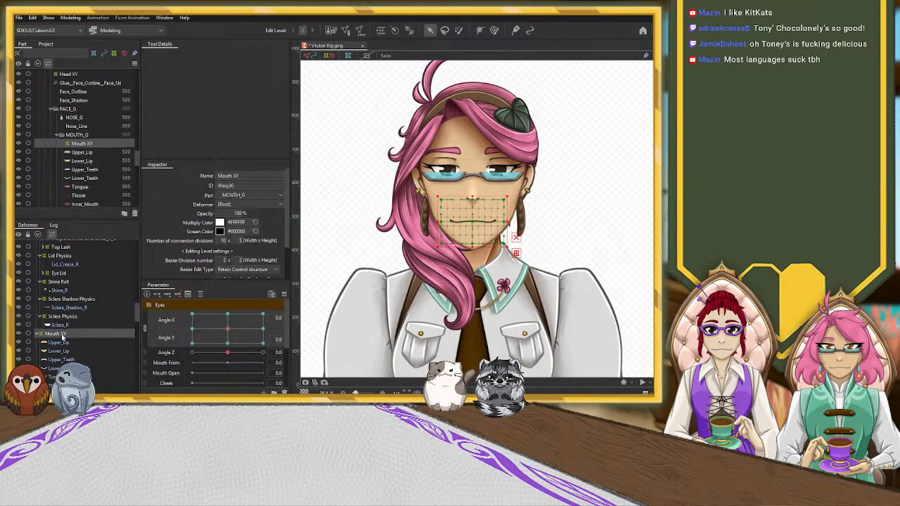
scroll(67, 338, down, 2)
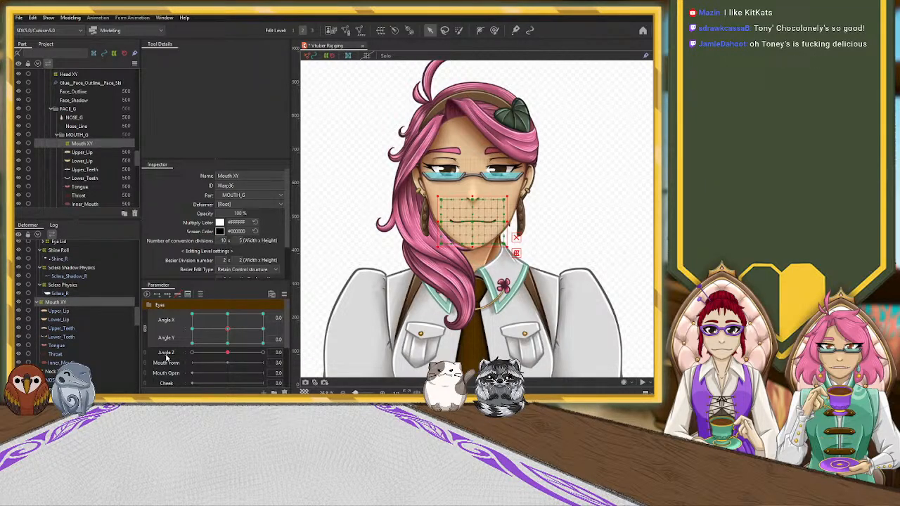
scroll(92, 298, up, 5)
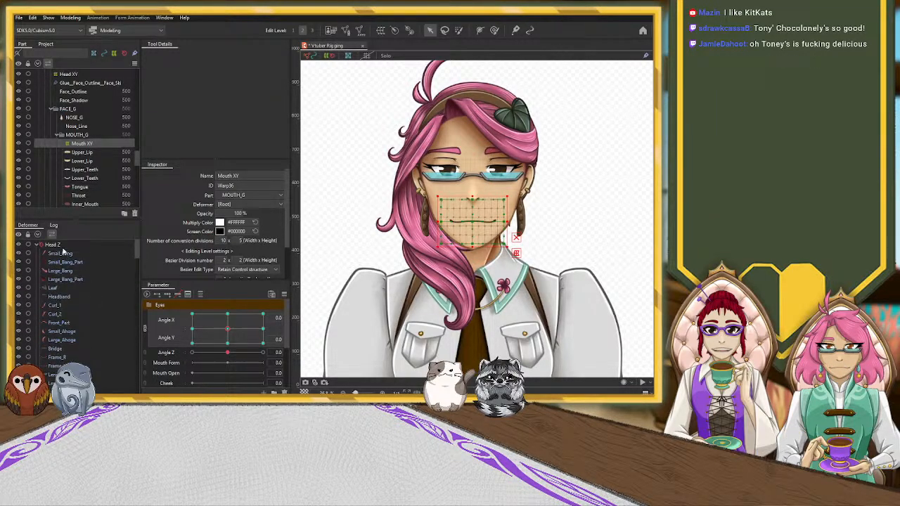
click(60, 246)
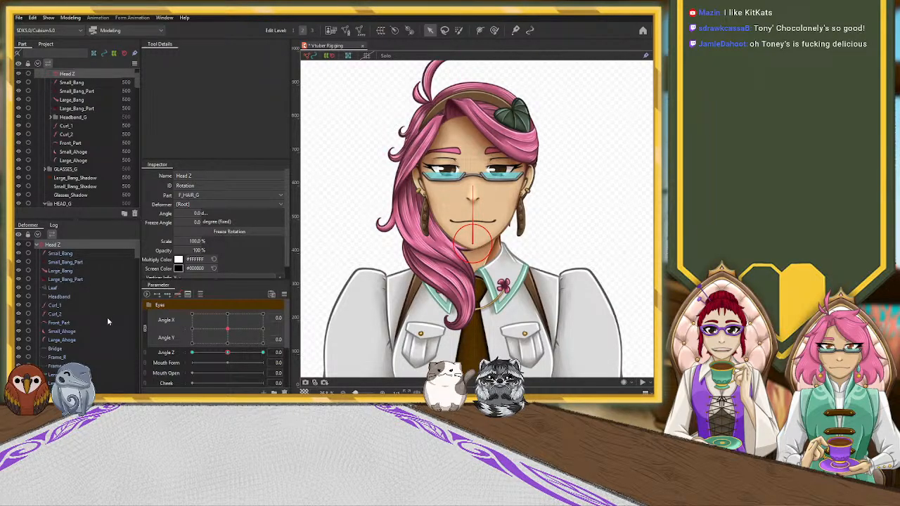
click(39, 244)
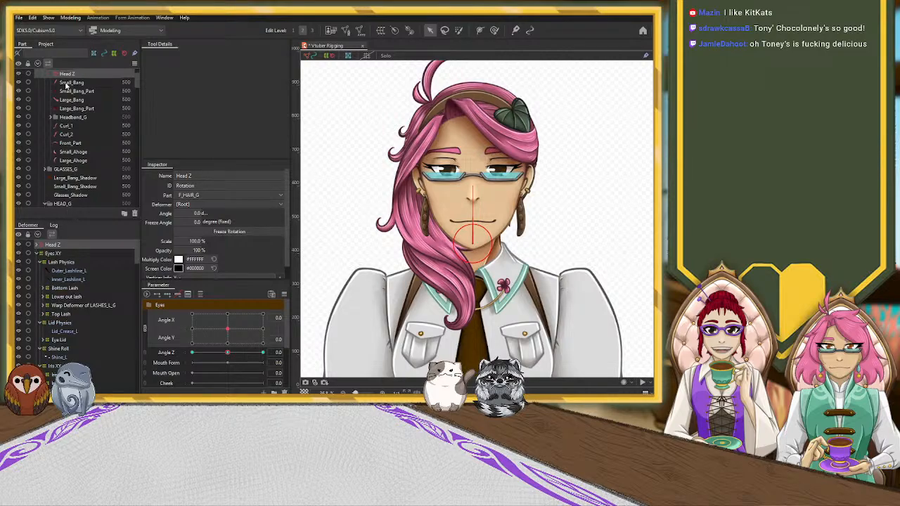
click(69, 76)
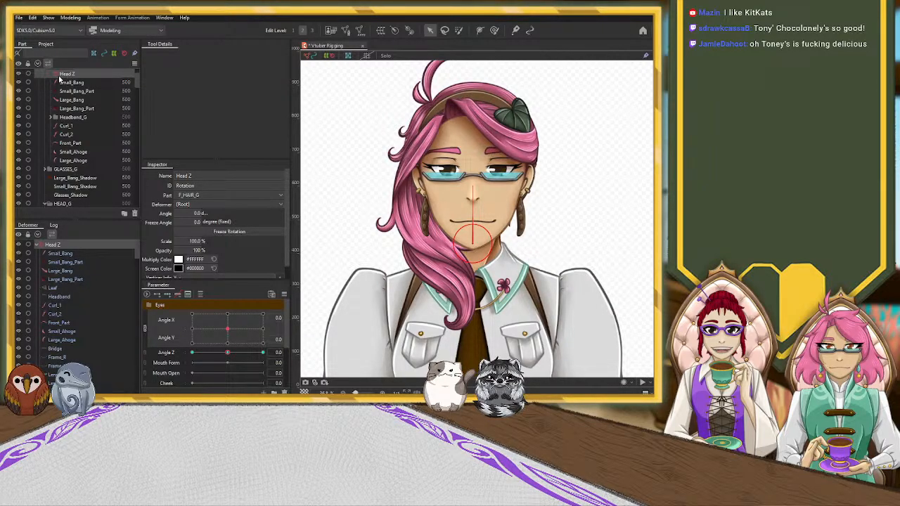
click(45, 43)
scroll(62, 141, up, 4)
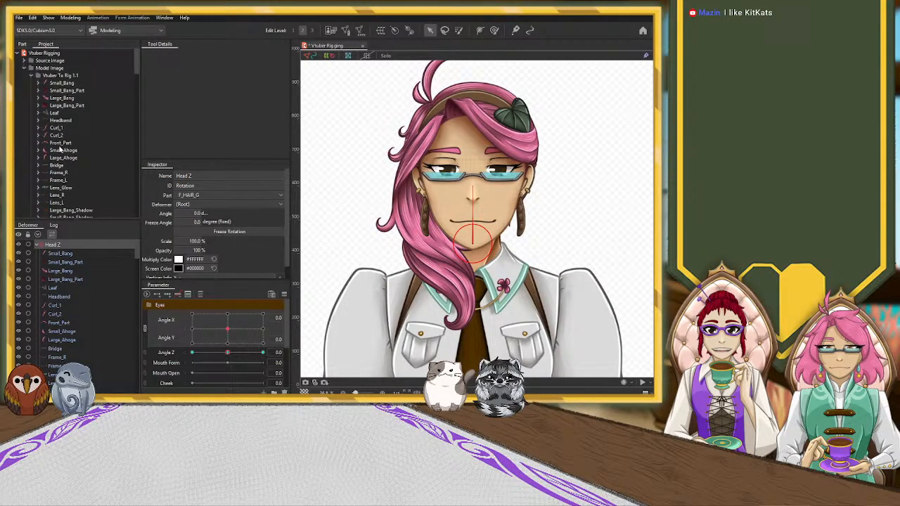
click(22, 43)
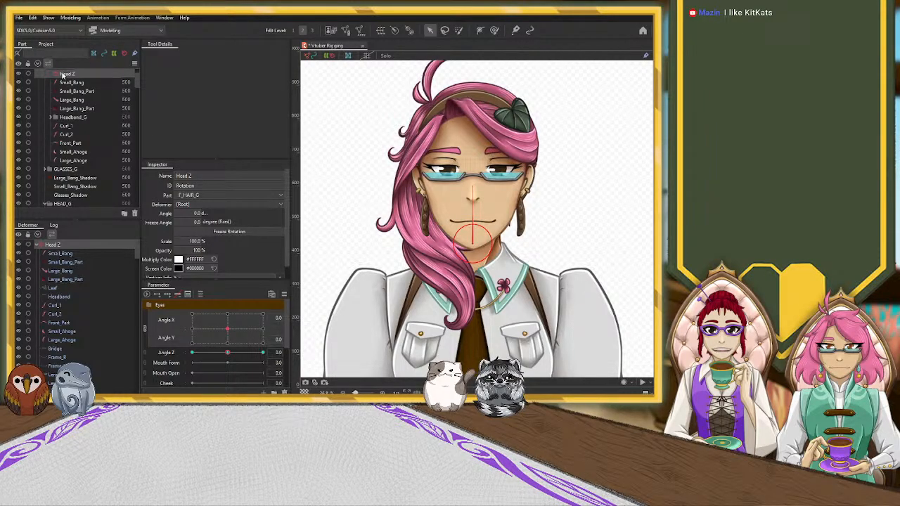
Step: Try to delete the Head Z deformer's Angle Z keys, and undo the deletion
click(176, 354)
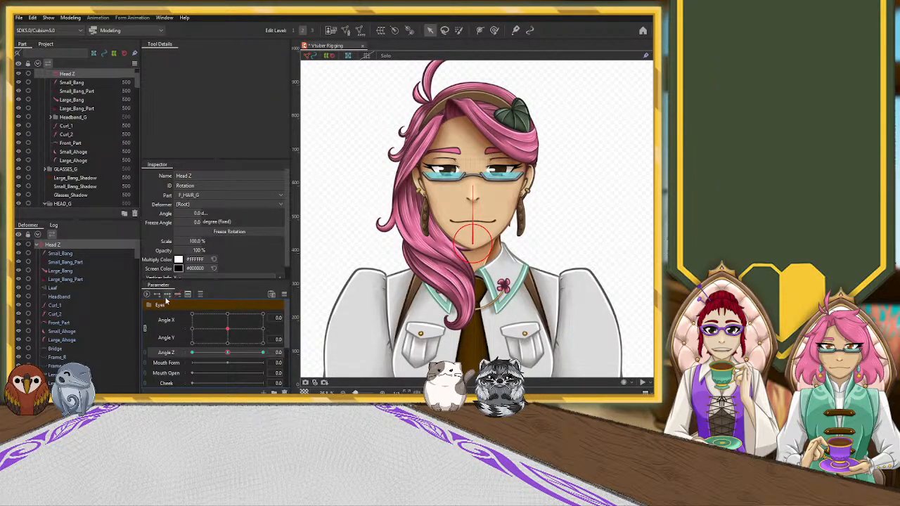
click(192, 353)
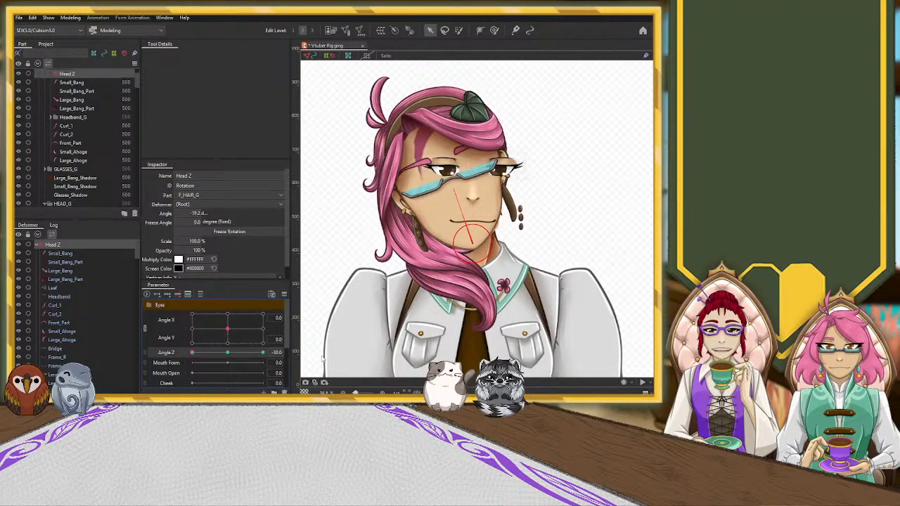
drag(228, 355, 301, 354)
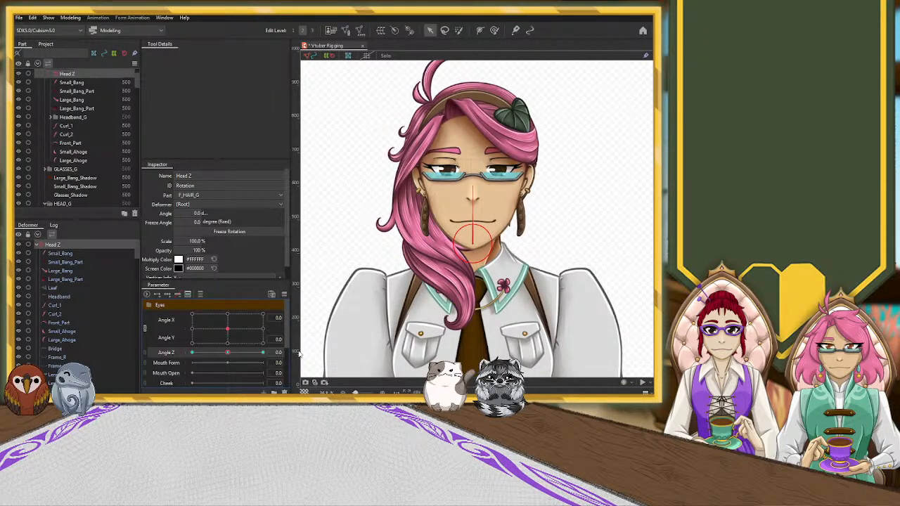
key(ctrl+z)
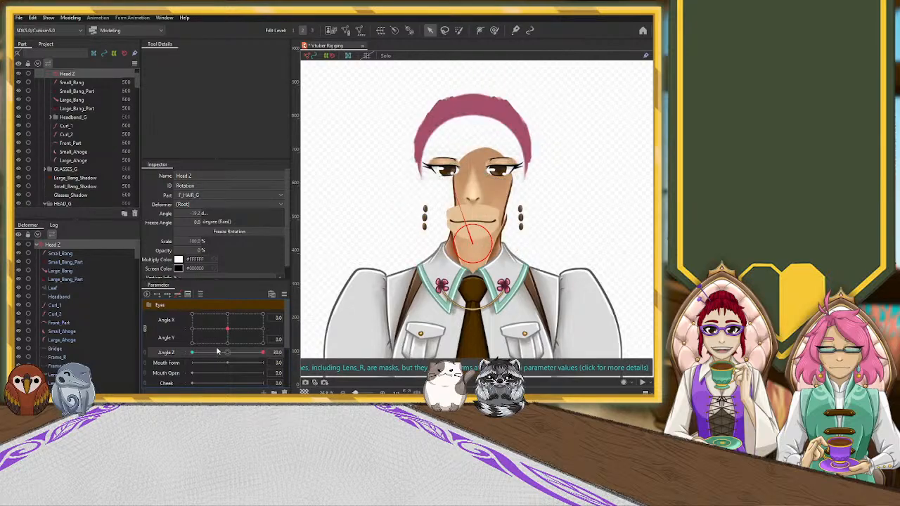
click(193, 352)
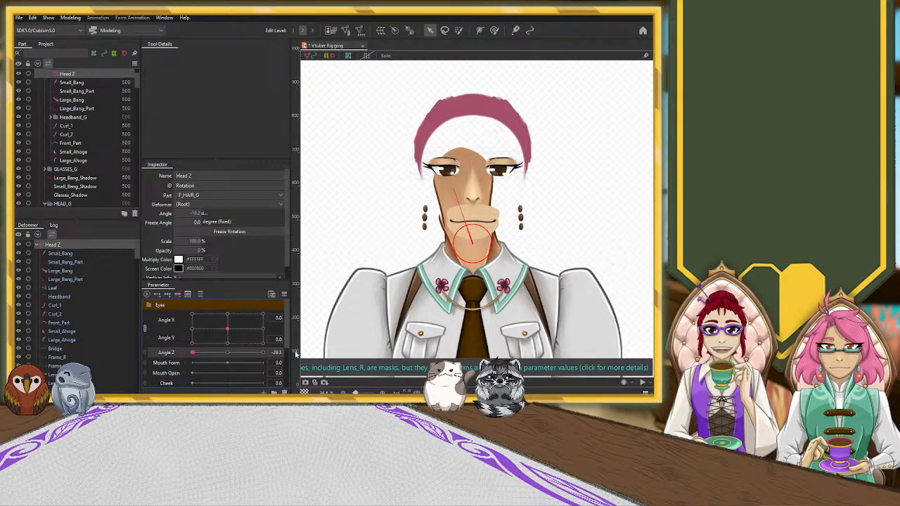
click(192, 353)
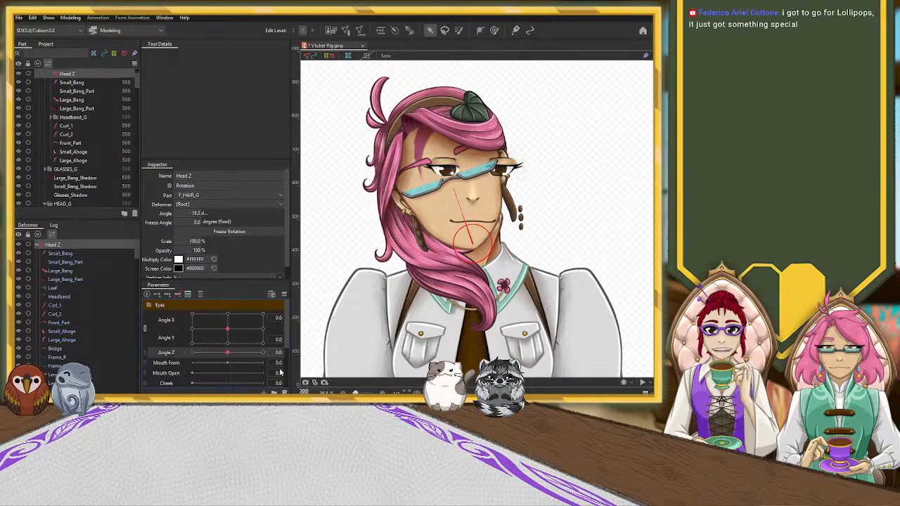
key(ctrl+z)
key(ctrl+z)
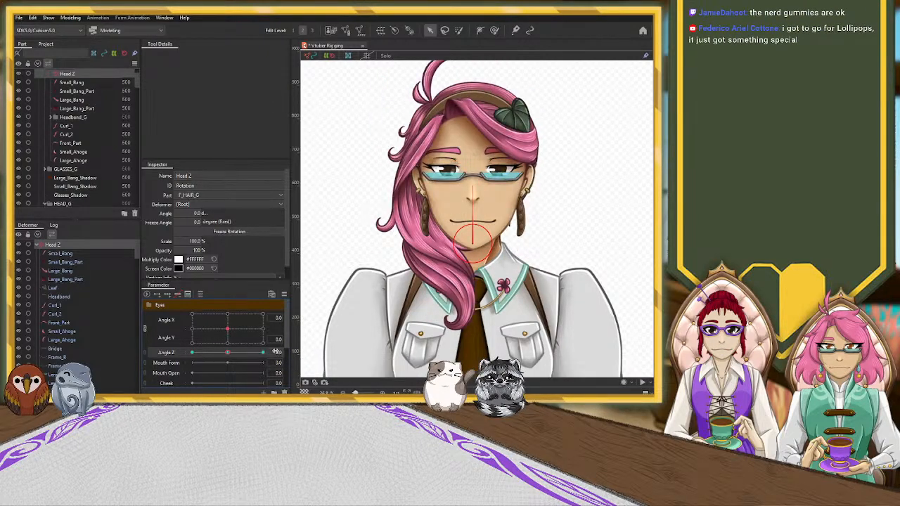
Step: Test the head tilt at Angle Z -30 and 30, and delete the Head Z deformer's Angle Z keys
click(193, 353)
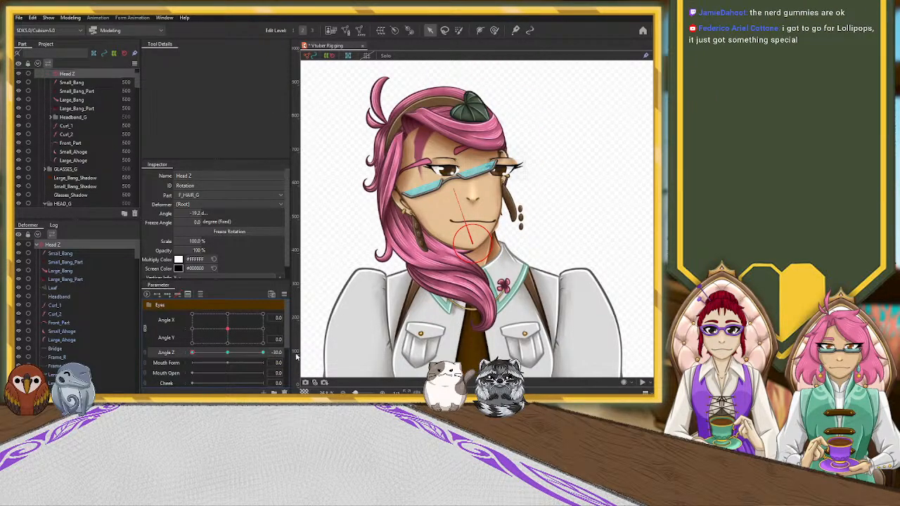
click(263, 353)
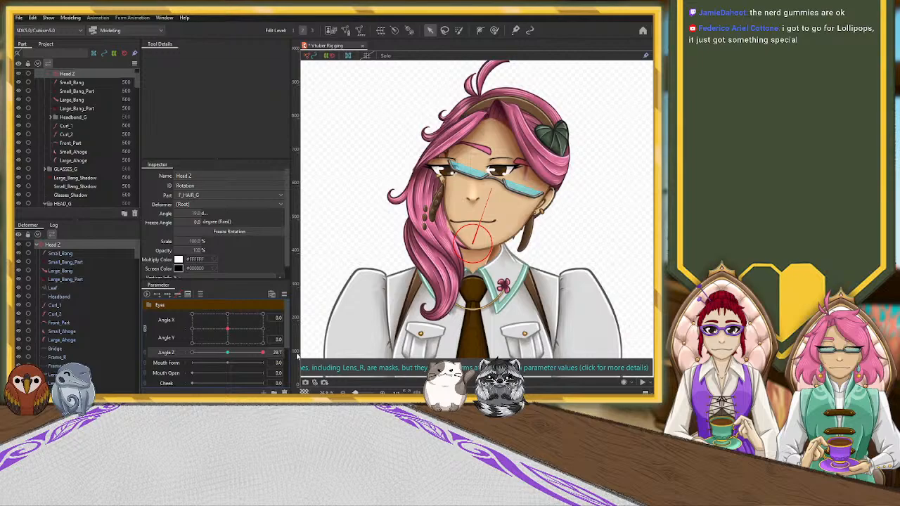
click(227, 354)
click(264, 353)
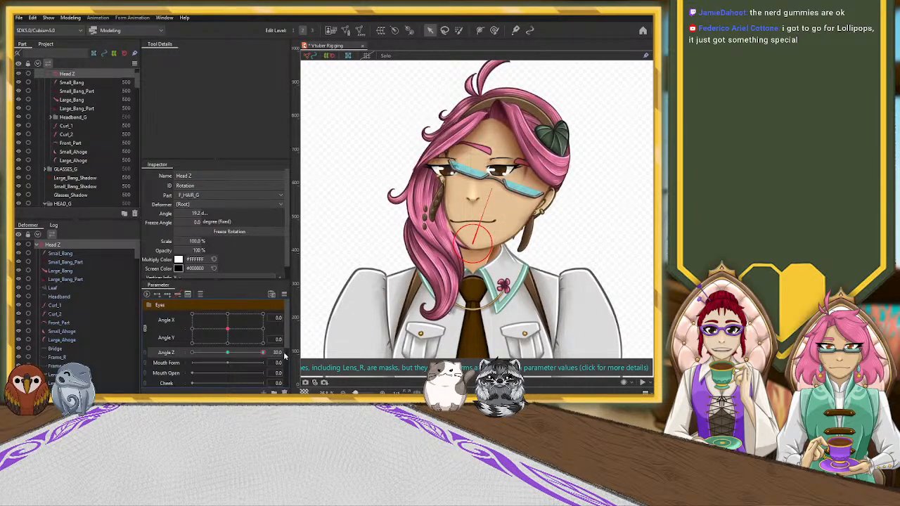
drag(264, 354, 294, 355)
click(227, 354)
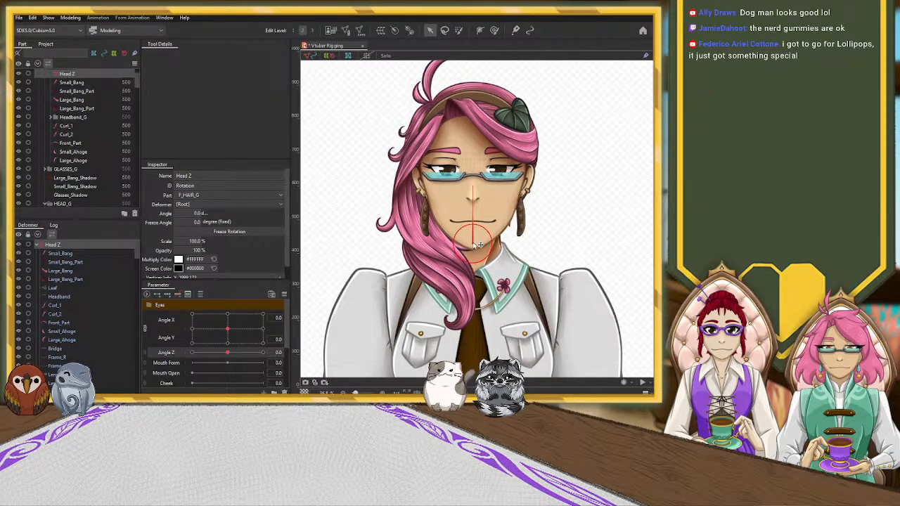
Step: Try deleting the Head Z rotation deformer and test the Angle Z parameter without it
scroll(257, 252, down, 1)
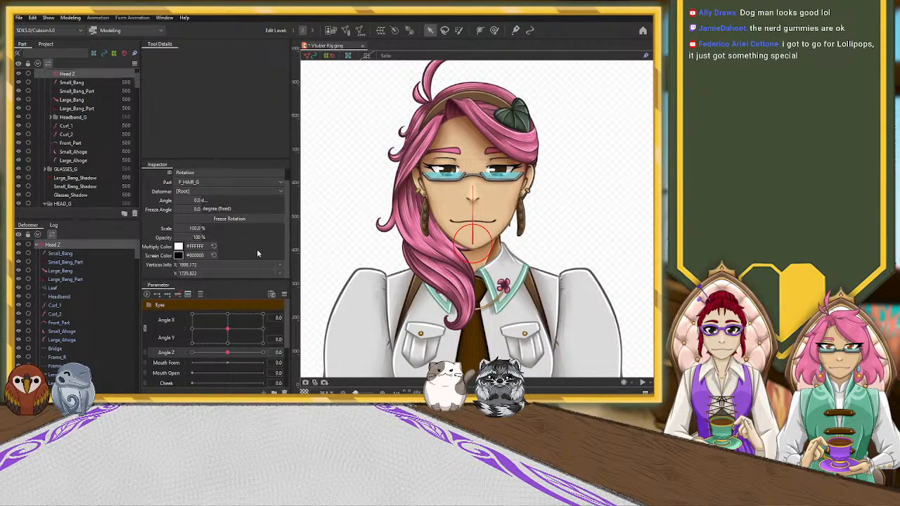
scroll(256, 252, up, 1)
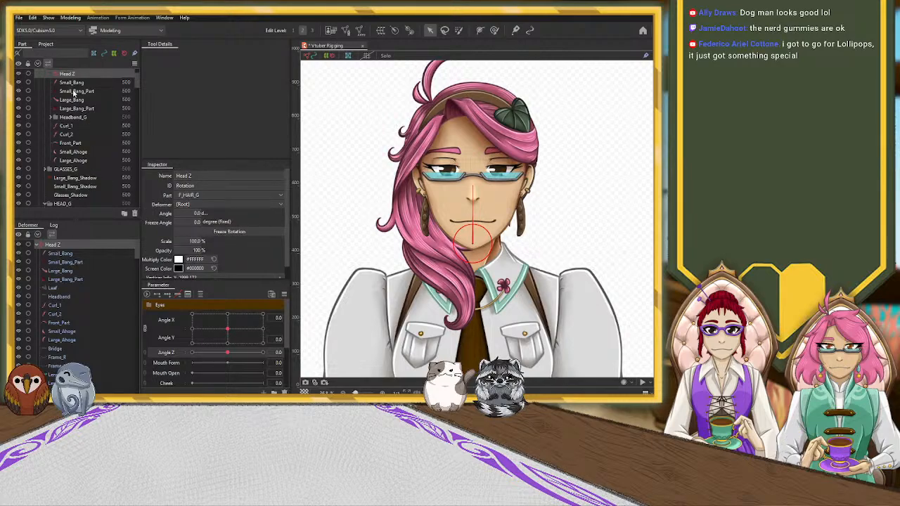
click(135, 213)
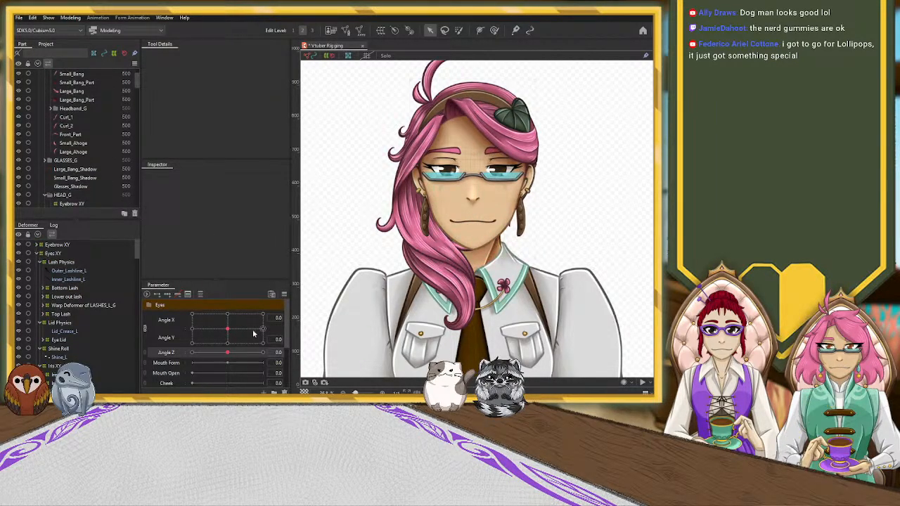
mouse_move(227, 353)
mouse_down()
mouse_move(178, 355)
mouse_move(228, 358)
mouse_up()
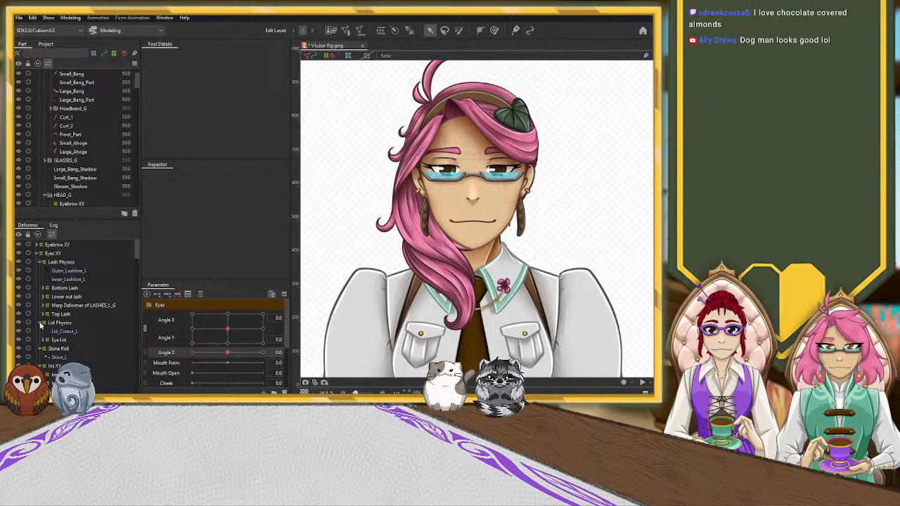
Step: Collapse the eye and mouth deformer groups and examine how the head parts are arranged in the deformer hierarchy
click(41, 324)
click(39, 332)
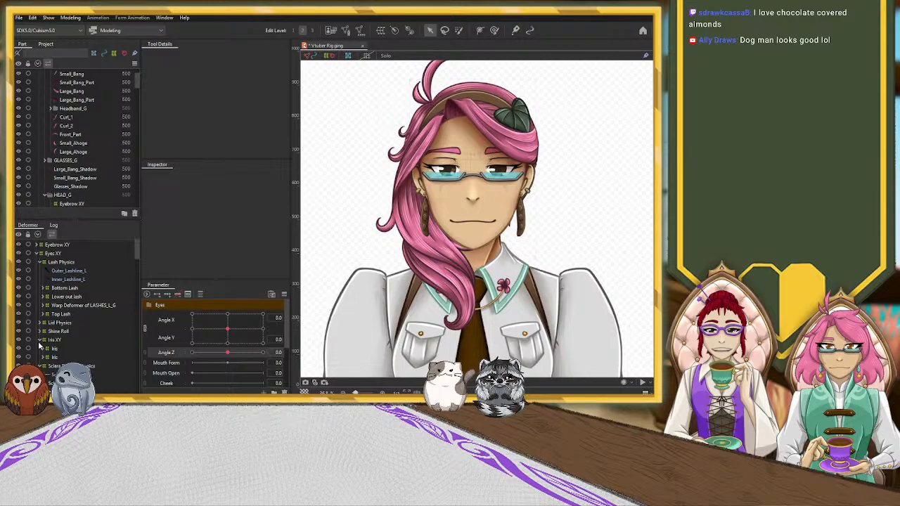
click(40, 340)
click(40, 349)
click(41, 358)
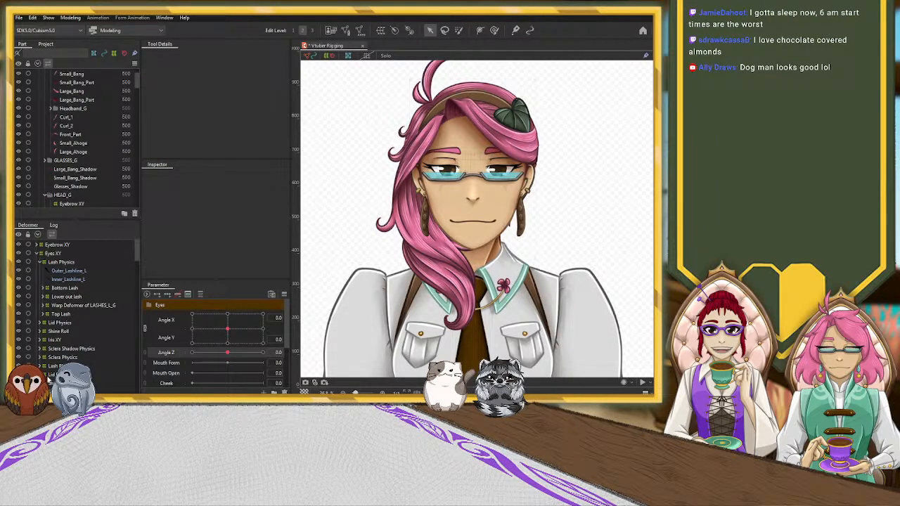
scroll(44, 374, down, 3)
click(40, 330)
click(40, 338)
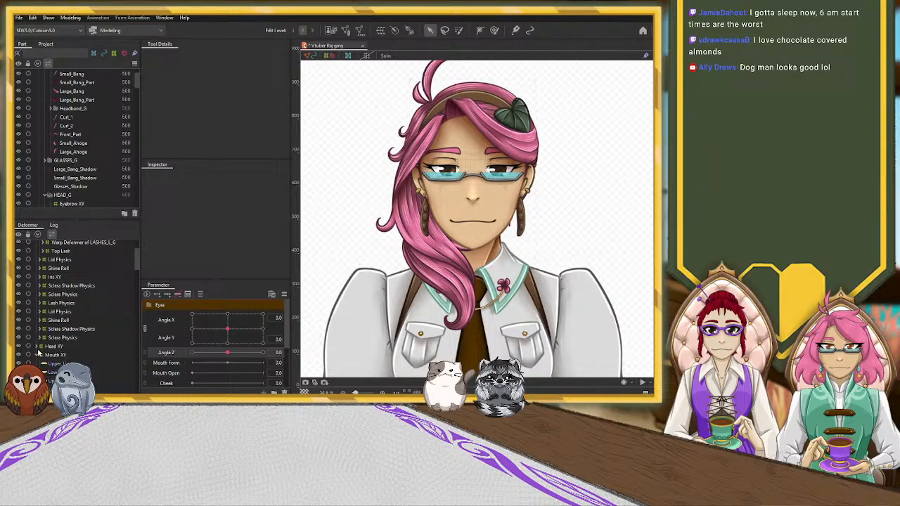
click(39, 347)
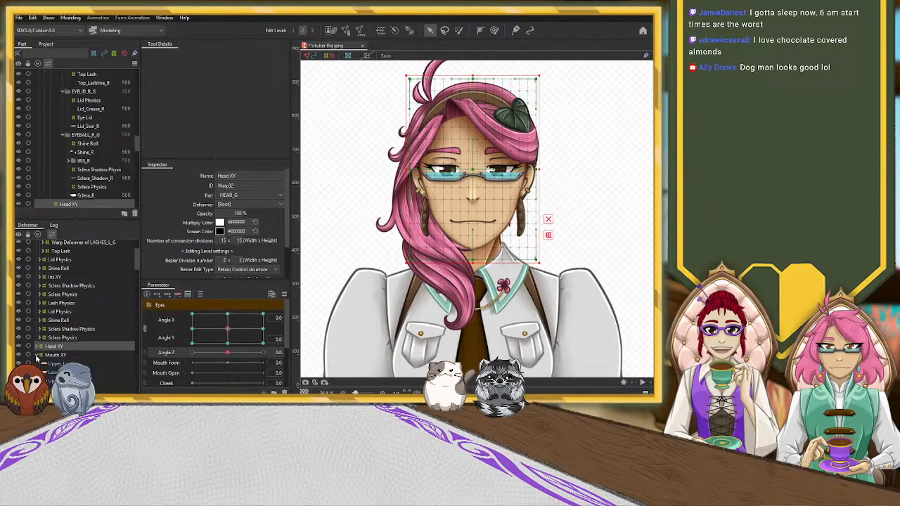
click(39, 355)
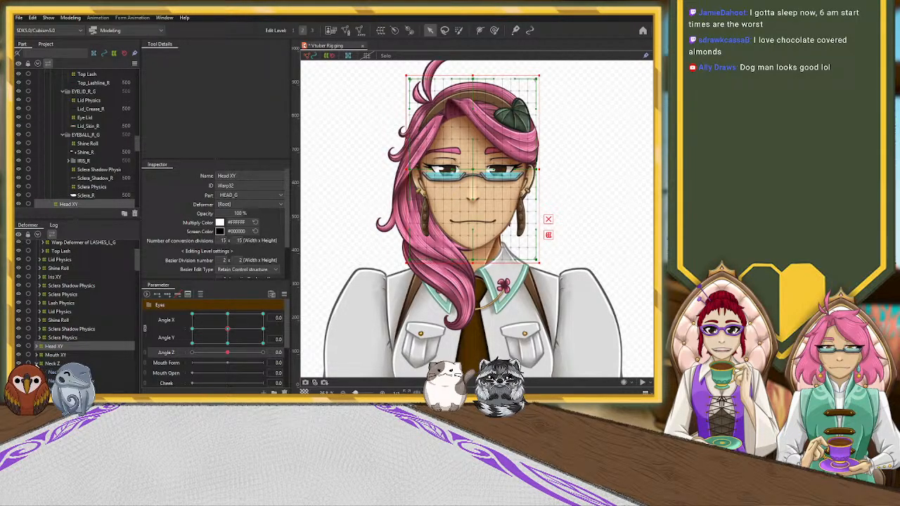
scroll(36, 365, down, 8)
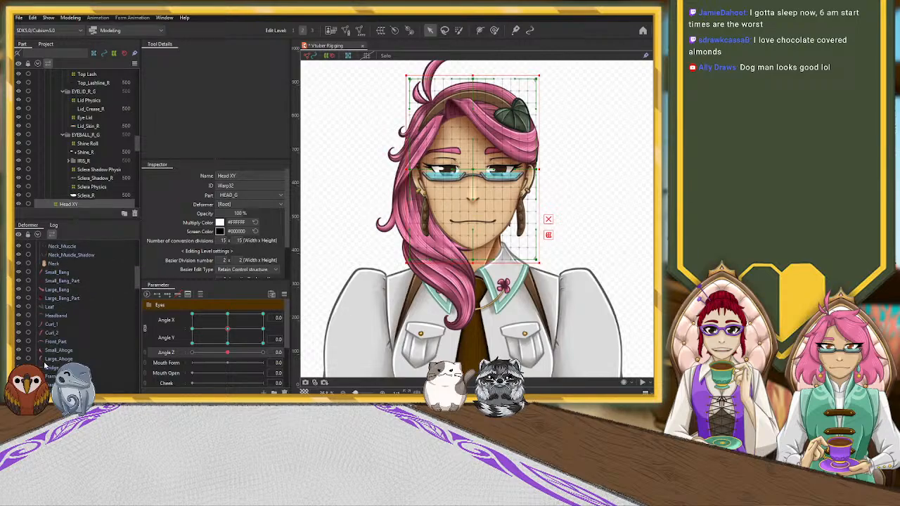
scroll(47, 364, up, 3)
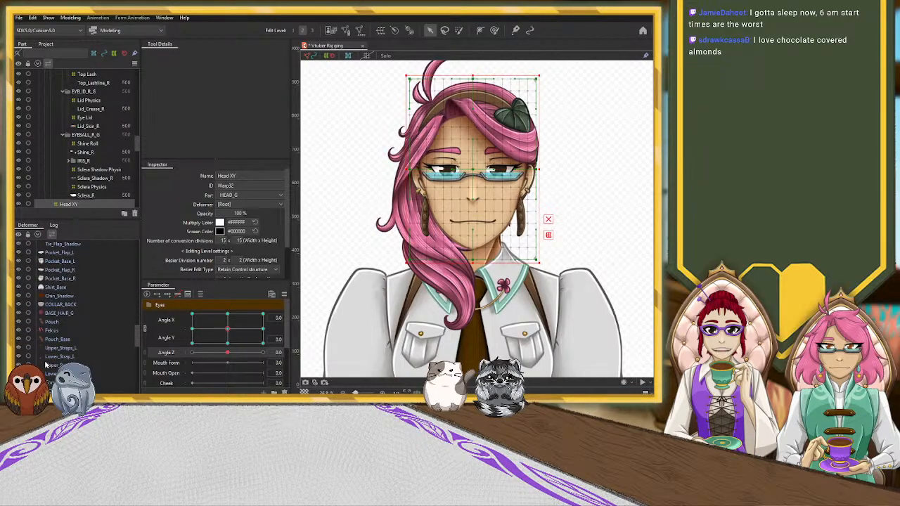
scroll(46, 363, up, 6)
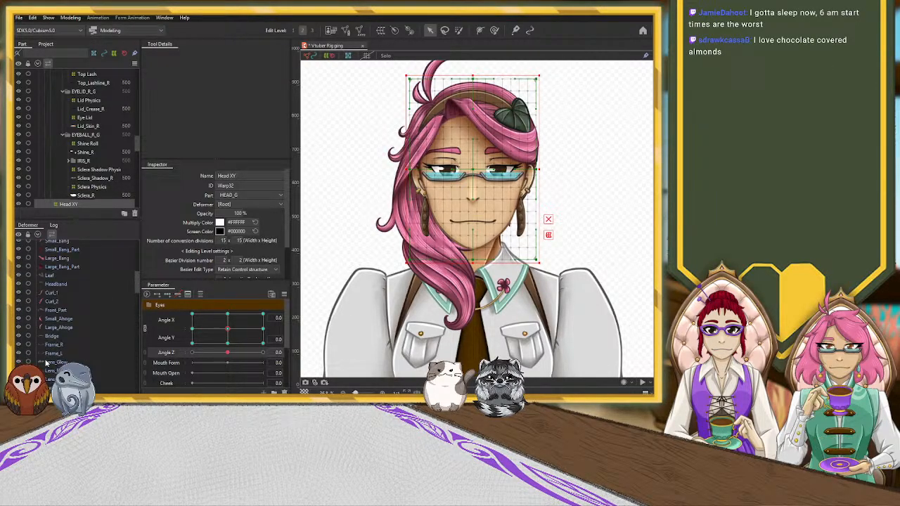
scroll(46, 363, up, 2)
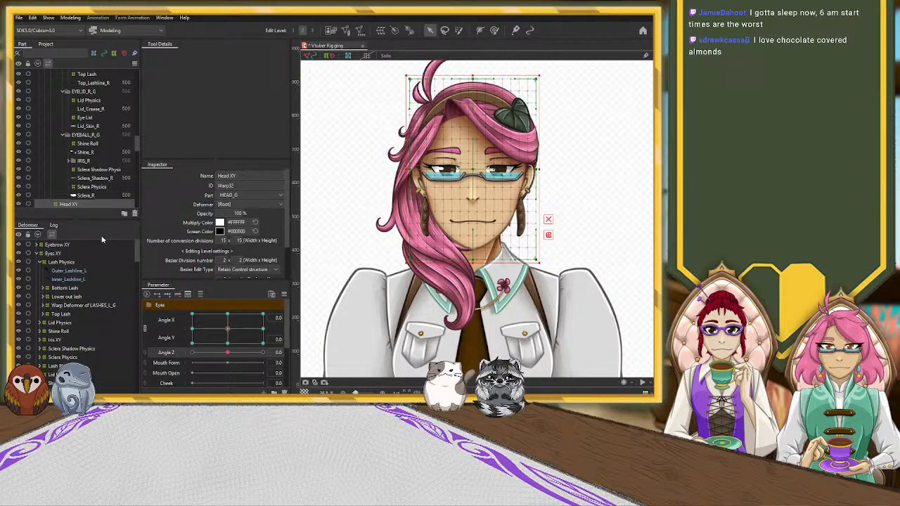
Step: Undo the deletion of the Head Z deformer and test the Angle Z parameter with it restored
key(Escape)
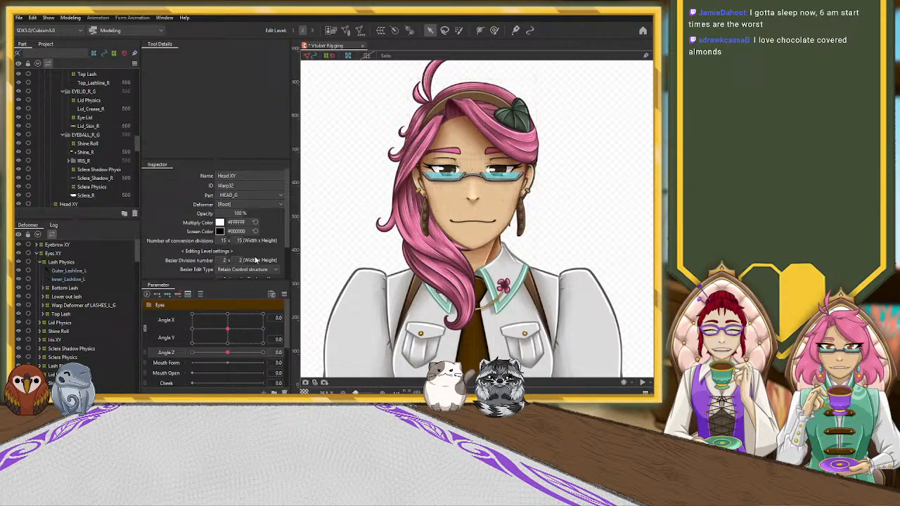
click(258, 354)
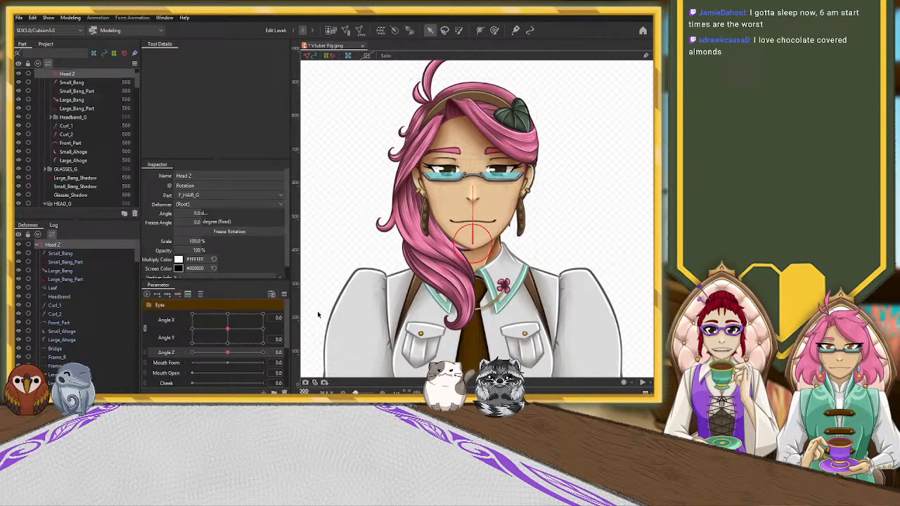
drag(235, 354, 179, 354)
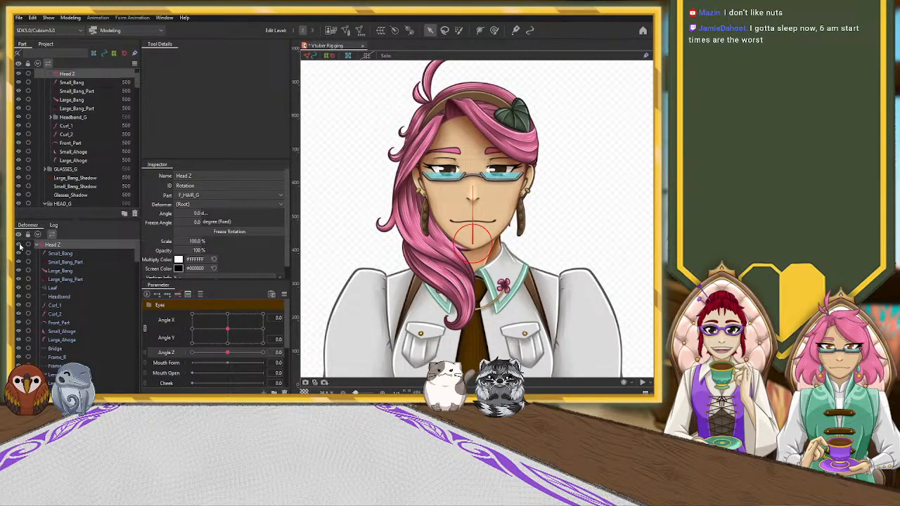
Step: Select the Head Z deformer's child elements and check which parts it contains
right_click(59, 246)
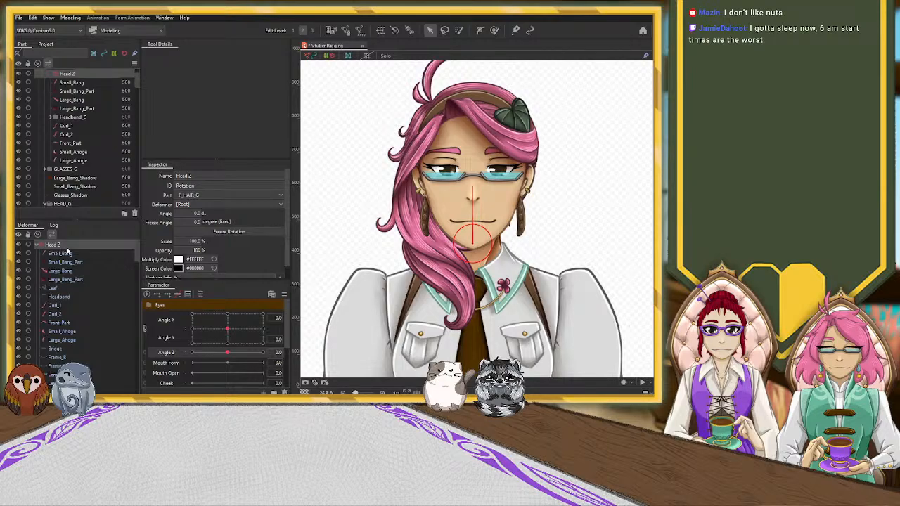
click(87, 251)
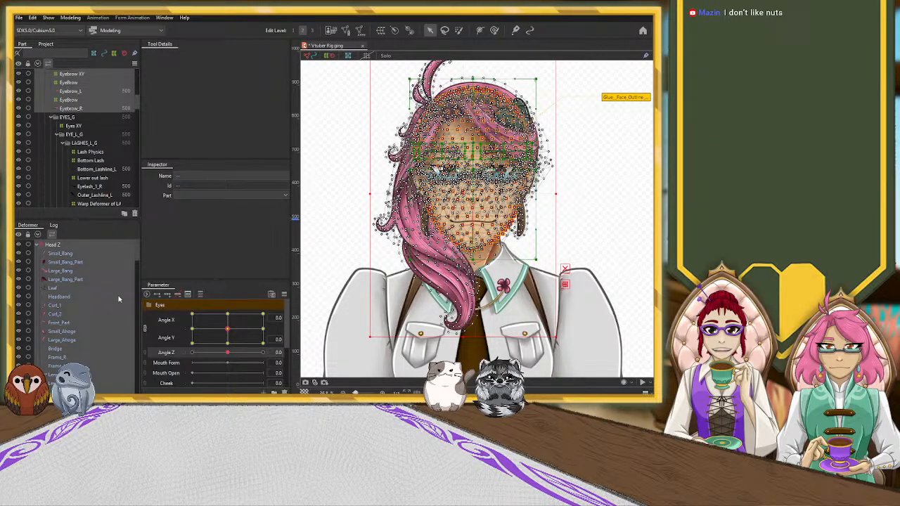
scroll(116, 300, down, 5)
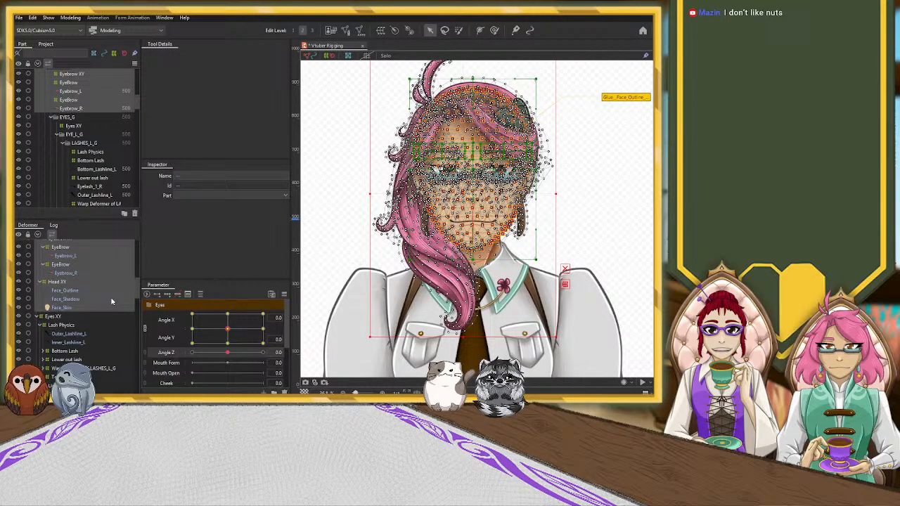
scroll(111, 302, down, 2)
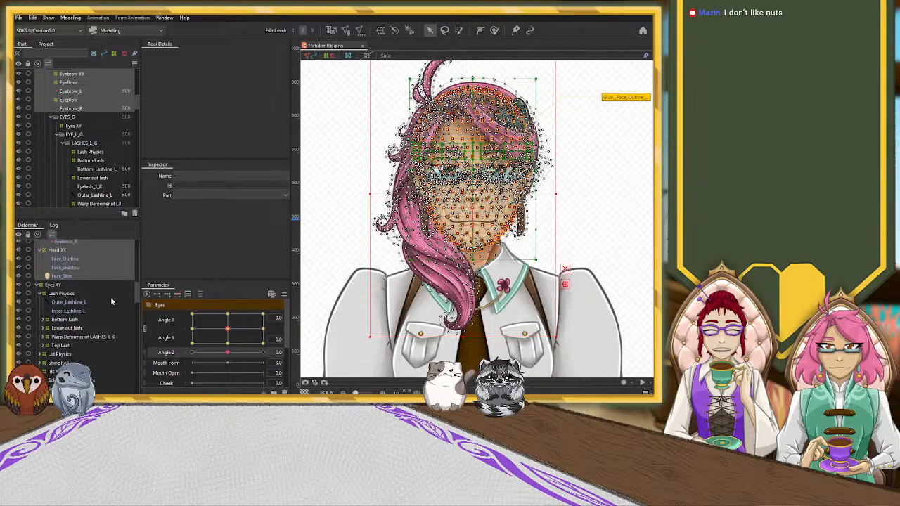
Step: Try moving Eyes XY, Mouth XY, Neck Z, NOSE_G, Nose_Line, HAIRLINE_G, Dangle_Pods_L and Dangle_Pods_R from the root into the Head Z deformer
click(39, 285)
click(40, 302)
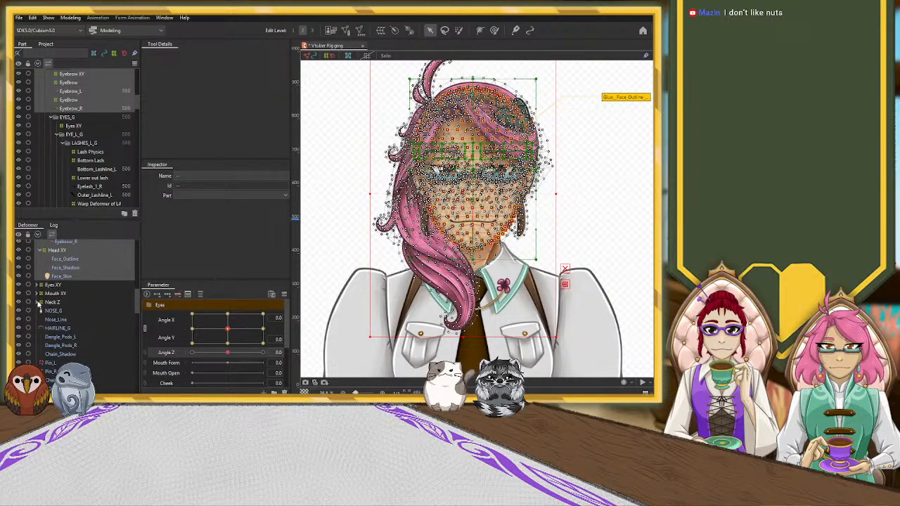
click(52, 320)
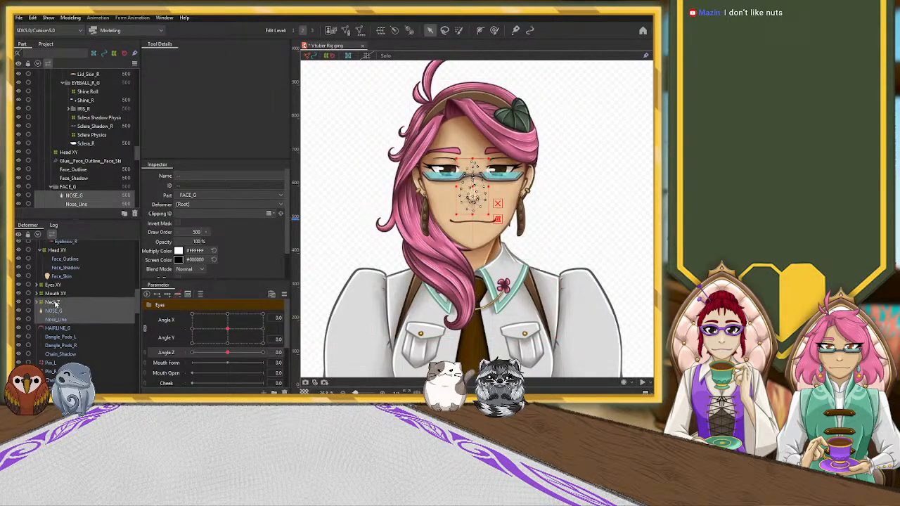
ctrl+click(54, 293)
ctrl+click(56, 284)
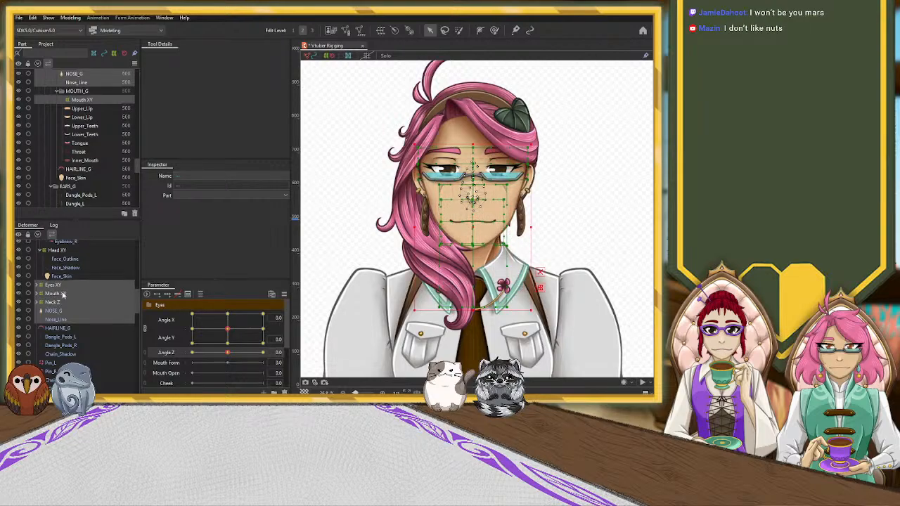
ctrl+click(59, 328)
ctrl+click(60, 336)
ctrl+click(60, 345)
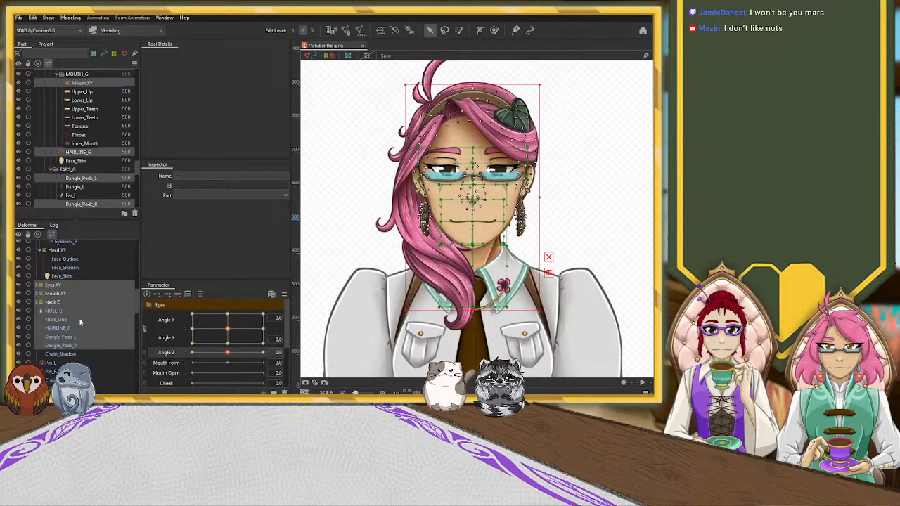
scroll(79, 322, up, 8)
scroll(79, 318, down, 5)
click(63, 363)
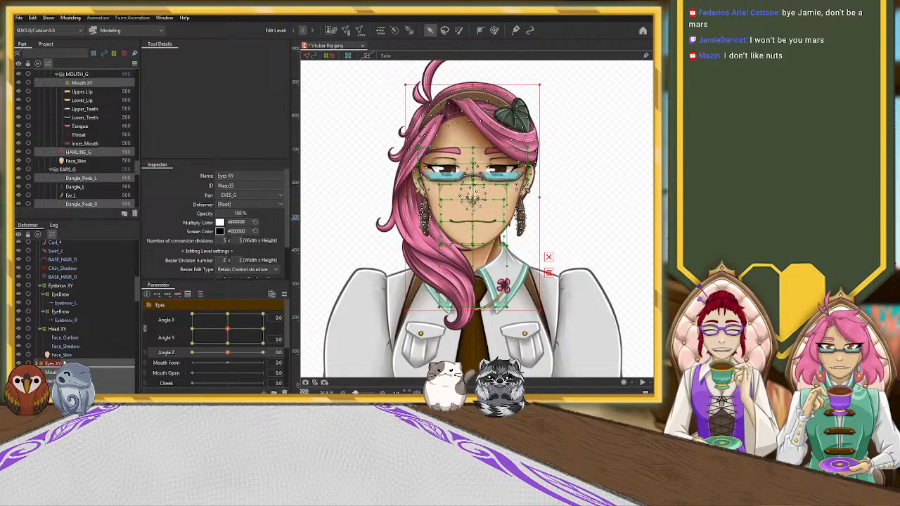
drag(63, 363, 53, 247)
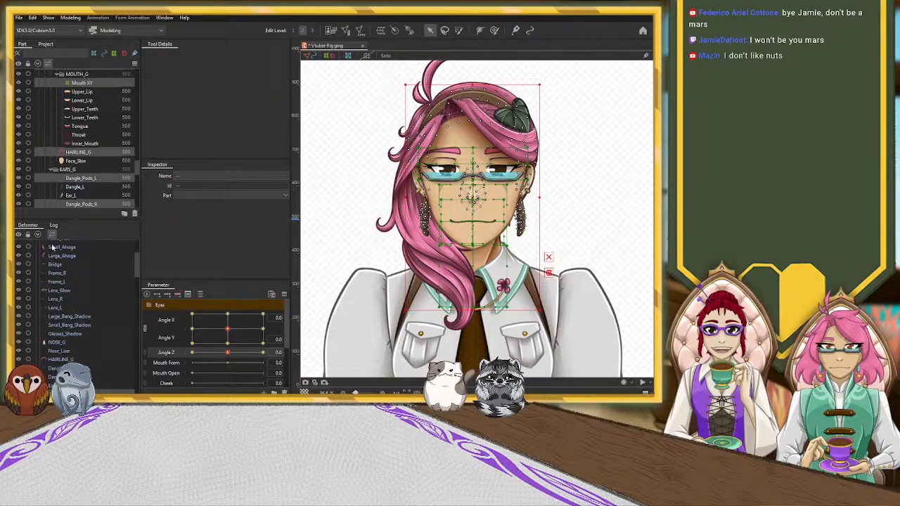
Step: Test the Angle Z parameter, undo the move of the face parts into Head Z, and select the Head Z deformer
drag(227, 352, 167, 361)
key(ctrl+z)
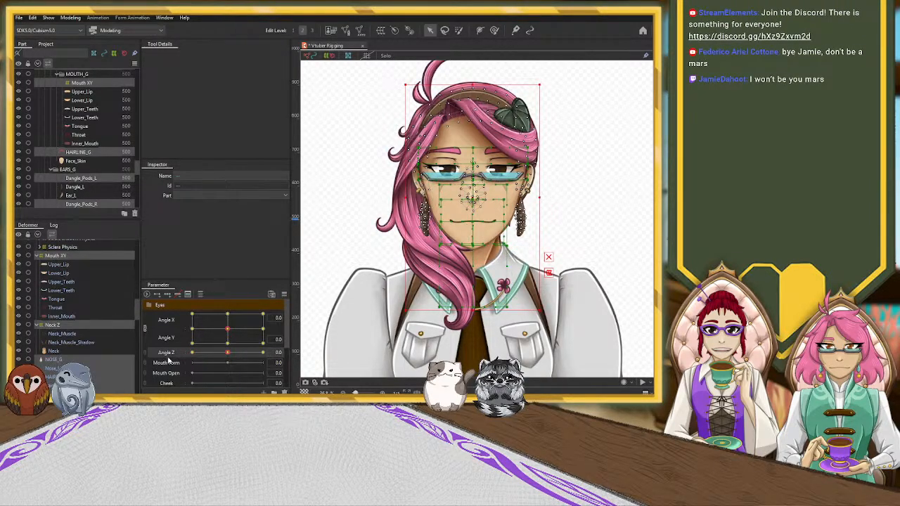
scroll(104, 295, up, 10)
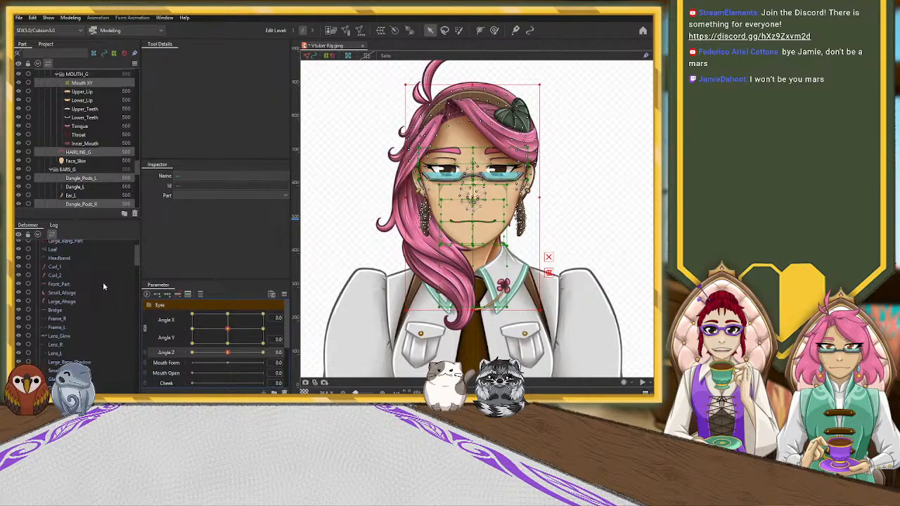
click(56, 245)
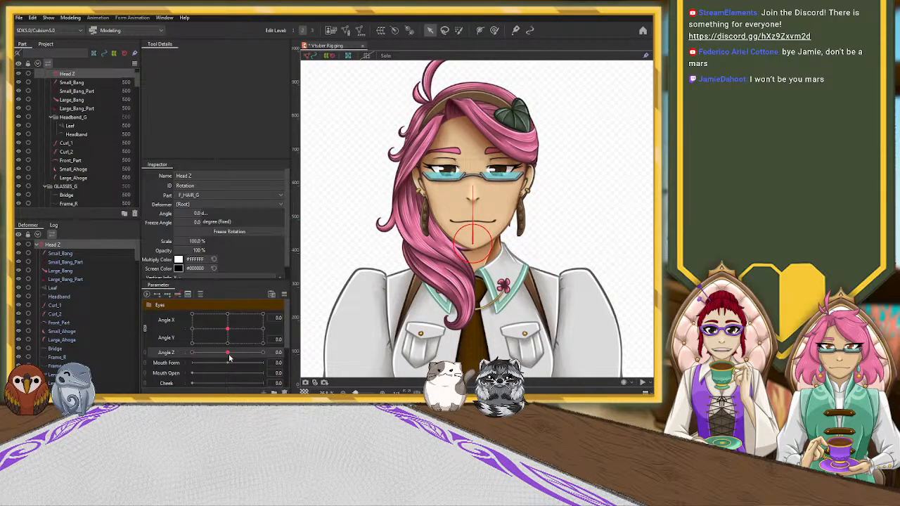
key(ctrl+z)
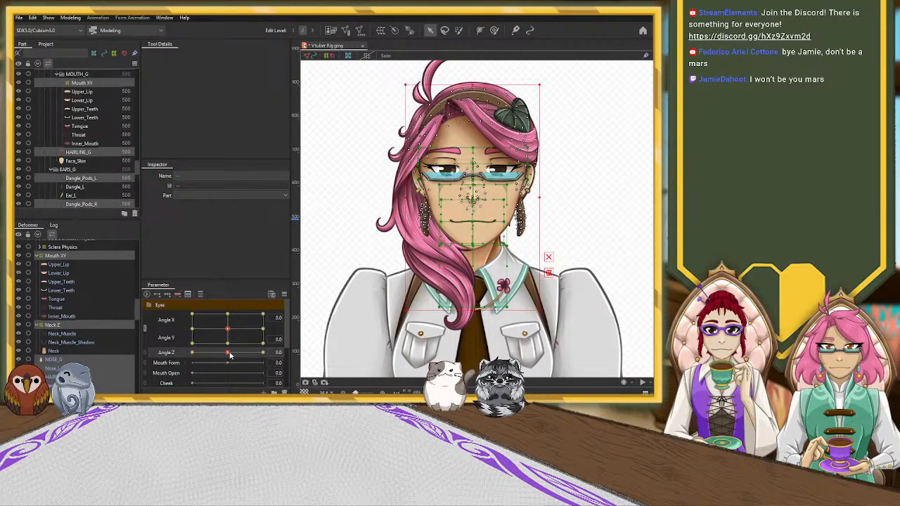
key(ctrl+y)
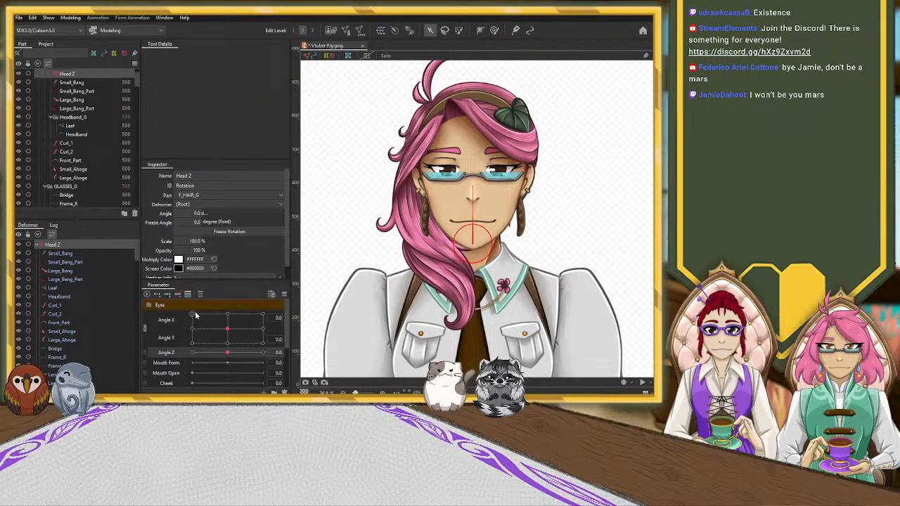
Step: Add three Angle Z keys to the Head Z deformer, try rotating it about -18.4 degrees at Angle Z -30, and undo the rotation
click(168, 295)
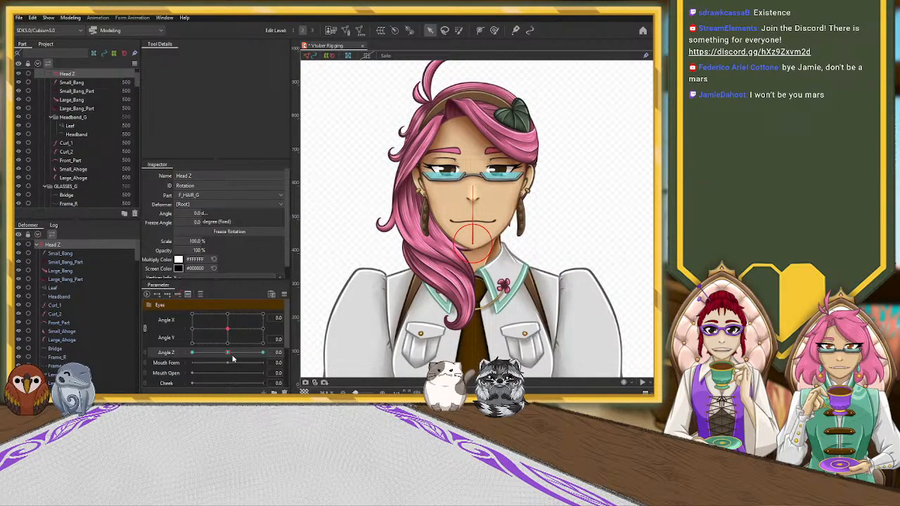
drag(228, 353, 159, 356)
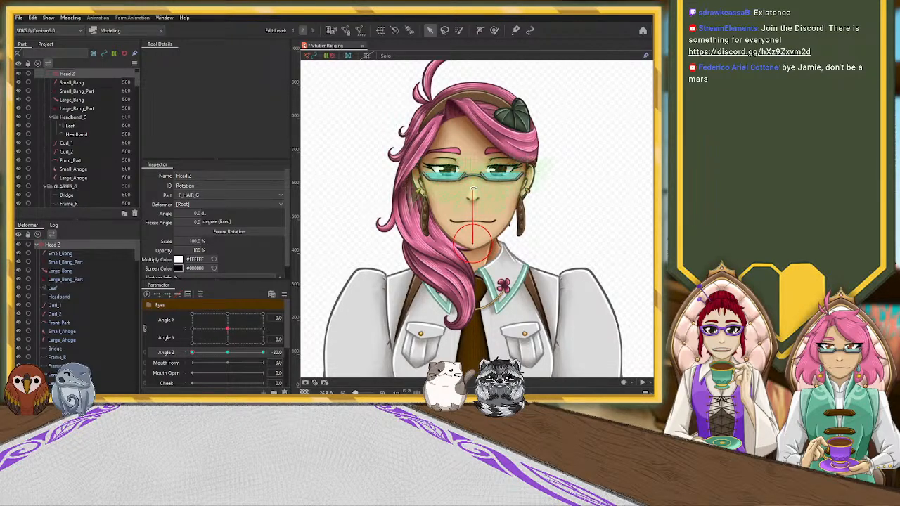
drag(476, 203, 455, 189)
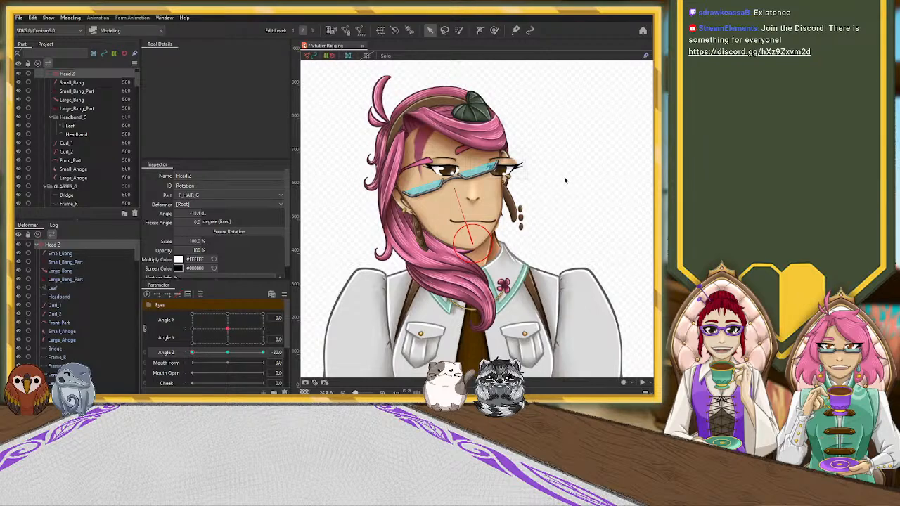
key(ctrl+z)
Step: Collapse the Eyes XY deformer's children and test the head's Angle X and Angle Y movement, returning both parameters to 0
scroll(94, 276, down, 4)
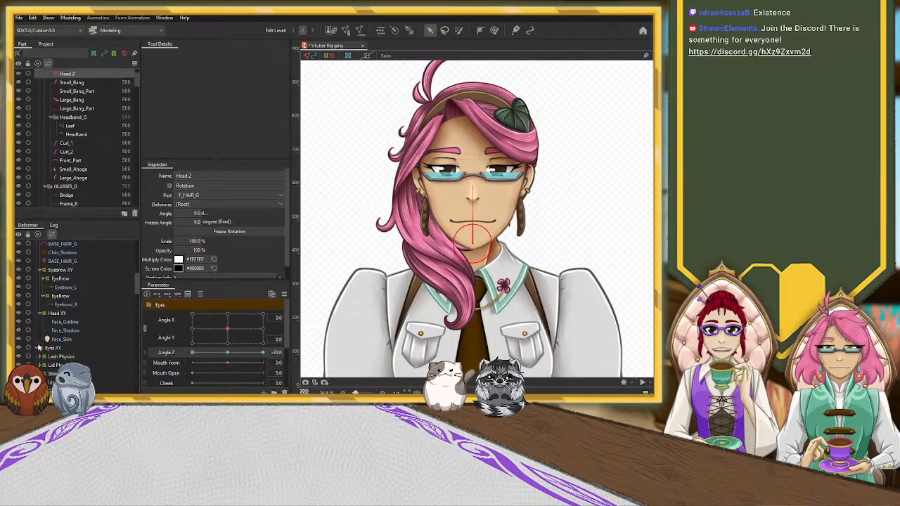
click(40, 347)
drag(227, 328, 176, 324)
click(227, 329)
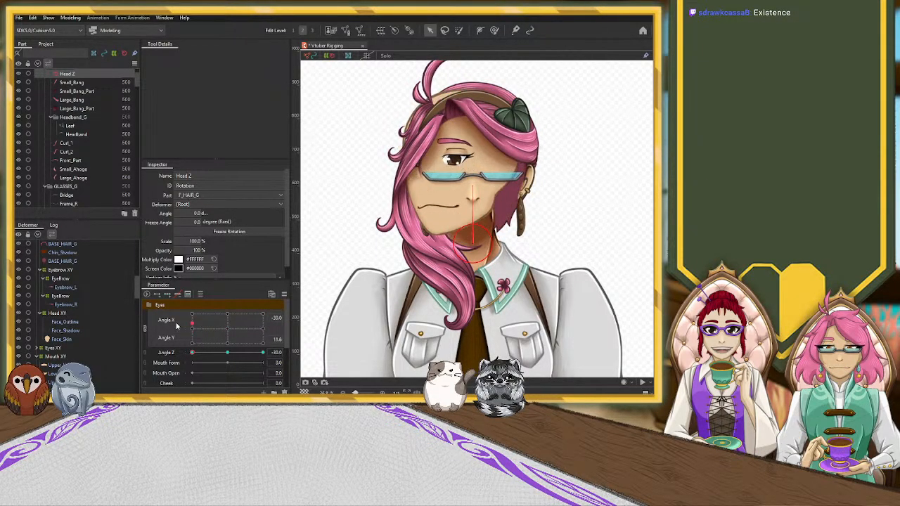
click(227, 333)
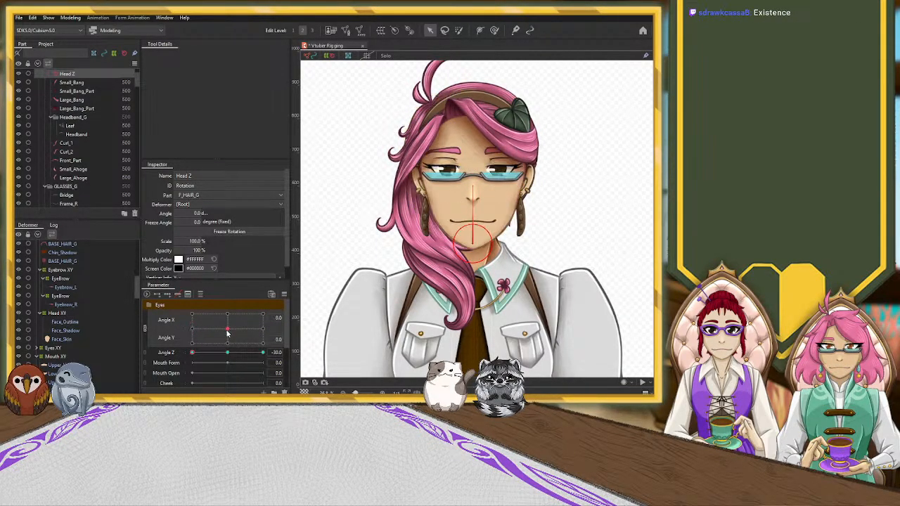
Step: Select the Eyes XY deformer and collapse the Head XY and Eyebrow XY branches in the deformer hierarchy
click(52, 348)
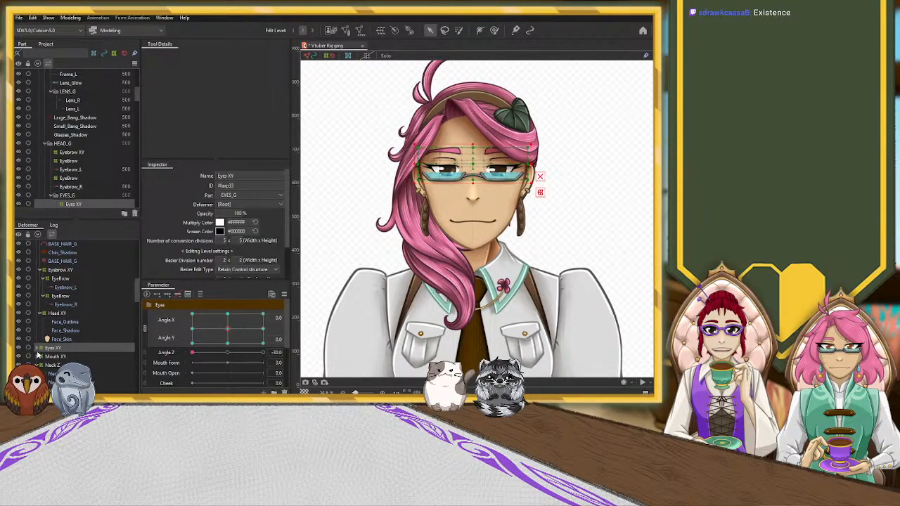
click(43, 313)
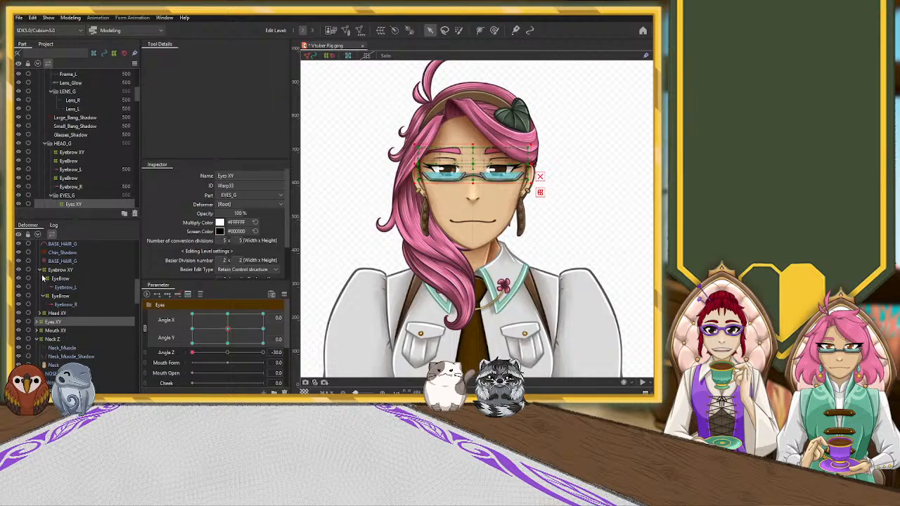
click(43, 296)
click(40, 269)
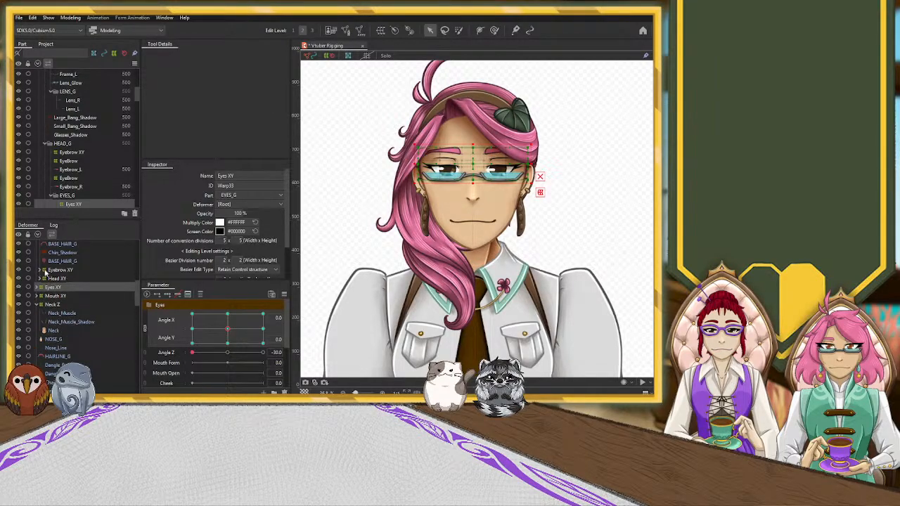
Step: Select the Head Z rotation deformer together with its child objects and examine which parts it contains
scroll(63, 261, up, 5)
click(56, 245)
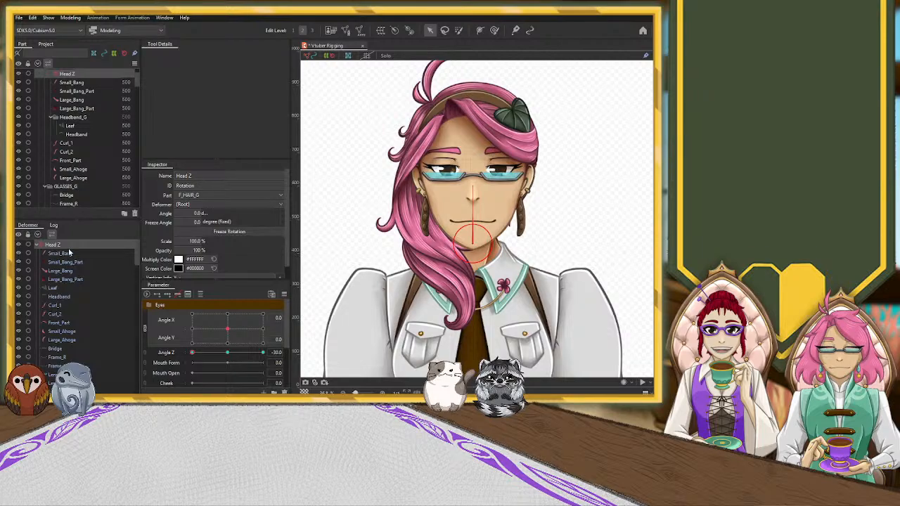
double_click(68, 248)
scroll(123, 293, down, 7)
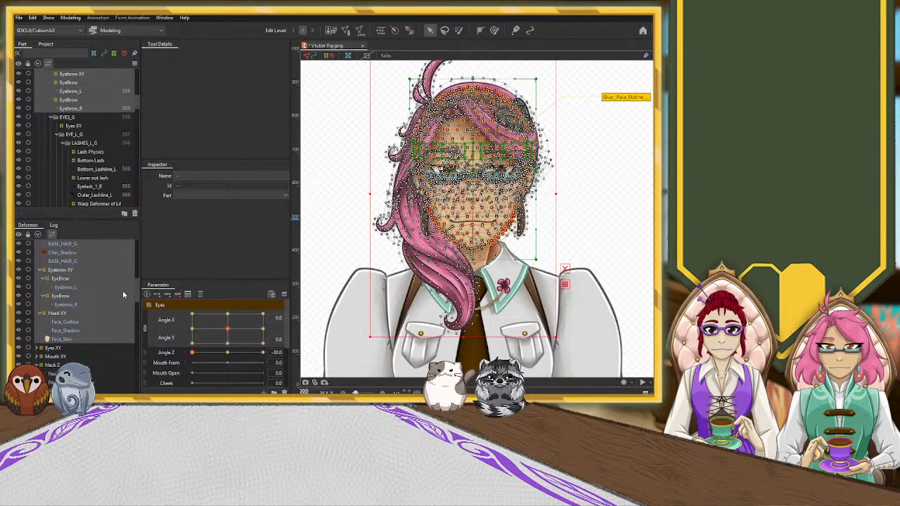
scroll(122, 291, down, 2)
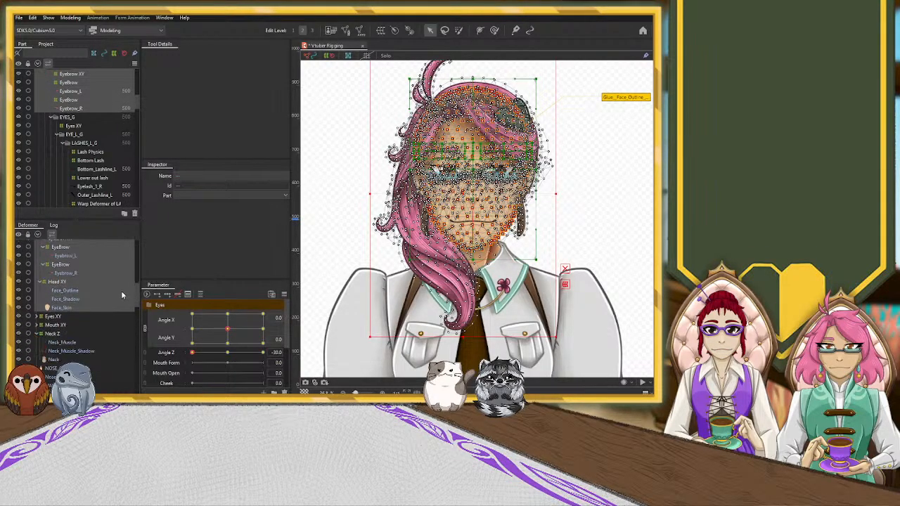
Step: Move the Eyes XY and Mouth XY warp deformers under the Head Z rotation deformer
click(55, 317)
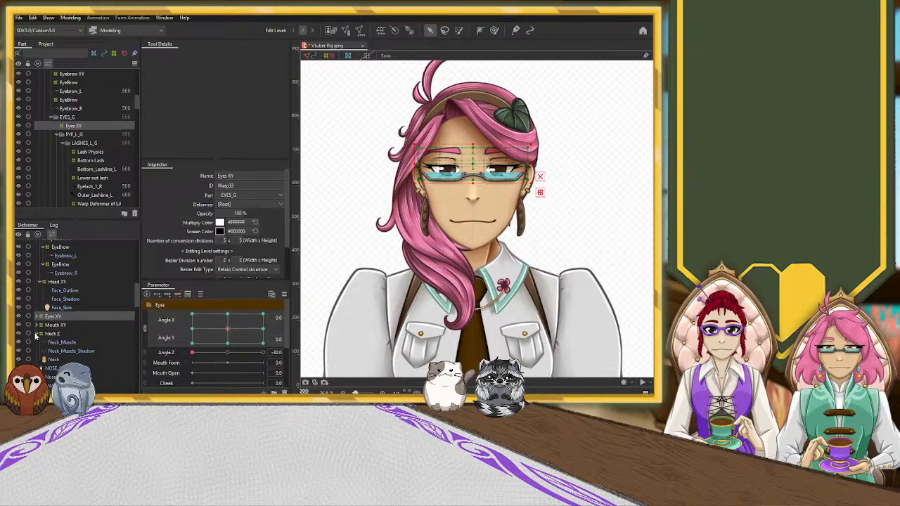
click(36, 334)
click(54, 325)
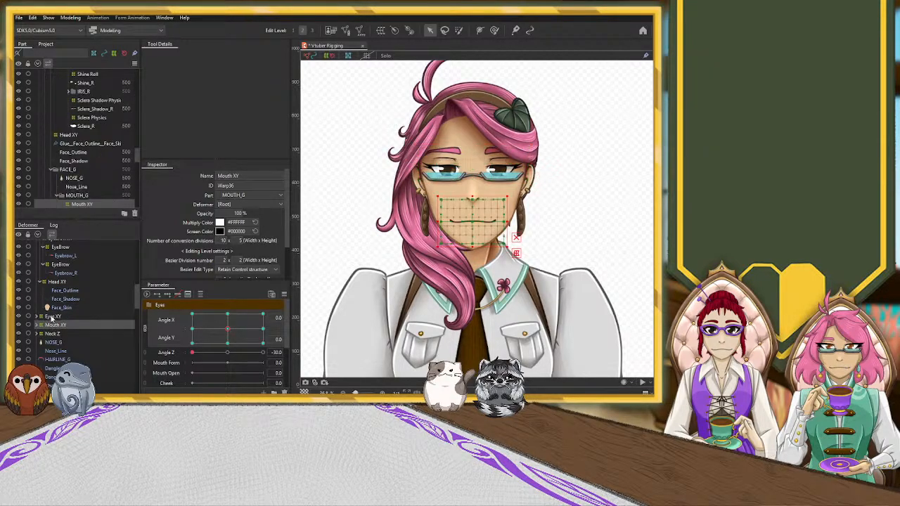
click(52, 317)
scroll(71, 243, up, 2)
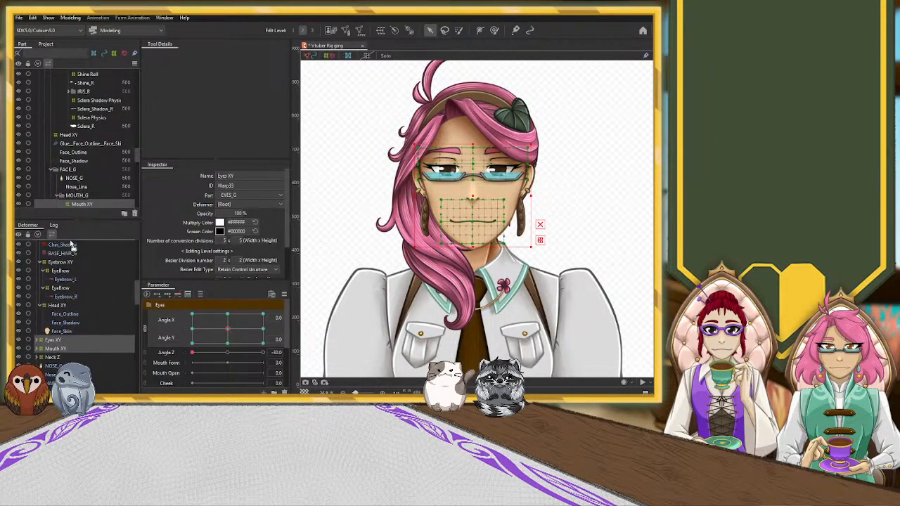
scroll(71, 243, up, 7)
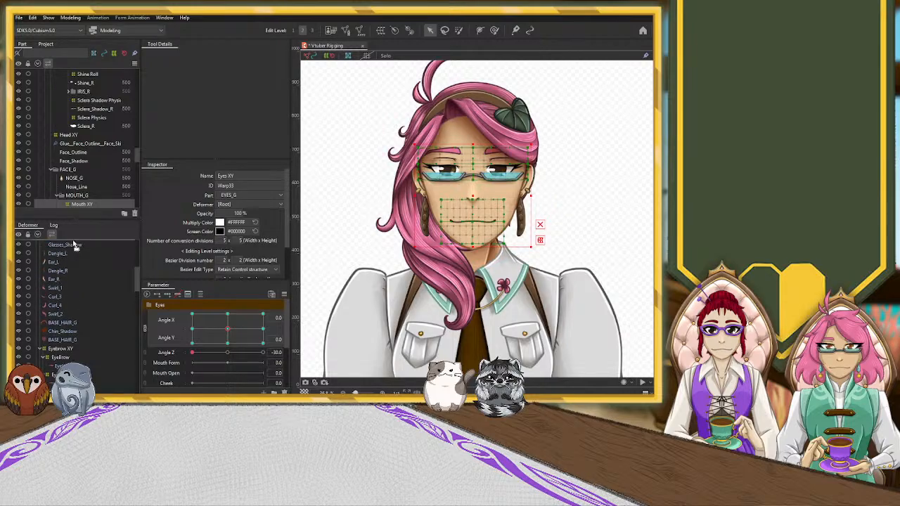
scroll(73, 243, up, 9)
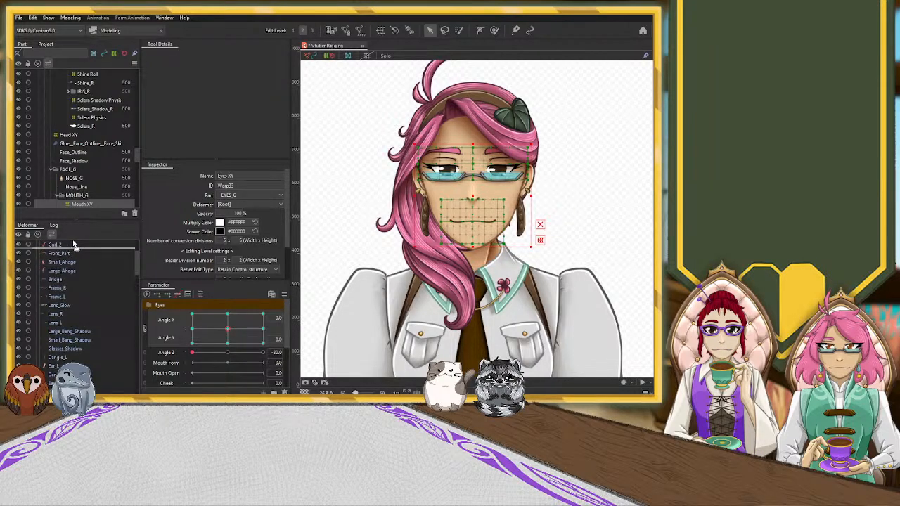
scroll(70, 245, up, 6)
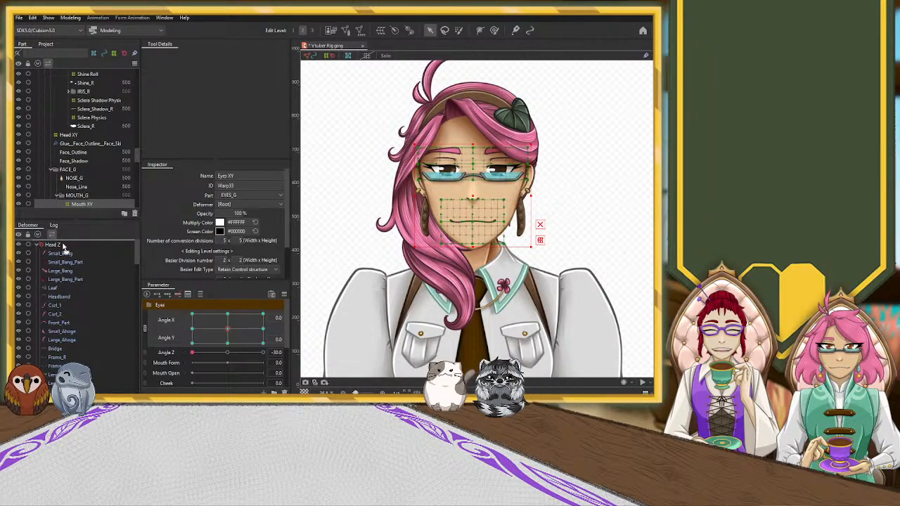
drag(63, 245, 53, 245)
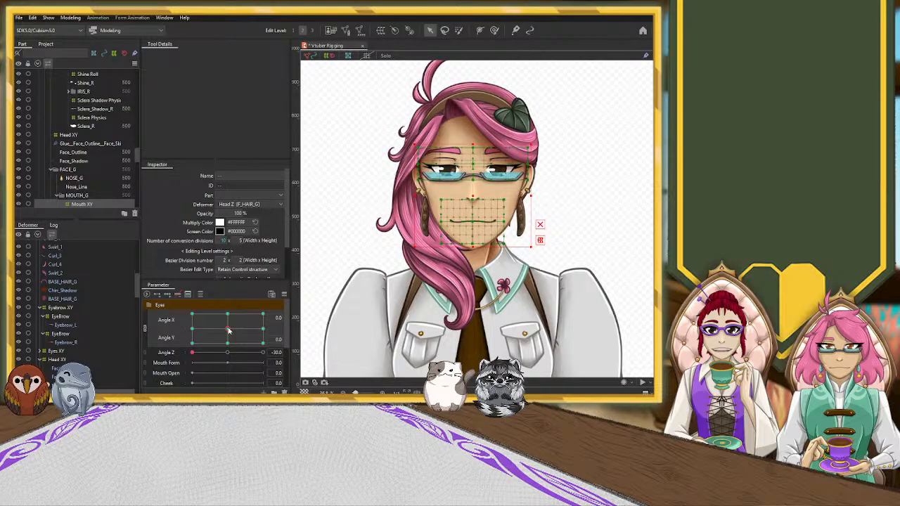
Step: Preview the face at about Angle X 10 and Angle Y 28, return both to neutral, and select the Angle Z parameter
mouse_move(228, 330)
mouse_down()
mouse_move(205, 321)
mouse_move(240, 320)
mouse_up()
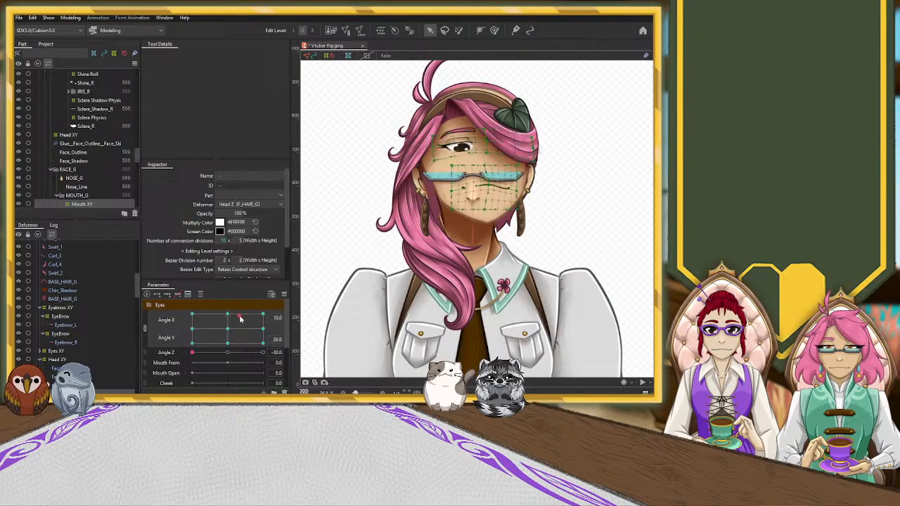
key(ctrl+z)
drag(227, 353, 197, 356)
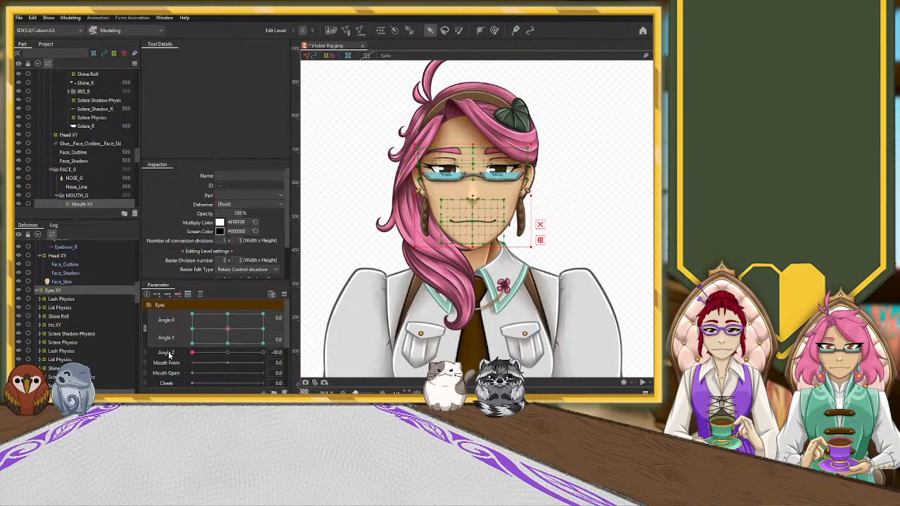
click(169, 354)
Step: Test-rotate the Head Z deformer to about -19.3 degrees, undo the rotation, and delete the deformer
scroll(81, 278, up, 10)
click(65, 246)
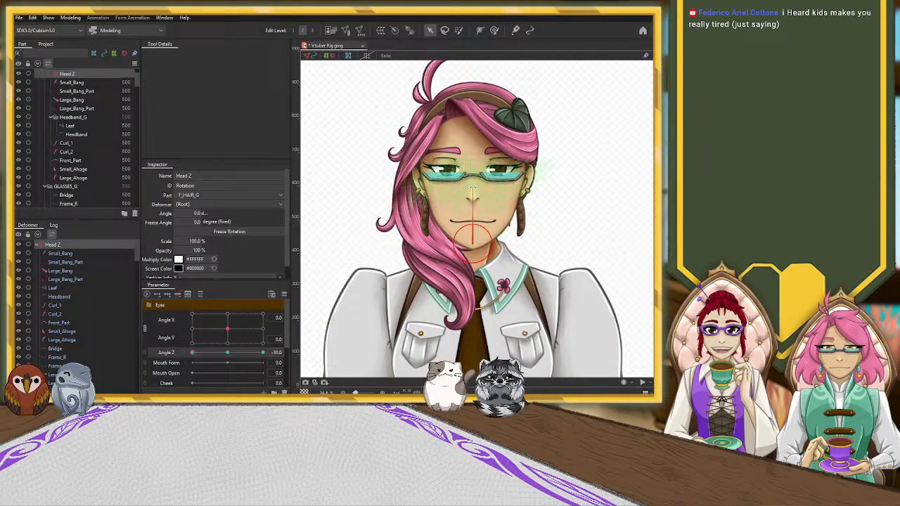
drag(473, 189, 470, 143)
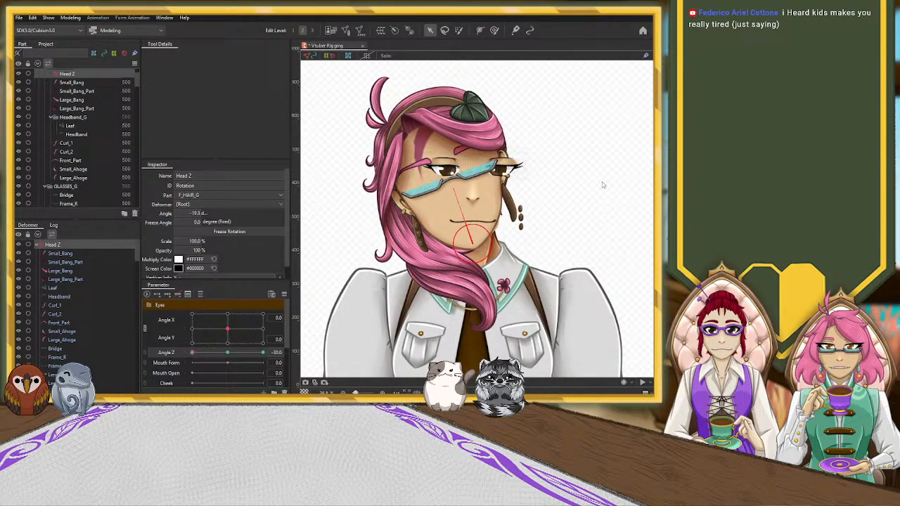
key(ctrl+z)
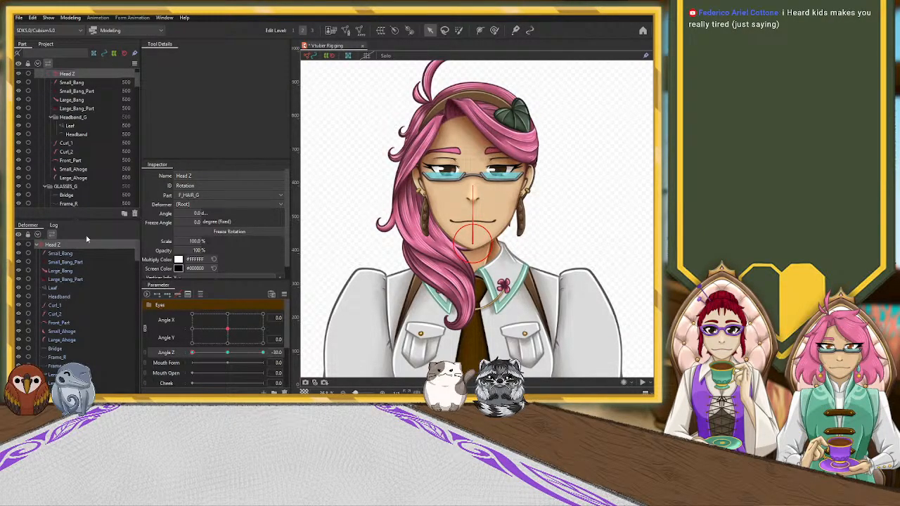
click(136, 213)
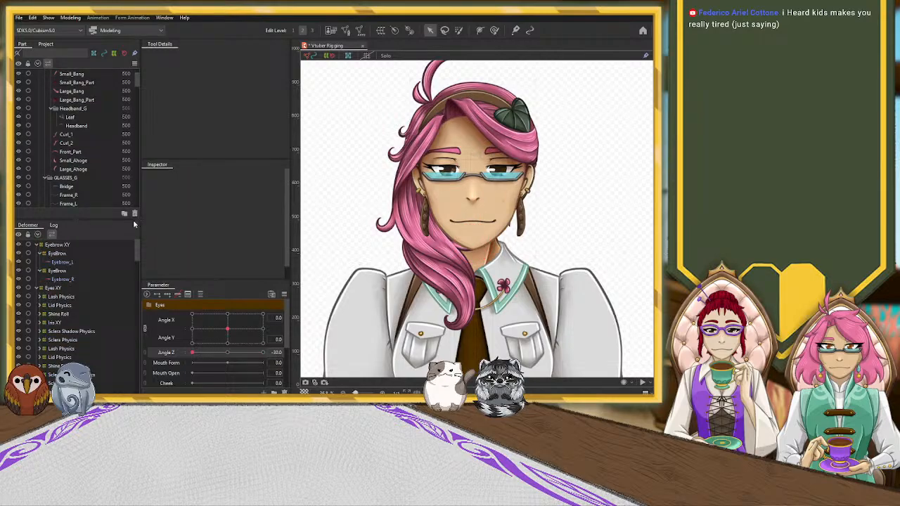
Step: Select the range of face deformers from Eyebrow XY through Mouth XY in the deformer hierarchy
click(76, 244)
scroll(74, 256, down, 5)
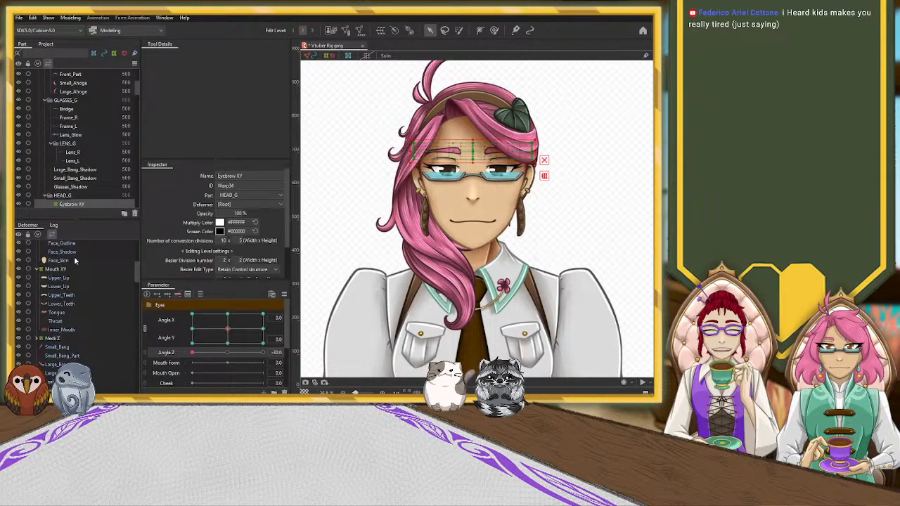
click(36, 269)
click(36, 279)
scroll(39, 286, up, 4)
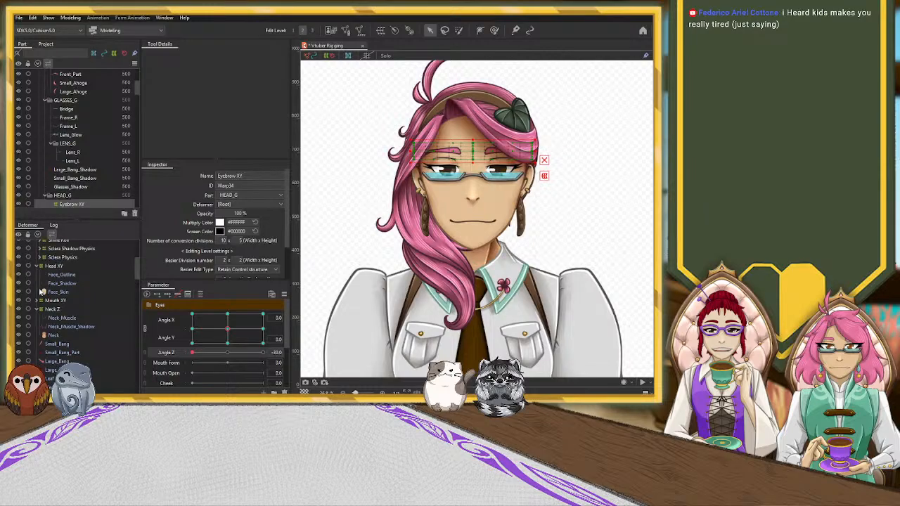
click(36, 328)
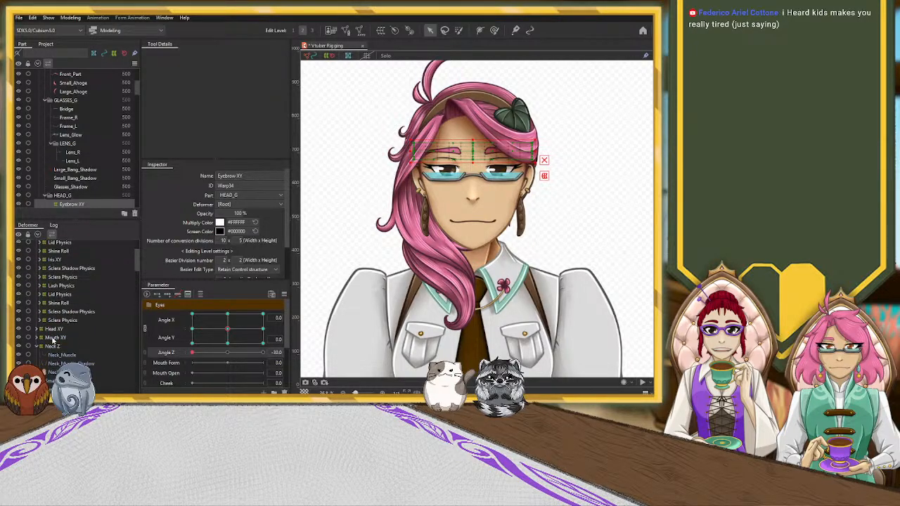
shift+click(55, 338)
Step: Review the deformer hierarchy to check which entries the face selection includes
scroll(67, 323, up, 3)
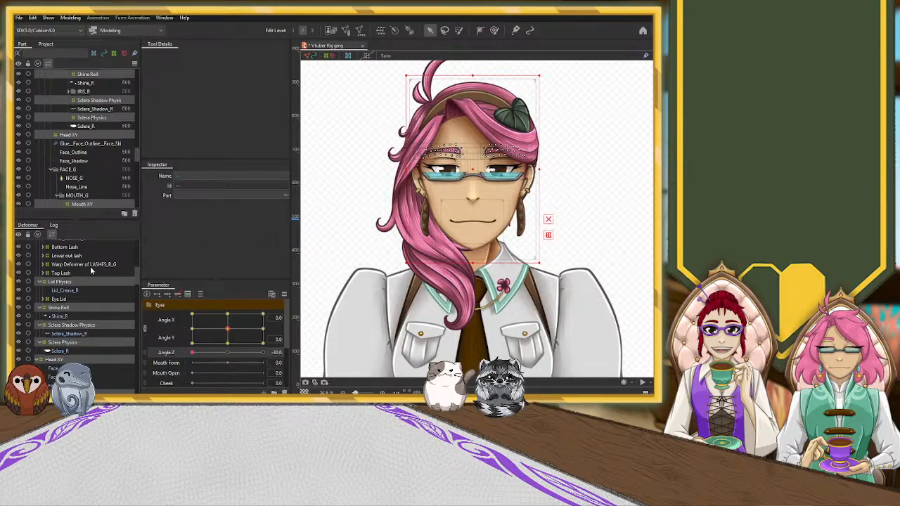
scroll(91, 269, up, 6)
scroll(93, 269, down, 1)
scroll(92, 265, up, 2)
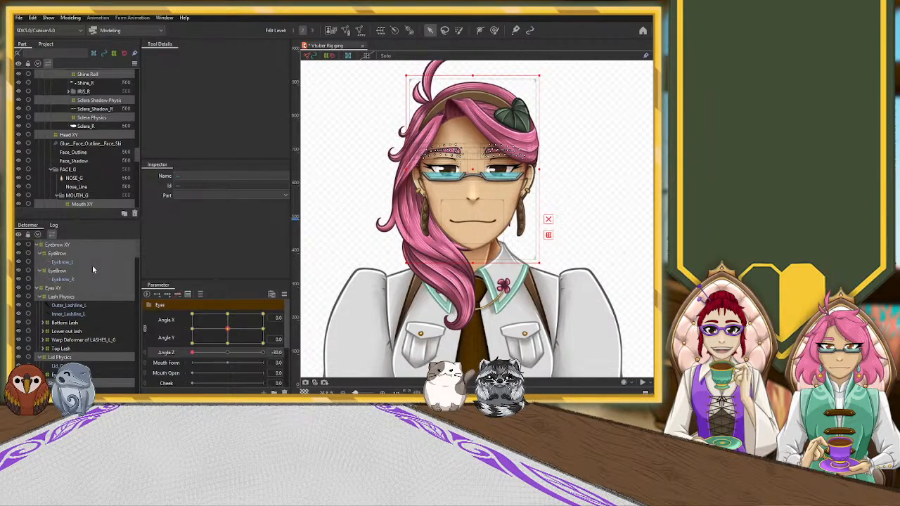
scroll(92, 265, down, 5)
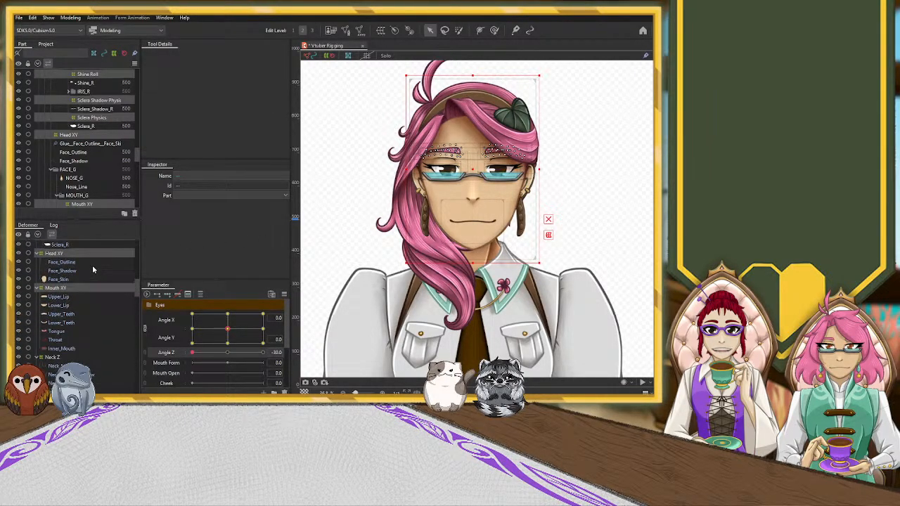
scroll(92, 265, up, 5)
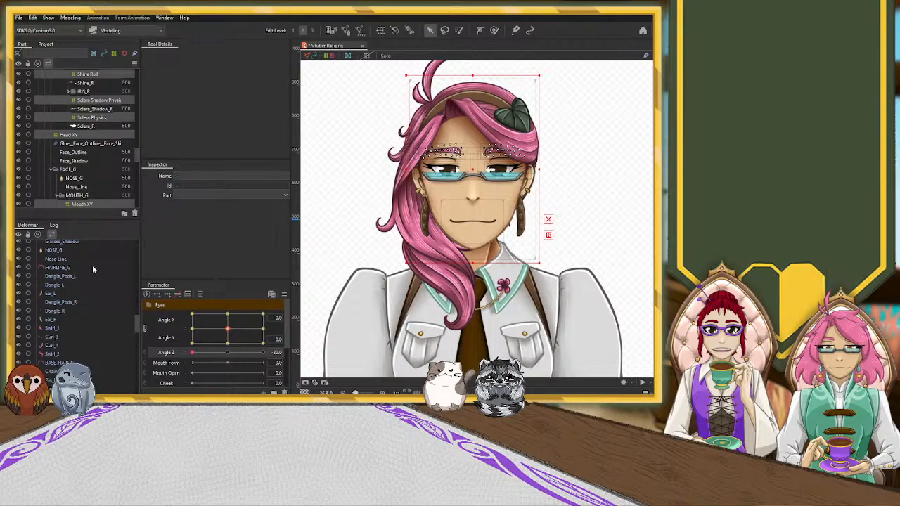
scroll(92, 265, up, 4)
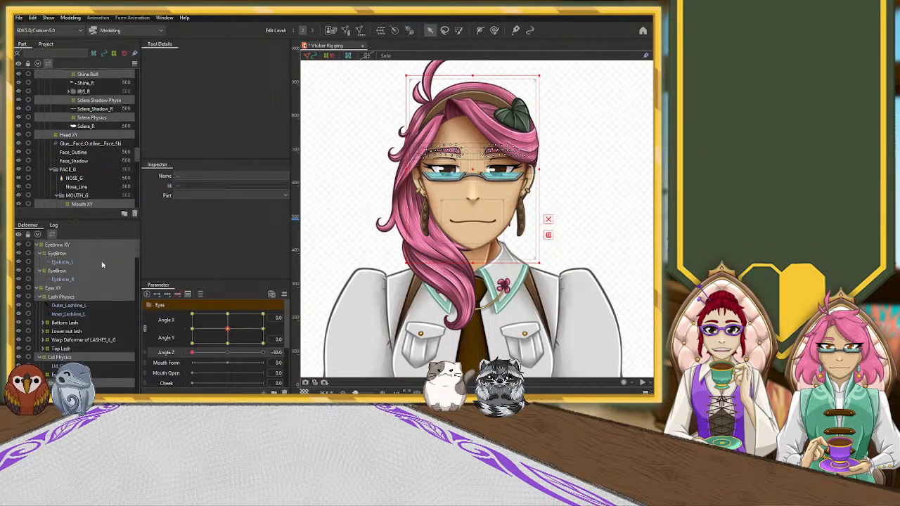
Step: Try to shift the selected face deformers on the canvas, and undo the move
mouse_move(473, 170)
mouse_down()
mouse_move(487, 165)
mouse_move(471, 169)
mouse_up()
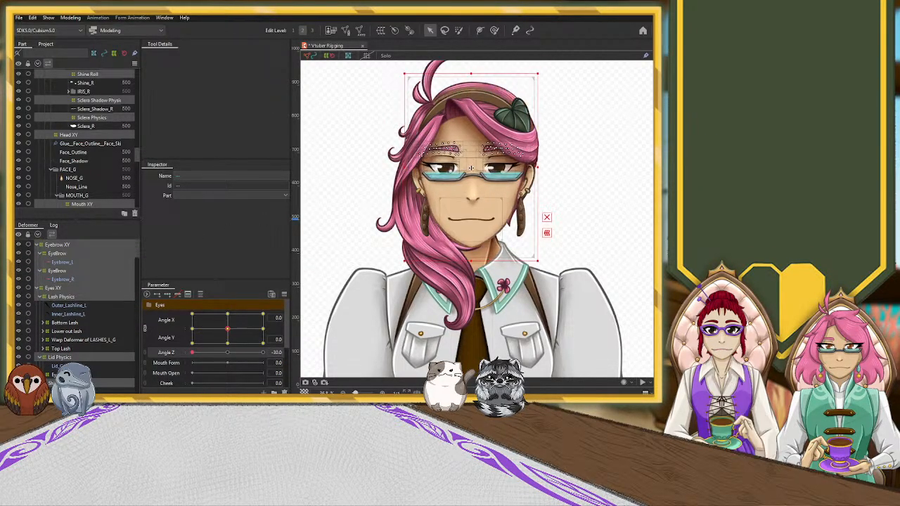
key(ctrl+z)
scroll(91, 304, up, 3)
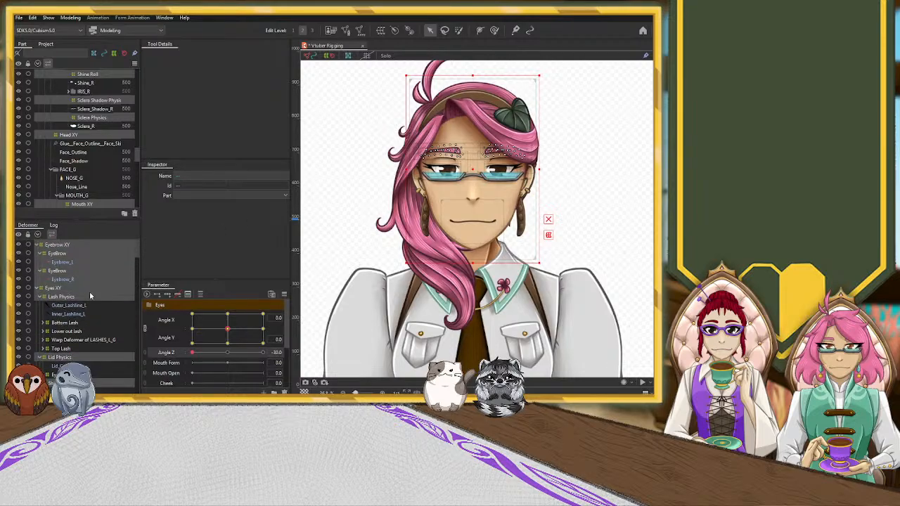
Step: Select the EyeBrow deformer that holds Eyebrow_L, and collapse the deformer hierarchy to its top-level entries
click(81, 252)
scroll(81, 252, down, 5)
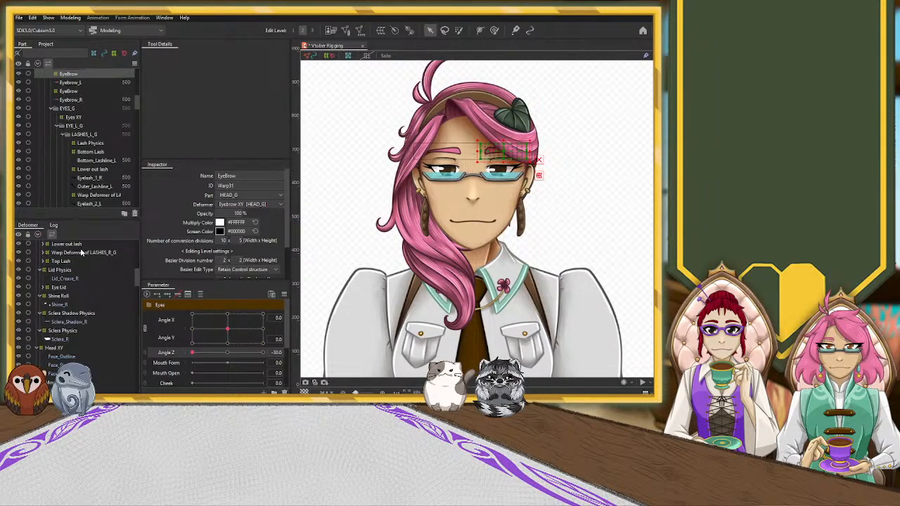
mouse_move(227, 328)
mouse_down()
mouse_move(207, 332)
mouse_move(280, 338)
mouse_move(239, 342)
mouse_move(226, 328)
mouse_up()
scroll(63, 295, up, 5)
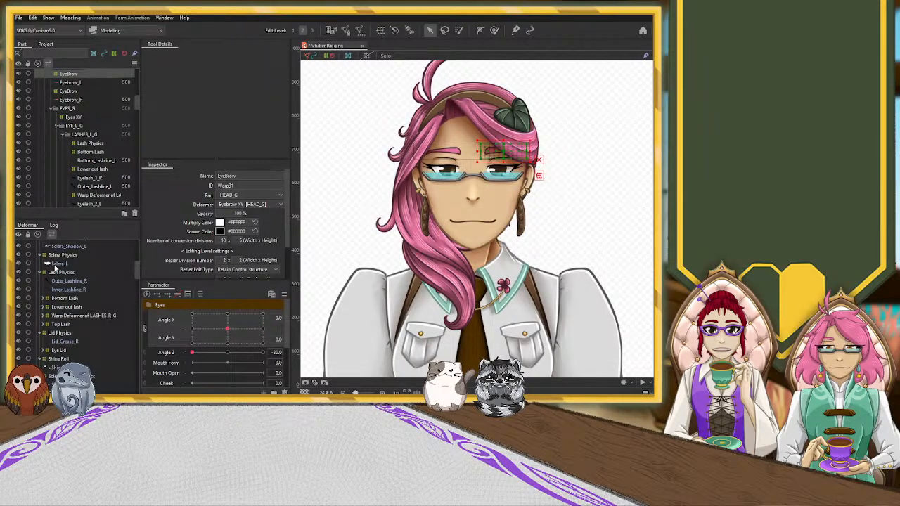
click(37, 234)
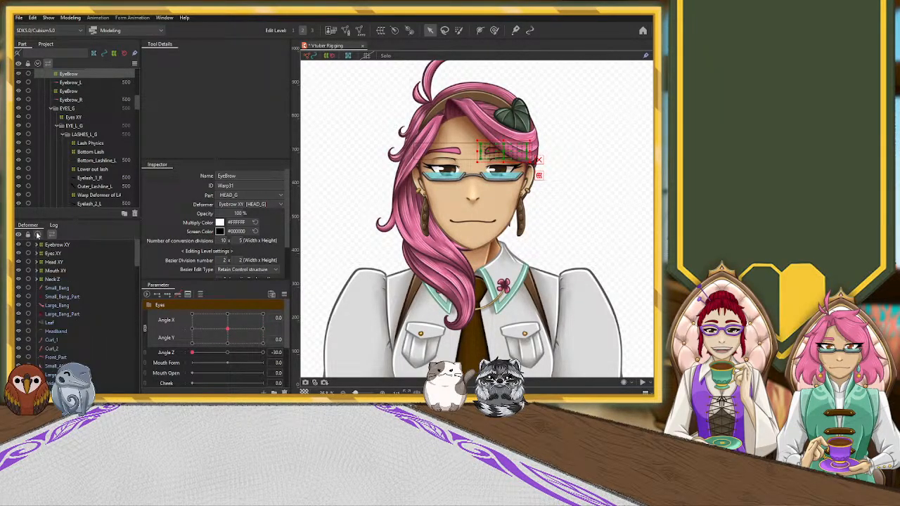
click(39, 235)
click(38, 236)
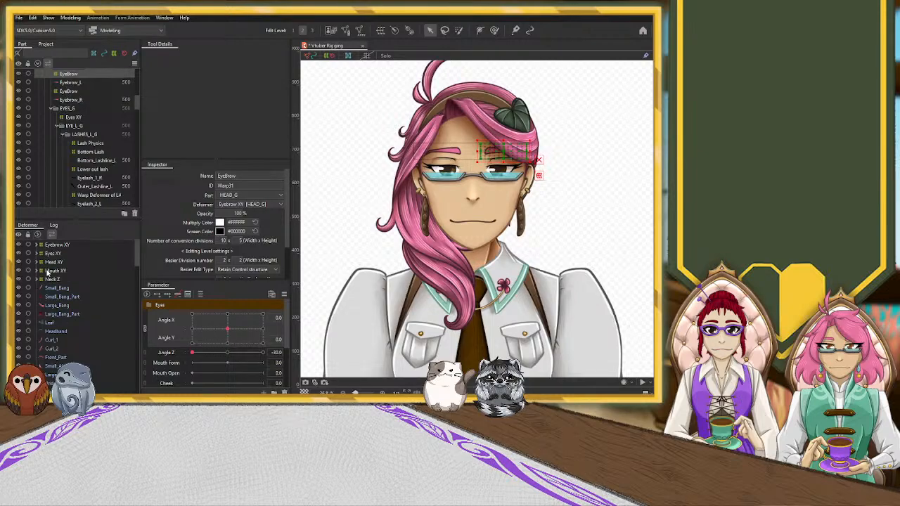
scroll(67, 256, down, 3)
scroll(67, 253, up, 3)
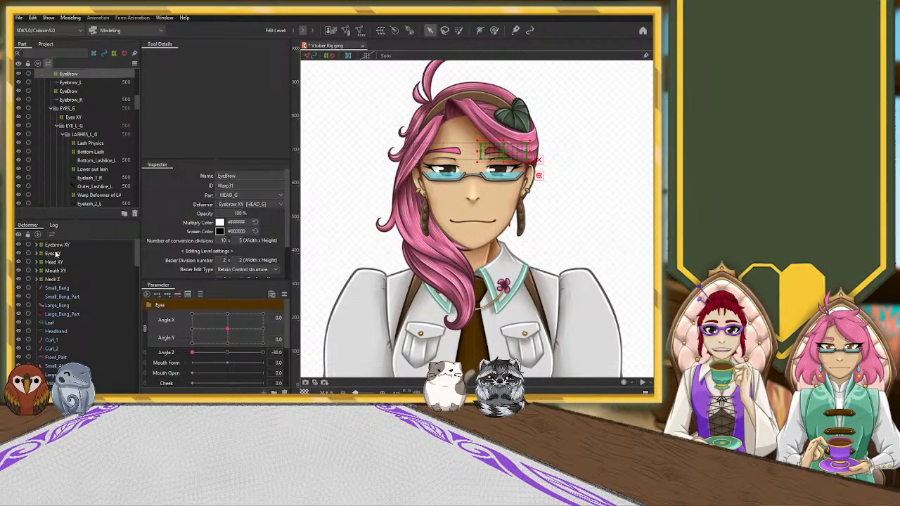
click(54, 236)
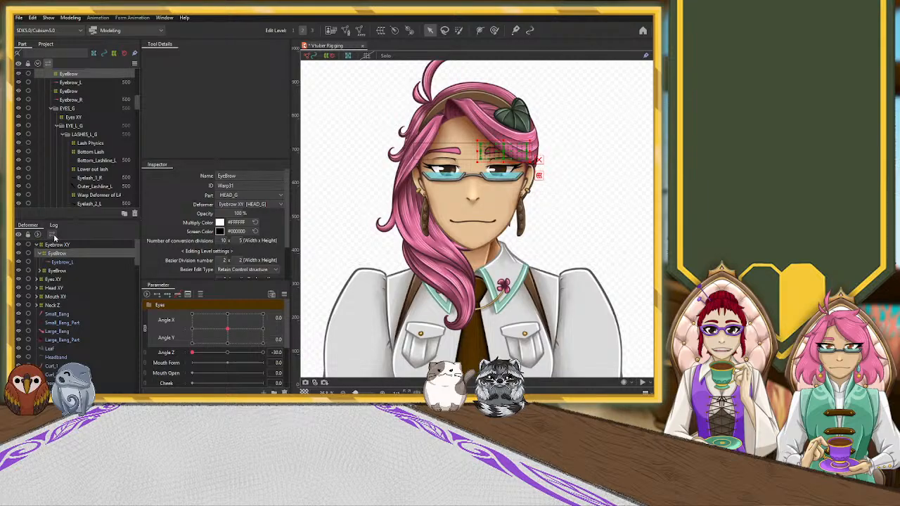
click(42, 249)
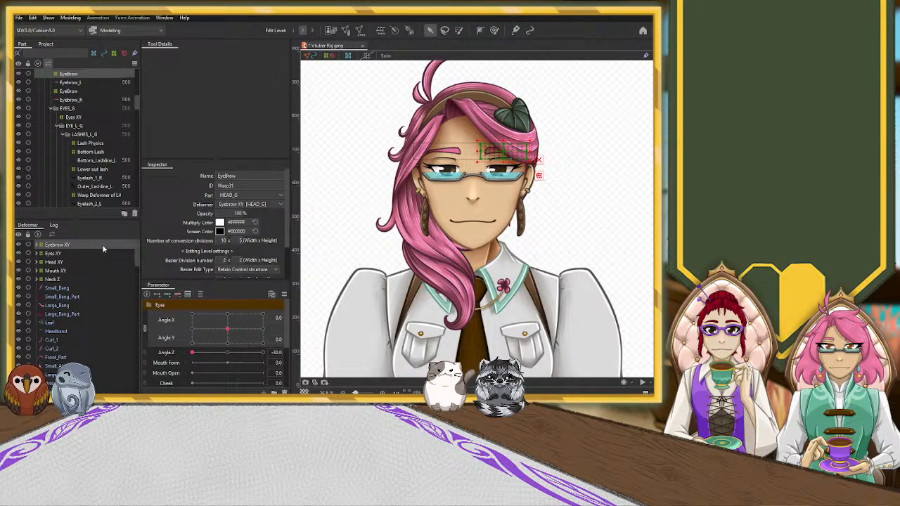
Step: Collapse the F_HAIR_G, GLASSES_G and HEAD_G part groups under MODEL
scroll(113, 125, up, 5)
scroll(109, 126, up, 5)
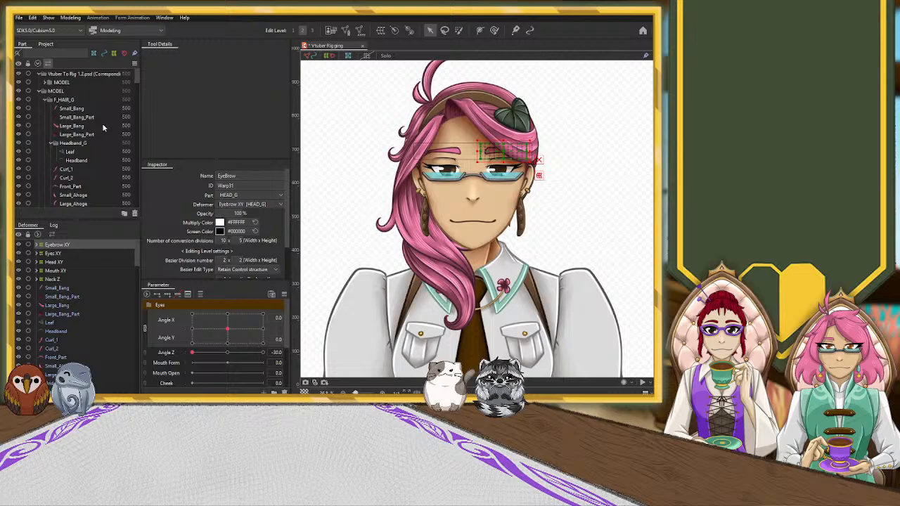
click(47, 100)
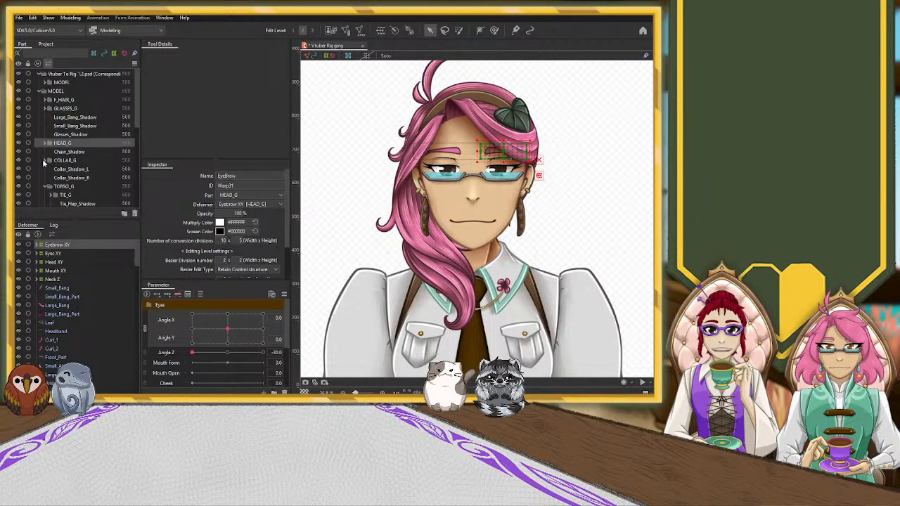
Step: Select the F_HAIR_G, GLASSES_G and HEAD_G groups together with Large_Bang_Shadow, Small_Bang_Shadow and Glasses_Shadow
shift+click(60, 101)
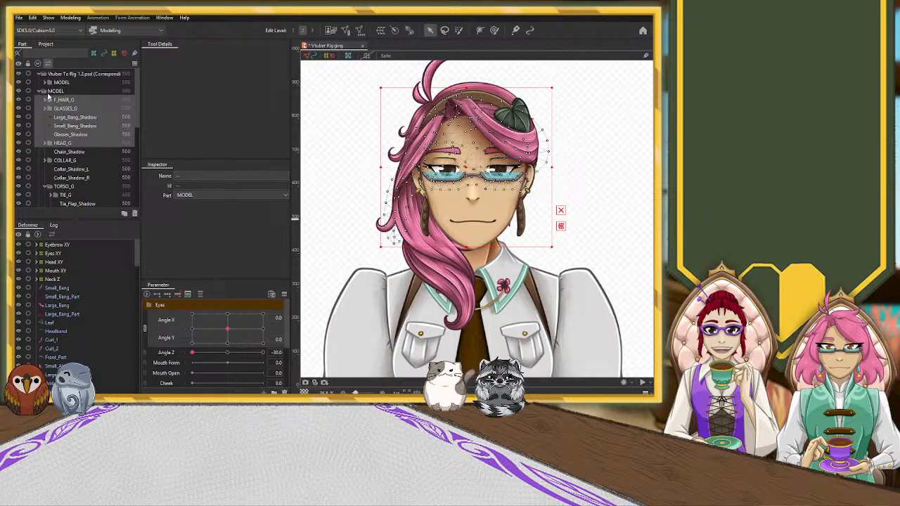
click(61, 102)
shift+click(65, 109)
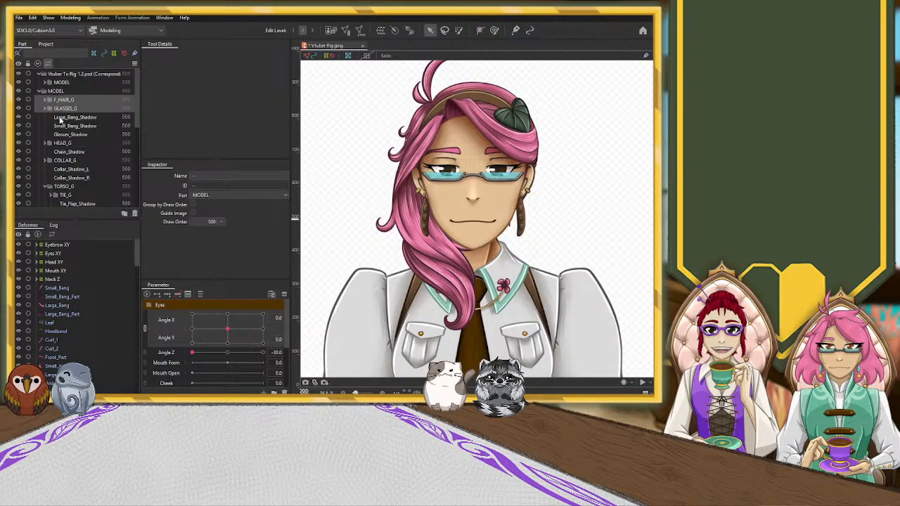
click(68, 93)
click(69, 101)
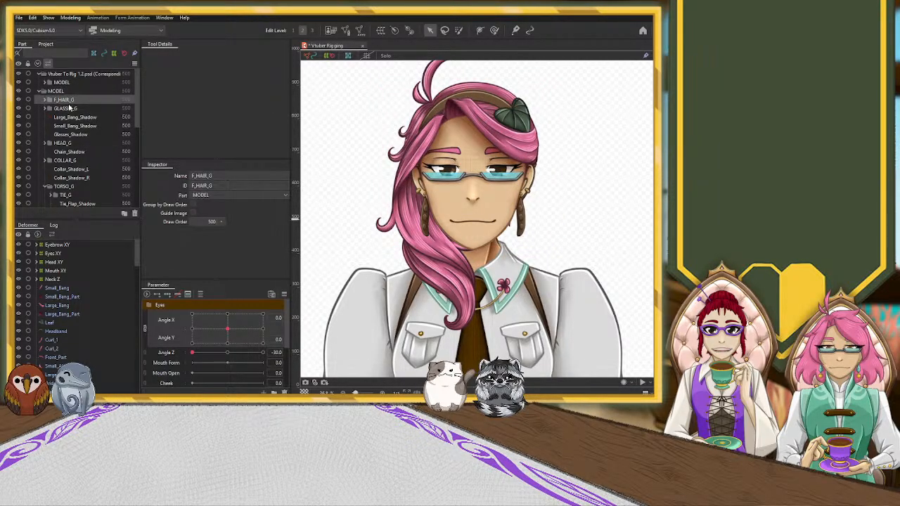
shift+click(68, 109)
ctrl+click(64, 118)
ctrl+click(57, 126)
ctrl+click(58, 135)
ctrl+click(58, 145)
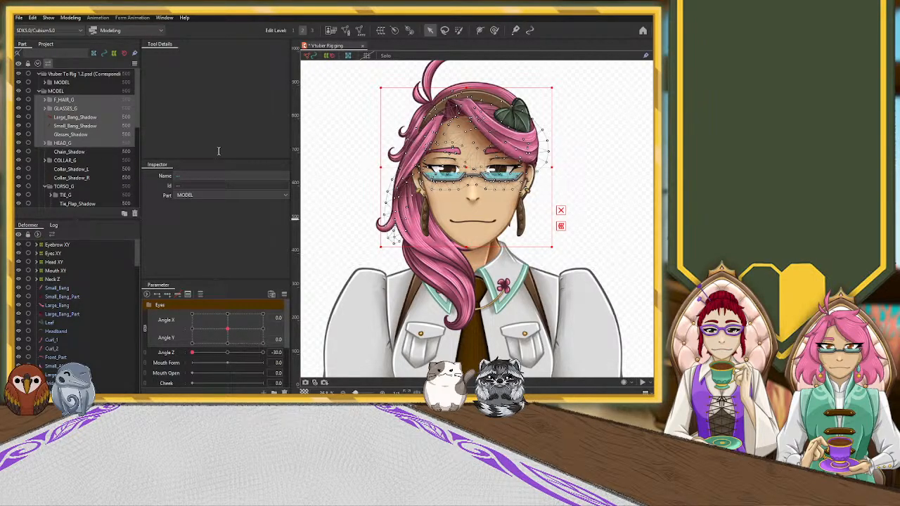
Step: Try enclosing the selected head parts in a warp deformer named Head Z, undo it, and check the contents of the selected groups
click(196, 272)
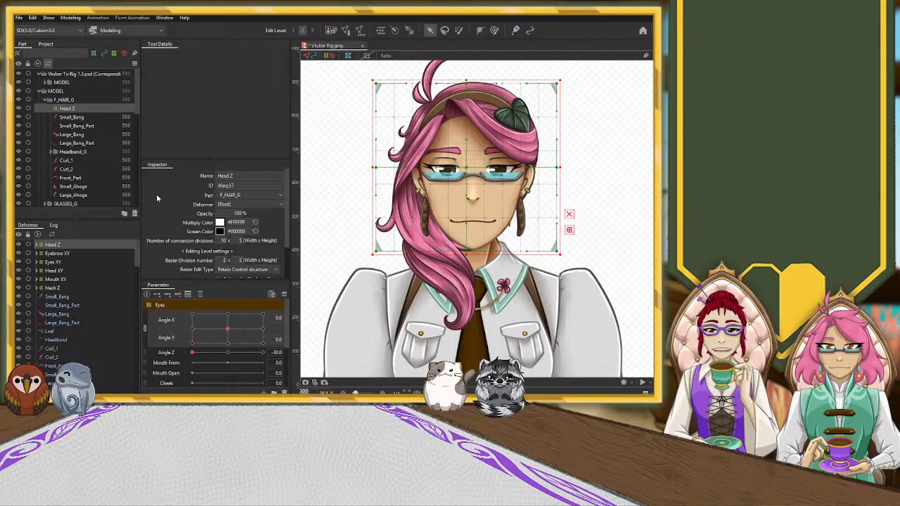
key(ctrl+z)
click(44, 99)
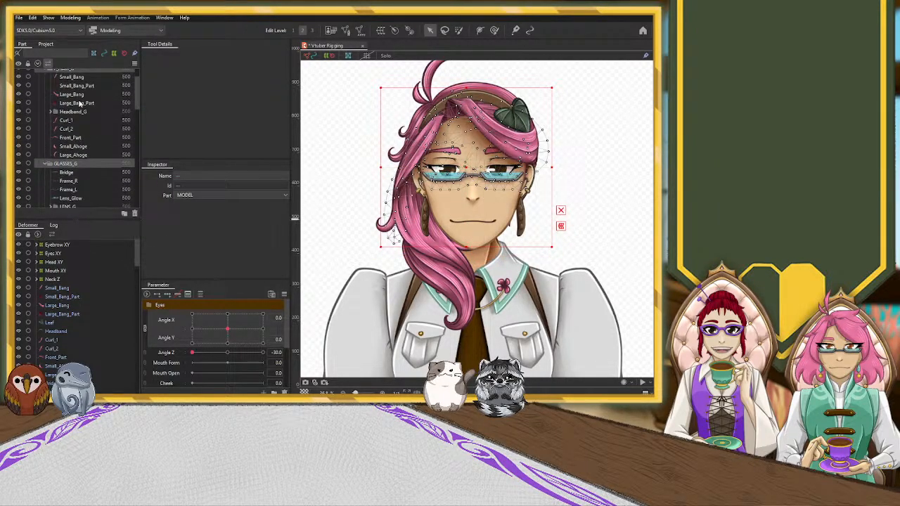
click(46, 108)
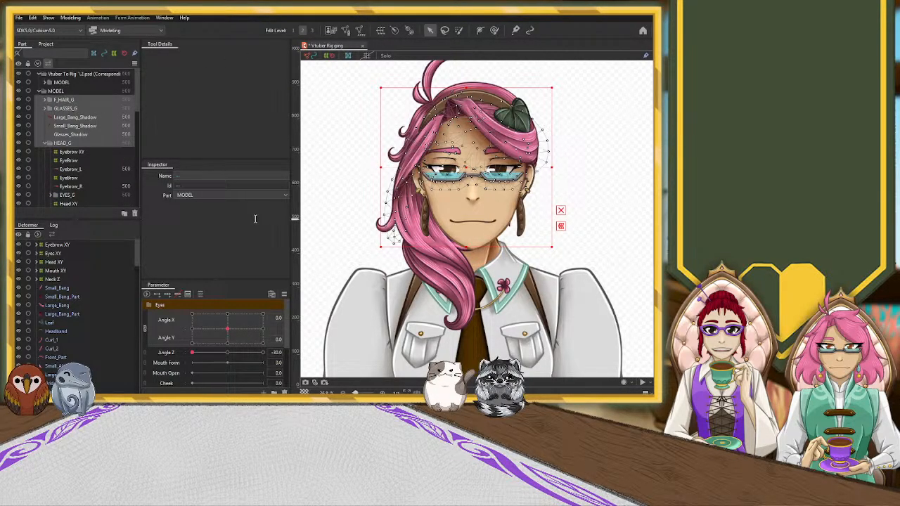
Step: Create a rotation deformer named Head Z in F_HAIR_G and move its pivot down from between the eyes to the chin
click(274, 289)
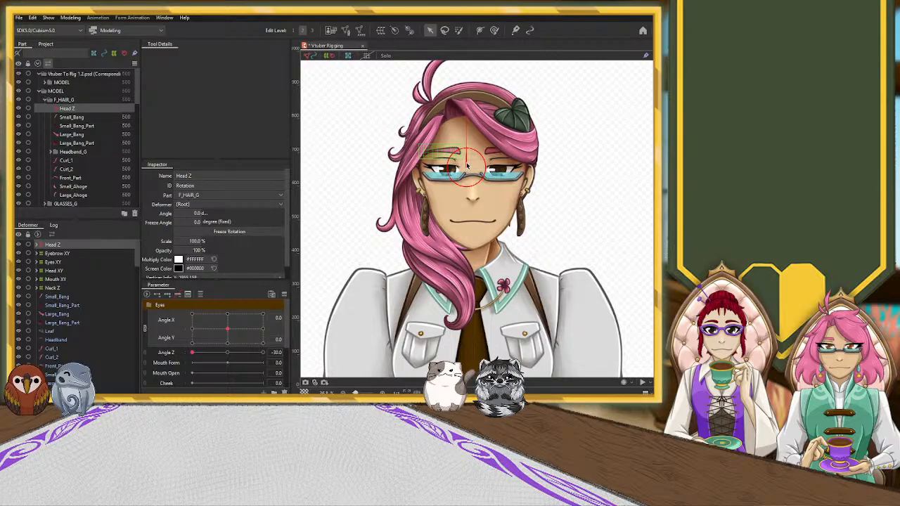
scroll(474, 168, up, 4)
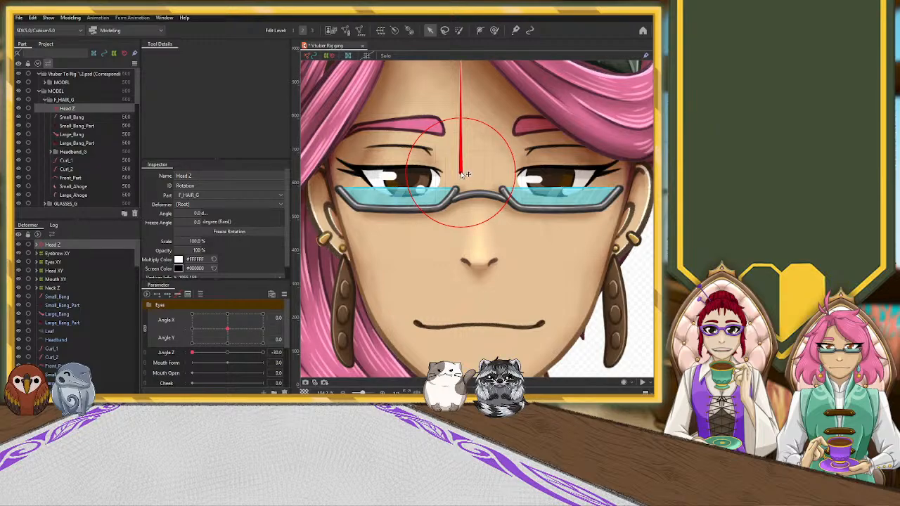
drag(462, 175, 481, 354)
scroll(501, 345, down, 2)
scroll(500, 344, up, 4)
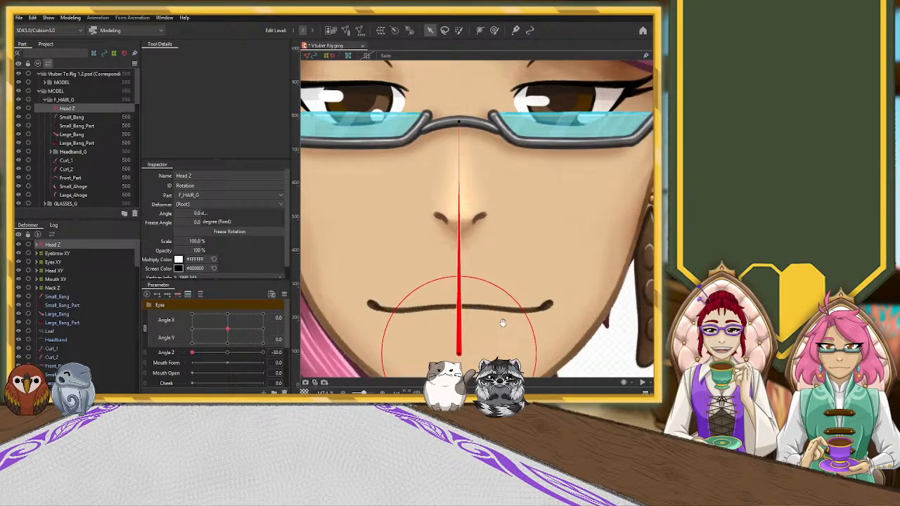
drag(502, 323, 457, 244)
scroll(456, 243, down, 5)
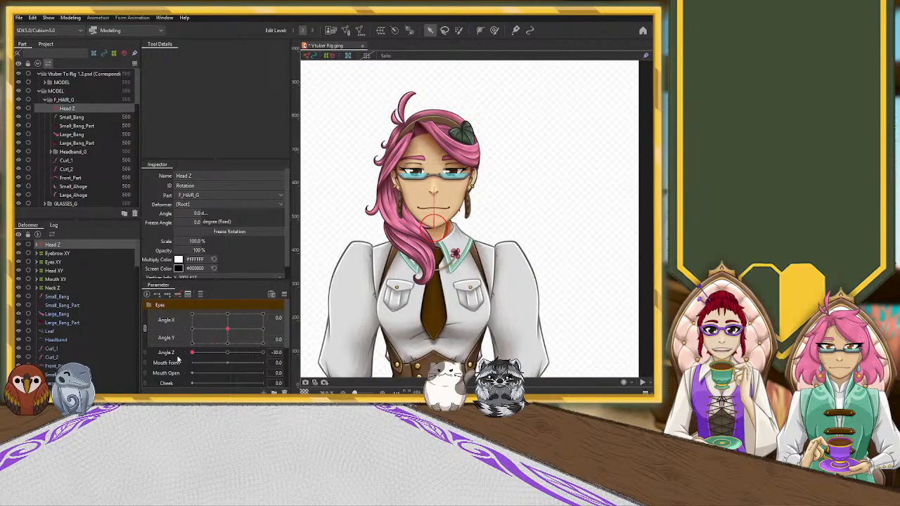
Step: Add three keys to Angle Z for the Head Z deformer, and test a slight rotation at -30 before undoing it
click(230, 357)
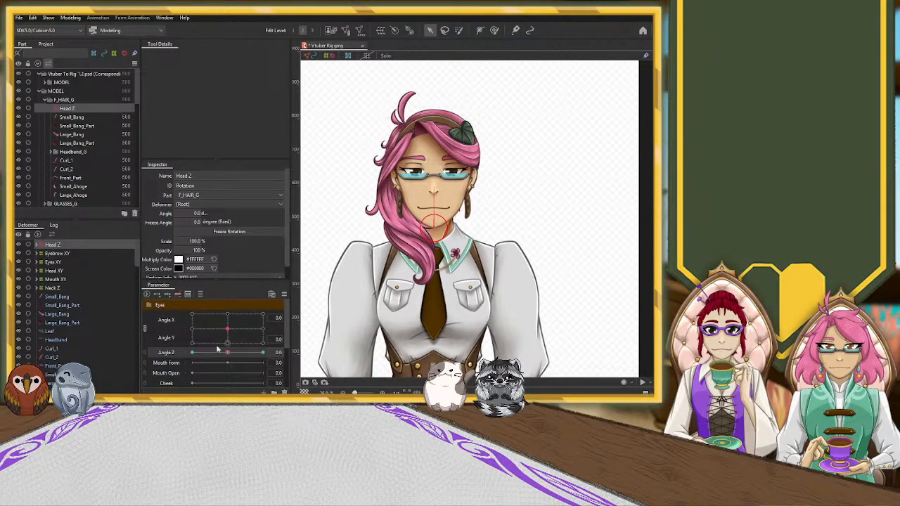
click(192, 352)
drag(433, 190, 427, 189)
key(ctrl+z)
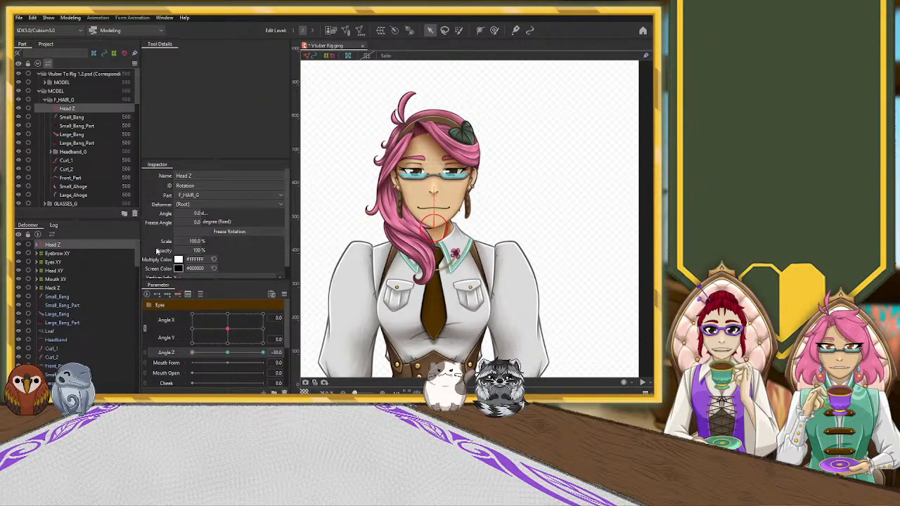
Step: Parent the Eyebrow XY, Eyes XY, Head XY and Mouth XY deformers to the Head Z rotation deformer
click(56, 254)
shift+click(58, 280)
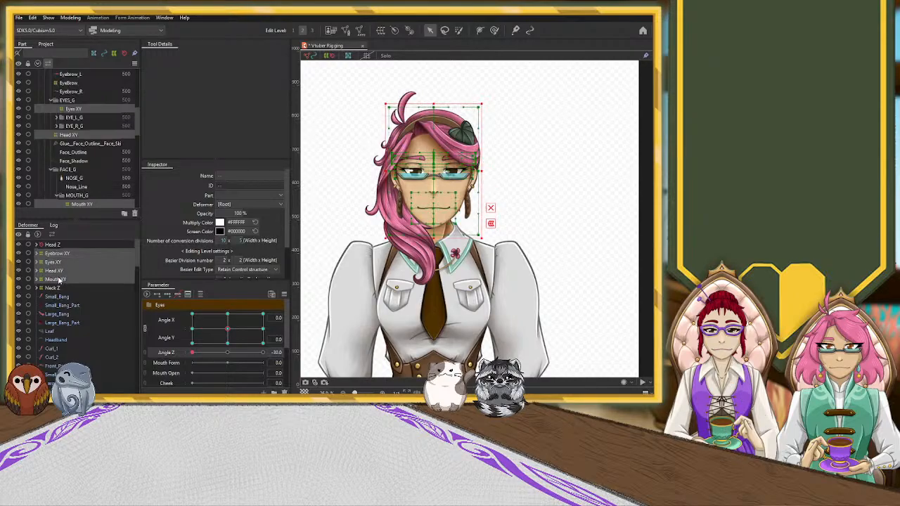
drag(55, 254, 55, 246)
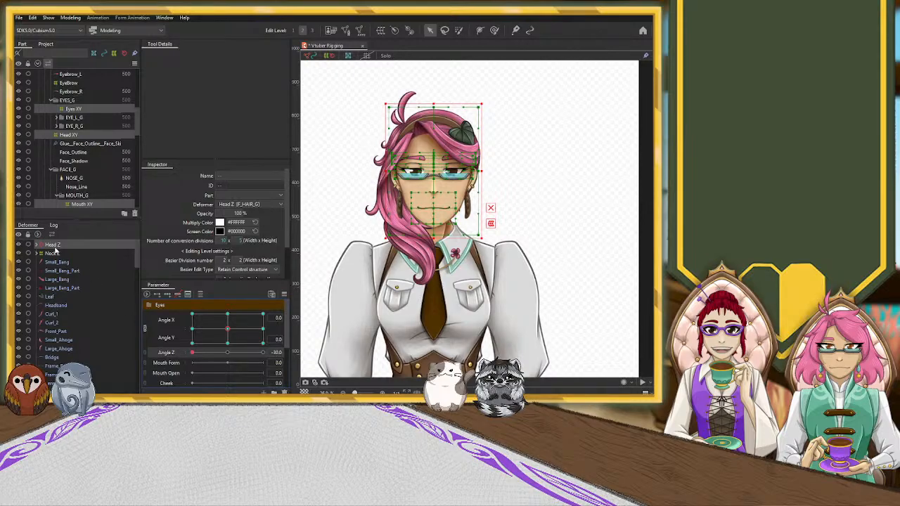
Step: Try rotating the Head Z deformer about -29 degrees at Angle Z -30, and undo the rotation
click(53, 245)
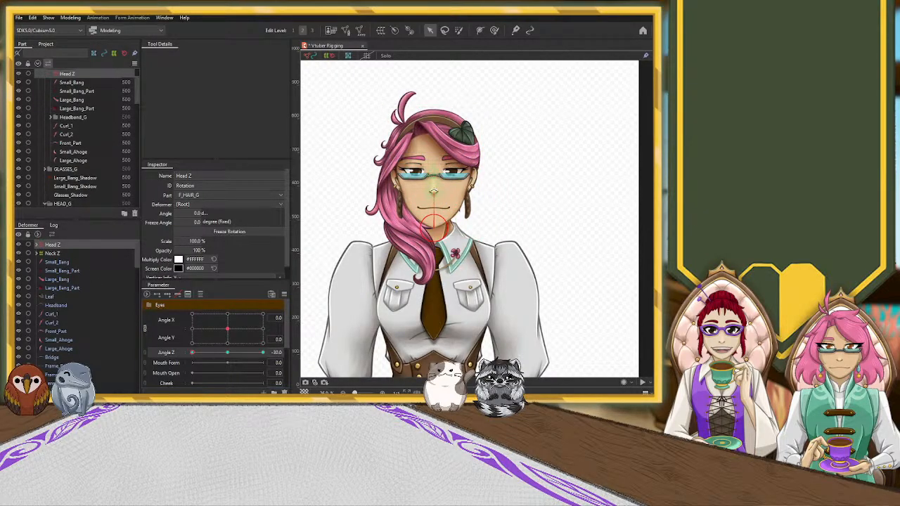
drag(433, 191, 412, 195)
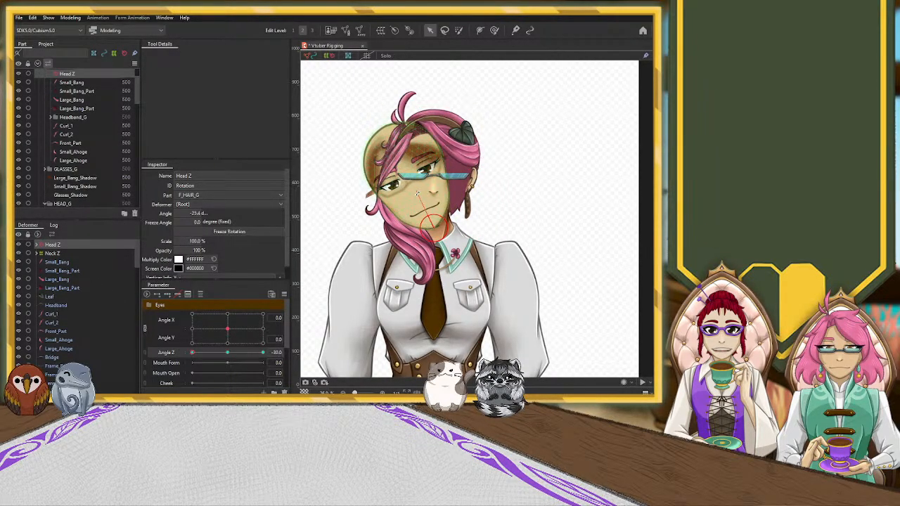
key(ctrl+z)
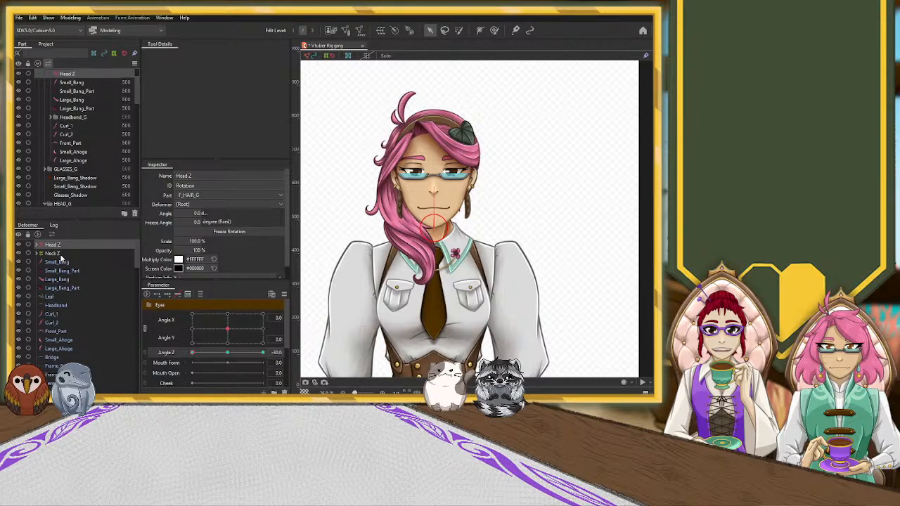
Step: Parent the loose head parts from Small_Bang through the first BASE_HAIR_G to the Head Z rotation deformer
click(58, 261)
scroll(61, 288, down, 3)
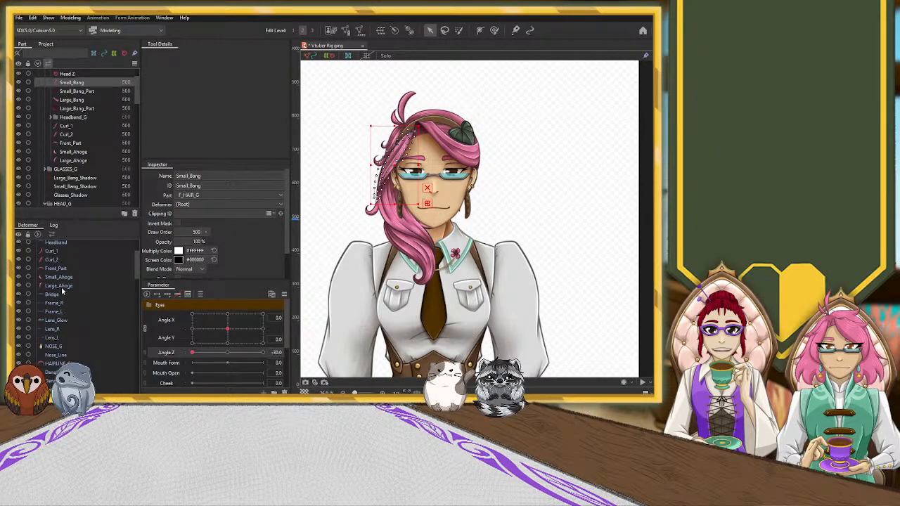
scroll(61, 288, down, 5)
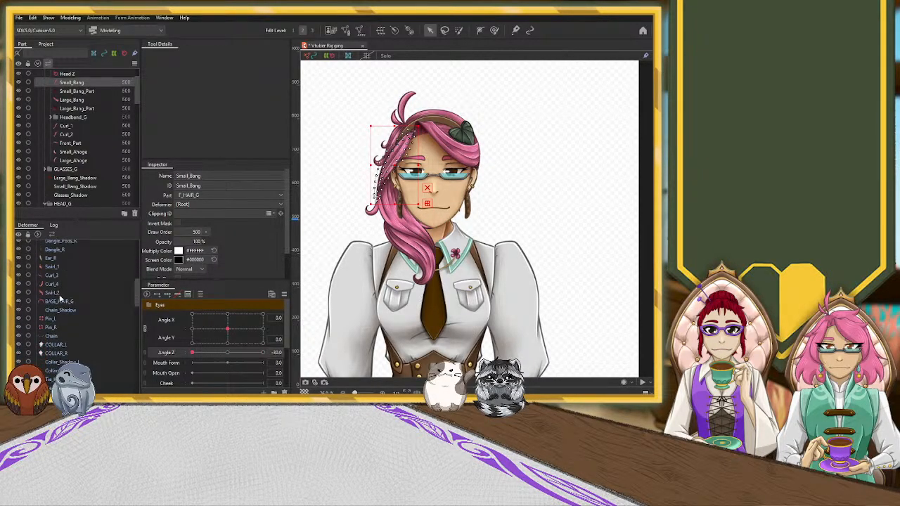
click(58, 307)
scroll(69, 304, up, 5)
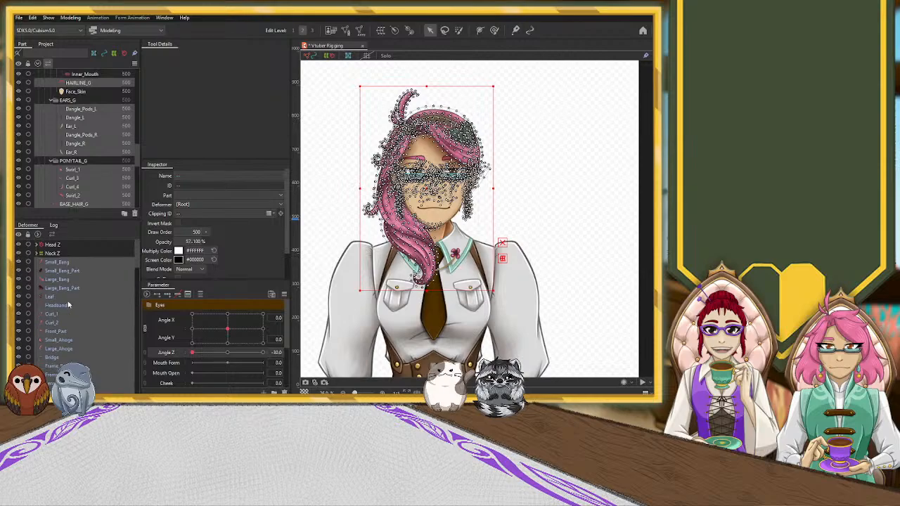
click(59, 262)
click(59, 246)
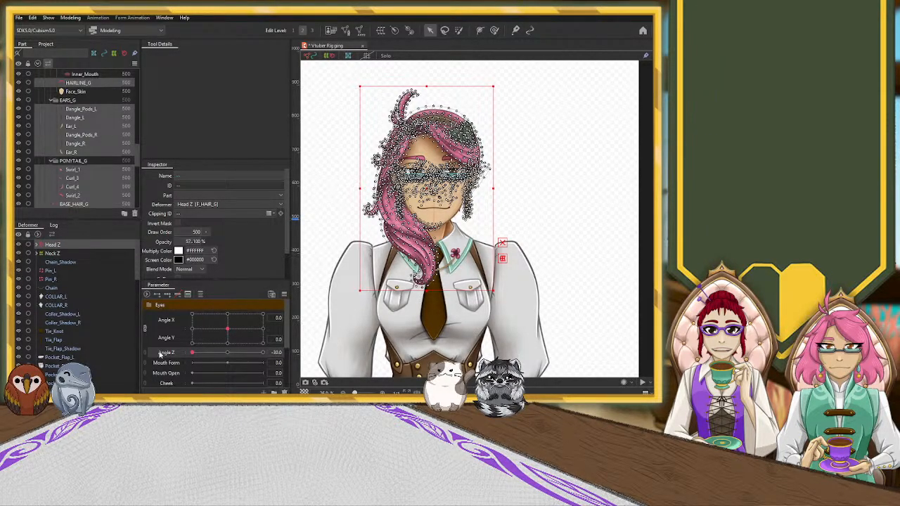
Step: Test the Head Z deformer's tilt with the hair and face parts attached, and undo the rotation
click(65, 246)
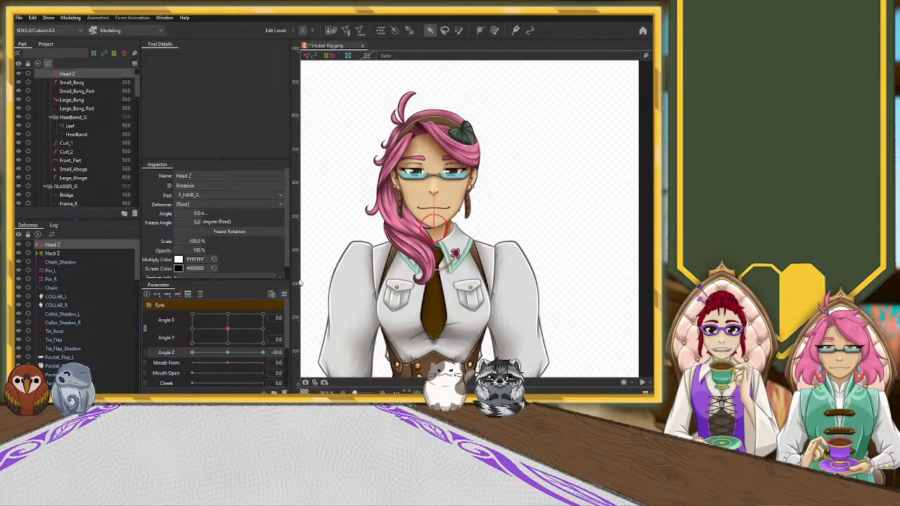
drag(433, 190, 422, 192)
key(ctrl+z)
Step: Parent the remaining BASE_HAIR_G art mesh from SHIRT_G to the Head Z rotation deformer
scroll(58, 278, down, 5)
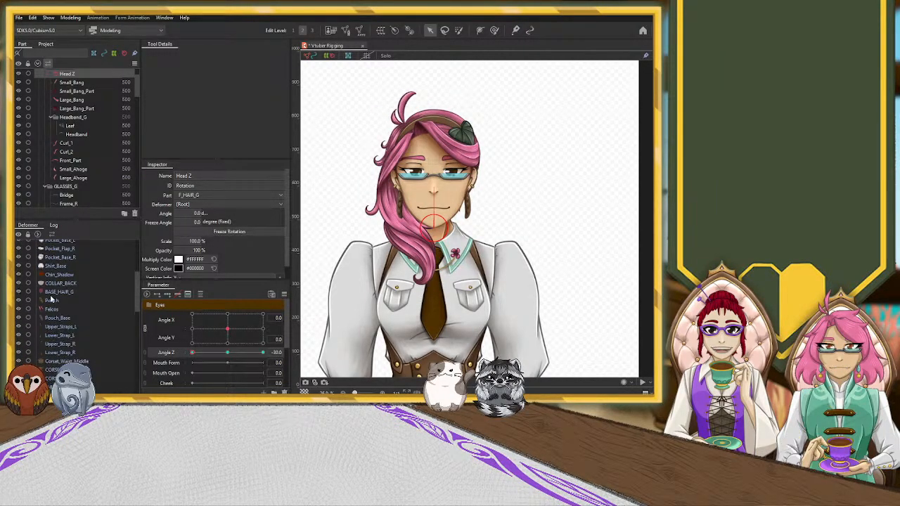
click(60, 291)
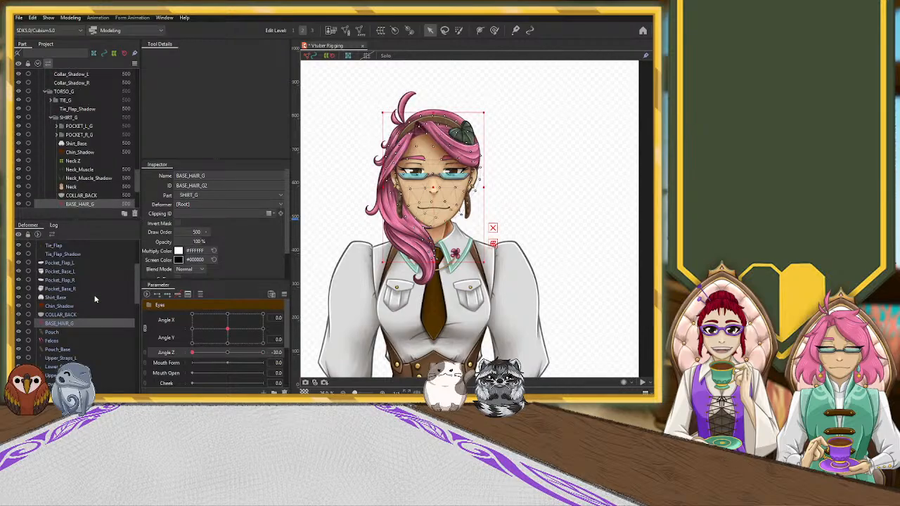
scroll(91, 304, up, 2)
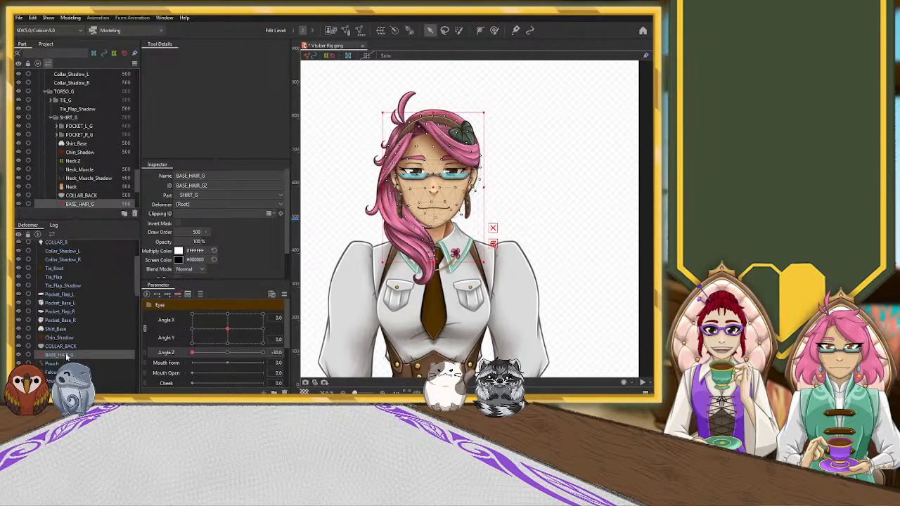
scroll(80, 248, up, 3)
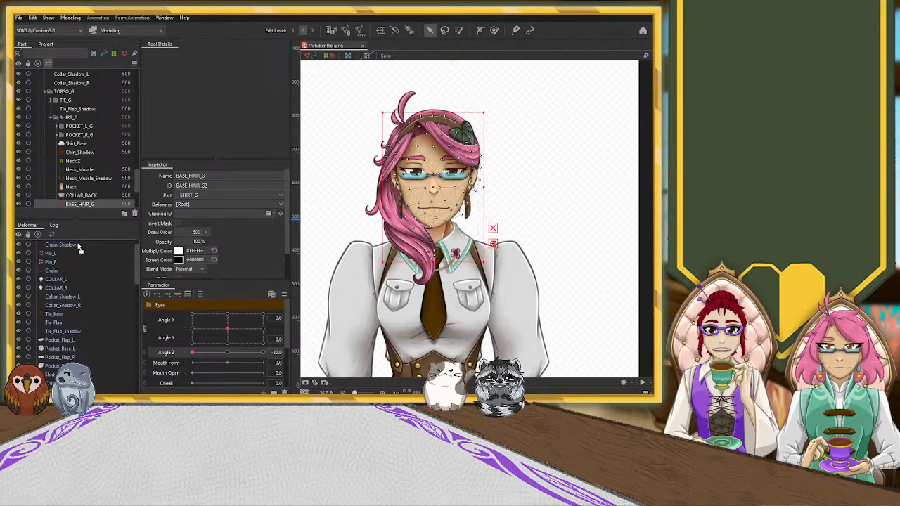
drag(79, 247, 57, 245)
Step: Look through the rest of the deformer hierarchy for head parts still outside Head Z
scroll(88, 289, down, 5)
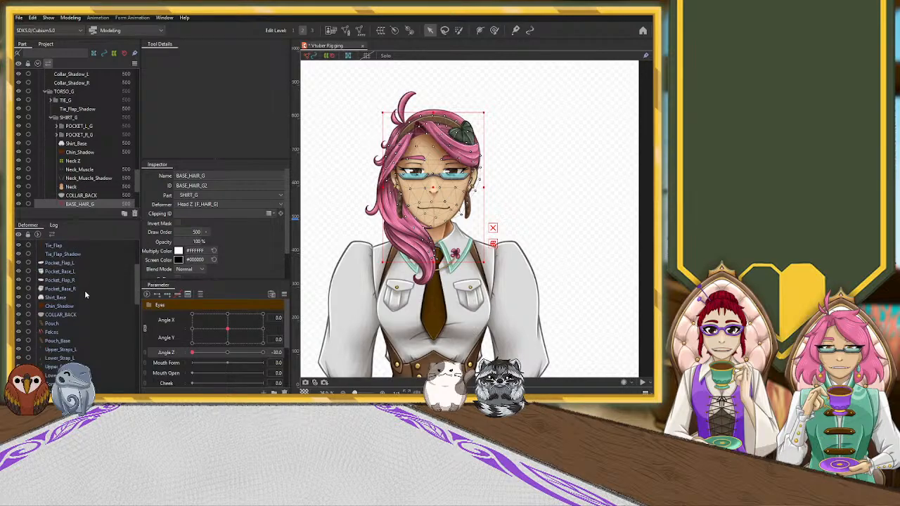
scroll(84, 295, down, 2)
scroll(63, 309, up, 2)
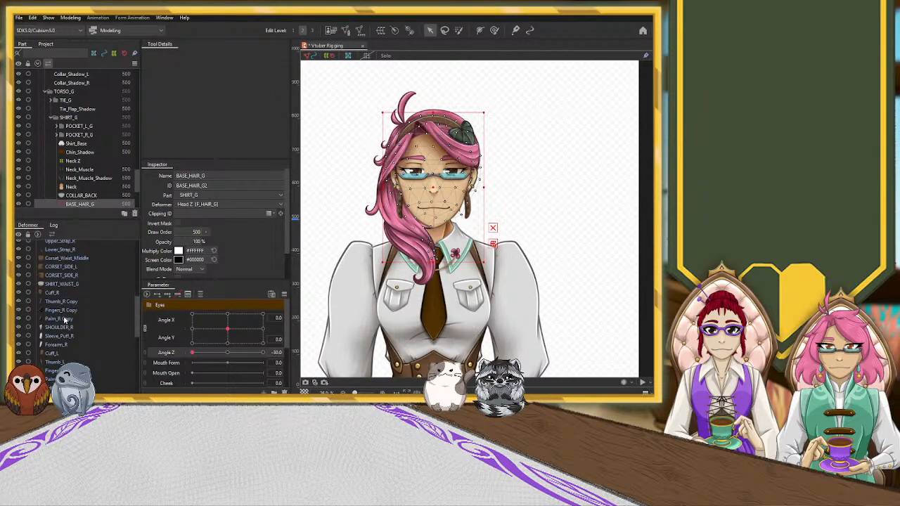
scroll(64, 318, up, 5)
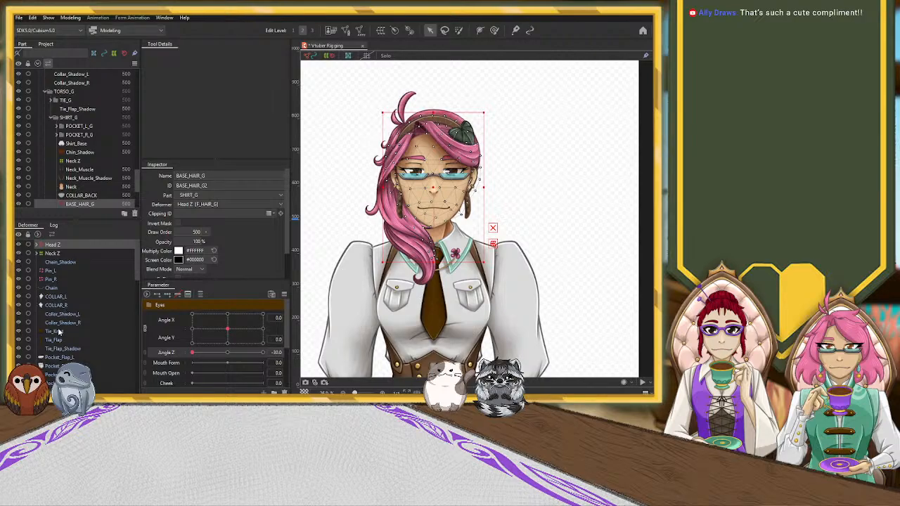
scroll(64, 312, down, 2)
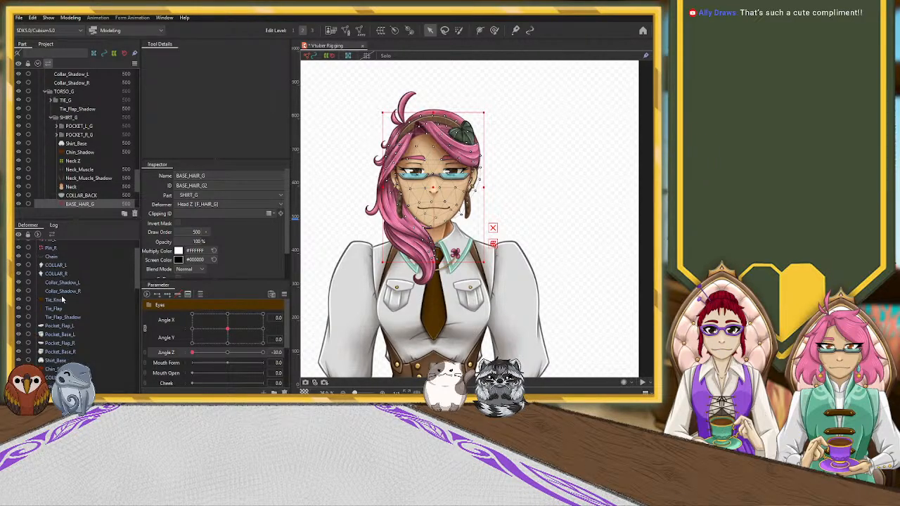
scroll(59, 327, up, 2)
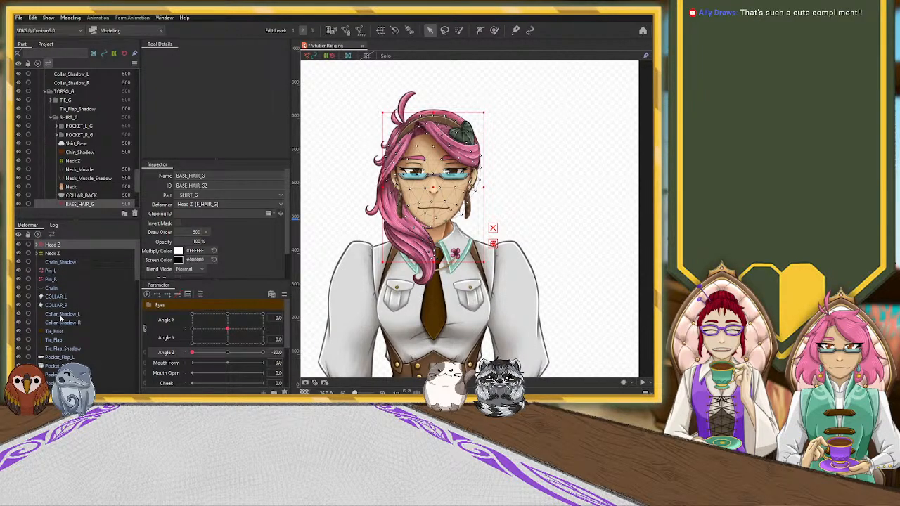
scroll(60, 317, down, 6)
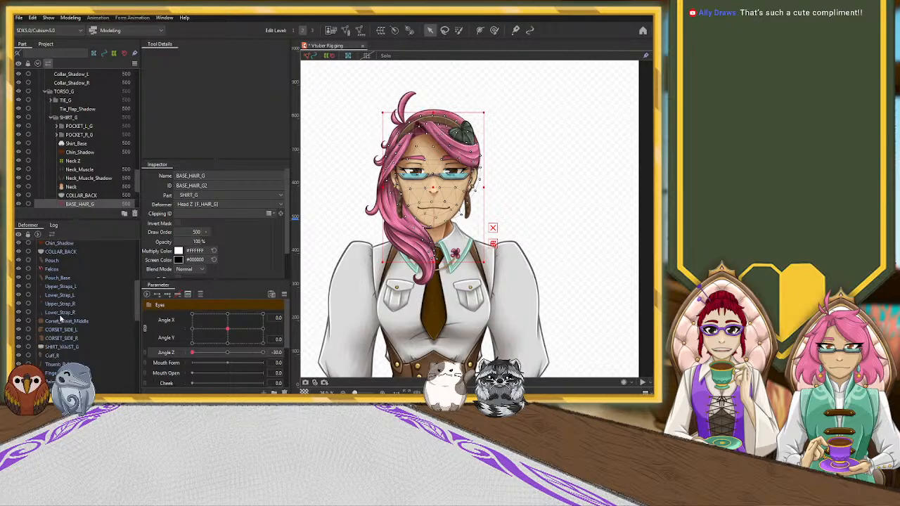
Step: Parent the Chin_Shadow art mesh to the Head Z rotation deformer
scroll(60, 317, up, 6)
click(54, 338)
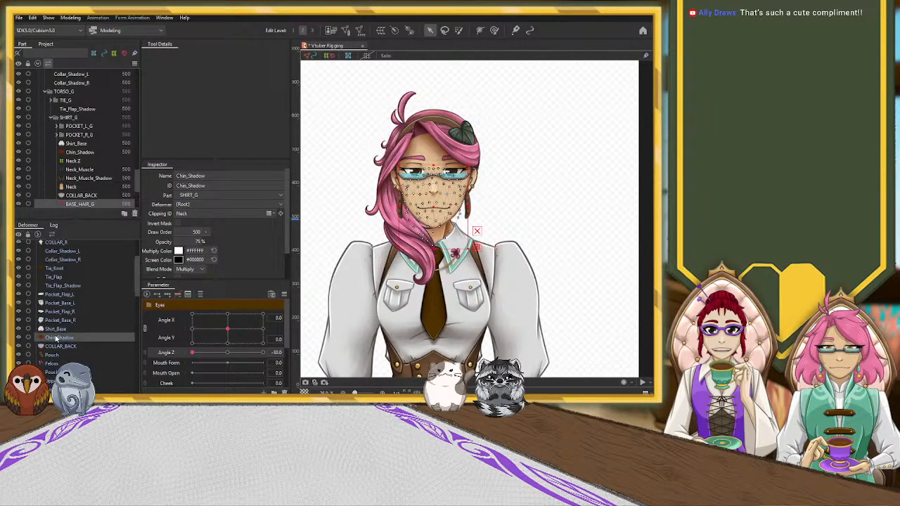
drag(55, 341, 75, 247)
drag(76, 245, 51, 248)
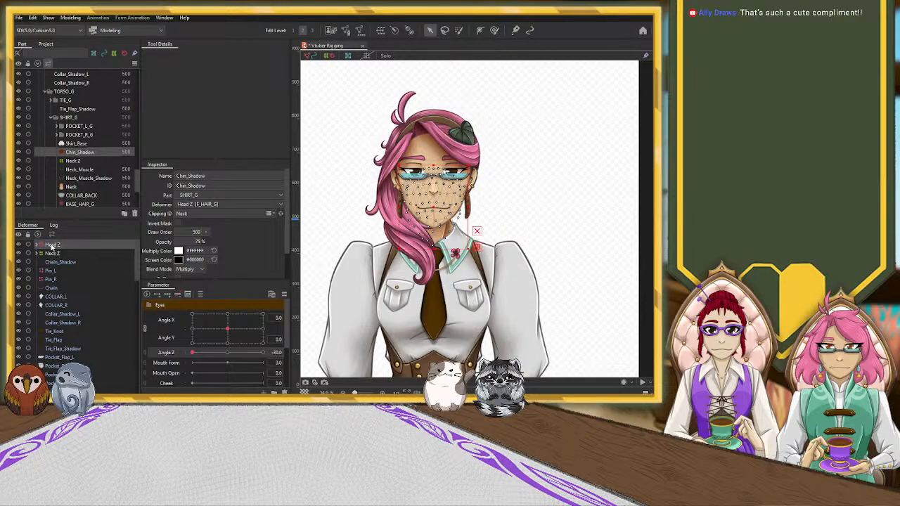
Step: Key the Head Z deformer's rotation at -20° for Angle Z -30 and 20° for Angle Z 30, and return Angle Z to 0
click(53, 245)
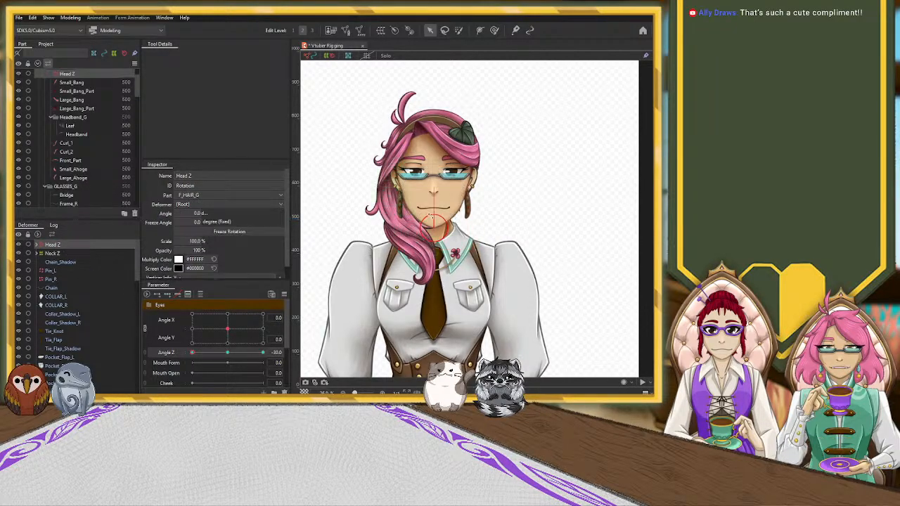
drag(455, 135, 442, 139)
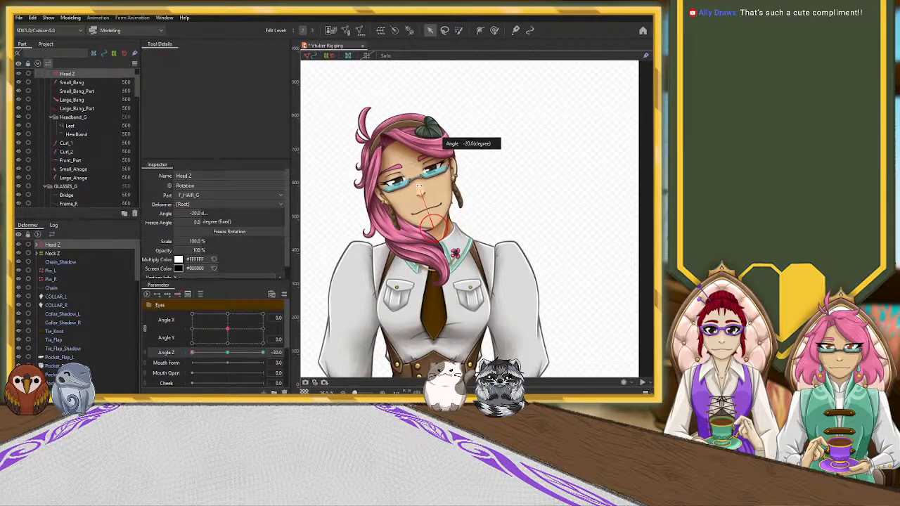
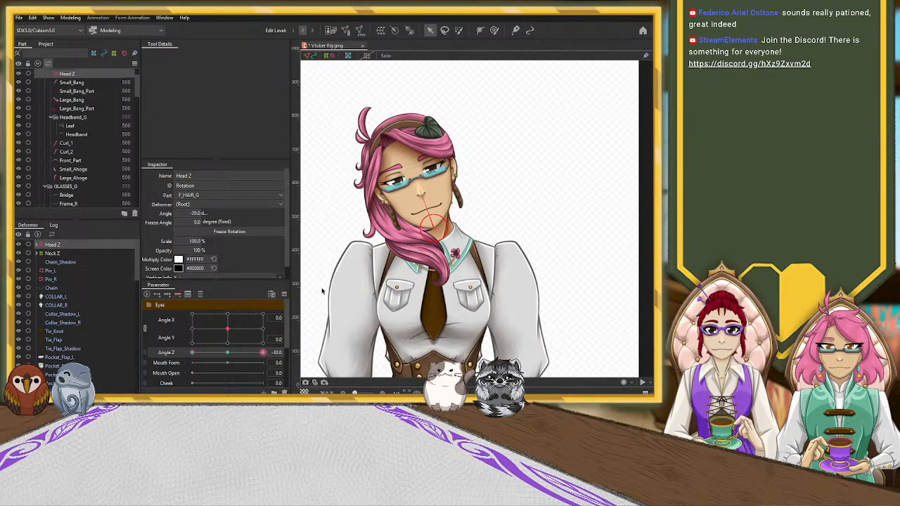
drag(263, 353, 290, 351)
drag(234, 333, 270, 354)
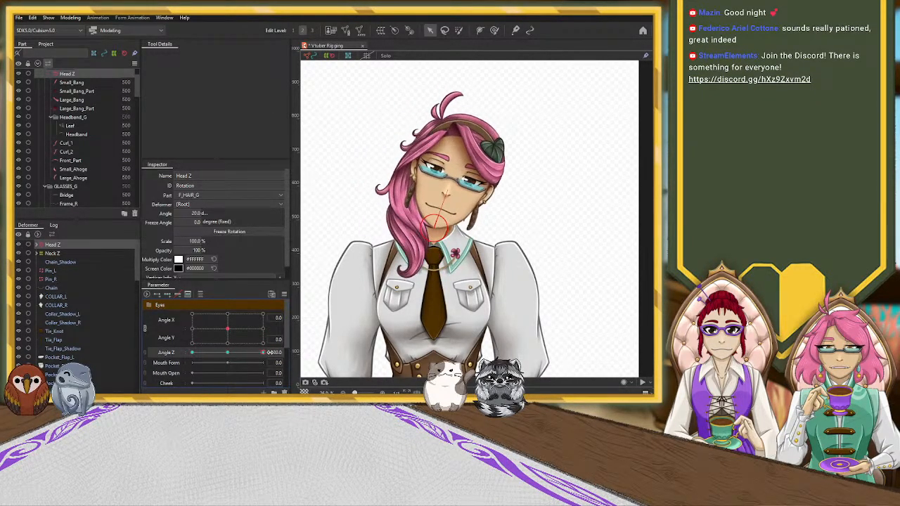
click(227, 353)
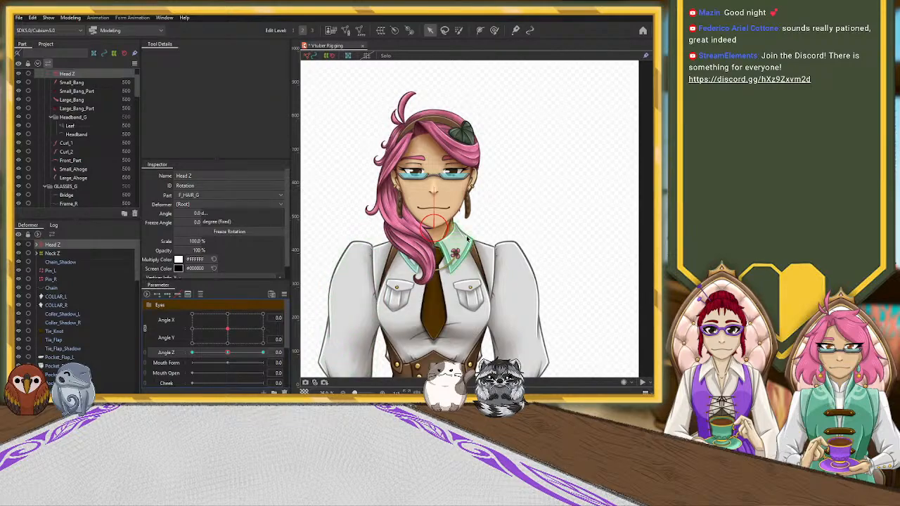
scroll(467, 239, up, 2)
drag(537, 180, 565, 209)
mouse_move(227, 329)
mouse_down()
mouse_move(189, 310)
mouse_move(232, 343)
mouse_move(263, 314)
mouse_move(179, 317)
mouse_move(245, 303)
mouse_move(227, 329)
mouse_up()
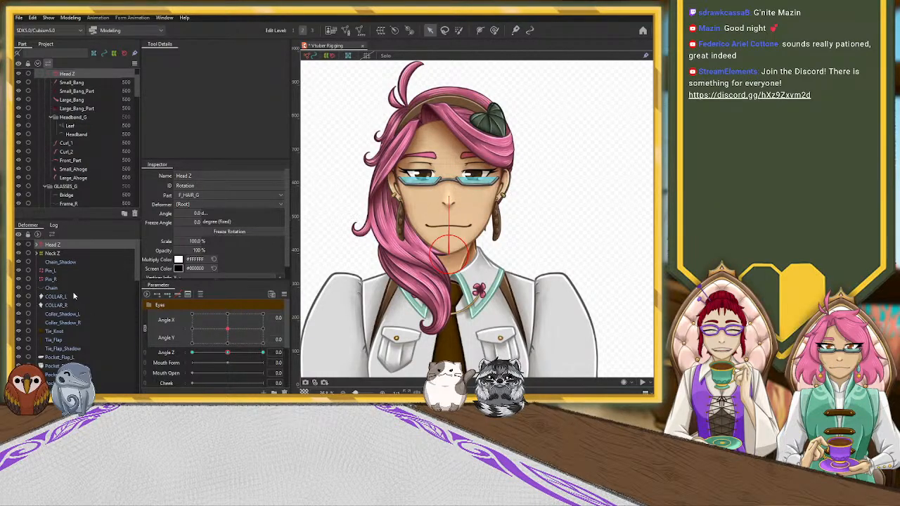
click(41, 255)
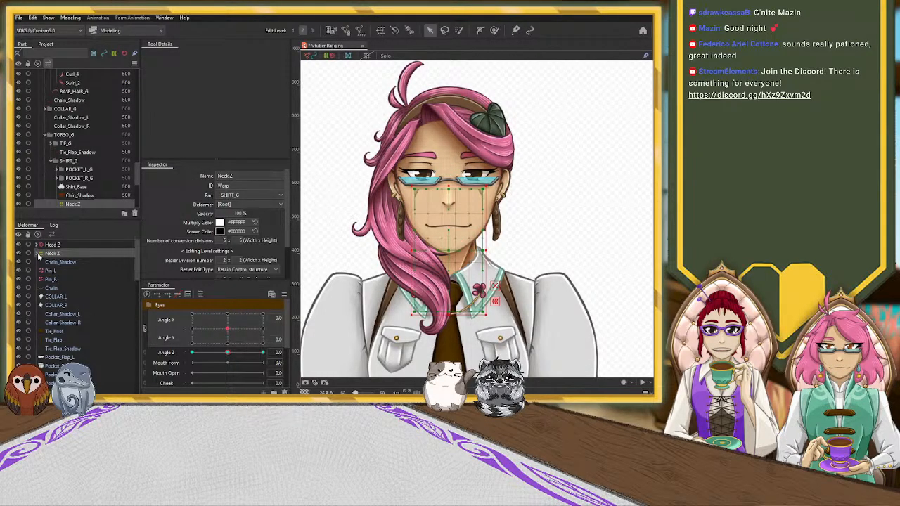
click(37, 253)
click(62, 263)
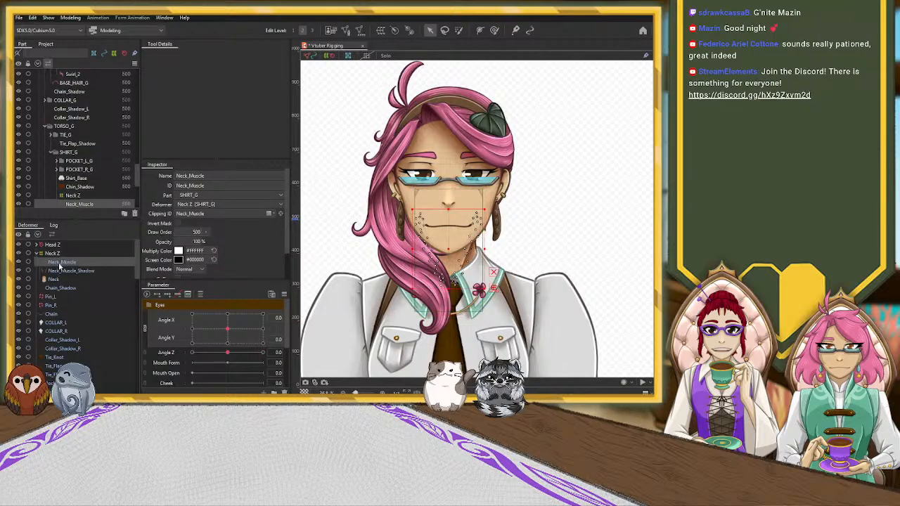
ctrl+click(60, 273)
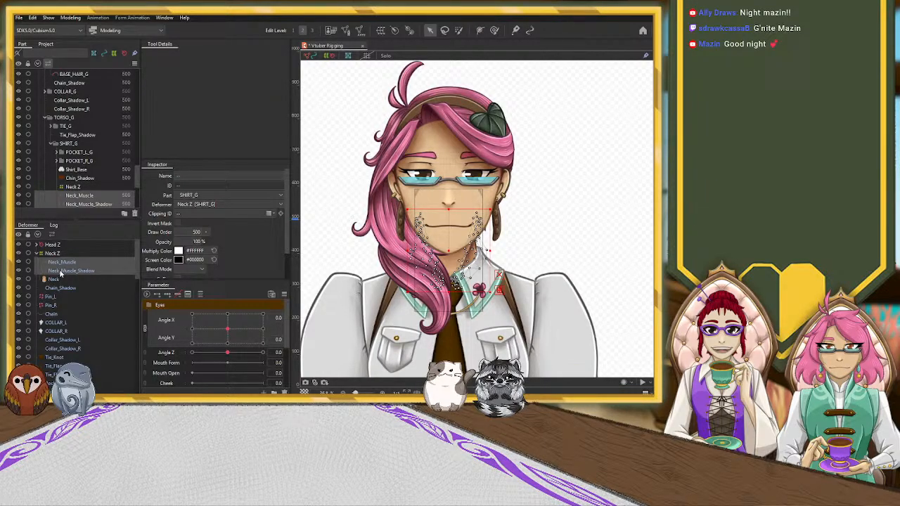
click(345, 31)
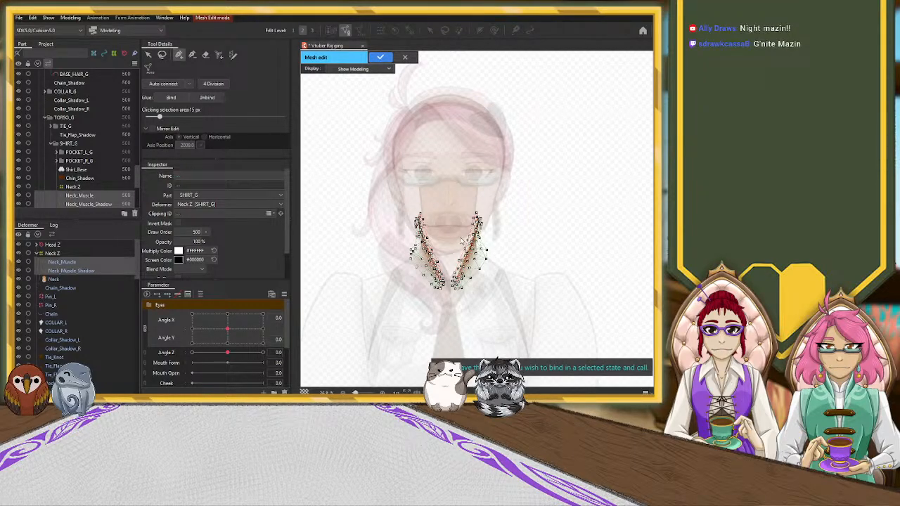
scroll(461, 241, up, 8)
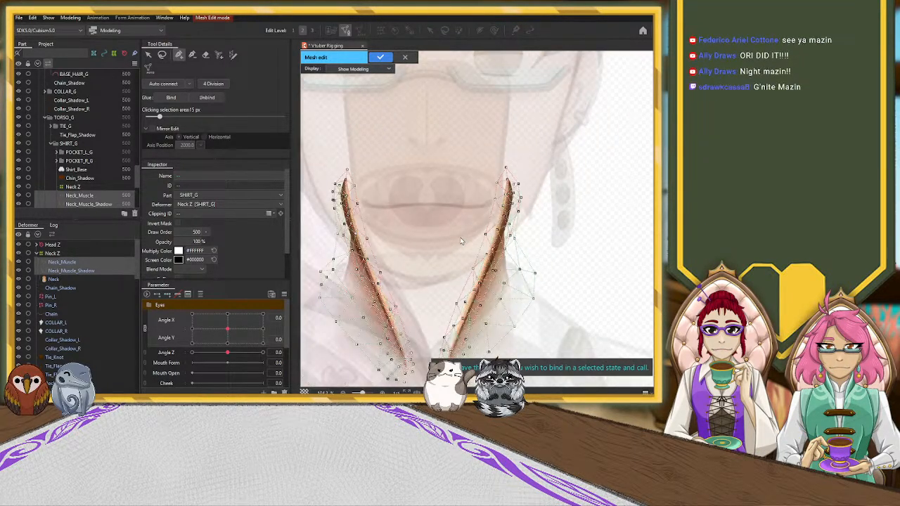
scroll(430, 196, down, 6)
click(406, 58)
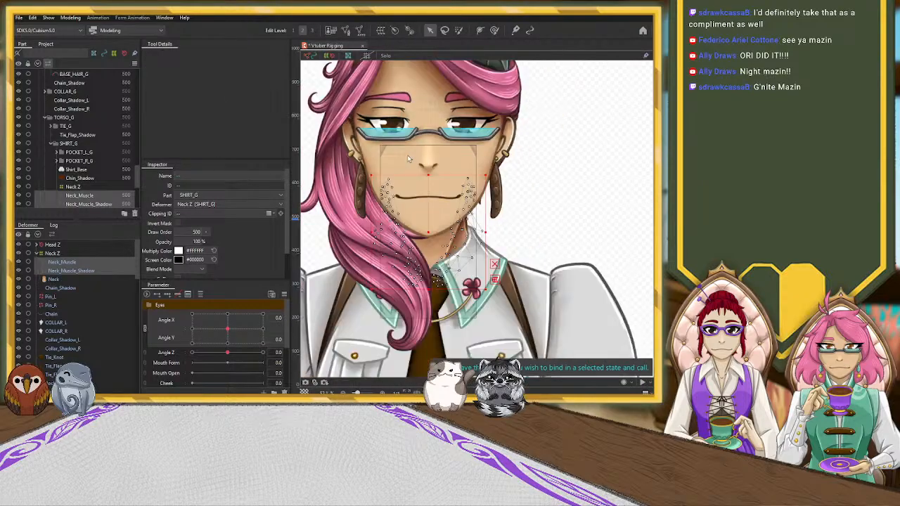
scroll(408, 159, down, 5)
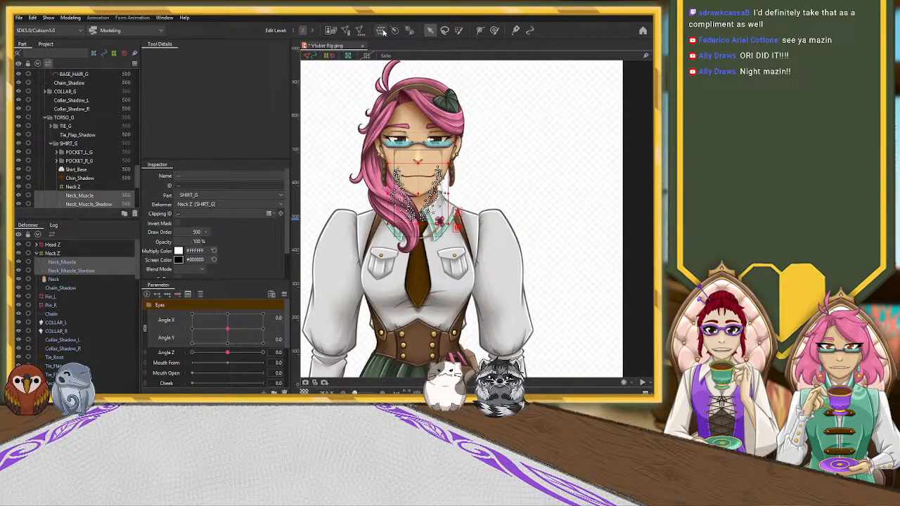
drag(63, 261, 60, 255)
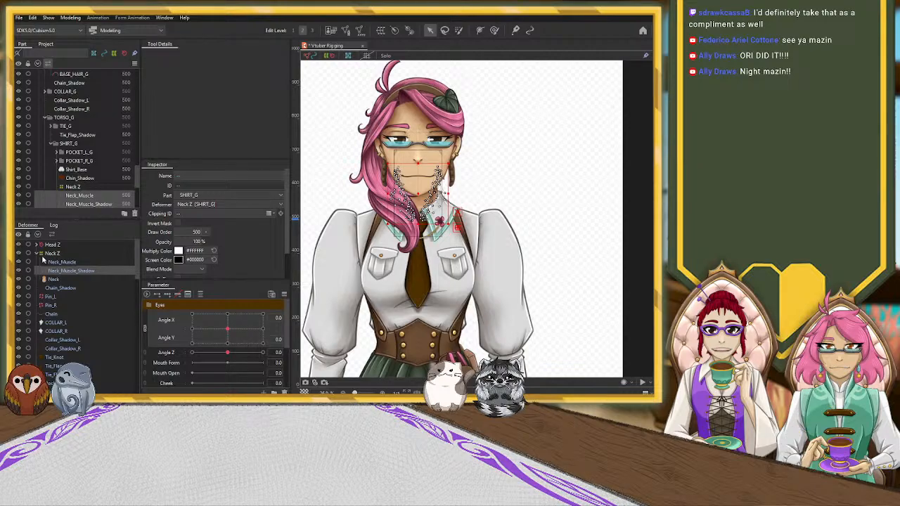
click(37, 253)
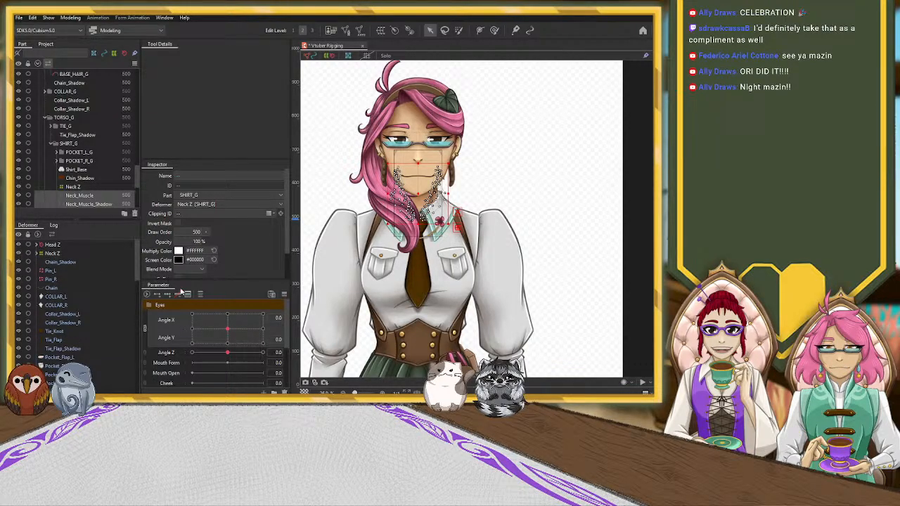
Step: Test the head tilt at Angle Z -30 and the combined Angle X/Y pose, and return the parameters to neutral
drag(227, 352, 168, 344)
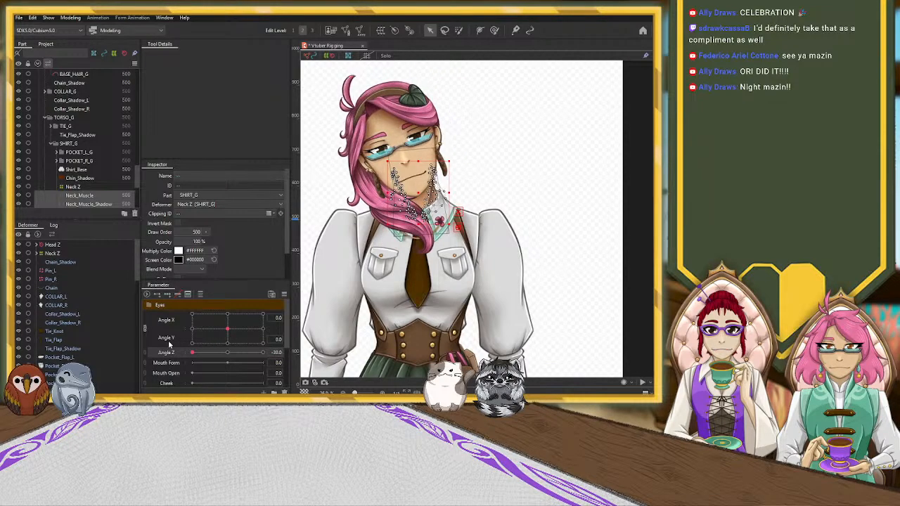
click(229, 354)
drag(228, 330, 195, 308)
click(227, 328)
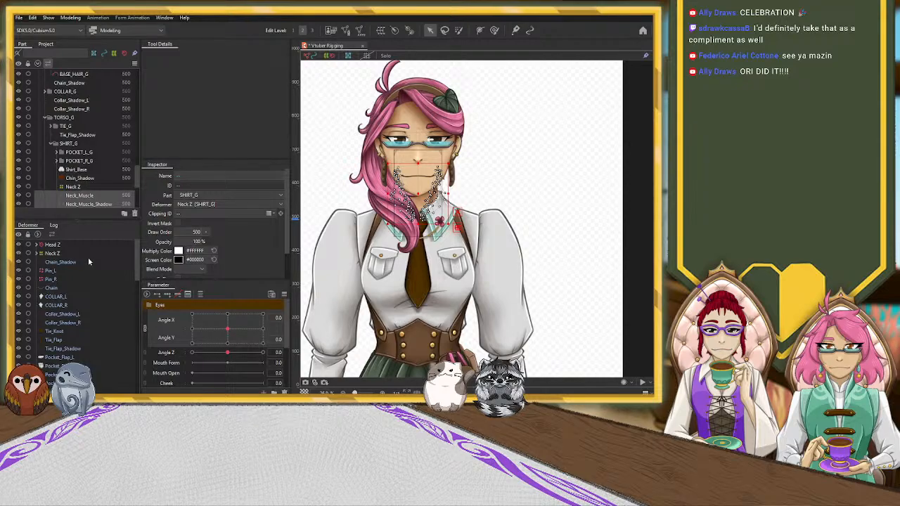
Step: Examine the deformer hierarchy under Head Z, including Mouth XY and Head XY, and the neck parts under Neck Z
click(62, 322)
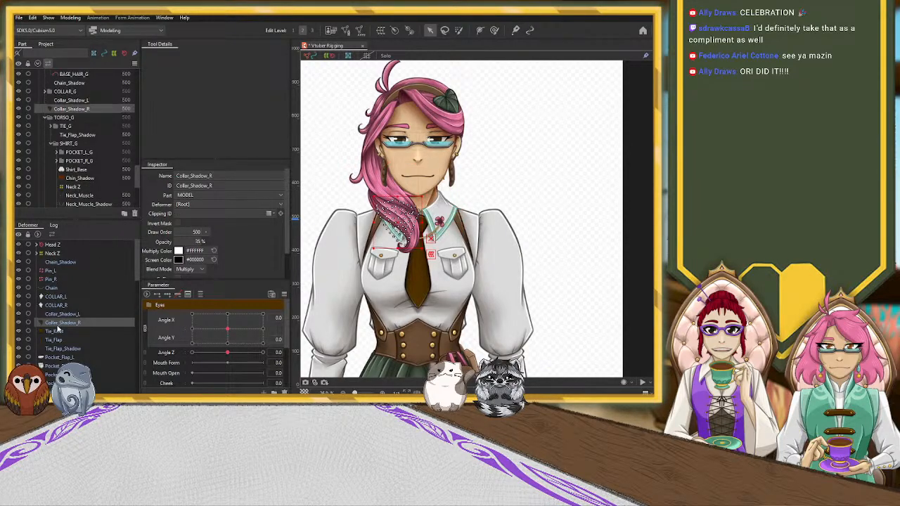
click(37, 245)
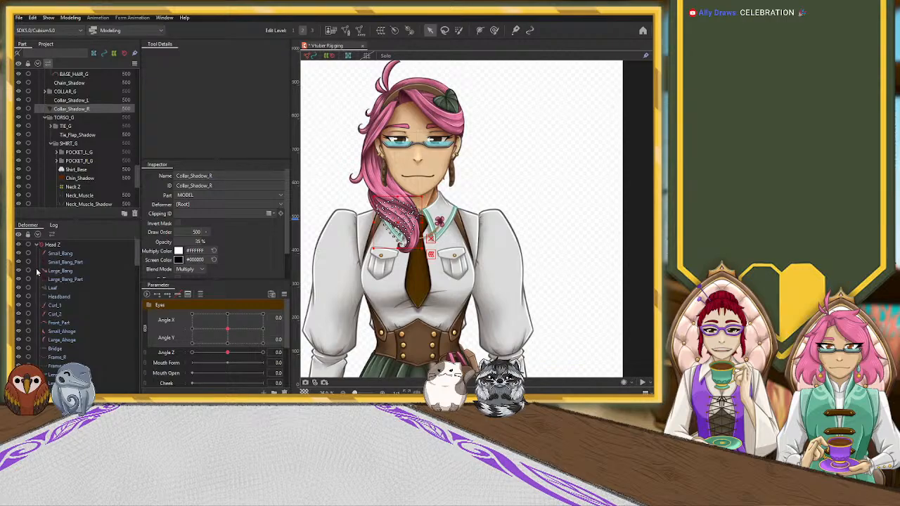
scroll(72, 201, down, 4)
scroll(72, 202, down, 2)
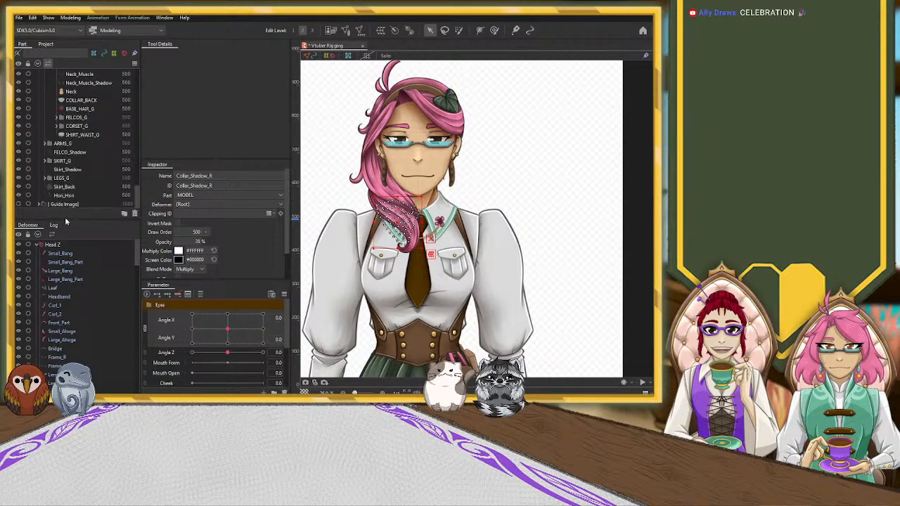
scroll(49, 281, down, 5)
scroll(50, 282, up, 2)
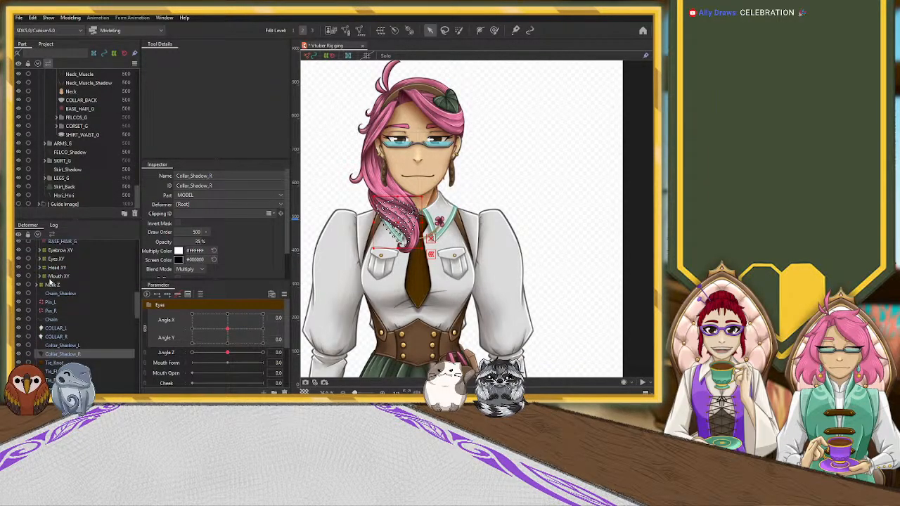
click(36, 284)
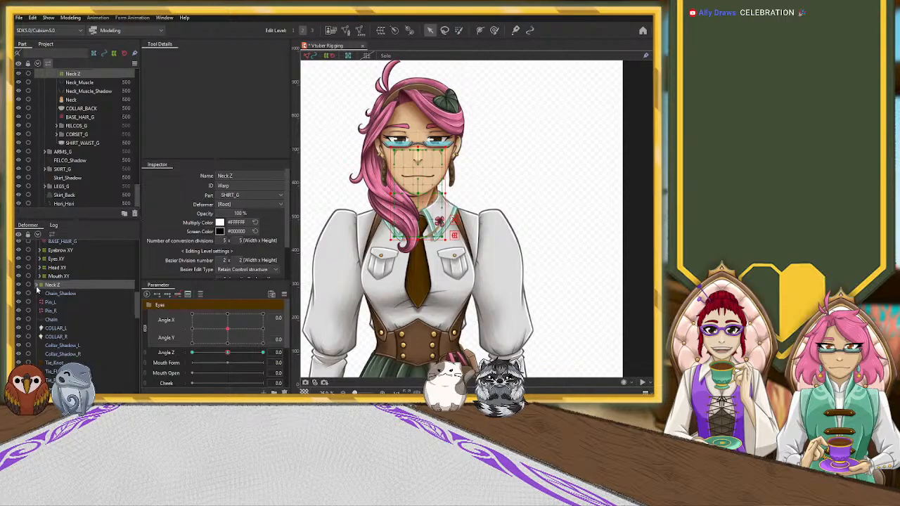
click(37, 284)
click(40, 276)
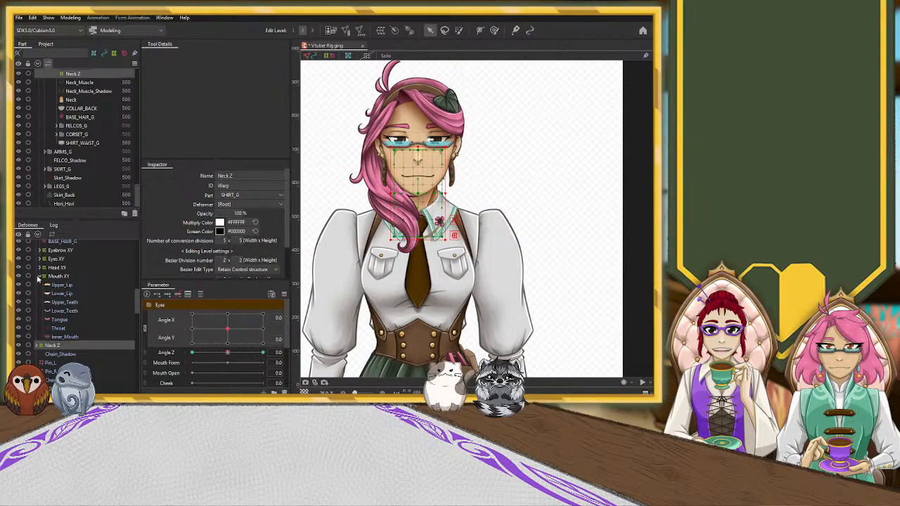
click(39, 277)
click(39, 278)
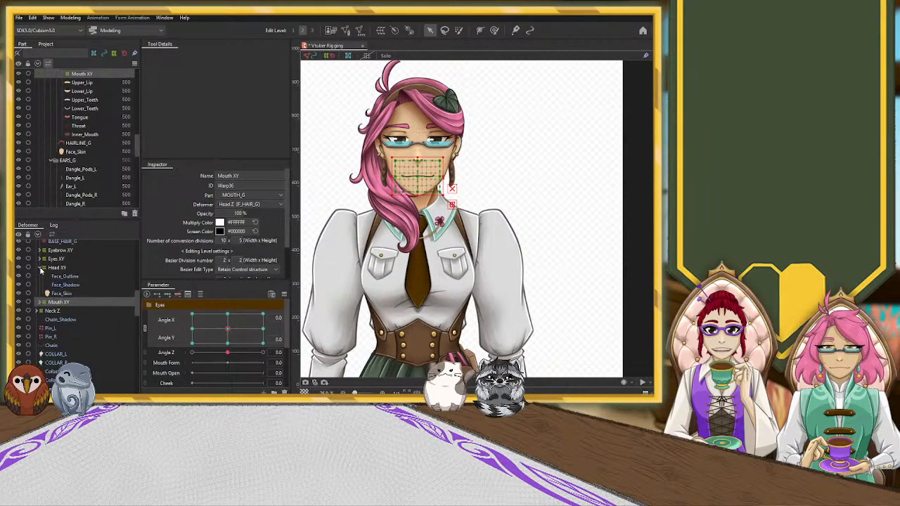
scroll(44, 291, down, 2)
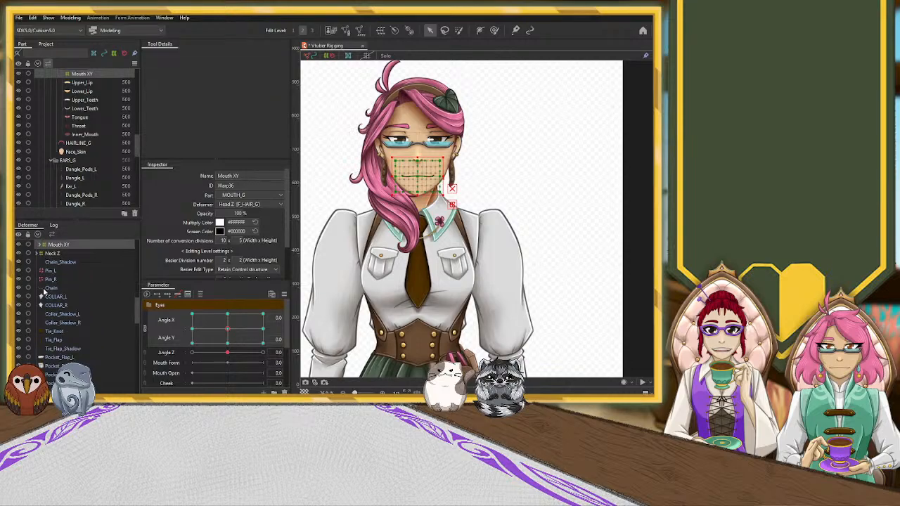
click(37, 254)
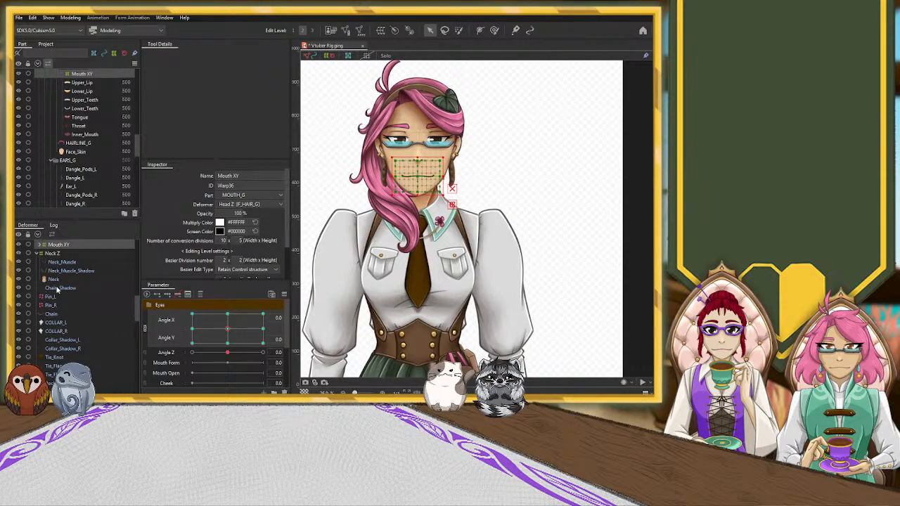
scroll(57, 291, up, 5)
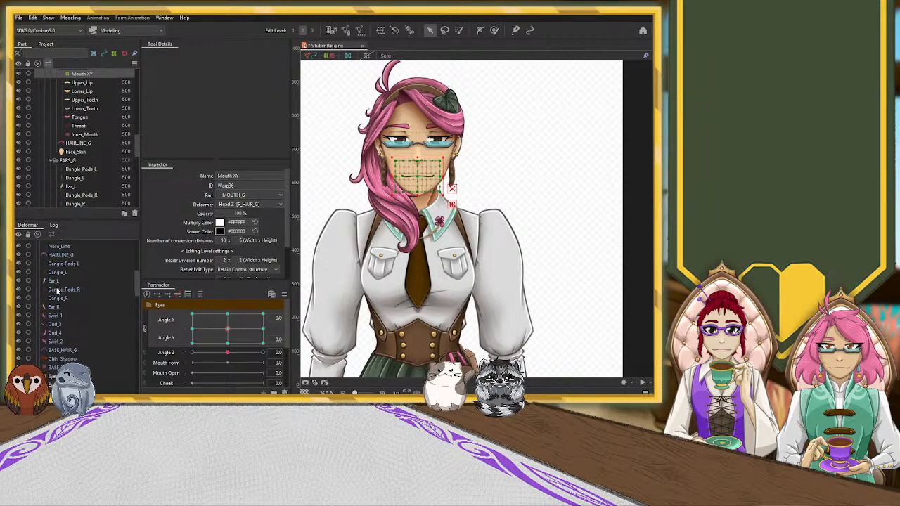
scroll(58, 292, up, 3)
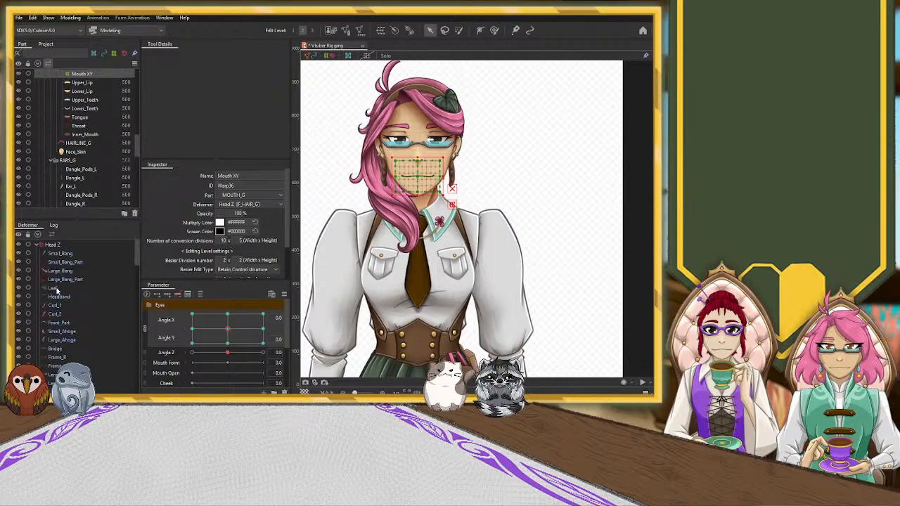
scroll(57, 290, down, 5)
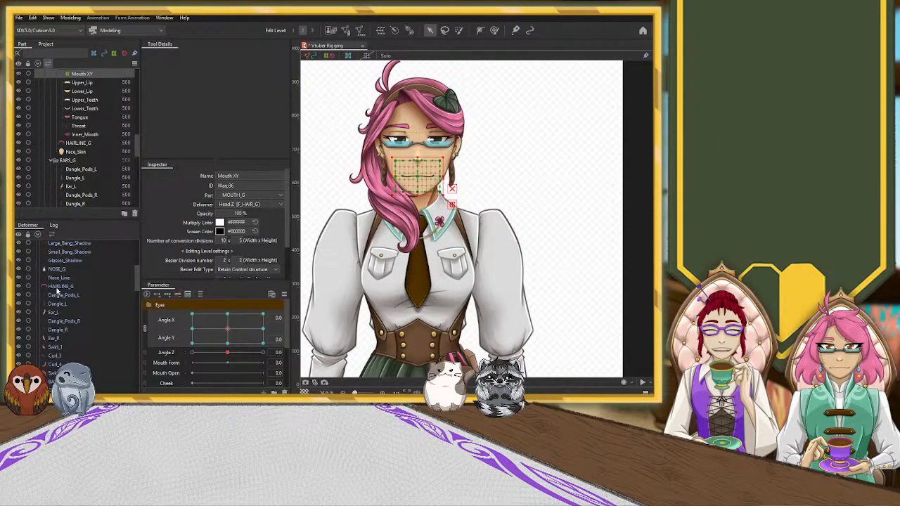
Step: Unlink the combined Angle X and Angle Y parameters and add three keys on Angle X for the NOSE_G art mesh
click(58, 270)
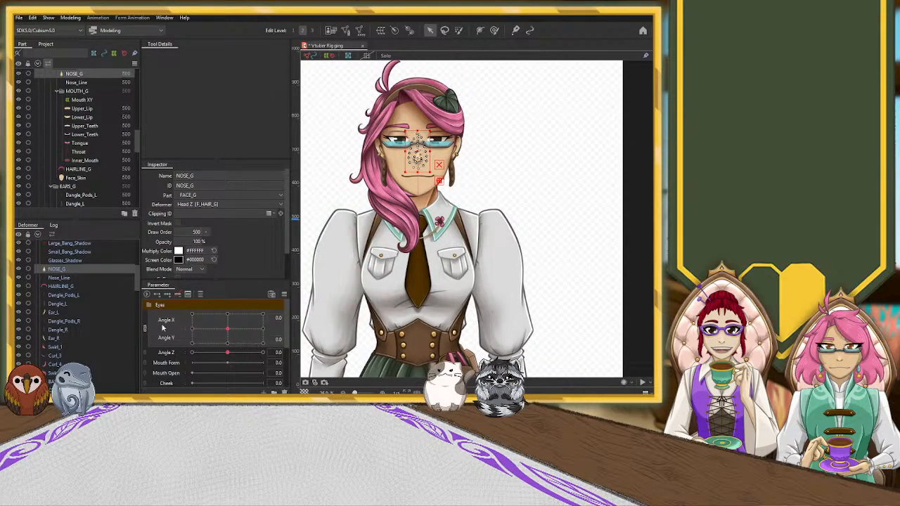
click(144, 329)
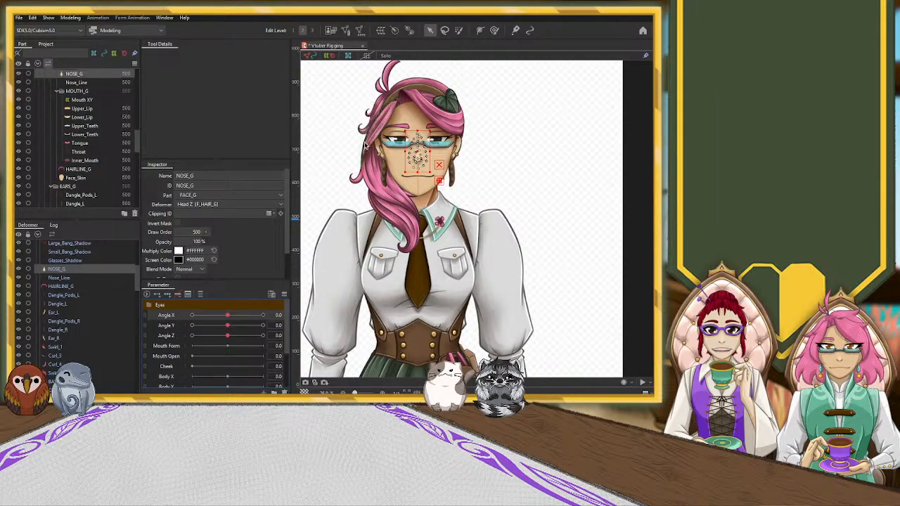
scroll(454, 160, up, 5)
drag(508, 161, 537, 173)
scroll(537, 174, down, 5)
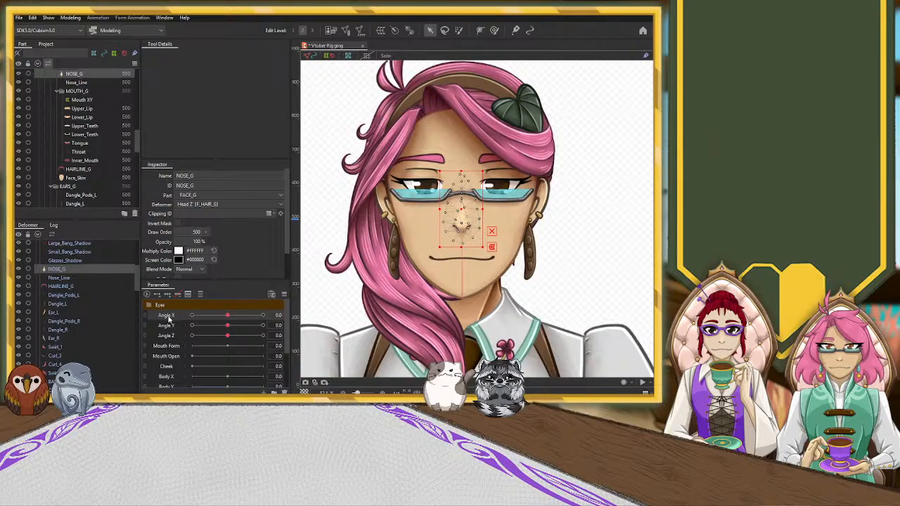
click(167, 295)
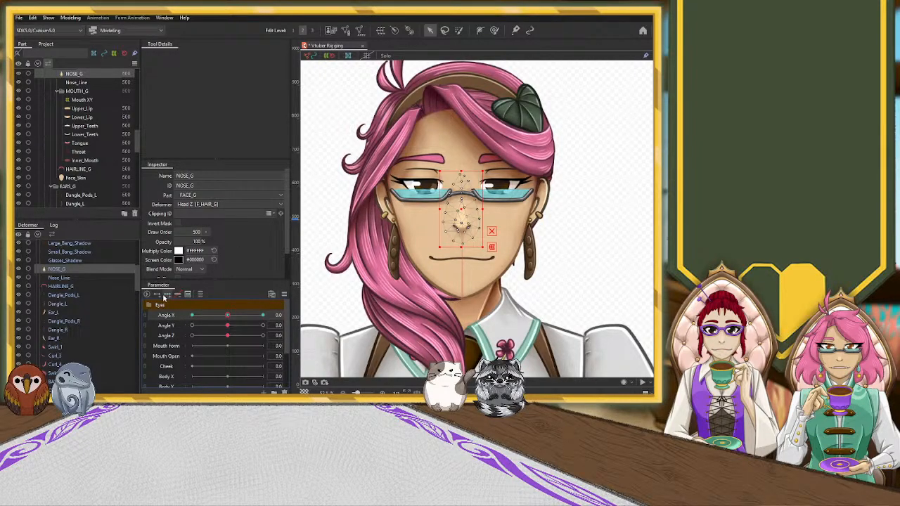
Step: Set Angle X to -30 and select the Nose_Line art mesh
drag(228, 315, 192, 316)
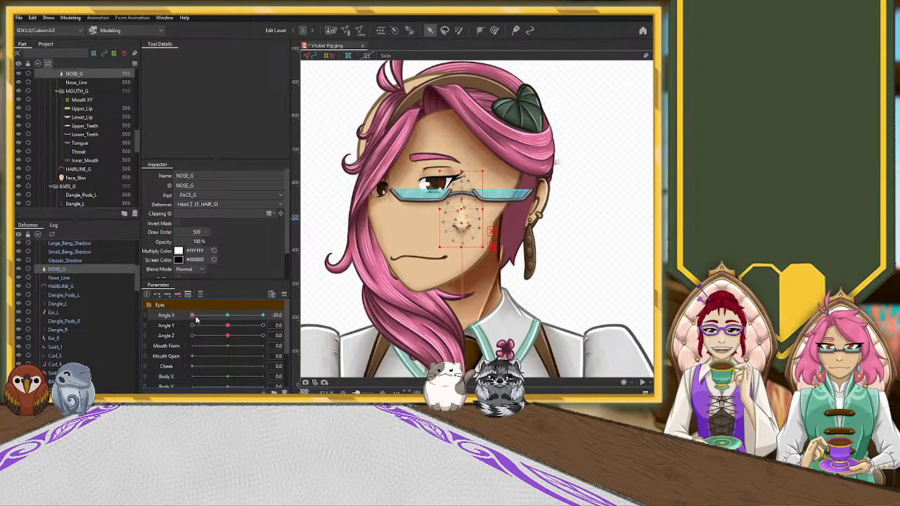
click(59, 277)
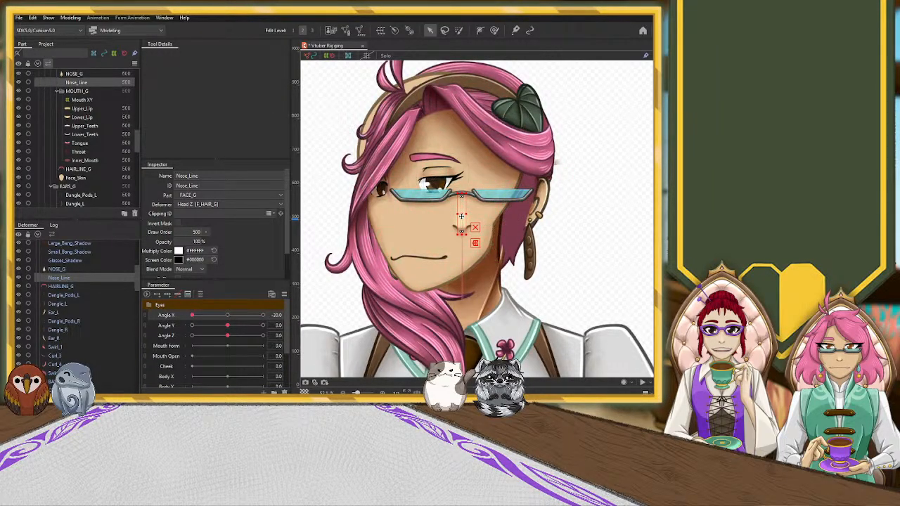
drag(460, 216, 399, 218)
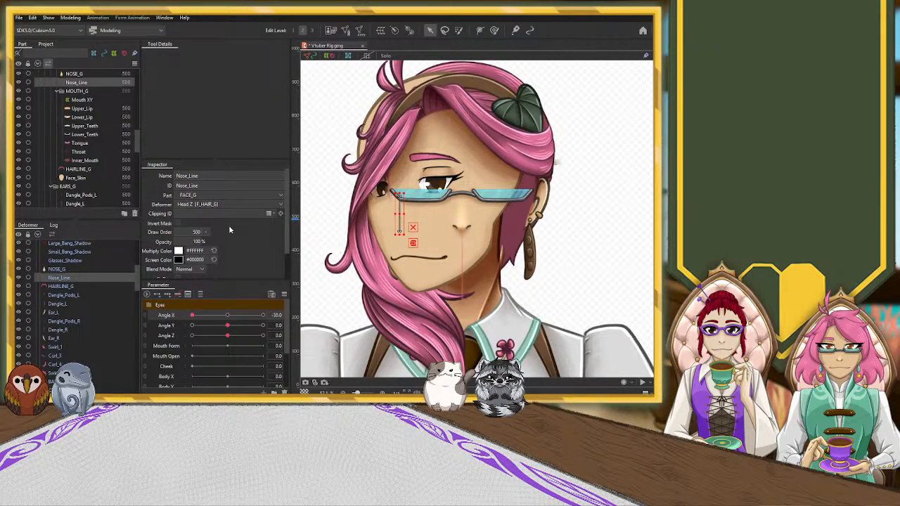
key(ctrl+z)
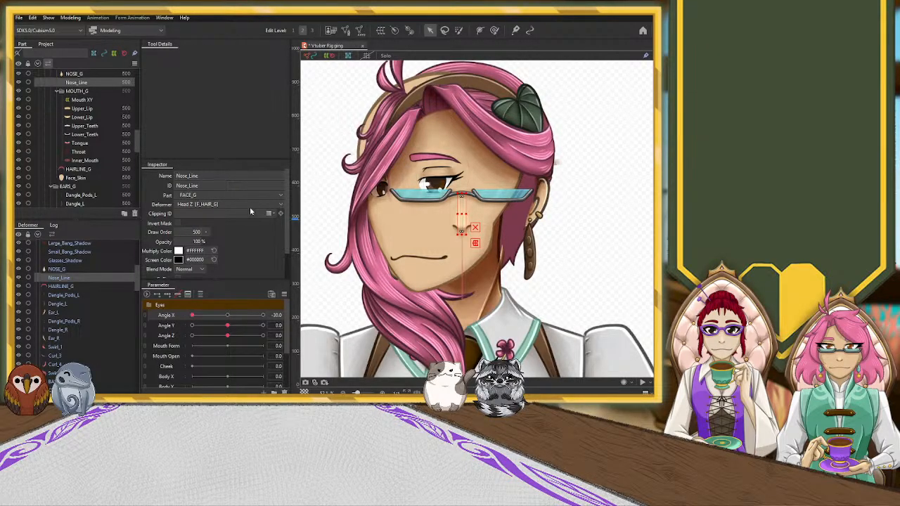
key(ctrl+z)
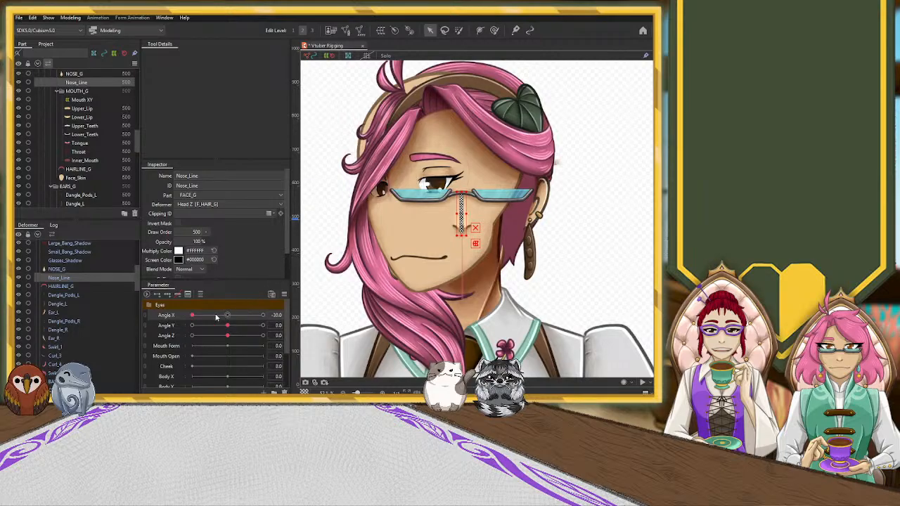
Step: Add three keys on Angle X for Nose_Line and move it at Angle X -30 to beneath the outer corner of the glasses' far lens
click(172, 318)
scroll(464, 221, up, 3)
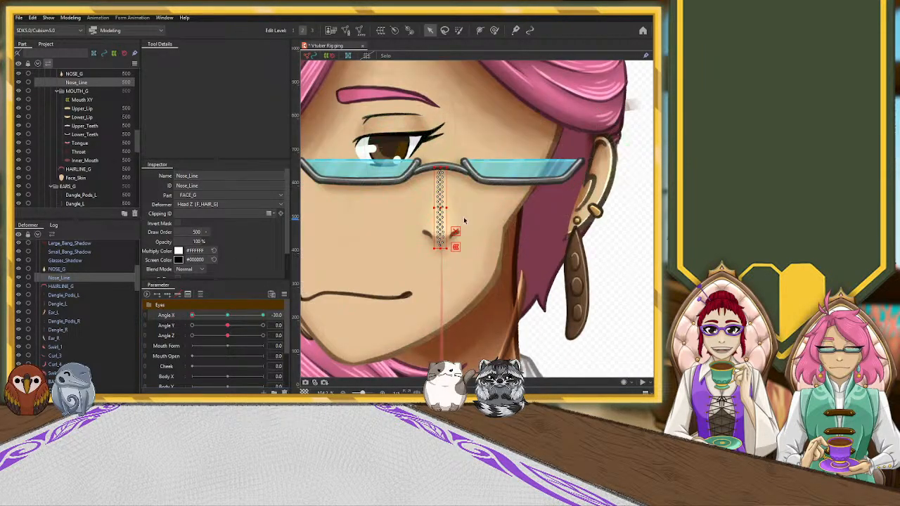
drag(439, 208, 349, 218)
scroll(327, 207, down, 3)
scroll(348, 218, up, 5)
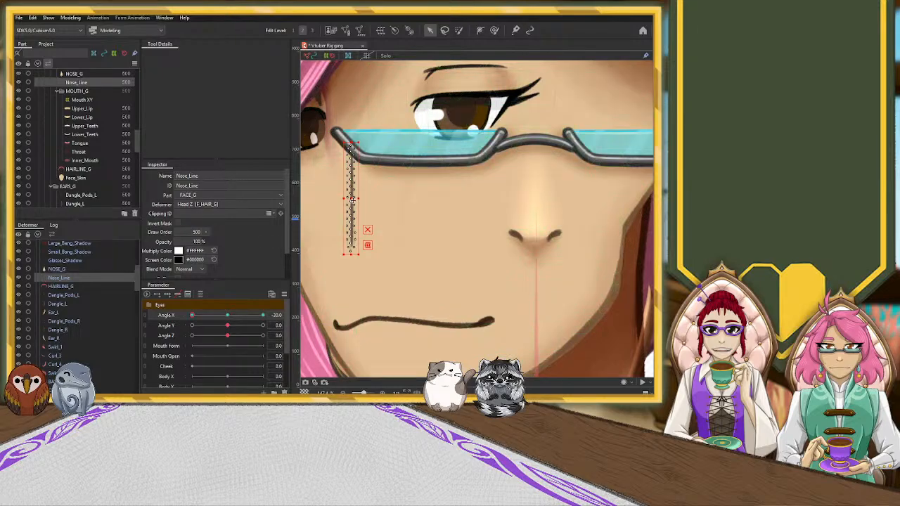
drag(351, 198, 346, 199)
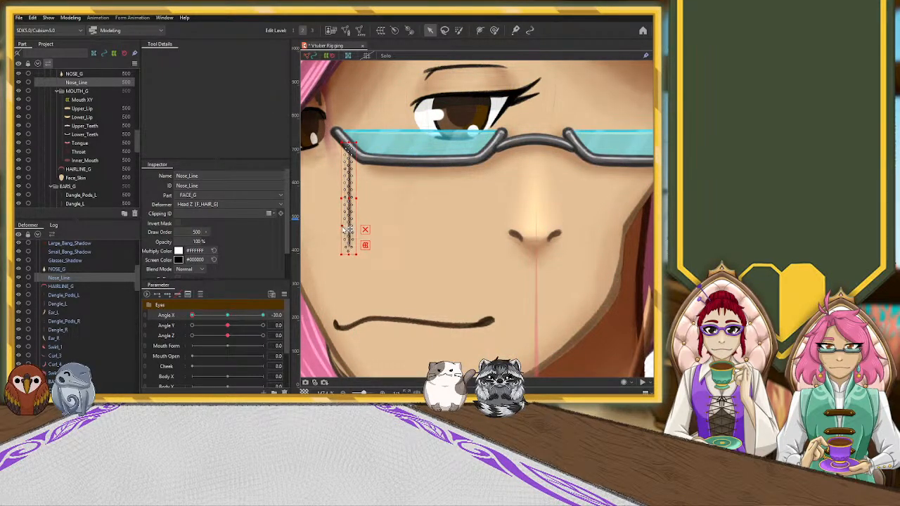
scroll(387, 207, down, 2)
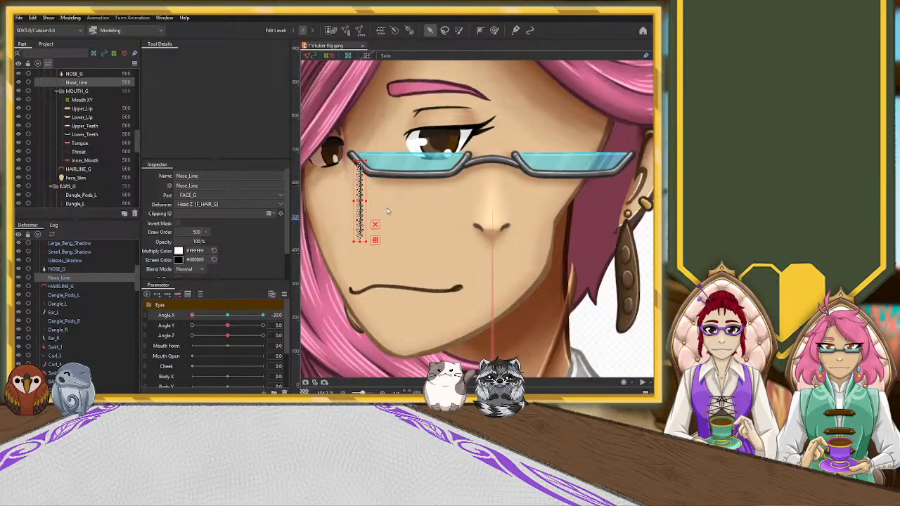
key(Right)
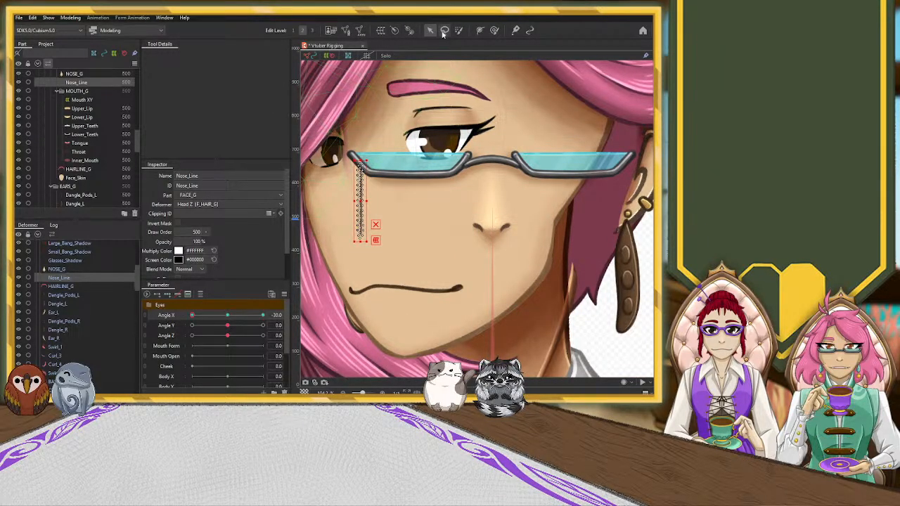
Step: Activate the Deform Path tool, return Angle X to 0 and hide NOSE_G to expose the nose line
click(480, 30)
scroll(373, 180, up, 3)
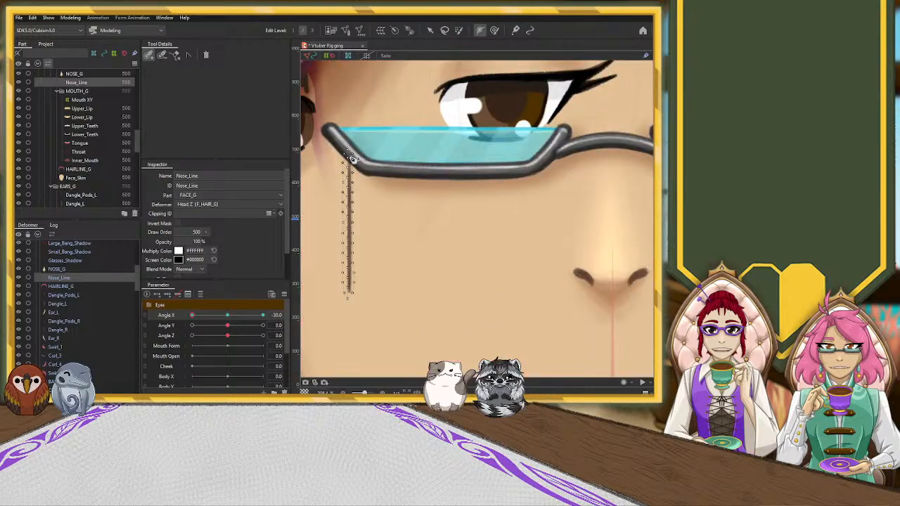
click(226, 318)
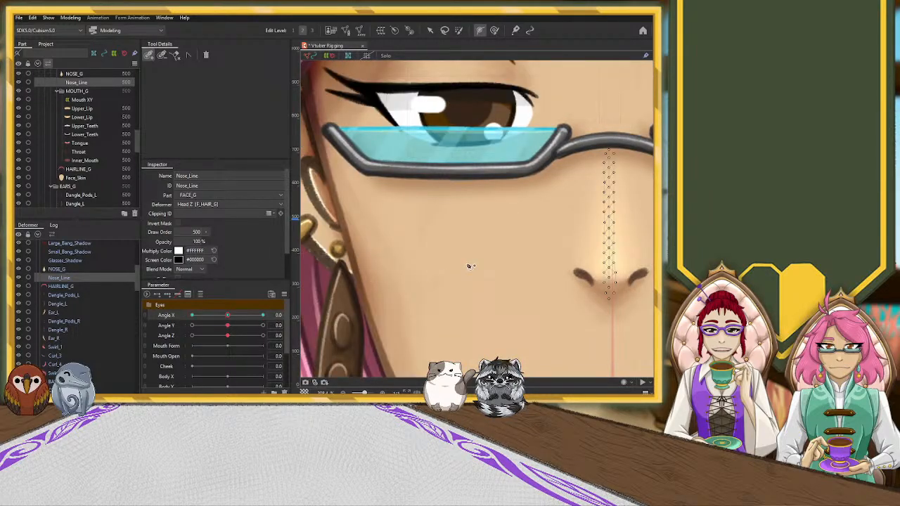
click(18, 273)
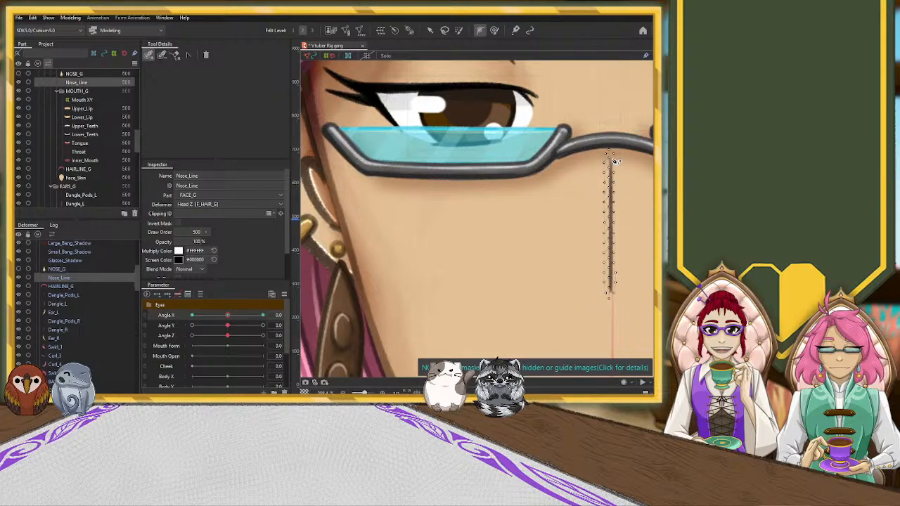
drag(574, 230, 416, 223)
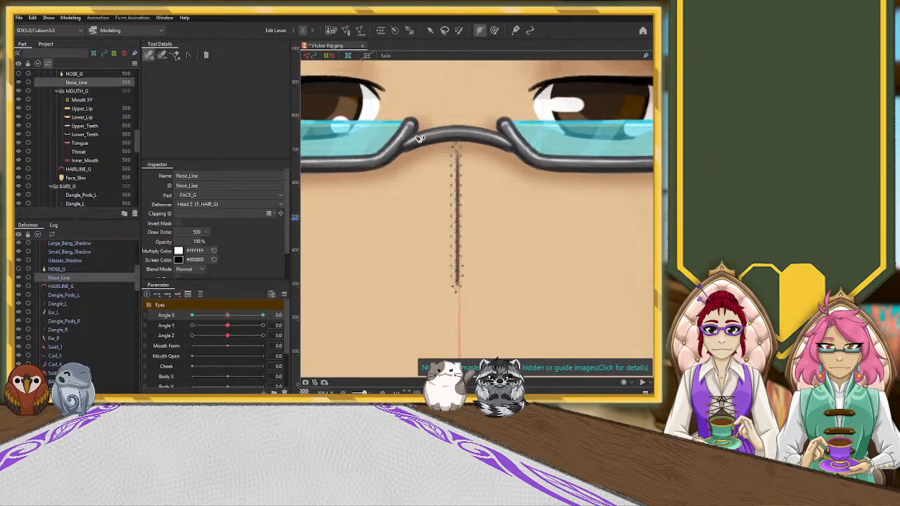
Step: Start a mesh edit of Nose_Line and shift all its vertices slightly sideways to centre the mesh on the drawn line
click(348, 31)
scroll(464, 178, up, 2)
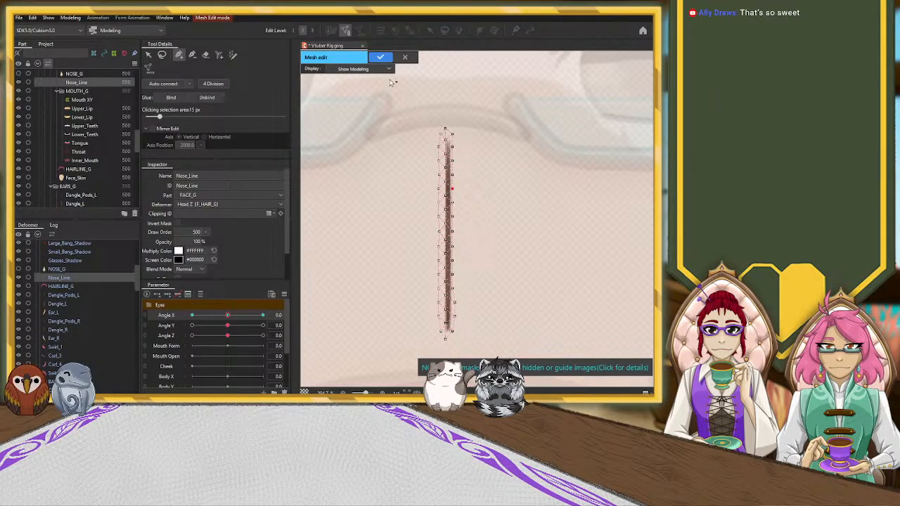
click(428, 106)
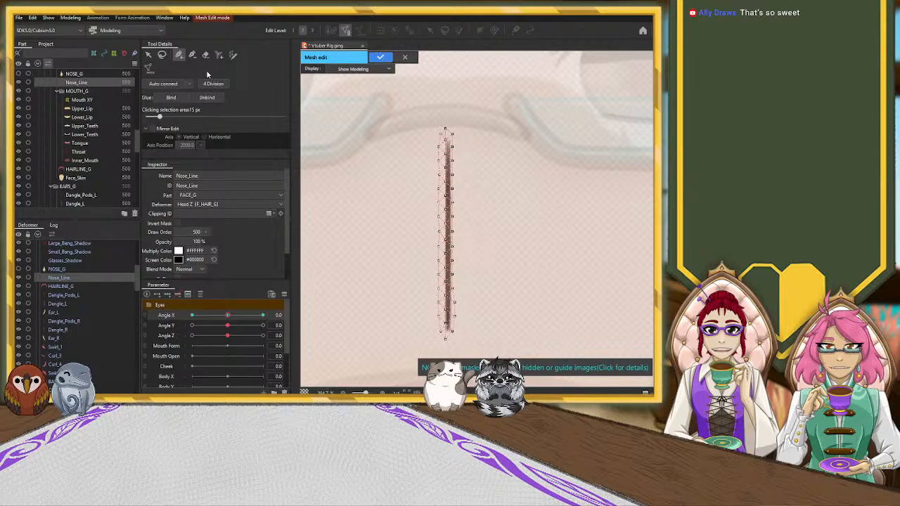
click(161, 55)
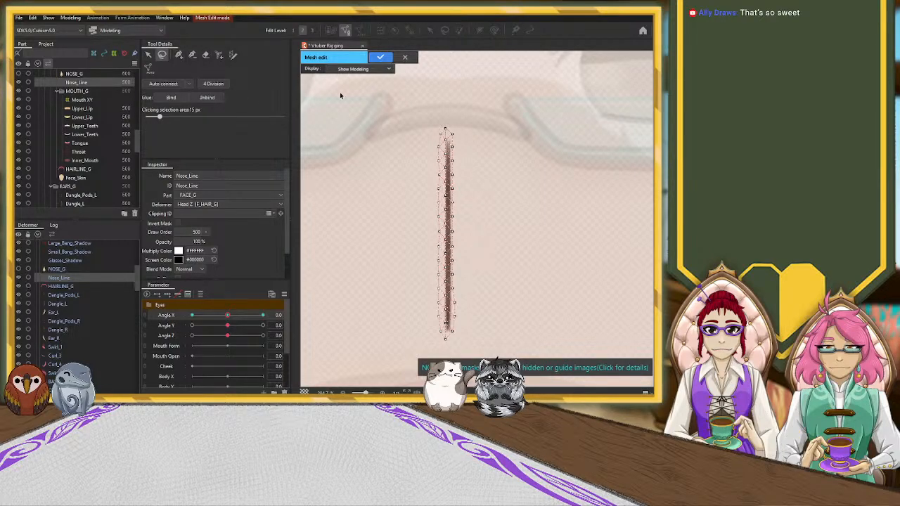
mouse_move(428, 98)
mouse_down()
mouse_move(393, 265)
mouse_move(430, 344)
mouse_move(481, 352)
mouse_move(522, 160)
mouse_move(436, 120)
mouse_move(432, 98)
mouse_up()
key(v)
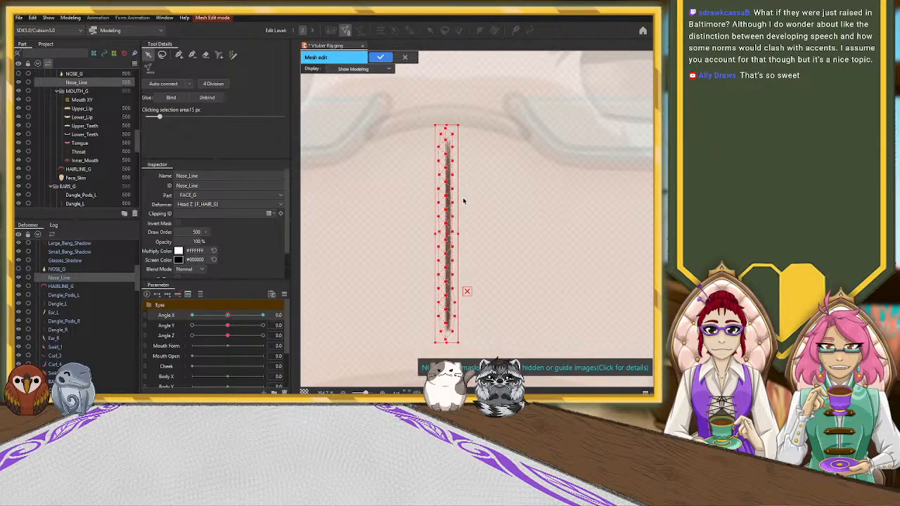
drag(451, 201, 454, 202)
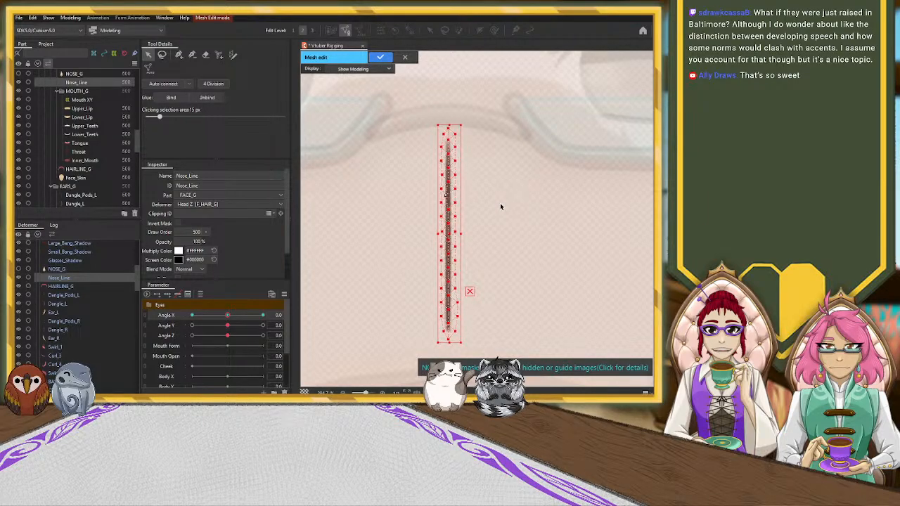
Step: Nudge a centre vertex in the upper part of the Nose_Line mesh onto the line and apply the mesh edit
scroll(500, 203, up, 3)
drag(397, 187, 399, 189)
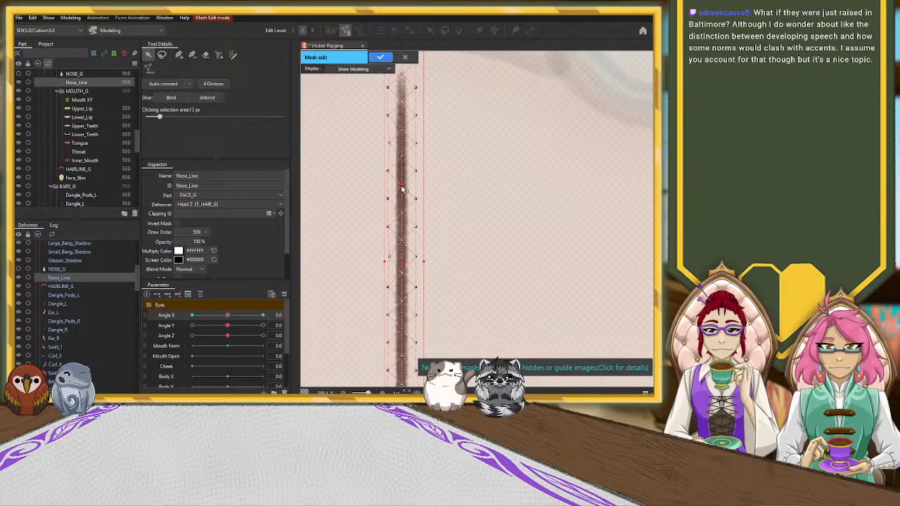
scroll(400, 193, down, 2)
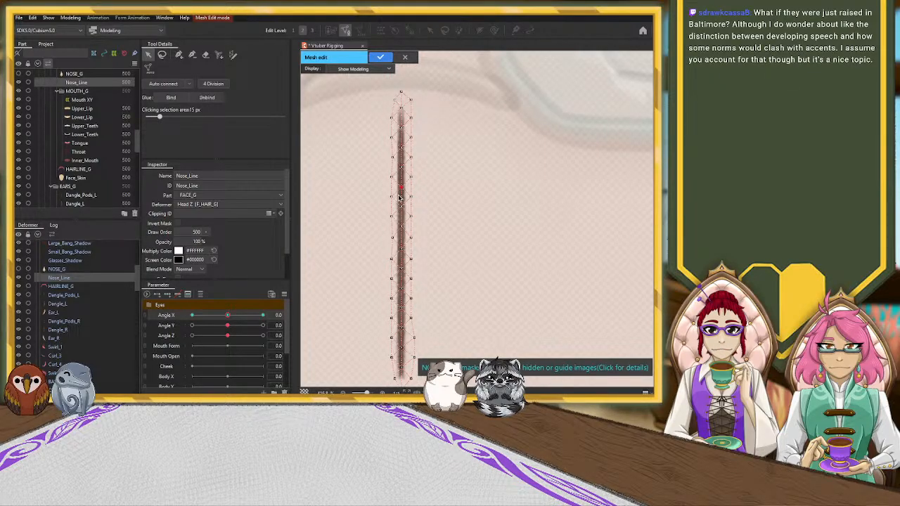
scroll(399, 198, down, 3)
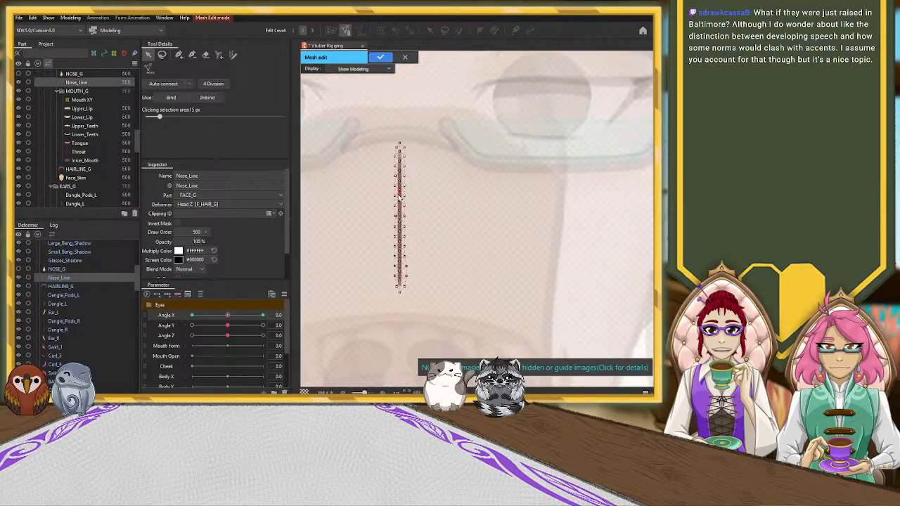
click(381, 58)
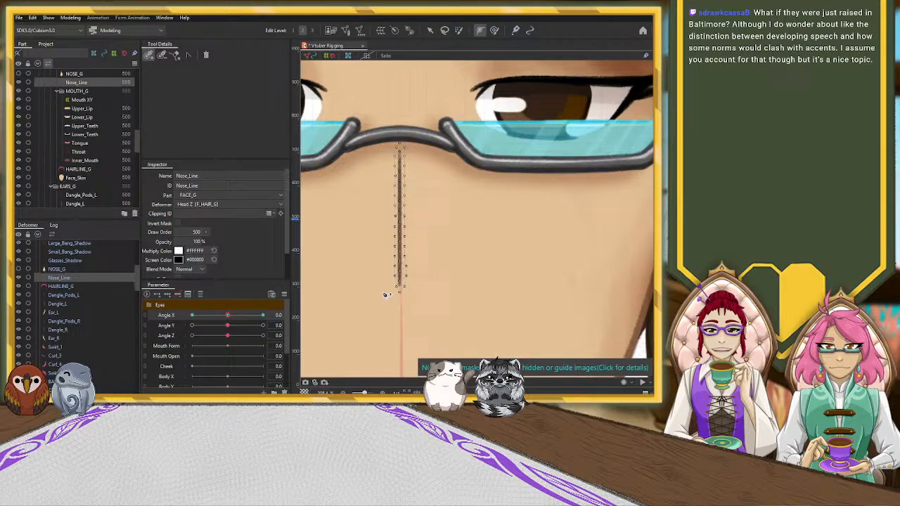
Step: Check the placement of Nose_Line at Angle X -30 against the neutral pose and return Angle X to 0
scroll(357, 291, down, 5)
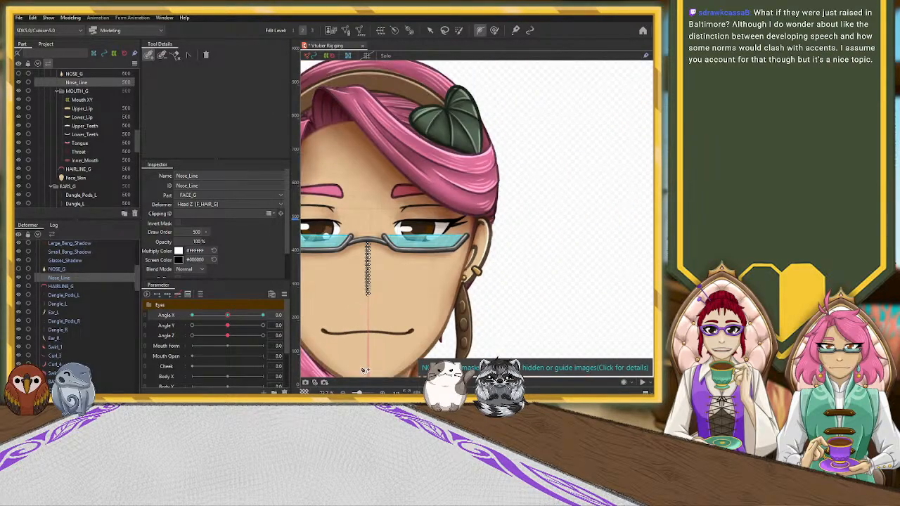
scroll(400, 366, up, 4)
scroll(376, 278, down, 4)
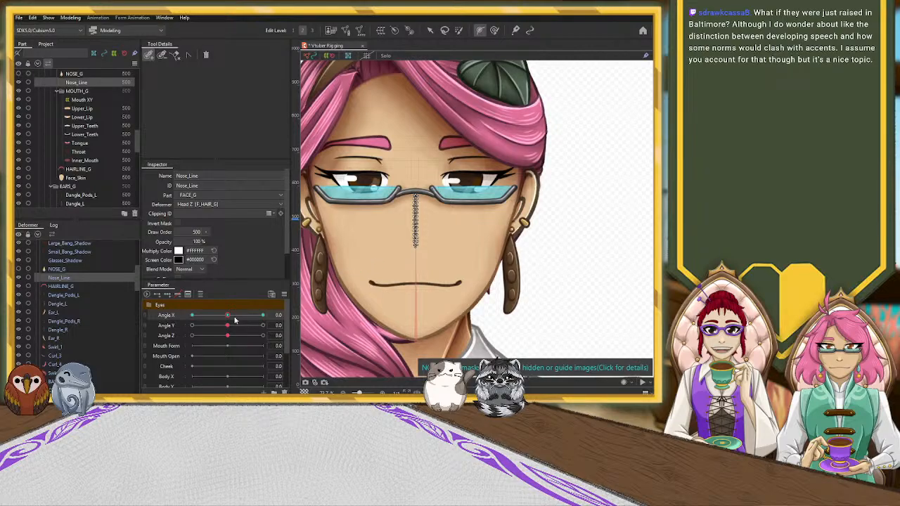
click(192, 315)
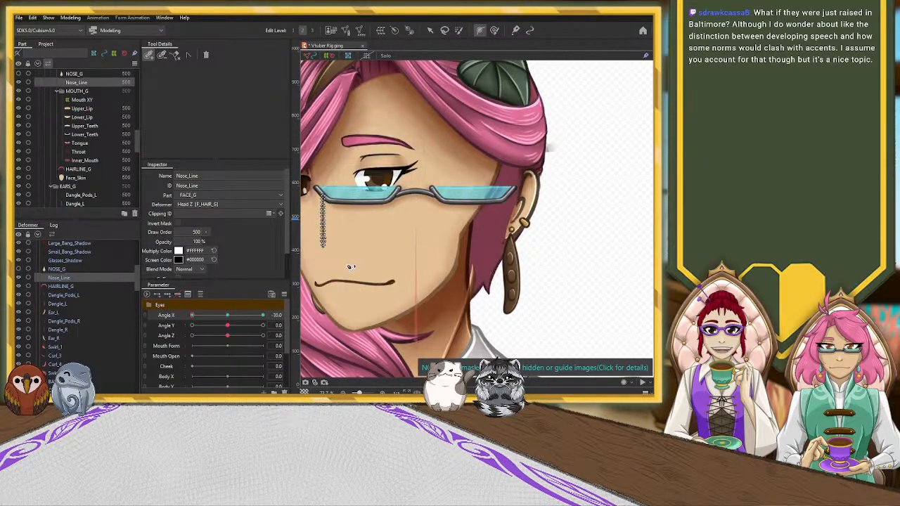
drag(350, 266, 446, 264)
scroll(415, 262, up, 3)
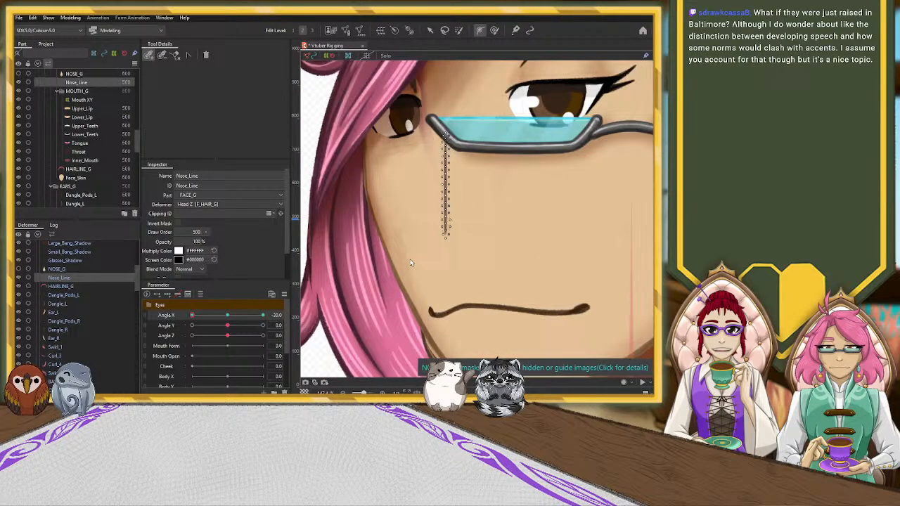
click(227, 315)
drag(471, 256, 257, 278)
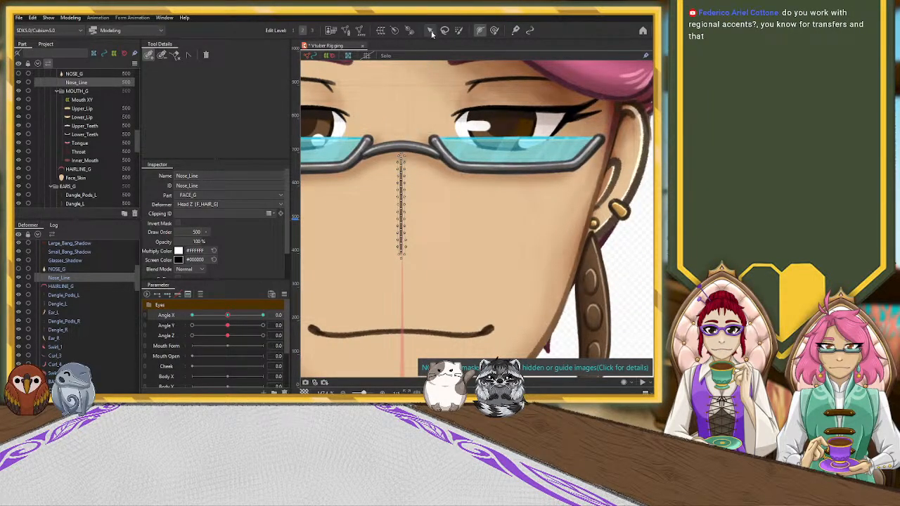
Step: Create a five-point deform path down the length of Nose_Line, from the glasses' bridge to the line's lower end
click(400, 157)
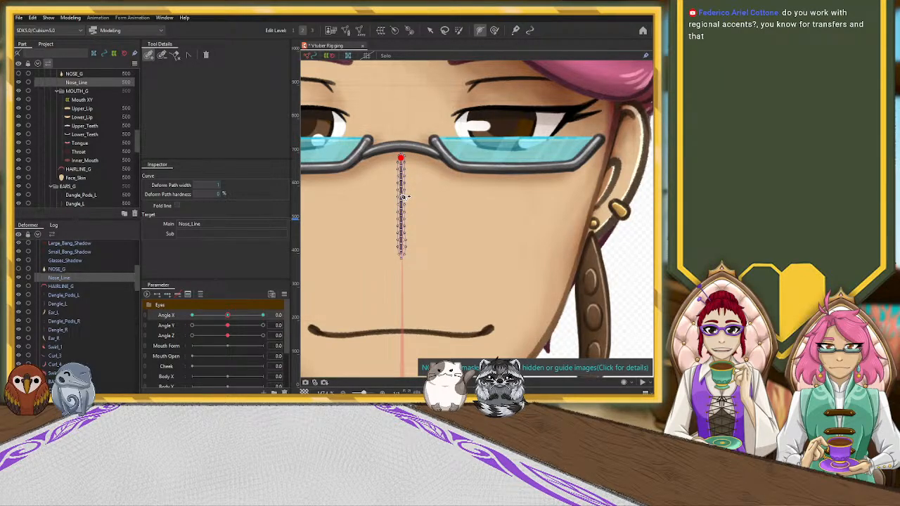
click(401, 194)
click(401, 215)
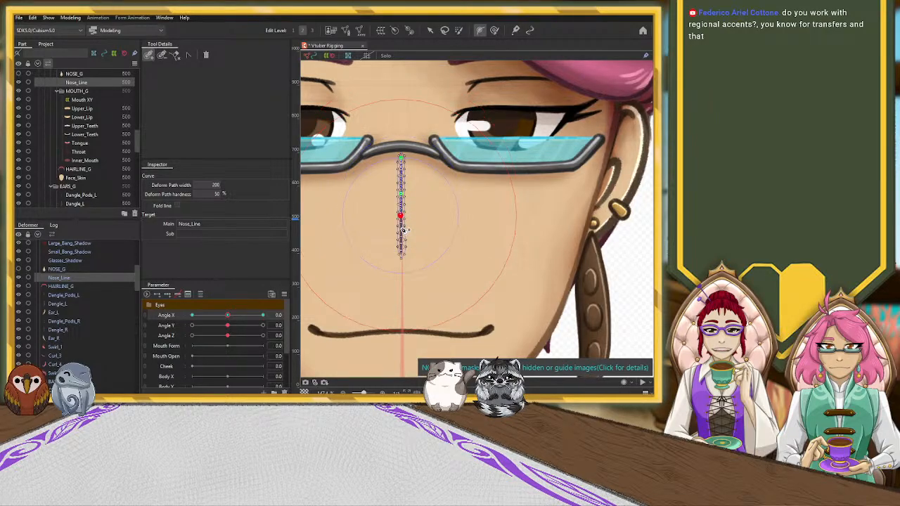
click(401, 258)
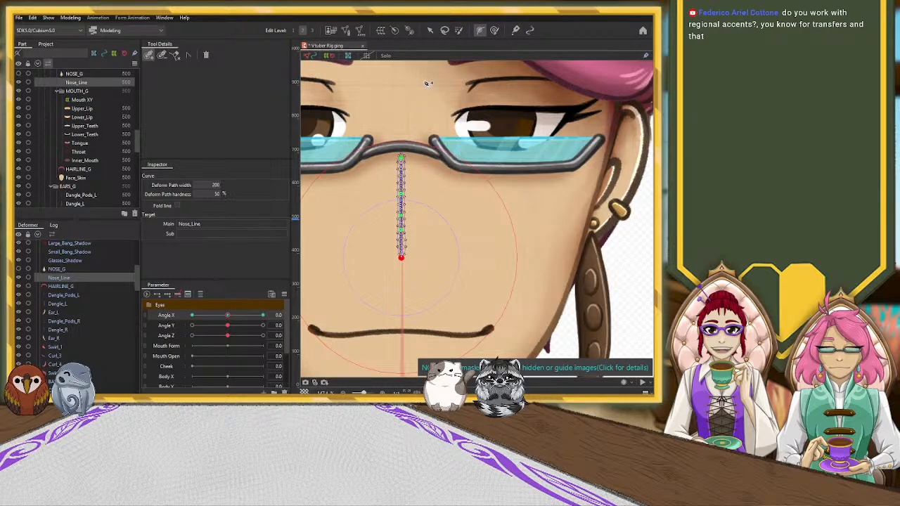
Step: At Angle X -30, bend the lower part of Nose_Line's deform path into an outward nose tip and lower its end point
drag(228, 315, 187, 316)
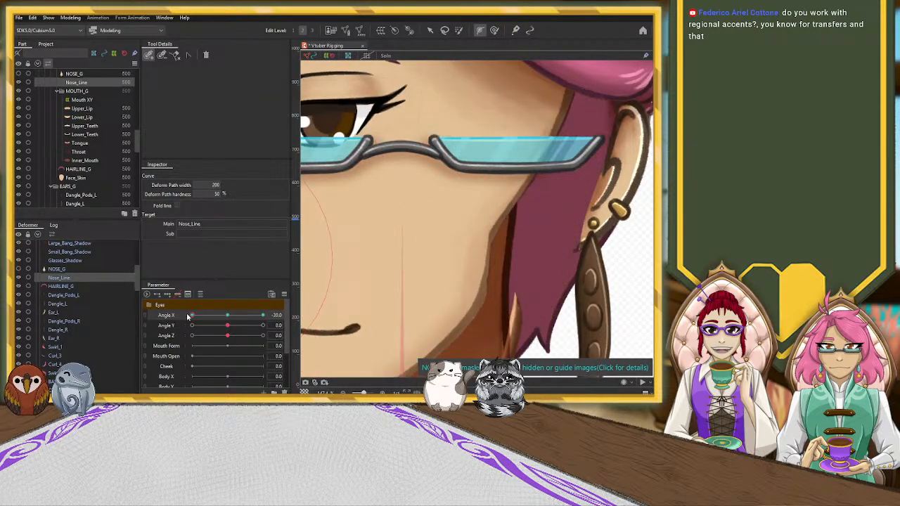
drag(340, 263, 601, 197)
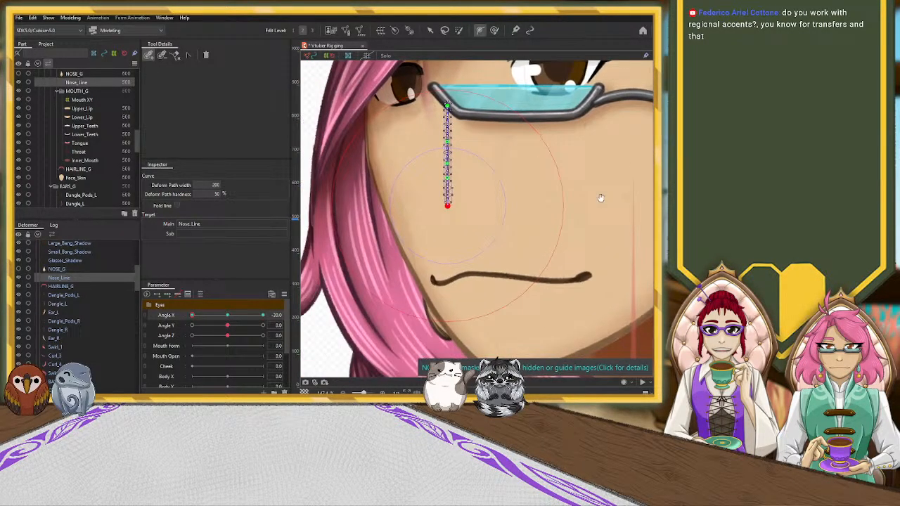
click(429, 30)
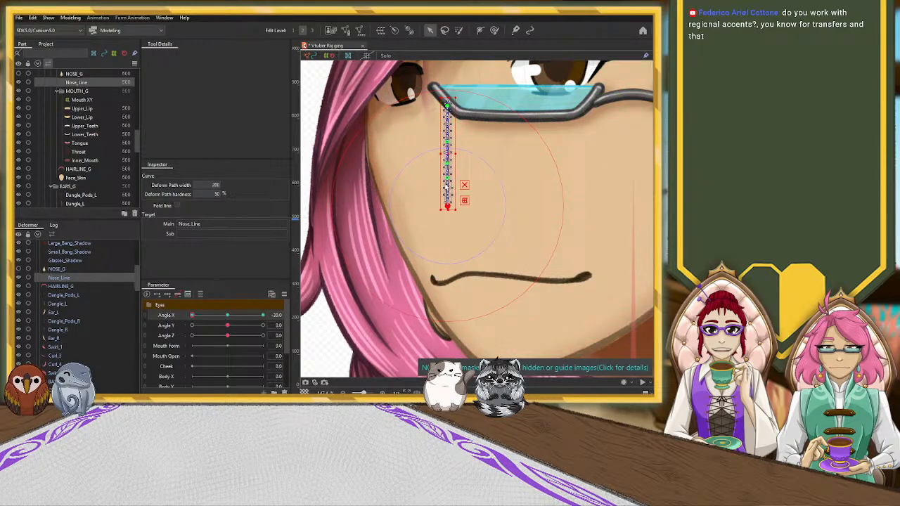
drag(446, 177, 452, 226)
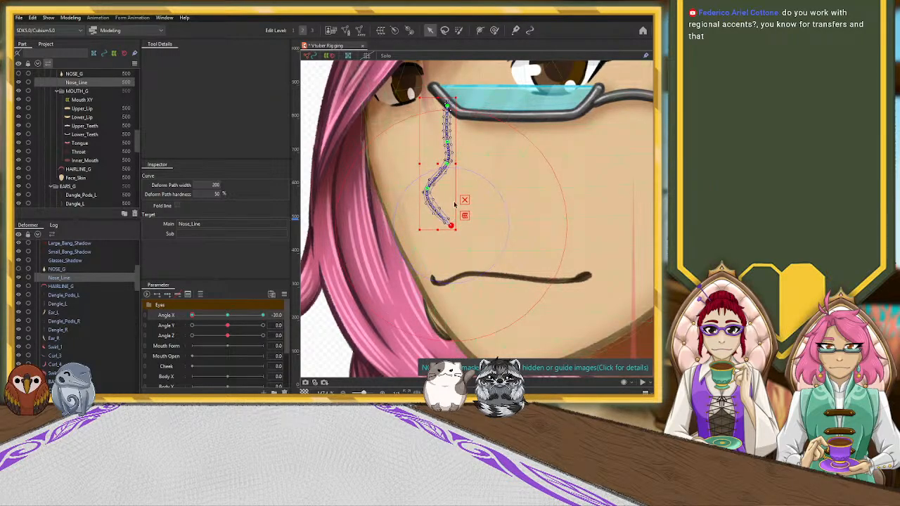
Step: Shape the upper part of Nose_Line into a curved bridge by moving its two top path points, and check it at Angle X -30
click(445, 104)
drag(446, 104, 438, 108)
drag(446, 141, 456, 132)
scroll(403, 157, down, 3)
scroll(403, 157, down, 2)
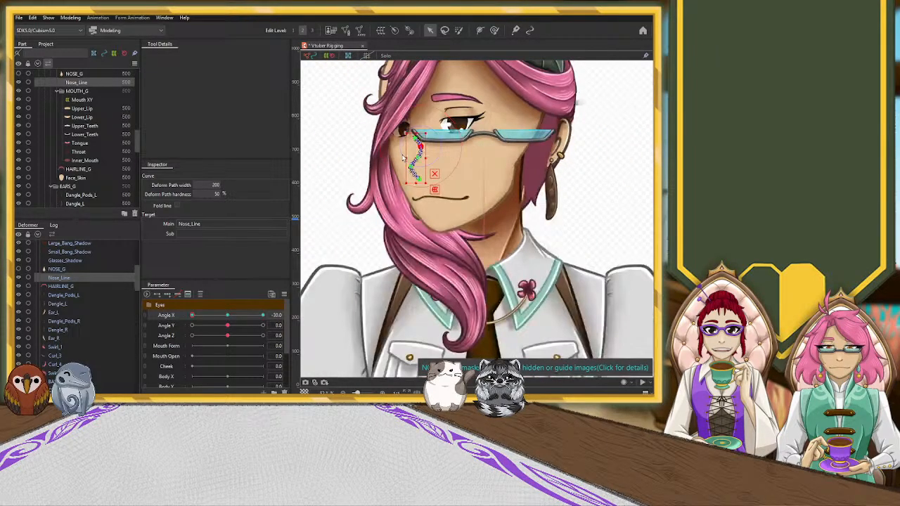
click(329, 154)
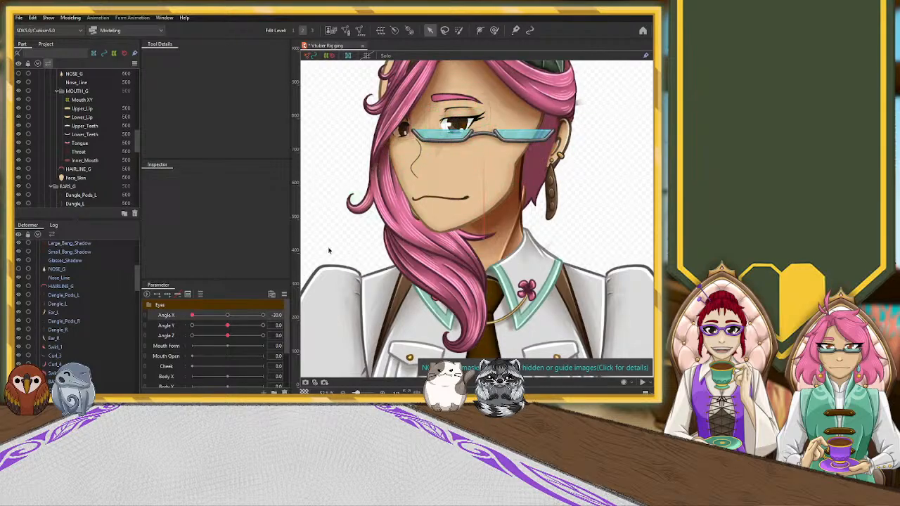
mouse_move(193, 316)
mouse_down()
mouse_move(253, 316)
mouse_move(192, 316)
mouse_up()
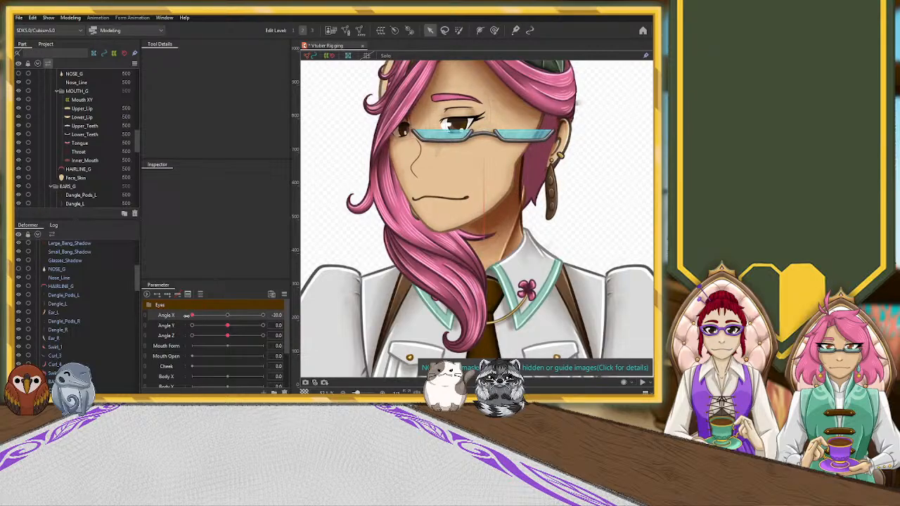
scroll(363, 195, up, 3)
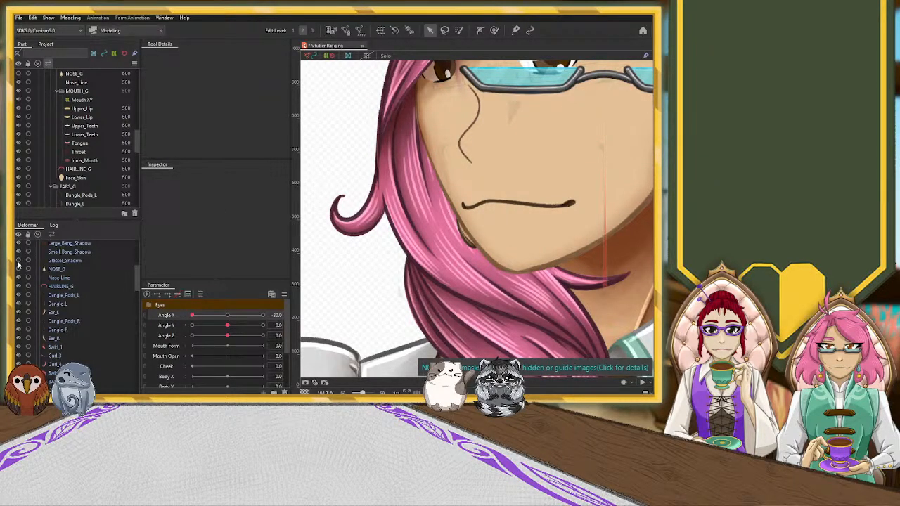
scroll(19, 267, up, 2)
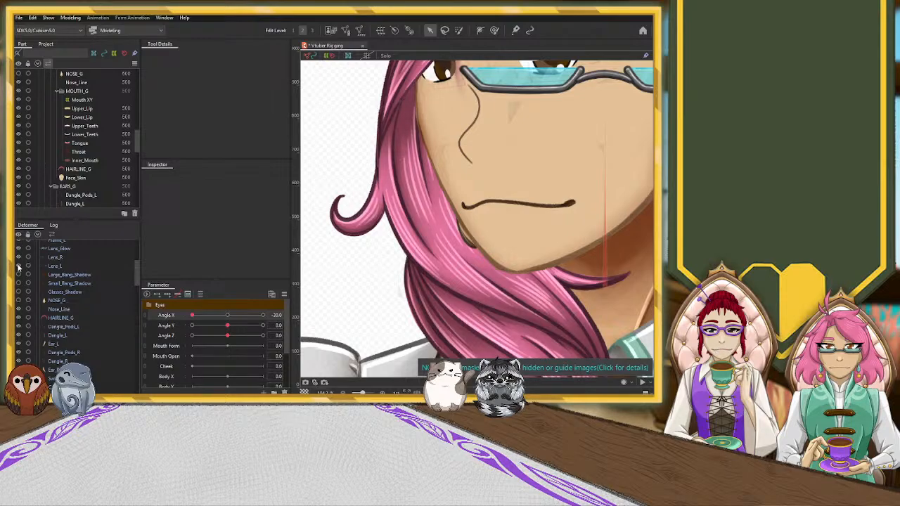
click(19, 265)
click(19, 257)
click(18, 249)
Step: Turn on visibility for all parts of the model and hide the Guide Image folder
click(19, 238)
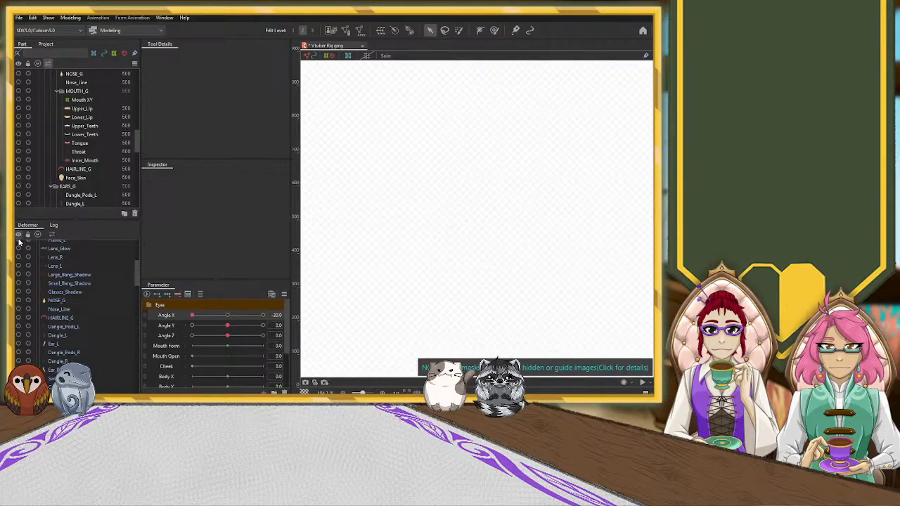
click(19, 241)
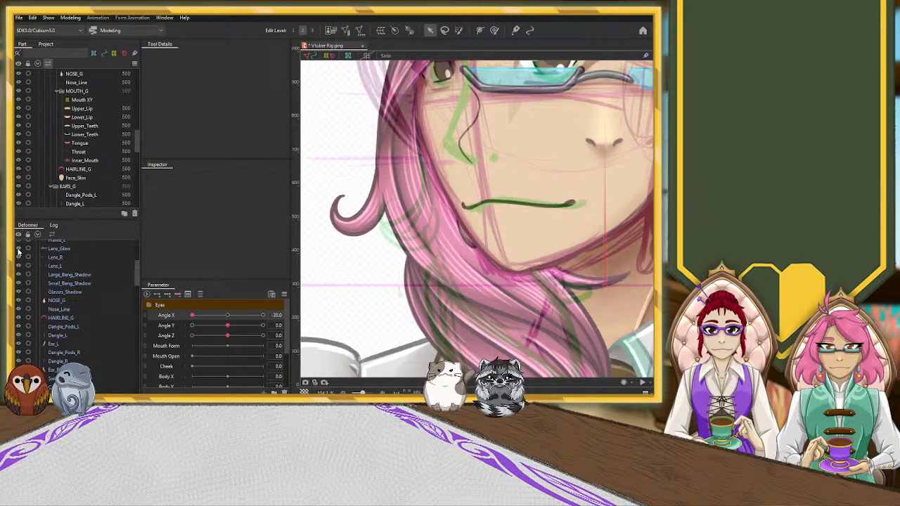
scroll(38, 92, up, 5)
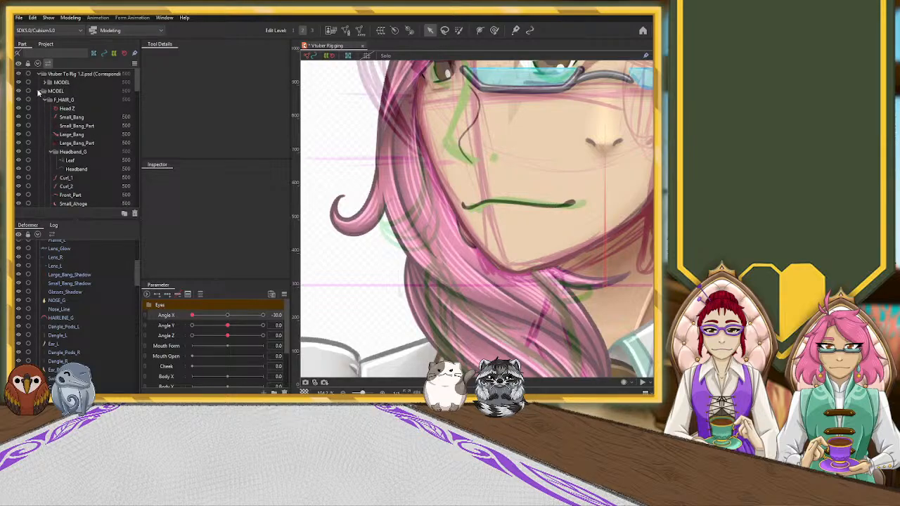
click(40, 91)
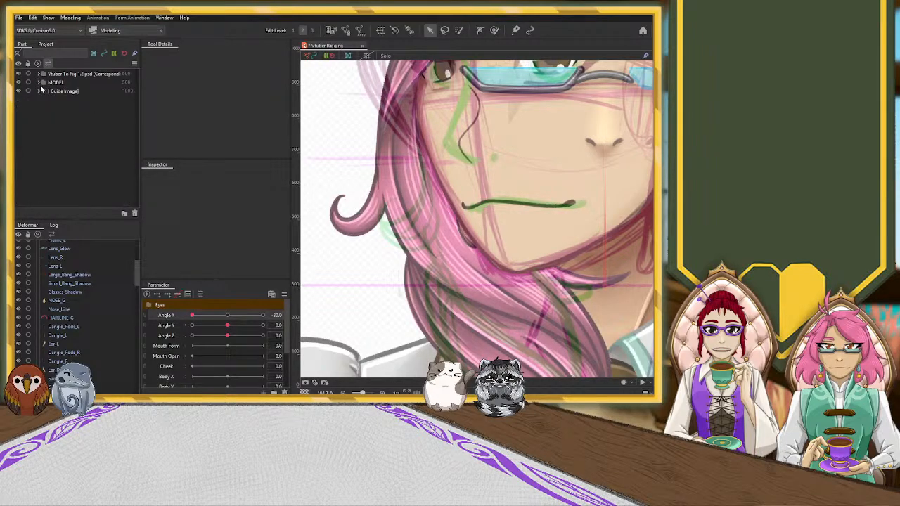
click(19, 91)
click(38, 81)
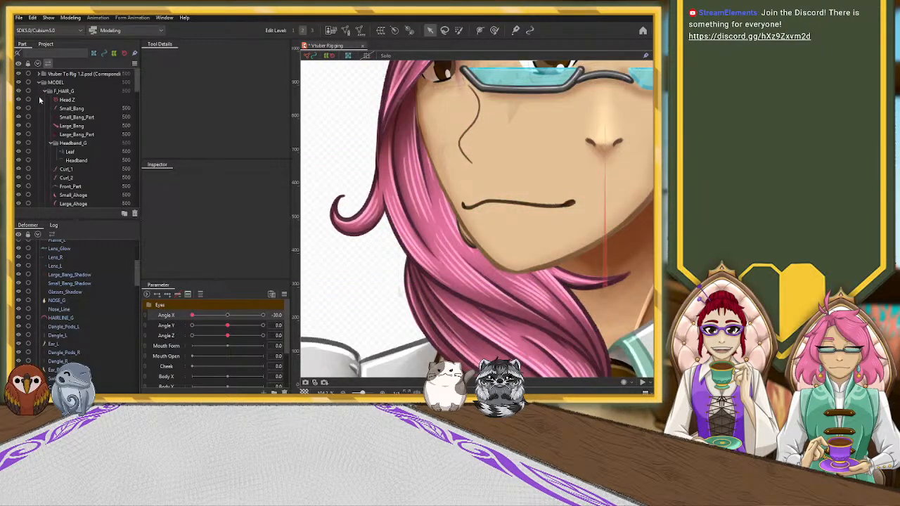
Step: Hide the glasses parts: Bridge, Frame_R, Frame_L, Lens_Glow, Lens_R and Lens_L
scroll(22, 256, up, 3)
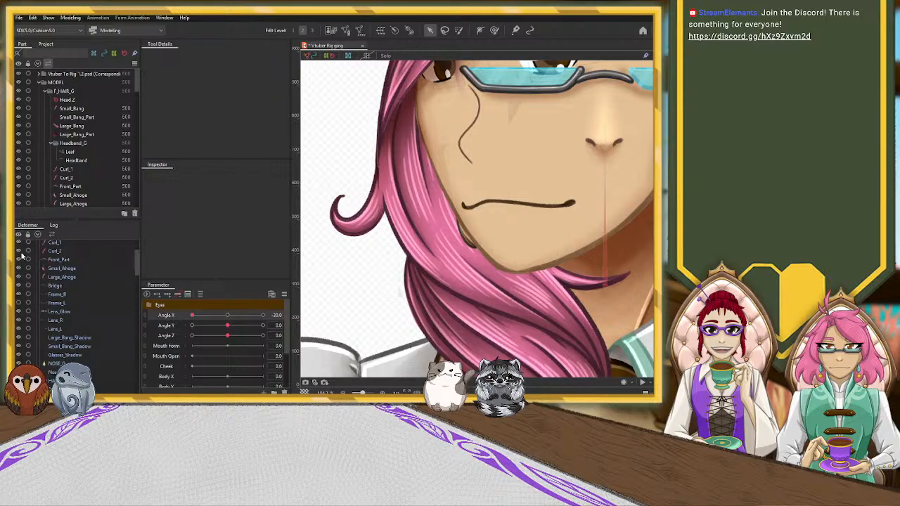
click(19, 294)
click(19, 302)
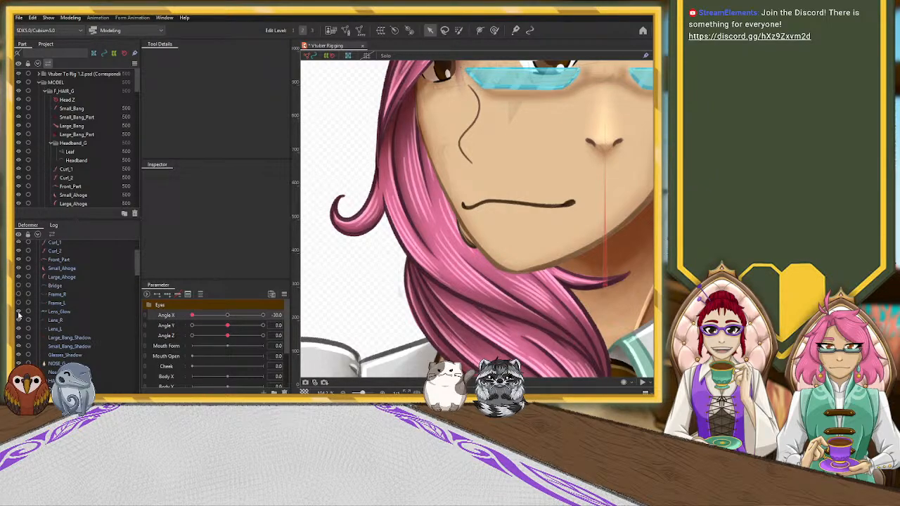
click(19, 311)
click(19, 320)
click(19, 328)
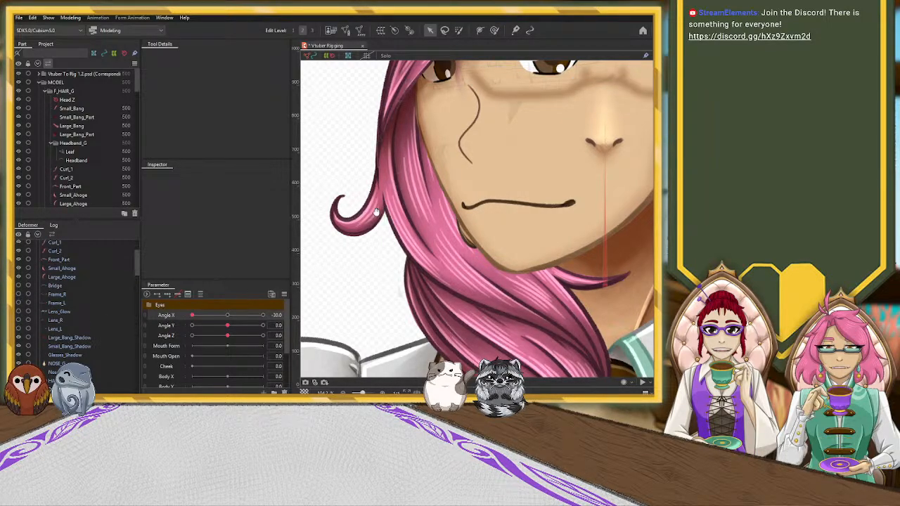
Step: Hide Large_Bang_Shadow, Small_Bang_Shadow and Glasses_Shadow
scroll(343, 263, down, 5)
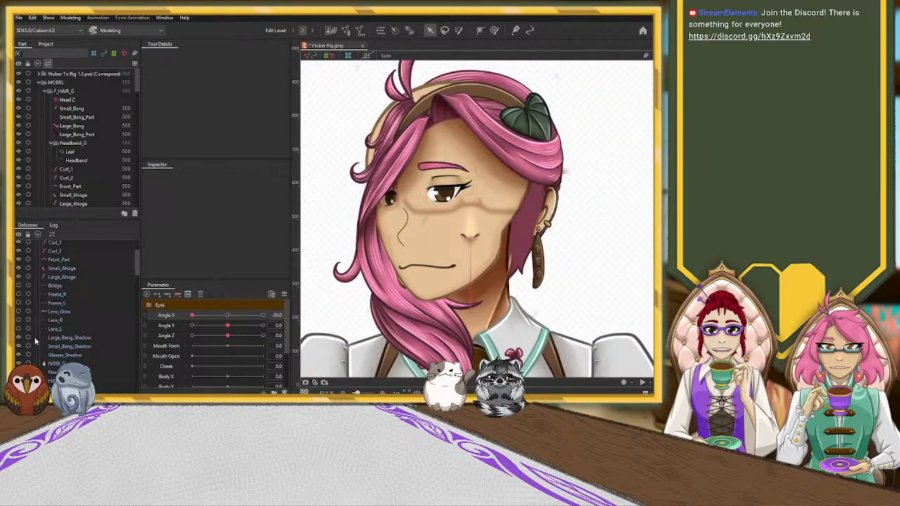
scroll(35, 340, down, 1)
click(18, 307)
click(18, 316)
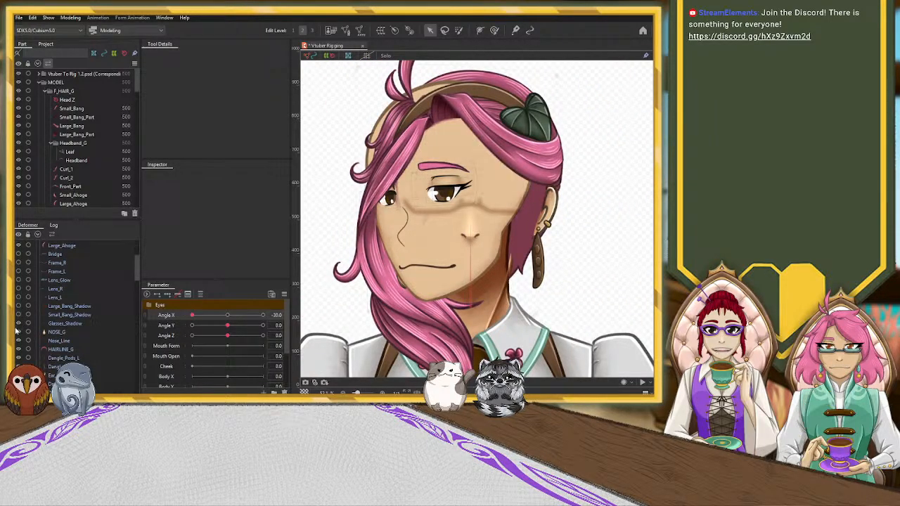
click(18, 324)
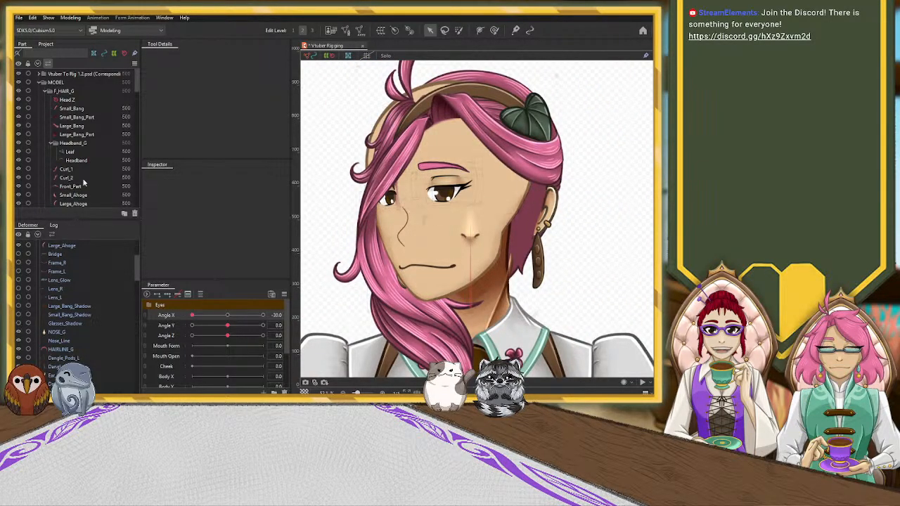
Step: Hide the front hair group F_HAIR_G and the HAIRLINE_G part to leave the face uncovered
click(50, 144)
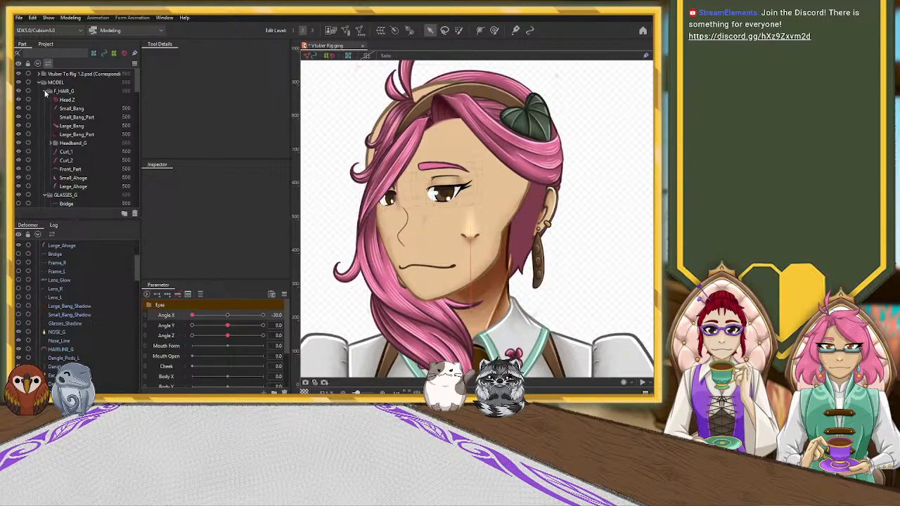
click(45, 91)
click(18, 91)
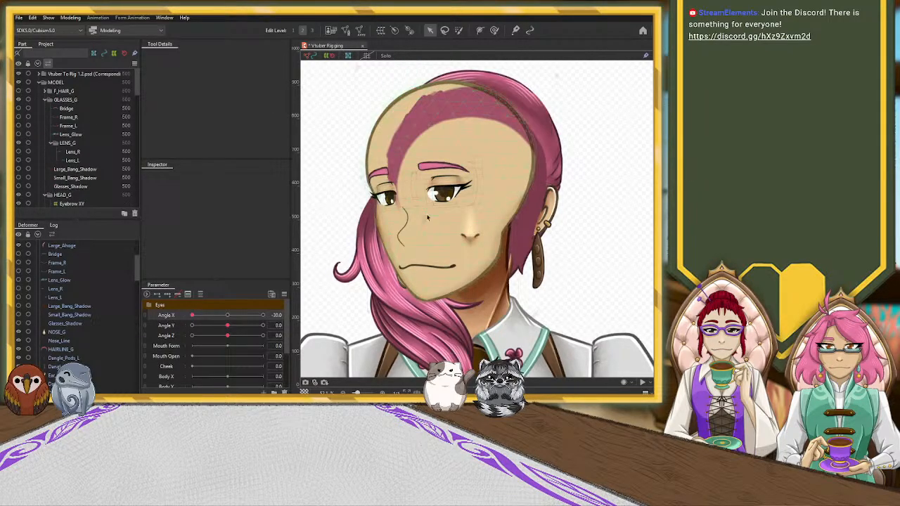
scroll(430, 267, up, 2)
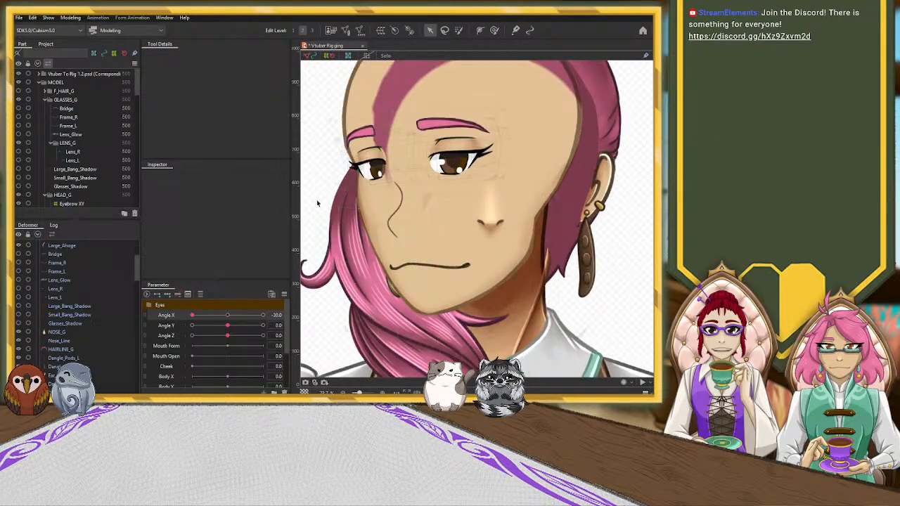
scroll(42, 113, down, 8)
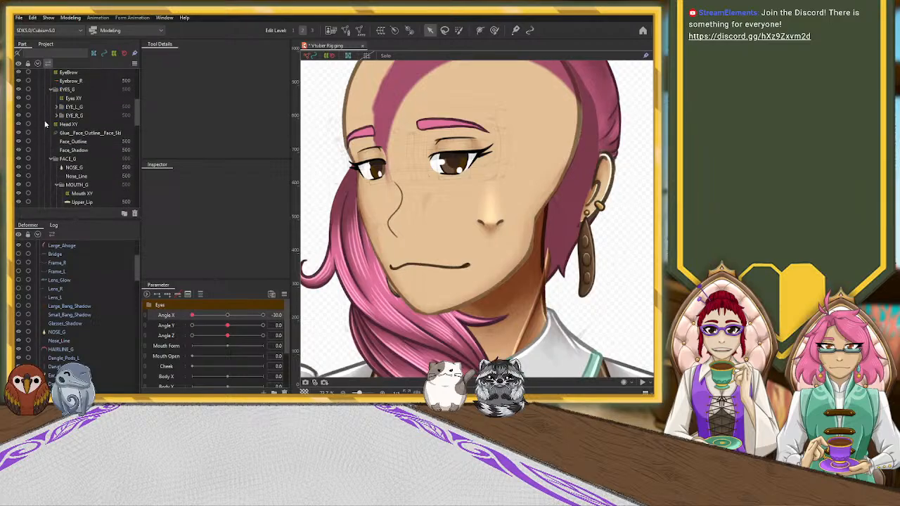
scroll(45, 124, down, 5)
click(30, 136)
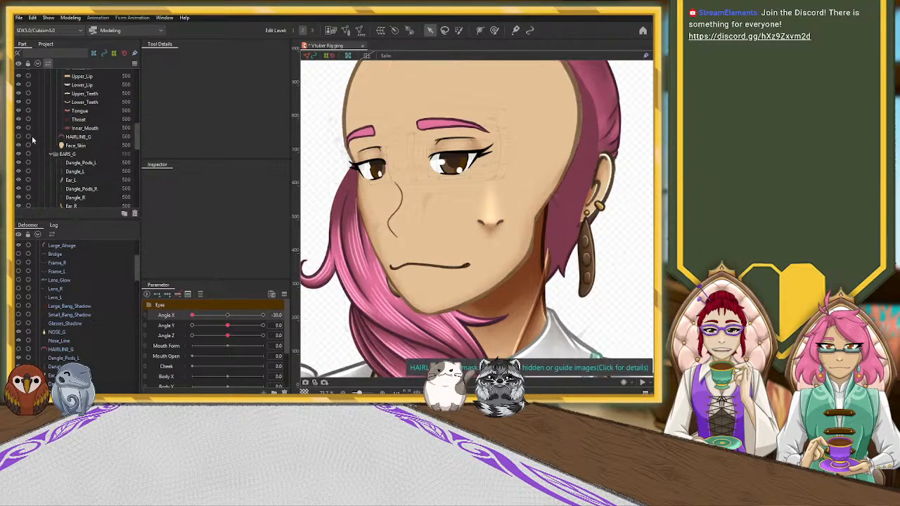
Step: Extend the top of Nose_Line up beside the far eye's upper lid and pull the nose tip outward toward the far cheek
click(402, 198)
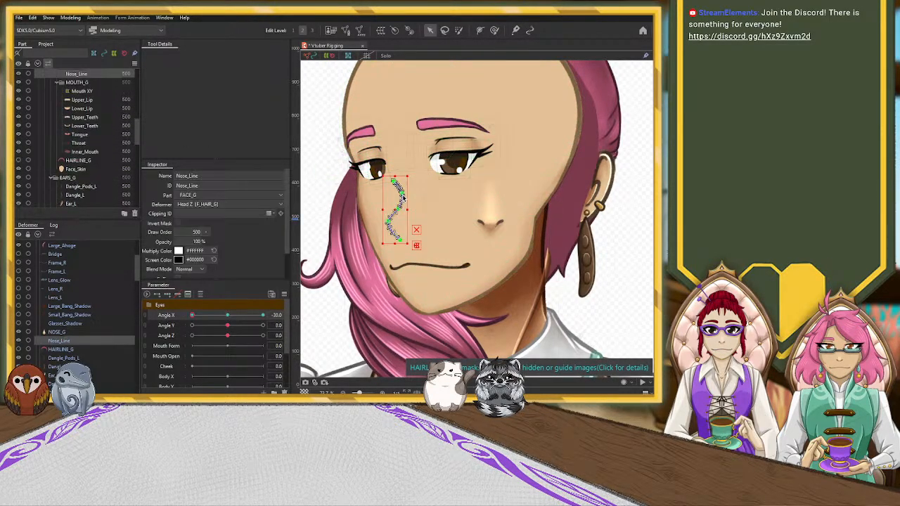
scroll(378, 175, up, 2)
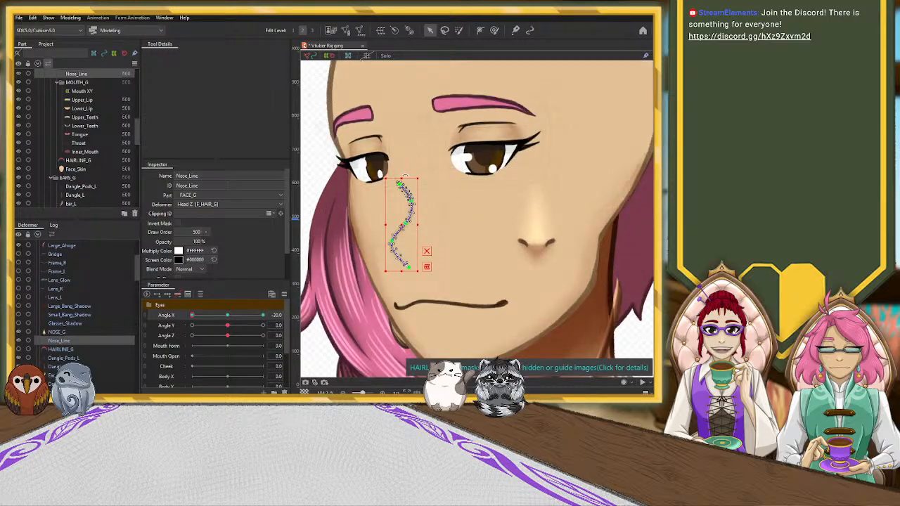
drag(404, 177, 389, 137)
click(406, 224)
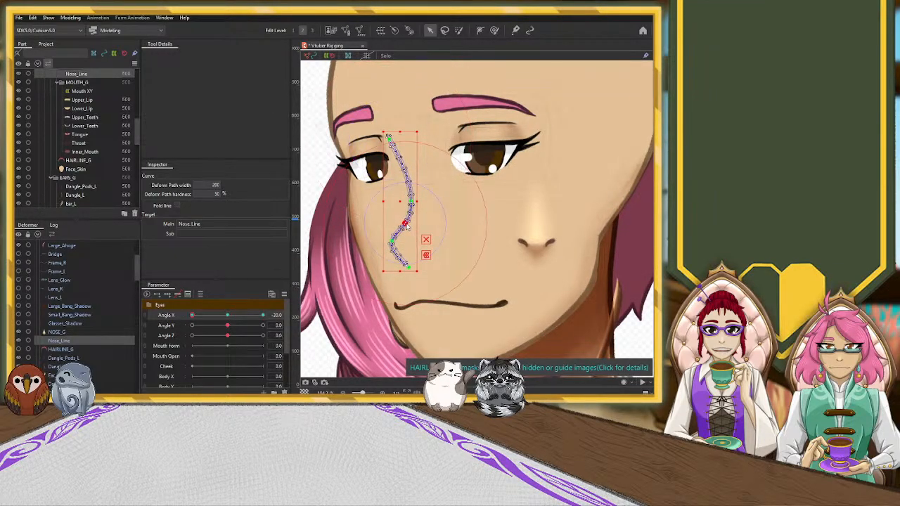
drag(406, 225, 385, 244)
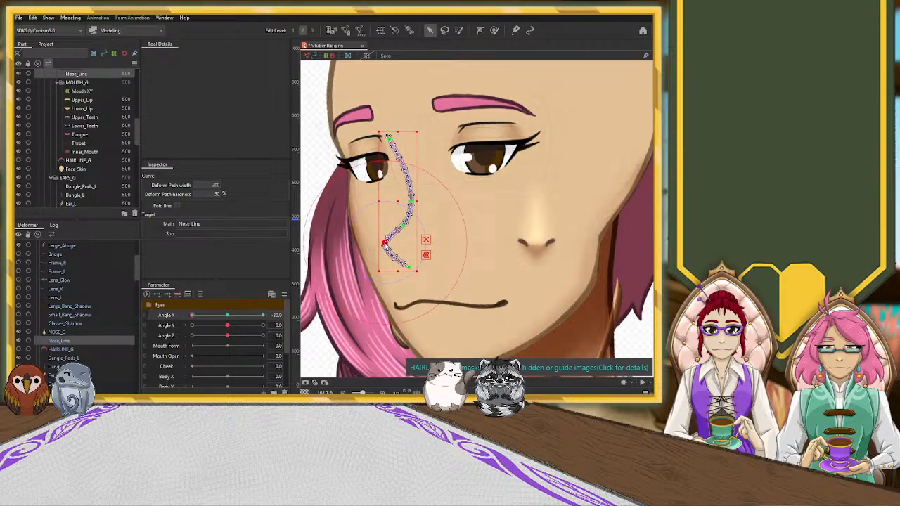
Step: Smooth Nose_Line's bridge curve by adjusting its upper and middle path points, and review the whole head at Angle X -30
drag(411, 201, 410, 183)
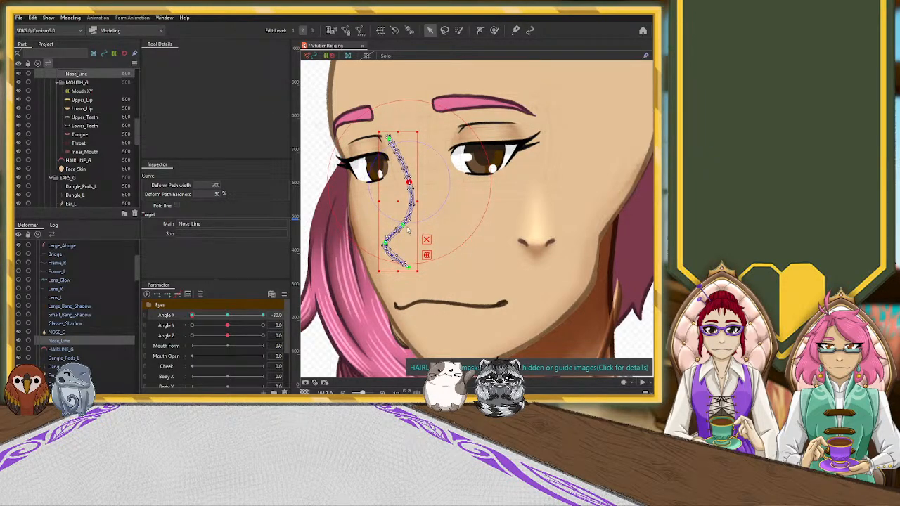
drag(408, 227, 399, 232)
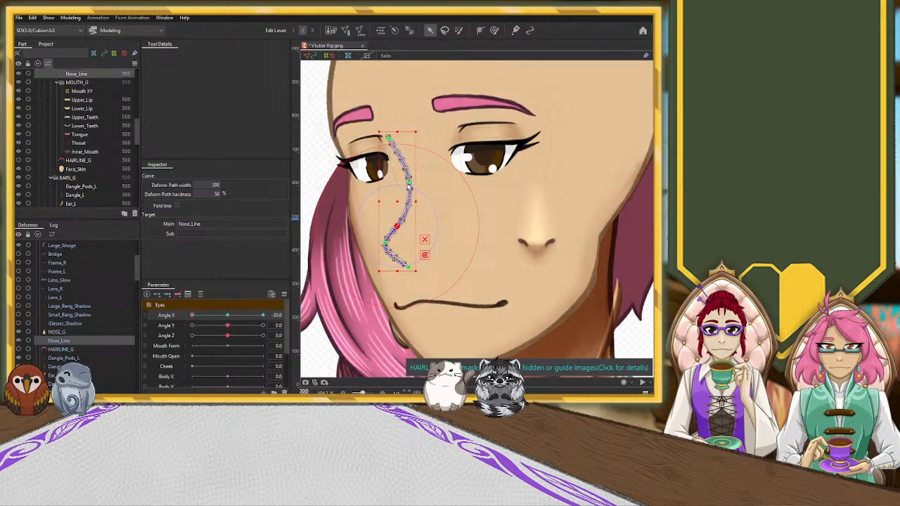
drag(409, 183, 406, 181)
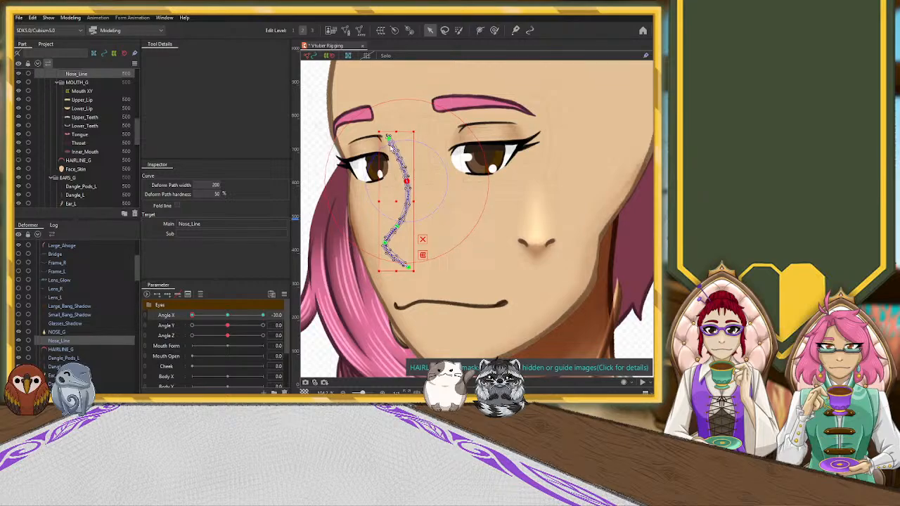
drag(390, 140, 385, 138)
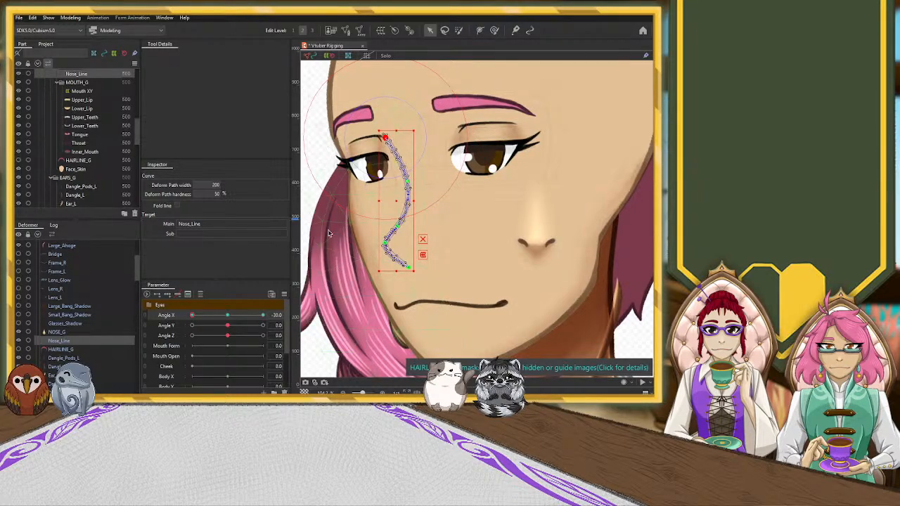
click(309, 132)
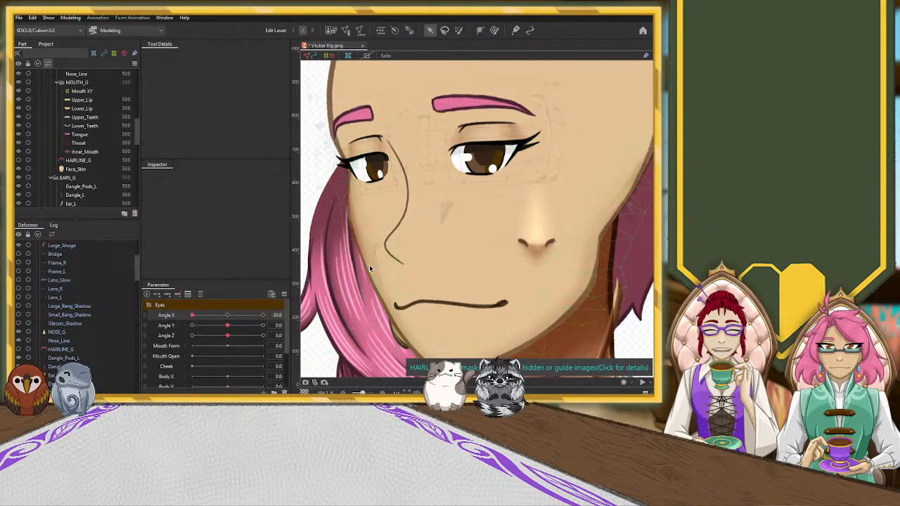
scroll(369, 265, down, 3)
mouse_move(192, 315)
mouse_down()
mouse_move(273, 323)
mouse_move(188, 324)
mouse_up()
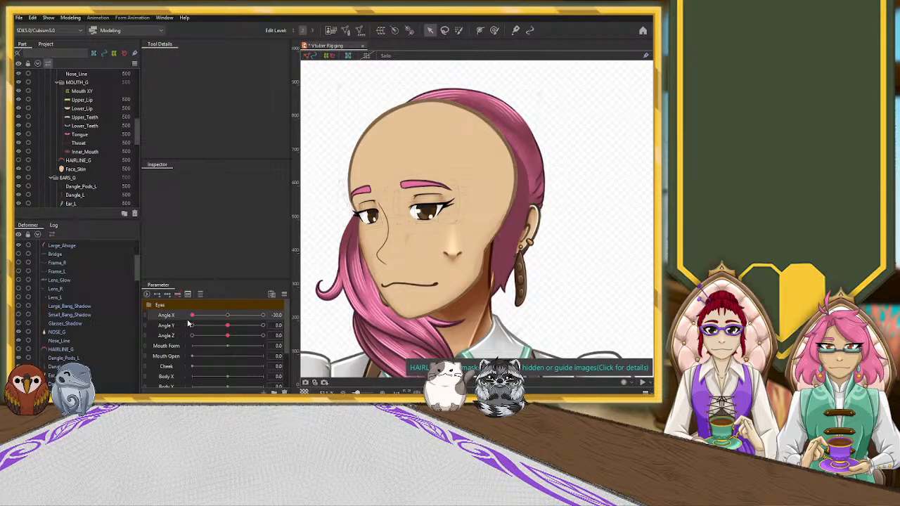
Step: Nudge Nose_Line's lower bridge point slightly inward and preview the nose while sweeping Angle X back to -30
click(386, 244)
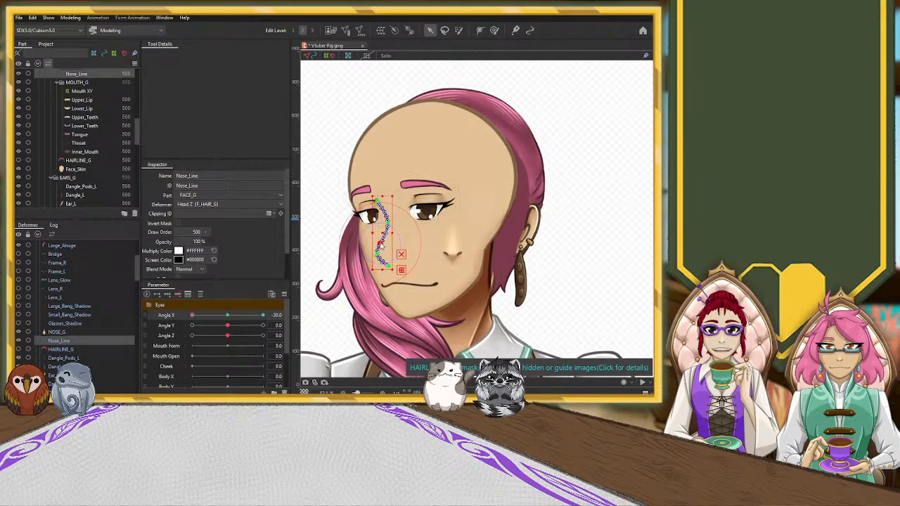
drag(379, 244, 381, 246)
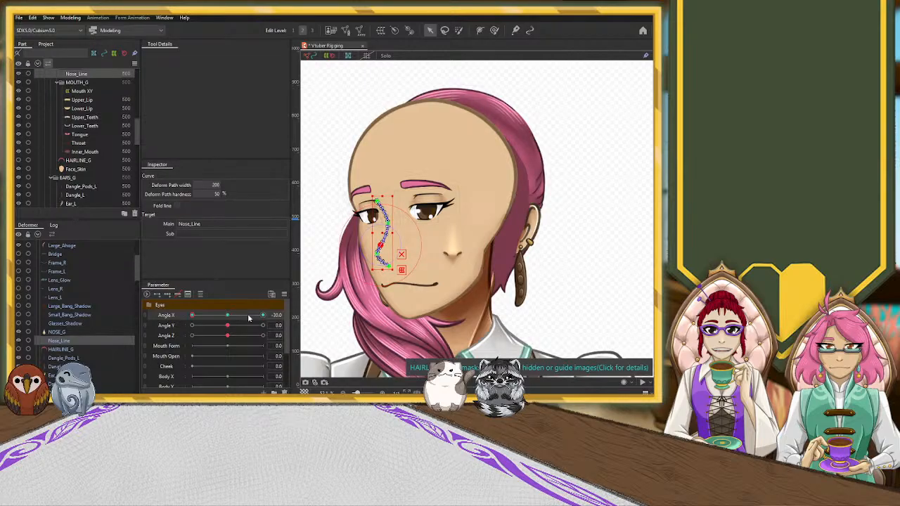
mouse_move(196, 318)
mouse_down()
mouse_move(220, 316)
mouse_move(185, 320)
mouse_up()
click(328, 216)
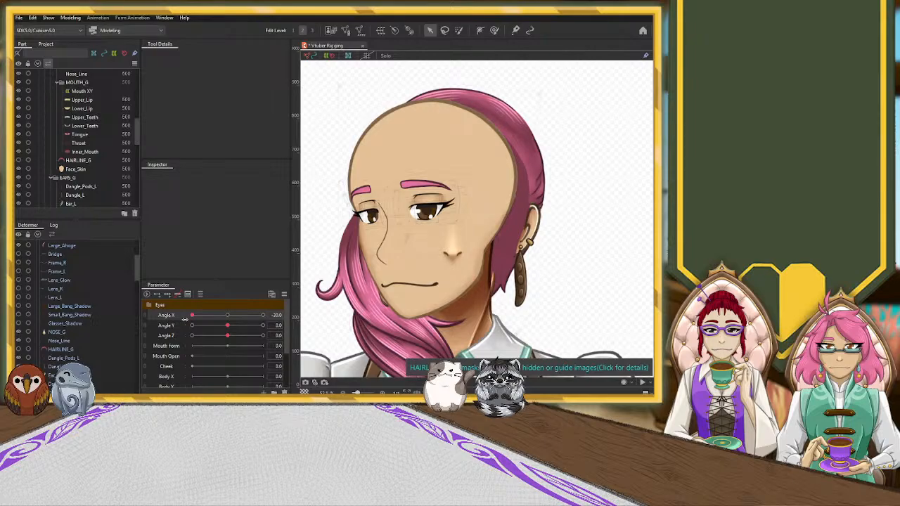
Step: Shorten Nose_Line at Angle X -30 by pulling its top path point down below the far eye and adjusting the adjacent bridge point
click(386, 237)
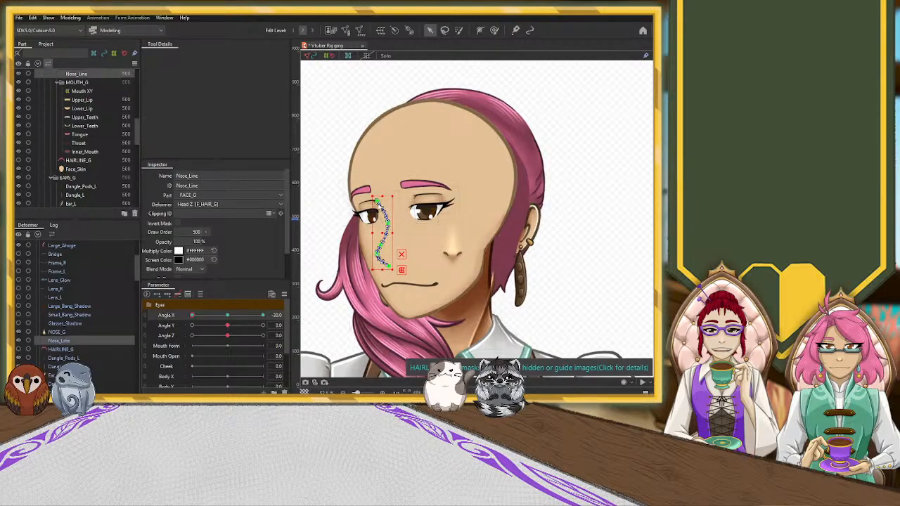
drag(378, 202, 385, 225)
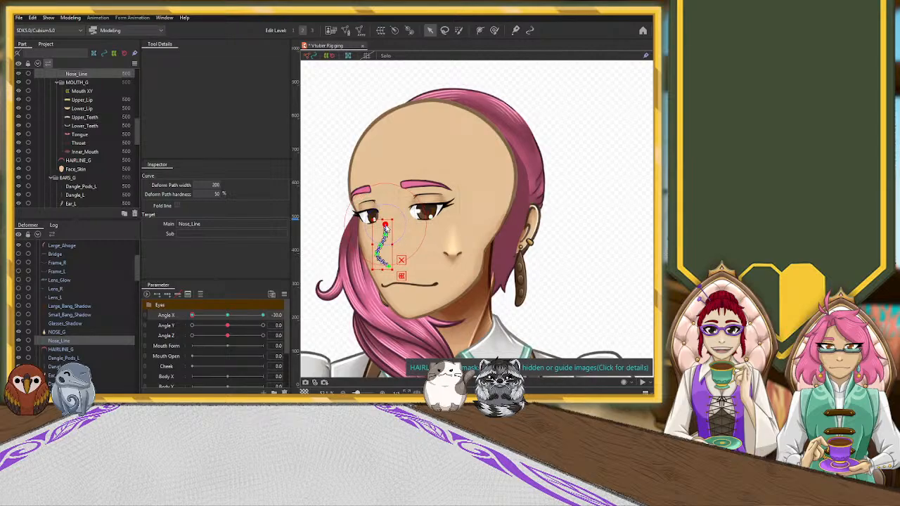
click(386, 236)
Step: Smooth Nose_Line's middle bend, push the nose tip slightly outward, and preview the head turn on Angle X
scroll(383, 246, up, 5)
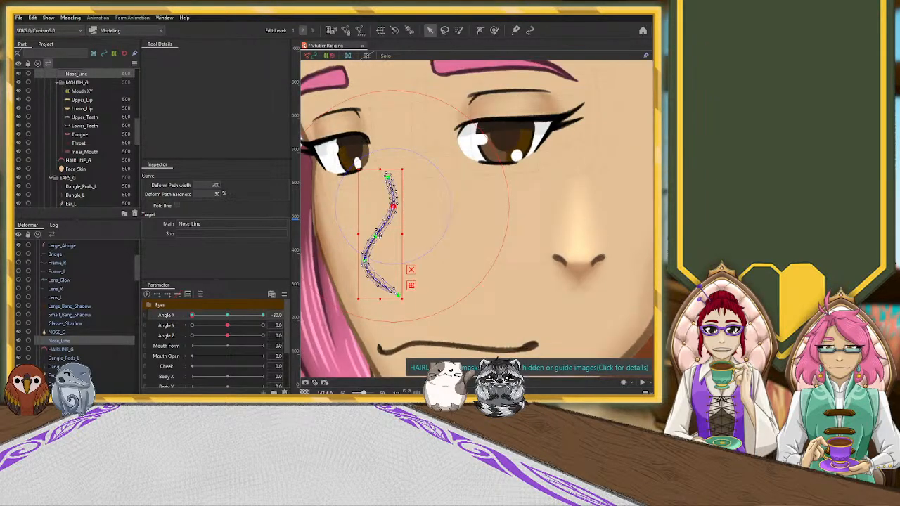
scroll(373, 237, up, 2)
drag(376, 234, 384, 245)
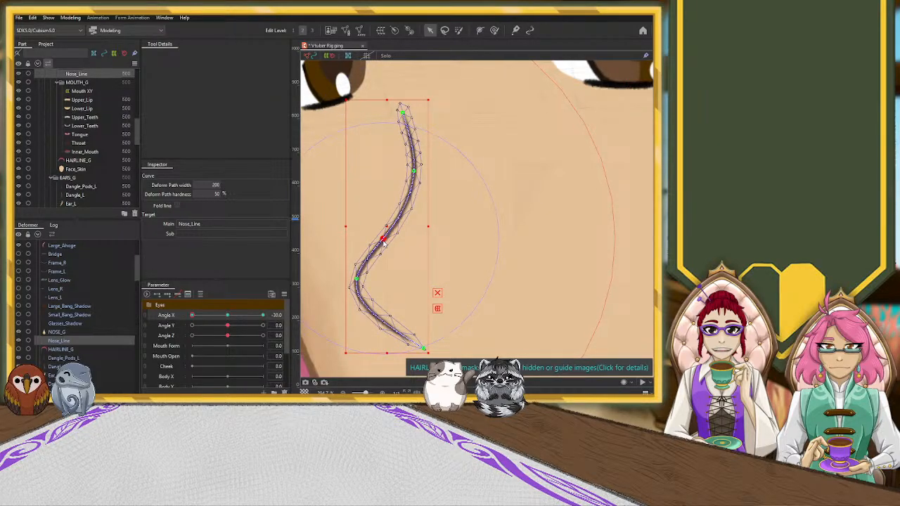
drag(358, 279, 354, 280)
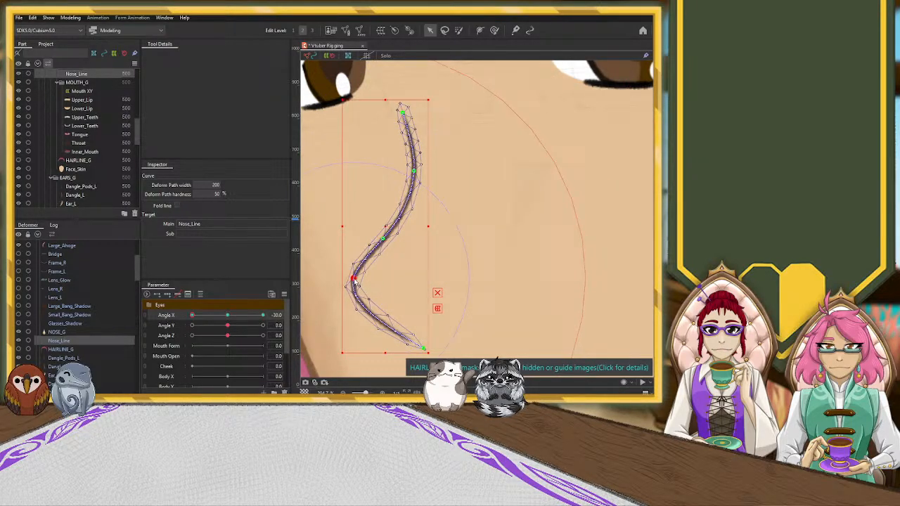
scroll(356, 283, down, 5)
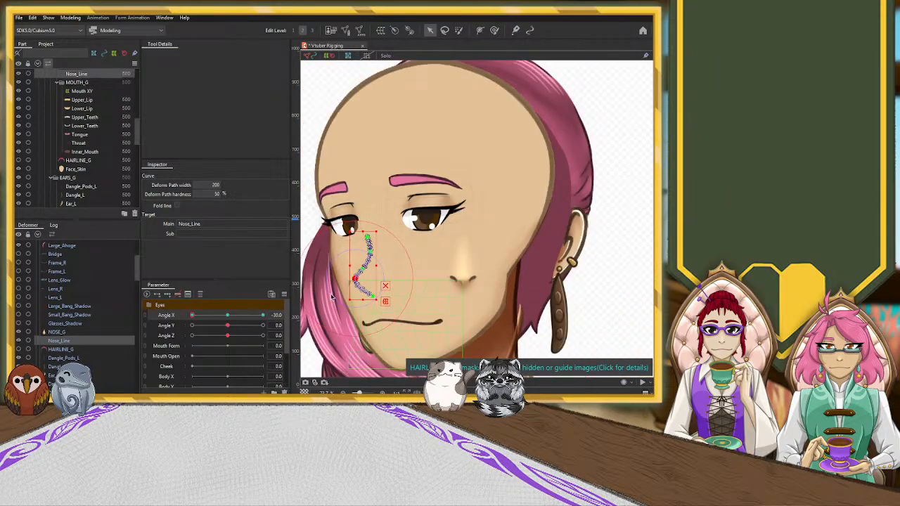
scroll(588, 170, down, 3)
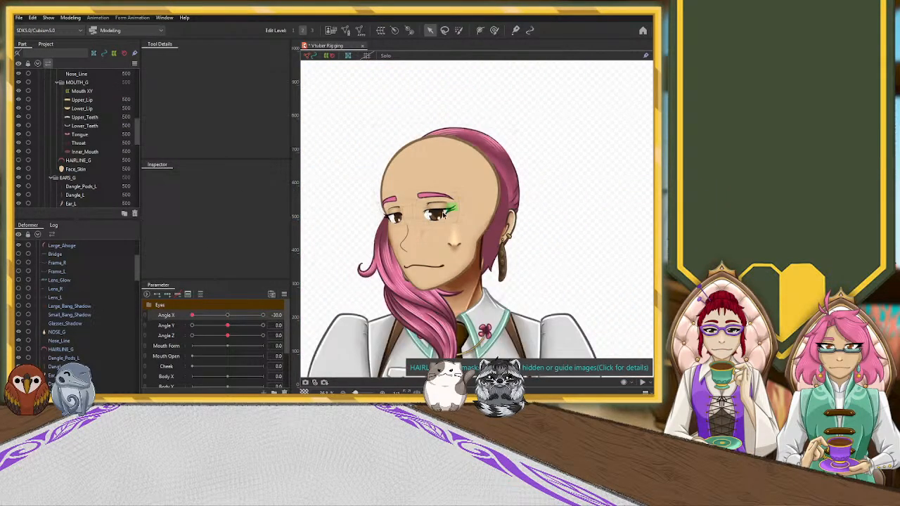
mouse_move(194, 322)
mouse_down()
mouse_move(230, 322)
mouse_move(191, 322)
mouse_up()
click(401, 243)
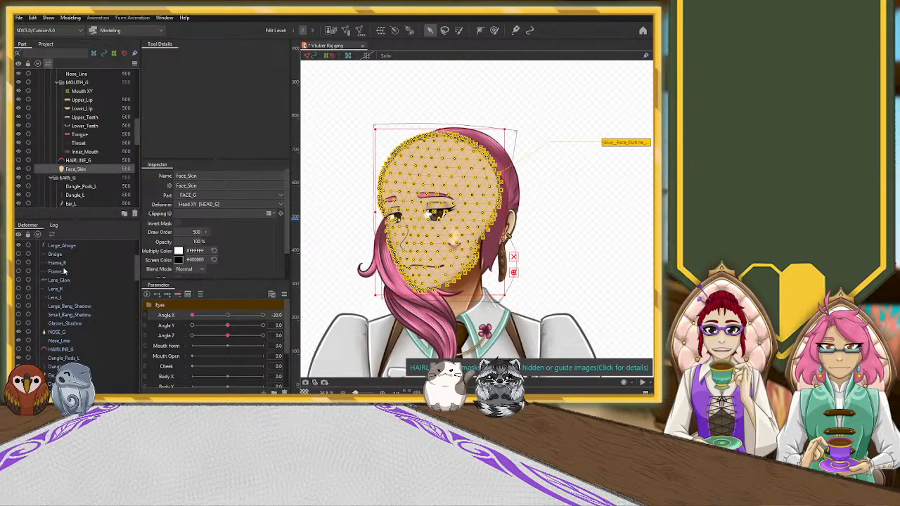
scroll(85, 347, down, 5)
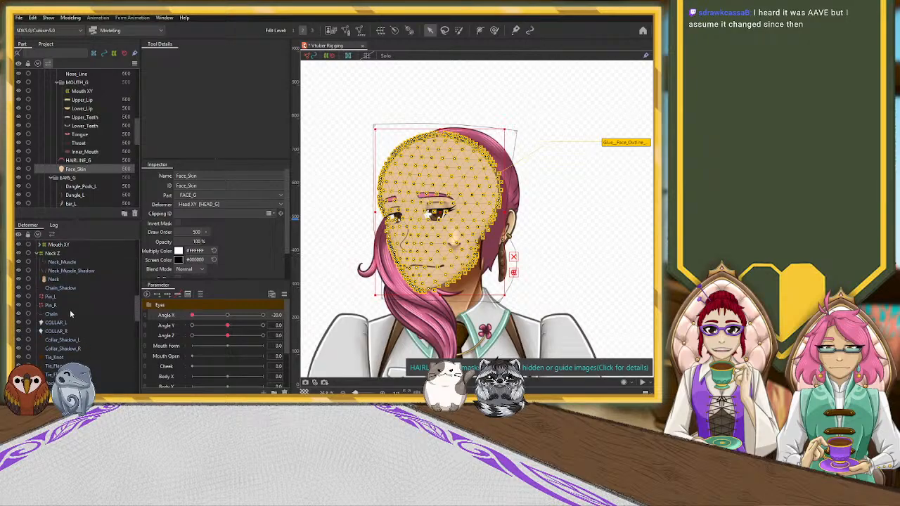
scroll(64, 305, up, 3)
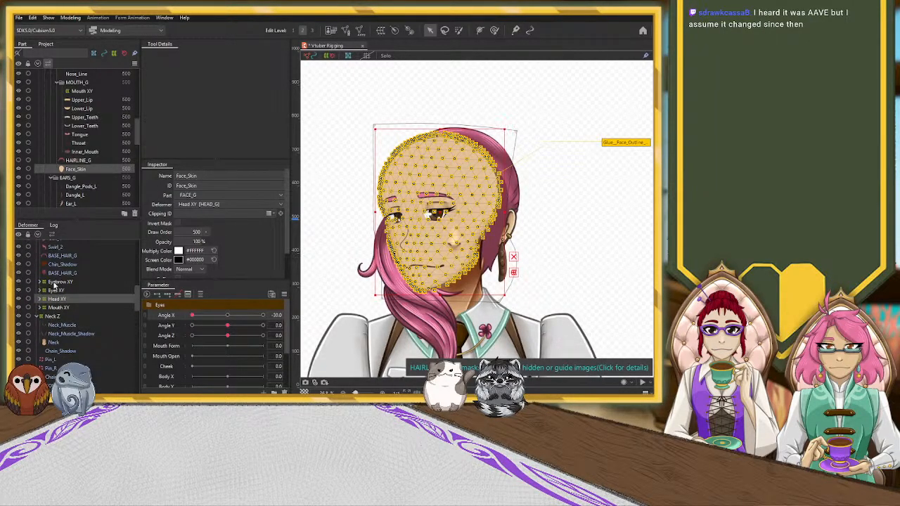
scroll(55, 285, up, 3)
click(356, 261)
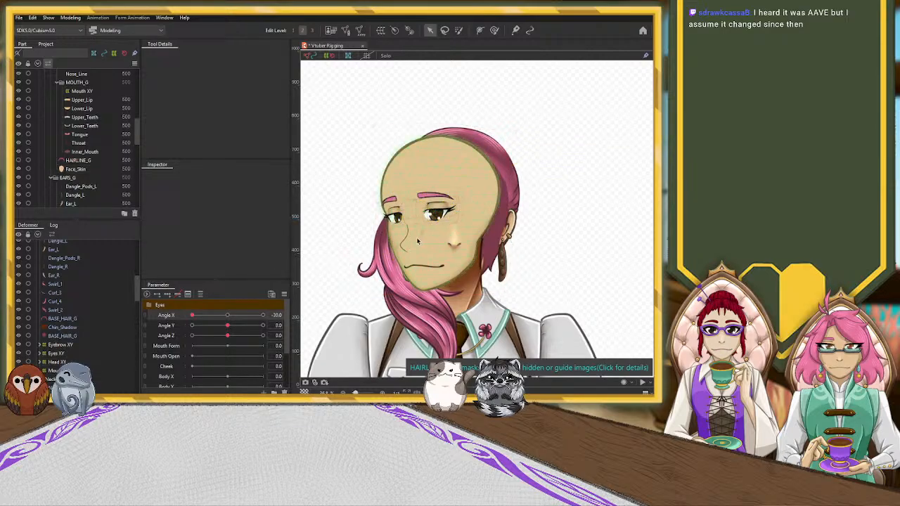
Step: Sweep Angle X through its range to check how Nose_Line moves, and return the parameter to 0
click(401, 242)
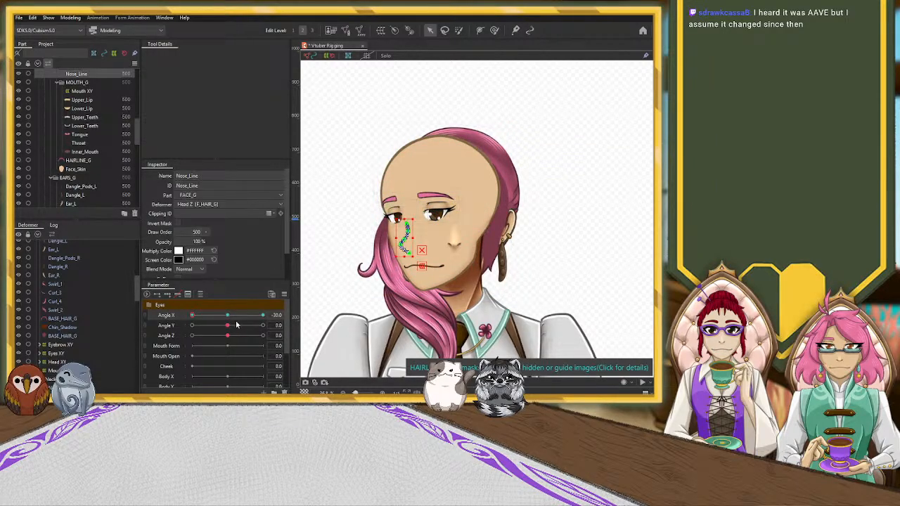
click(174, 317)
drag(263, 315, 164, 323)
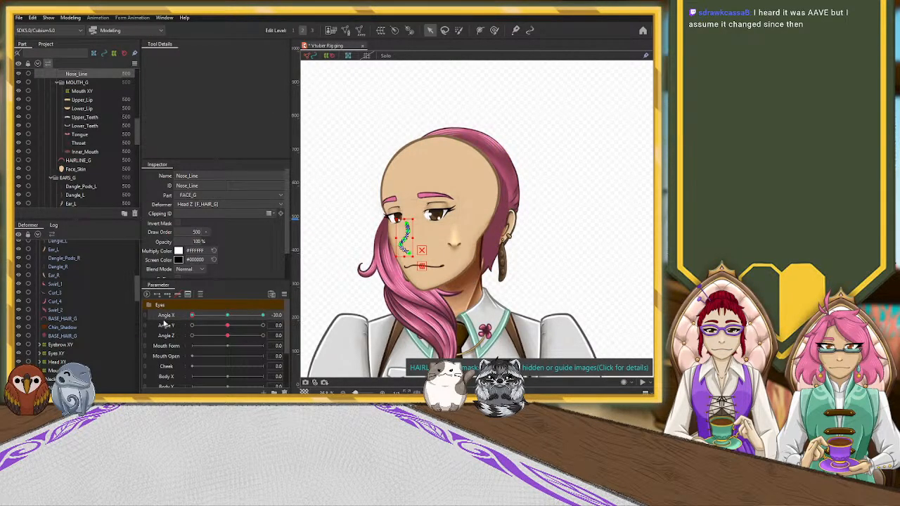
click(227, 316)
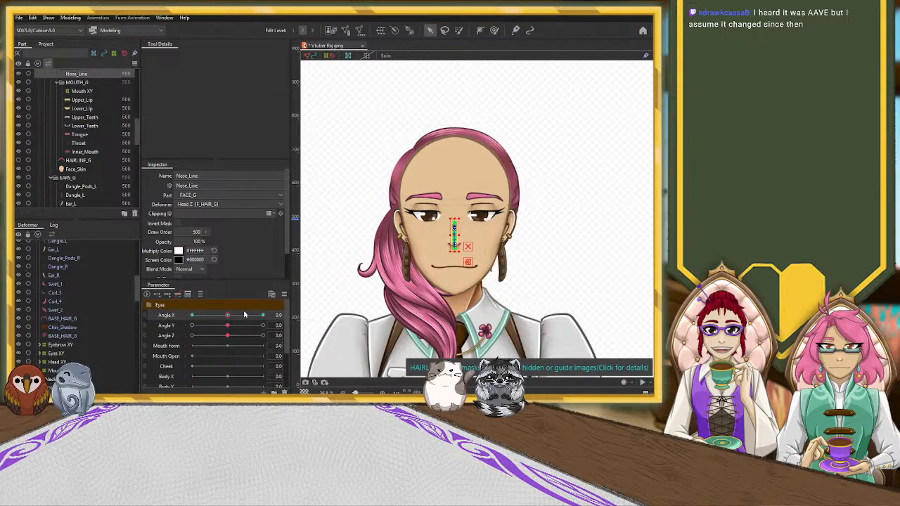
click(540, 228)
Step: At Angle X -30, move the NOSE_G shading onto the nose profile beside the far eye and stretch its lower edge slightly down
scroll(455, 265, up, 4)
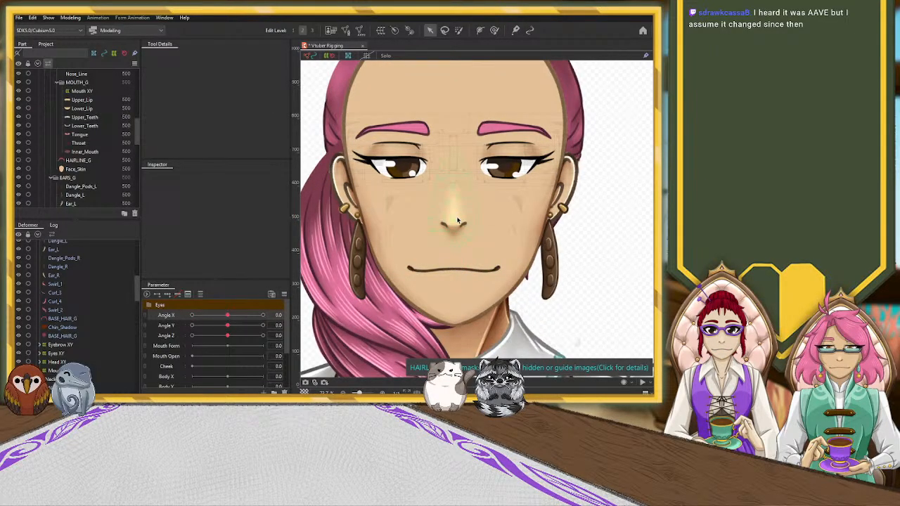
click(457, 220)
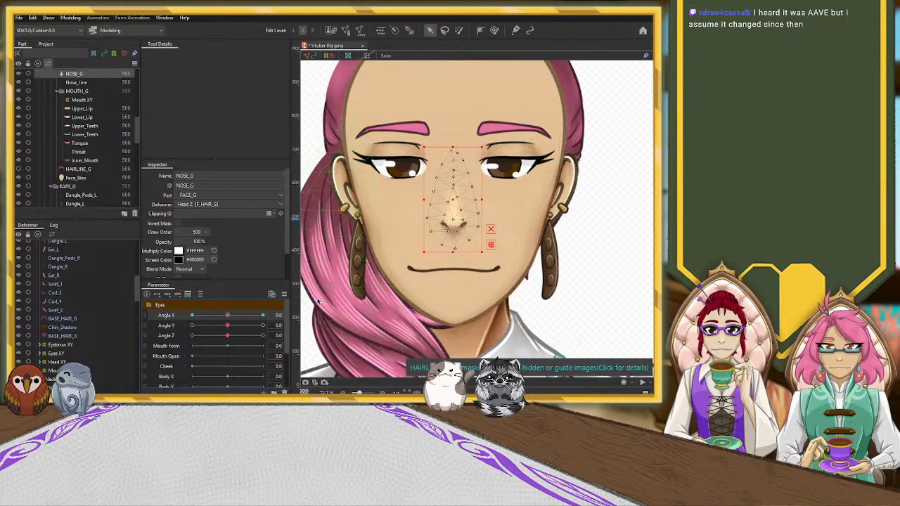
drag(225, 318, 191, 316)
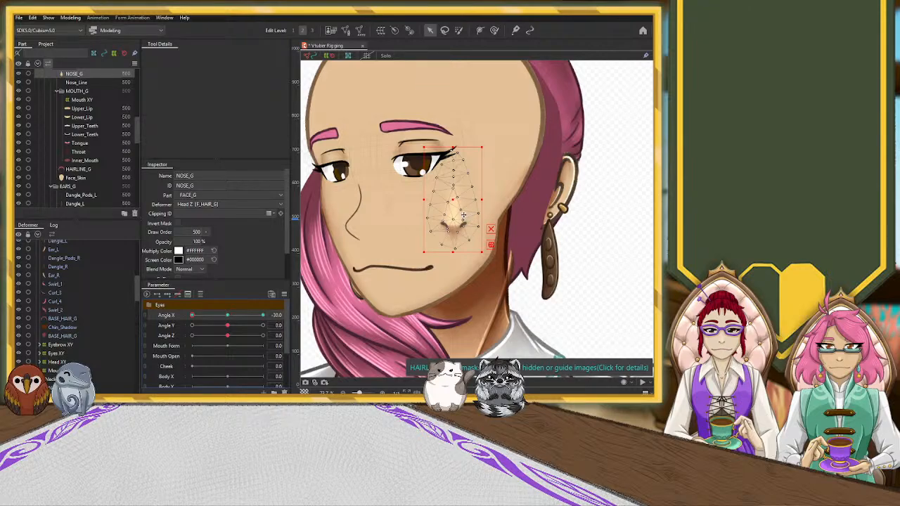
drag(455, 201, 360, 204)
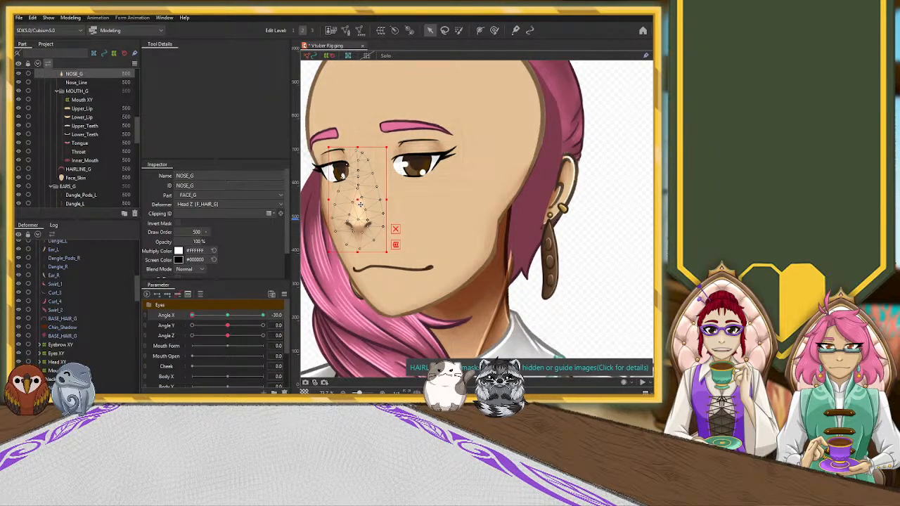
drag(357, 254, 357, 263)
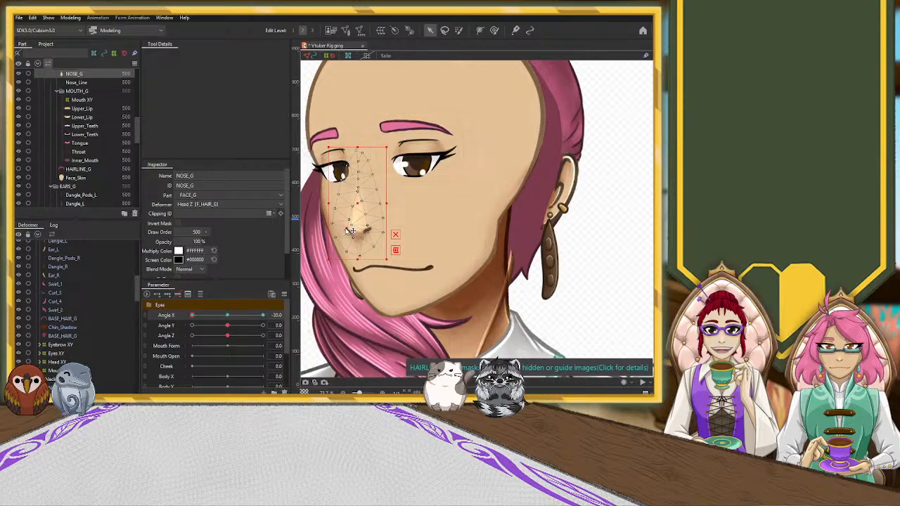
Step: Narrow NOSE_G at Angle X -30 by squeezing its bounding box inward from both sides
click(435, 218)
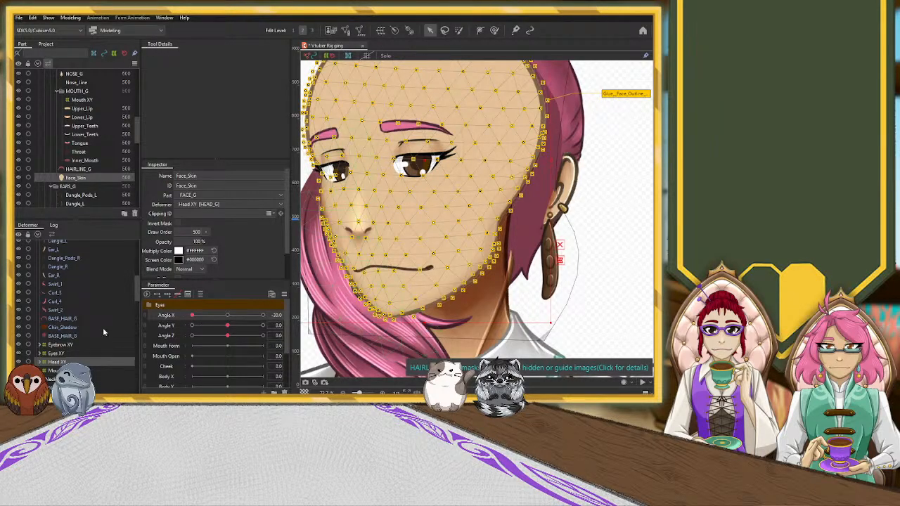
click(359, 230)
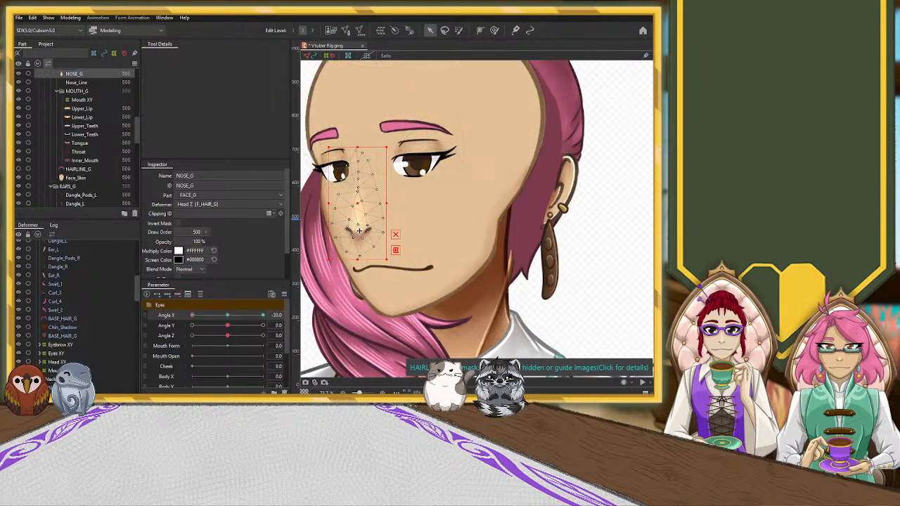
drag(386, 204, 376, 204)
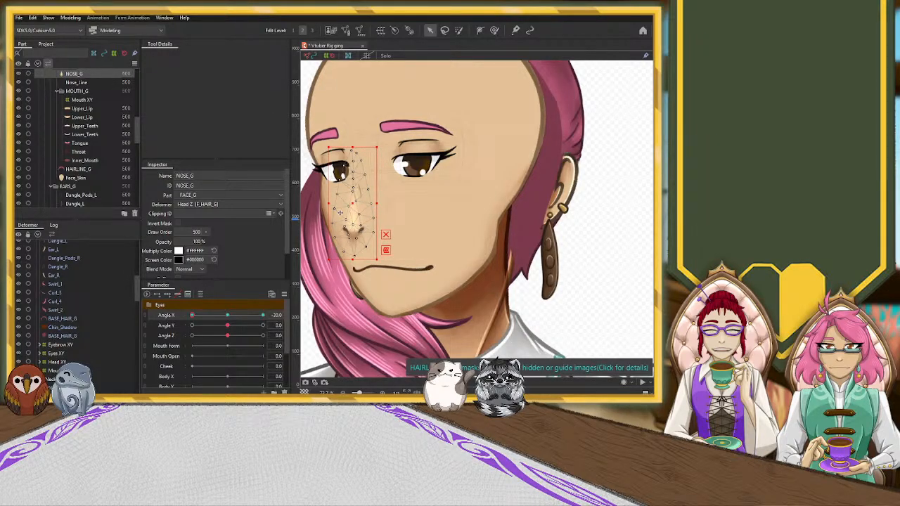
drag(328, 204, 335, 204)
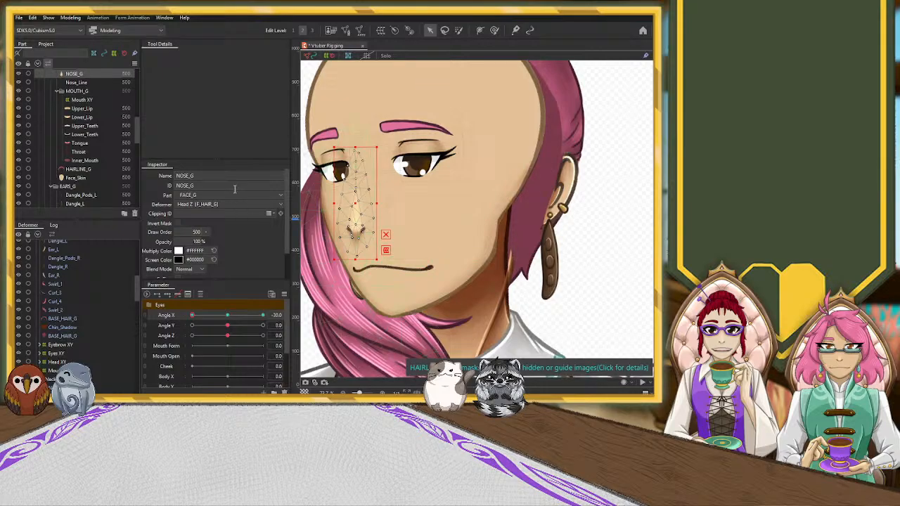
Step: Set NOSE_G's opacity to 0% at Angle X -30 and preview the nose transition across the head turn
drag(198, 241, 66, 253)
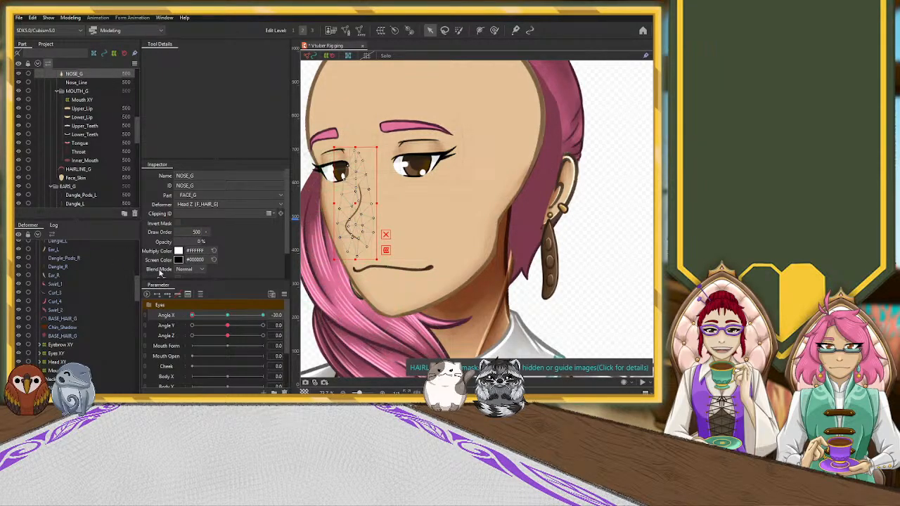
mouse_move(192, 316)
mouse_down()
mouse_move(230, 318)
mouse_move(187, 321)
mouse_up()
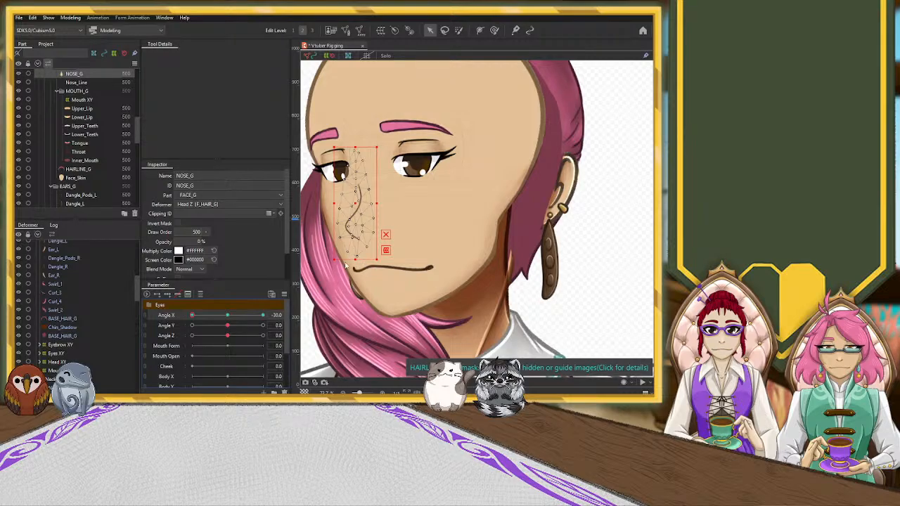
scroll(453, 211, down, 5)
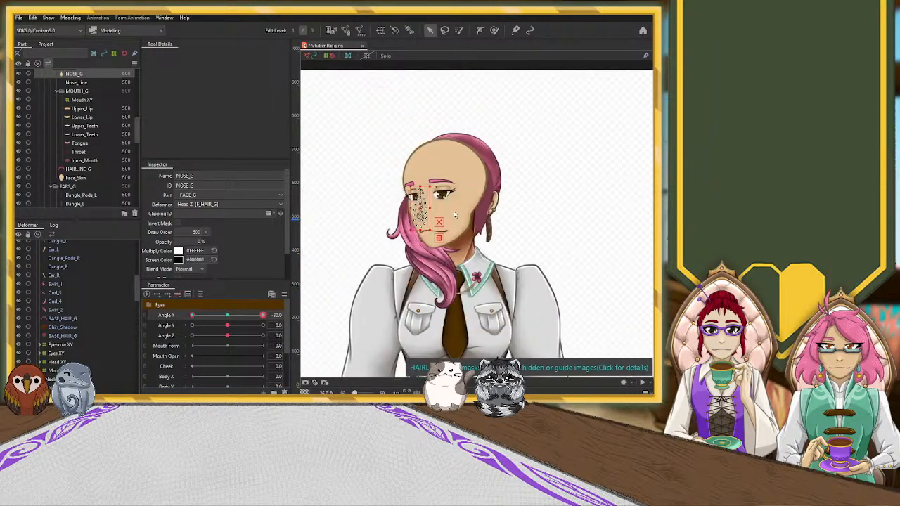
click(575, 185)
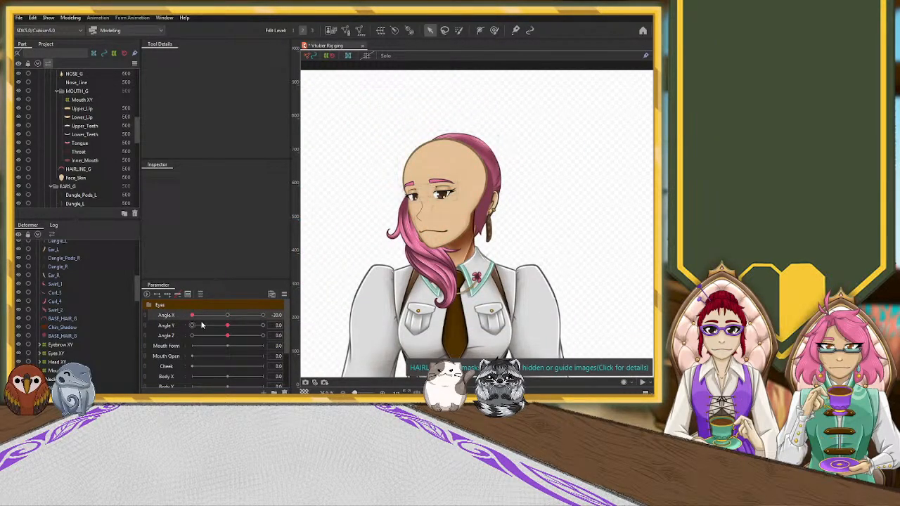
drag(191, 315, 178, 340)
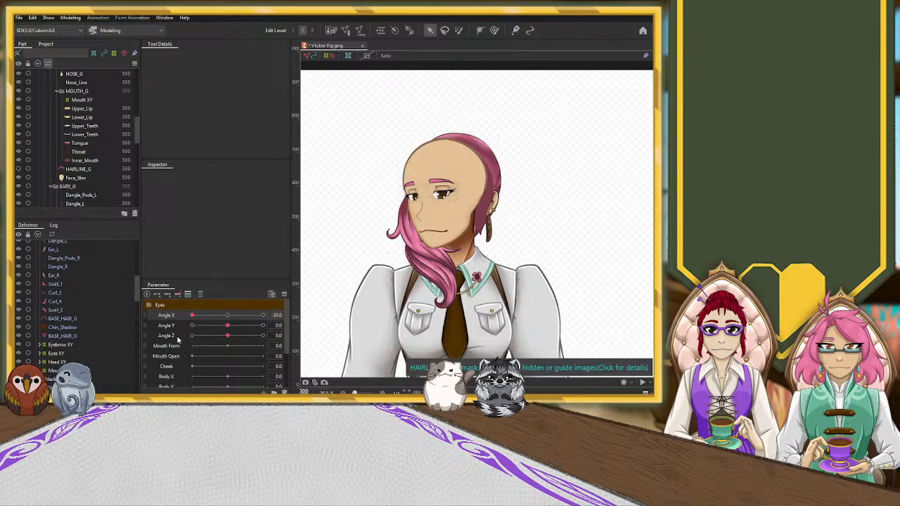
Step: Select NOSE_G and compare its placement and fade between Angle X -30 and 0
scroll(82, 308, up, 5)
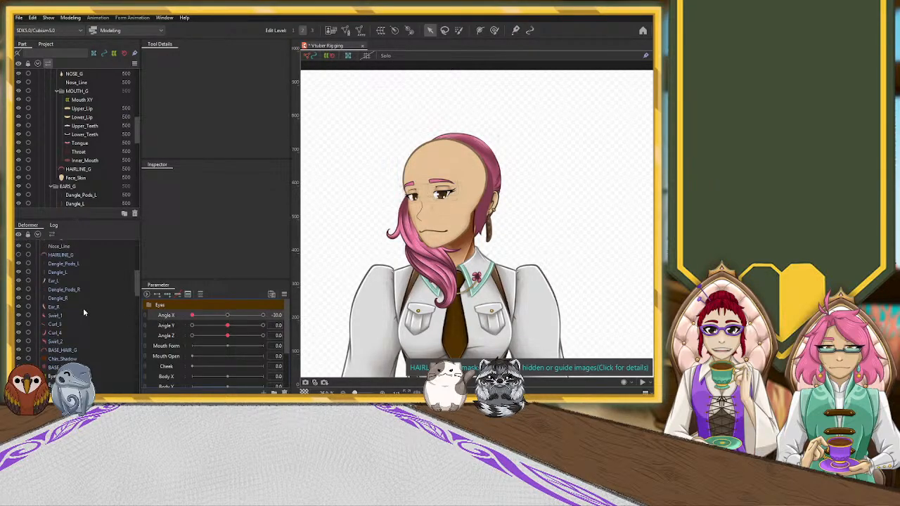
scroll(83, 309, up, 1)
click(59, 363)
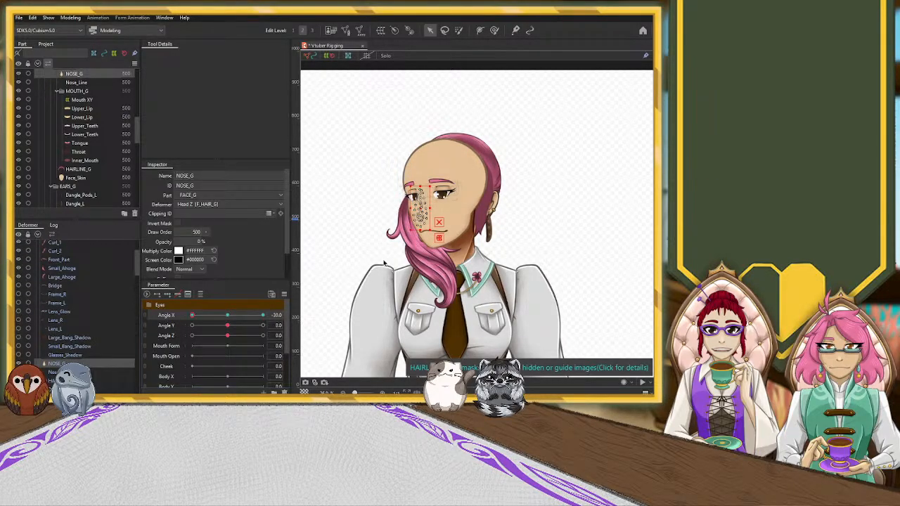
click(352, 272)
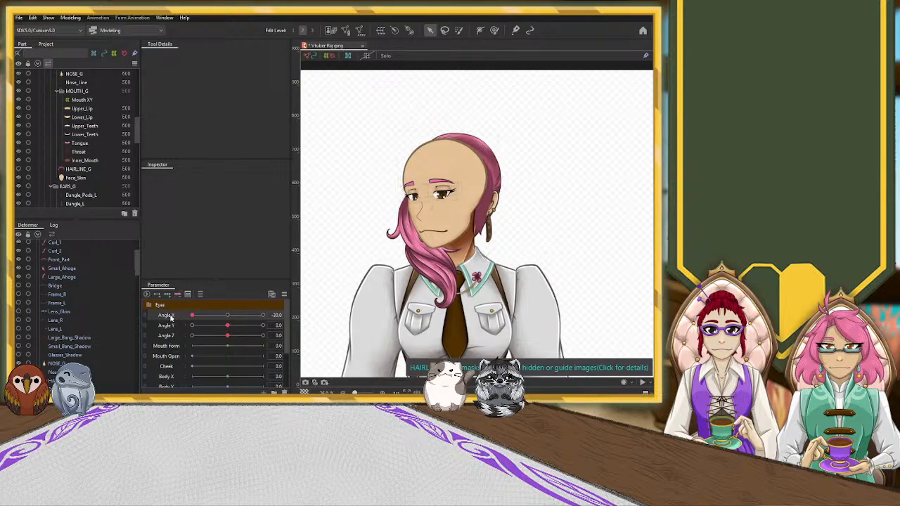
click(52, 365)
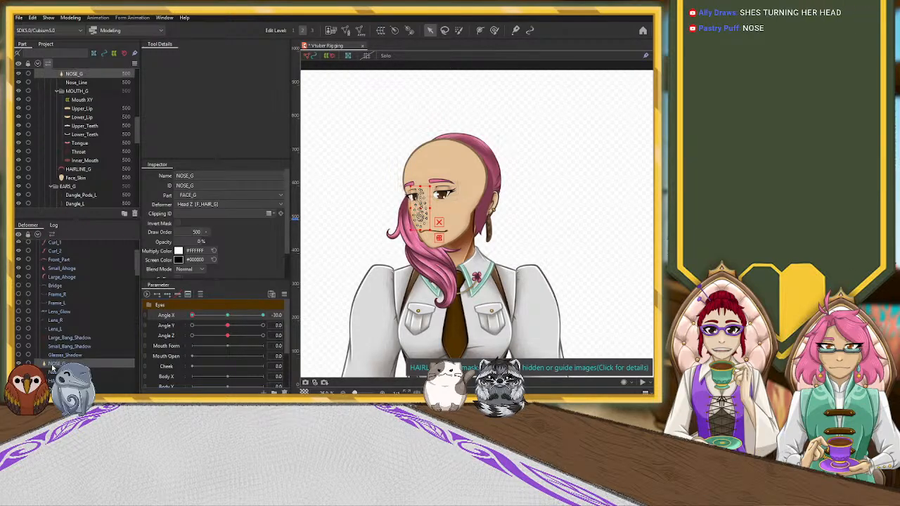
click(227, 315)
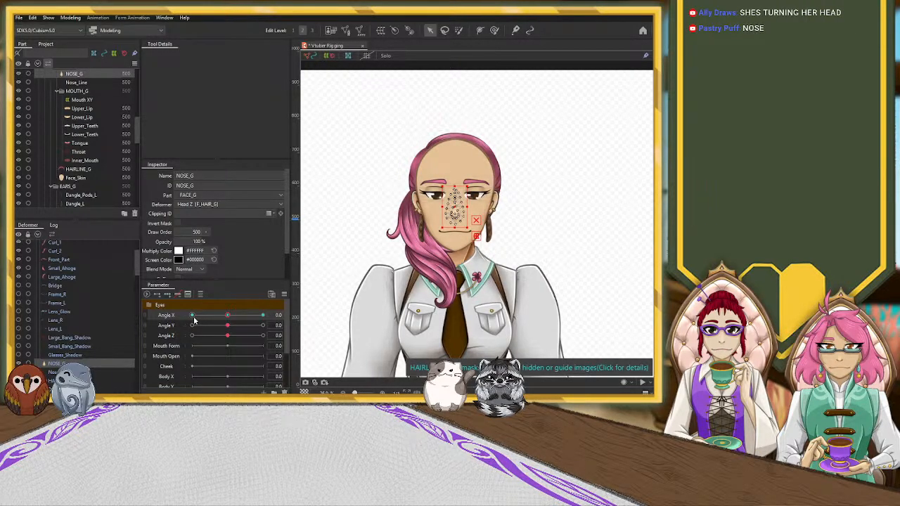
click(193, 315)
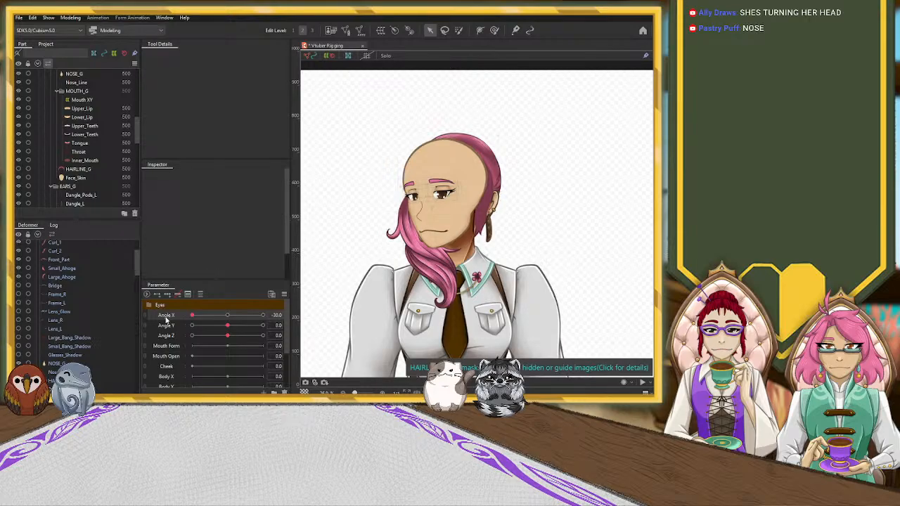
click(74, 73)
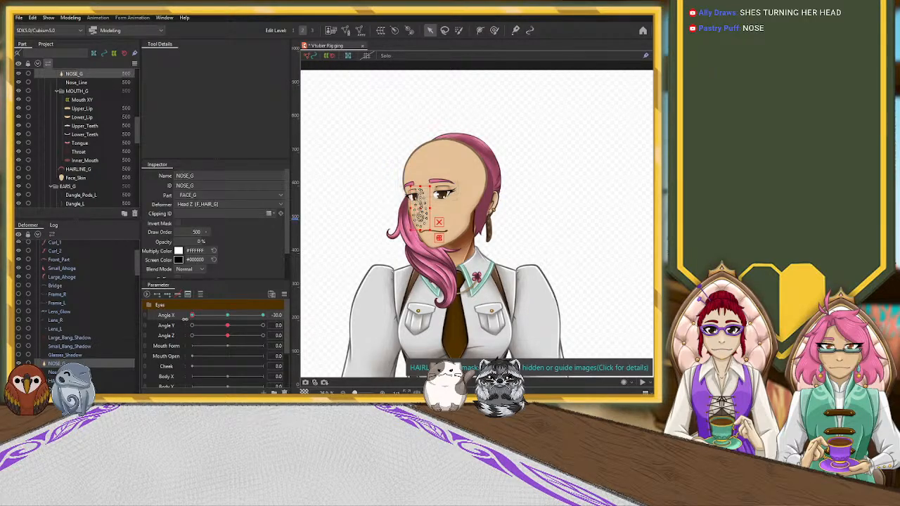
drag(193, 316, 229, 319)
scroll(433, 220, up, 5)
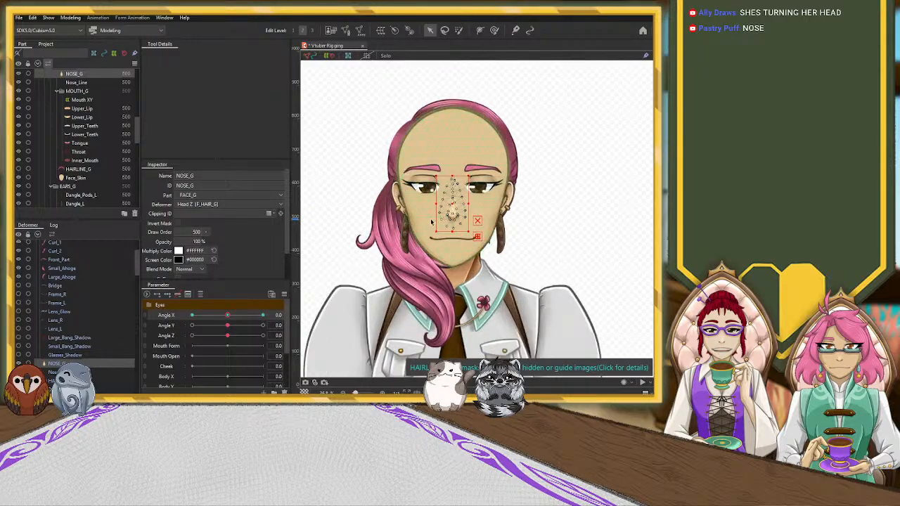
Step: Undo the opacity, narrowing and repositioning edits made to NOSE_G at Angle X -30
key(ctrl+z)
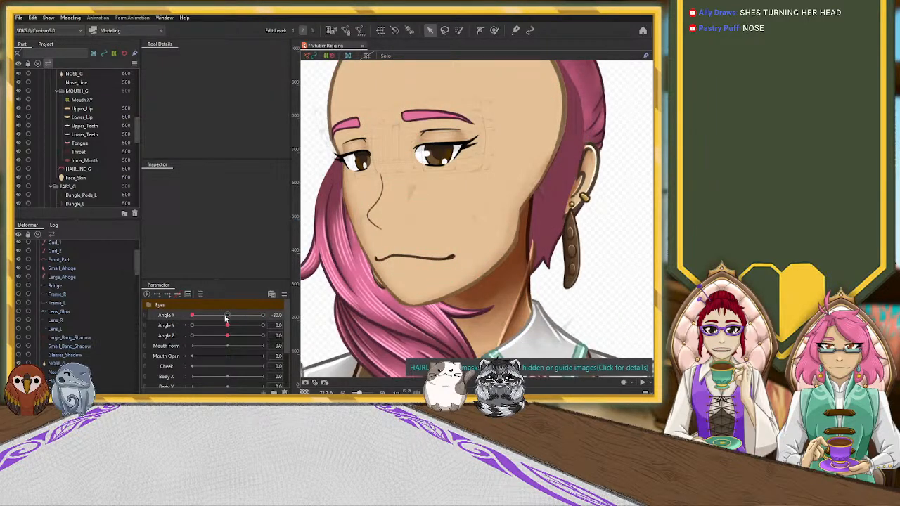
scroll(77, 330, down, 3)
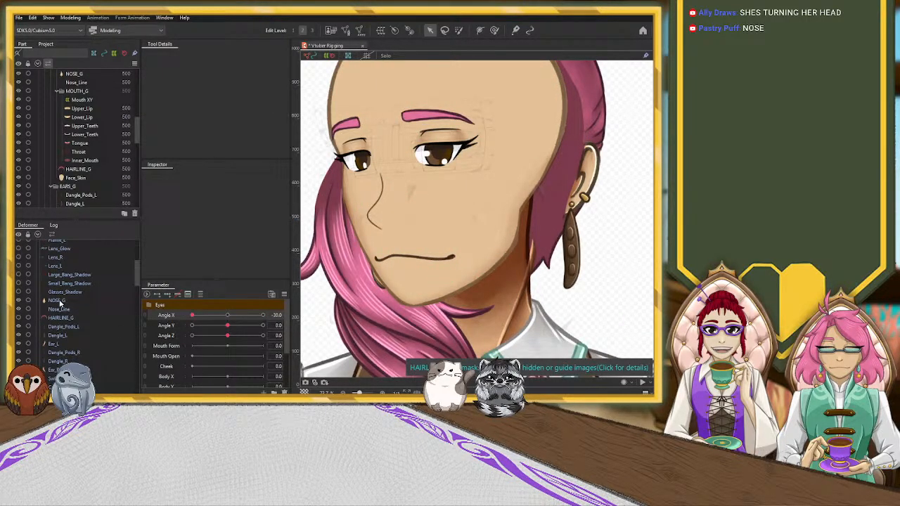
click(59, 301)
key(ctrl+z)
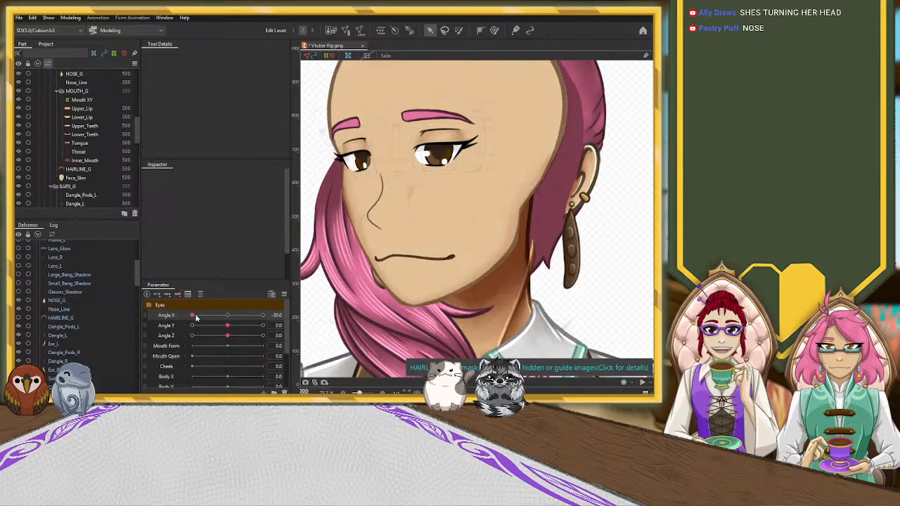
click(59, 300)
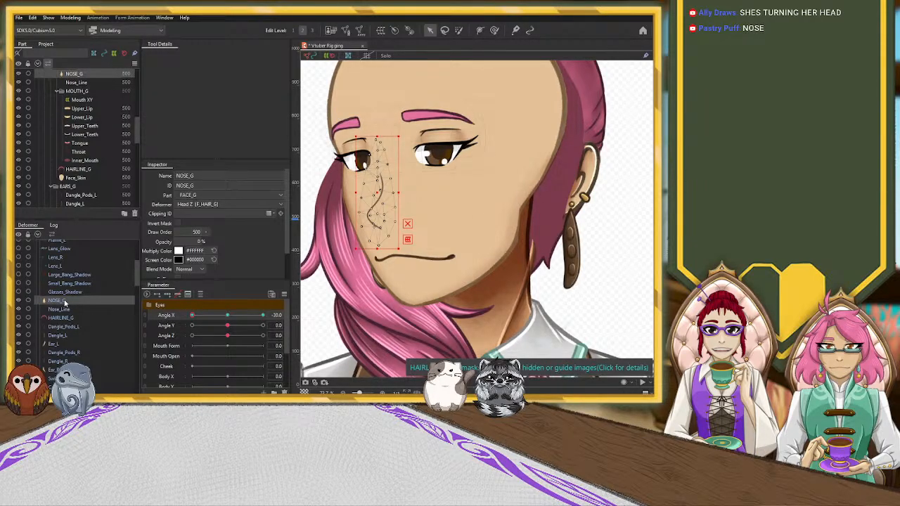
key(ctrl+z)
click(64, 301)
key(ctrl+z)
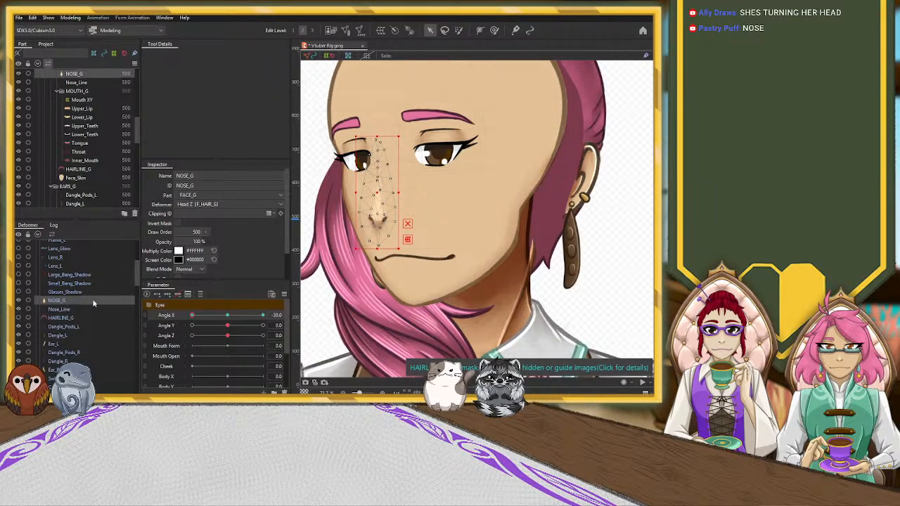
key(ctrl+z)
key(ctrl+z)
key(ctrl+z)
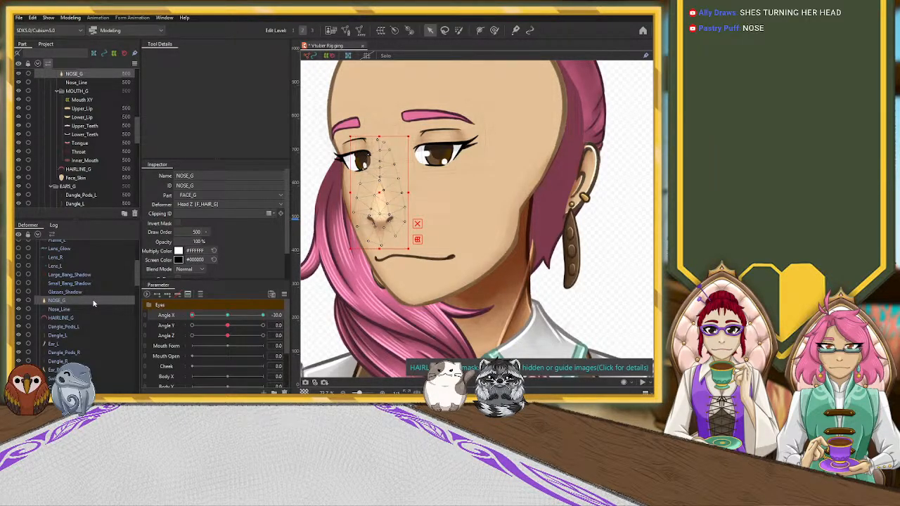
key(ctrl+z)
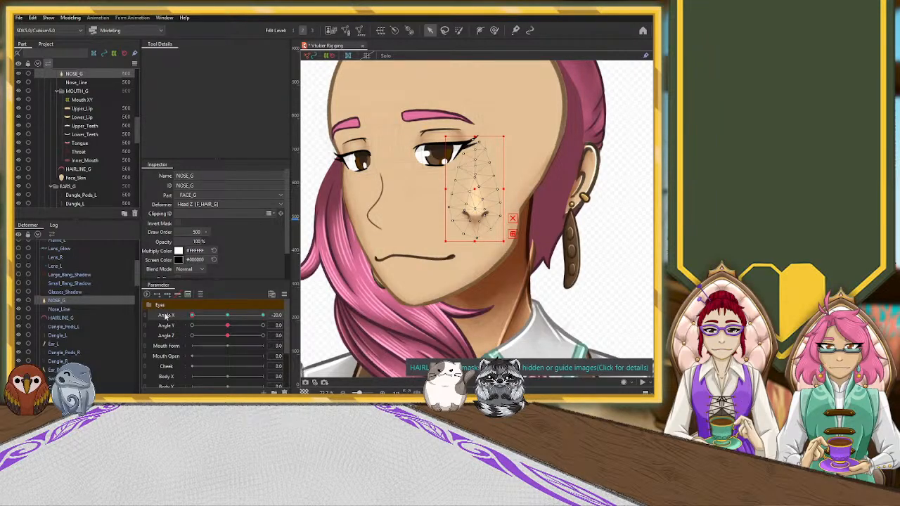
Step: Remove all of NOSE_G's keyforms from Angle X and return the parameter to 0
click(227, 316)
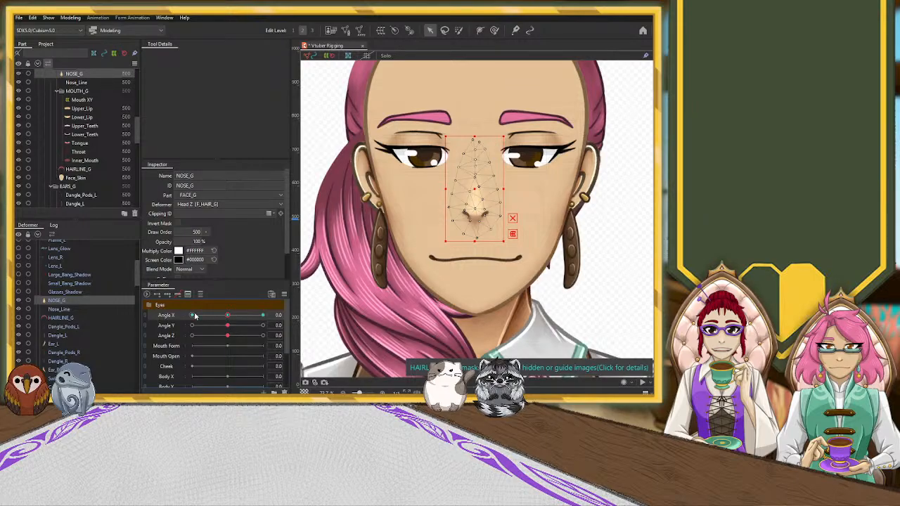
click(195, 315)
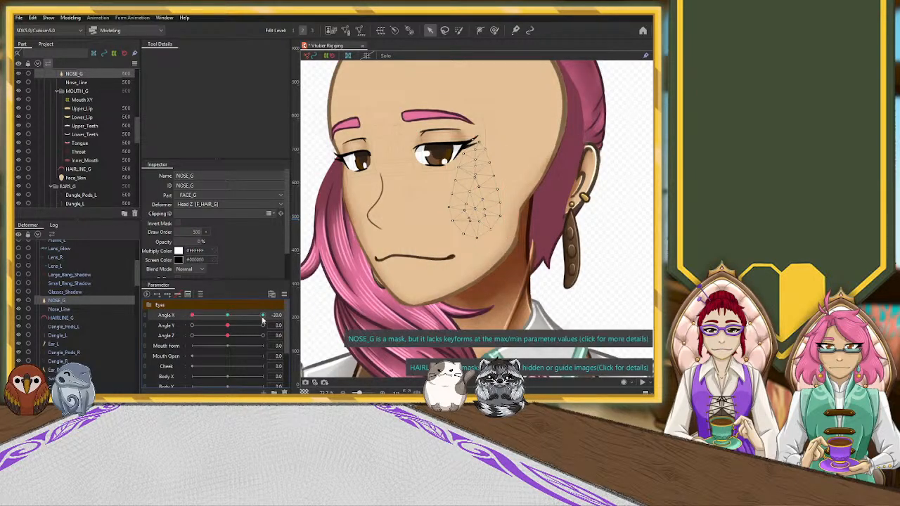
click(263, 315)
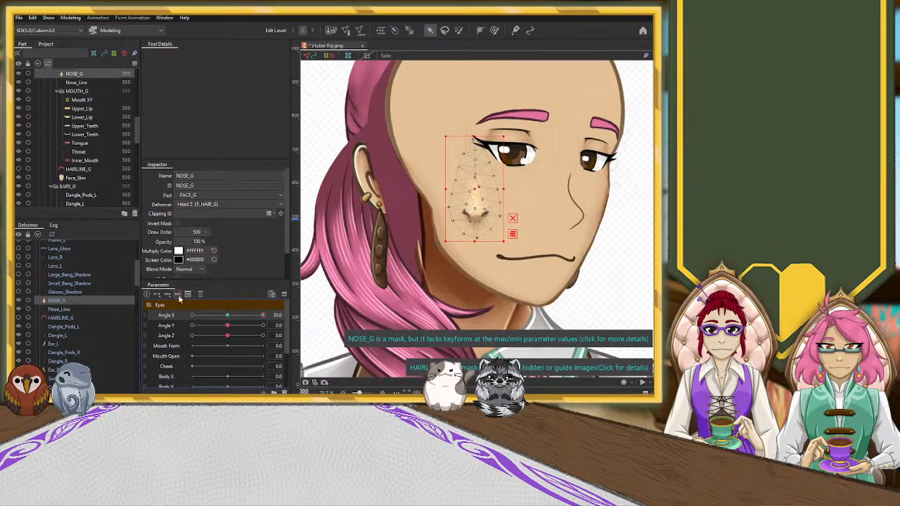
click(227, 315)
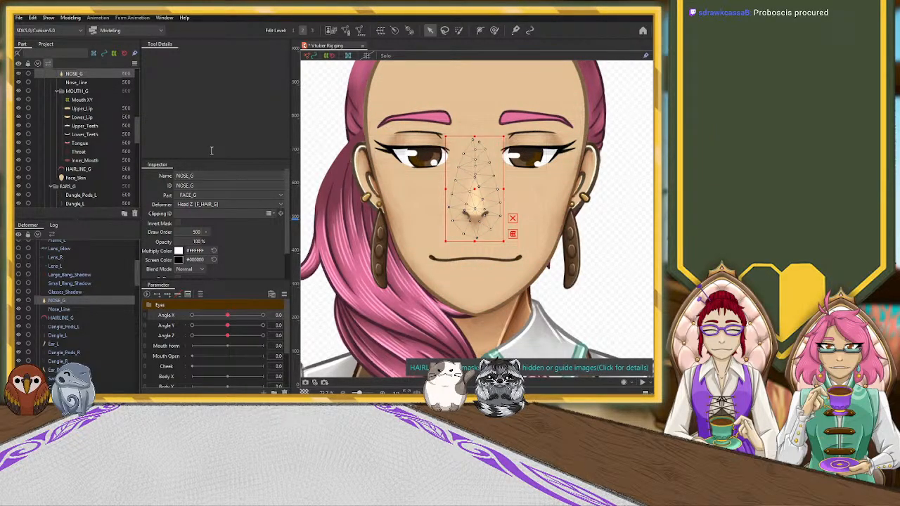
Step: Create a warp deformer named Nose around NOSE_G under Head Z, with 10 x 5 conversion and 2 x 2 Bezier divisions
click(199, 272)
scroll(100, 304, up, 4)
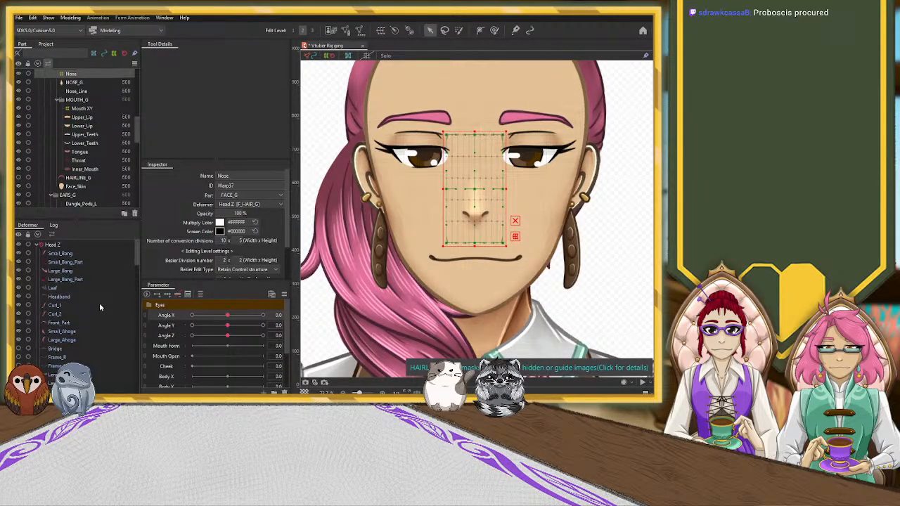
scroll(100, 306, down, 4)
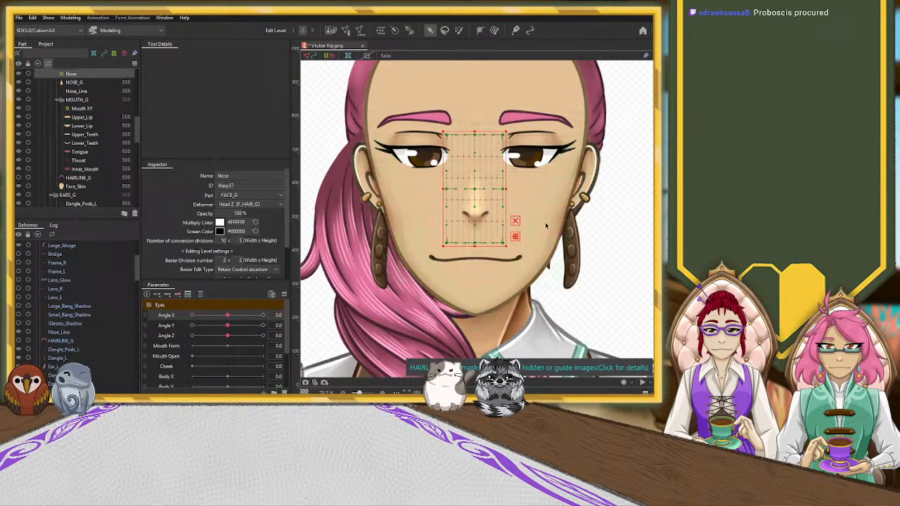
Step: Nudge the Nose warp deformer slightly sideways so its vertical centre line runs through the middle of the nose
scroll(545, 221, up, 2)
scroll(447, 241, up, 2)
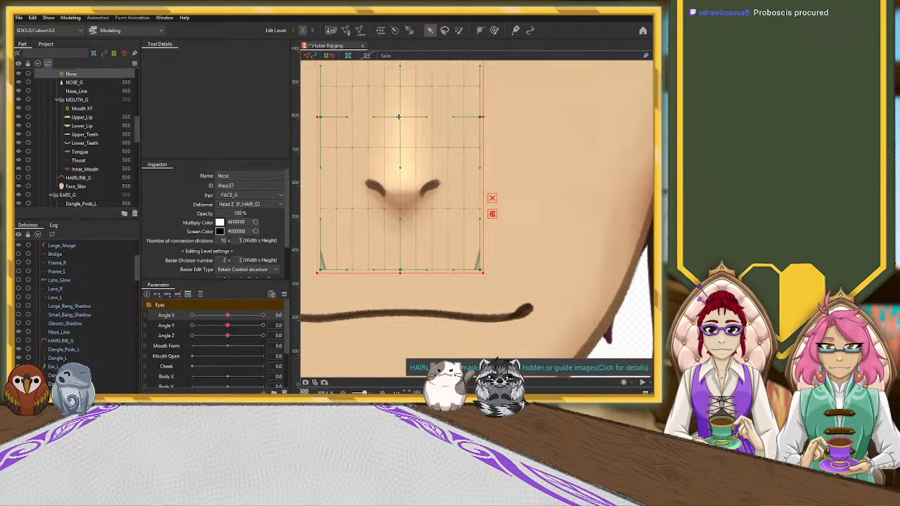
scroll(406, 115, up, 2)
scroll(402, 106, down, 4)
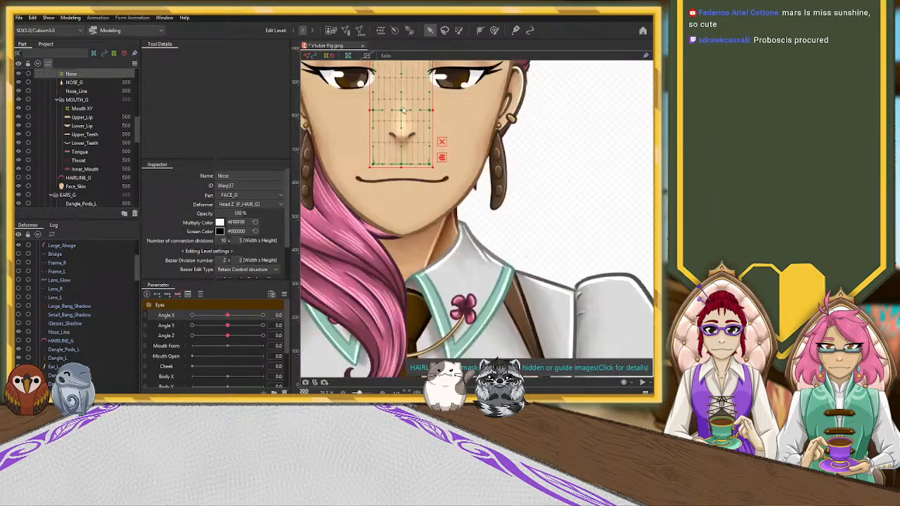
scroll(404, 99, down, 3)
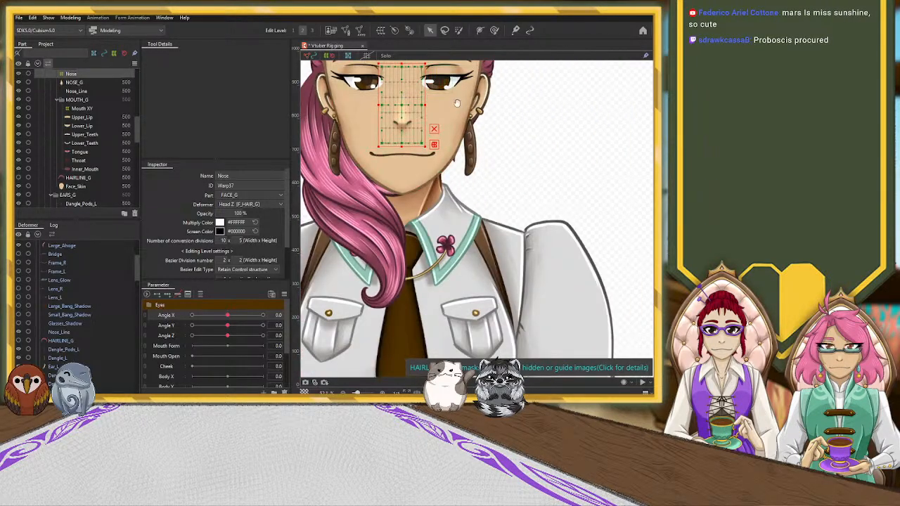
scroll(413, 129, up, 6)
scroll(387, 172, down, 2)
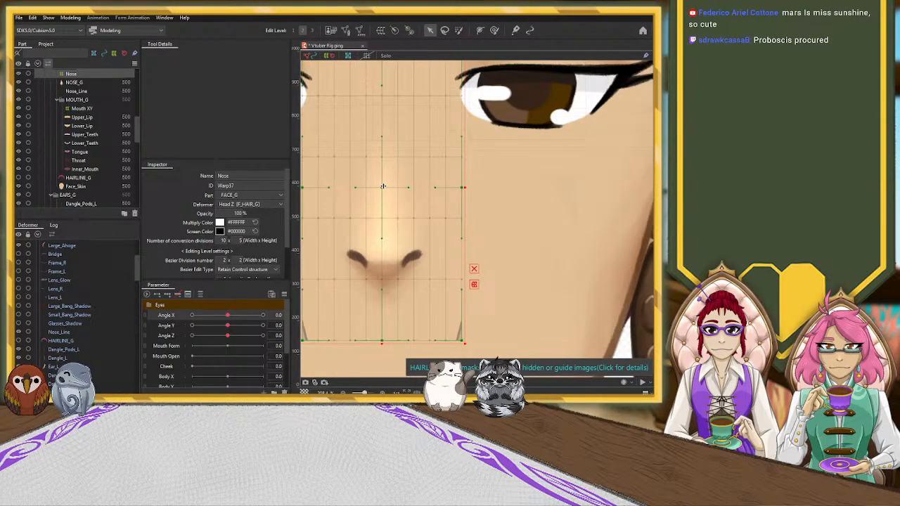
drag(383, 186, 385, 186)
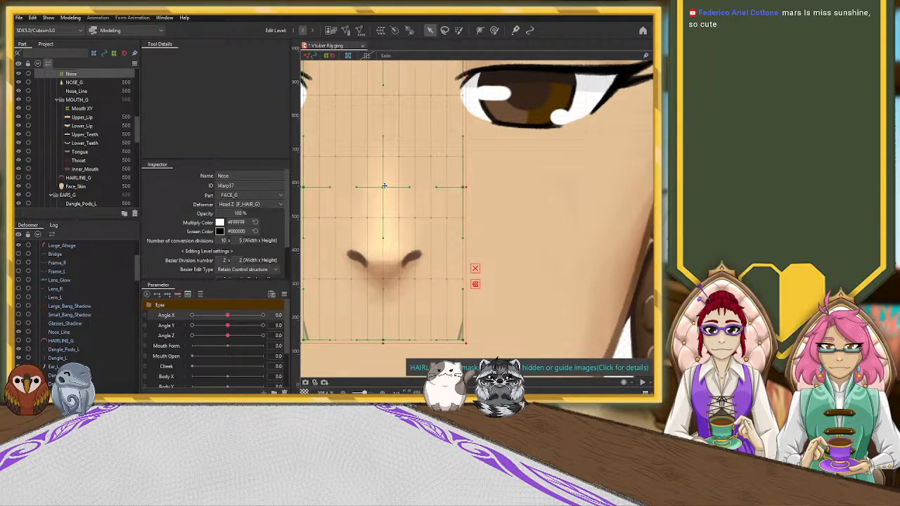
drag(385, 186, 385, 186)
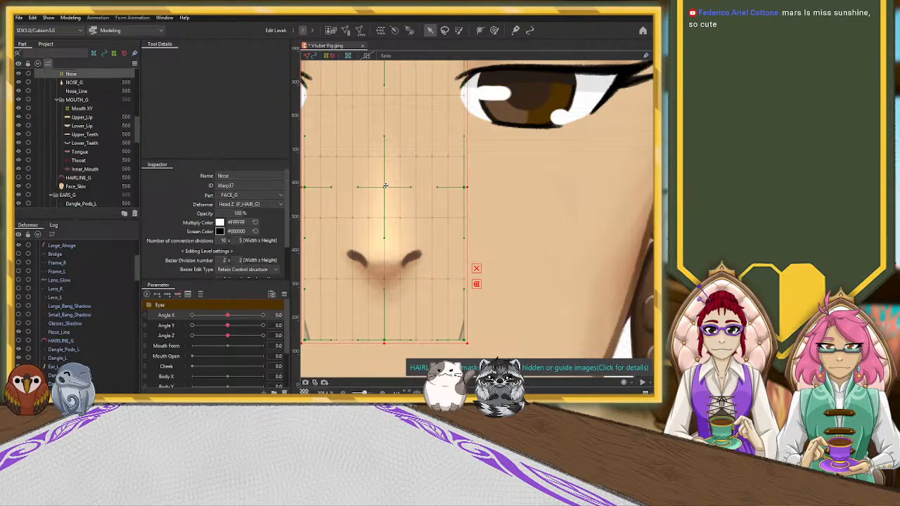
scroll(380, 198, down, 1)
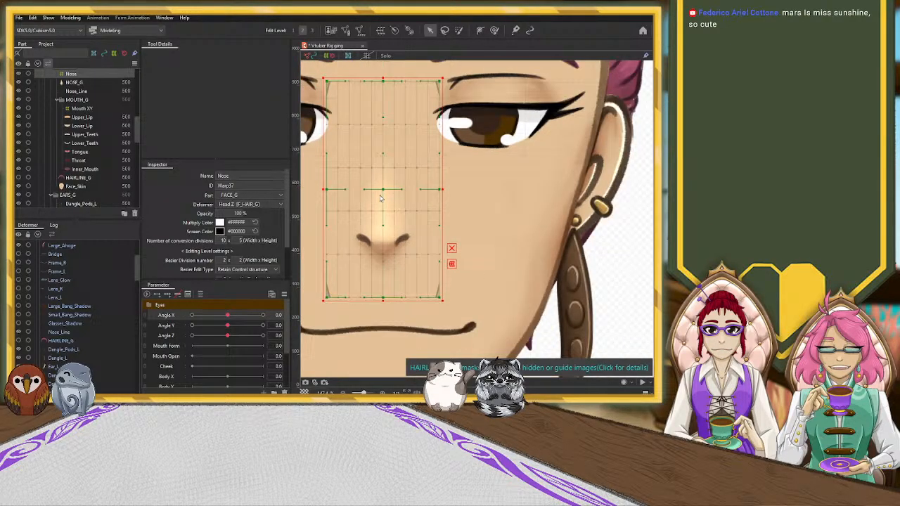
Step: Shorten the Nose deformer's lower edge, narrow its sides slightly, and set its Bezier division to 2 x 4
drag(382, 300, 383, 296)
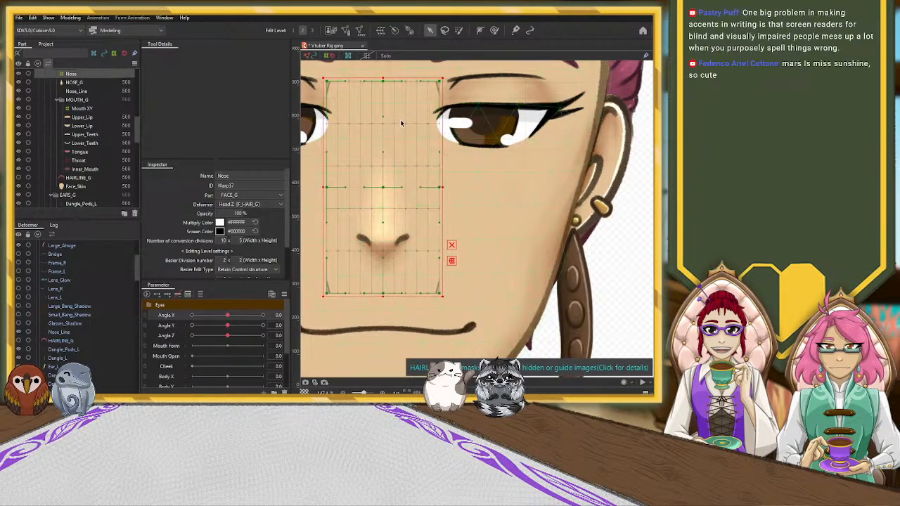
scroll(433, 184, down, 1)
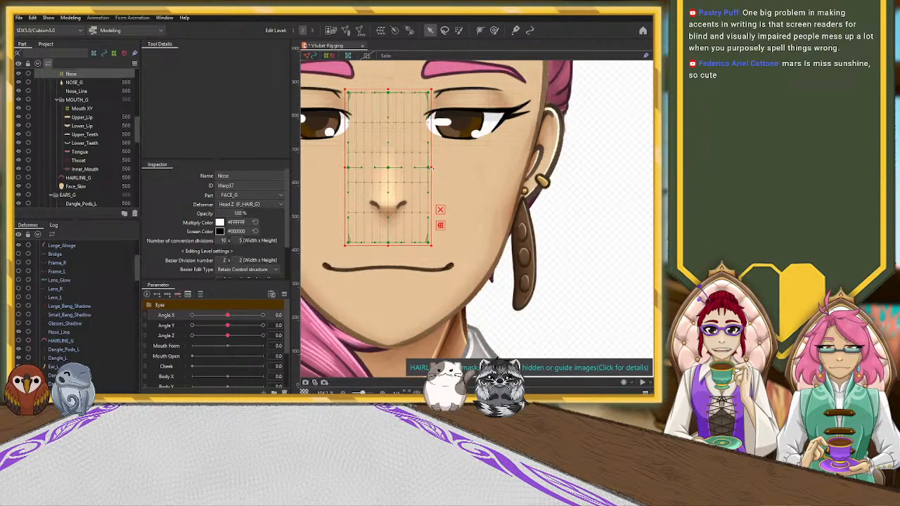
drag(431, 167, 430, 167)
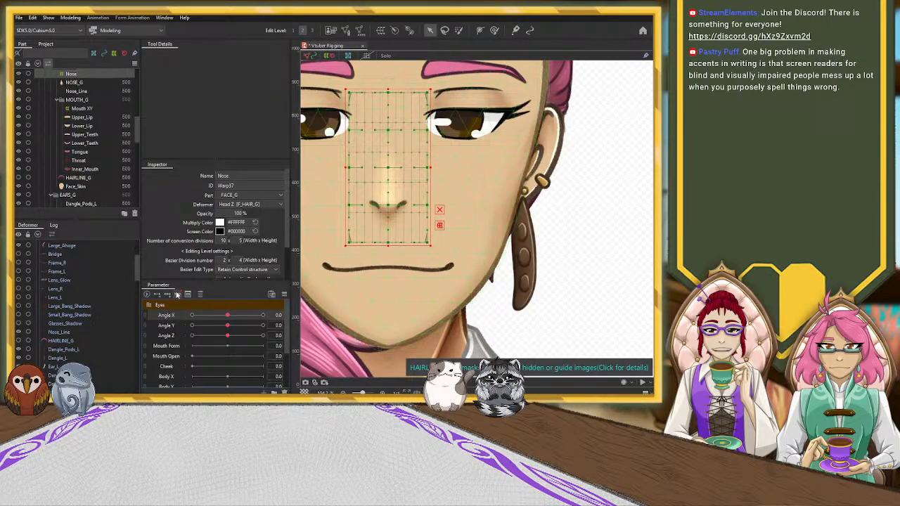
Step: Add three Angle X keys to the Nose deformer and, at -30, move it onto the turned face's nose profile
scroll(325, 253, down, 5)
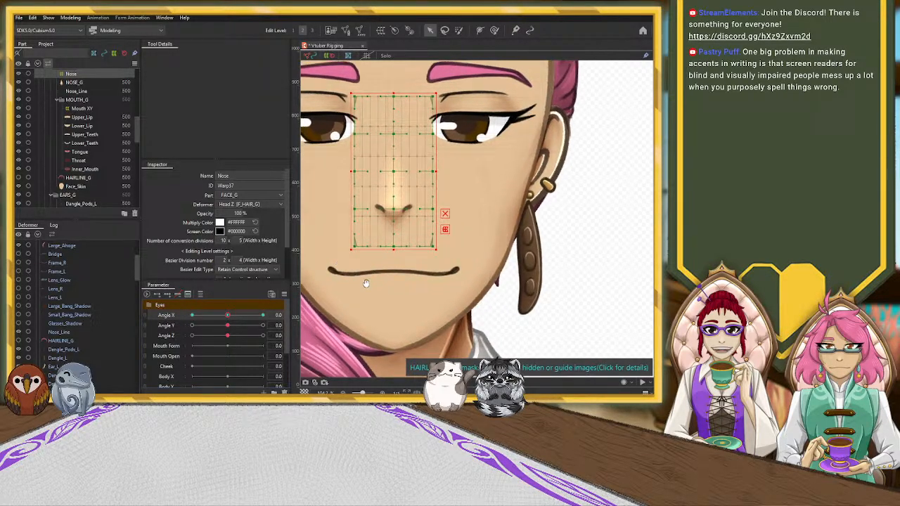
drag(228, 323, 208, 315)
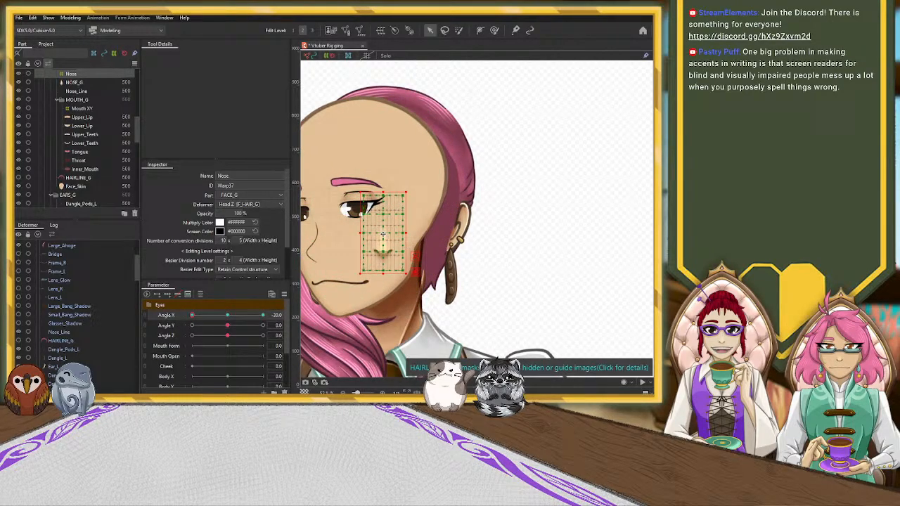
drag(383, 234, 314, 240)
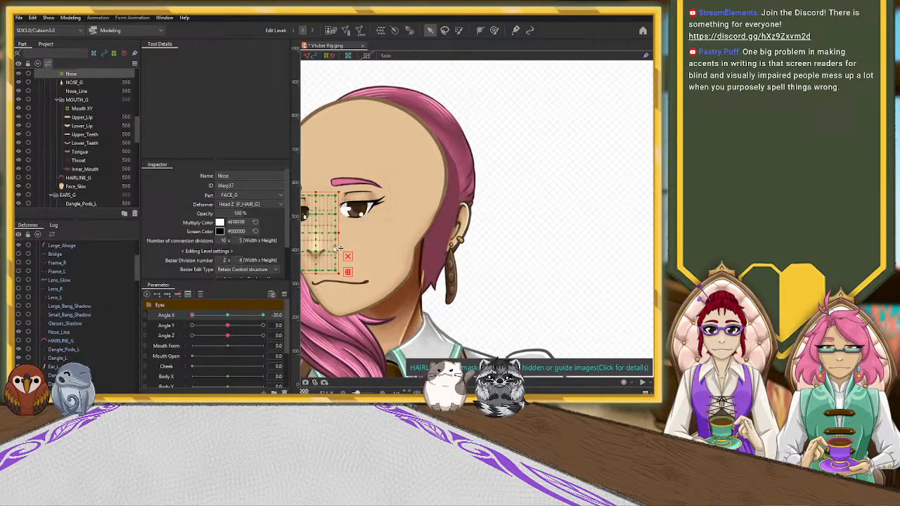
scroll(432, 247, up, 5)
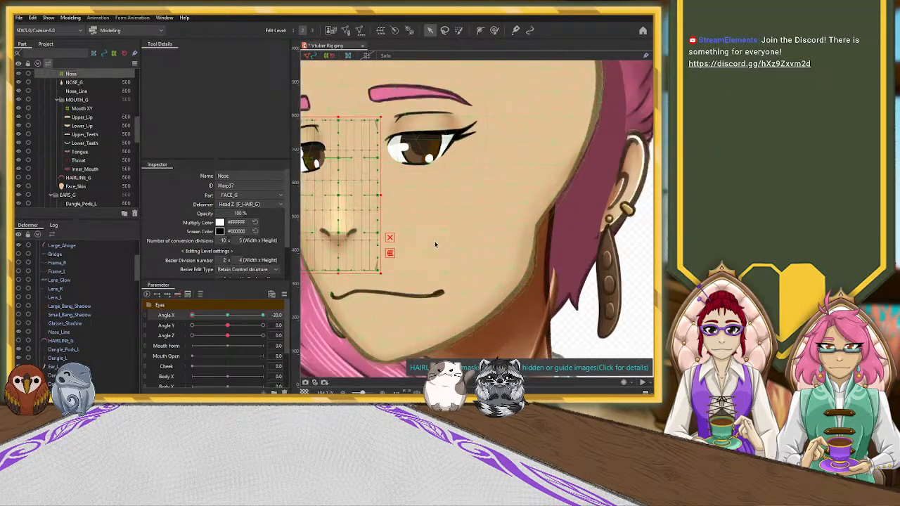
Step: Adjust the Nose deformer's upper and lower edges at Angle X -30, extending its lower edge slightly so the nostrils sit lower
drag(423, 243, 508, 235)
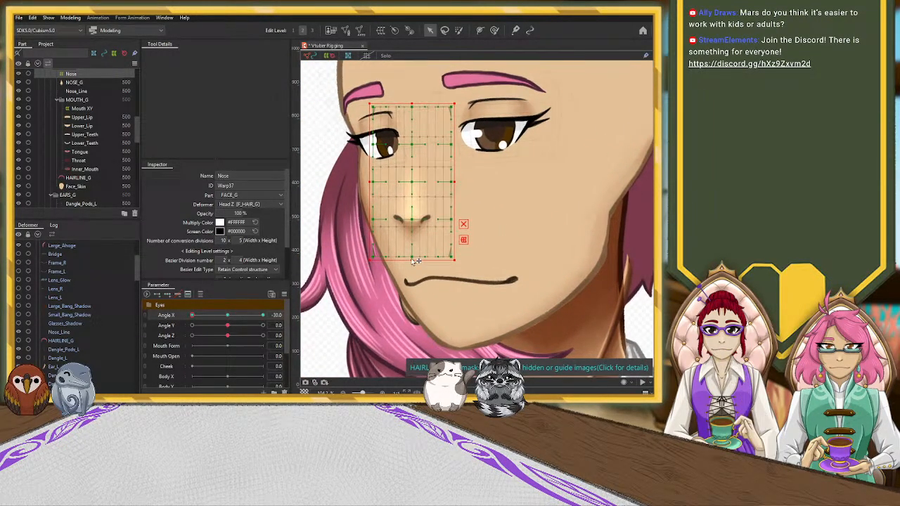
drag(414, 260, 412, 265)
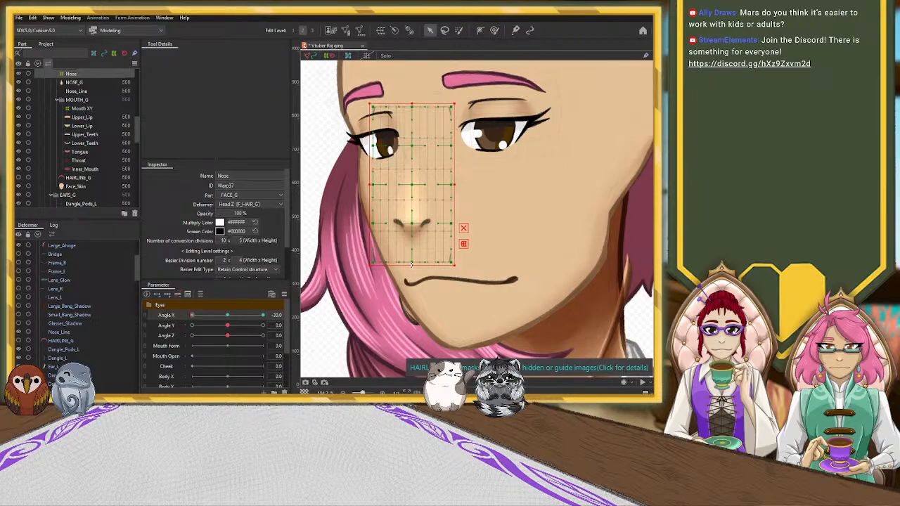
drag(412, 104, 413, 204)
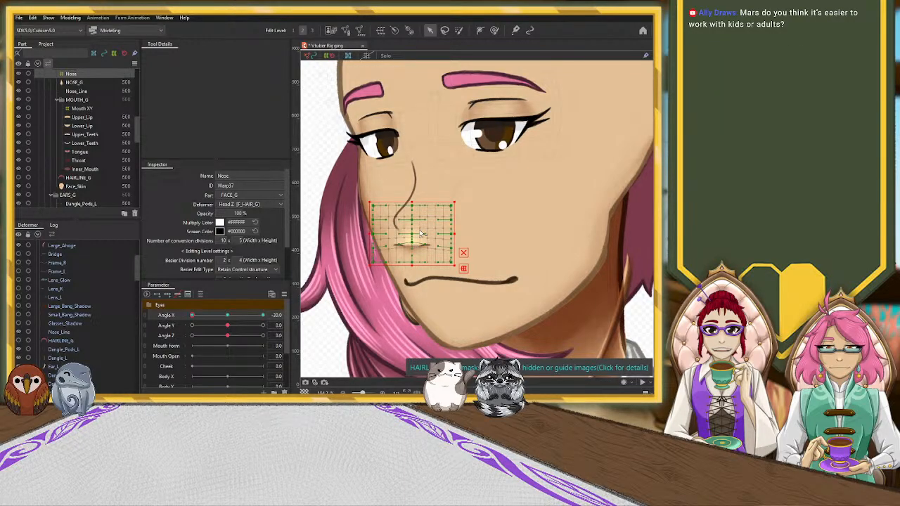
drag(420, 234, 418, 227)
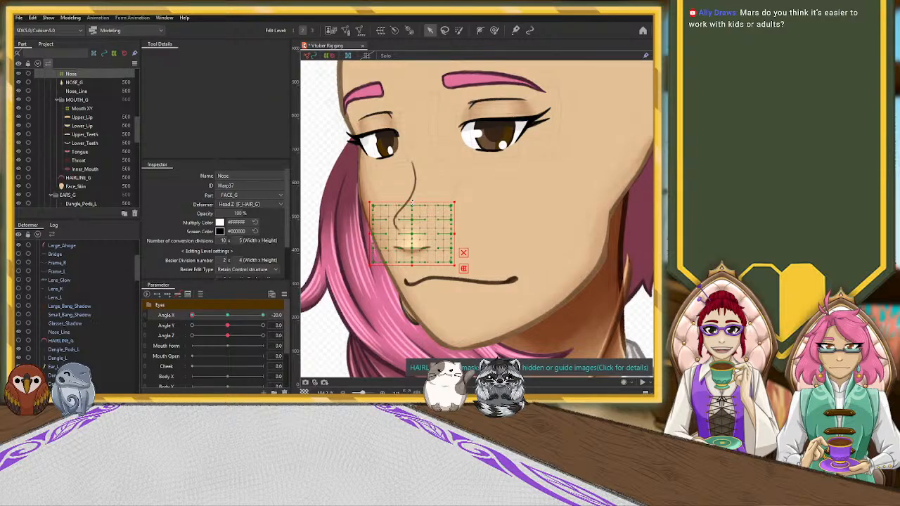
drag(412, 205, 405, 102)
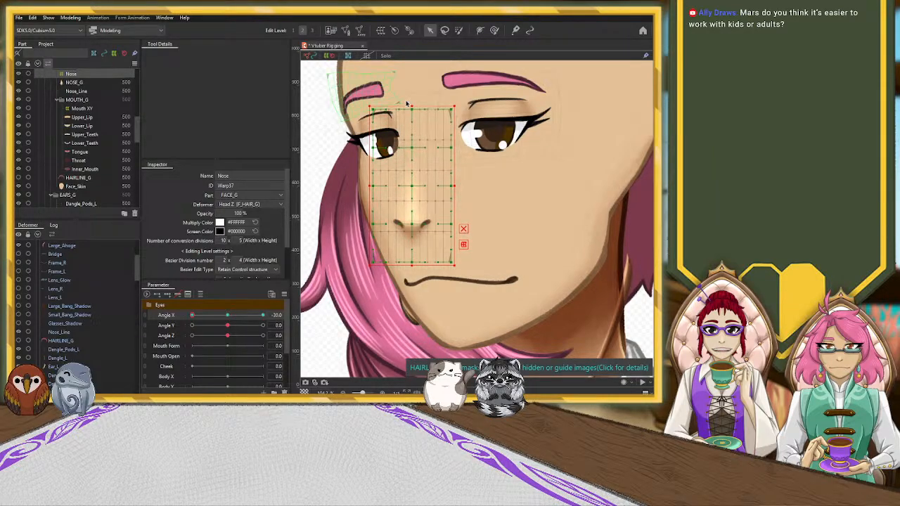
drag(411, 265, 411, 267)
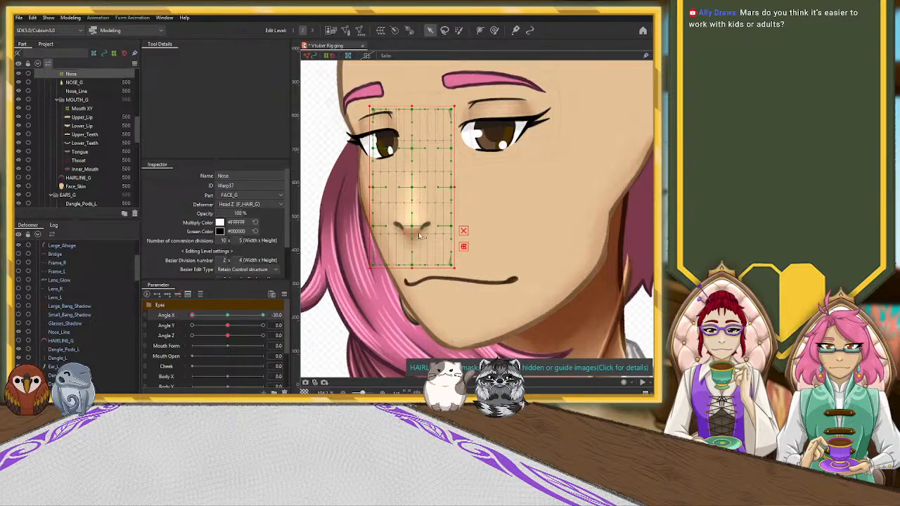
Step: Shift the Nose deformer's tip and bridge control points sideways at Angle X -30 to match the turned nose profile
drag(415, 228, 394, 229)
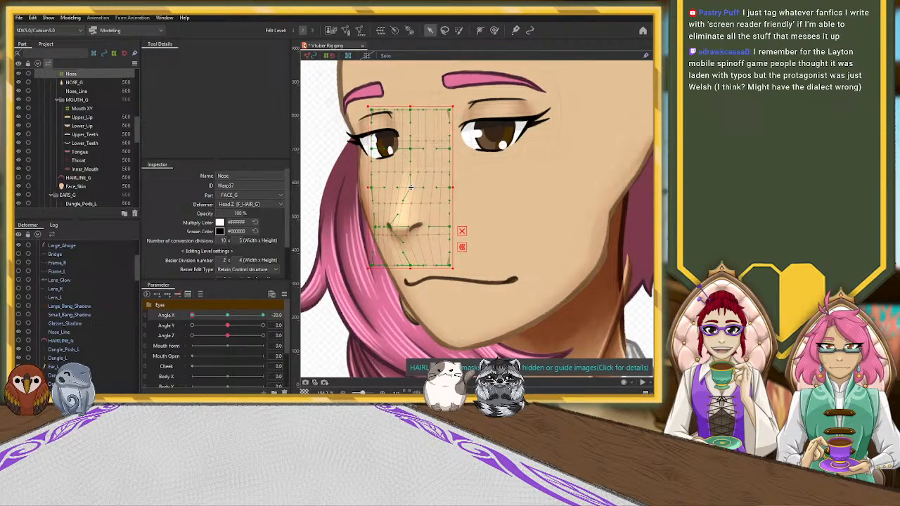
drag(413, 186, 406, 187)
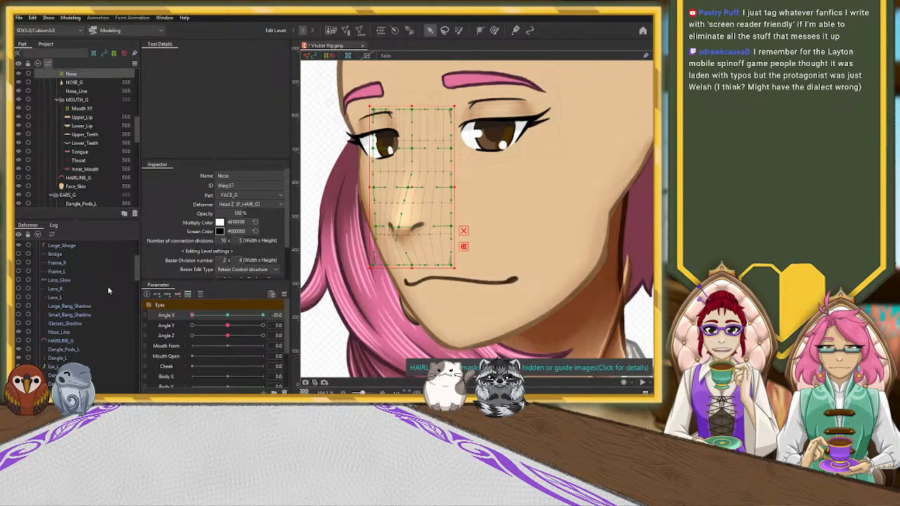
Step: Place Nose_Line above the Nose deformer in FACE_G, and nudge the Nose deformer slightly sideways onto the line
scroll(109, 176, up, 2)
click(79, 123)
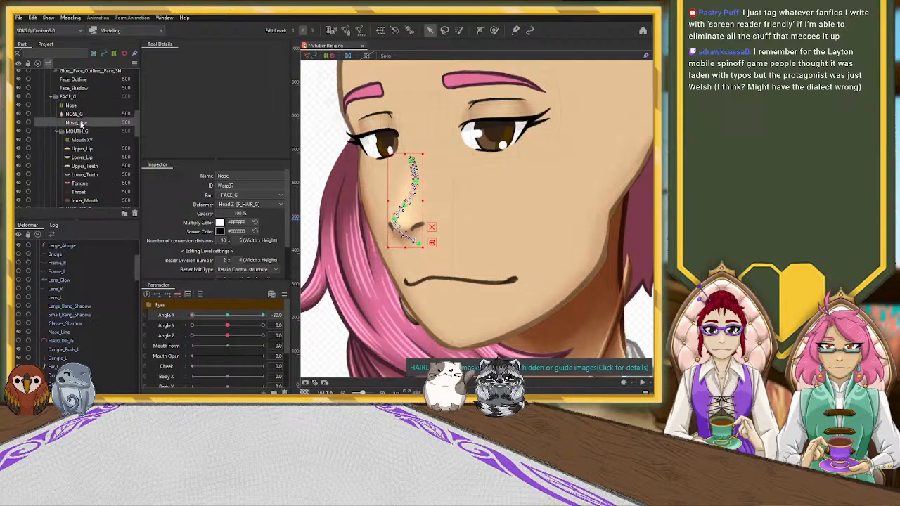
drag(79, 122, 75, 105)
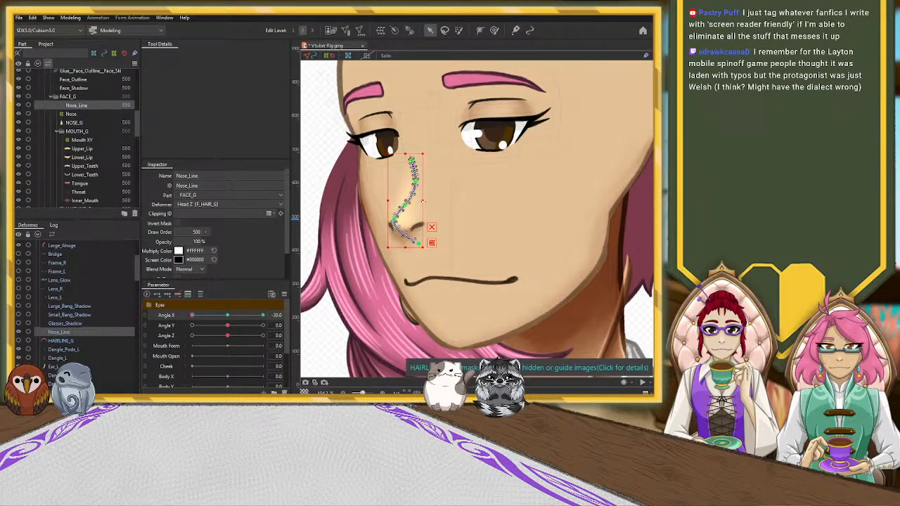
click(78, 116)
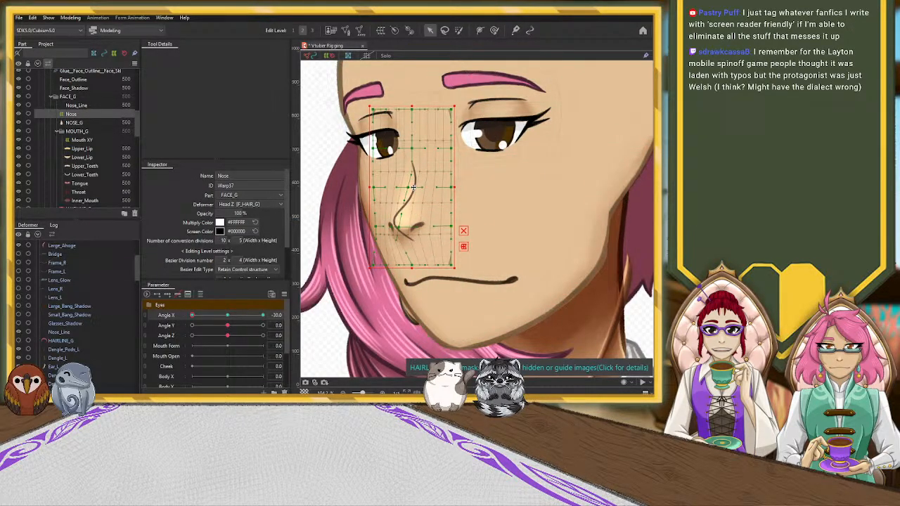
drag(415, 186, 417, 187)
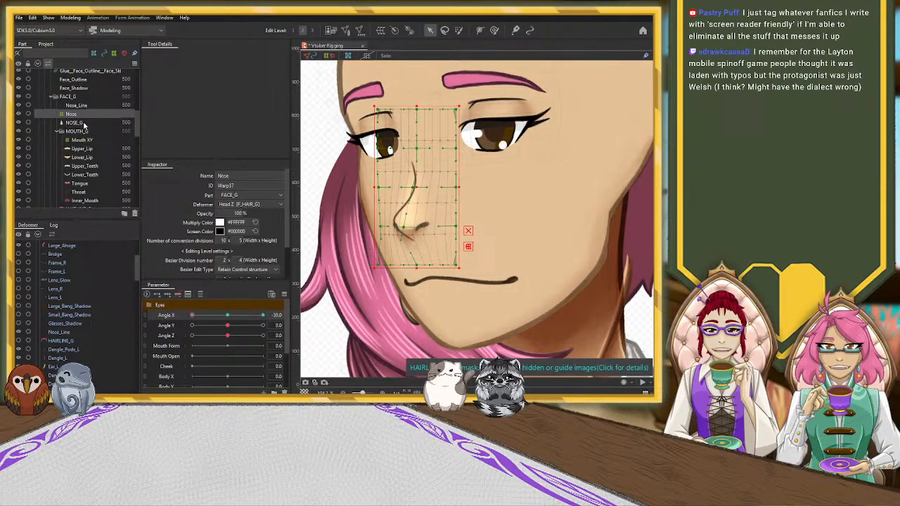
Step: Try to shorten the lower end of Nose_Line by pulling its last path point toward the nose tip
click(76, 105)
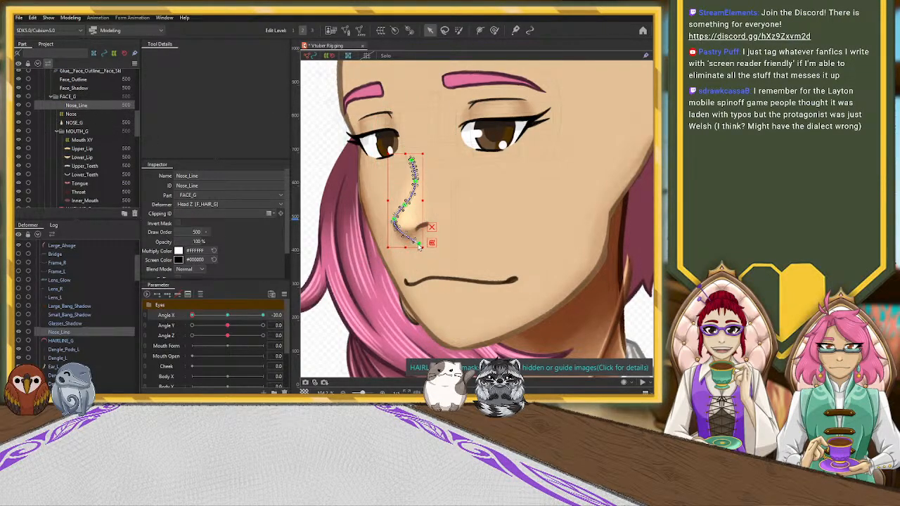
drag(420, 246, 406, 241)
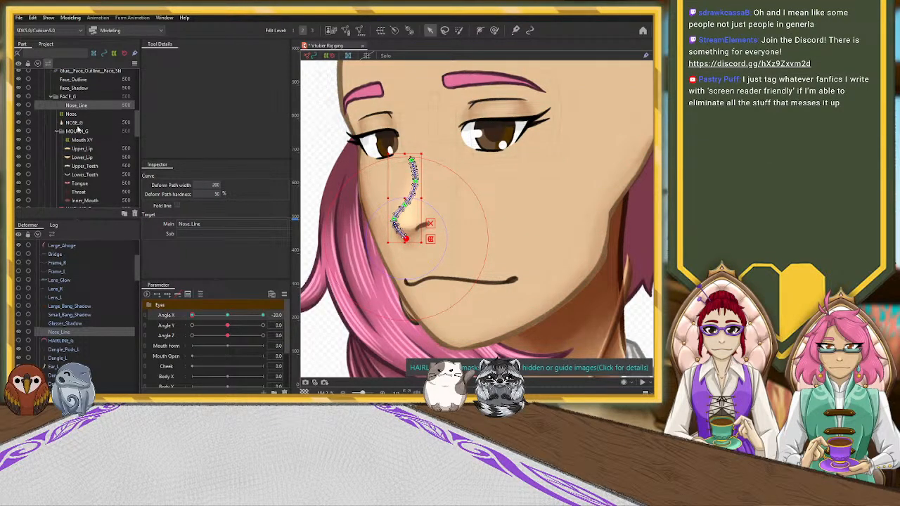
Step: Try to reshape the lower part of the Nose deformer around the nostril with the deform brush at about 127 px
click(71, 114)
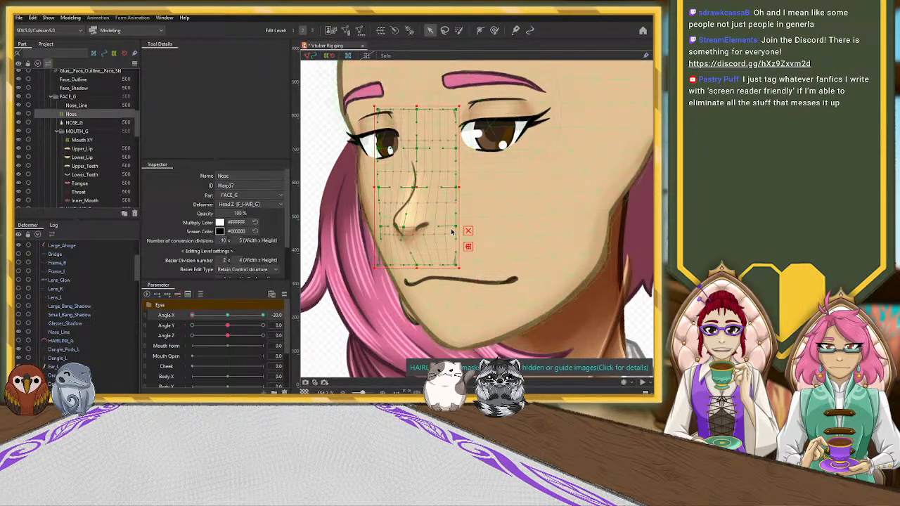
click(495, 30)
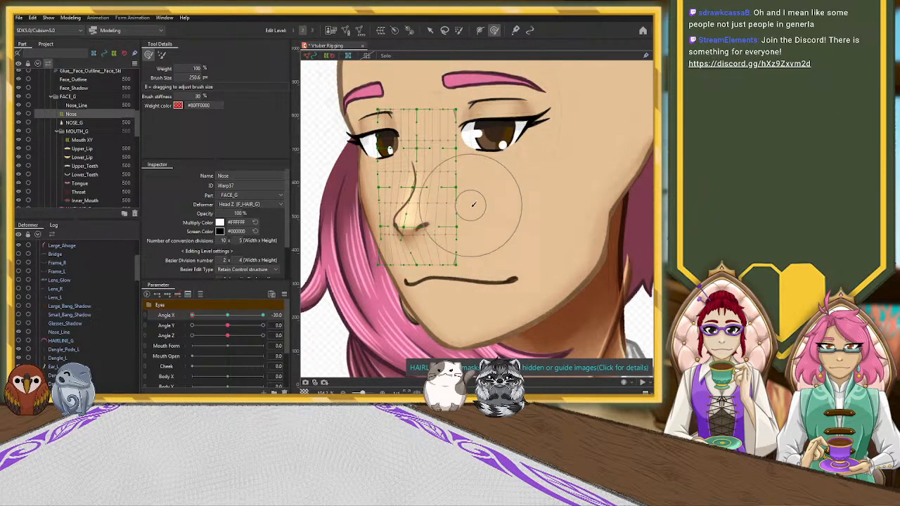
key(b)
drag(478, 230, 476, 184)
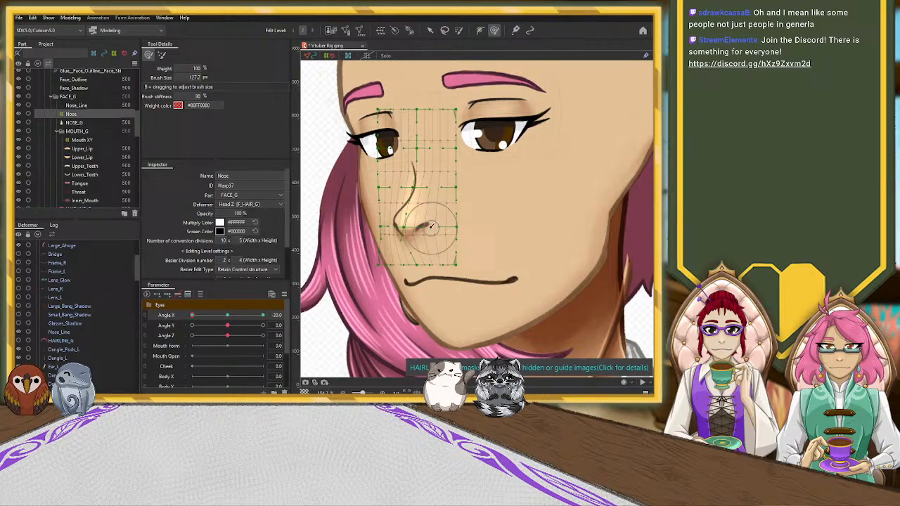
mouse_move(424, 233)
mouse_down()
mouse_move(433, 229)
mouse_move(435, 248)
mouse_up()
drag(438, 254, 435, 248)
mouse_move(436, 247)
mouse_down()
mouse_move(425, 223)
mouse_move(433, 243)
mouse_move(429, 235)
mouse_move(450, 226)
mouse_move(426, 251)
mouse_move(384, 239)
mouse_up()
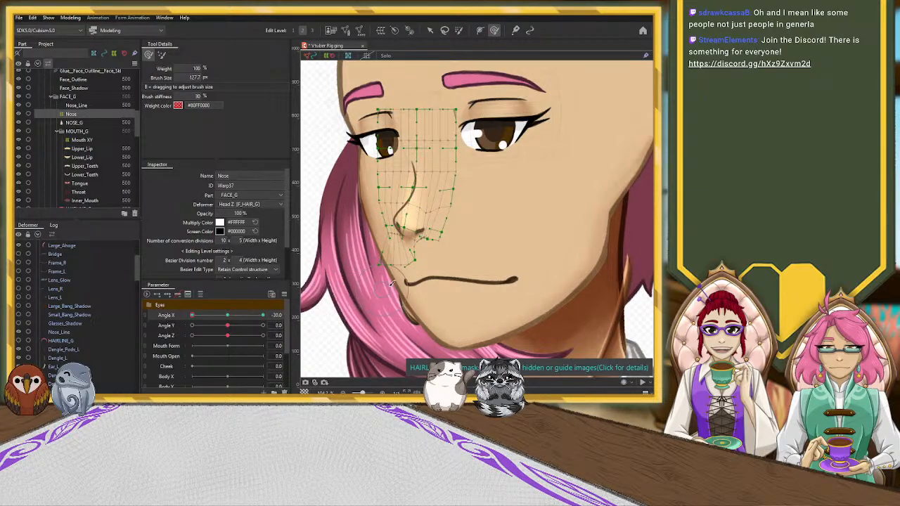
Step: Try to refine the nose tip in the Nose deformer with the deform brush reduced to 63.4 px
key(b)
drag(474, 233, 457, 229)
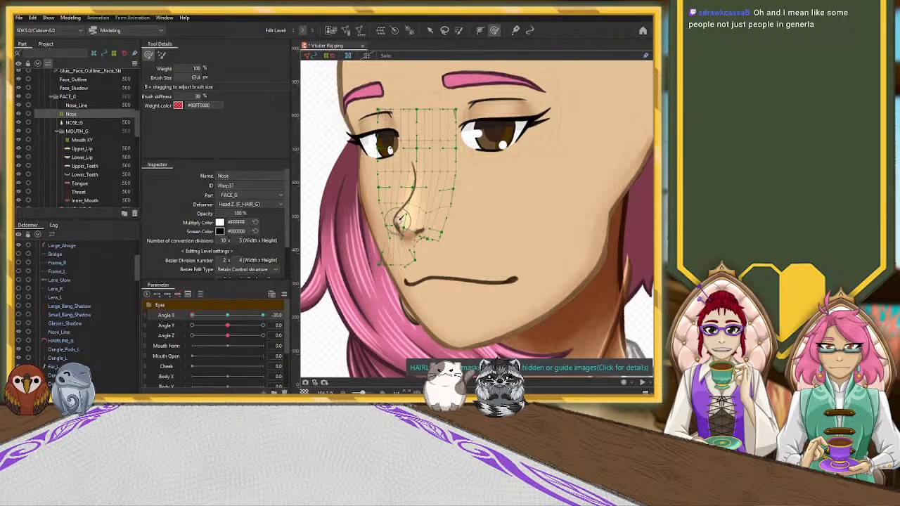
drag(399, 218, 397, 239)
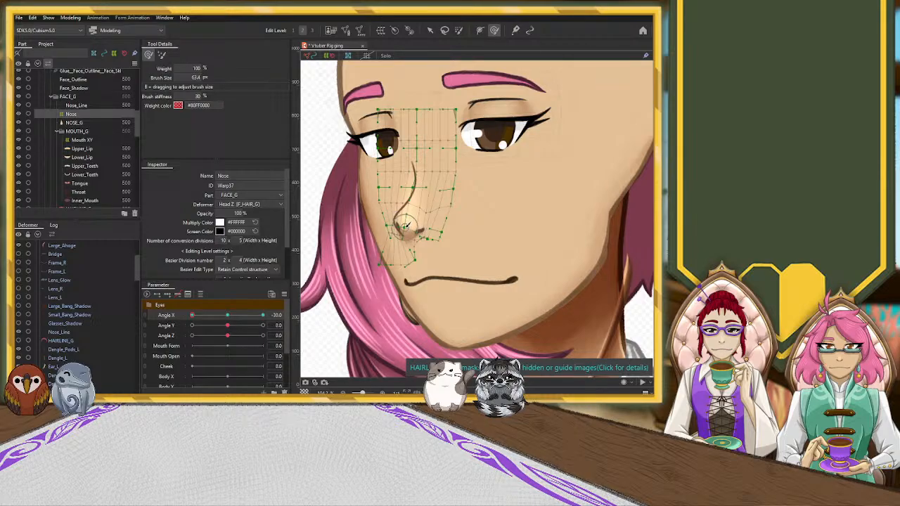
drag(406, 226, 397, 239)
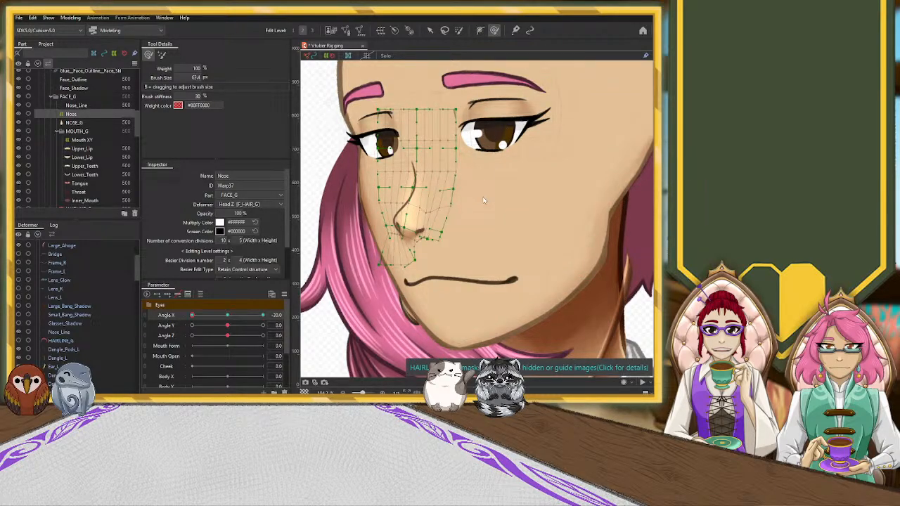
Step: Undo the brush strokes on the Nose deformer and the change to Nose_Line's lower end
key(ctrl+z)
key(ctrl+z)
key(ctrl+z)
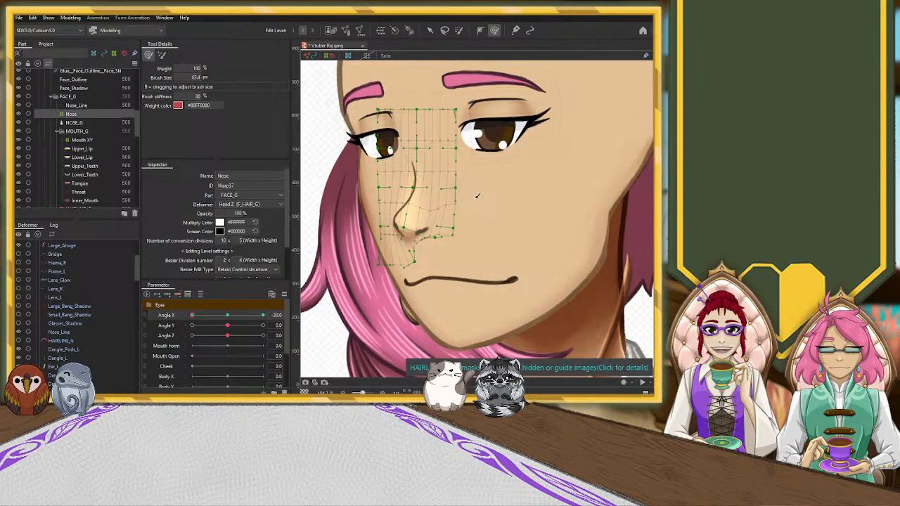
key(ctrl+z)
key(ctrl+z)
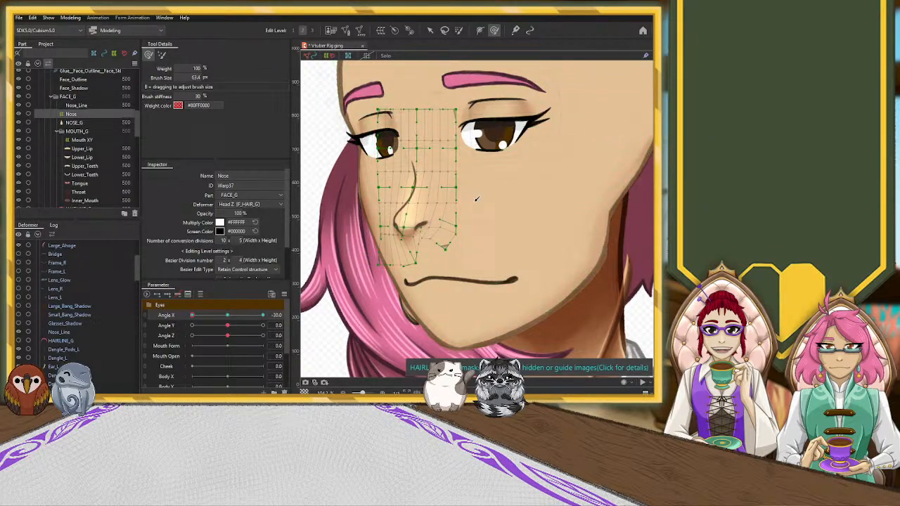
key(ctrl+z)
key(ctrl+z)
key(ctrl+z)
key(ctrl+z)
key(ctrl+z)
key(ctrl+z)
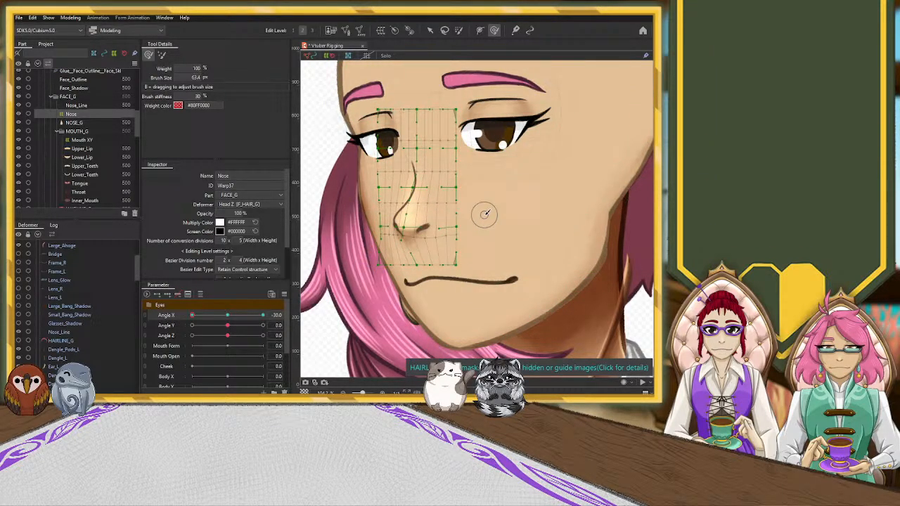
key(ctrl+z)
key(ctrl+z)
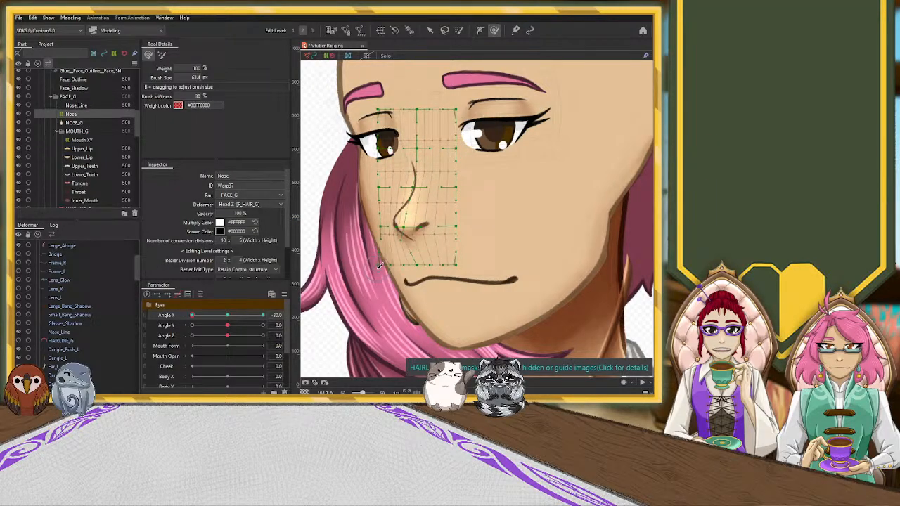
Step: Pull the Nose deformer's lower profile-side corner inward, and curl Nose_Line's lower end up under the nose tip at Angle X -30
key(v)
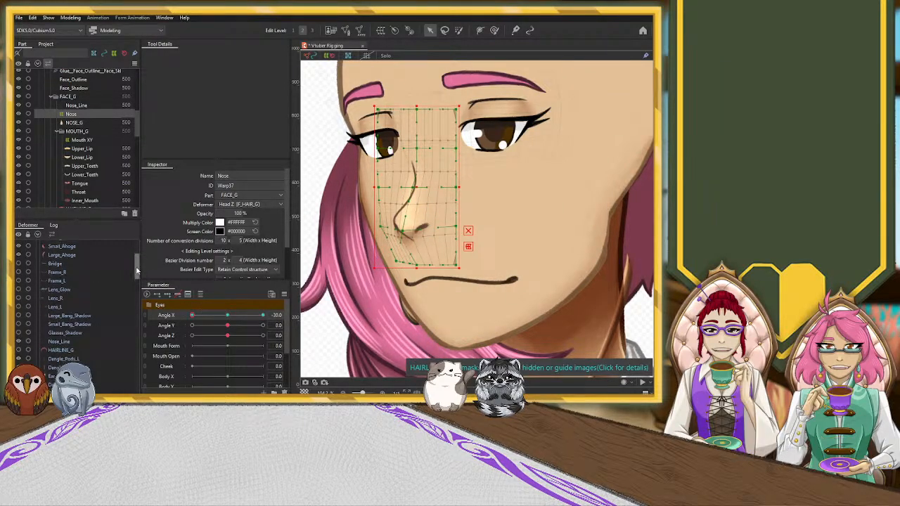
scroll(70, 337, up, 1)
click(70, 347)
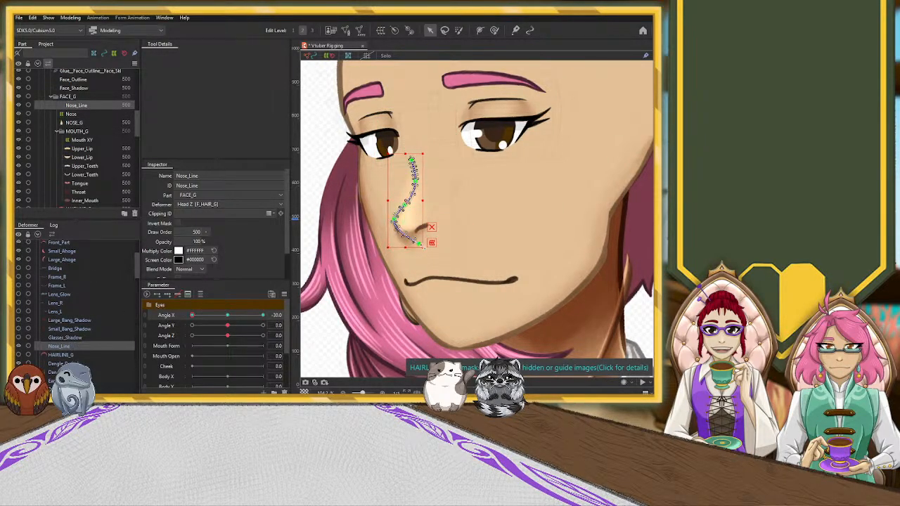
mouse_move(419, 244)
mouse_down()
mouse_move(386, 217)
mouse_move(396, 219)
mouse_up()
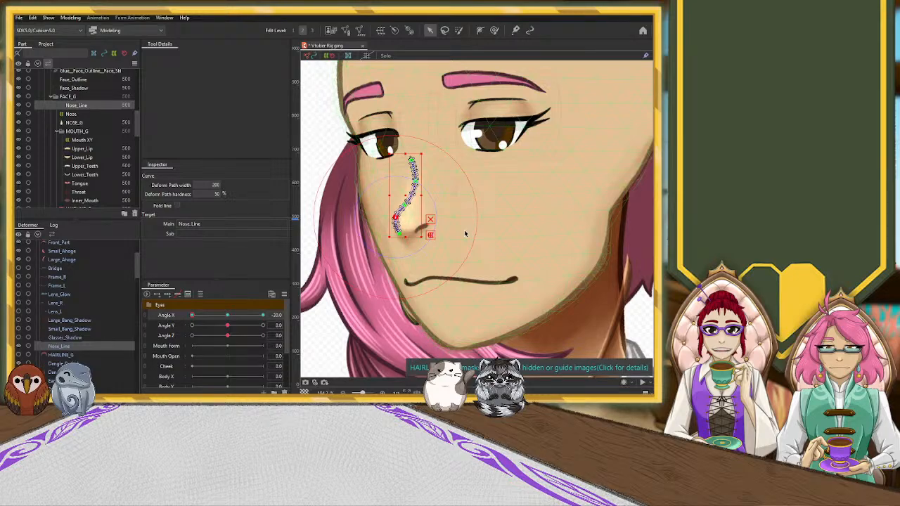
click(322, 110)
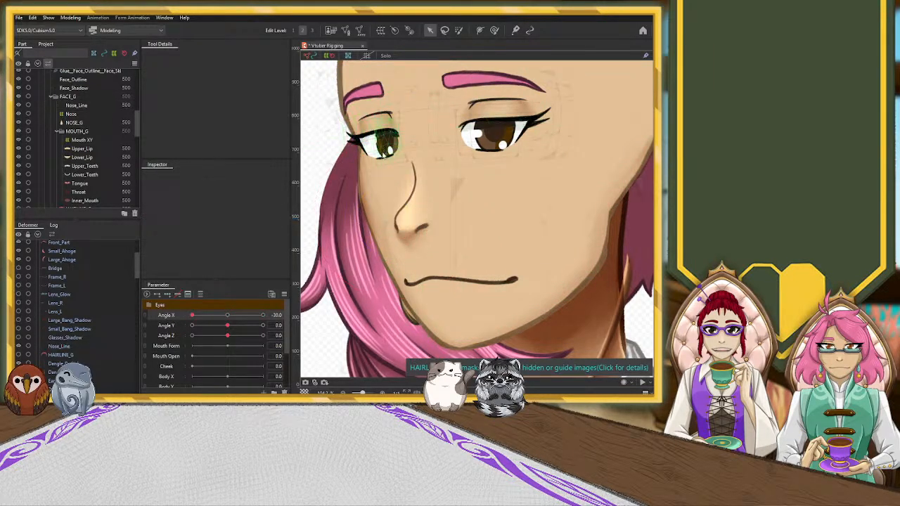
scroll(349, 208, down, 5)
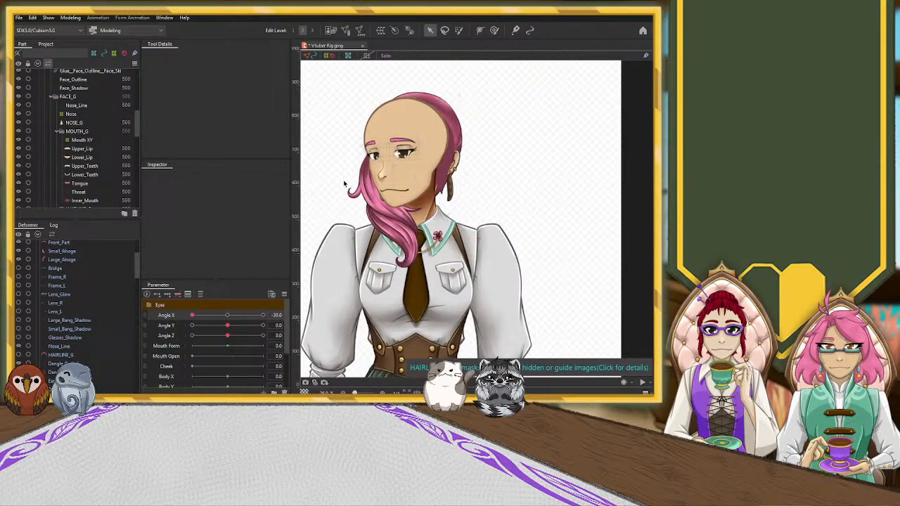
scroll(344, 184, up, 5)
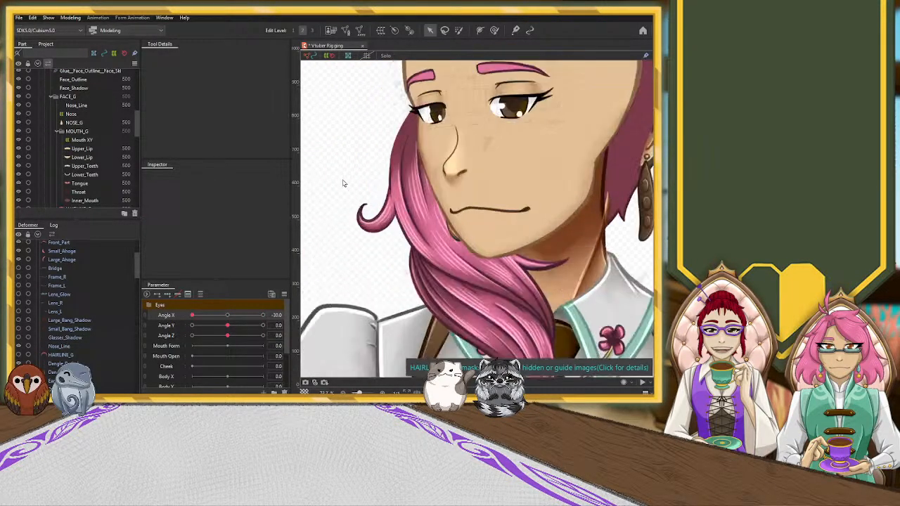
Step: Lower the Nose deformer's opacity to 8% at Angle X -30
click(454, 138)
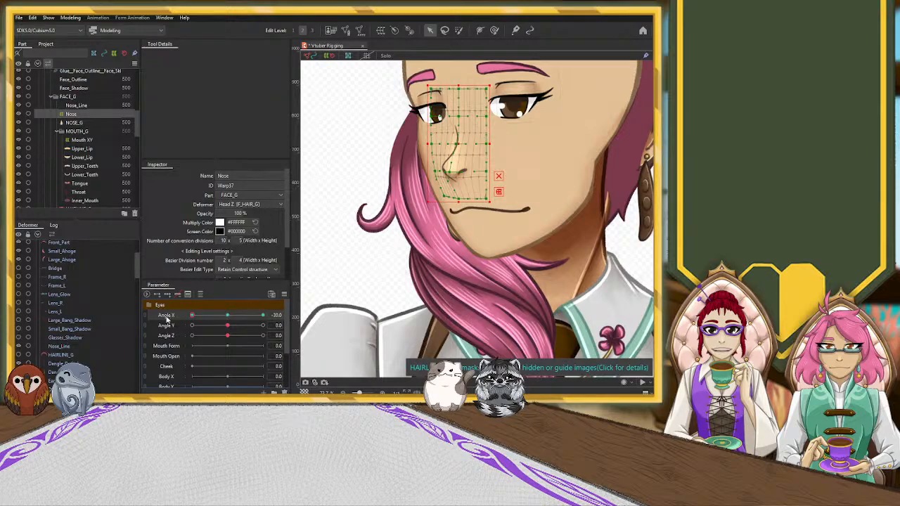
scroll(89, 264, down, 10)
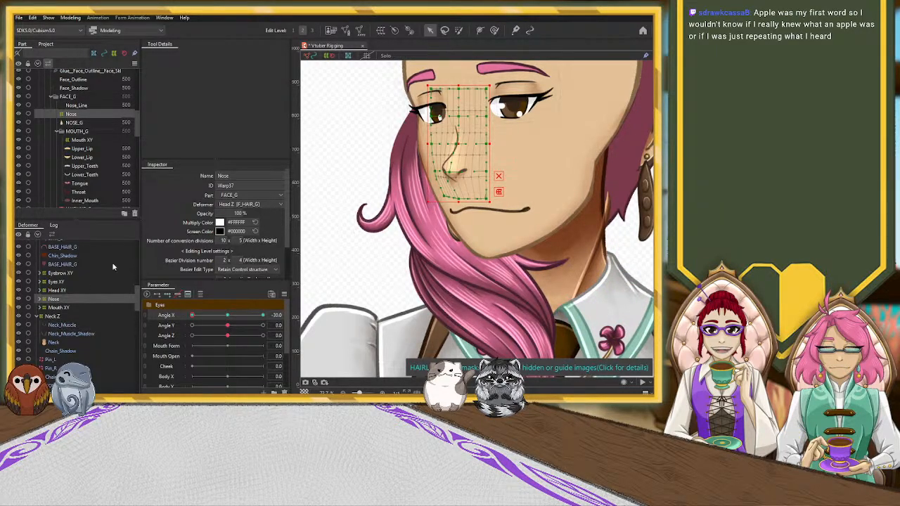
drag(237, 214, 152, 214)
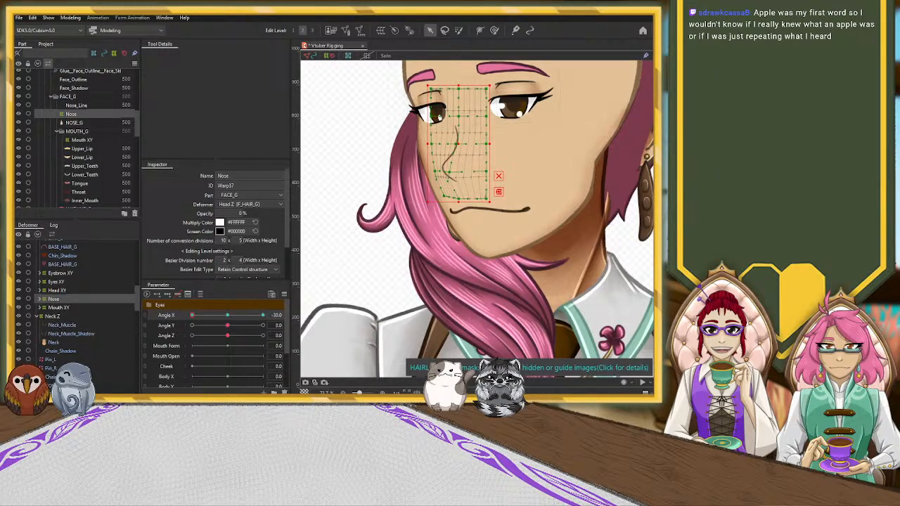
mouse_move(221, 214)
mouse_down()
mouse_move(259, 214)
mouse_move(246, 214)
mouse_up()
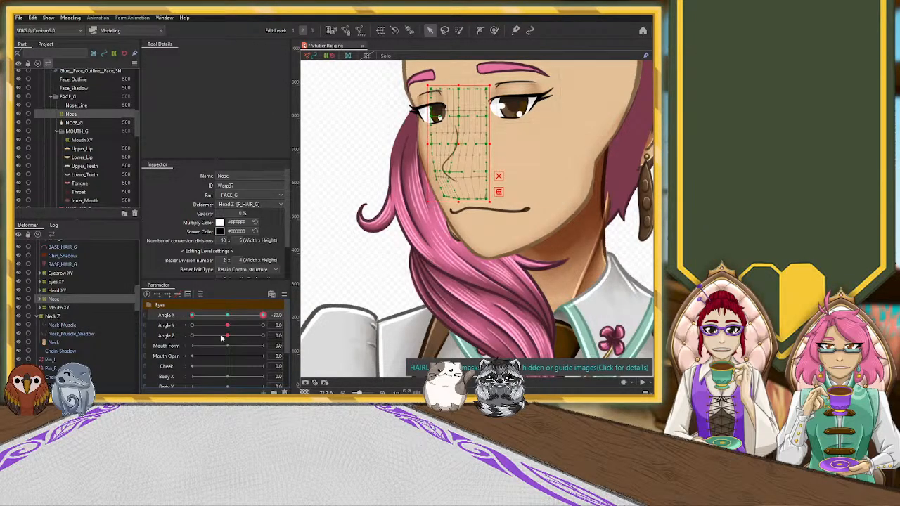
Step: Sweep Angle X from one extreme to the other to review the nose across the full head turn
click(391, 257)
drag(198, 318, 286, 325)
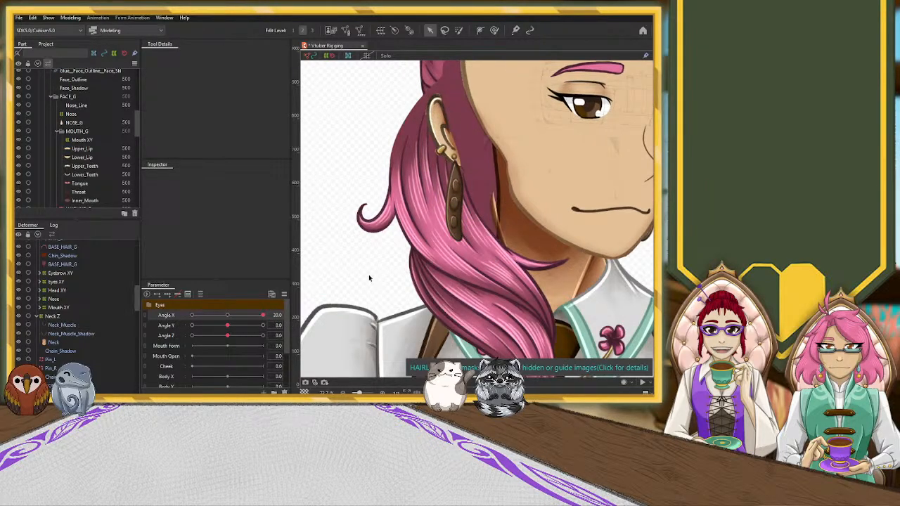
scroll(369, 278, down, 3)
click(264, 317)
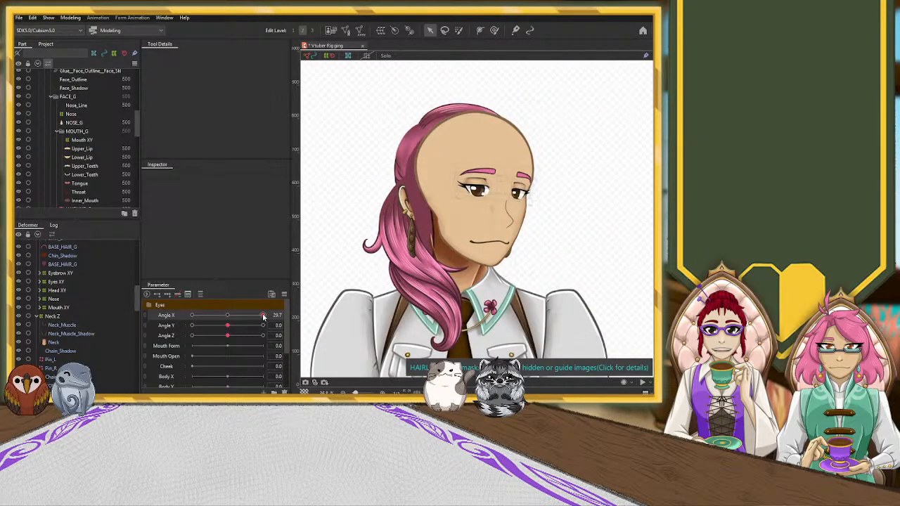
drag(263, 316, 228, 319)
Step: Undo the Nose deformer's Angle X keys, shape and opacity edits, back to before the deformer was created
key(ctrl+z)
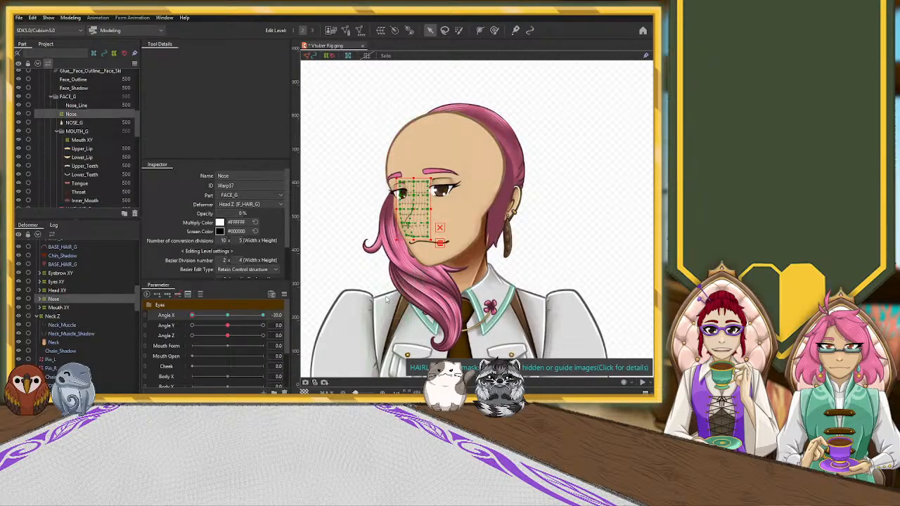
key(ctrl+z)
key(ctrl+z)
key(ctrl+z)
key(ctrl+z)
key(ctrl+z)
key(ctrl+z)
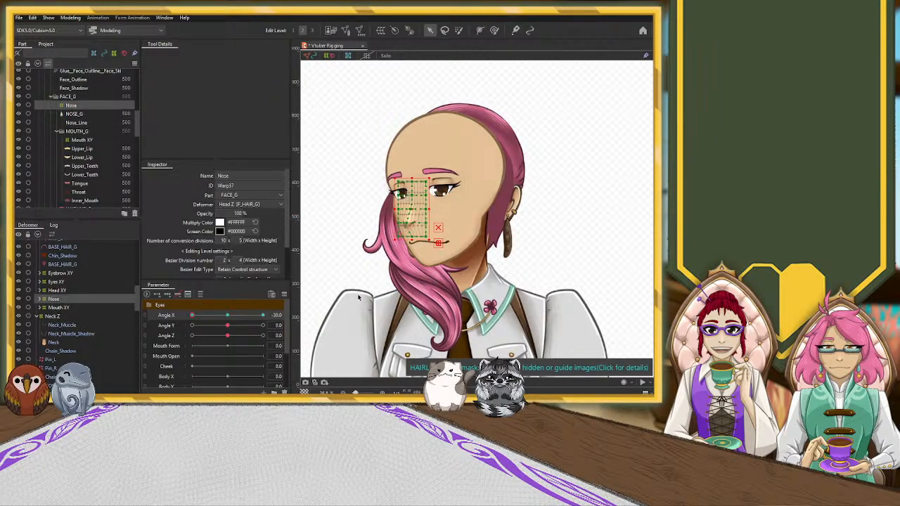
key(ctrl+z)
key(ctrl+z)
key(ctrl+z)
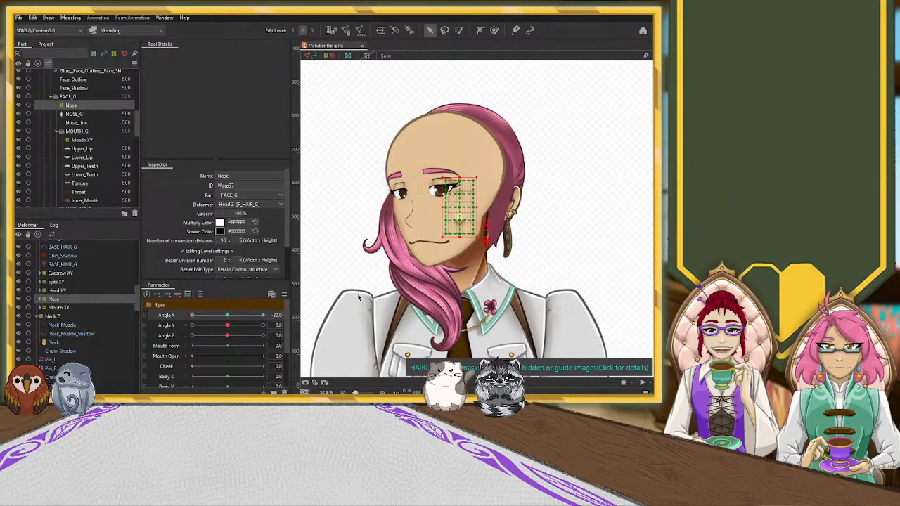
key(ctrl+z)
key(ctrl+z)
key(ctrl+z)
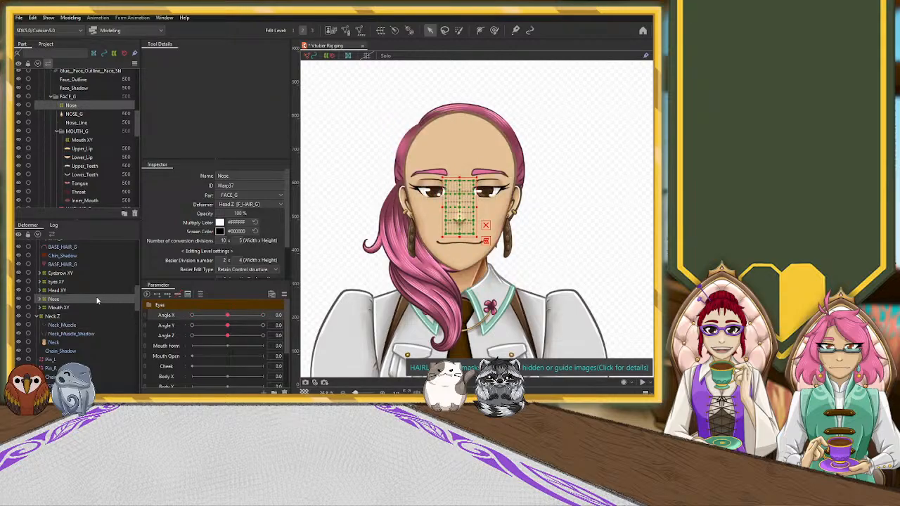
key(ctrl+z)
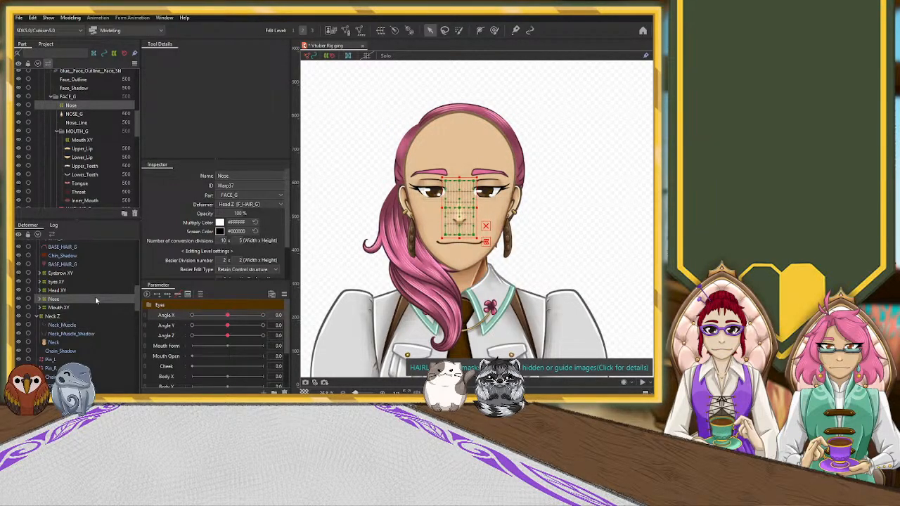
key(ctrl+z)
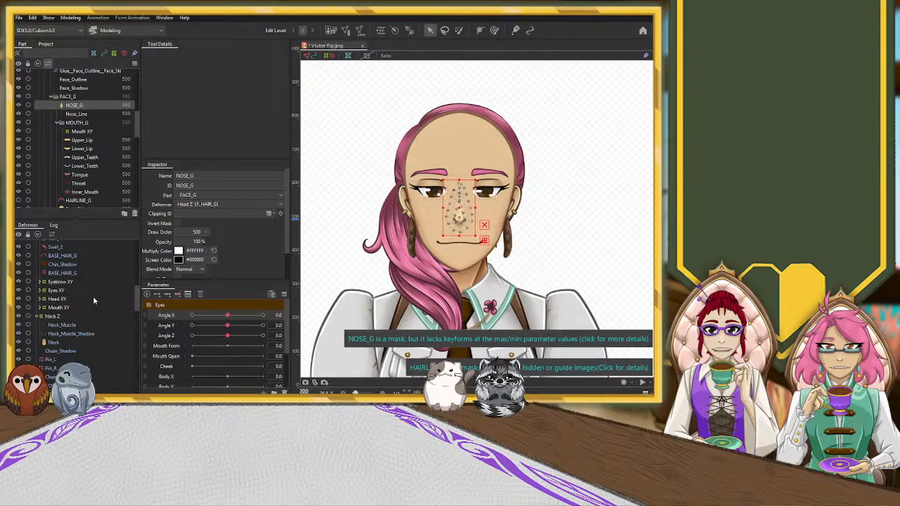
key(ctrl+y)
key(ctrl+z)
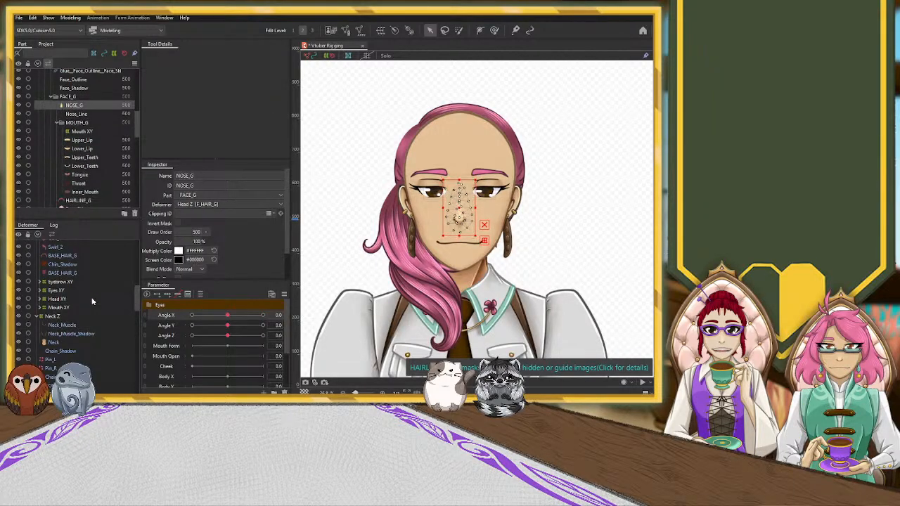
Step: Swing Angle X between 30 and -30 to compare the undeformed NOSE_G with Nose_Line, and return it to 0
drag(231, 315, 344, 316)
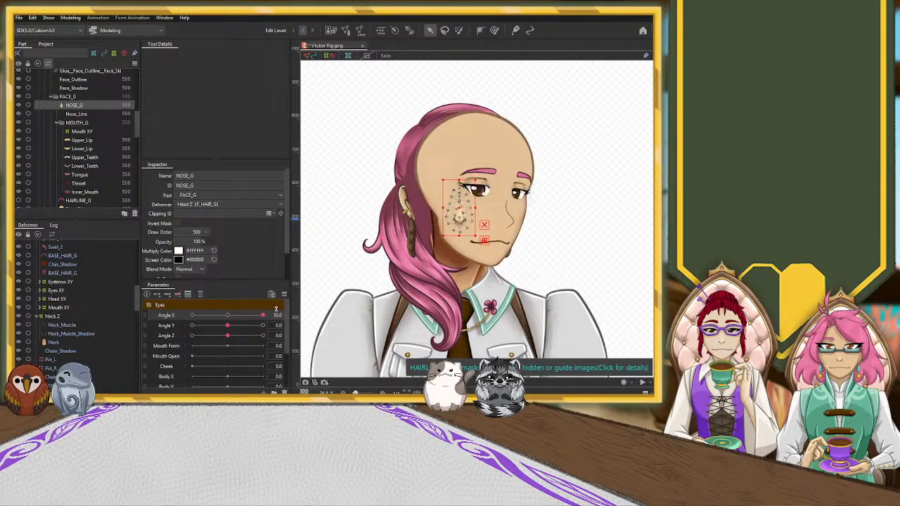
drag(275, 309, 183, 319)
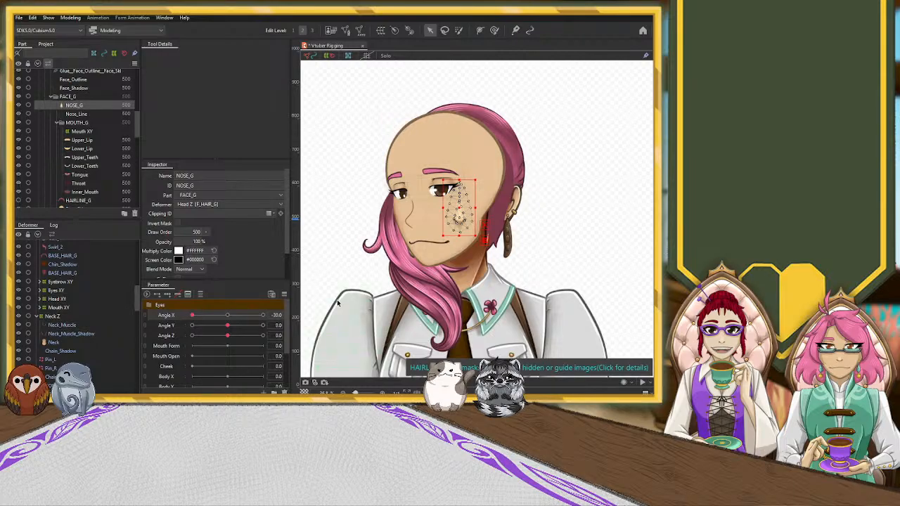
click(226, 316)
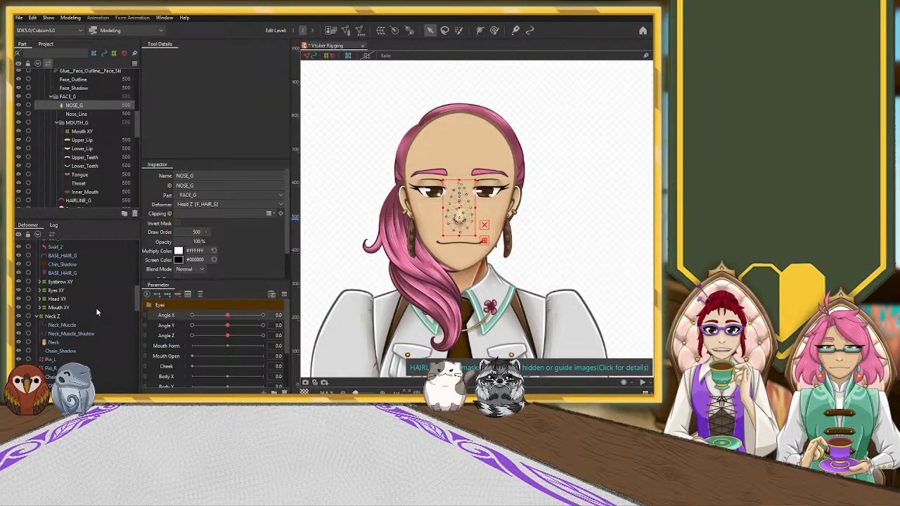
Step: Make all of the model's parts visible and hide the Guide Image part
scroll(96, 309, up, 5)
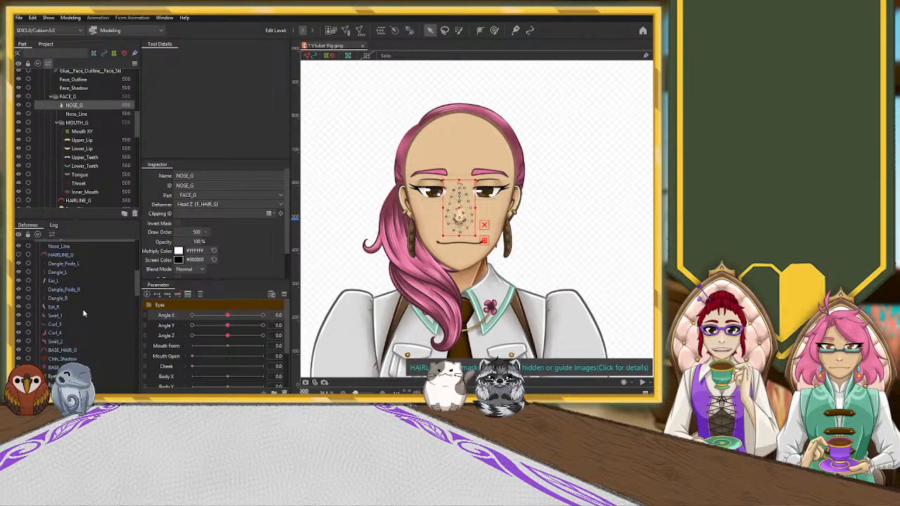
scroll(83, 313, up, 5)
click(20, 237)
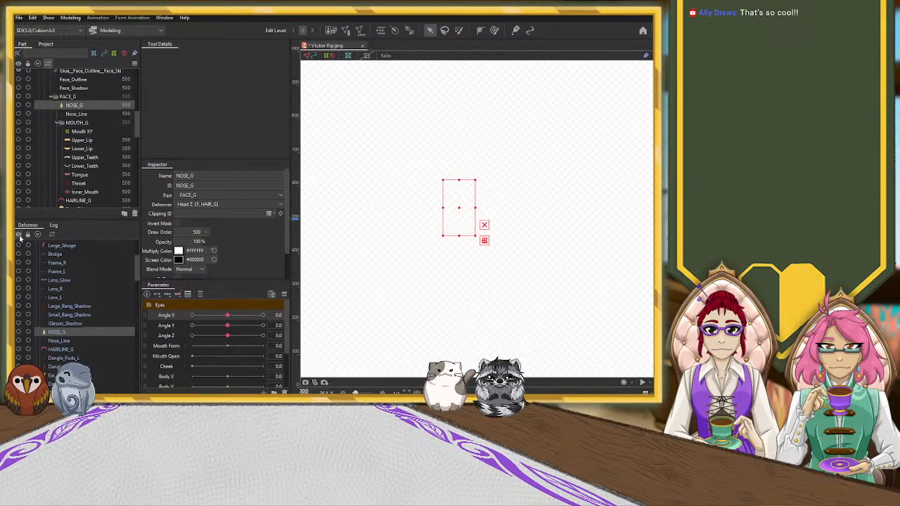
click(20, 237)
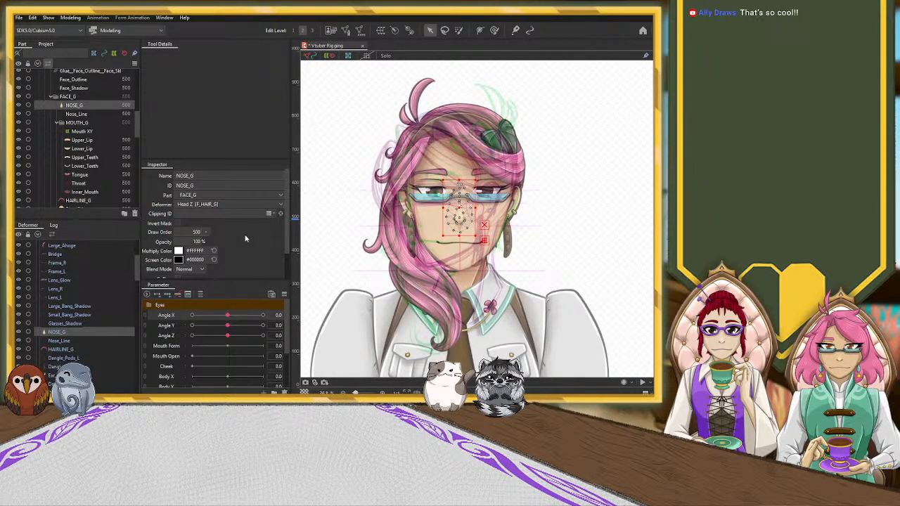
scroll(99, 81, up, 5)
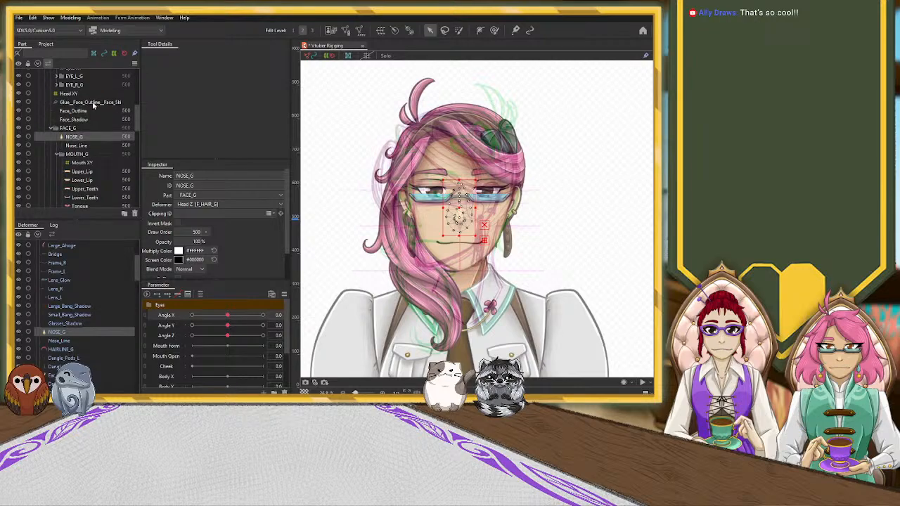
click(39, 83)
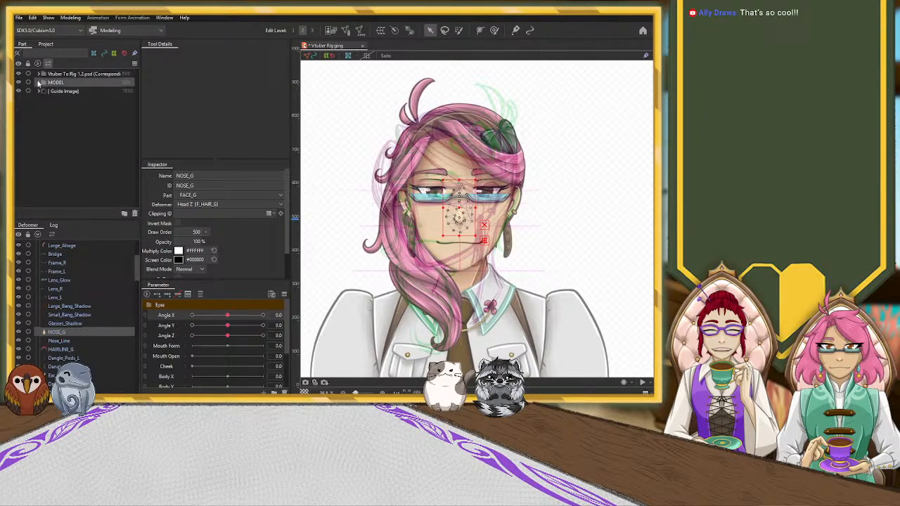
click(19, 91)
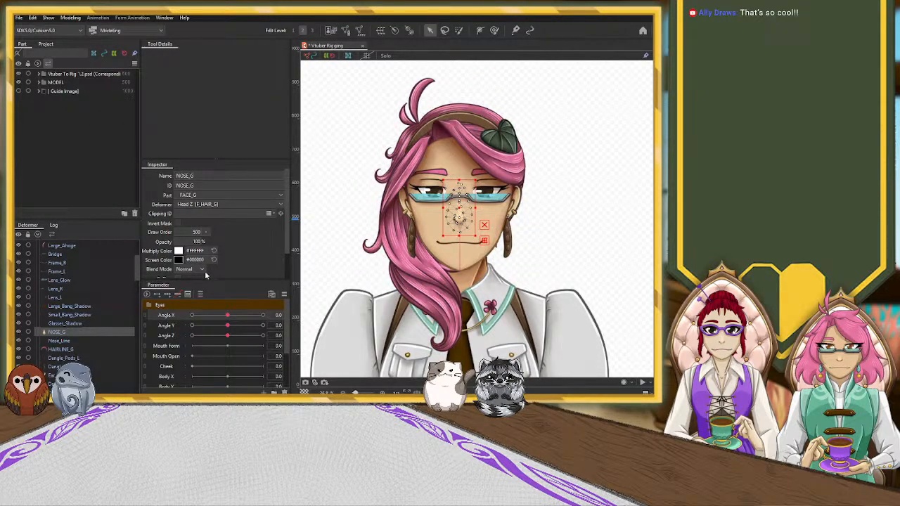
Step: Hide and reshow NOSE_G to check the front view without the nose
click(21, 332)
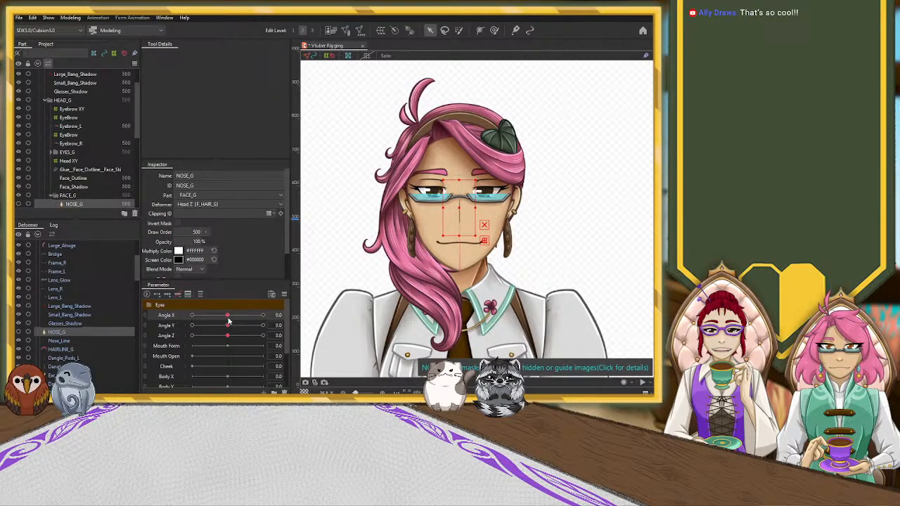
mouse_move(227, 316)
mouse_down()
mouse_move(183, 319)
mouse_move(229, 318)
mouse_up()
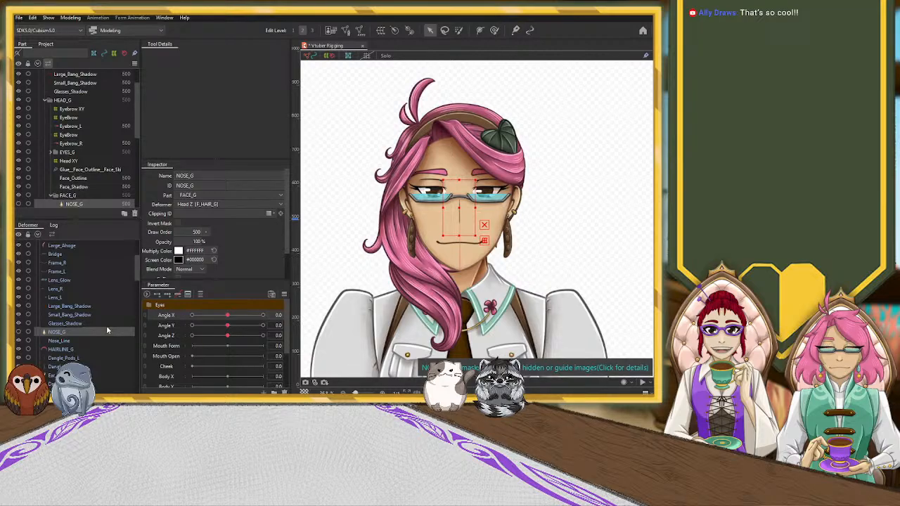
click(59, 332)
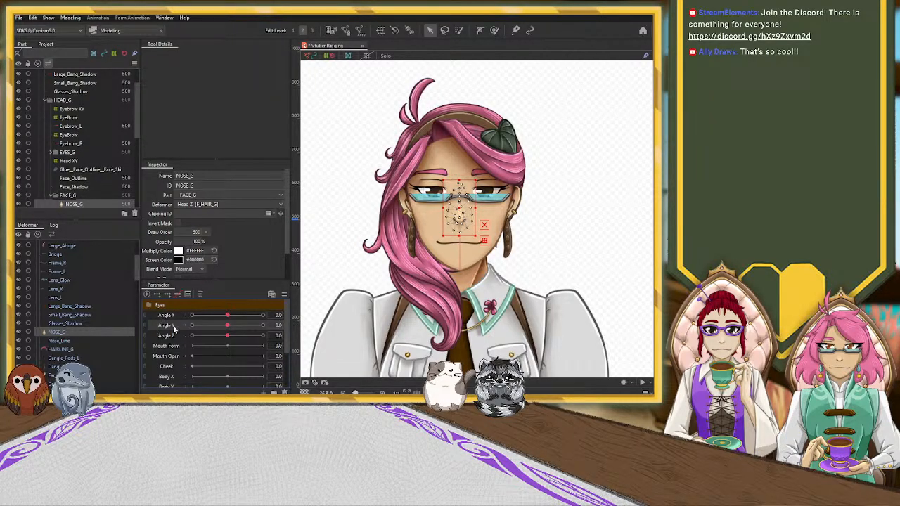
Step: Rebuild NOSE_G's mesh with a denser arrangement of points and apply it
click(350, 31)
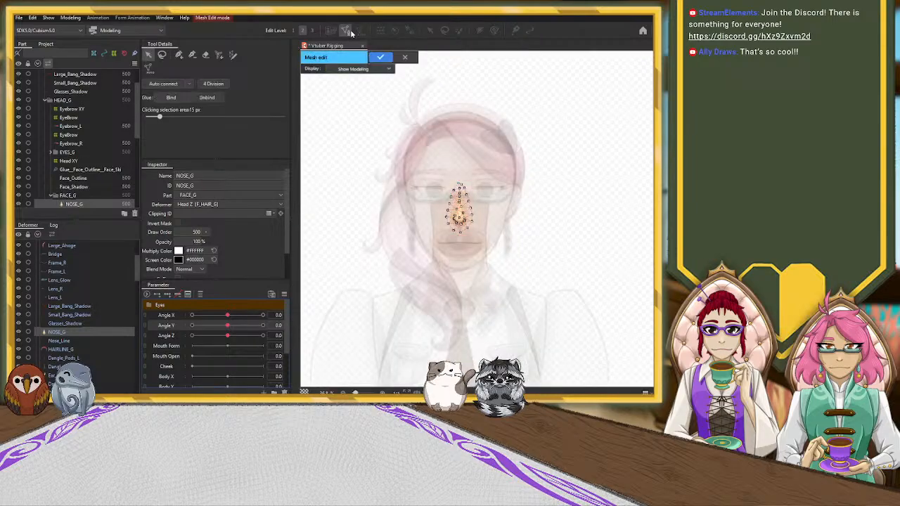
click(379, 57)
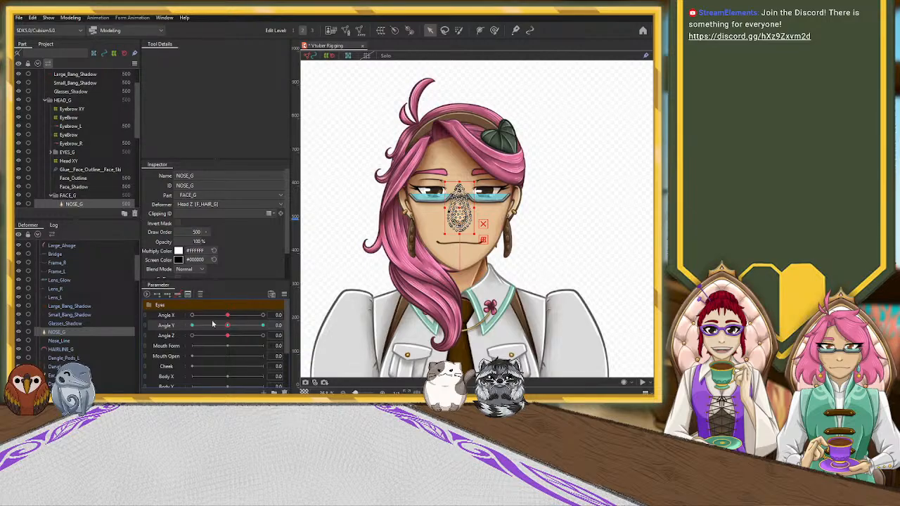
Step: Try keying NOSE_G directly on Angle Y, moving the nose down the face and shortening its bridge at -30
drag(227, 325, 186, 329)
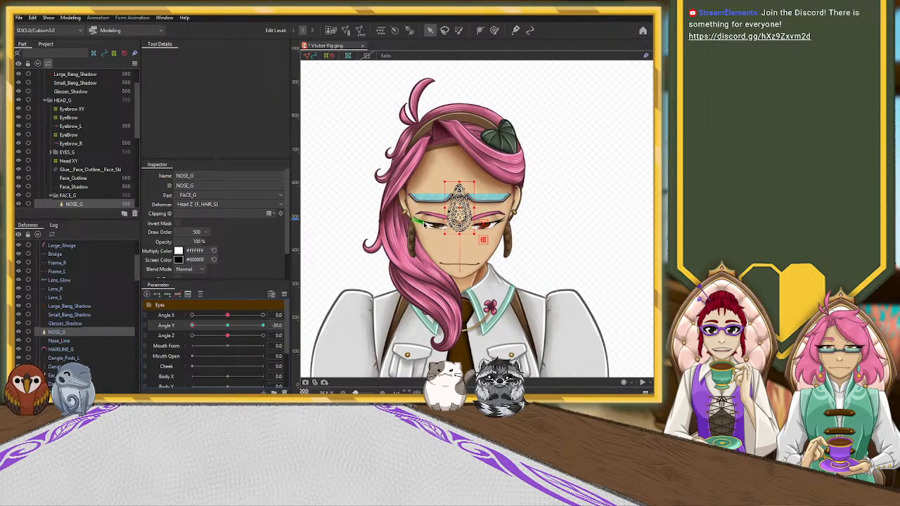
scroll(464, 229, up, 4)
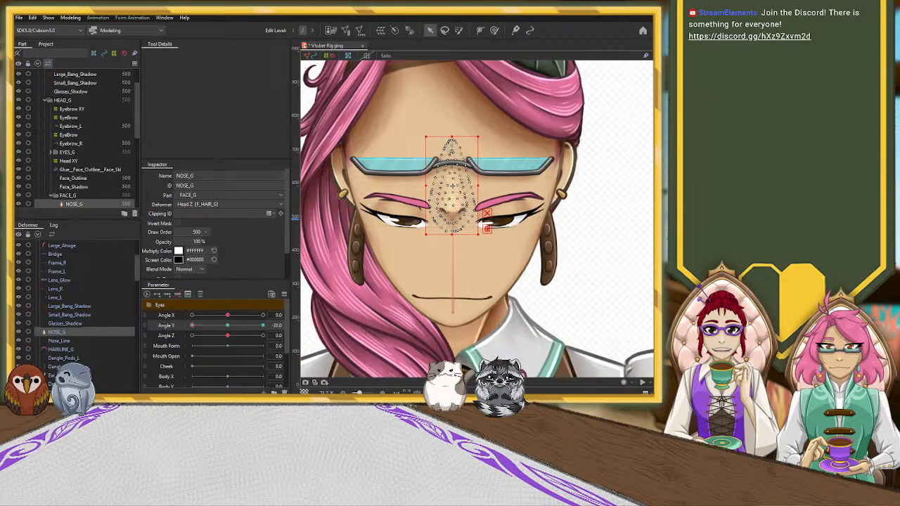
drag(452, 185, 451, 252)
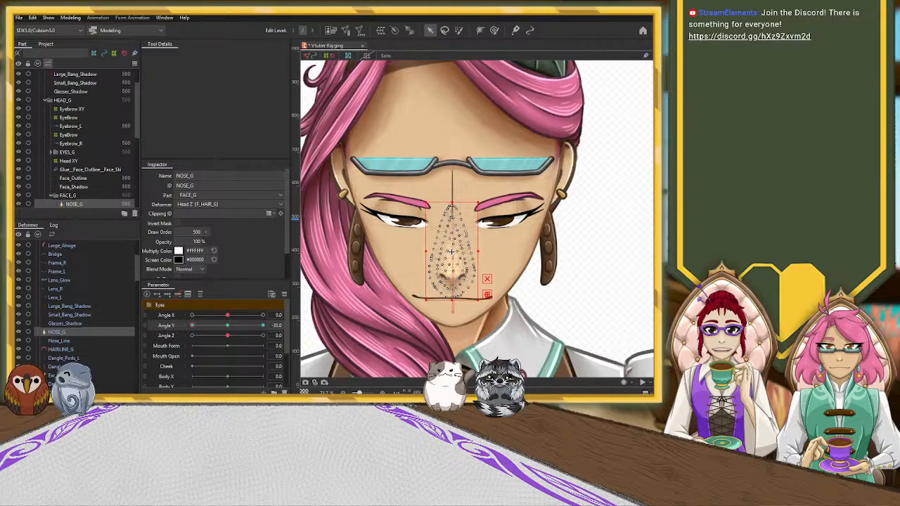
drag(452, 205, 452, 246)
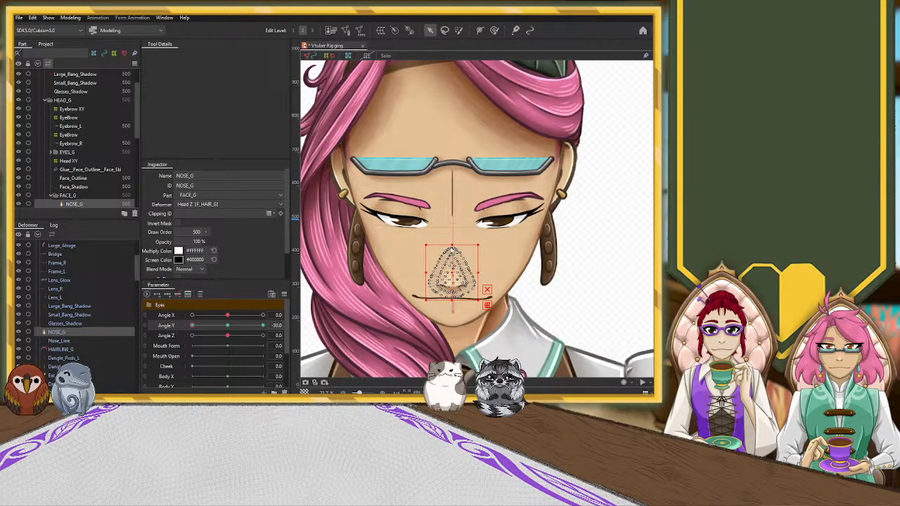
drag(452, 274, 452, 255)
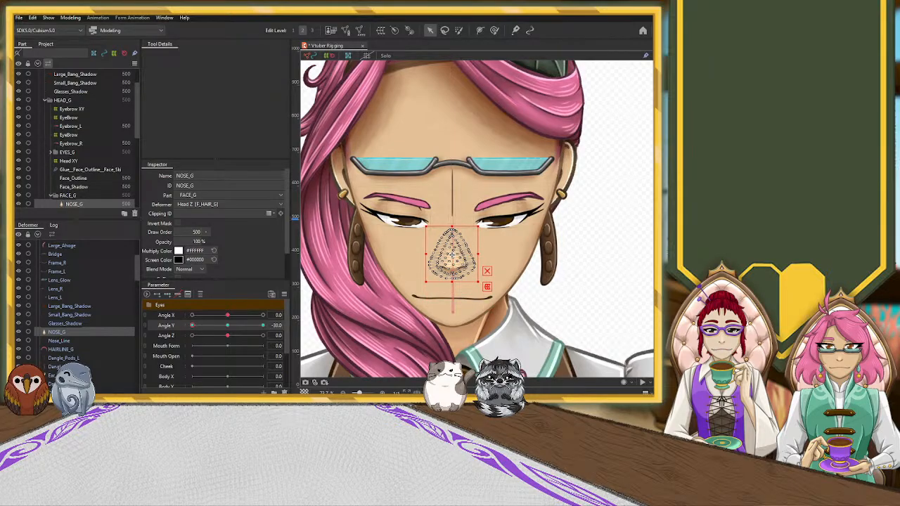
scroll(454, 268, up, 2)
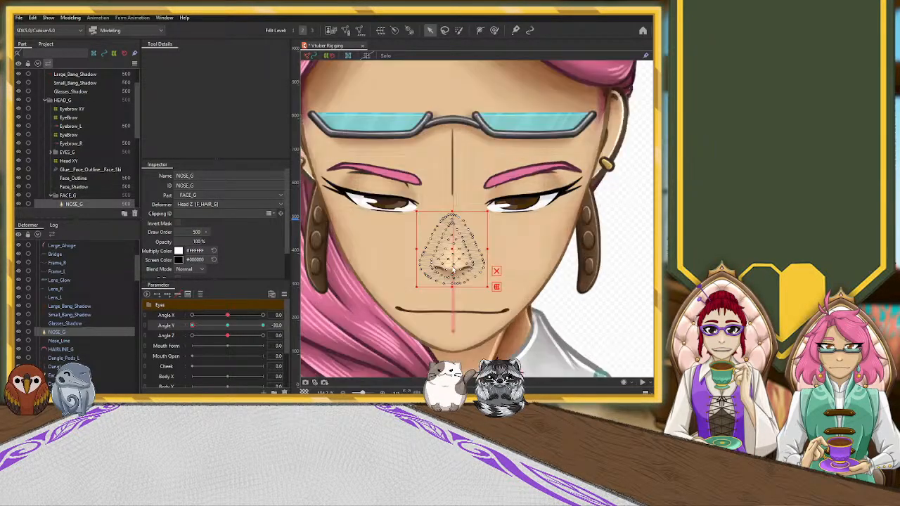
scroll(453, 268, up, 1)
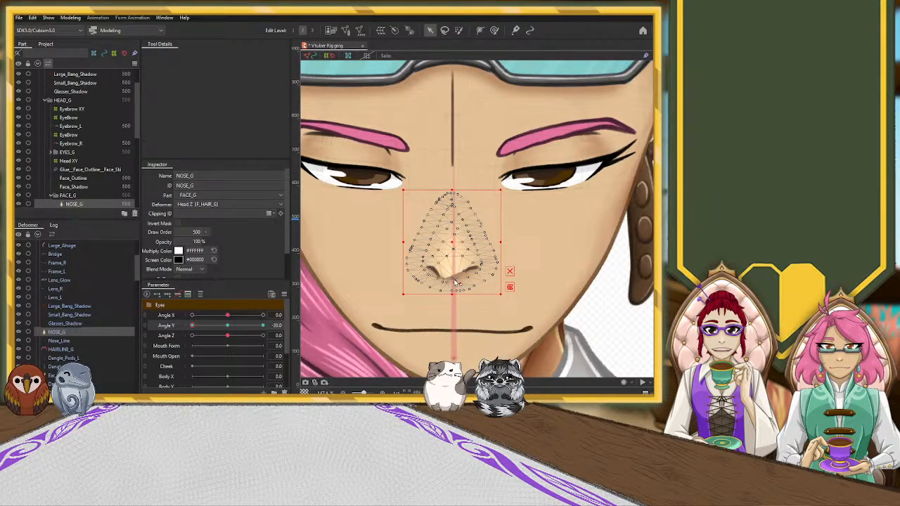
Step: Undo the nose's move and bridge shortening at Angle Y -30, along with its Angle Y keys
key(ctrl+z)
key(ctrl+z)
key(ctrl+z)
key(ctrl+z)
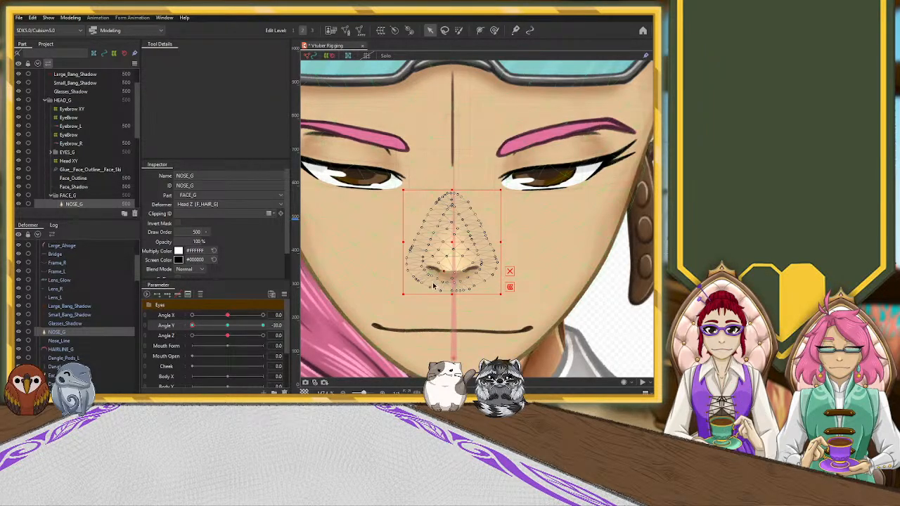
key(ctrl+z)
key(ctrl+z)
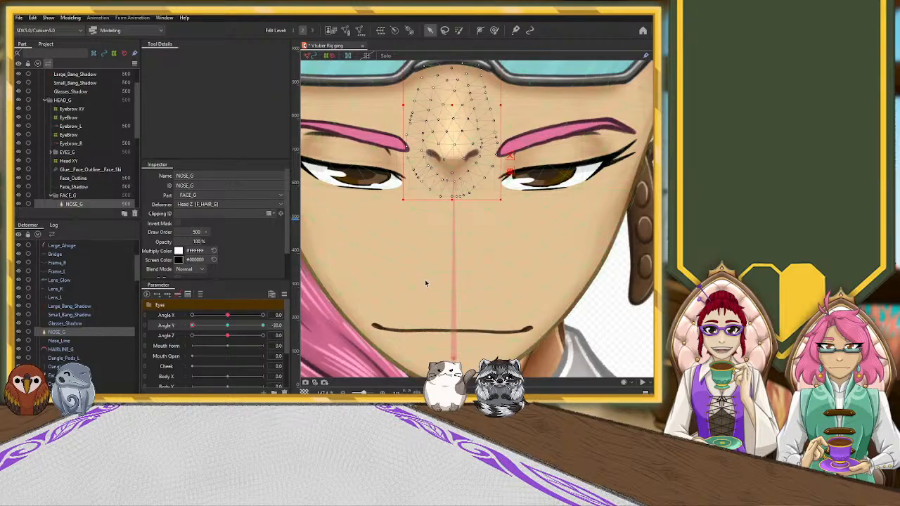
scroll(424, 280, down, 4)
scroll(424, 282, down, 2)
Step: Reset Angle Y to 0 and create a warp deformer around NOSE_G with 5 x 5 conversion and 2 x 4 Bezier divisions
click(228, 326)
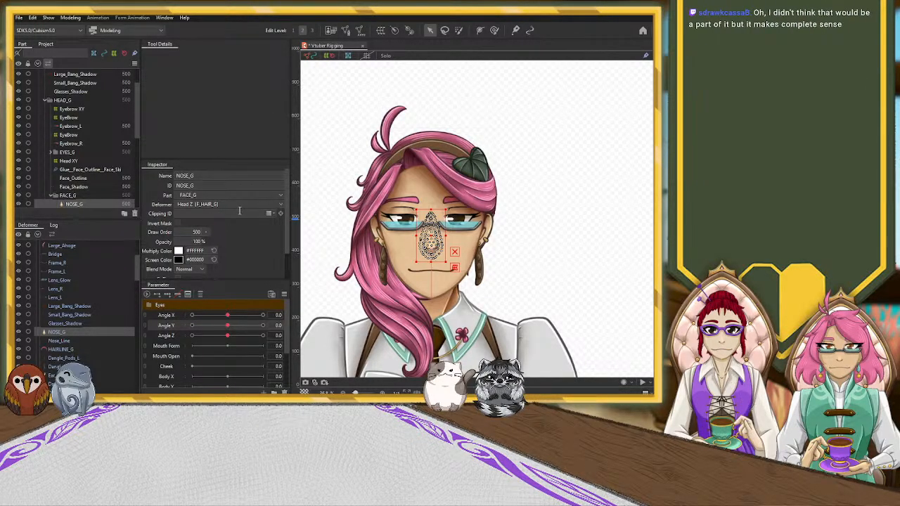
click(181, 277)
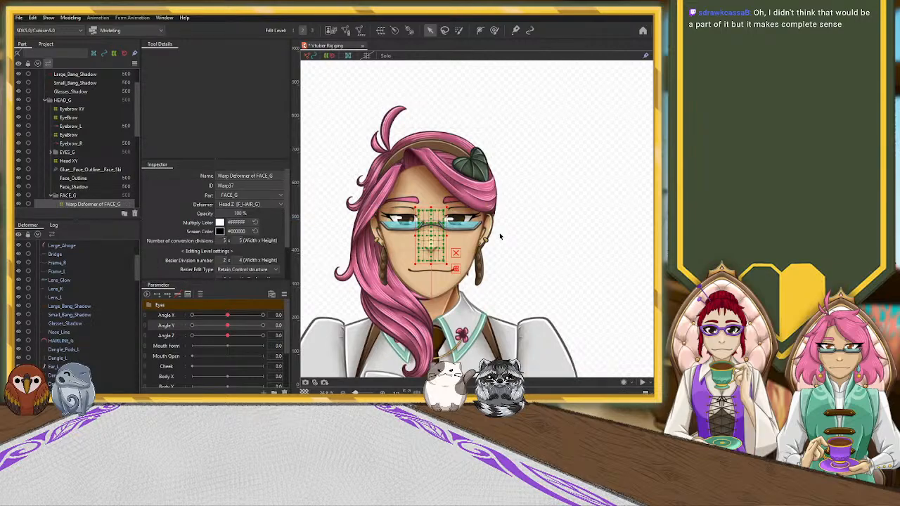
scroll(429, 241, up, 5)
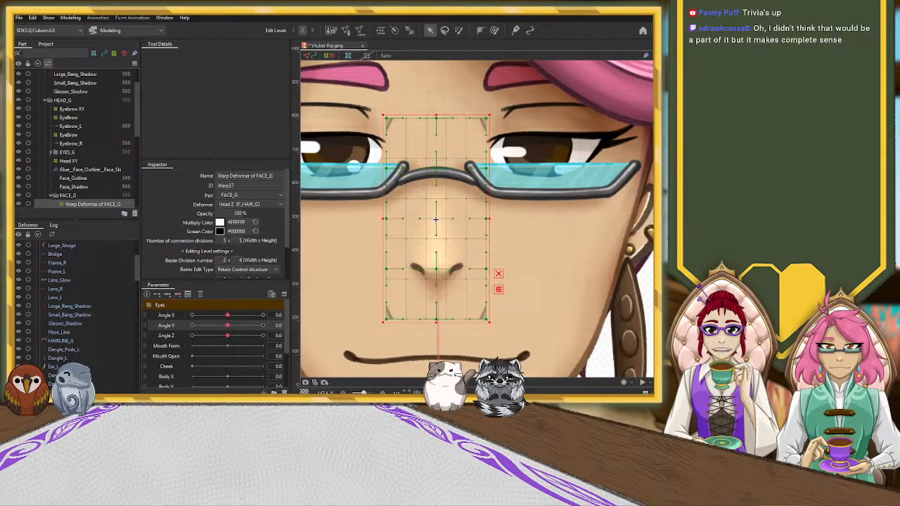
Step: Nudge the new warp deformer sideways until its middle column lines up with the centre line of the nose and face
drag(435, 219, 436, 218)
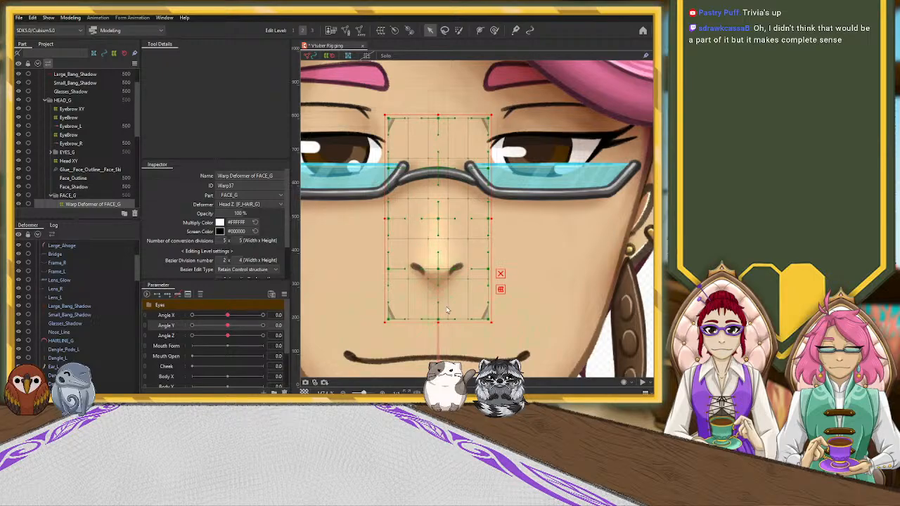
scroll(447, 306, up, 3)
drag(429, 130, 427, 131)
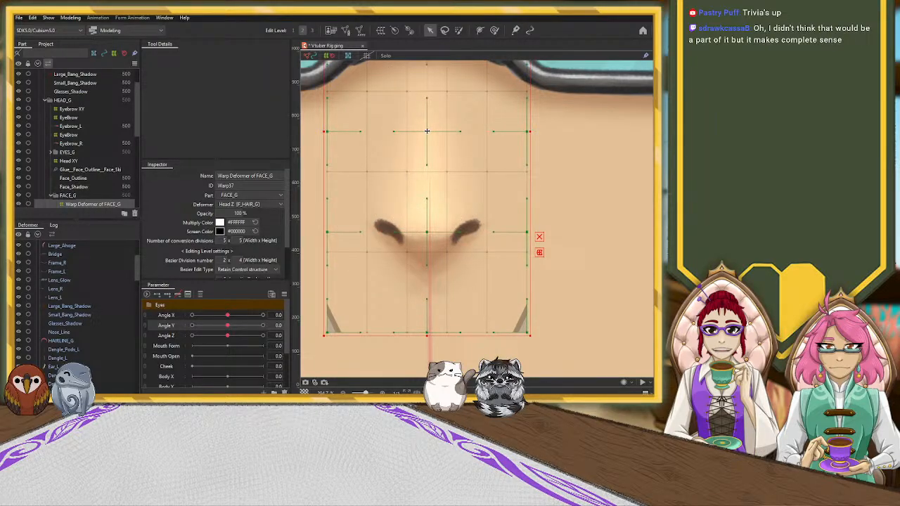
drag(426, 131, 427, 131)
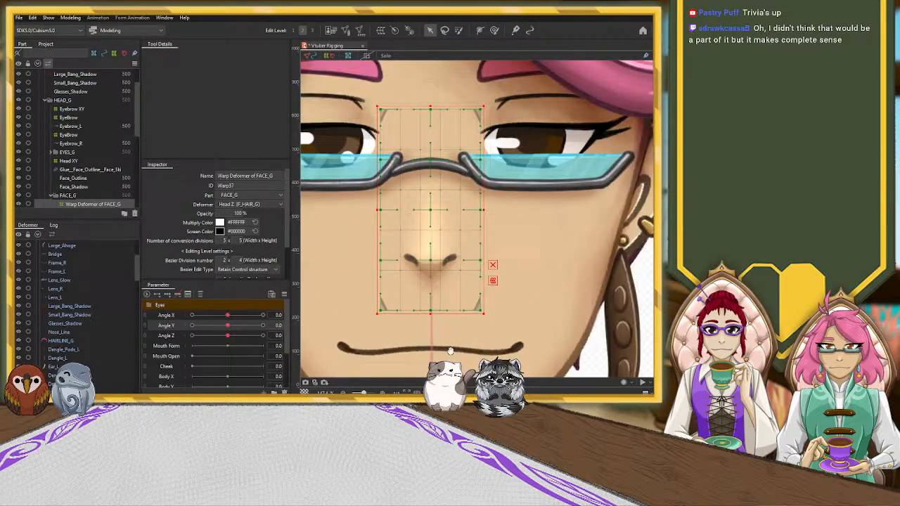
drag(450, 350, 438, 287)
scroll(440, 225, up, 4)
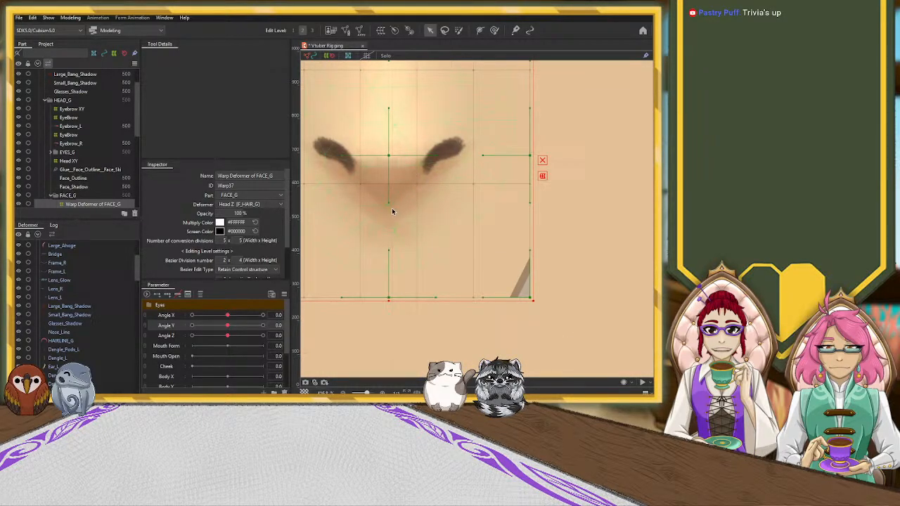
scroll(400, 116, down, 4)
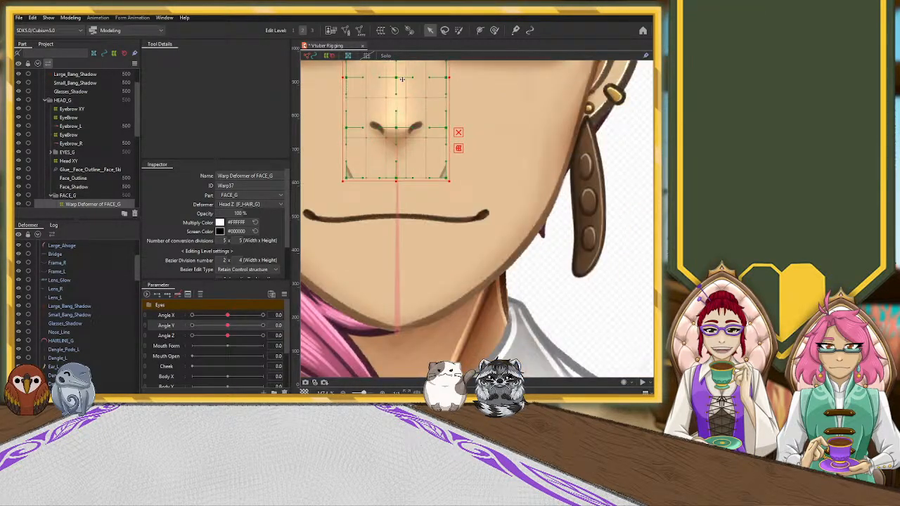
drag(401, 78, 402, 78)
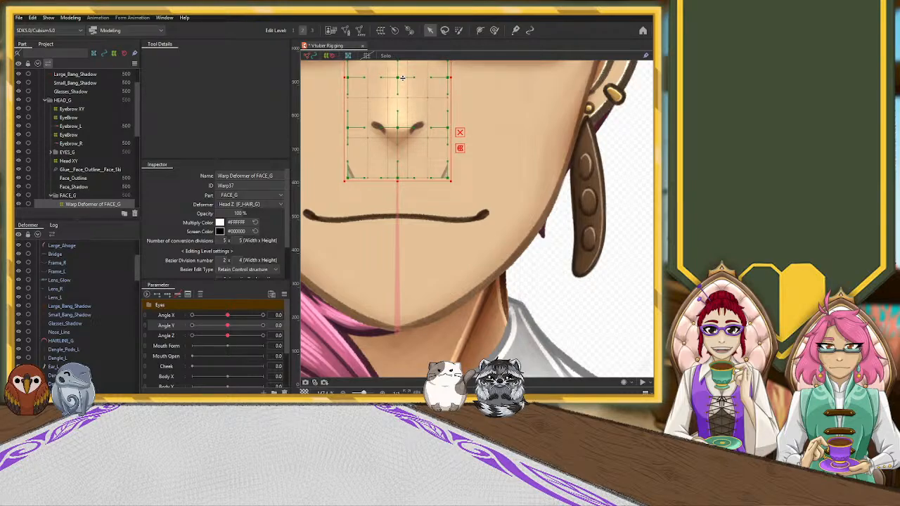
scroll(362, 130, down, 5)
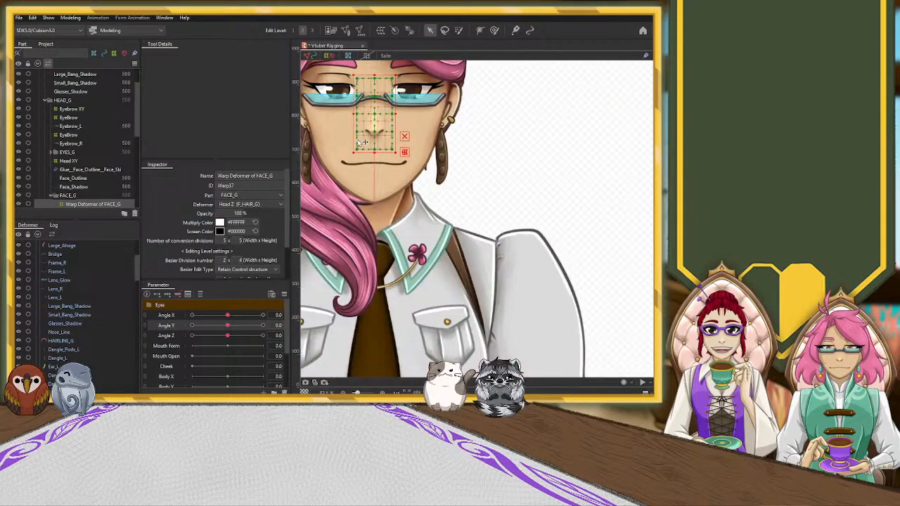
click(504, 152)
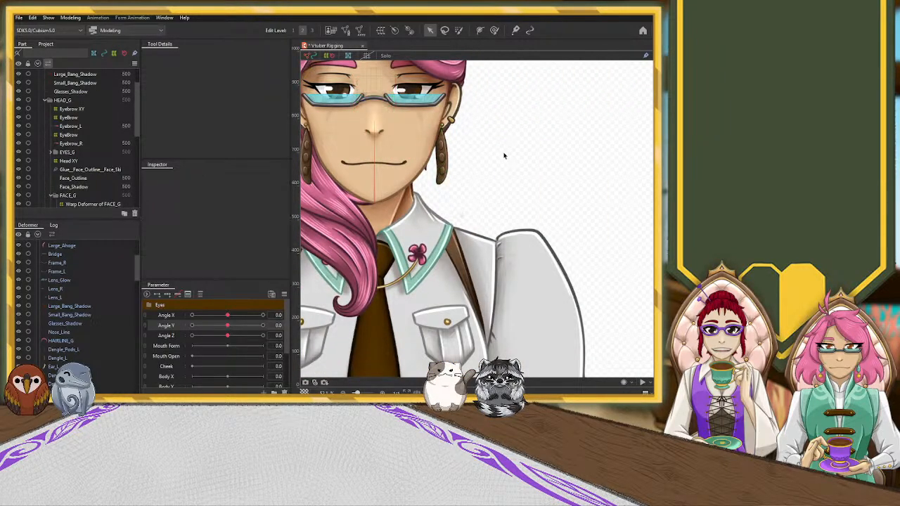
Step: Select the warp deformer that holds NOSE_G and rename it Nose XY
drag(377, 173, 402, 239)
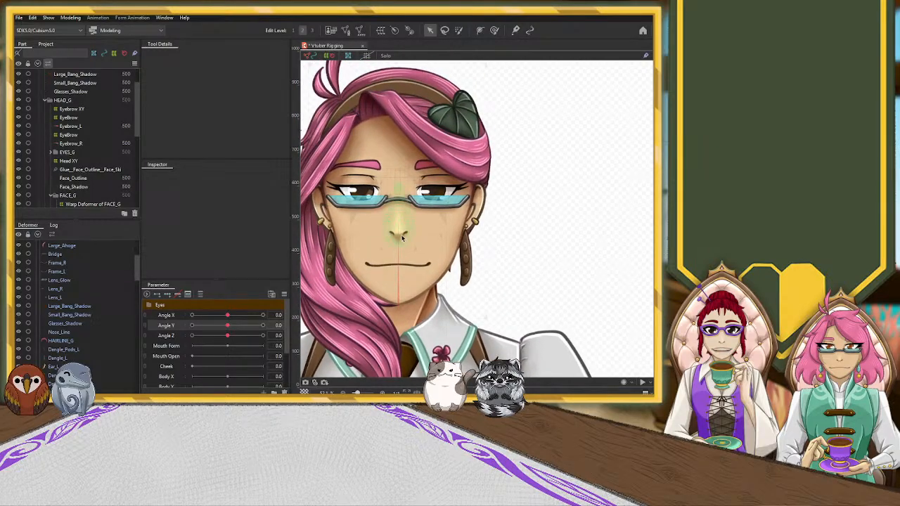
click(400, 236)
scroll(69, 311, down, 1)
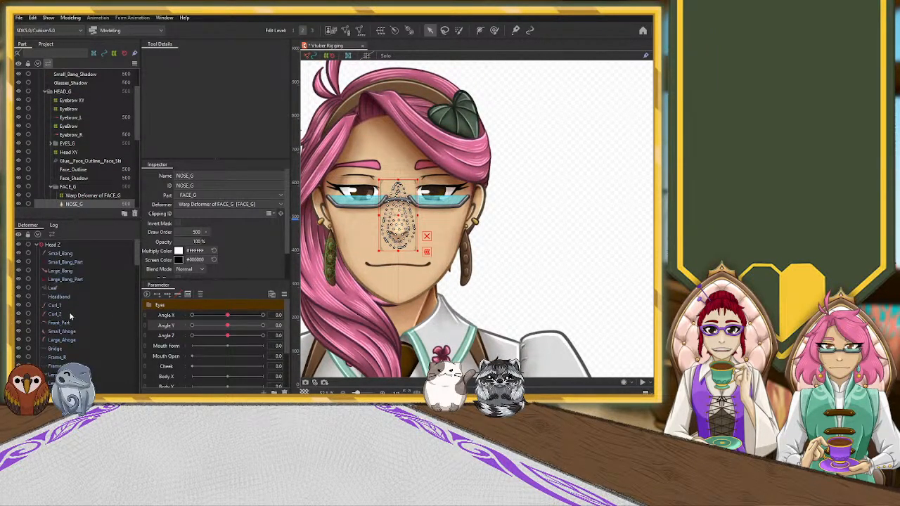
click(35, 244)
scroll(67, 306, down, 10)
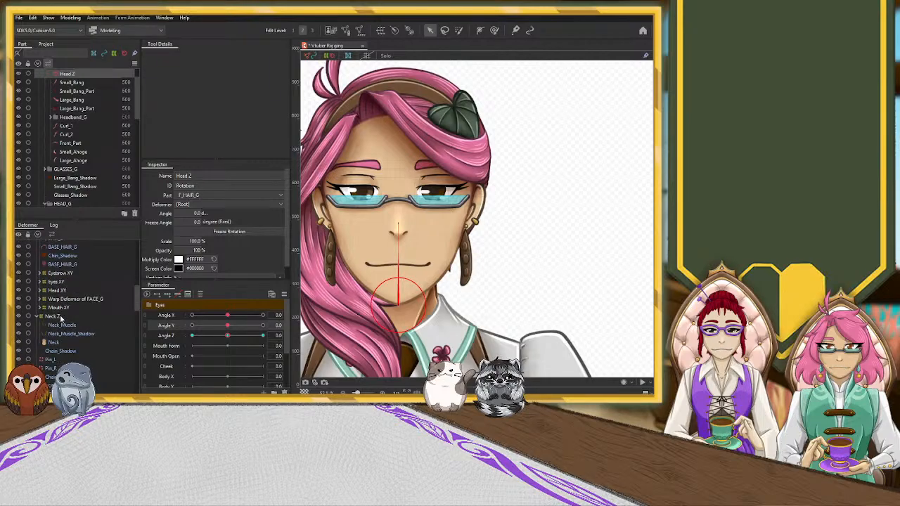
click(62, 316)
click(63, 308)
click(65, 291)
click(64, 299)
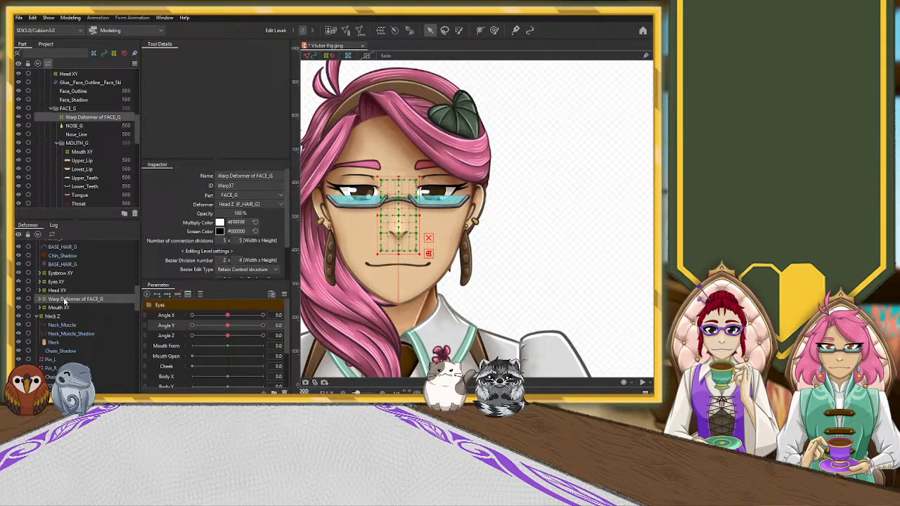
triple_click(250, 176)
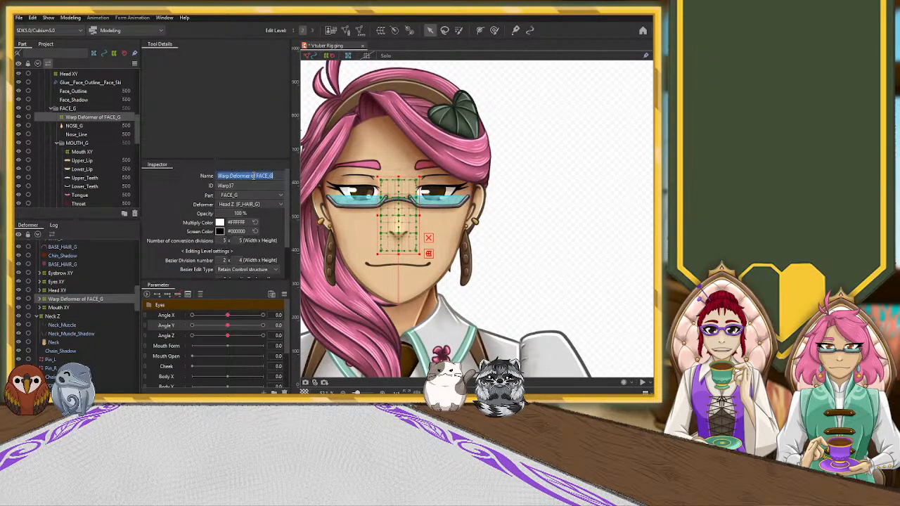
text(Nose)
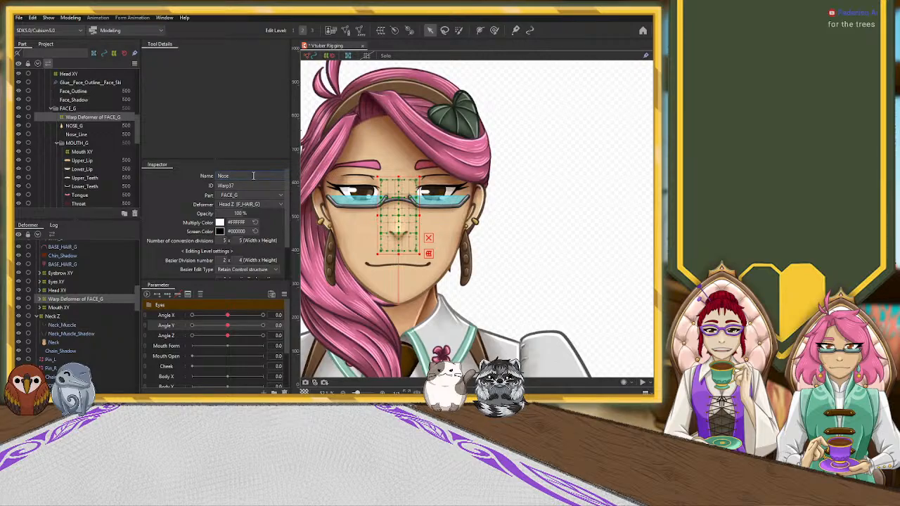
text( XY)
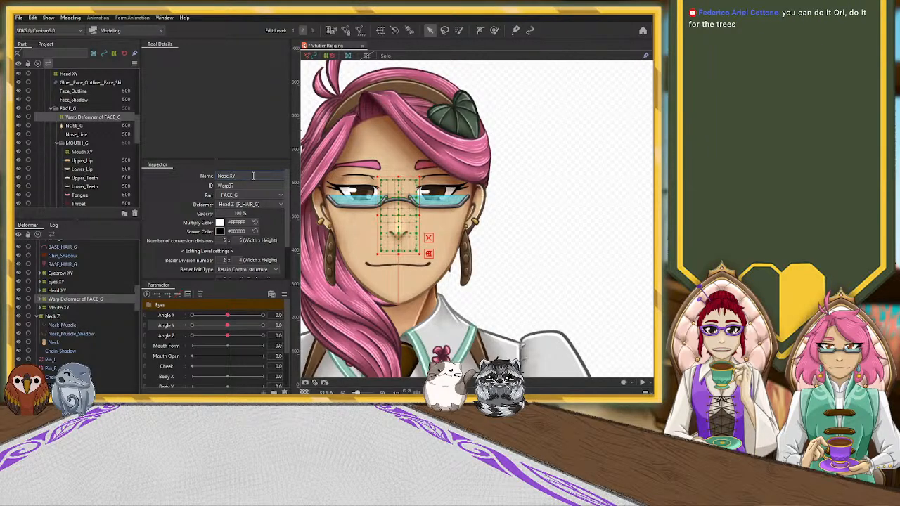
text( XY)
Step: Add three Angle Y keys to Nose XY and, at -30, shorten the deformer from its upper edge and move it down between eyes and mouth
click(167, 295)
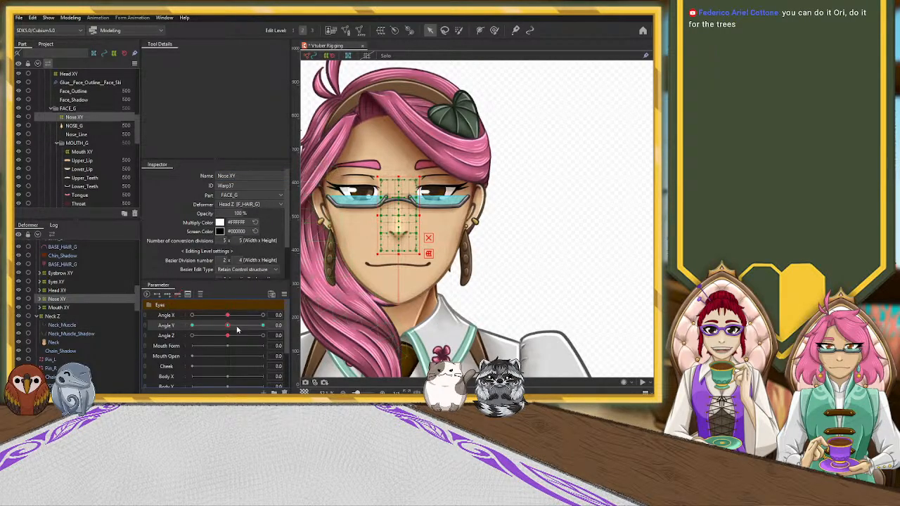
drag(237, 327, 192, 326)
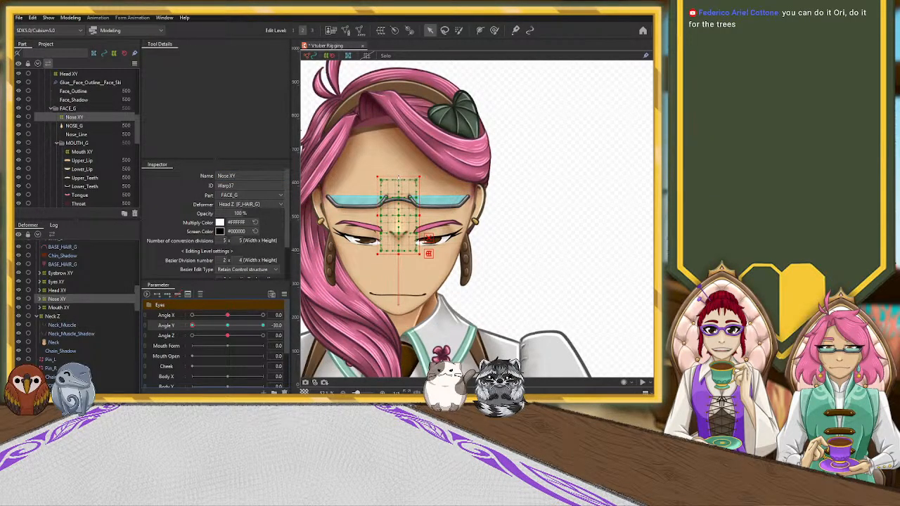
drag(399, 177, 398, 214)
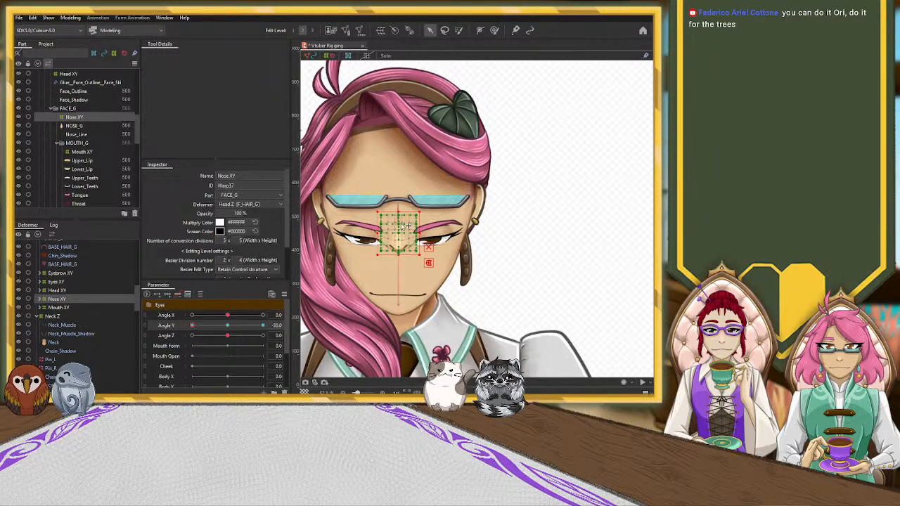
drag(397, 232, 398, 260)
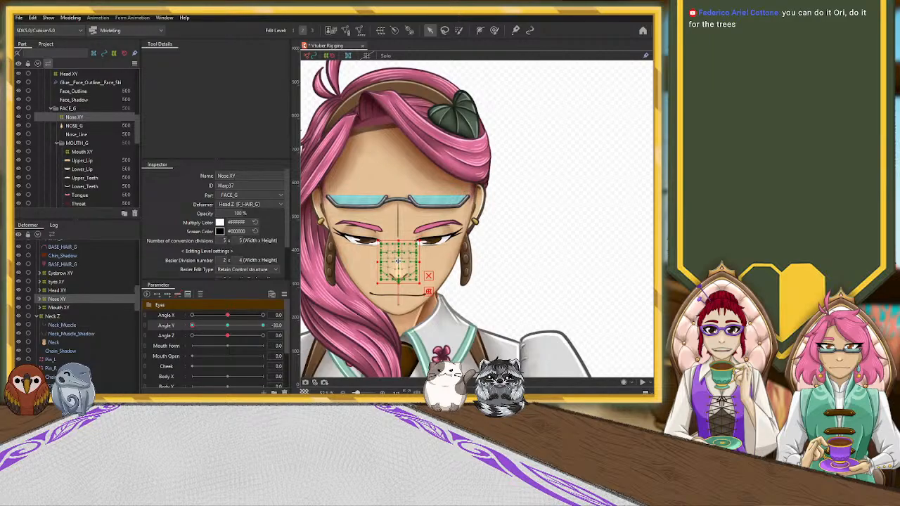
click(523, 267)
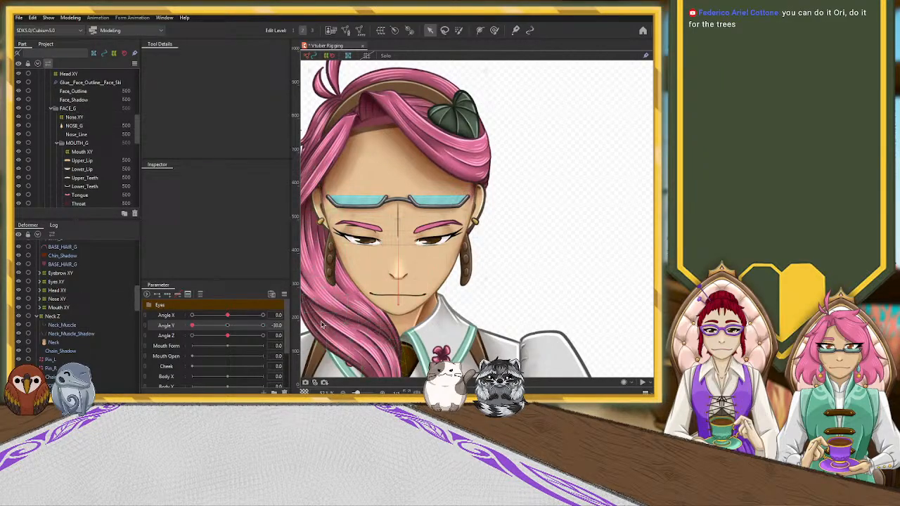
Step: At Angle Y 30, move the Nose XY deformer up between the eyes and shorten it from its upper edge
drag(192, 328, 264, 325)
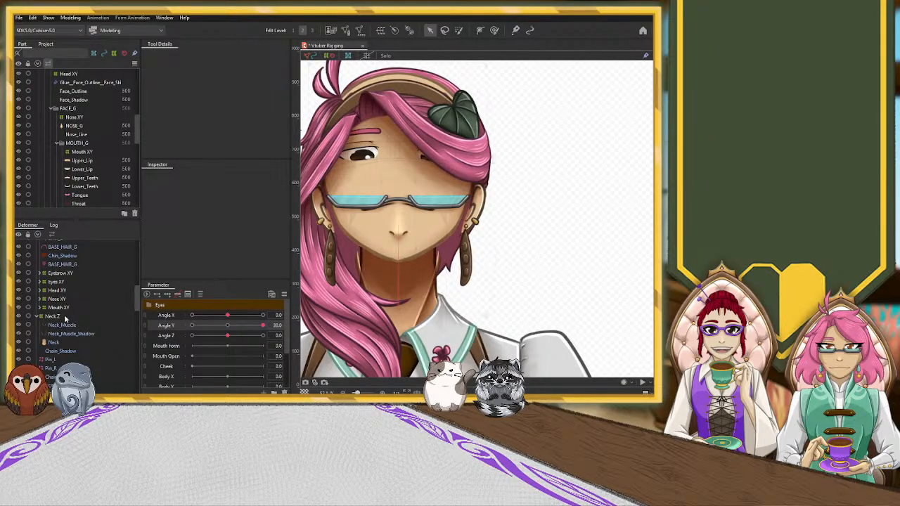
click(56, 298)
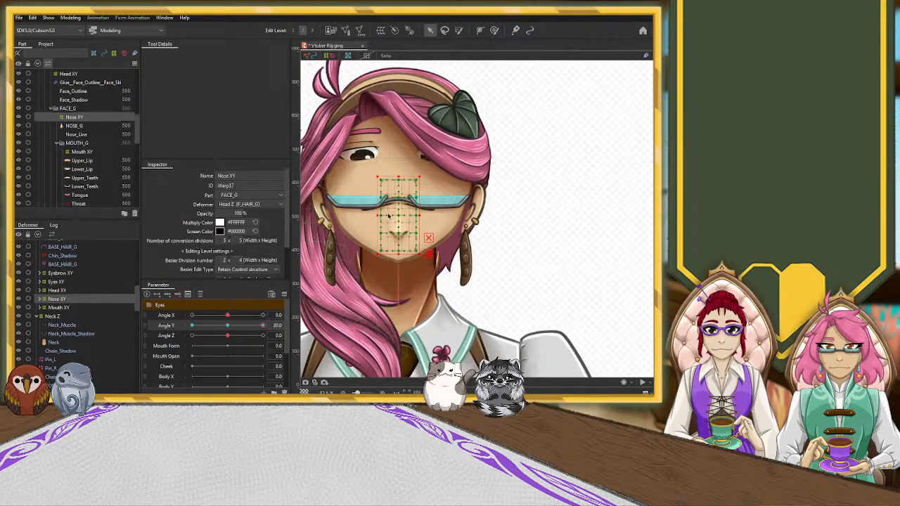
drag(399, 218, 396, 159)
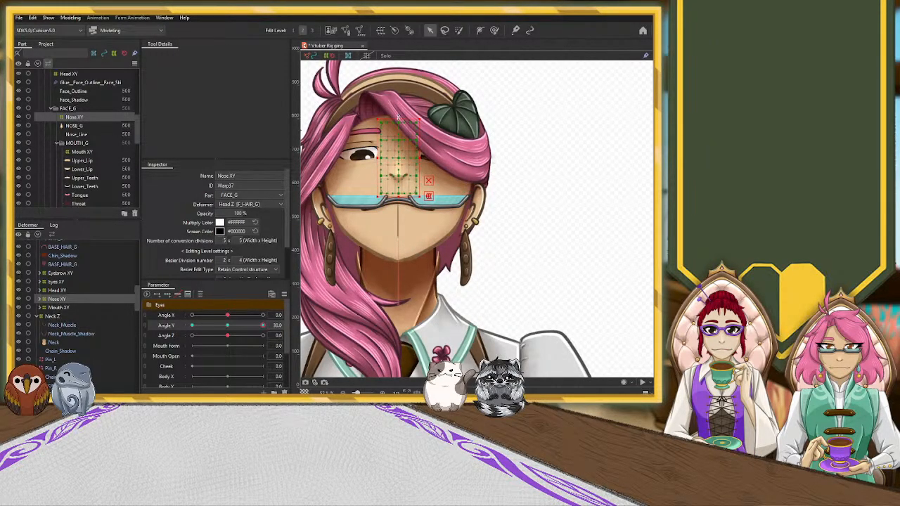
drag(397, 118, 399, 149)
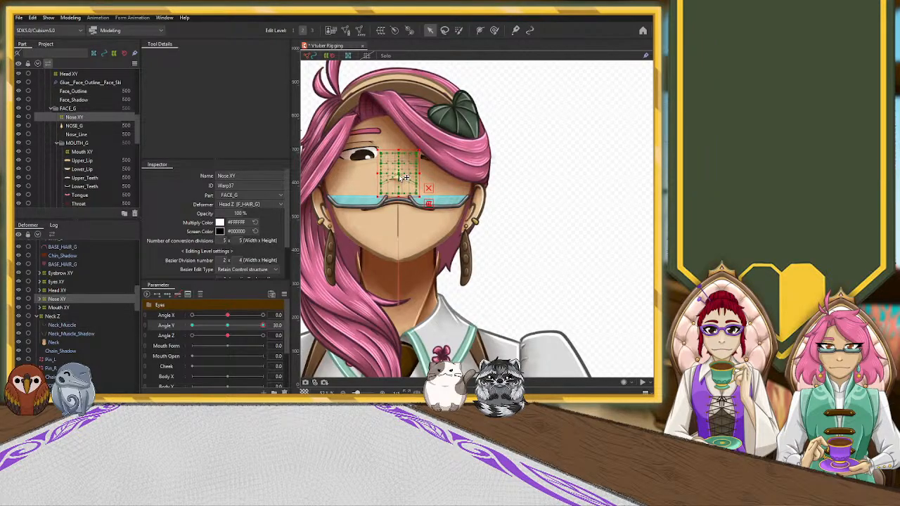
Step: Reshape Nose XY at Angle Y 30 by pulling its lower centre point down and its middle bridge point up
drag(404, 197, 401, 209)
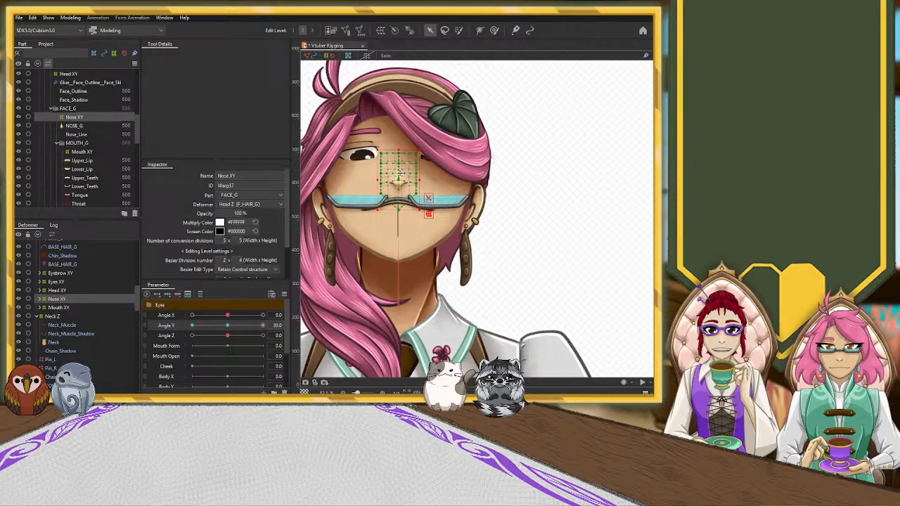
scroll(404, 174, up, 4)
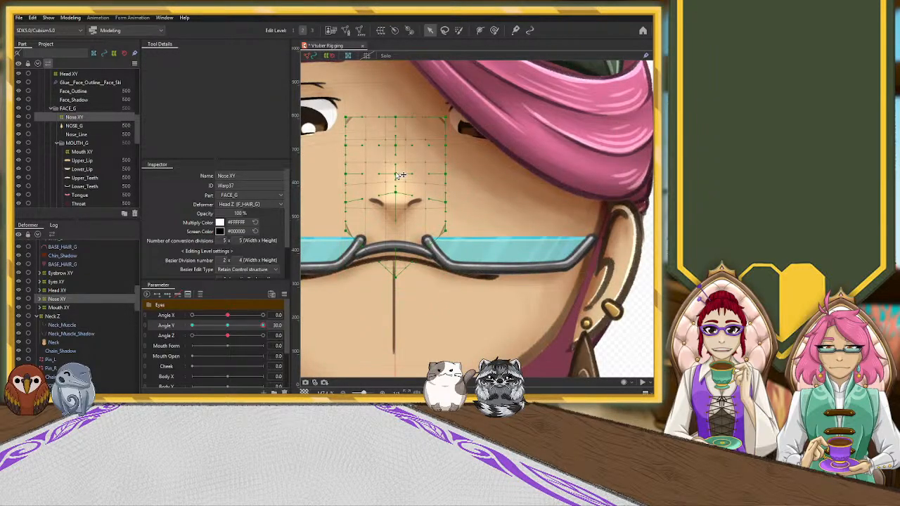
drag(397, 175, 398, 134)
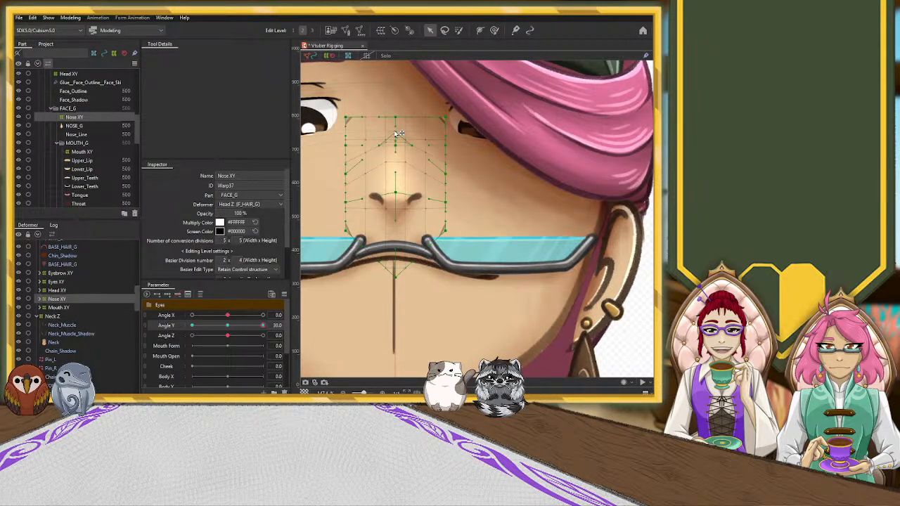
scroll(402, 149, up, 2)
scroll(415, 190, down, 8)
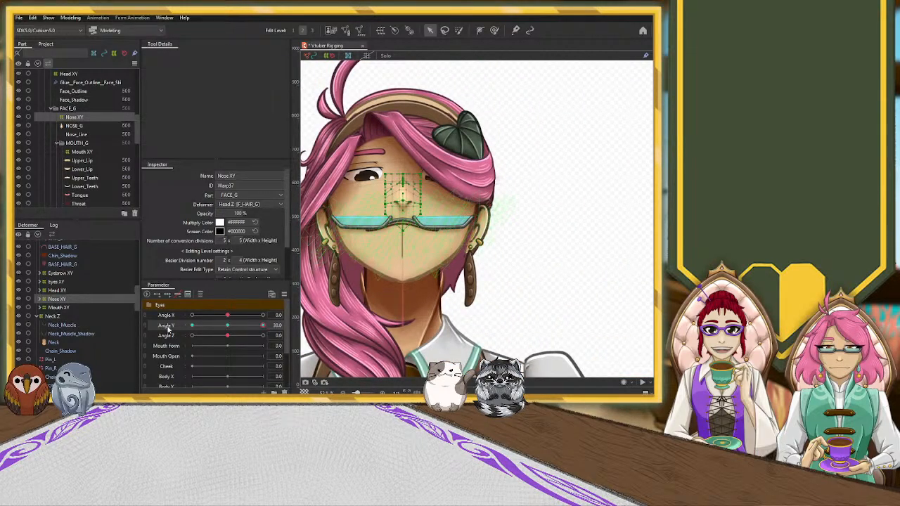
click(556, 275)
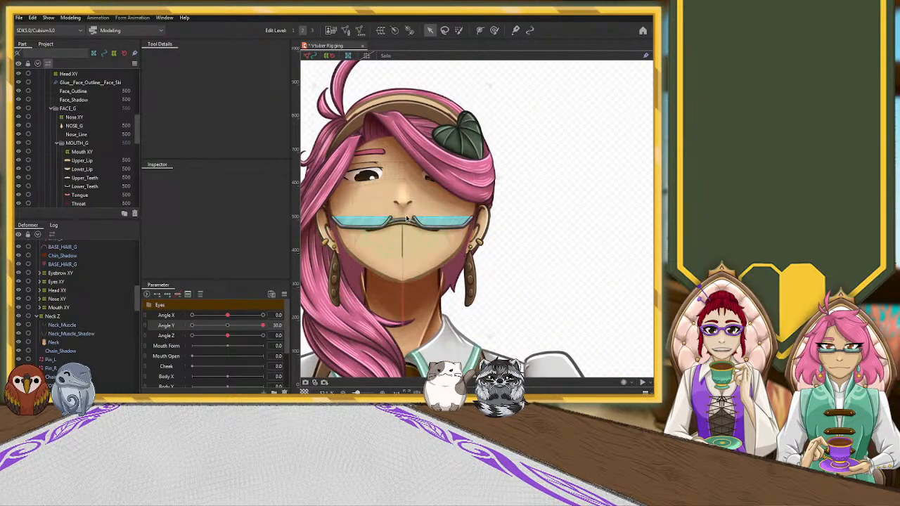
Step: Reselect Nose XY and shift the whole deformer slightly higher on the face at Angle Y 30
click(56, 317)
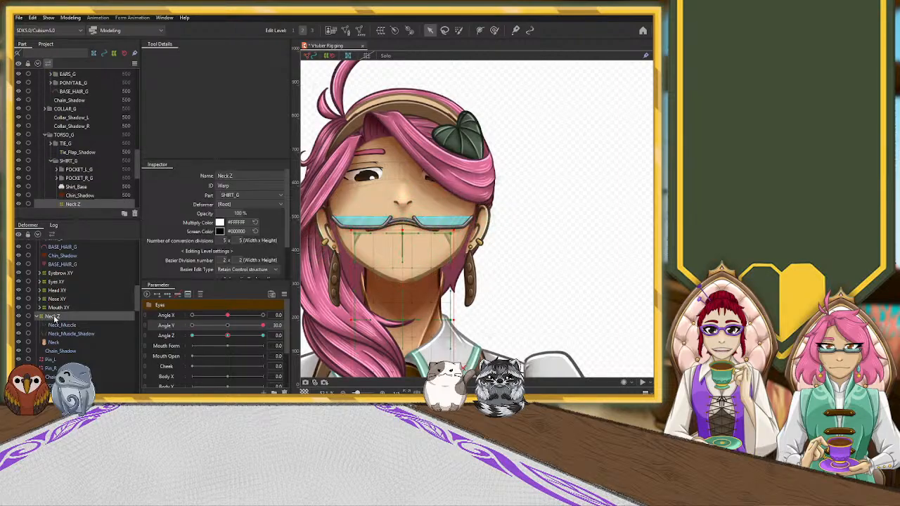
click(59, 299)
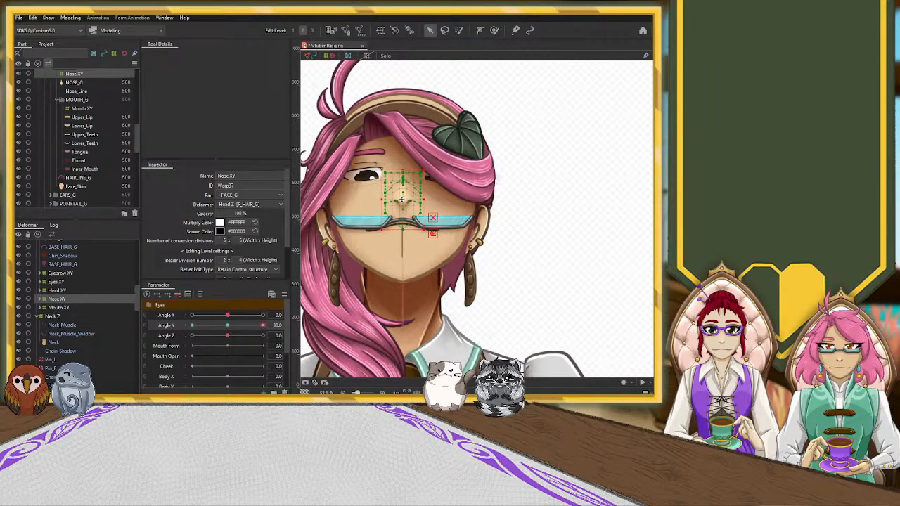
drag(404, 203, 402, 188)
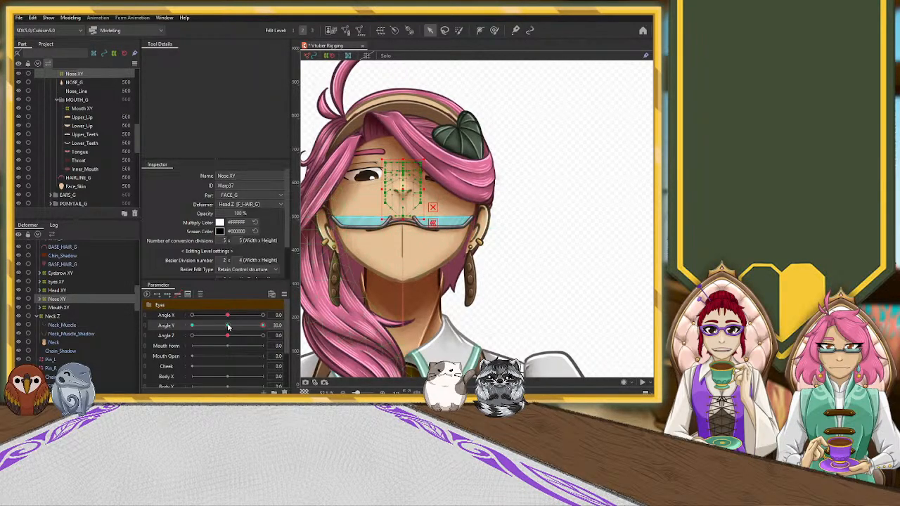
Step: Return Angle Y to 0 and preview the nose's downward motion by sweeping the parameter toward -30 and back
click(227, 326)
click(511, 279)
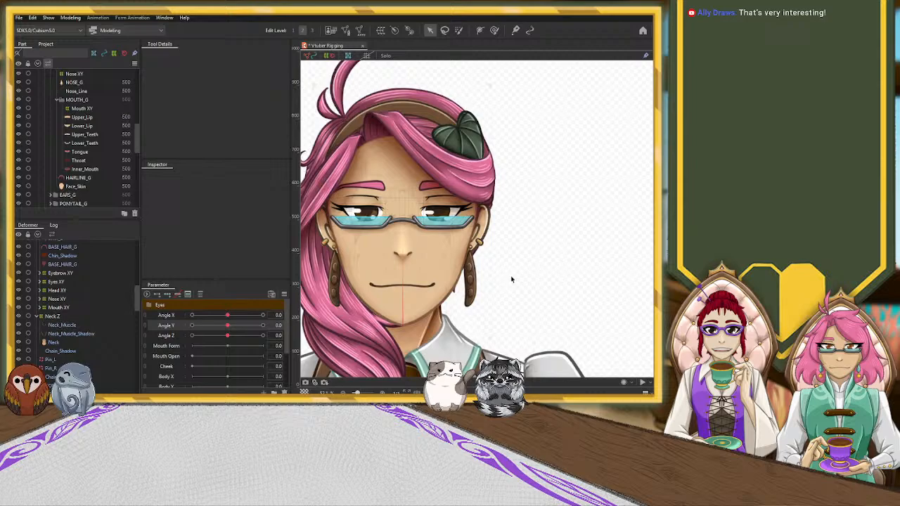
click(226, 328)
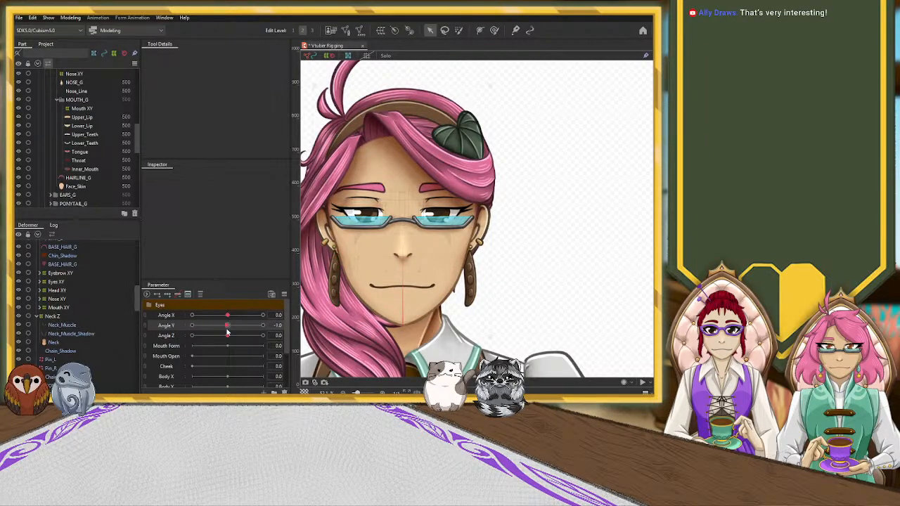
drag(227, 330, 181, 322)
click(225, 325)
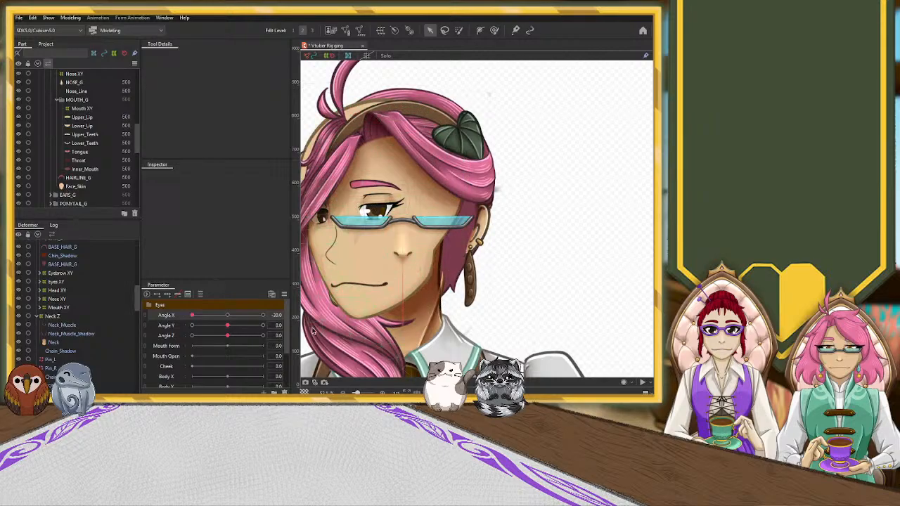
Step: Create a warp deformer named Neck Muscle XY around the Neck_Muscle and Neck_Muscle_Shadow meshes under Neck Z
scroll(52, 295, down, 3)
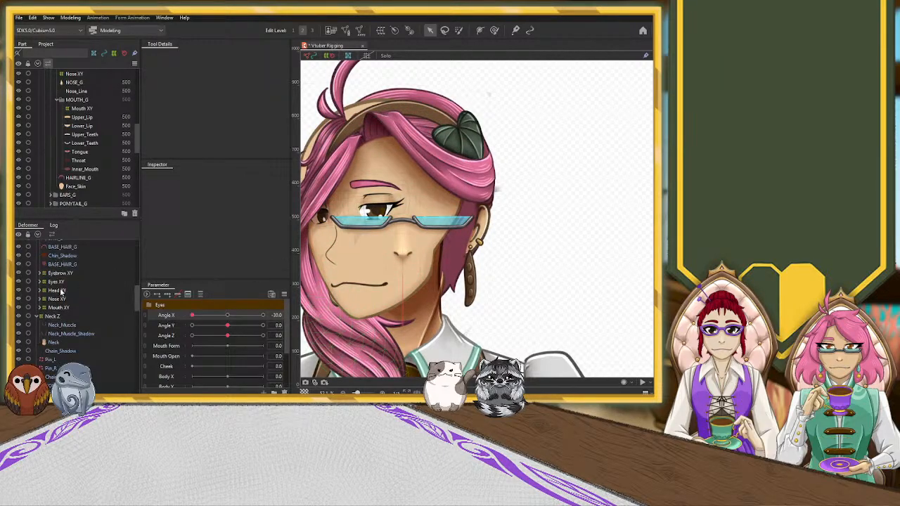
click(58, 304)
click(60, 294)
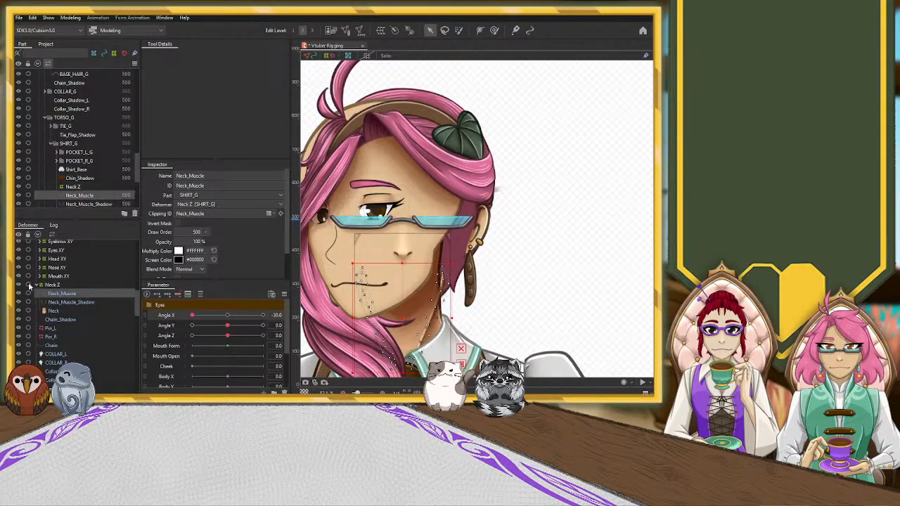
ctrl+click(63, 302)
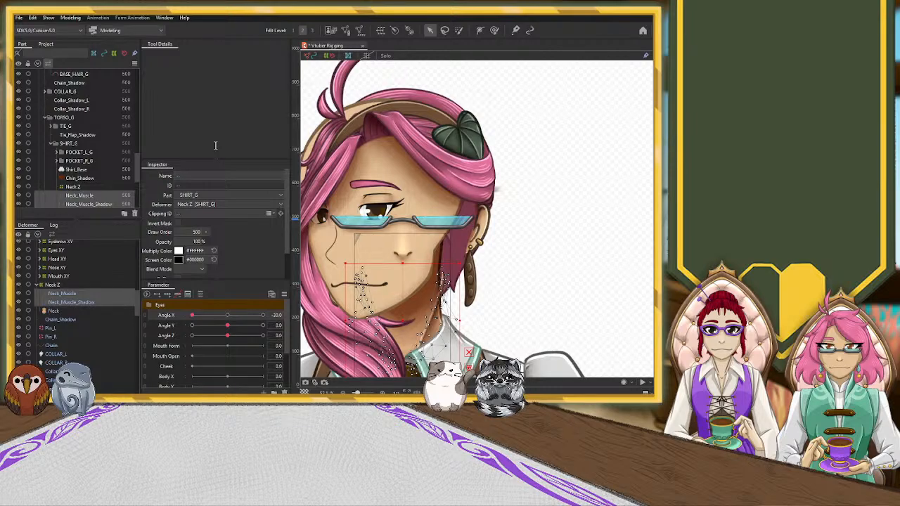
key(Return)
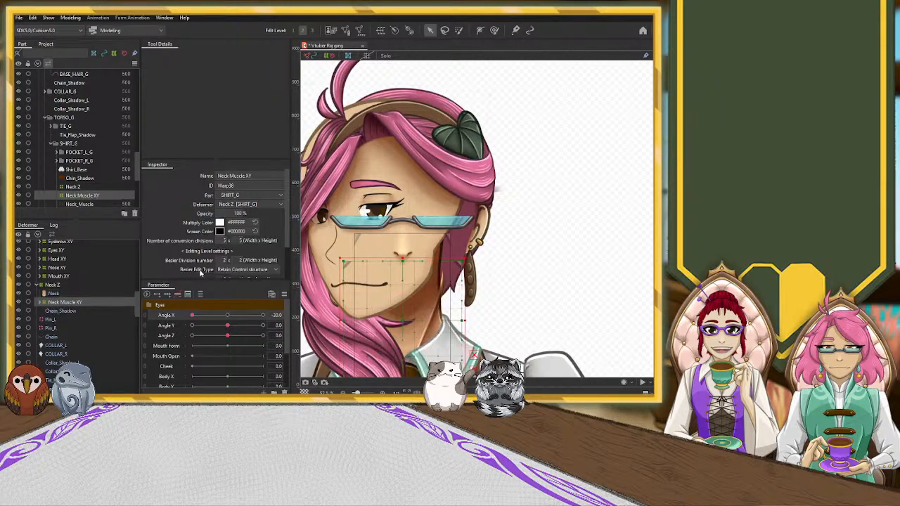
Step: Return Angle X to 0 and slightly narrow the Neck Muscle XY deformer around the neck
scroll(506, 308, down, 2)
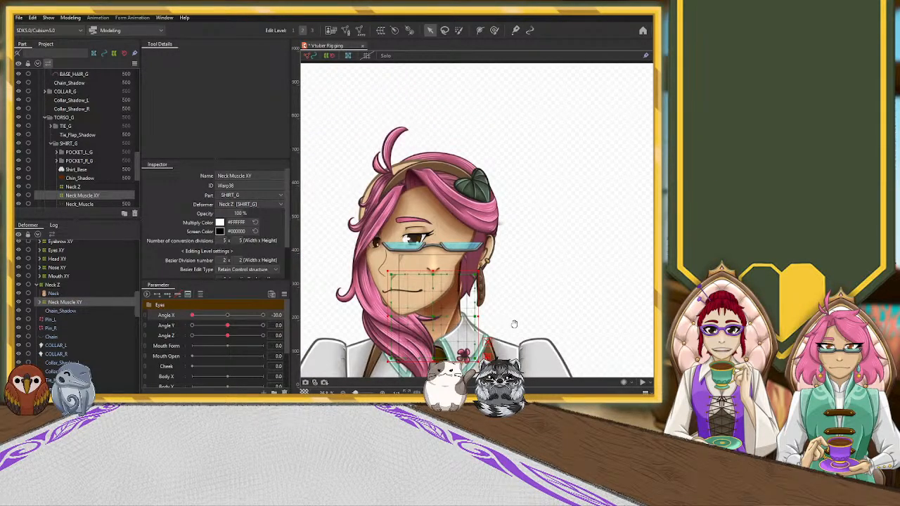
scroll(510, 192, up, 5)
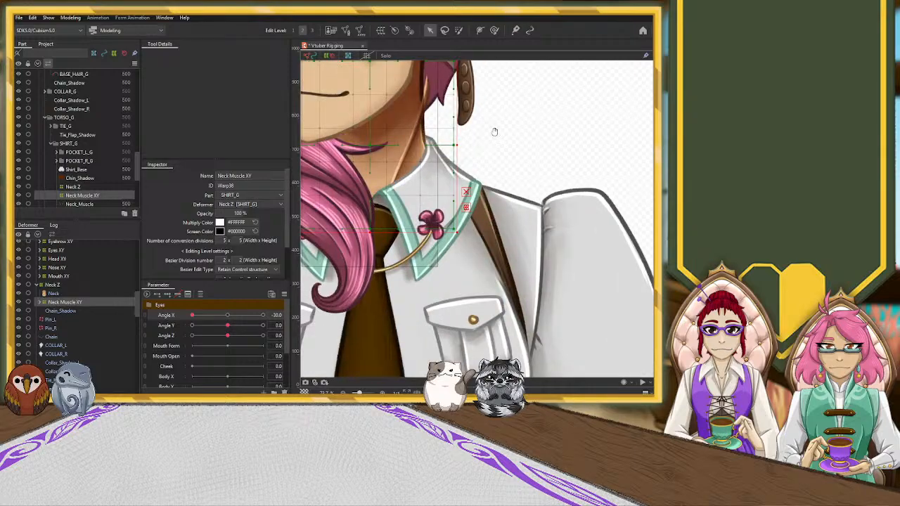
drag(494, 131, 527, 206)
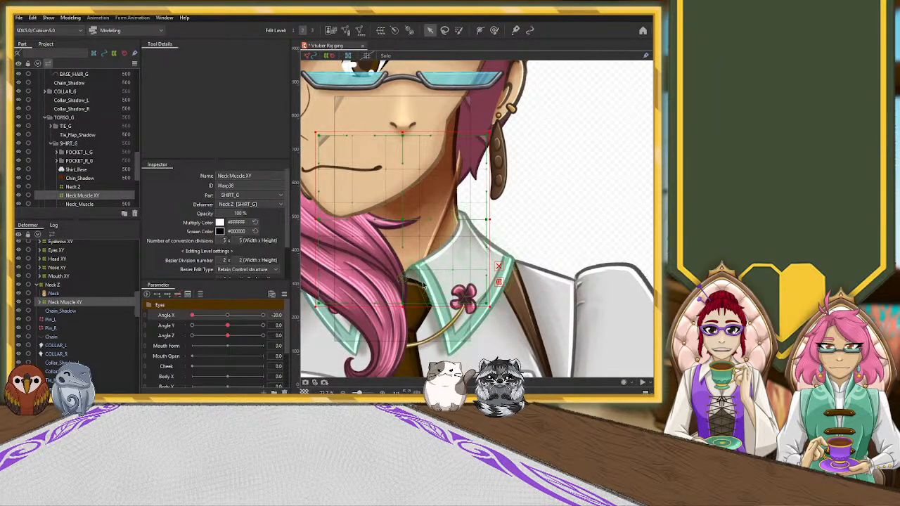
scroll(406, 292, up, 2)
scroll(405, 292, down, 2)
click(228, 316)
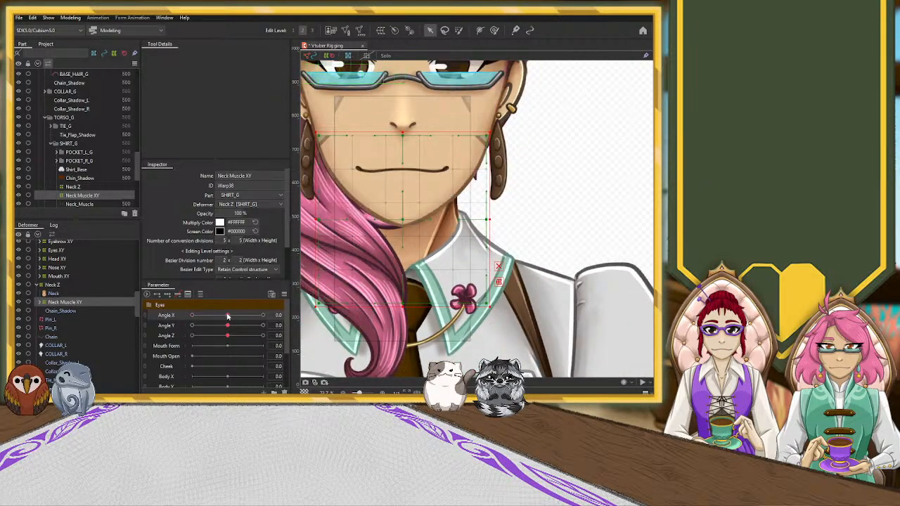
scroll(409, 246, up, 2)
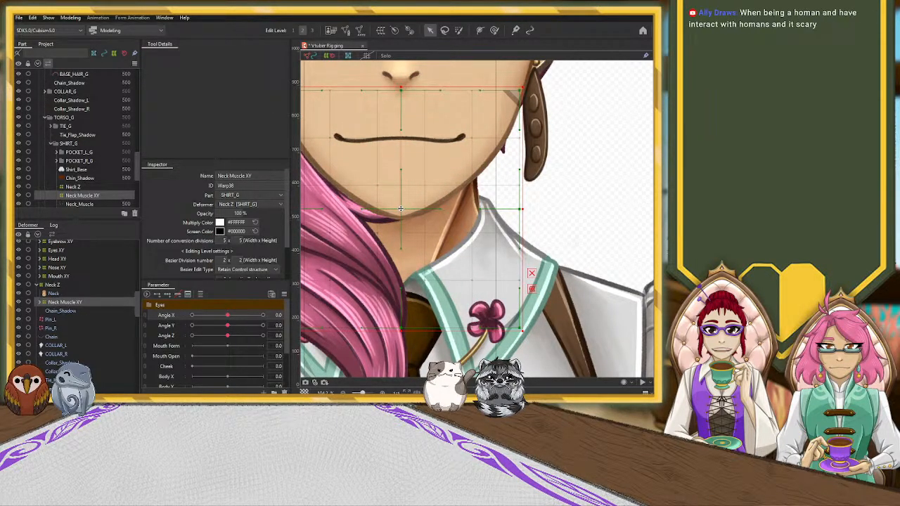
scroll(400, 208, down, 4)
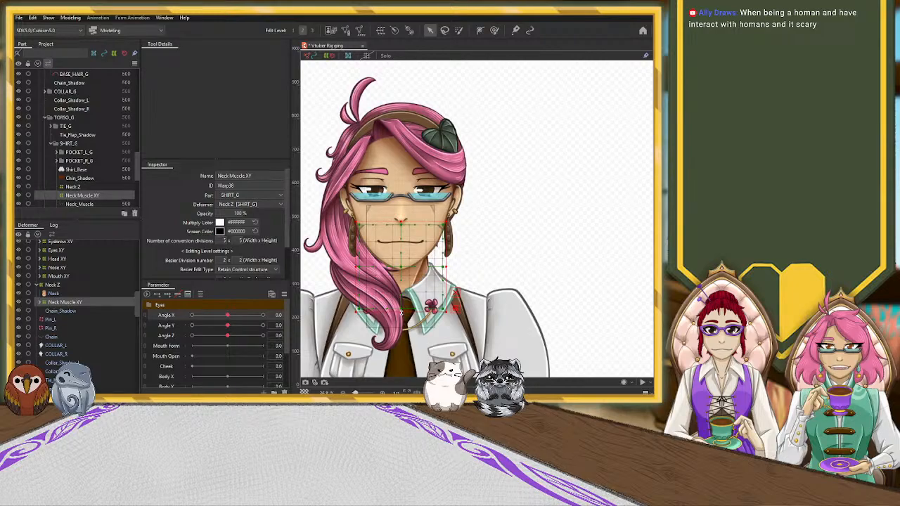
drag(401, 313, 402, 313)
key(ctrl+z)
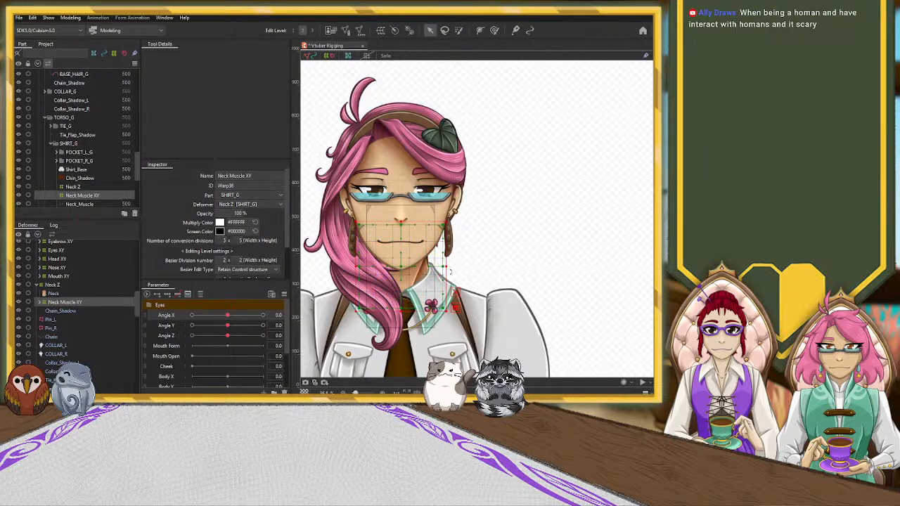
drag(446, 266, 443, 267)
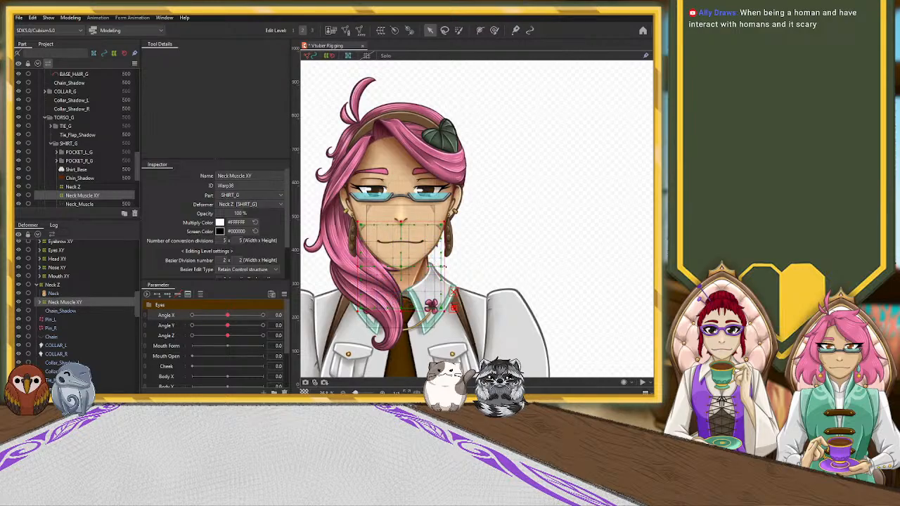
Step: Key Neck Muscle XY at three points on Angle X; at -30, stretch its top upward, widen it slightly and shift its centre point toward the face
drag(225, 318, 179, 321)
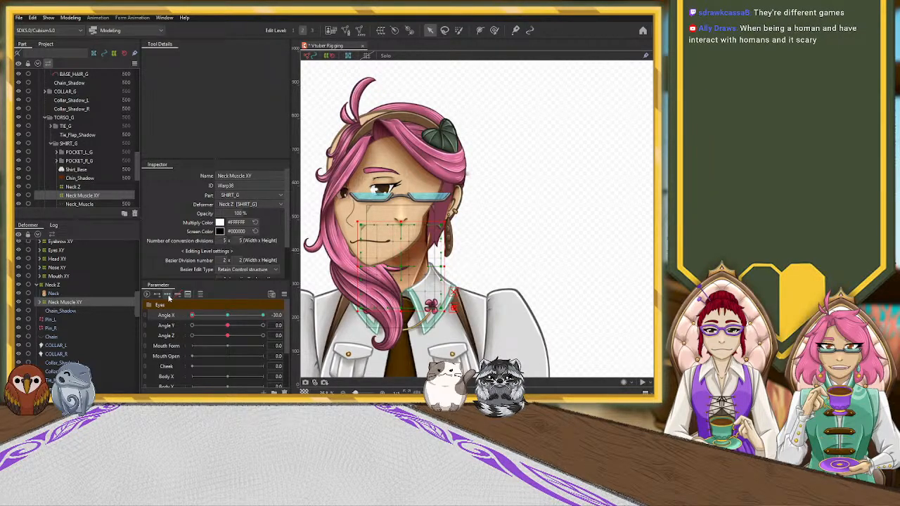
scroll(436, 261, up, 3)
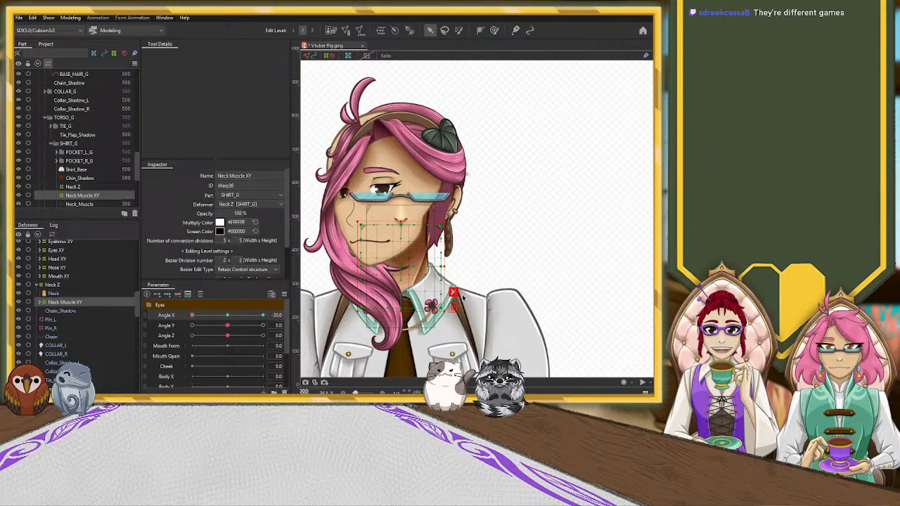
drag(434, 258, 426, 259)
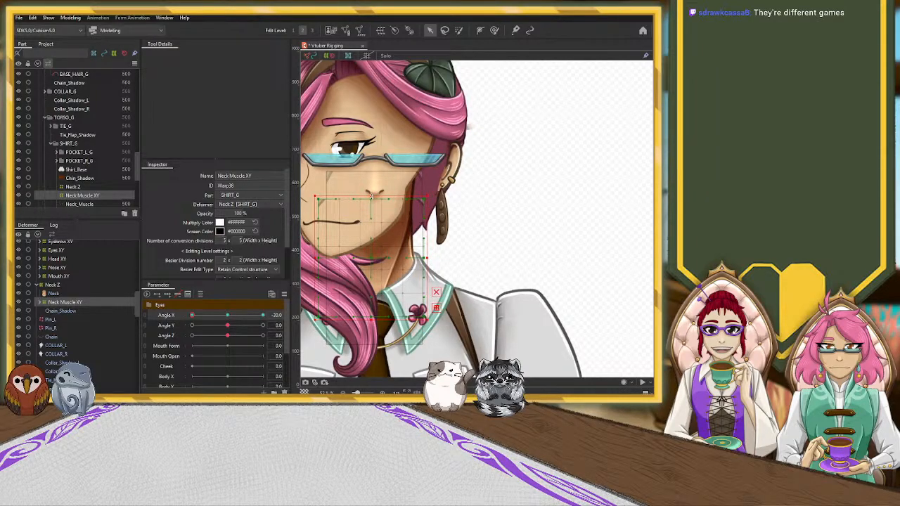
drag(371, 195, 368, 157)
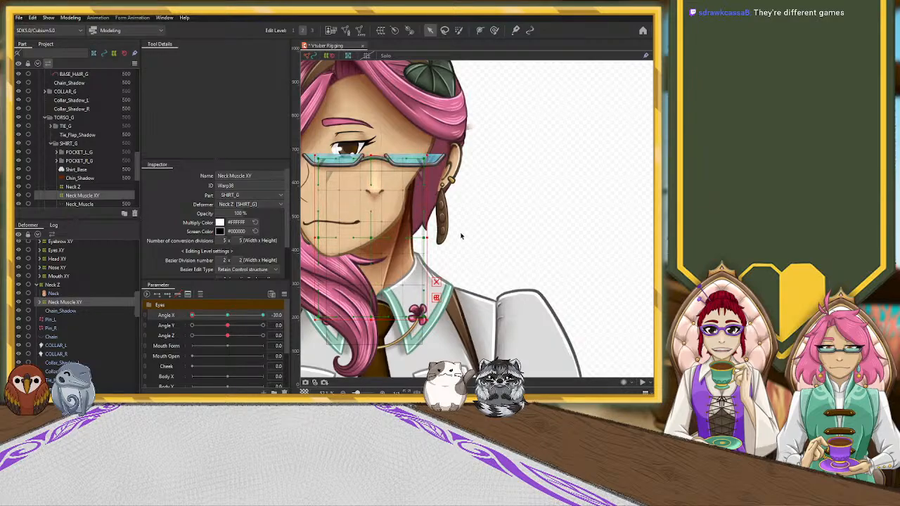
drag(427, 236, 432, 237)
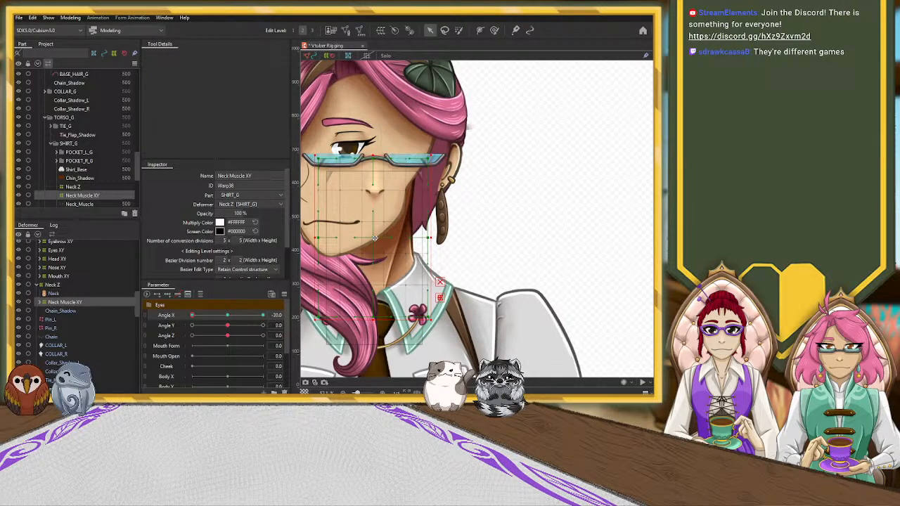
drag(374, 238, 366, 241)
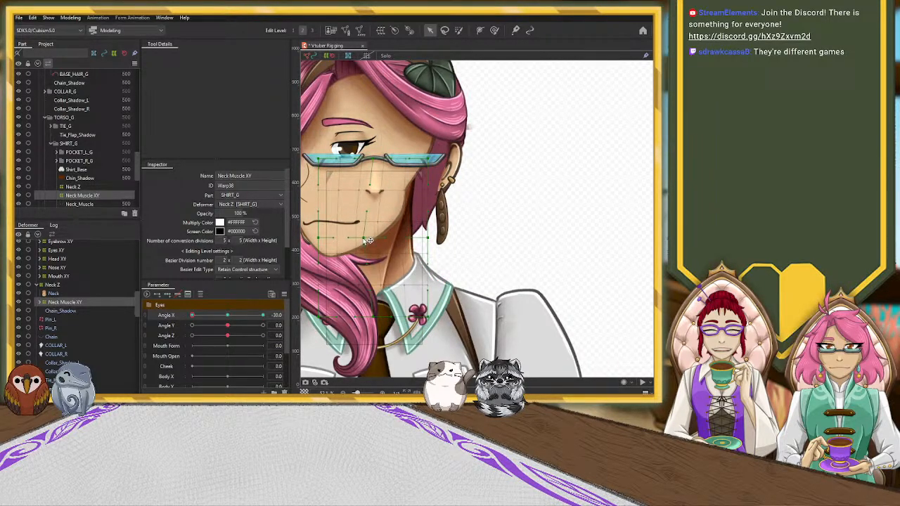
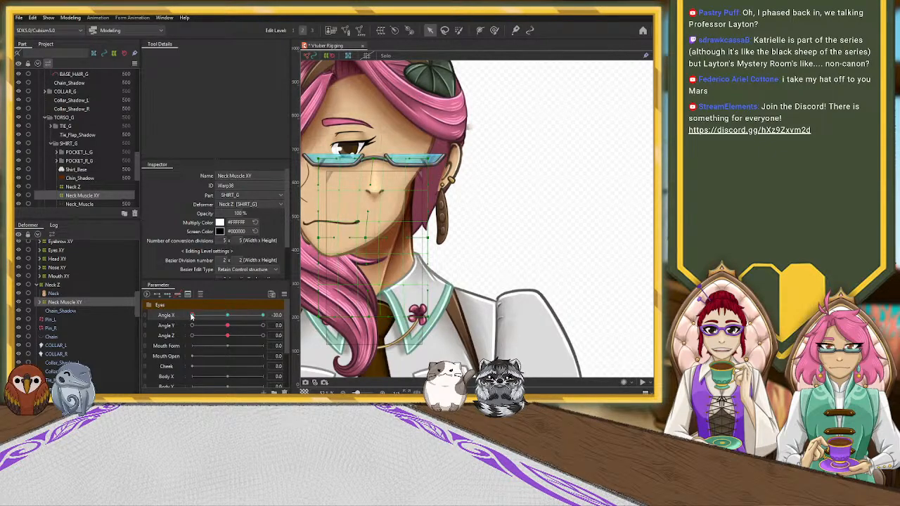
mouse_move(192, 315)
mouse_down()
mouse_move(213, 319)
mouse_move(192, 316)
mouse_up()
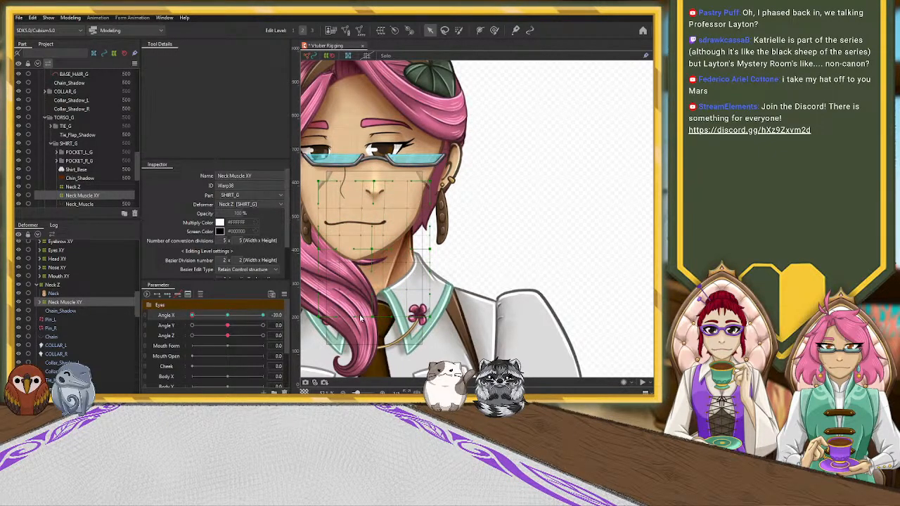
drag(361, 317, 366, 319)
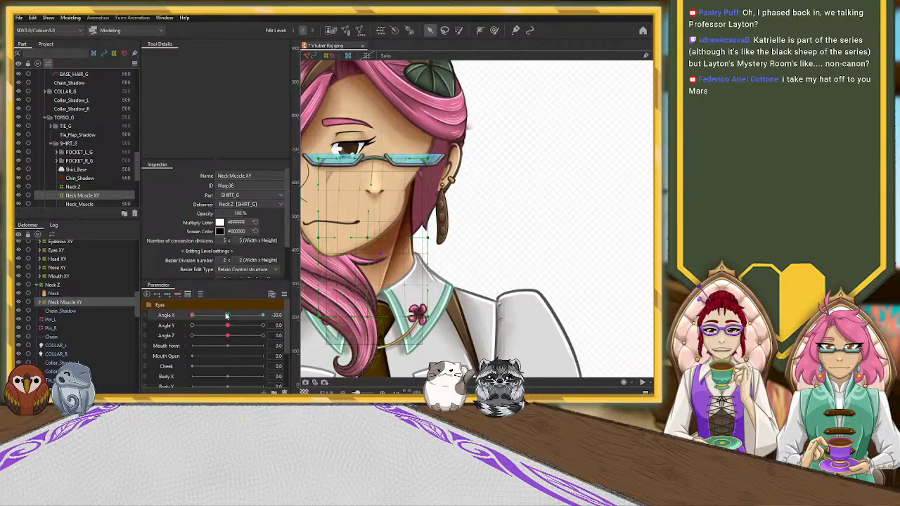
Step: At Angle X 0, stretch the top of the Neck Muscle XY deformer upward and widen it on both sides
drag(192, 315, 227, 316)
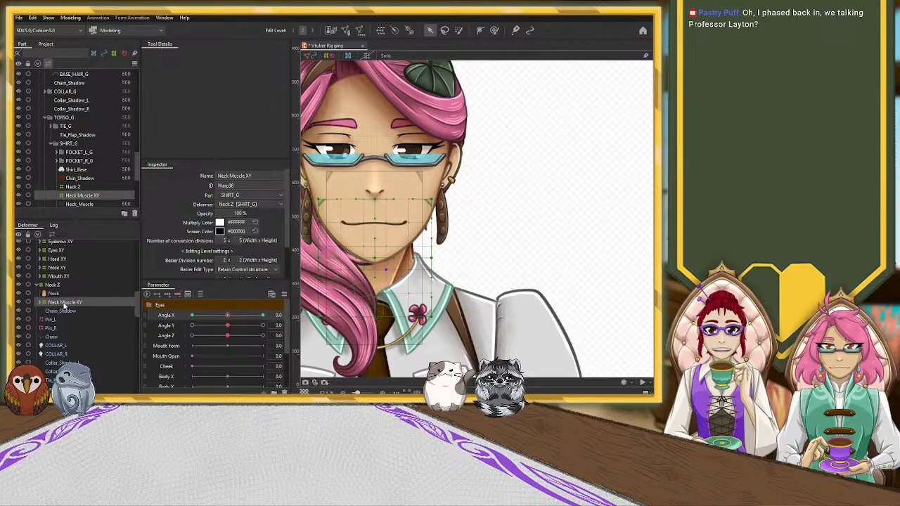
click(64, 303)
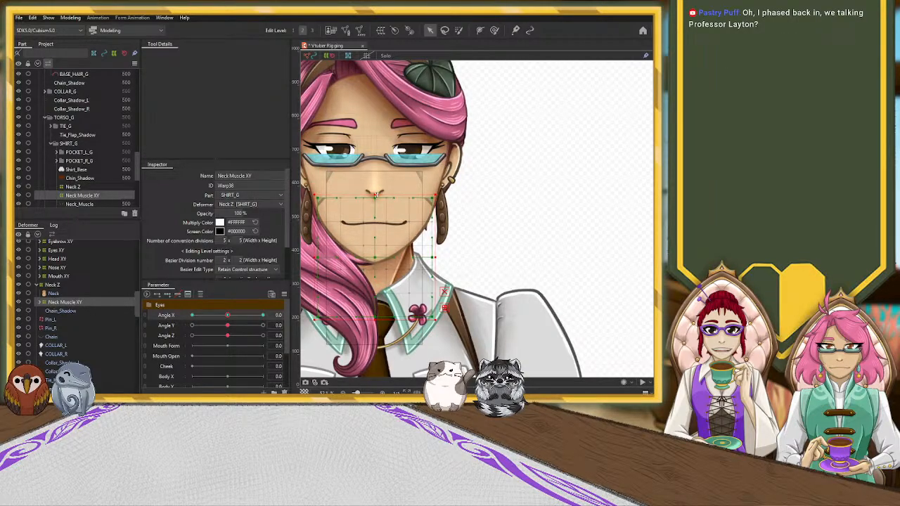
drag(374, 199, 375, 165)
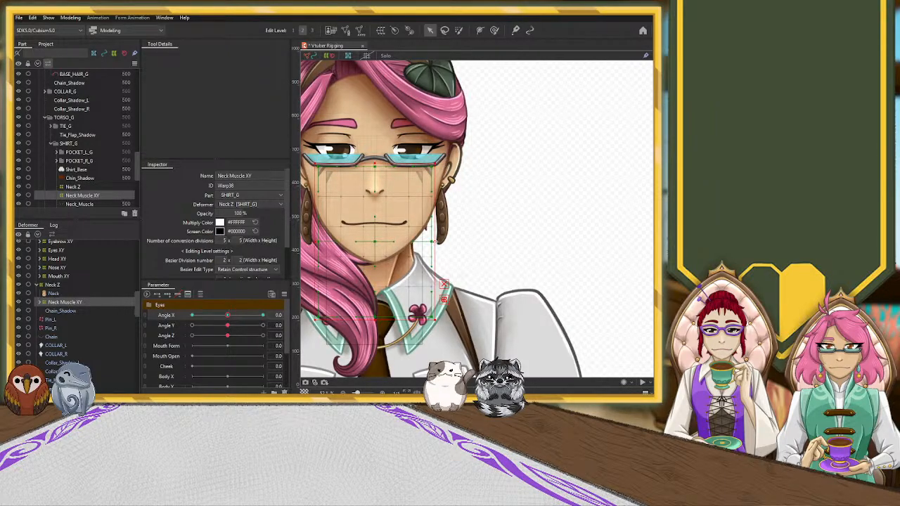
drag(435, 241, 454, 241)
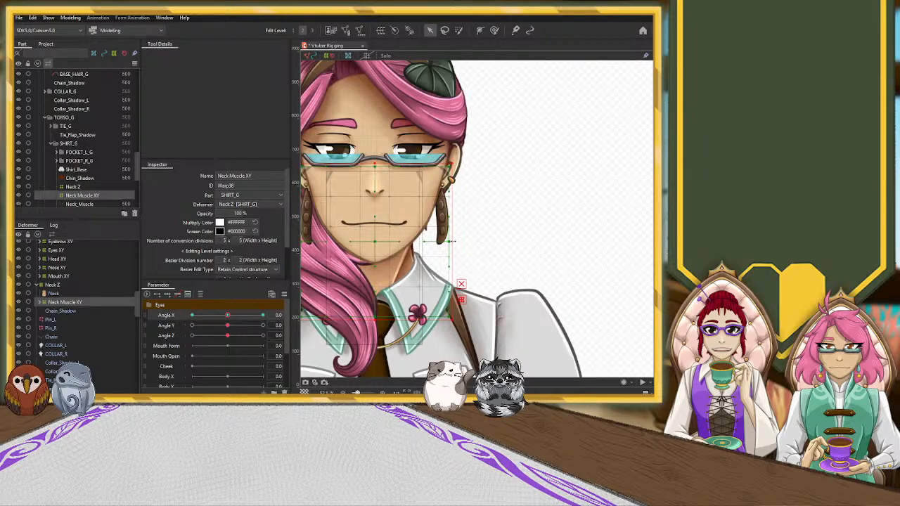
Step: Sweep Angle X repeatedly between 0 and -30 to check how the neck muscles follow the head turn
drag(228, 316, 188, 321)
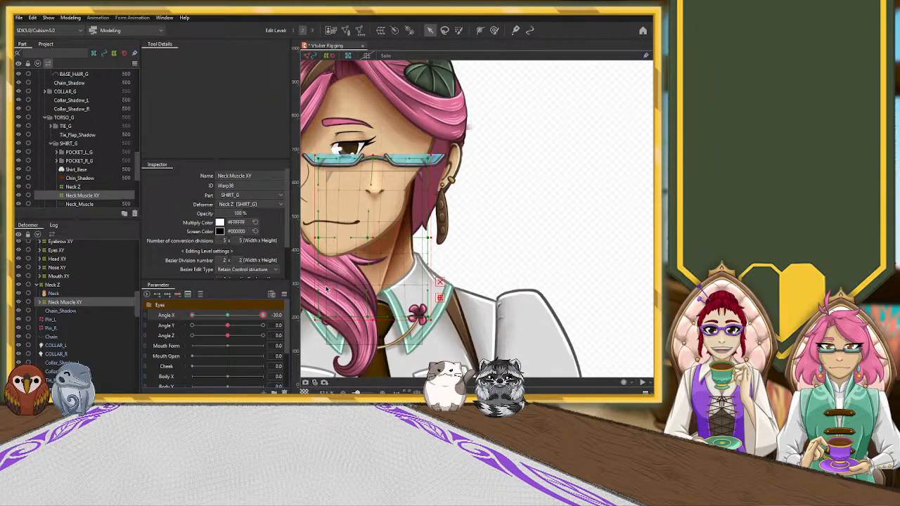
drag(200, 317, 177, 325)
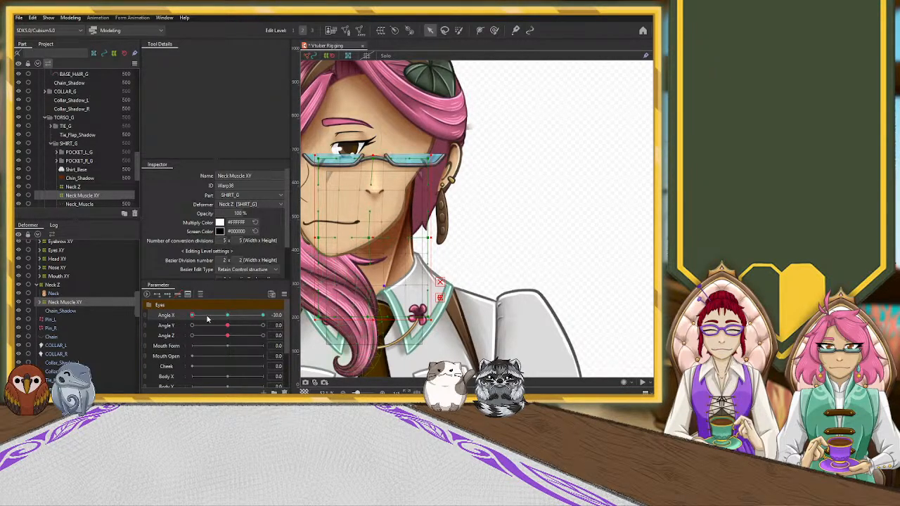
mouse_move(192, 315)
mouse_down()
mouse_move(227, 315)
mouse_move(177, 320)
mouse_up()
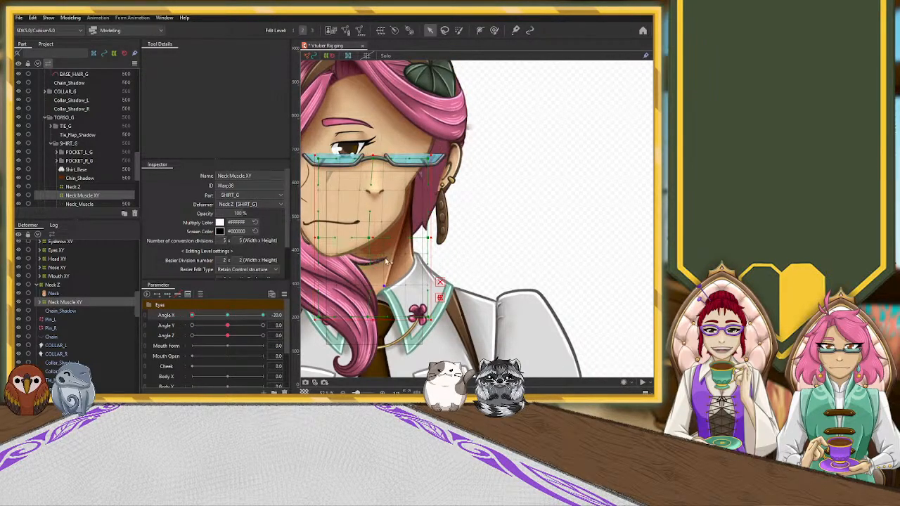
click(225, 316)
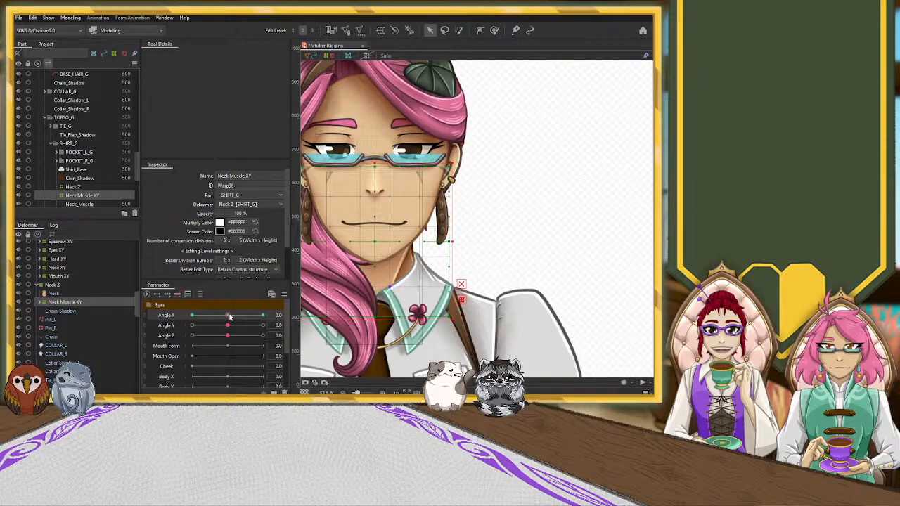
drag(229, 317, 187, 317)
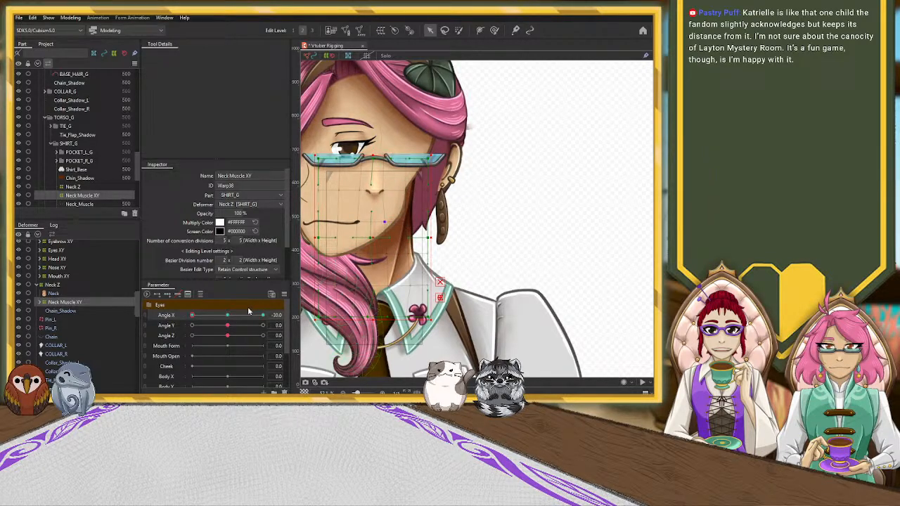
drag(192, 316, 227, 319)
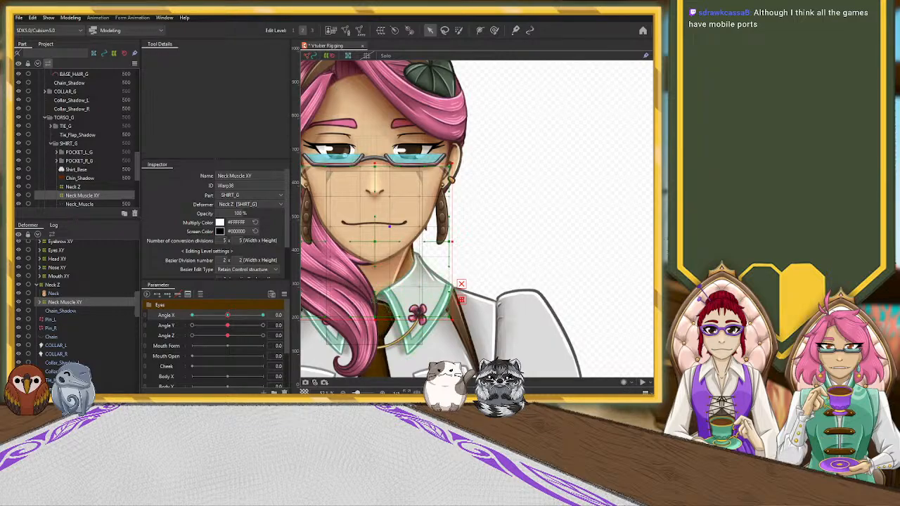
drag(227, 314, 191, 316)
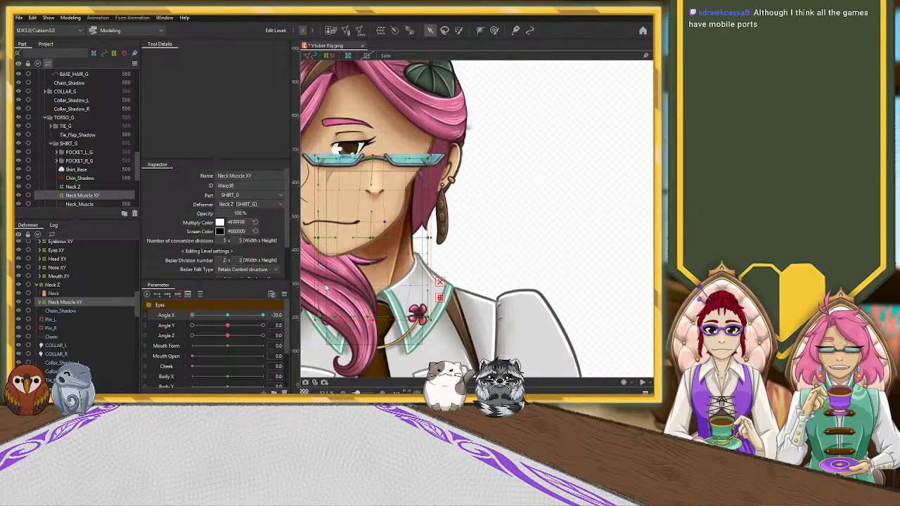
drag(199, 315, 188, 338)
click(227, 318)
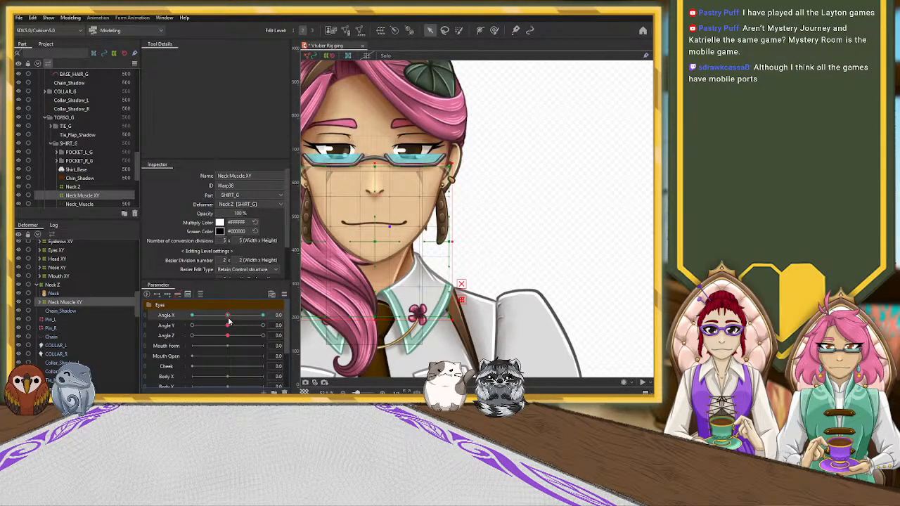
Step: Raise Angle Y to 30 and clip the Neck_Muscle art mesh to the Neck layer
drag(229, 327, 285, 325)
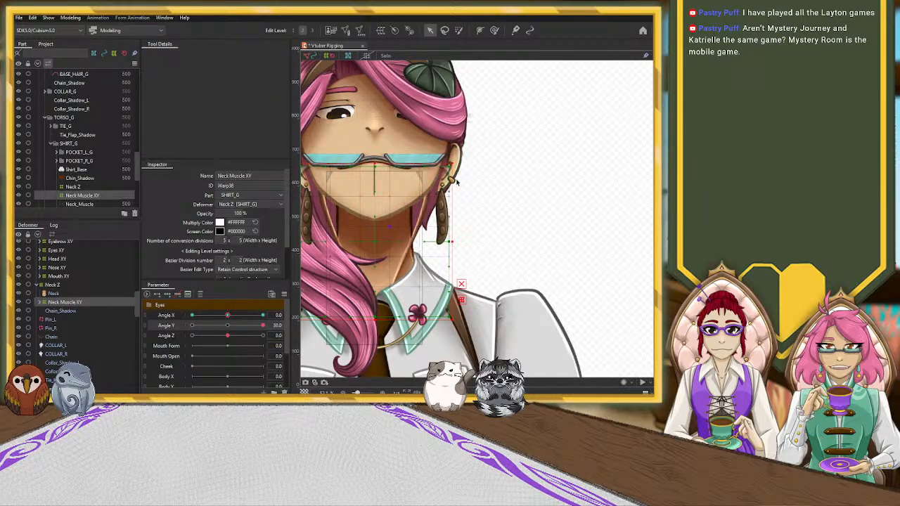
double_click(68, 303)
click(64, 311)
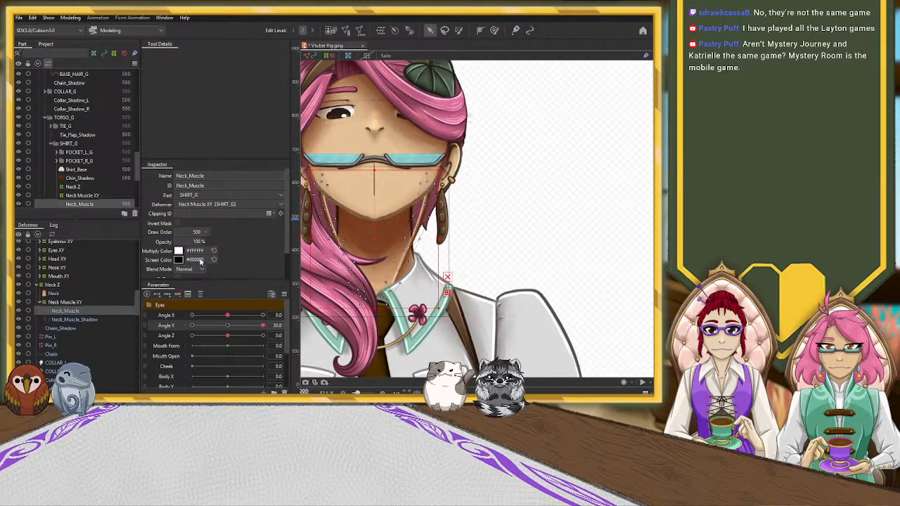
key(ctrl+z)
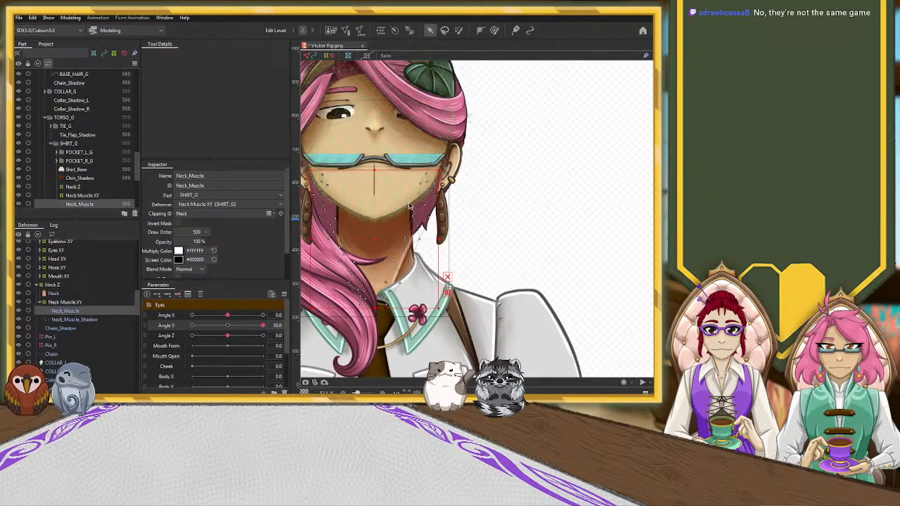
Step: At Angle X 0 and Angle Y 30, stretch the top edge of the Neck Muscle XY deformer upward
click(67, 301)
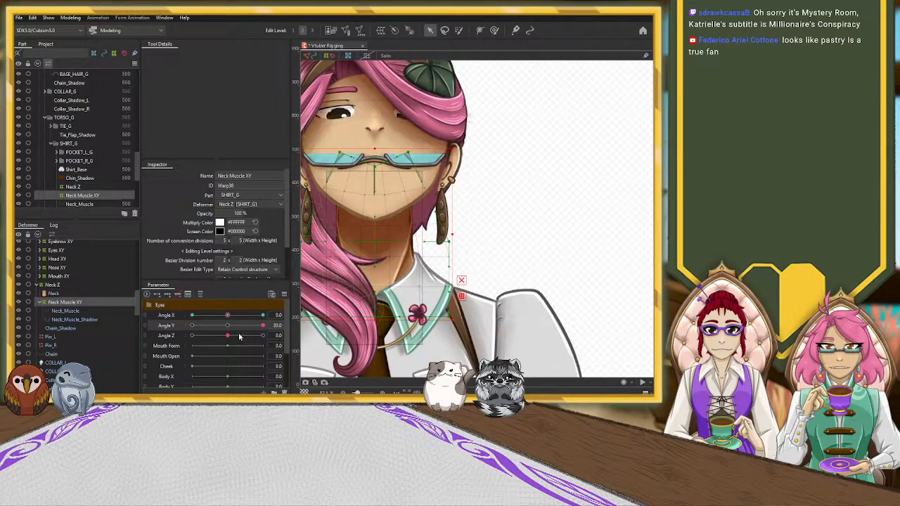
mouse_move(228, 316)
mouse_down()
mouse_move(184, 320)
mouse_move(267, 314)
mouse_move(226, 317)
mouse_up()
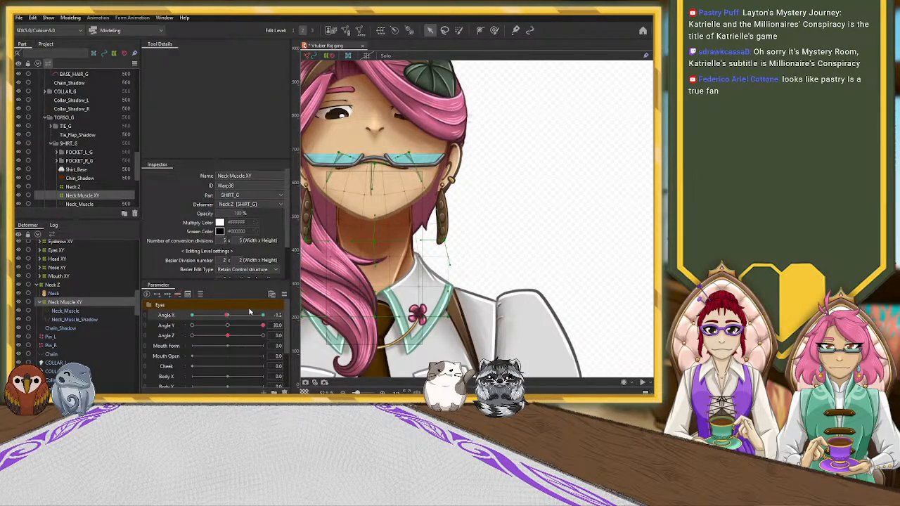
click(228, 315)
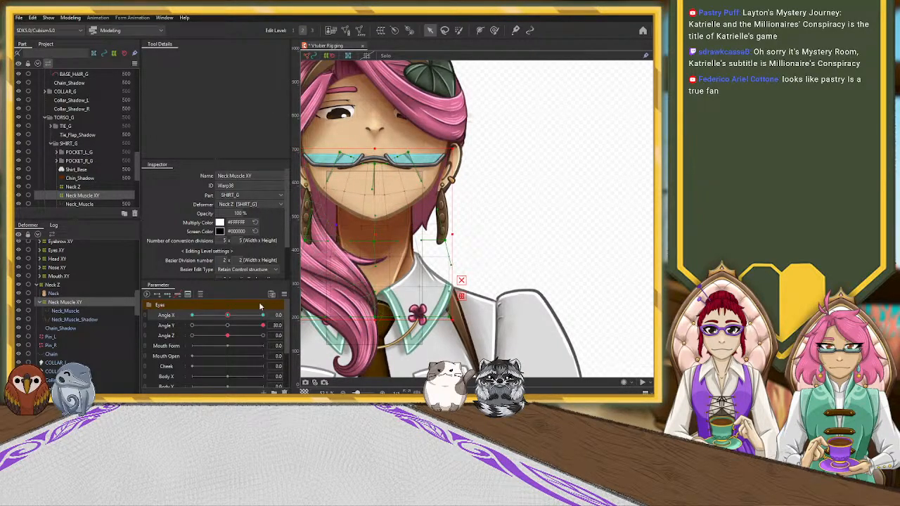
mouse_move(226, 316)
mouse_down()
mouse_move(185, 321)
mouse_move(226, 315)
mouse_up()
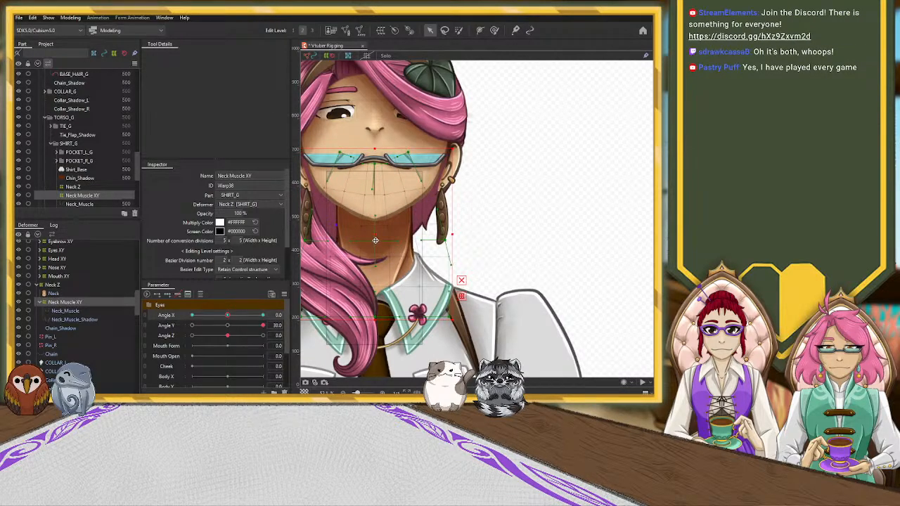
Step: Examine the neck muscles at close range with the head raised, moving Angle X toward -30 and back to 0
scroll(373, 242, up, 3)
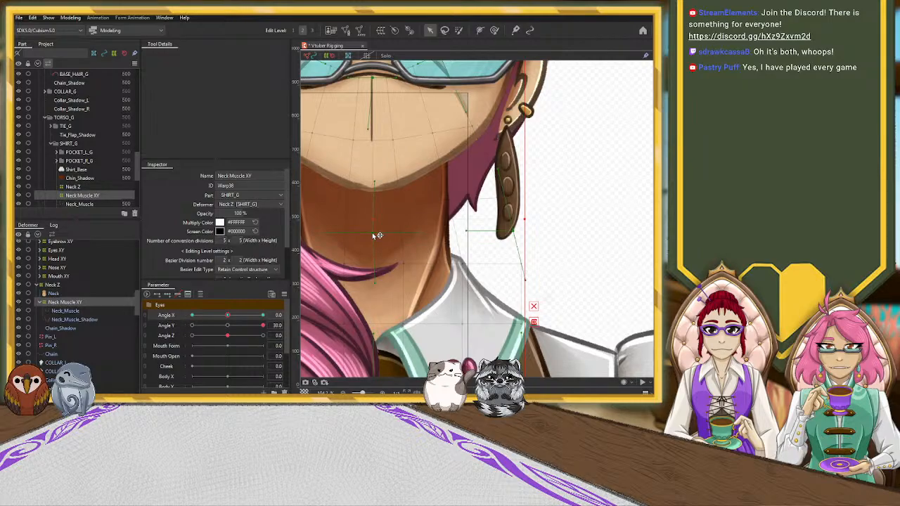
scroll(372, 235, down, 2)
scroll(372, 236, down, 2)
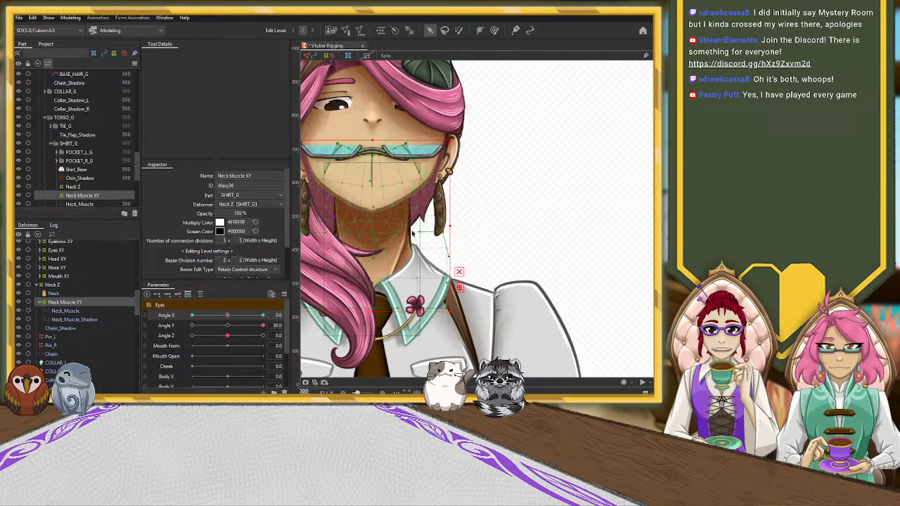
scroll(385, 242, up, 2)
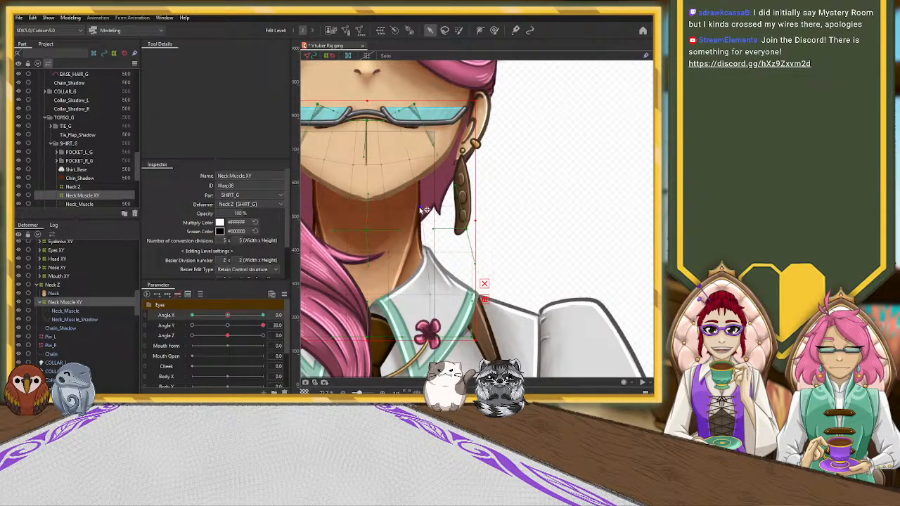
scroll(402, 222, down, 1)
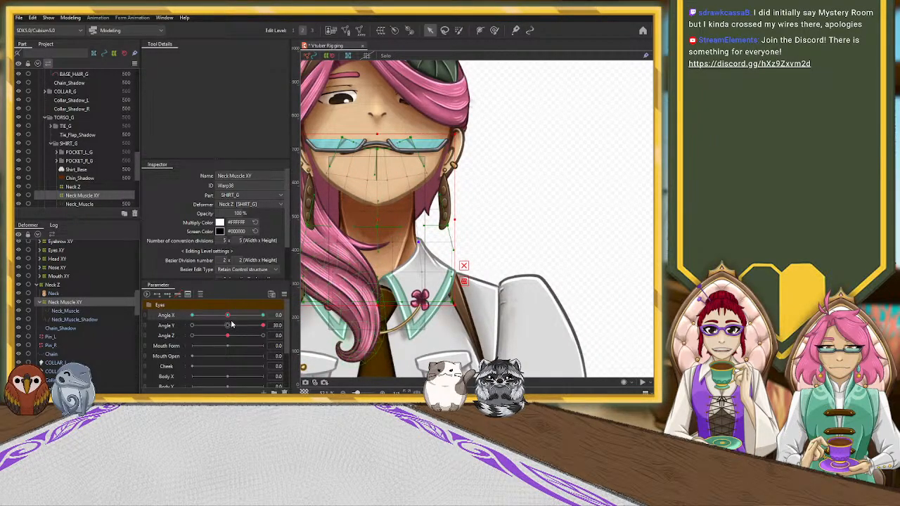
mouse_move(230, 315)
mouse_down()
mouse_move(190, 319)
mouse_move(229, 320)
mouse_up()
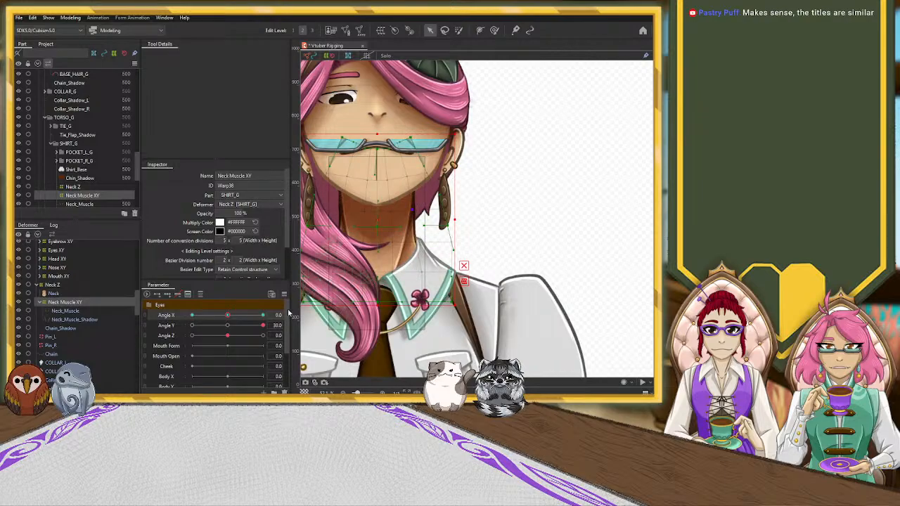
drag(227, 315, 204, 319)
click(227, 315)
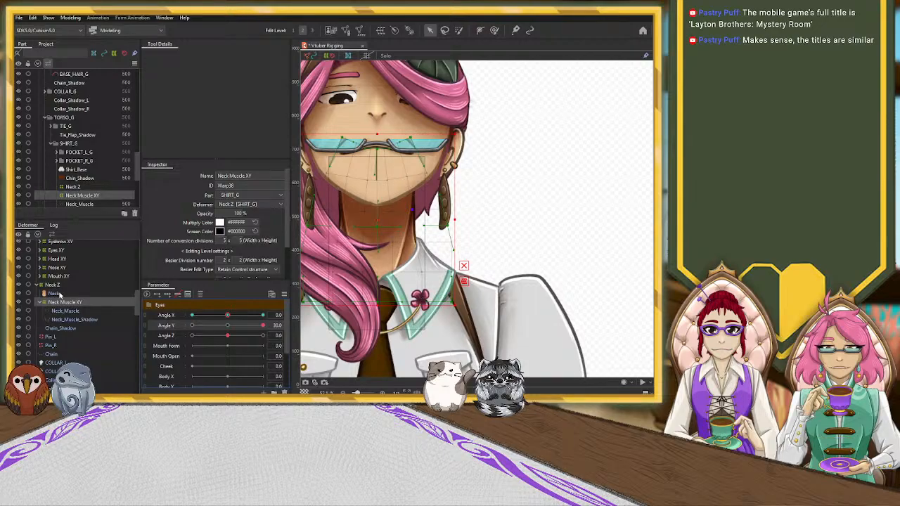
Step: Key the Neck Z deformer at three points on Angle Y; at 30, widen its top outward on both sides
click(58, 285)
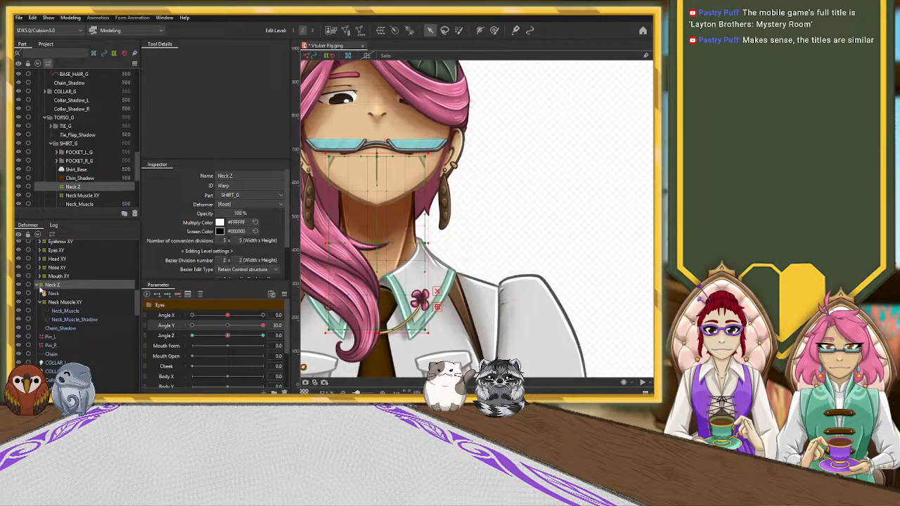
click(39, 285)
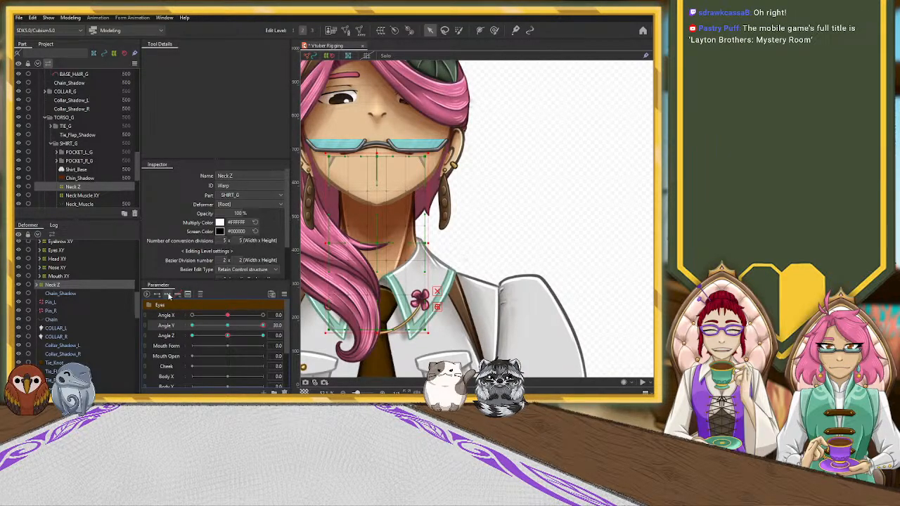
click(227, 326)
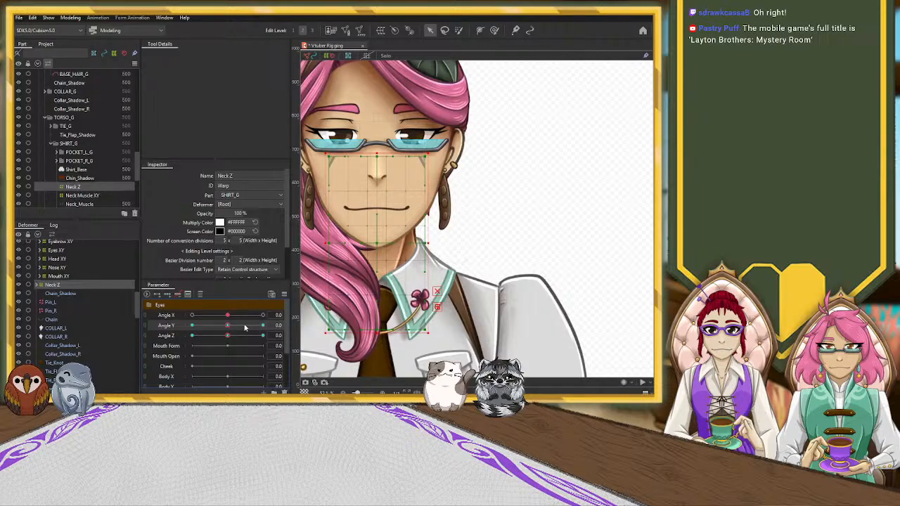
drag(227, 327, 265, 326)
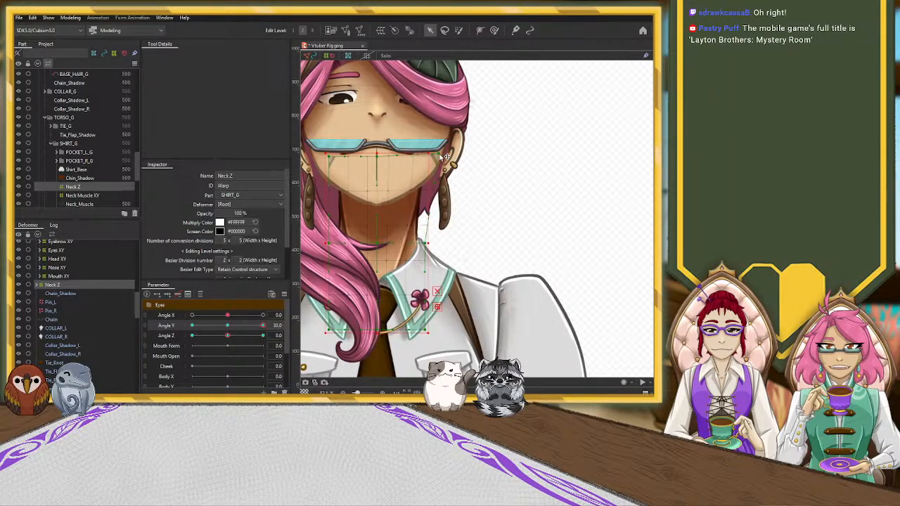
drag(444, 155, 448, 154)
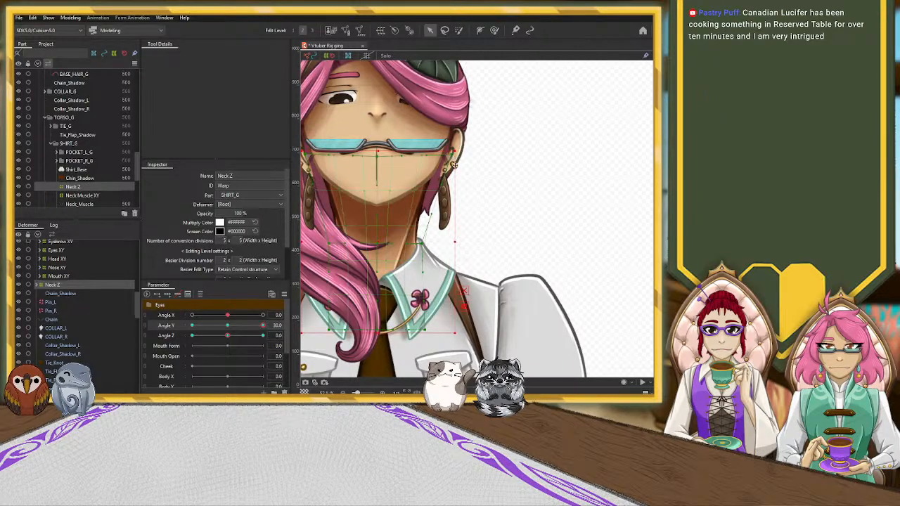
Step: Slightly narrow the top of Neck Z at Angle Y 30, check the neck from 30 to -30, and return Angle Y to 0
scroll(354, 293, down, 3)
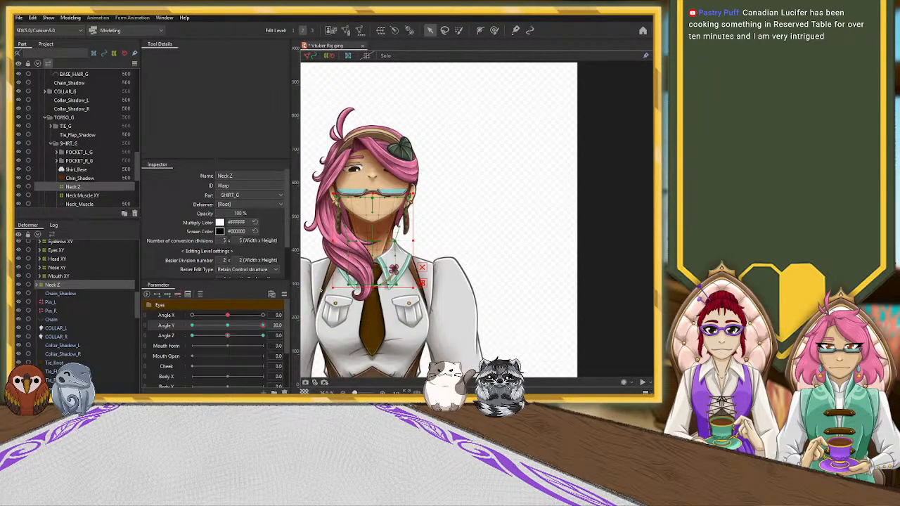
mouse_move(255, 326)
mouse_down()
mouse_move(175, 336)
mouse_move(277, 334)
mouse_move(267, 336)
mouse_up()
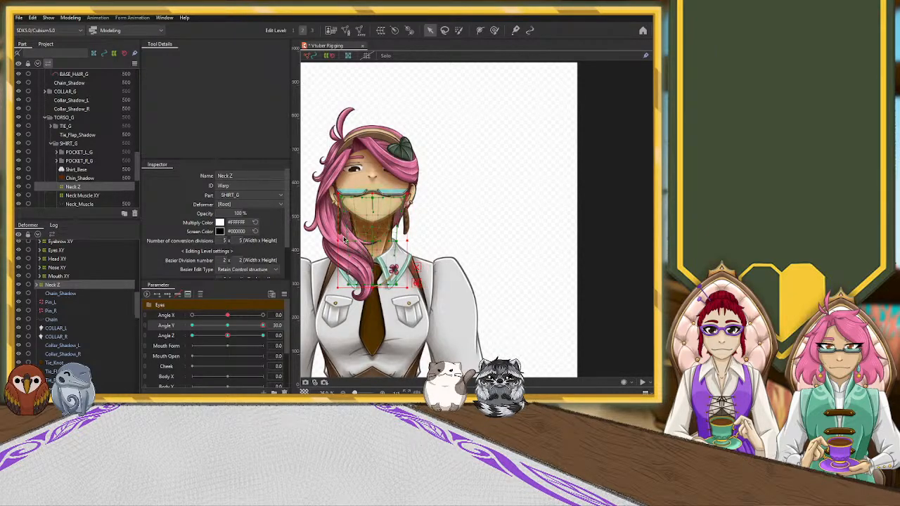
scroll(375, 225, up, 4)
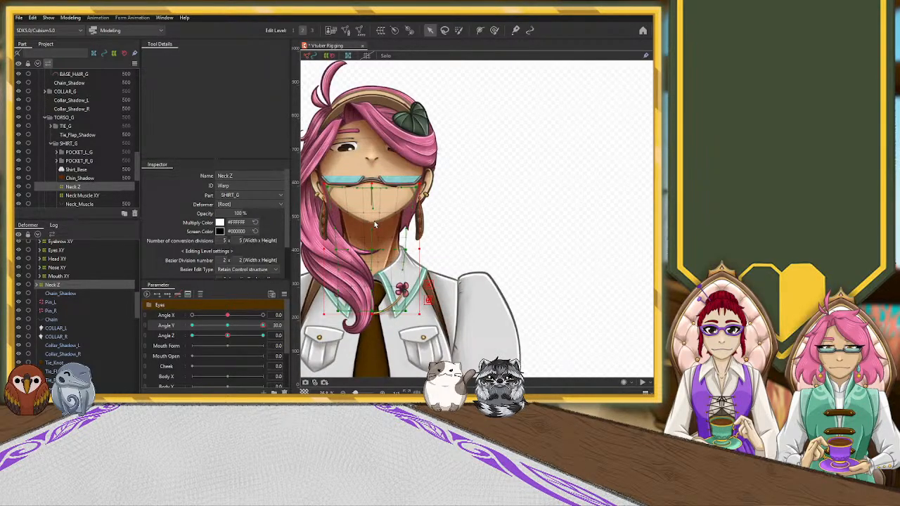
scroll(374, 224, down, 3)
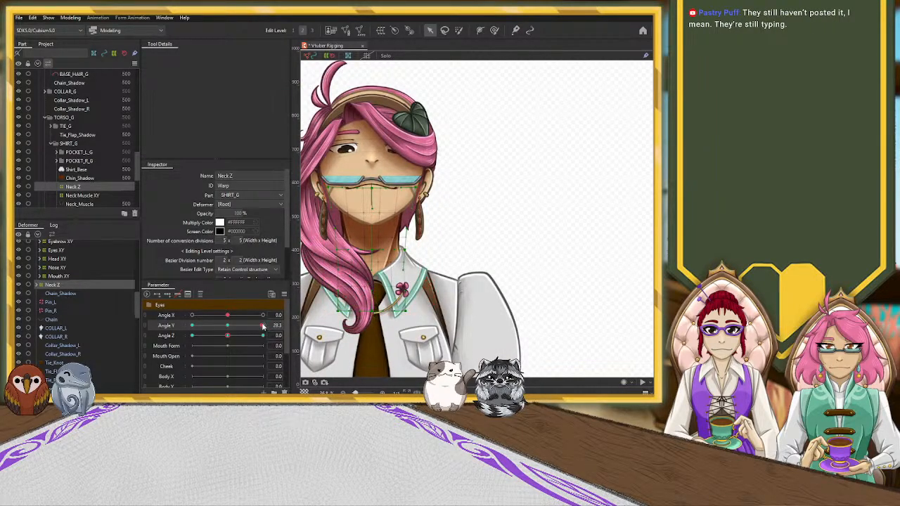
drag(227, 337, 267, 328)
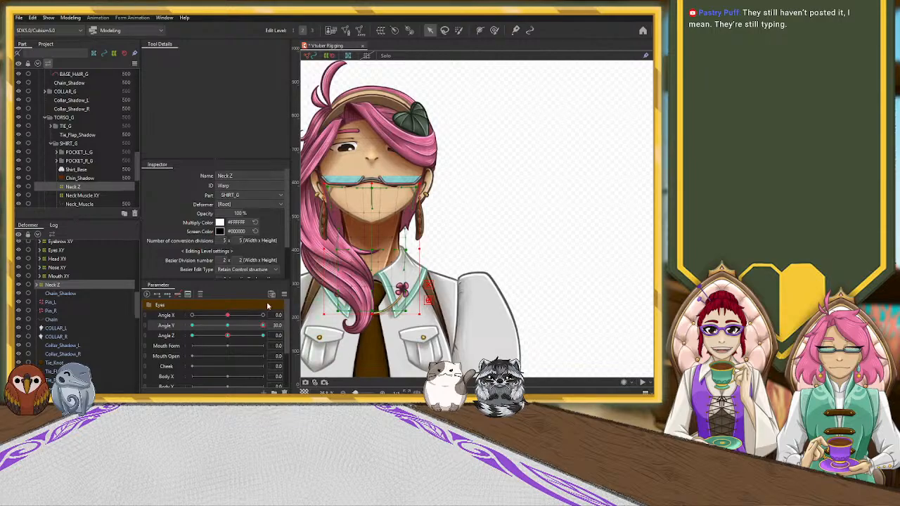
drag(263, 328, 189, 326)
drag(192, 325, 227, 325)
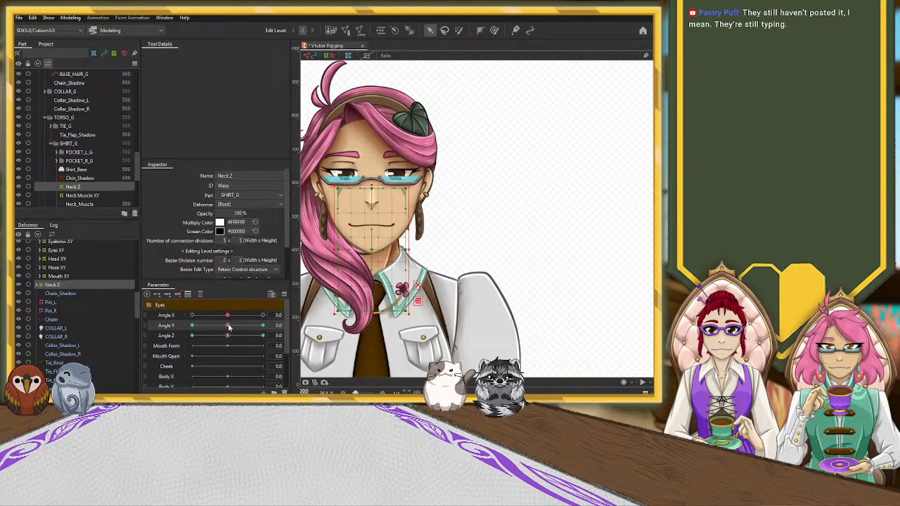
Step: Key the Chin_Shadow art mesh at three points on Angle X
scroll(74, 292, up, 5)
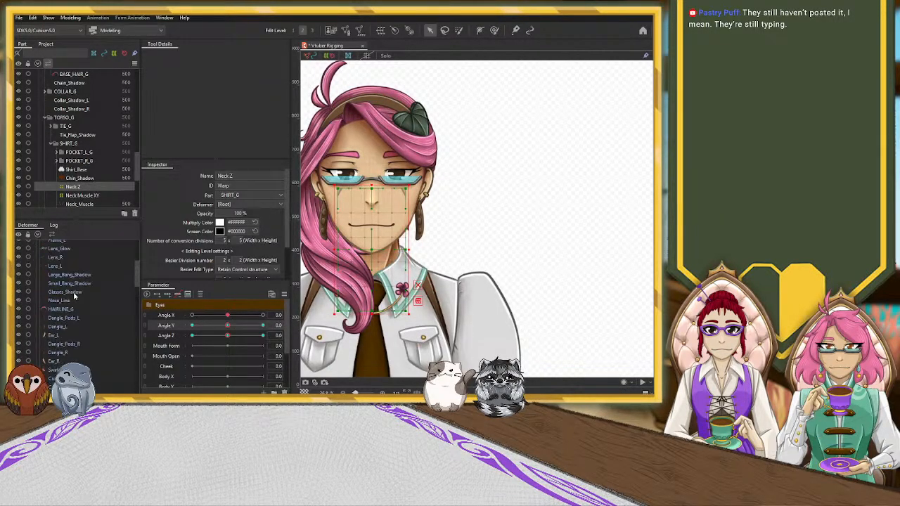
scroll(73, 295, down, 6)
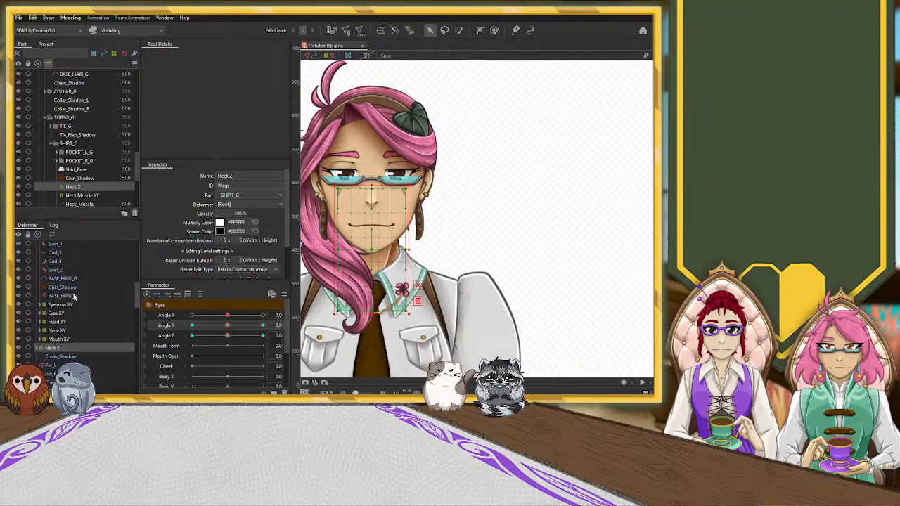
click(61, 288)
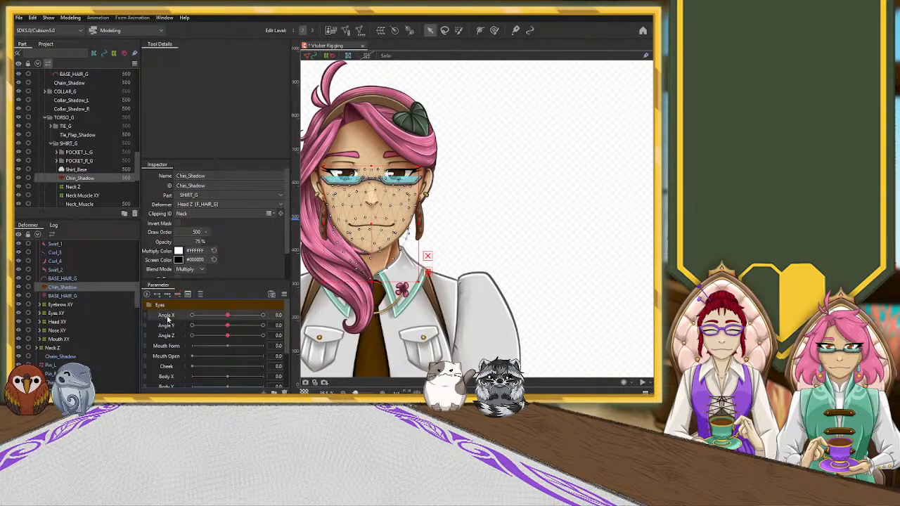
drag(227, 314, 183, 321)
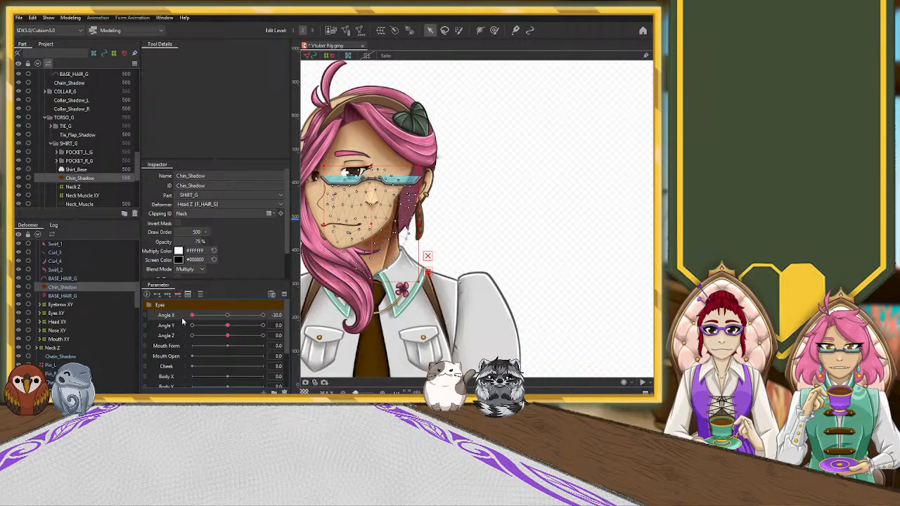
click(226, 315)
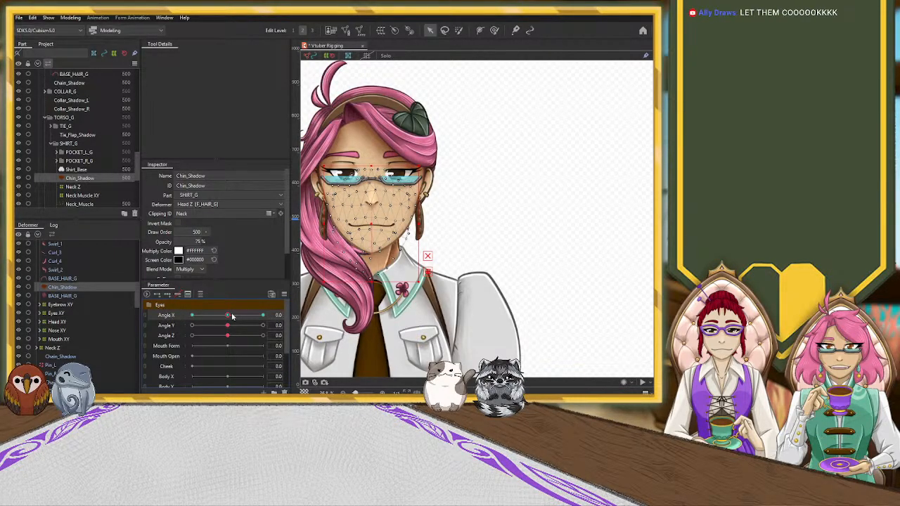
Step: At Angle X -30, shift Chin_Shadow slightly sideways in the direction the face turns
drag(227, 314, 137, 318)
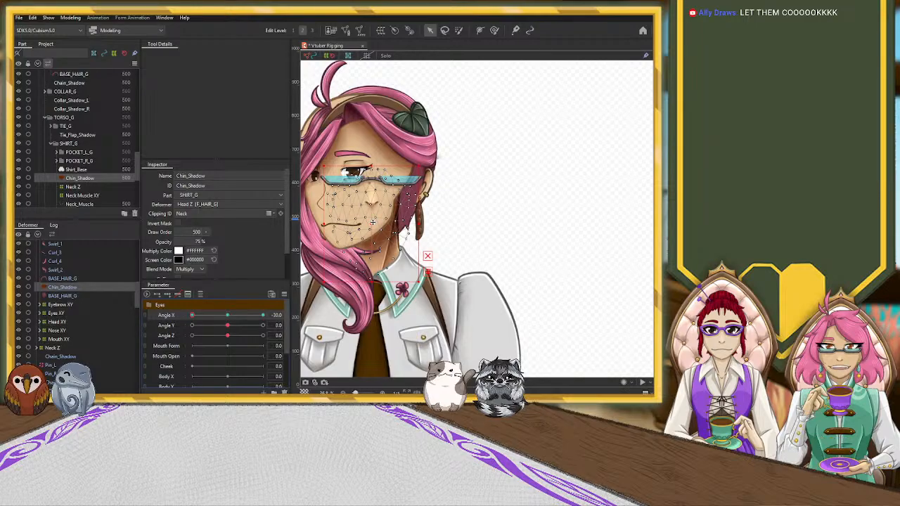
mouse_move(372, 223)
mouse_down()
mouse_move(356, 224)
mouse_move(413, 223)
mouse_up()
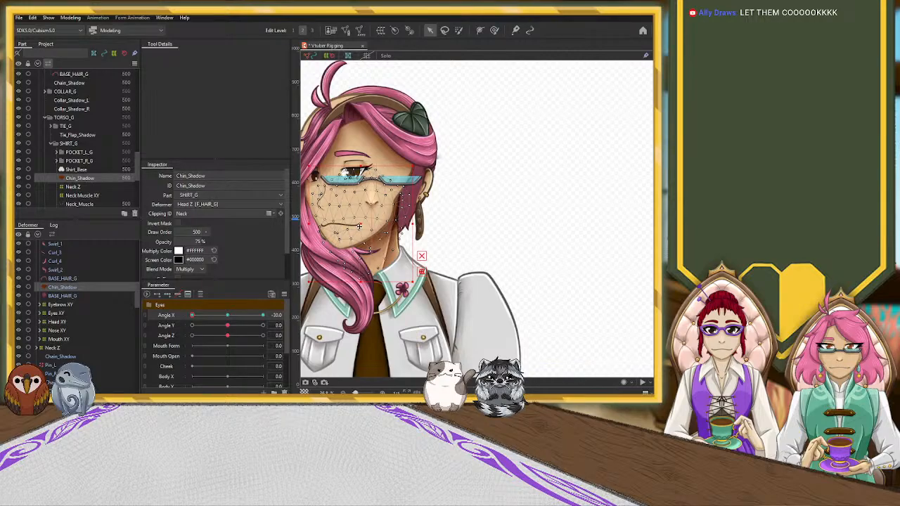
drag(359, 225, 356, 225)
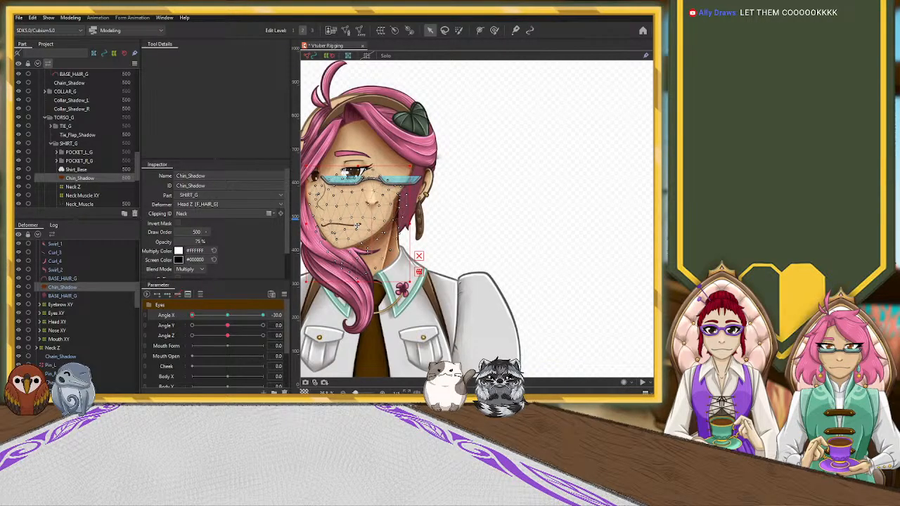
drag(411, 223, 413, 223)
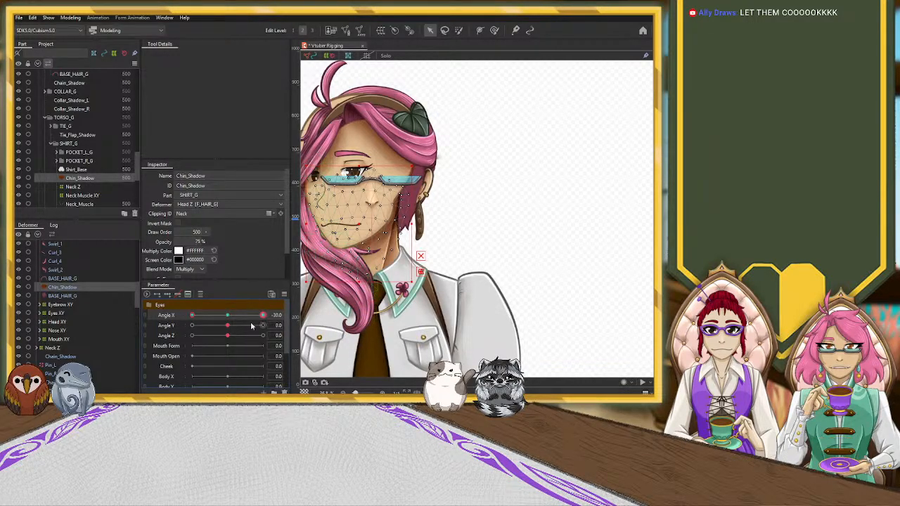
Step: With Angle X at 0, key Chin_Shadow at three points on Angle Y and move it down at Angle Y -30
mouse_move(189, 315)
mouse_down()
mouse_move(273, 313)
mouse_move(190, 314)
mouse_up()
click(227, 315)
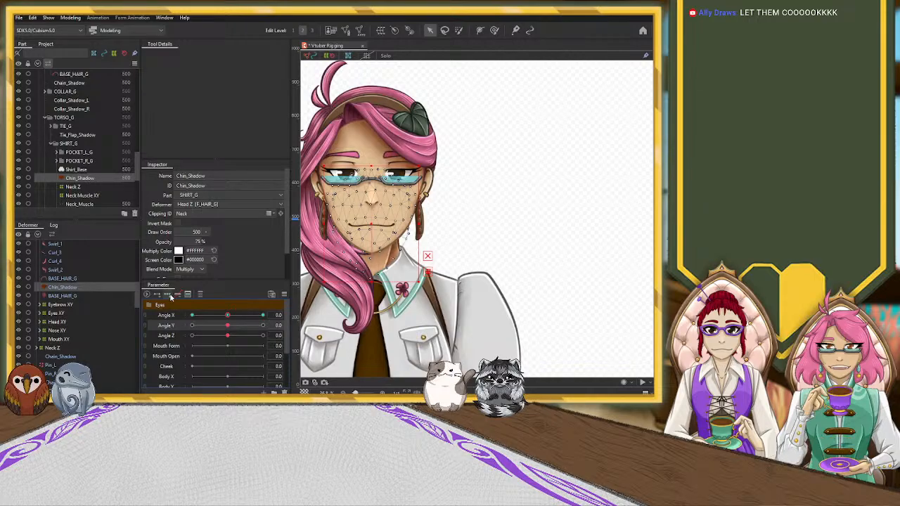
drag(227, 327, 162, 329)
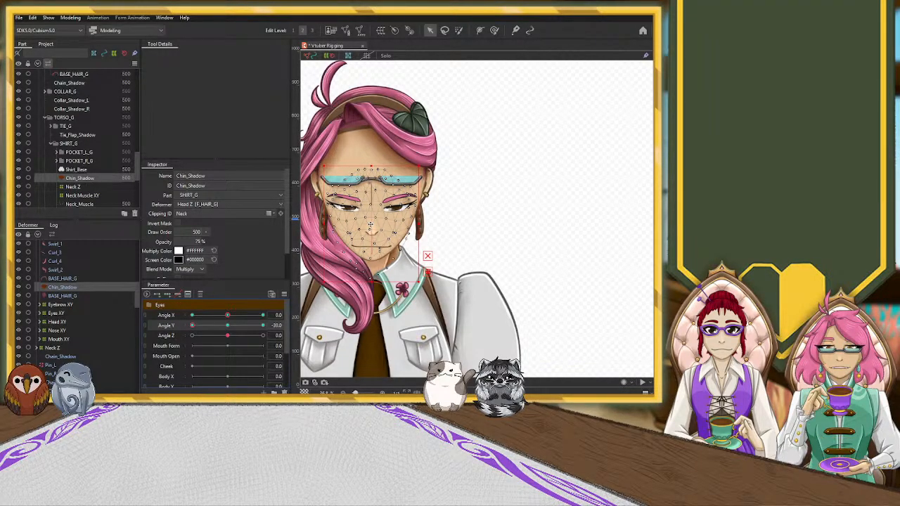
drag(372, 224, 368, 239)
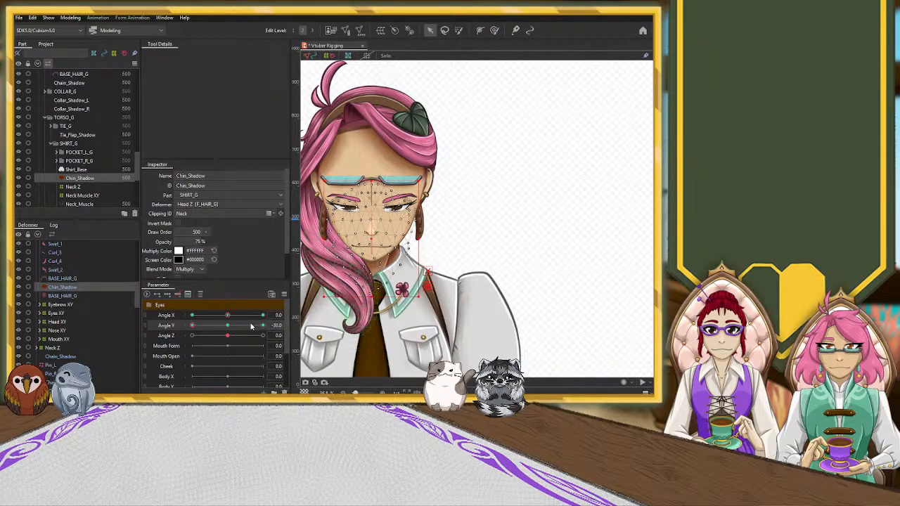
Step: Raise Chin_Shadow slightly at Angle Y 30, check it at -30, and return Angle Y to 0
drag(251, 325, 262, 325)
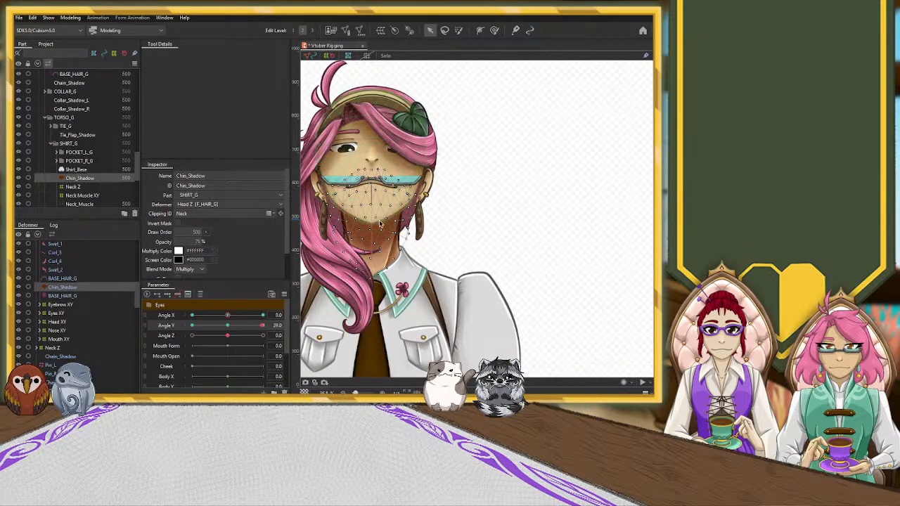
click(265, 328)
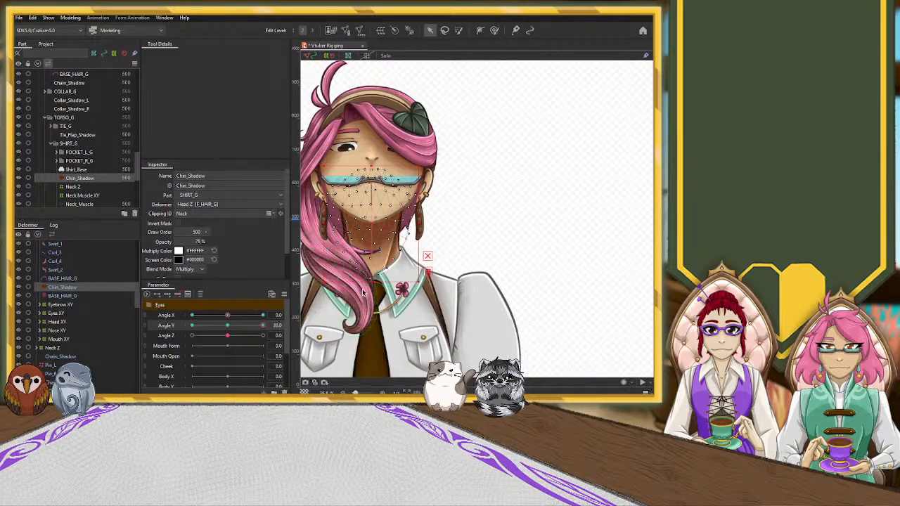
drag(371, 270, 371, 258)
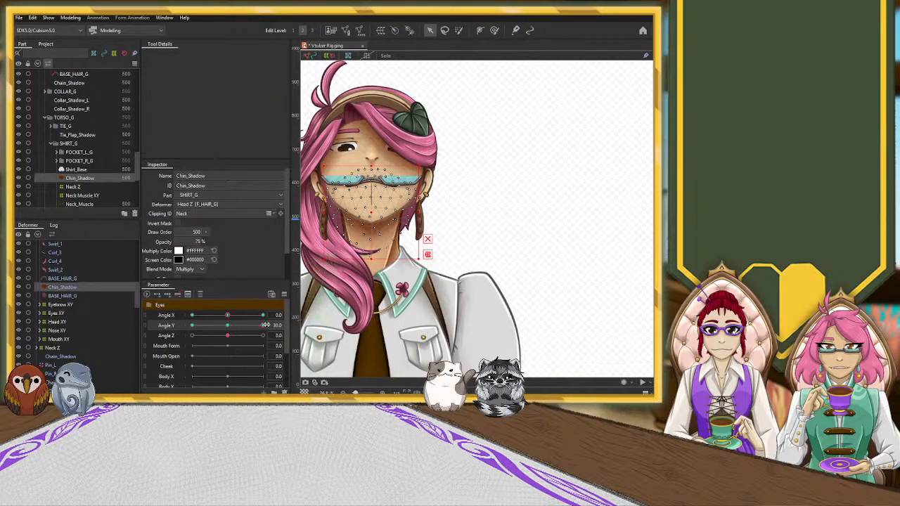
drag(239, 328, 166, 338)
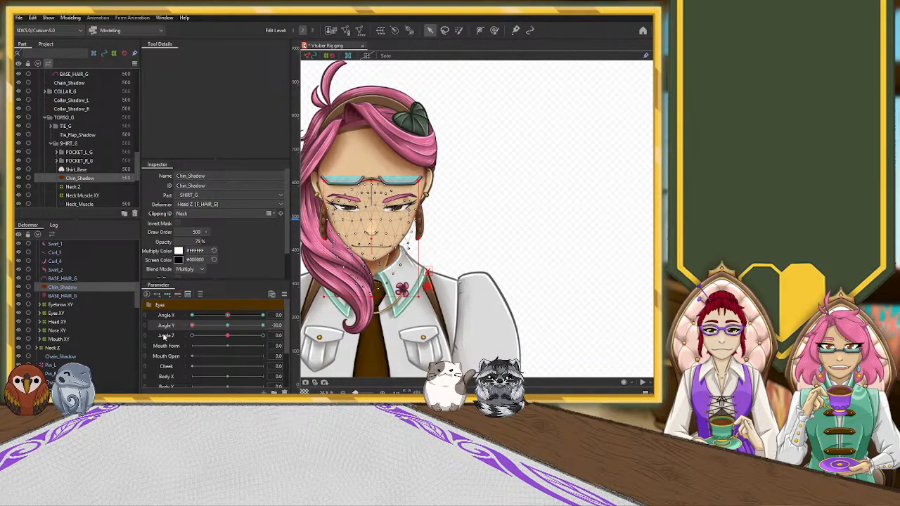
click(228, 326)
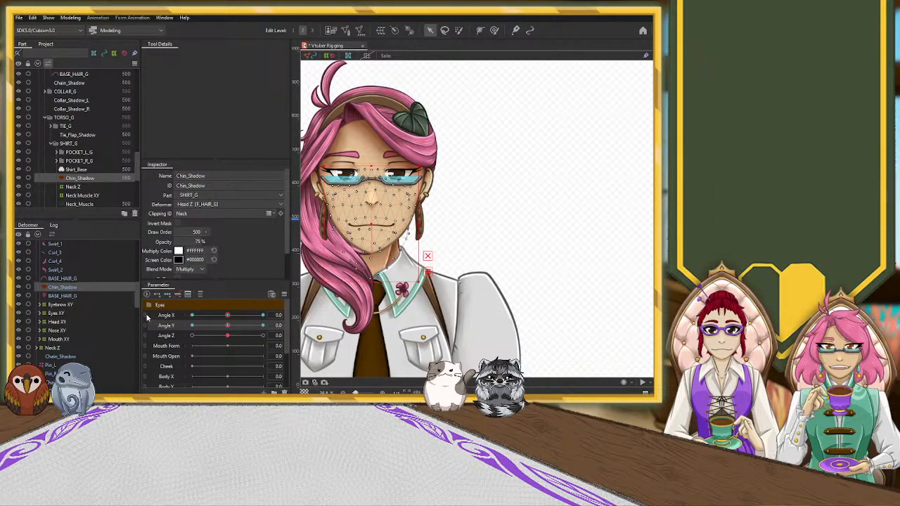
Step: Set Angle X to -30 and Angle Y to 30 by temporarily linking them, and raise Chin_Shadow slightly in that pose
click(146, 317)
drag(227, 328, 178, 313)
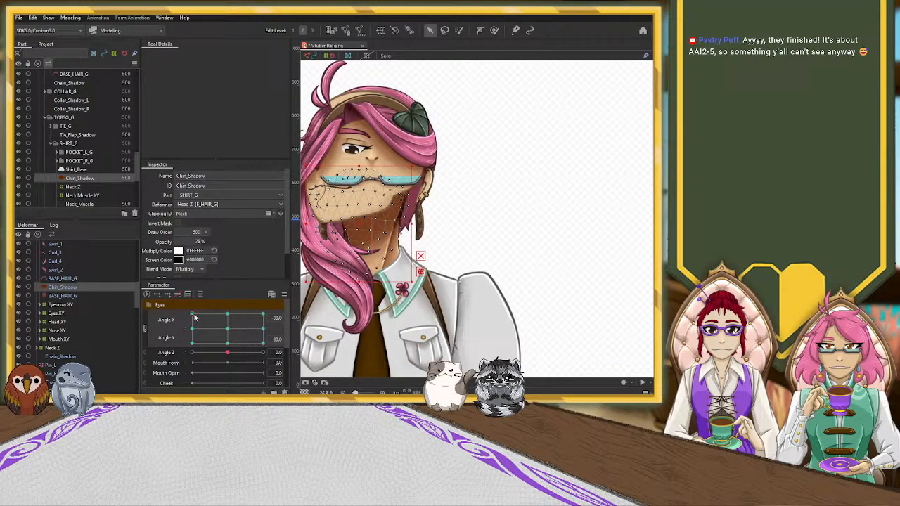
click(146, 329)
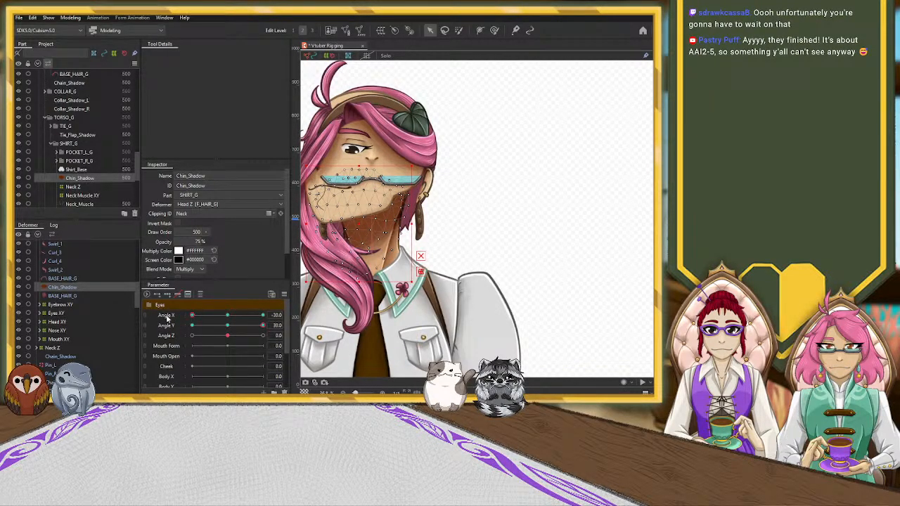
drag(358, 281, 350, 264)
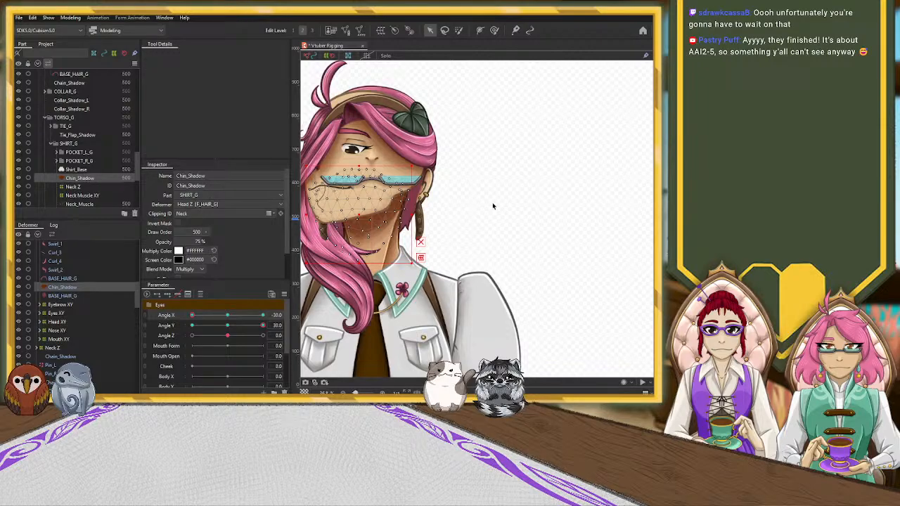
Step: Reshape the lower part of Chin_Shadow at Angle X -30 and Angle Y 30 with an enlarged deform brush
click(494, 31)
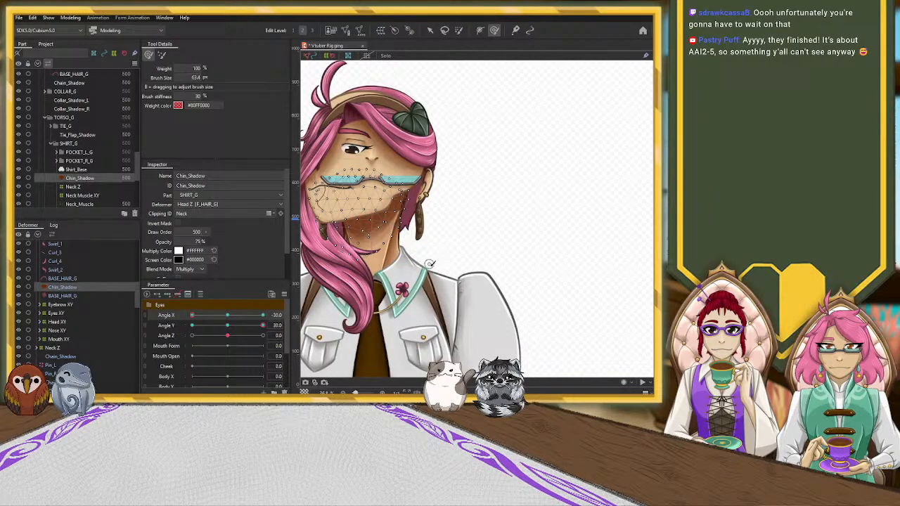
key(b)
drag(462, 280, 464, 300)
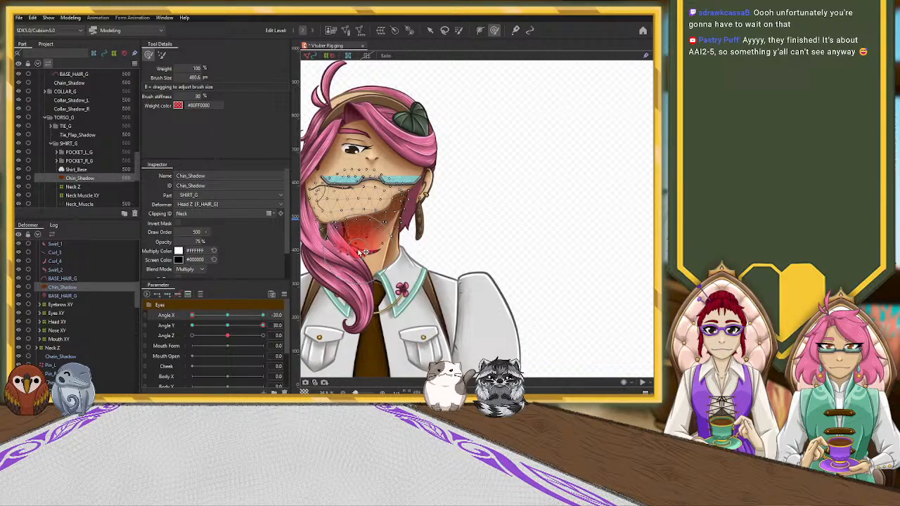
drag(360, 252, 379, 256)
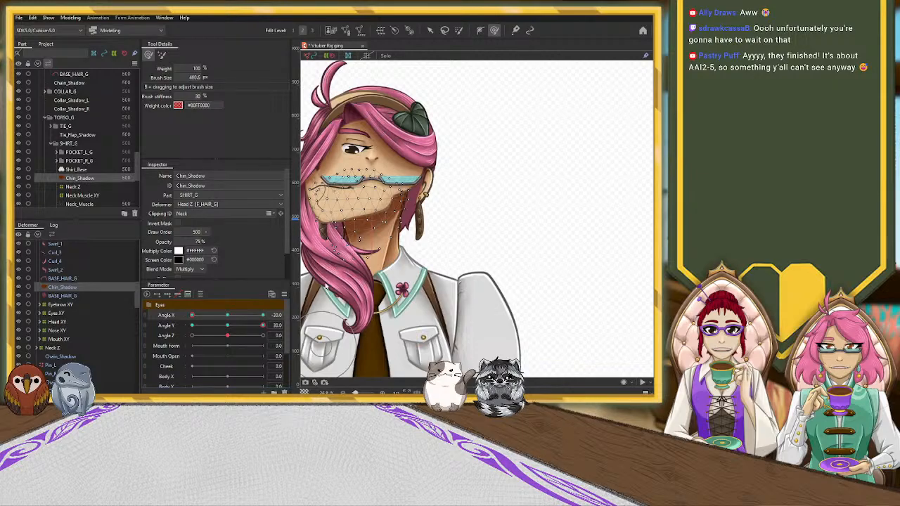
click(388, 251)
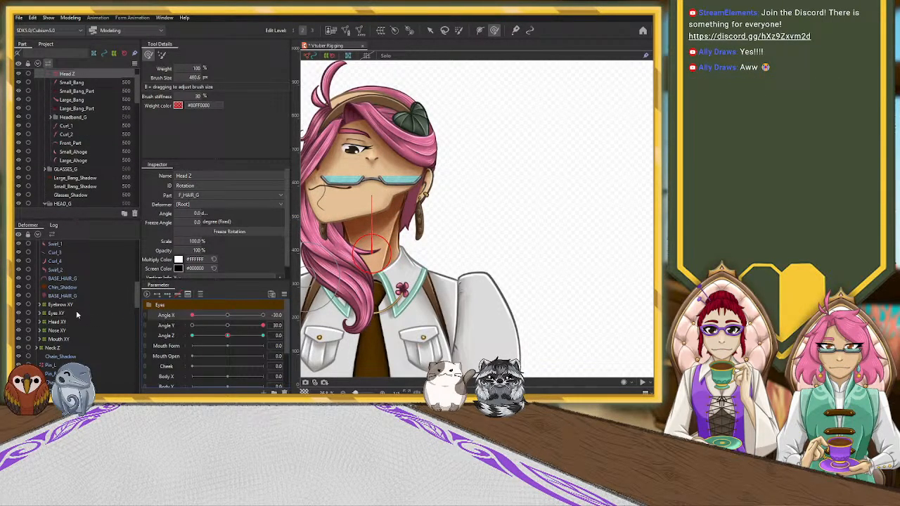
Step: Reselect Chin_Shadow and check its shape at Angle X -30, 0 and 30 with Angle Y at 30
click(62, 286)
mouse_move(192, 315)
mouse_down()
mouse_move(270, 316)
mouse_move(189, 322)
mouse_up()
click(228, 316)
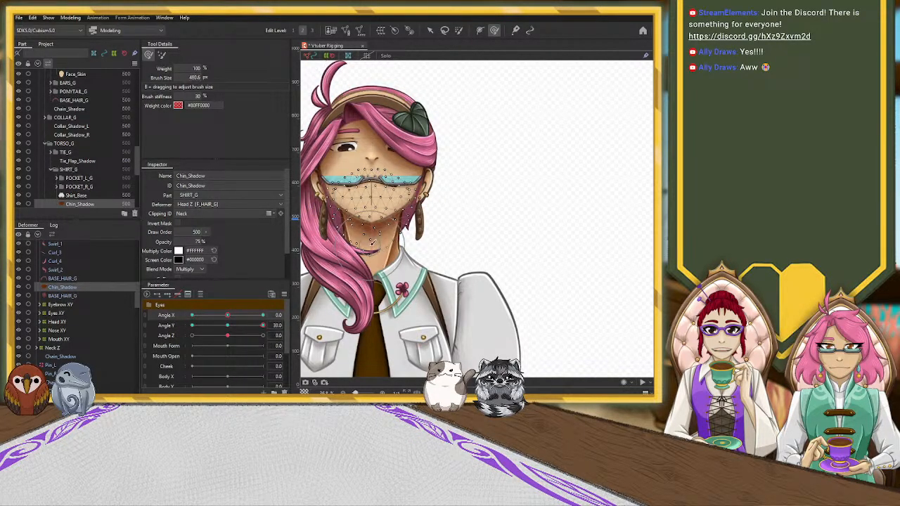
click(430, 30)
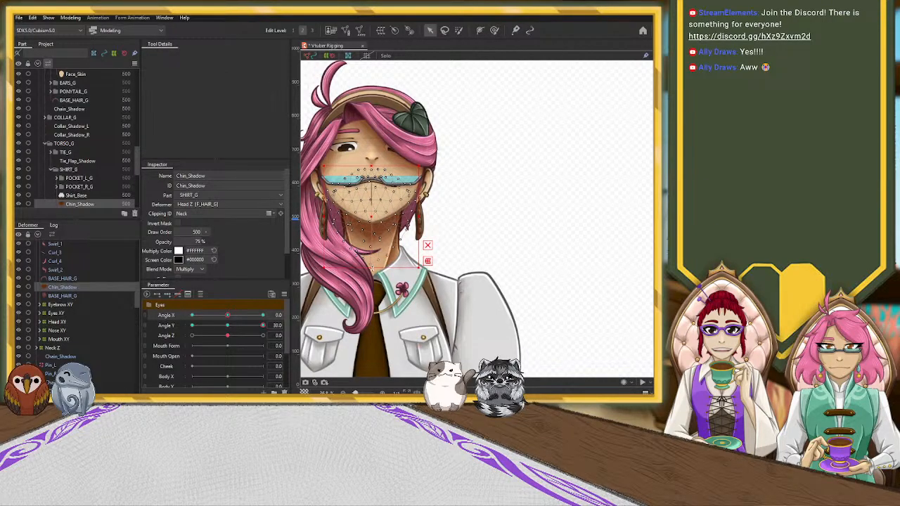
drag(240, 320, 272, 312)
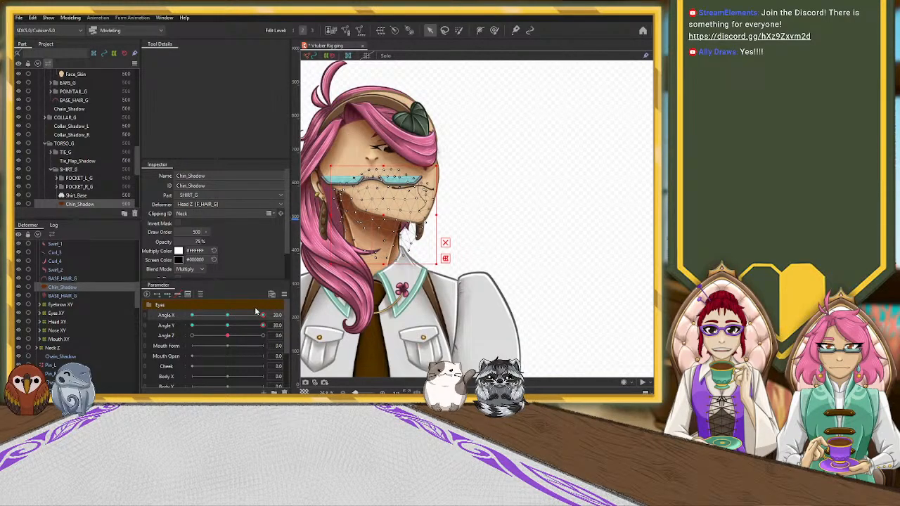
Step: Compare Neck Muscle XY with Chin_Shadow at Angle X 30 and -30, and return Angle X to 0
click(38, 348)
click(56, 366)
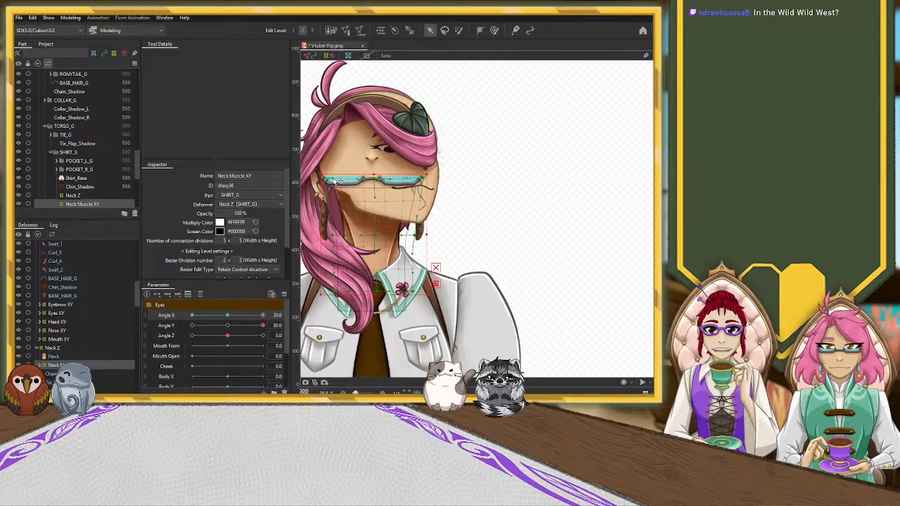
click(62, 287)
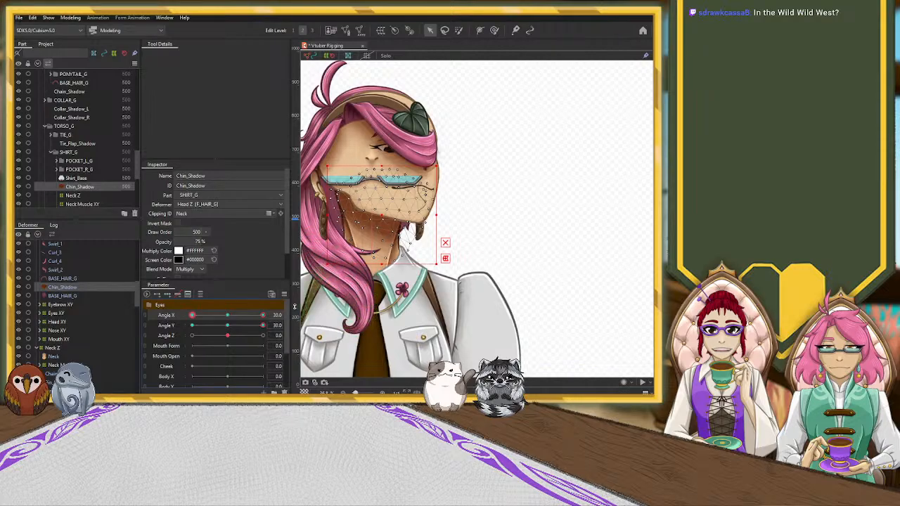
drag(262, 315, 189, 316)
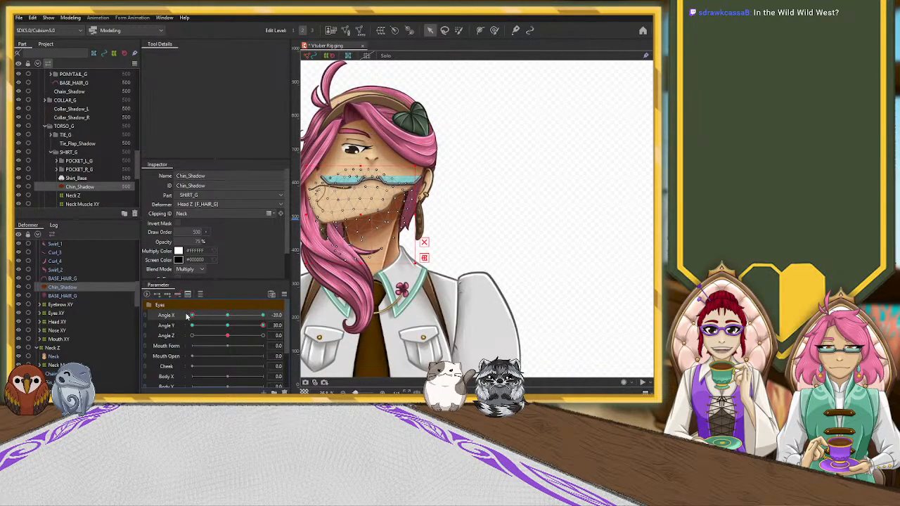
click(52, 348)
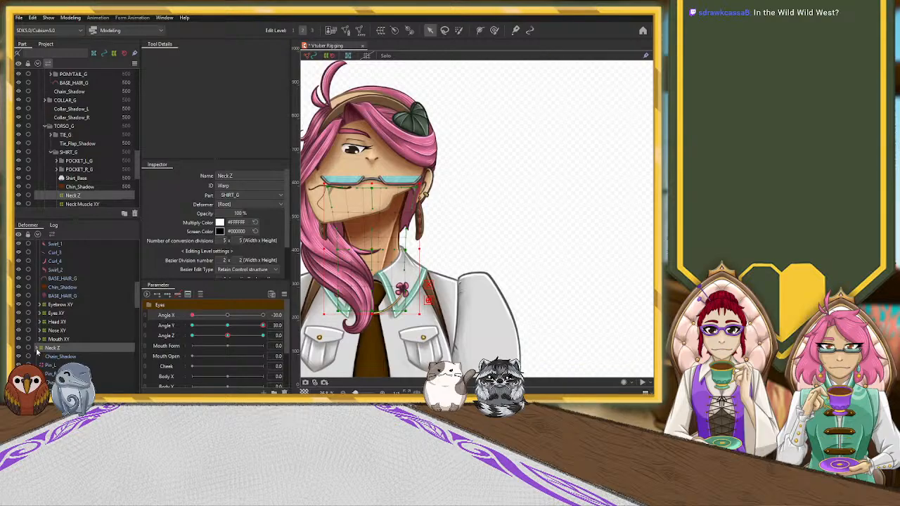
click(56, 365)
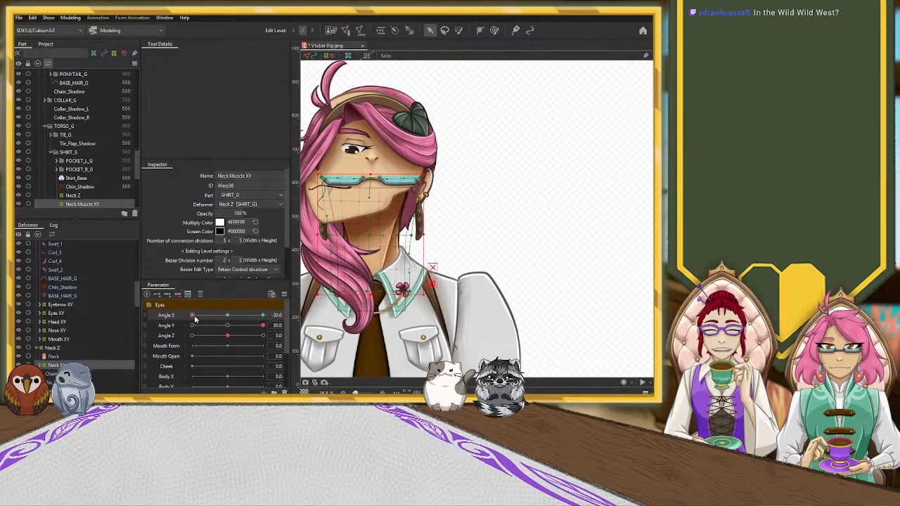
drag(195, 319, 229, 316)
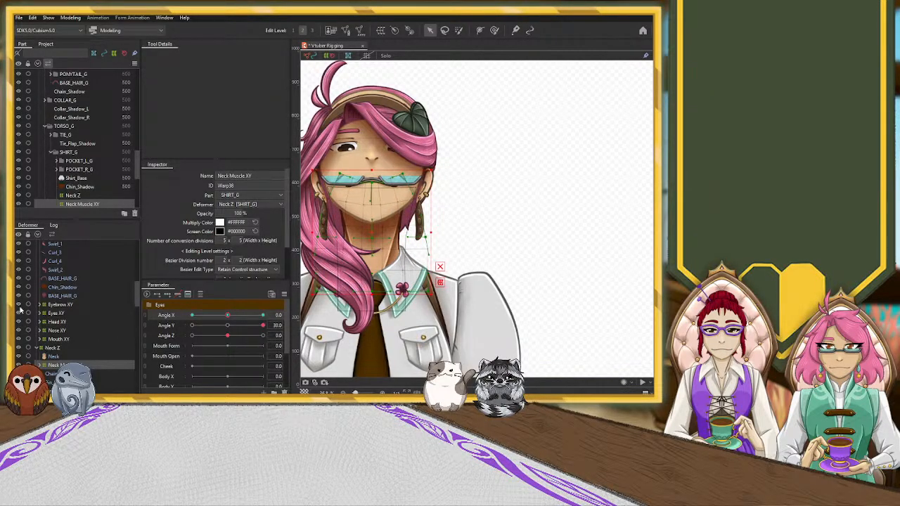
Step: Hide the FACE_G group to uncover the neck muscles behind the face
scroll(26, 324, up, 2)
scroll(26, 323, up, 3)
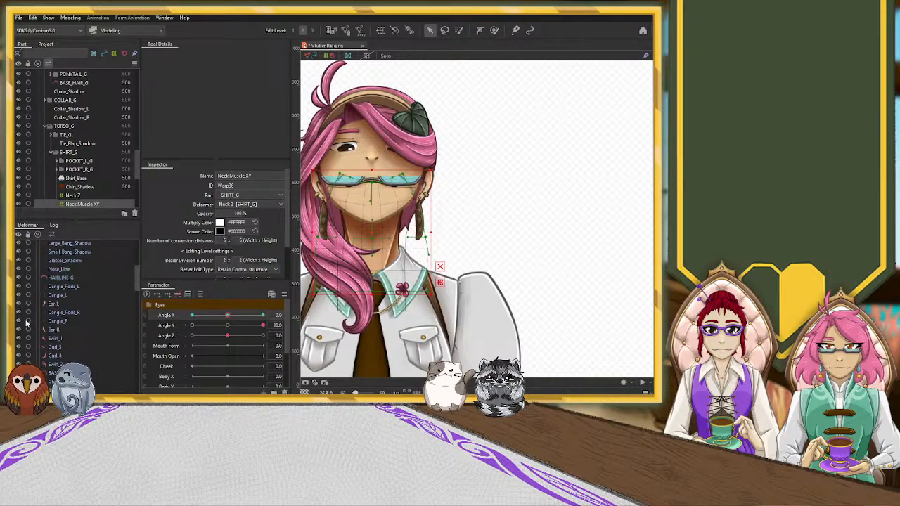
scroll(26, 323, down, 3)
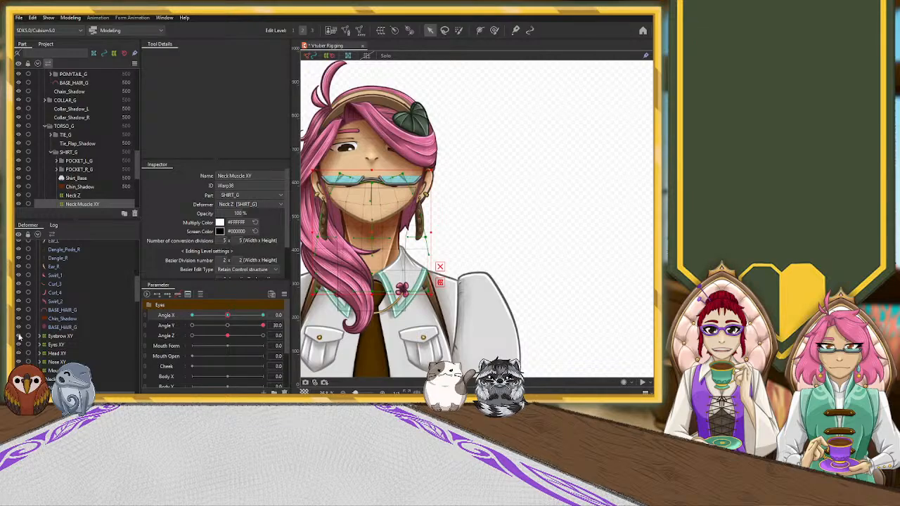
scroll(28, 316, up, 5)
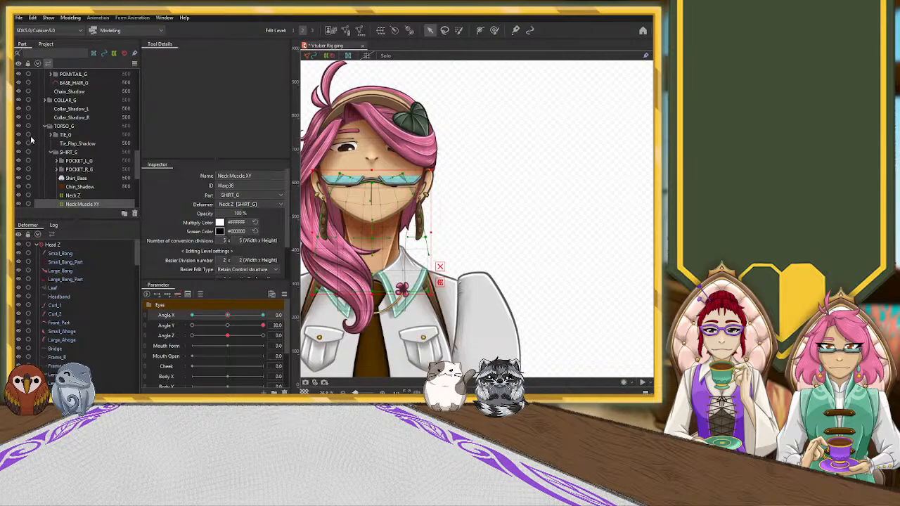
scroll(56, 134, up, 5)
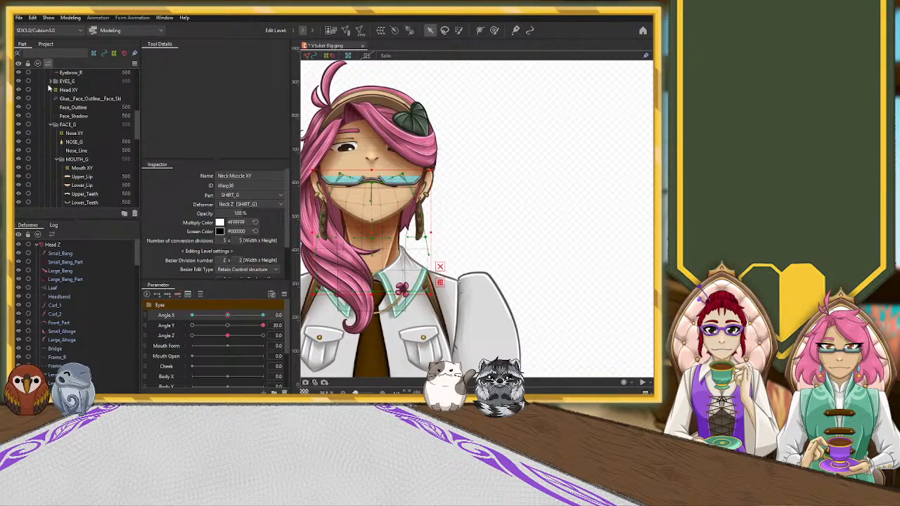
scroll(42, 95, up, 1)
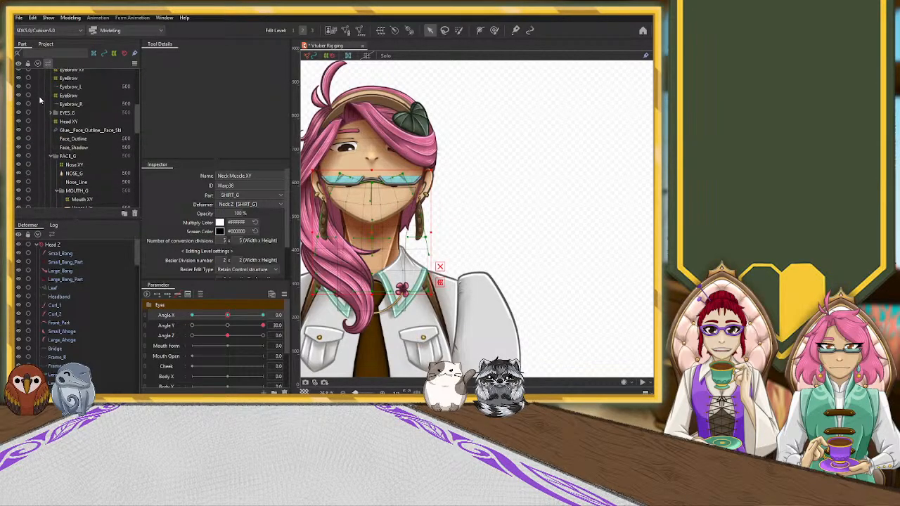
click(18, 157)
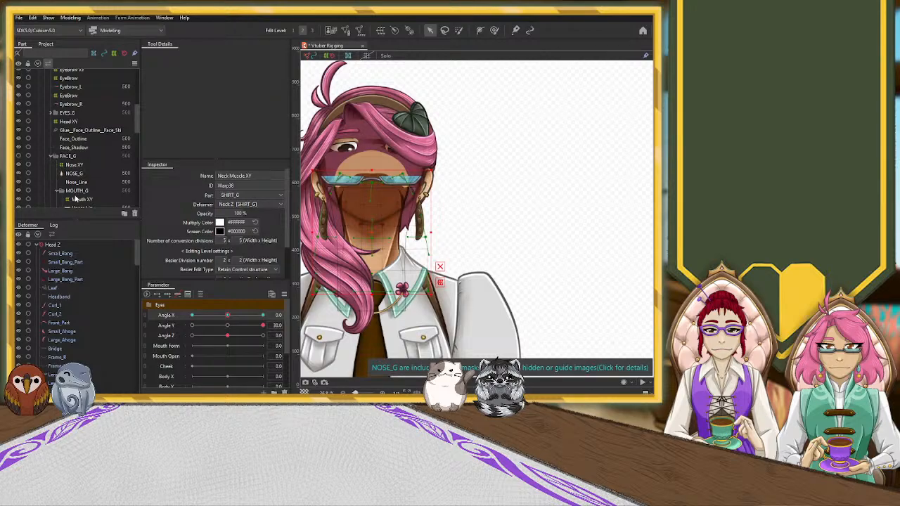
Step: Raise the top of the Neck Muscle XY deformer slightly at Angle X 0, and show the FACE_G group again
scroll(69, 271, down, 5)
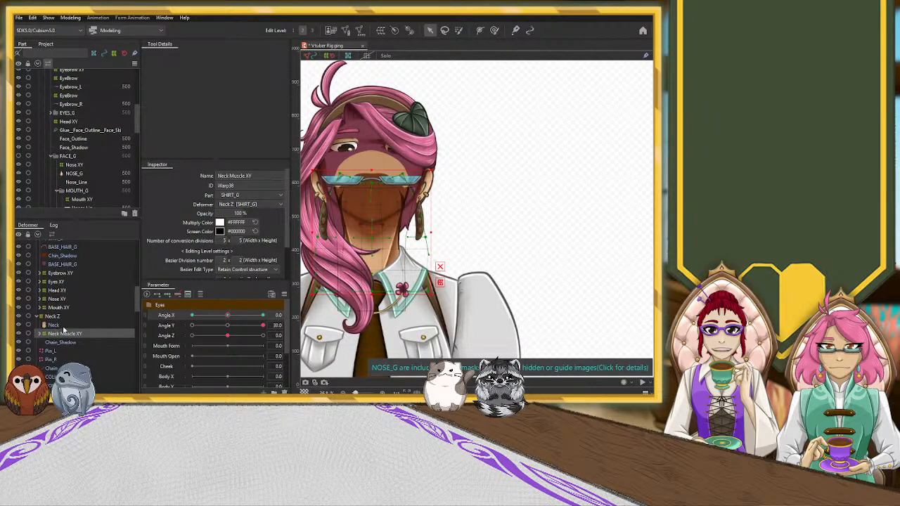
click(64, 333)
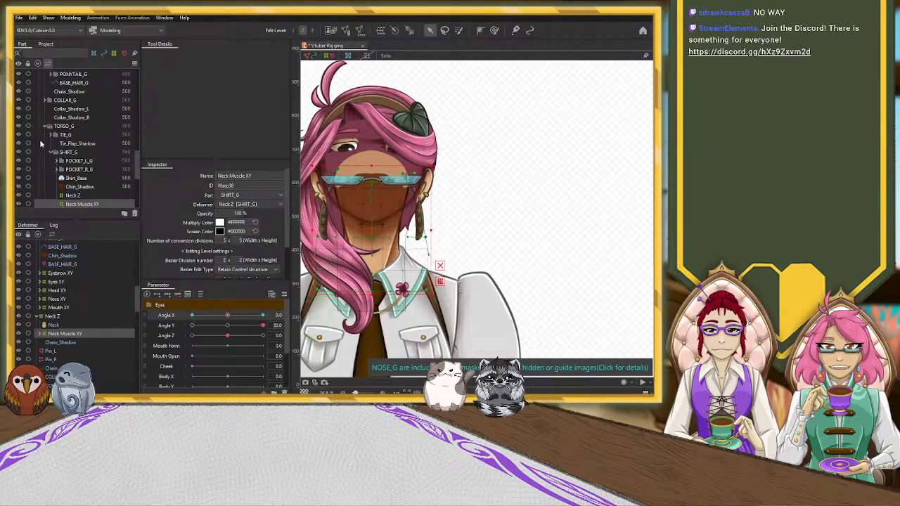
scroll(57, 162, up, 3)
scroll(57, 162, up, 2)
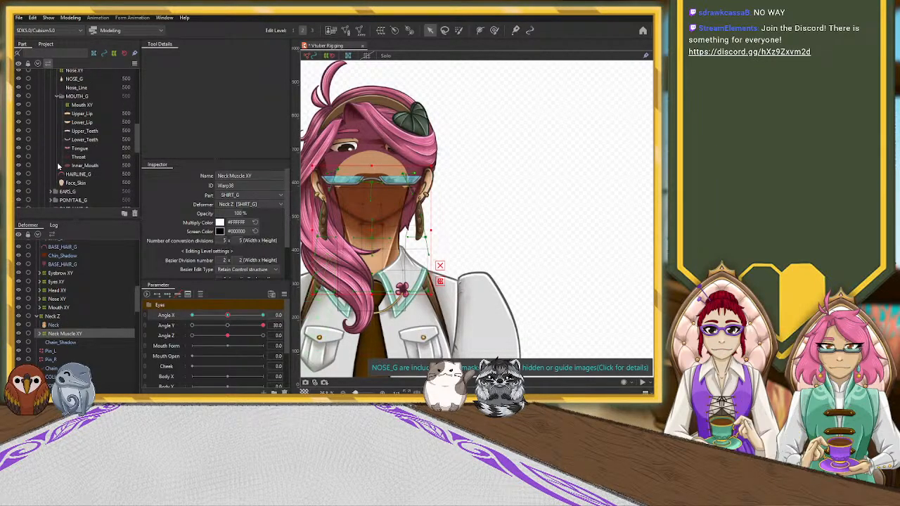
scroll(41, 177, up, 4)
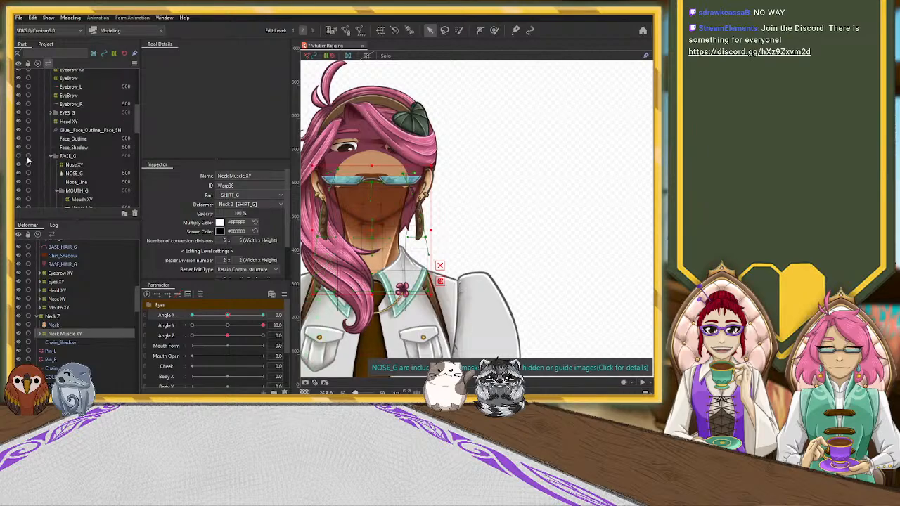
click(21, 156)
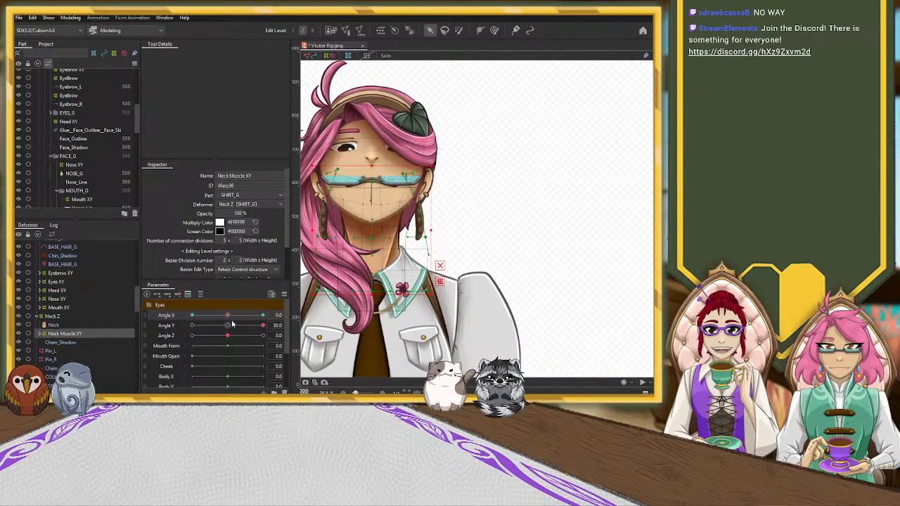
Step: Select Chin_Shadow and examine the area under the chin at Angle X 30 and Angle Y -30
mouse_move(227, 315)
mouse_down()
mouse_move(195, 316)
mouse_move(278, 309)
mouse_move(185, 311)
mouse_move(278, 303)
mouse_move(227, 316)
mouse_up()
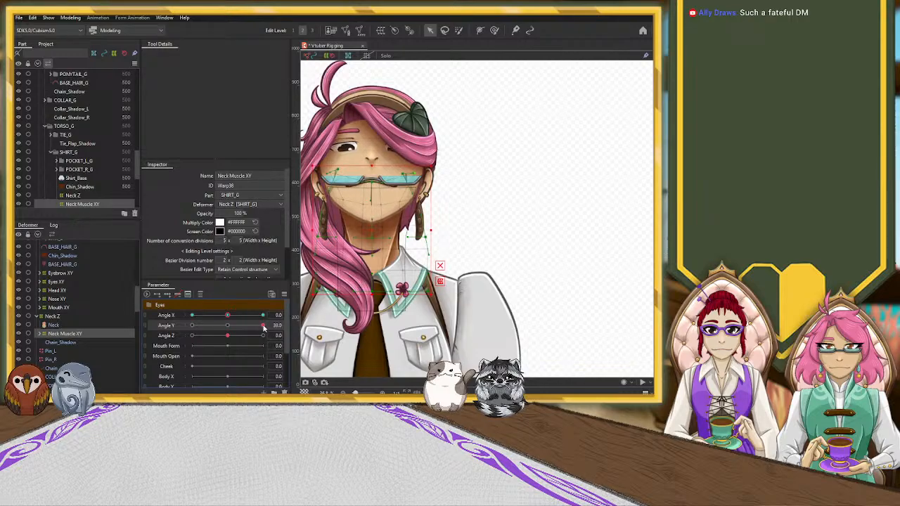
scroll(63, 316, up, 3)
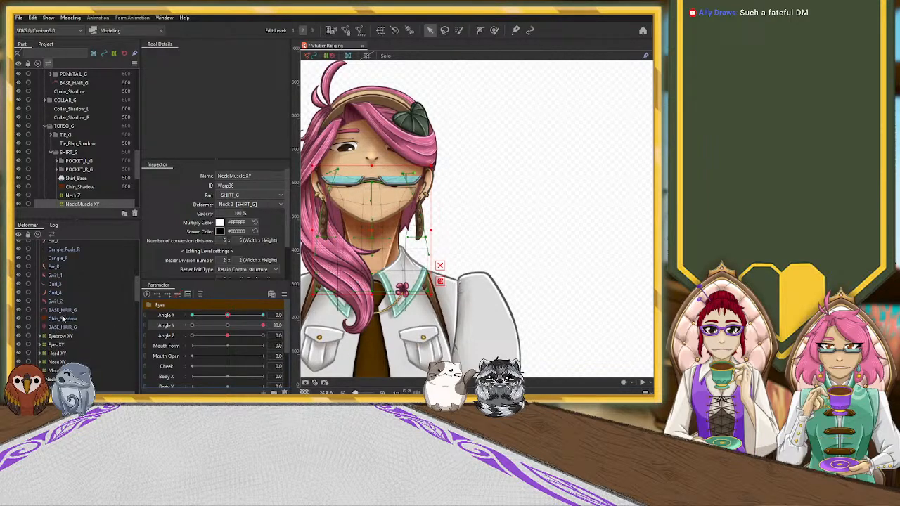
click(64, 319)
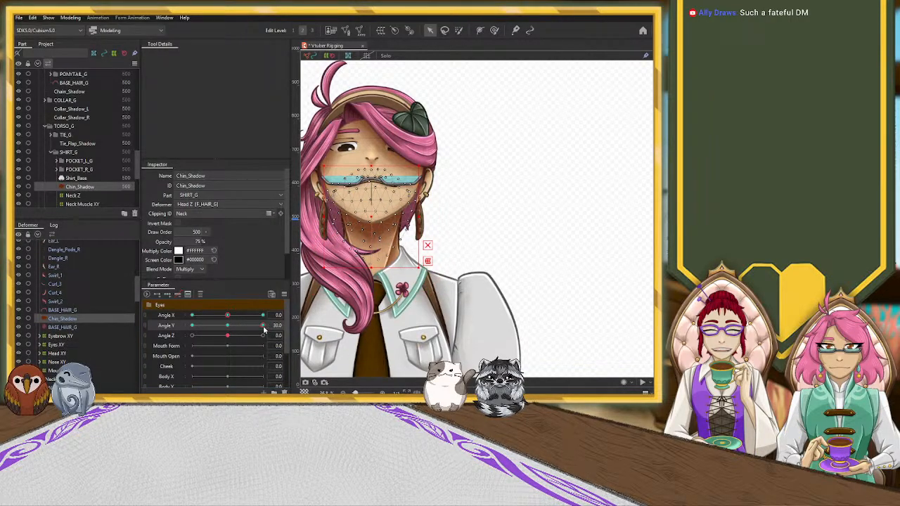
drag(265, 329, 277, 315)
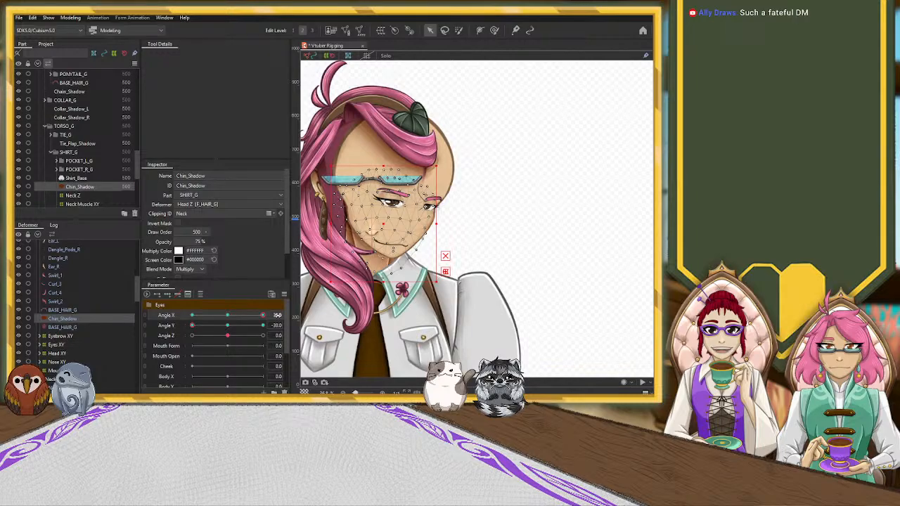
scroll(390, 288, up, 5)
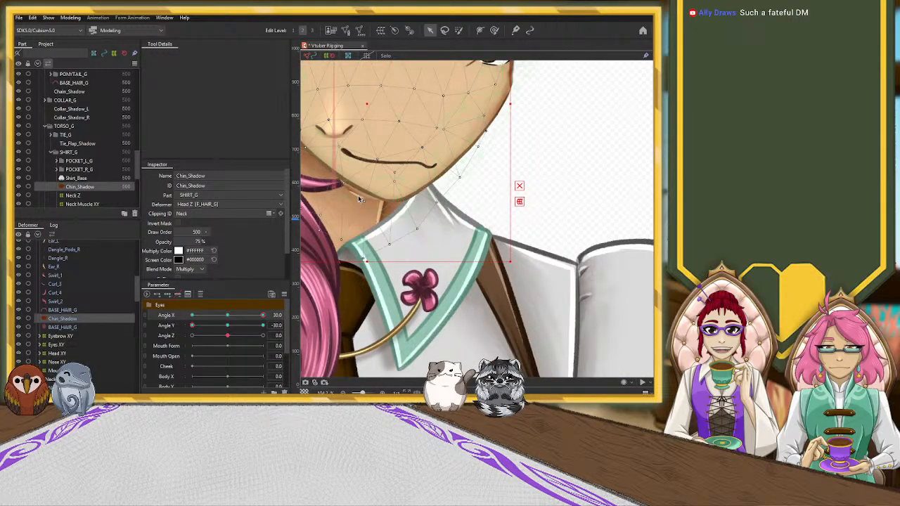
Step: Find Lower_Lip under the Mouth XY deformer and replace its Clipping ID with Face_Skin
click(357, 196)
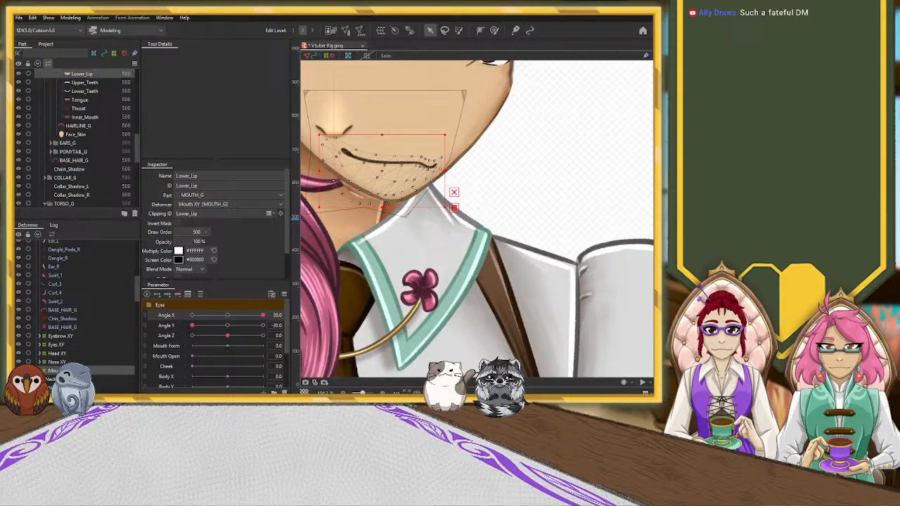
click(57, 370)
scroll(63, 356, down, 2)
click(42, 309)
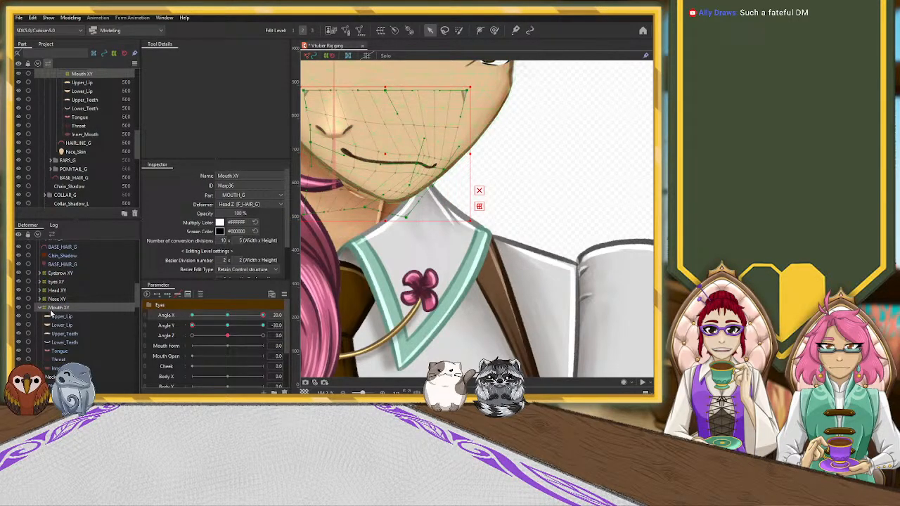
scroll(58, 314, down, 1)
click(65, 294)
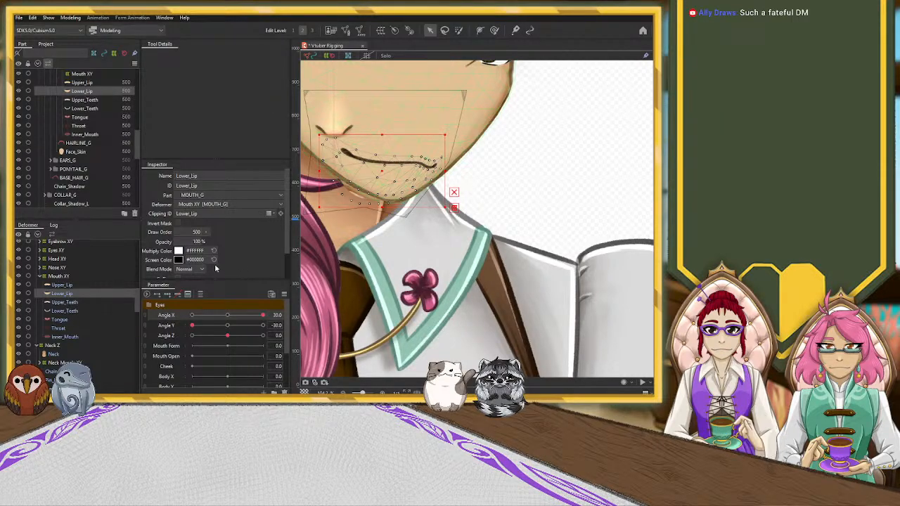
key(ctrl+z)
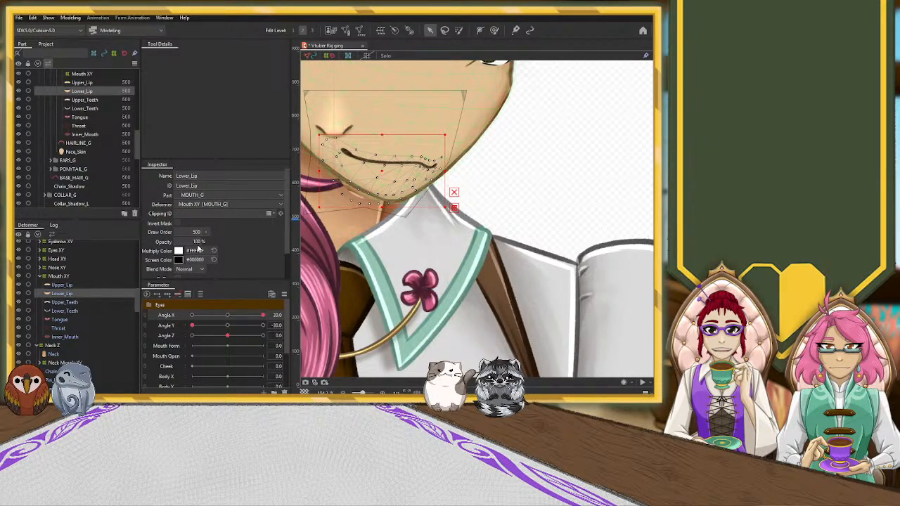
key(ctrl+z)
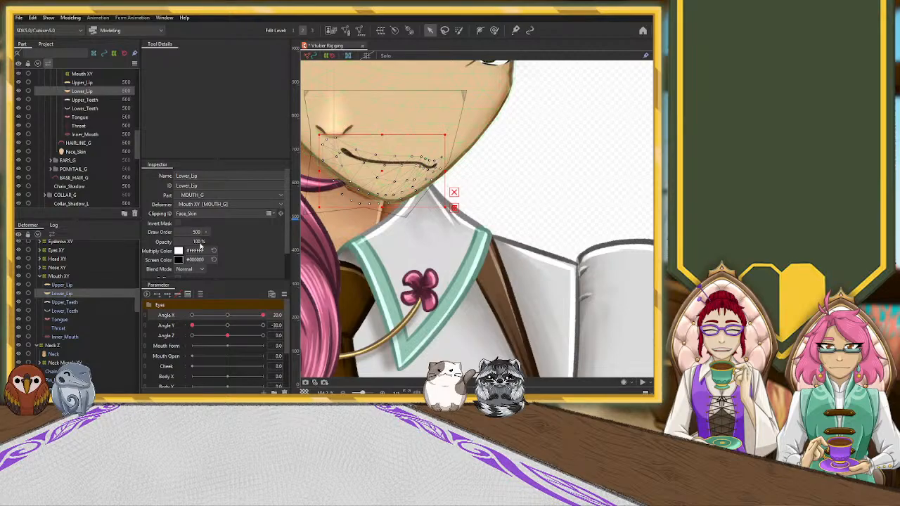
Step: Go through the remaining mouth parts' clipping and set the Clipping ID of Throat and Inner_Mouth to Face_Skin
click(73, 285)
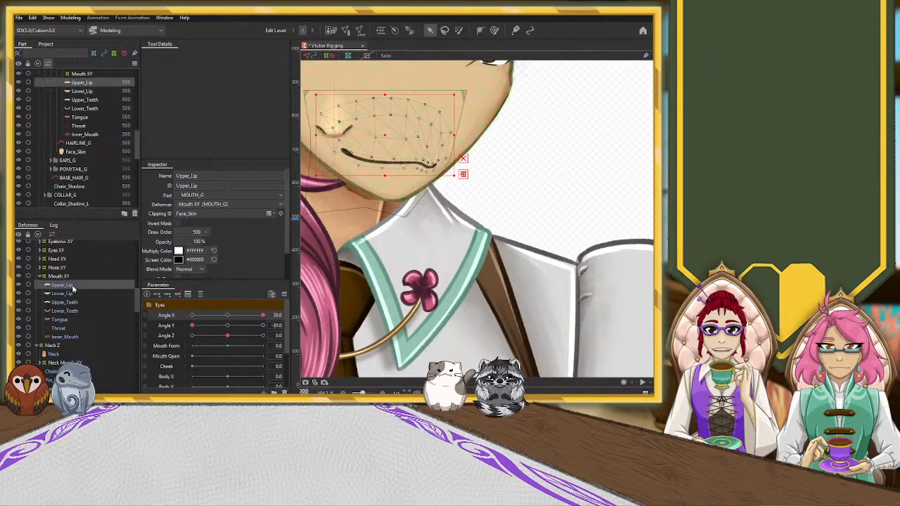
click(73, 294)
click(72, 302)
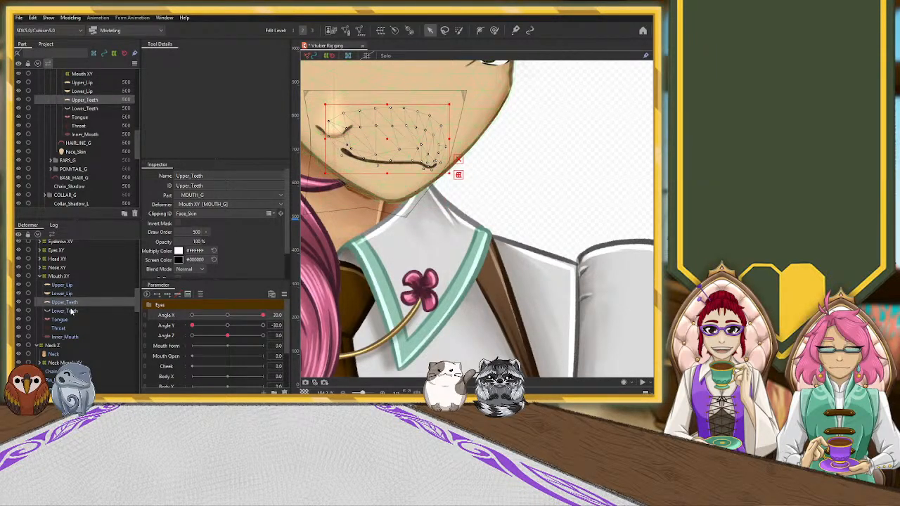
click(73, 311)
click(70, 320)
click(70, 328)
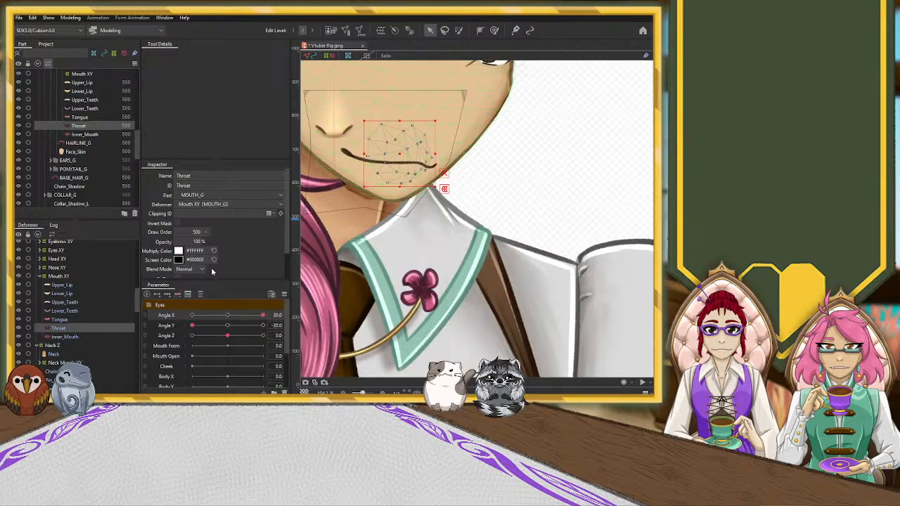
click(199, 214)
text(Face_Skin)
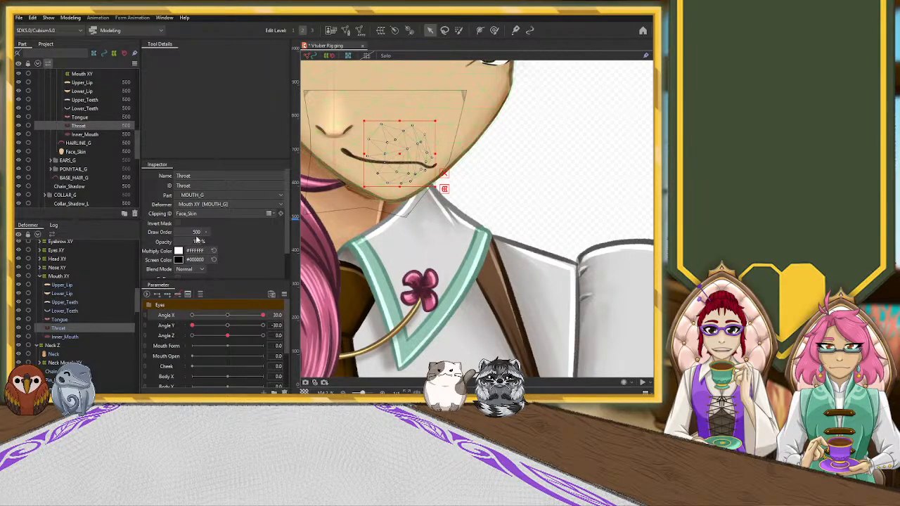
click(65, 337)
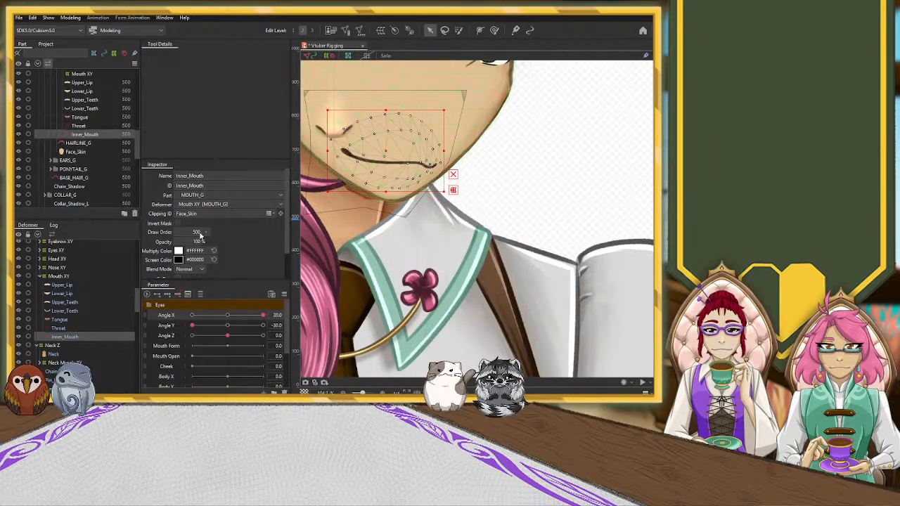
Step: Examine Chin_Shadow, Face_Shadow and Lower_Lip below the chin at Angle X 30, and return Angle X to 0
click(356, 223)
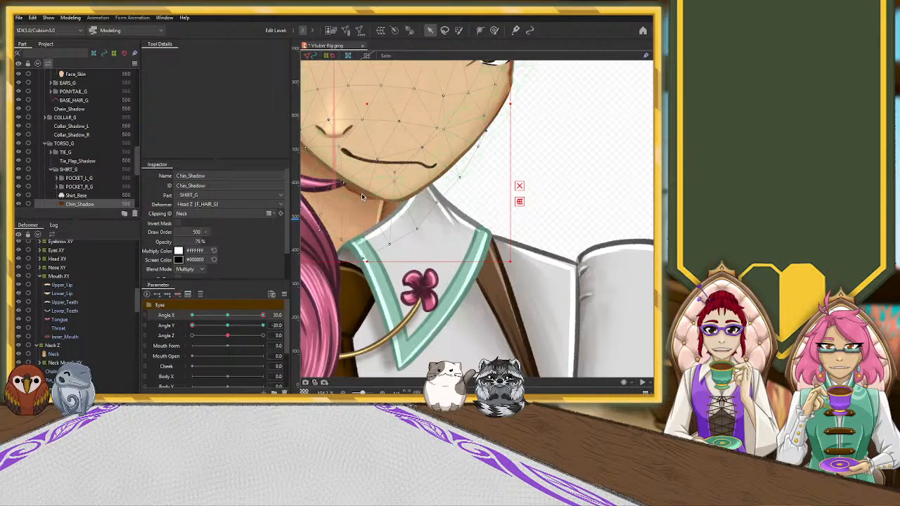
click(361, 194)
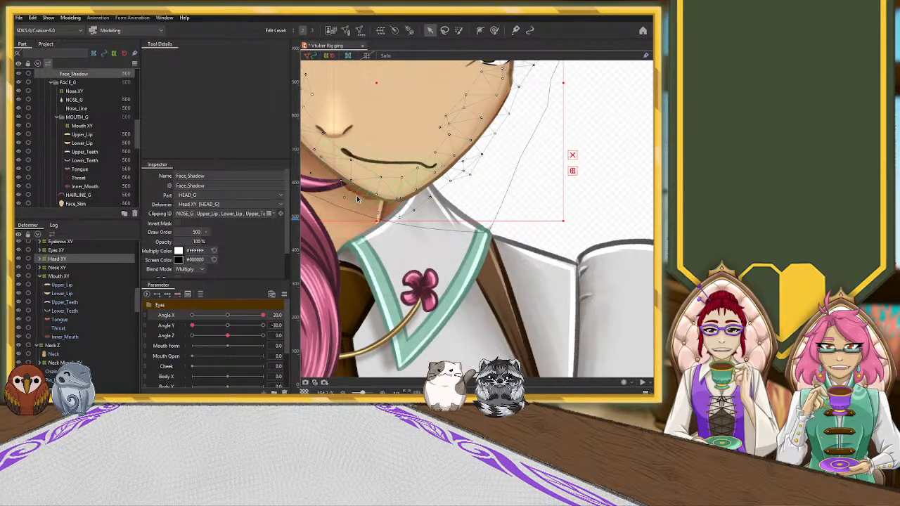
click(357, 200)
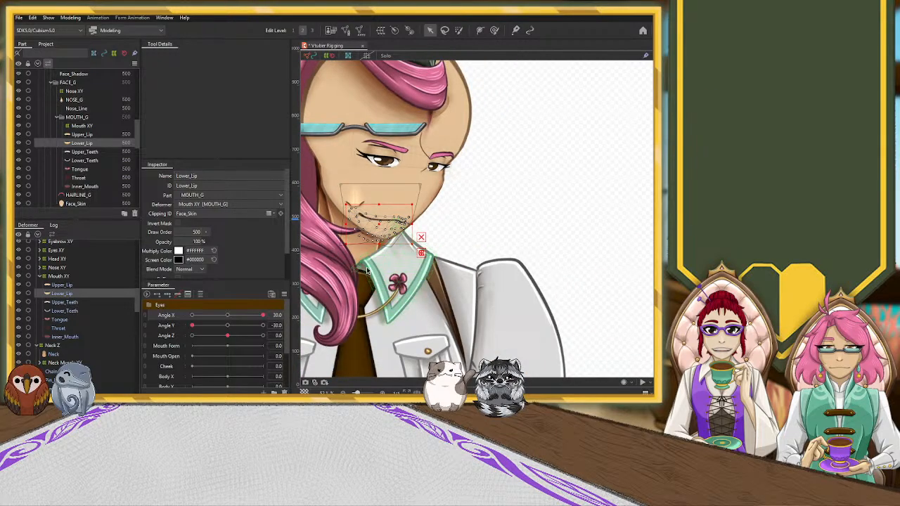
scroll(376, 253, up, 3)
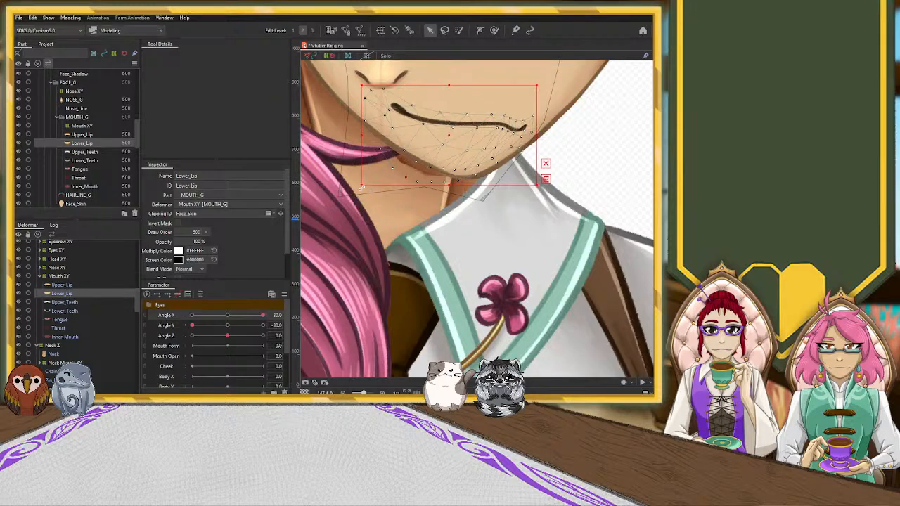
click(229, 317)
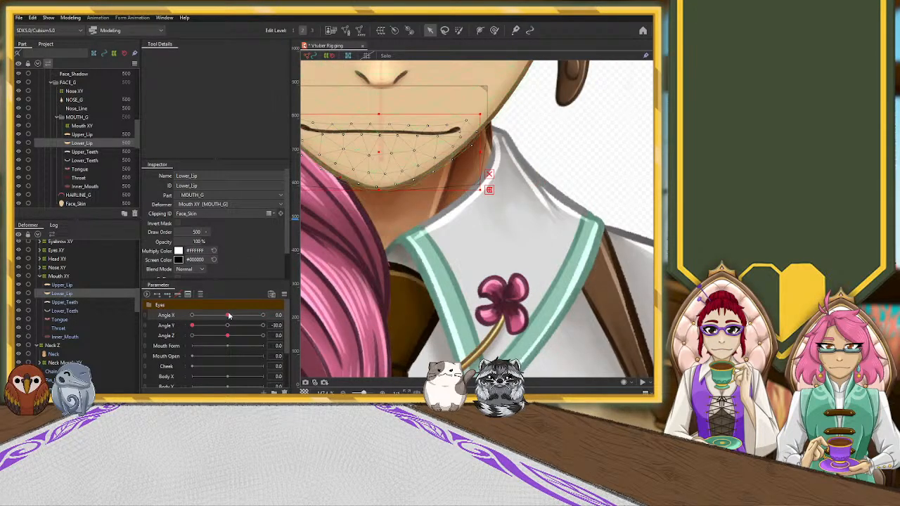
scroll(329, 264, down, 5)
drag(473, 185, 535, 184)
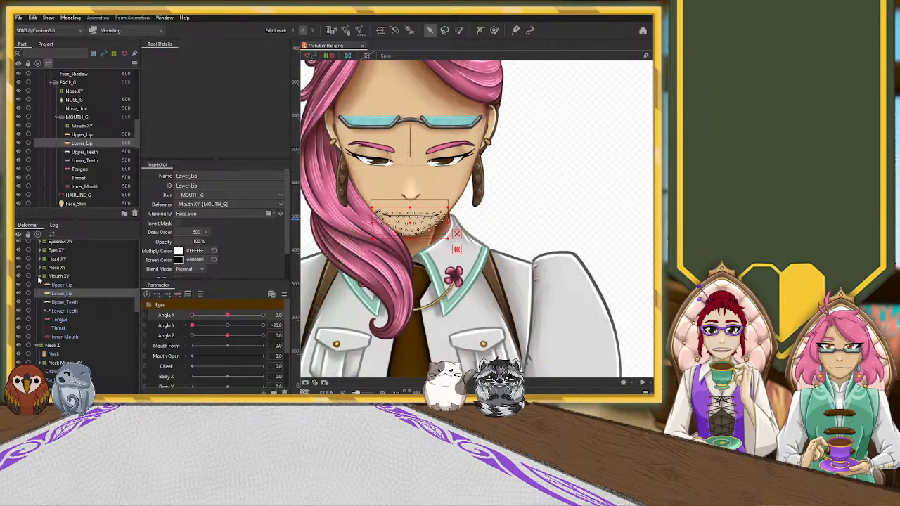
Step: Check the Clipping ID of every mouth part under Mouth XY, from Upper_Lip to Inner_Mouth, and of Neck
click(60, 286)
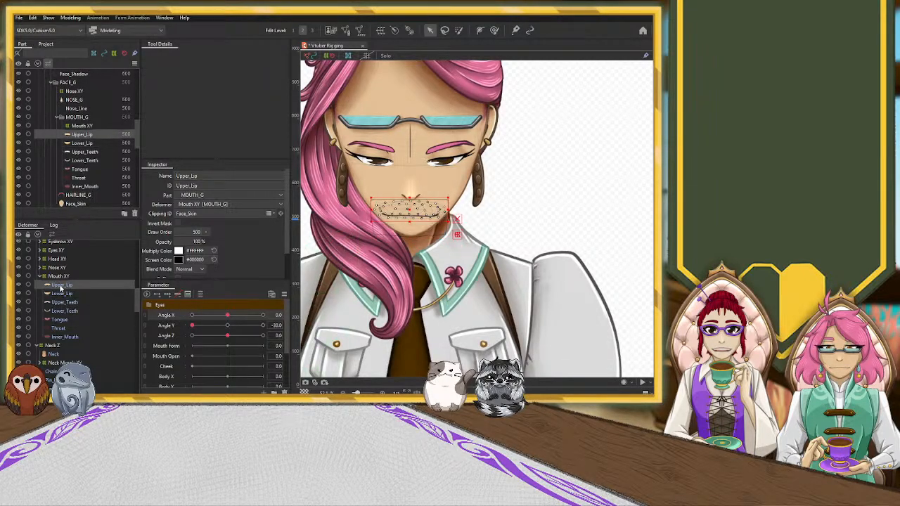
click(61, 294)
click(61, 302)
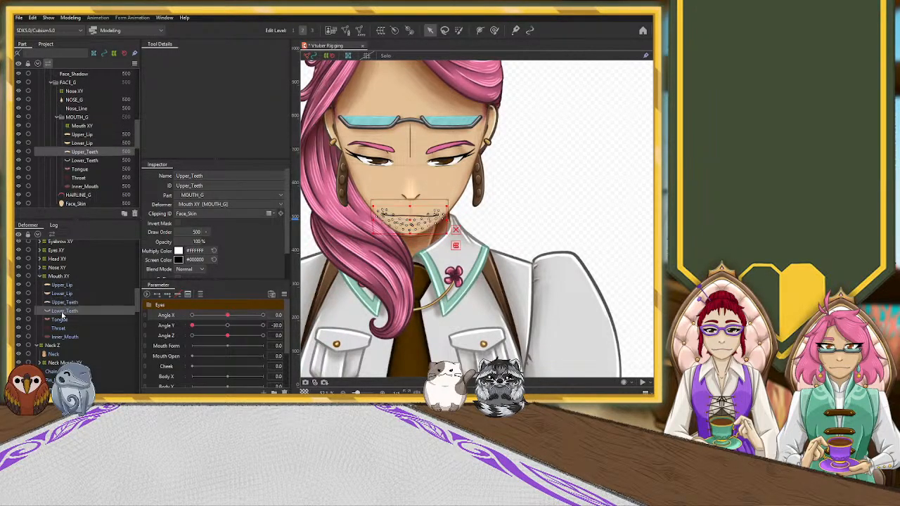
click(62, 311)
click(62, 320)
click(63, 329)
click(64, 337)
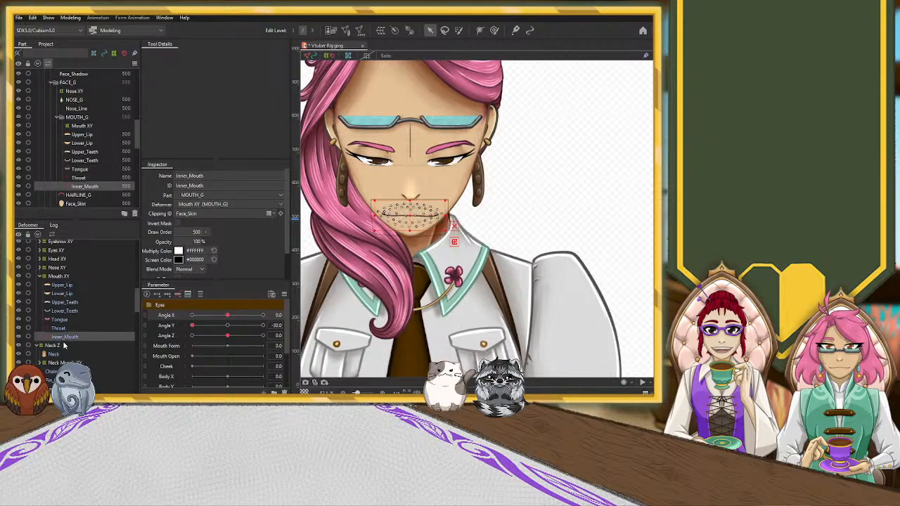
click(53, 354)
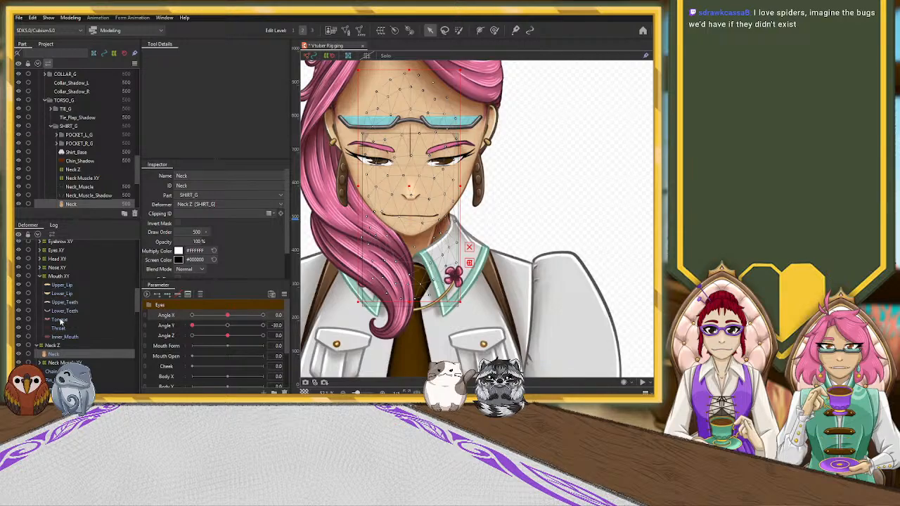
Step: Reselect Chin_Shadow and move its mesh slightly down at Angle X -30 and Angle Y -30
scroll(59, 318, up, 3)
scroll(59, 309, up, 5)
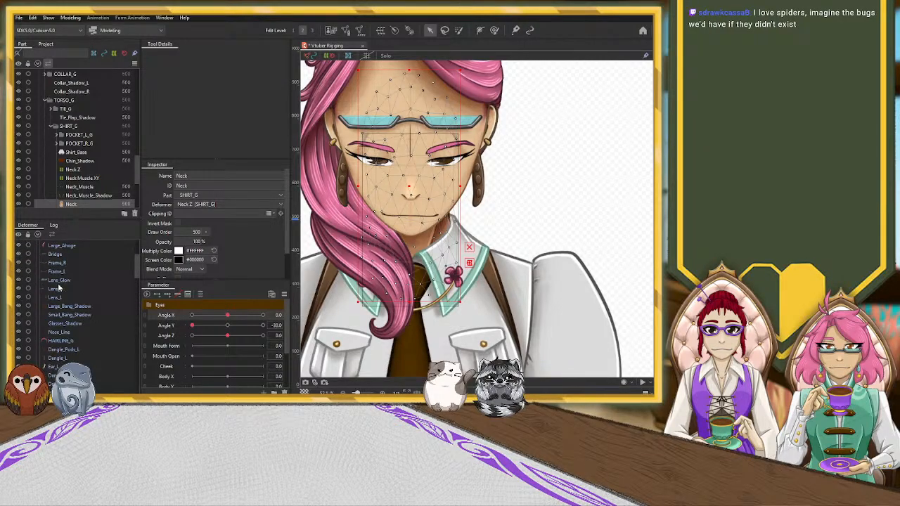
scroll(59, 286, down, 3)
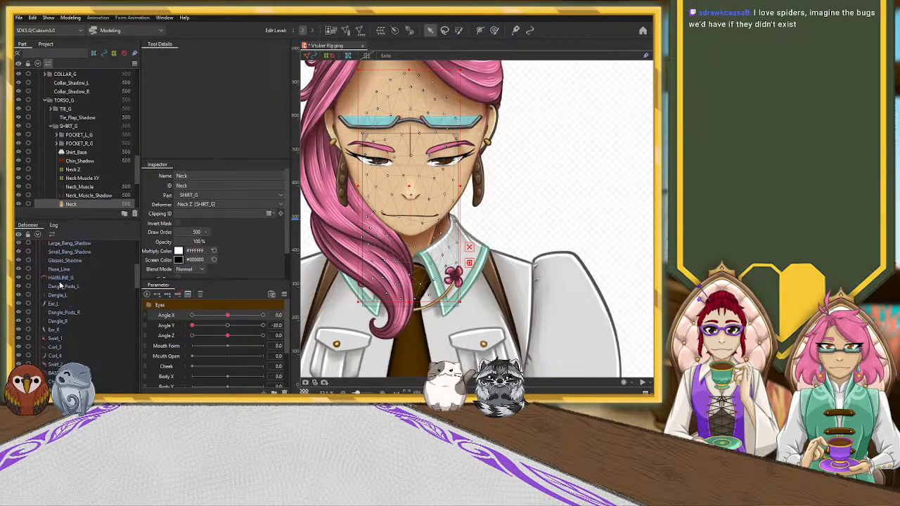
scroll(60, 286, down, 3)
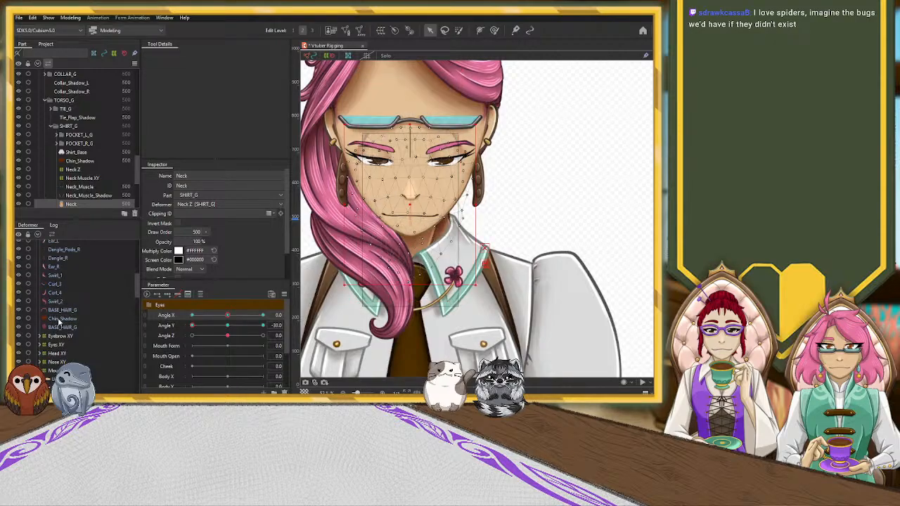
click(59, 319)
drag(229, 317, 181, 320)
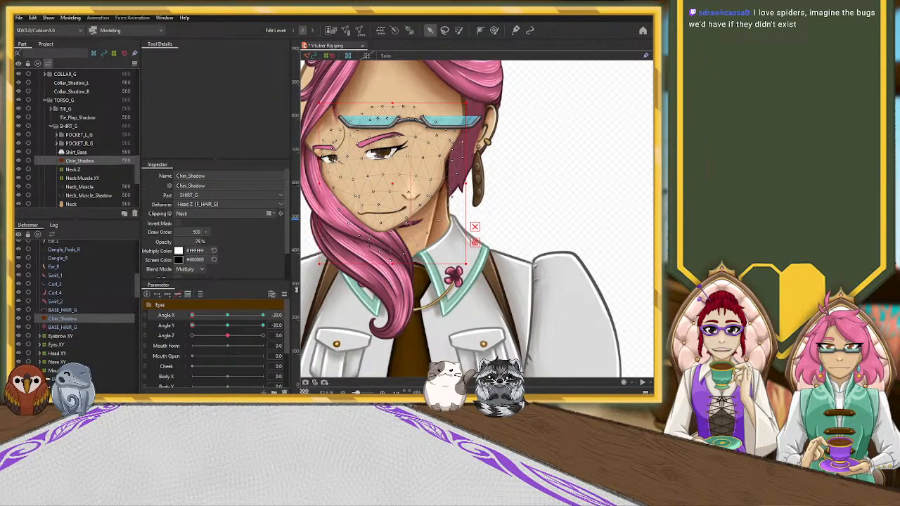
drag(392, 186, 392, 198)
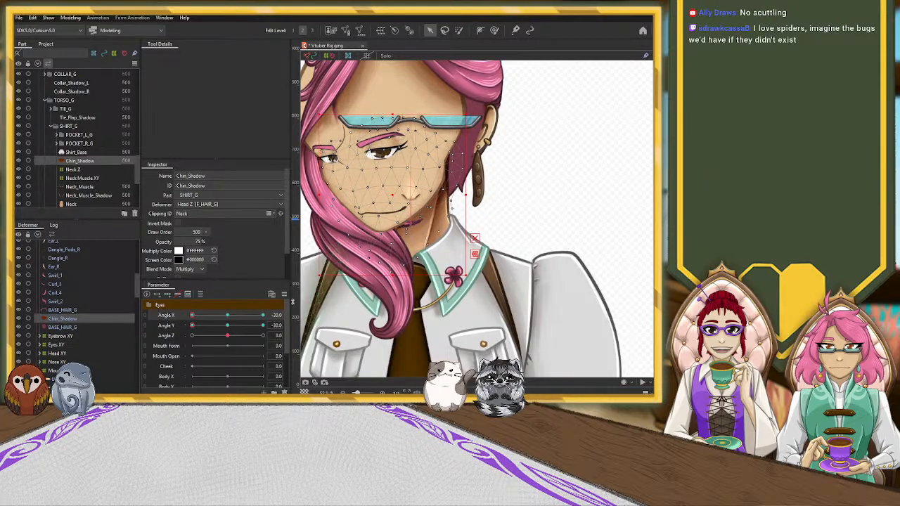
mouse_move(193, 315)
mouse_down()
mouse_move(204, 316)
mouse_move(192, 316)
mouse_up()
drag(392, 194, 391, 199)
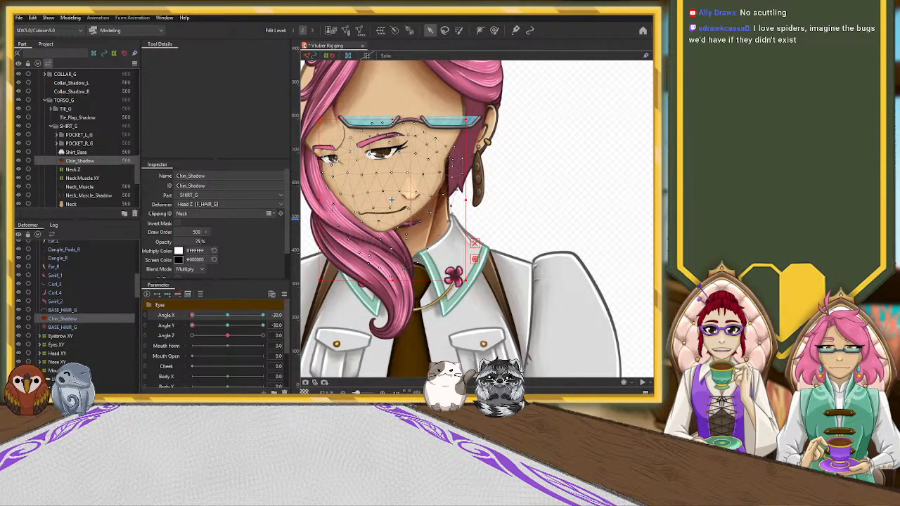
mouse_move(193, 318)
mouse_down()
mouse_move(206, 317)
mouse_move(192, 316)
mouse_up()
Step: Set Angle X to 30 and inspect Chin_Shadow and Face_Shadow along the lower jaw edge
drag(190, 315, 291, 324)
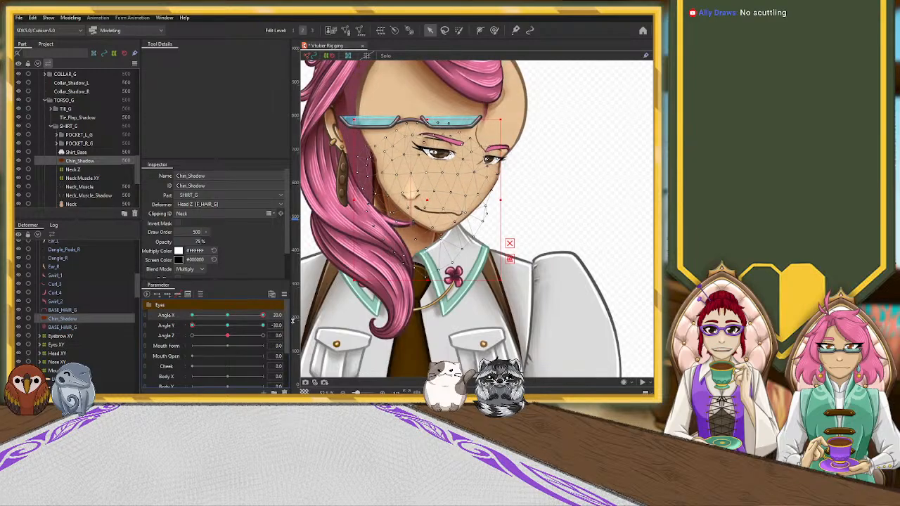
scroll(471, 197, up, 5)
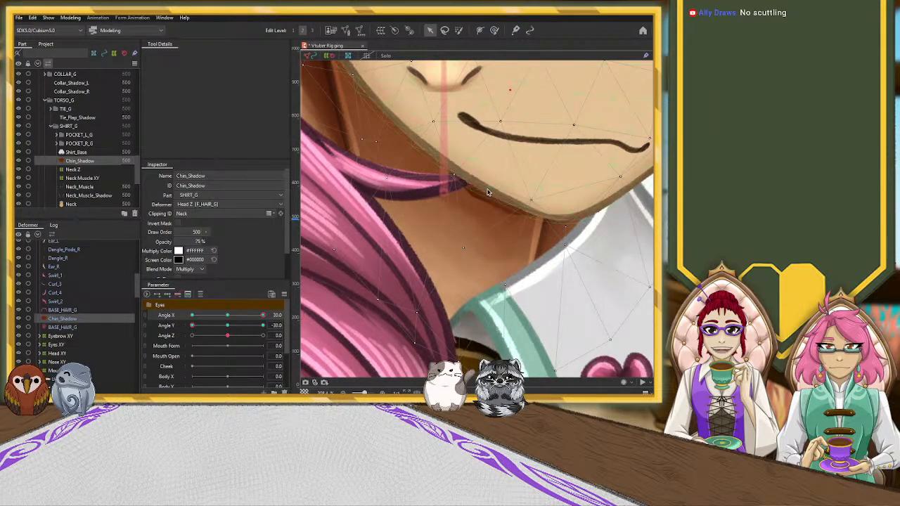
click(477, 196)
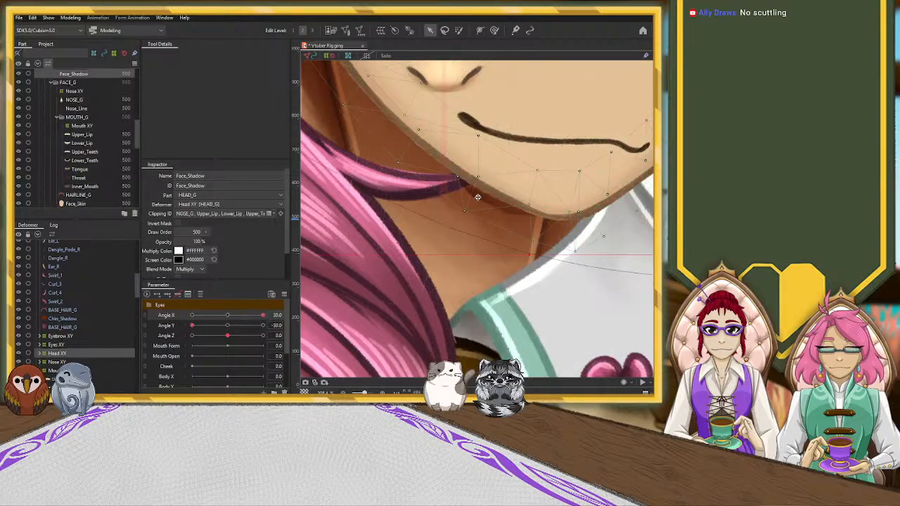
scroll(481, 218, down, 5)
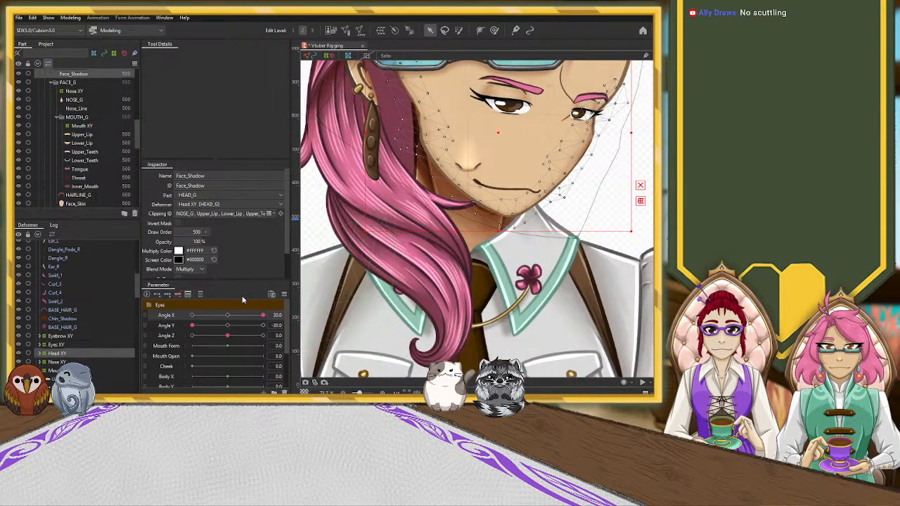
Step: Examine Upper_Lip and Lower_Lip where they overlap the shadow below the chin at Angle X 30 and Angle Y -30
mouse_move(194, 328)
mouse_down()
mouse_move(247, 330)
mouse_move(191, 328)
mouse_up()
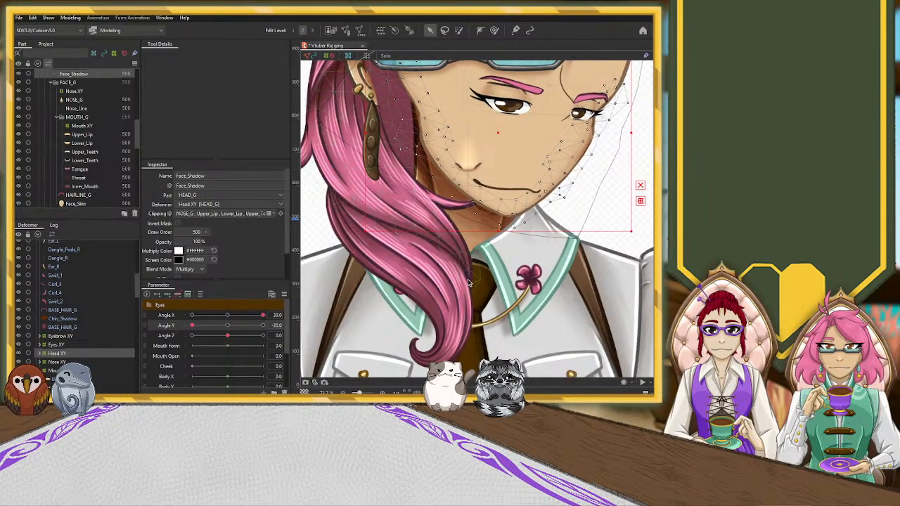
scroll(484, 219, up, 5)
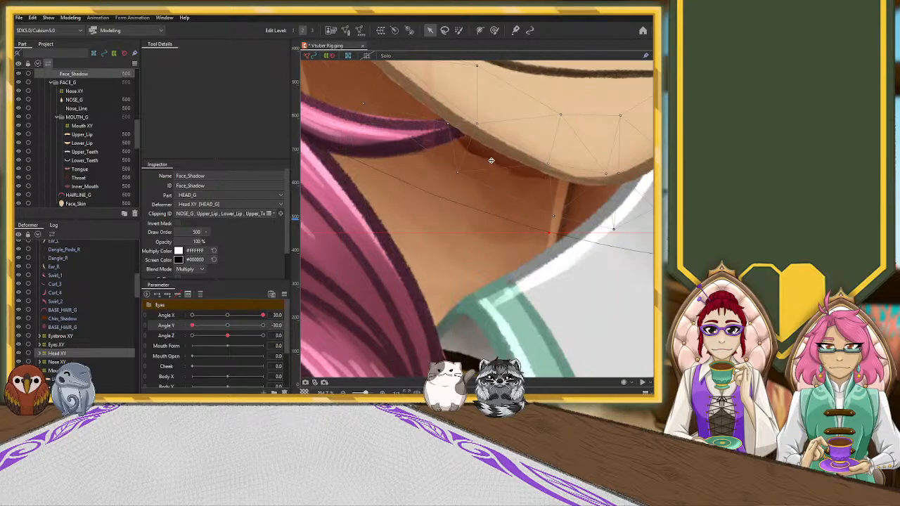
click(528, 132)
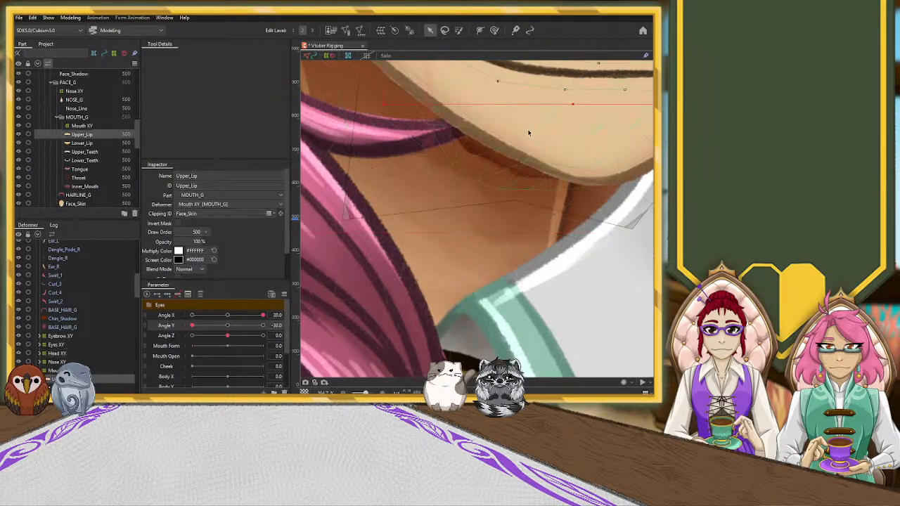
click(490, 171)
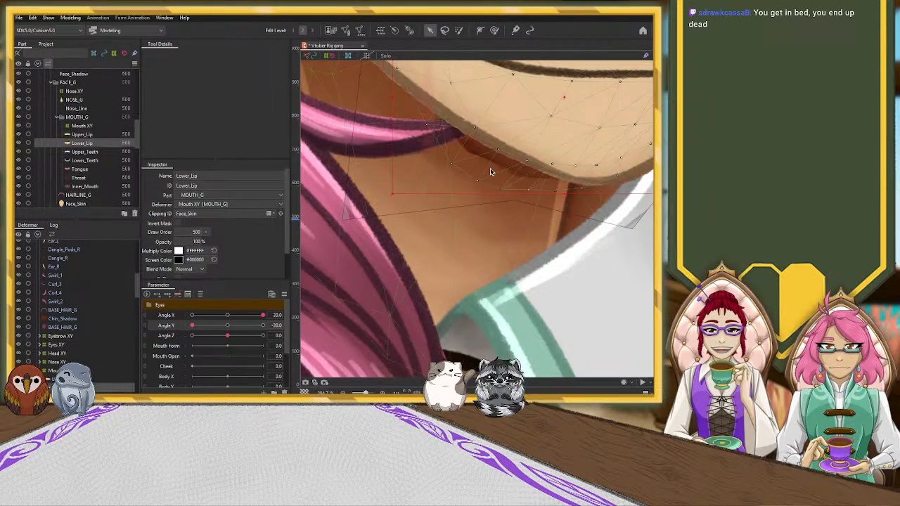
mouse_move(474, 191)
mouse_down()
mouse_move(461, 158)
mouse_move(484, 187)
mouse_move(450, 144)
mouse_move(476, 106)
mouse_move(500, 176)
mouse_move(512, 172)
mouse_move(486, 196)
mouse_up()
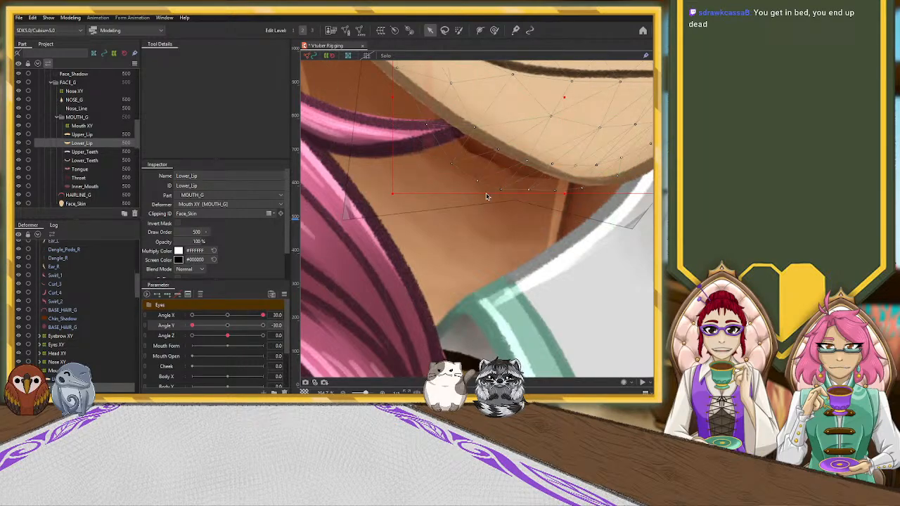
Step: Undo the mouth parts added to Face_Shadow's Clipping ID, restoring NOSE_G, HAIRLINE_G and Face_Skin
scroll(90, 175, up, 3)
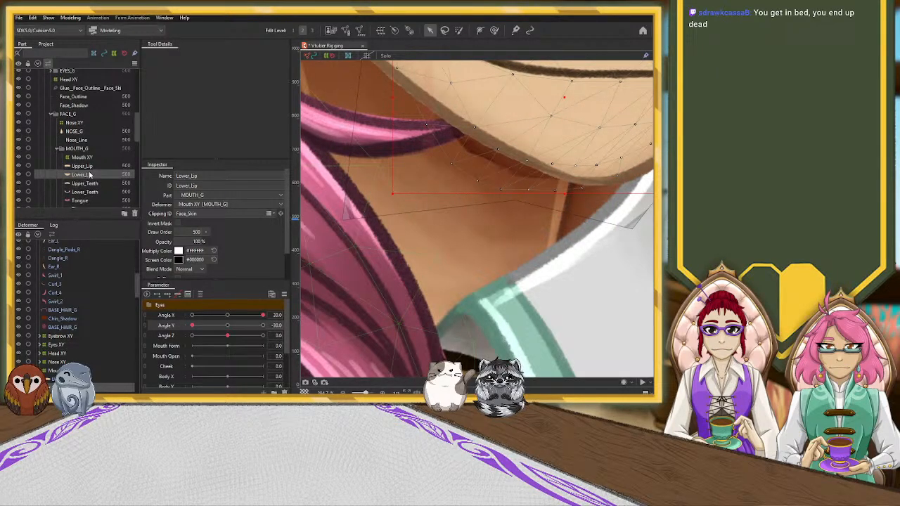
scroll(89, 175, up, 10)
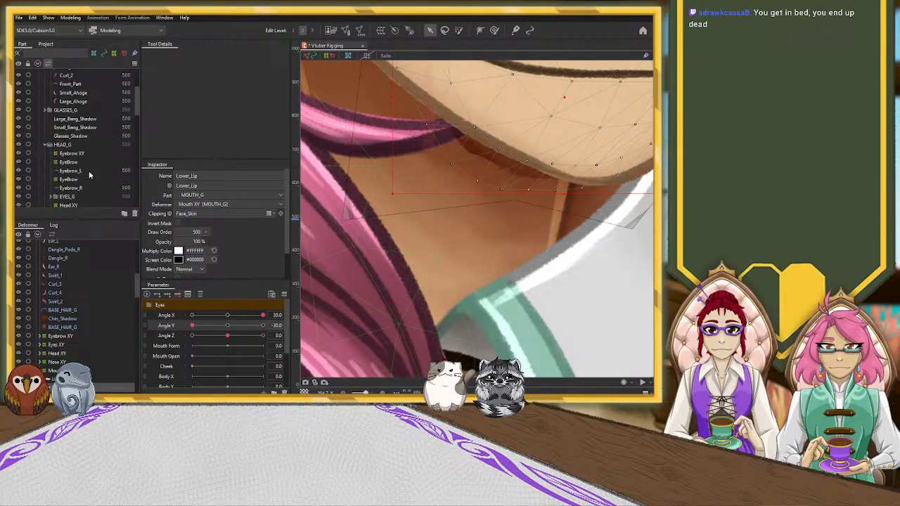
scroll(89, 175, down, 10)
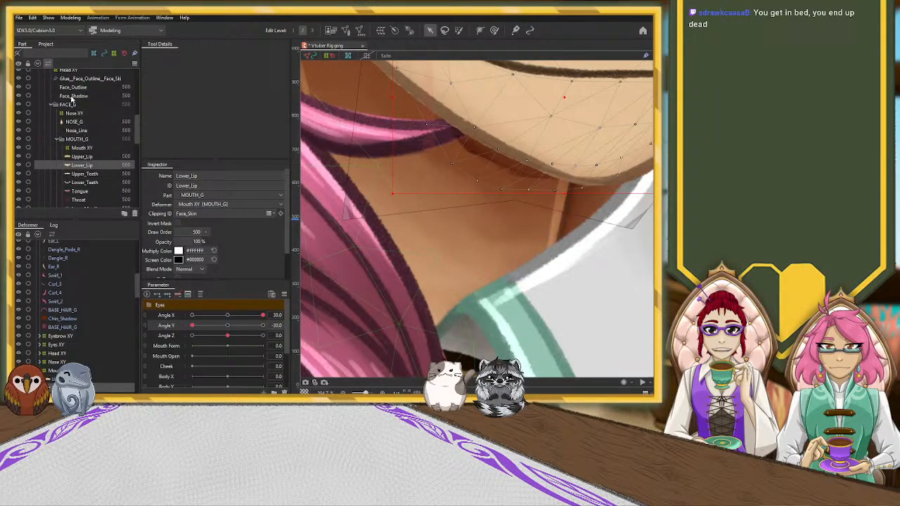
click(71, 97)
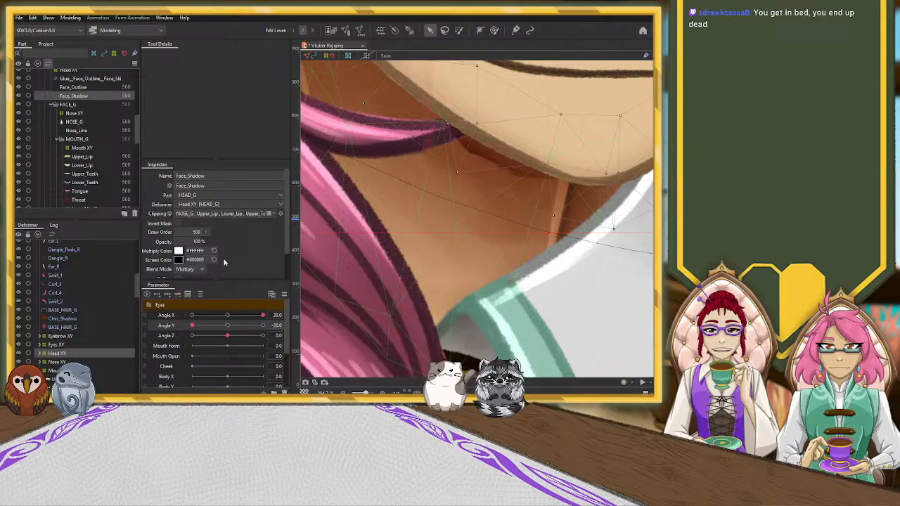
key(ctrl+z)
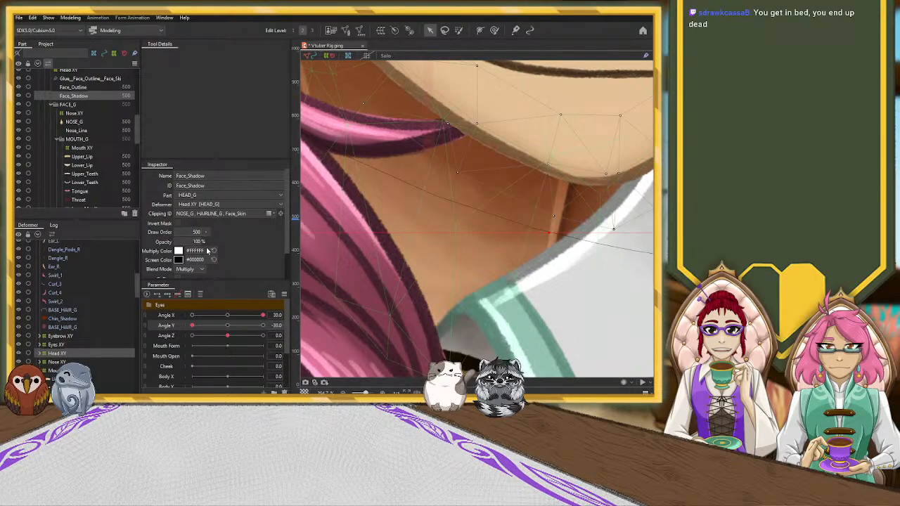
key(ctrl+y)
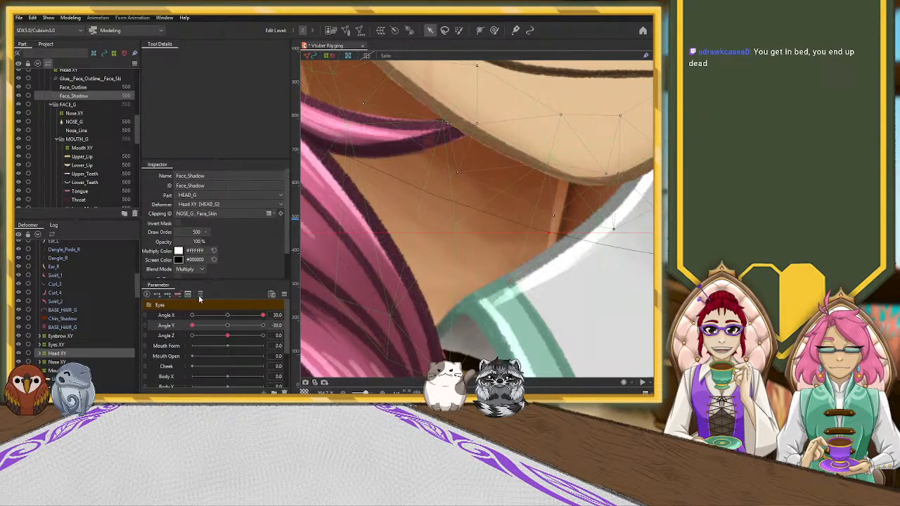
key(ctrl+z)
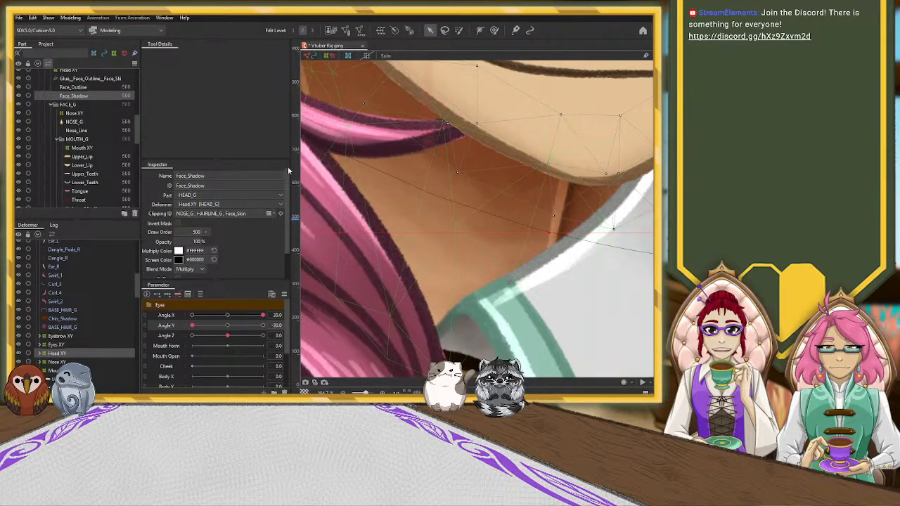
Step: Link Angle X and Angle Y, test the head turning from its lowered pose, and return both angles to 0
scroll(372, 175, down, 5)
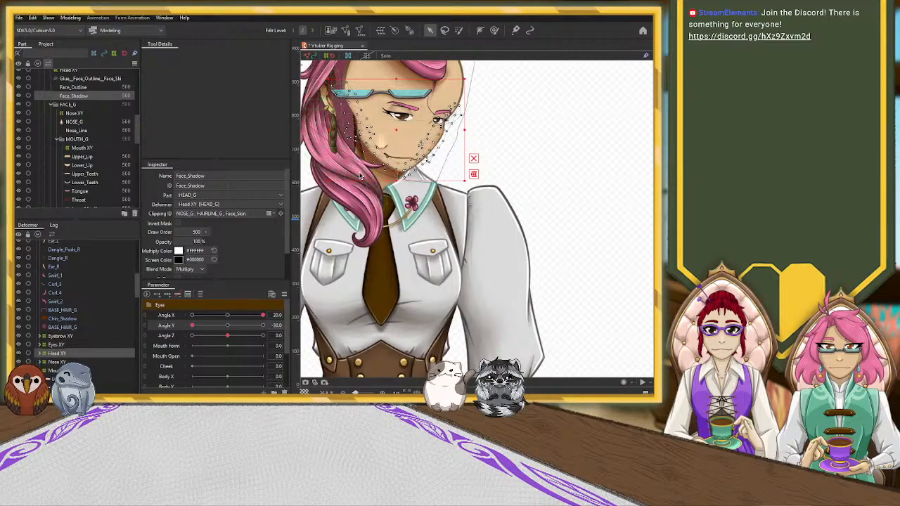
scroll(361, 176, down, 2)
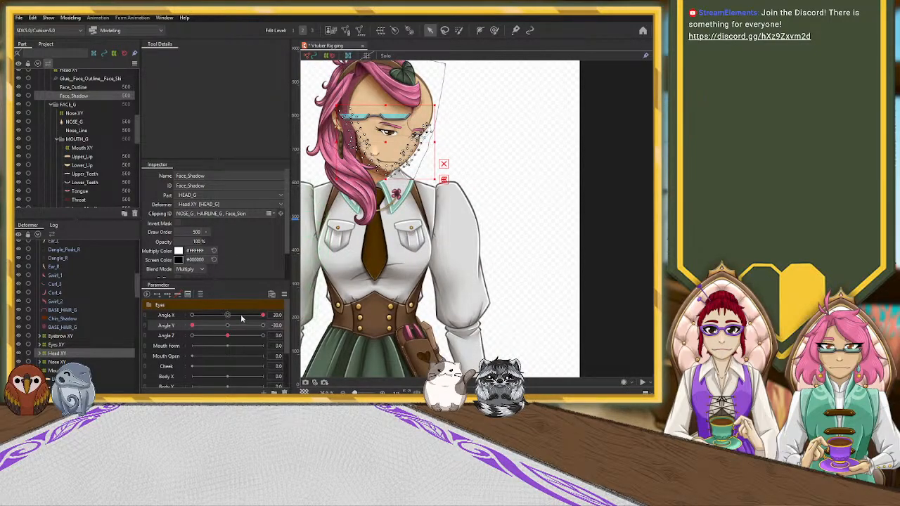
click(145, 315)
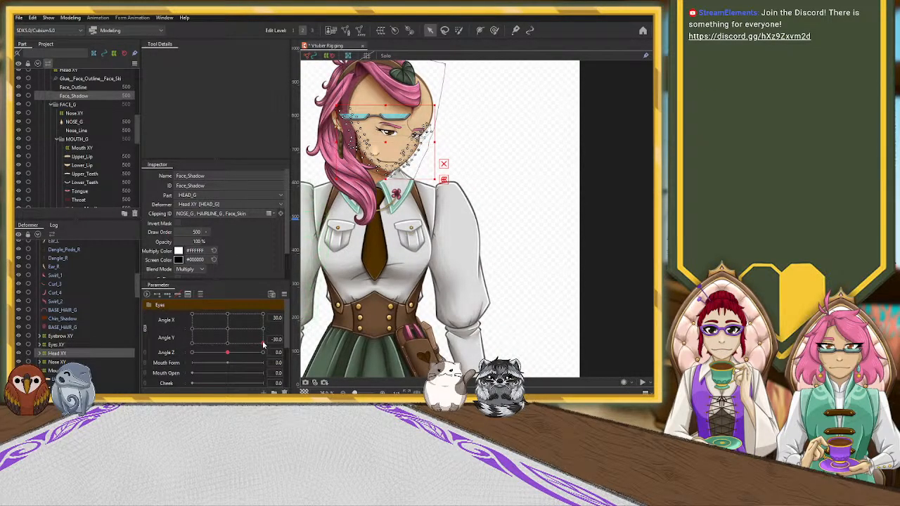
mouse_move(263, 343)
mouse_down()
mouse_move(203, 317)
mouse_move(240, 292)
mouse_move(265, 315)
mouse_move(193, 313)
mouse_move(160, 298)
mouse_move(142, 356)
mouse_move(131, 314)
mouse_move(197, 298)
mouse_move(258, 301)
mouse_move(174, 311)
mouse_move(124, 340)
mouse_move(130, 326)
mouse_move(215, 337)
mouse_move(227, 332)
mouse_move(181, 331)
mouse_move(262, 329)
mouse_up()
click(224, 330)
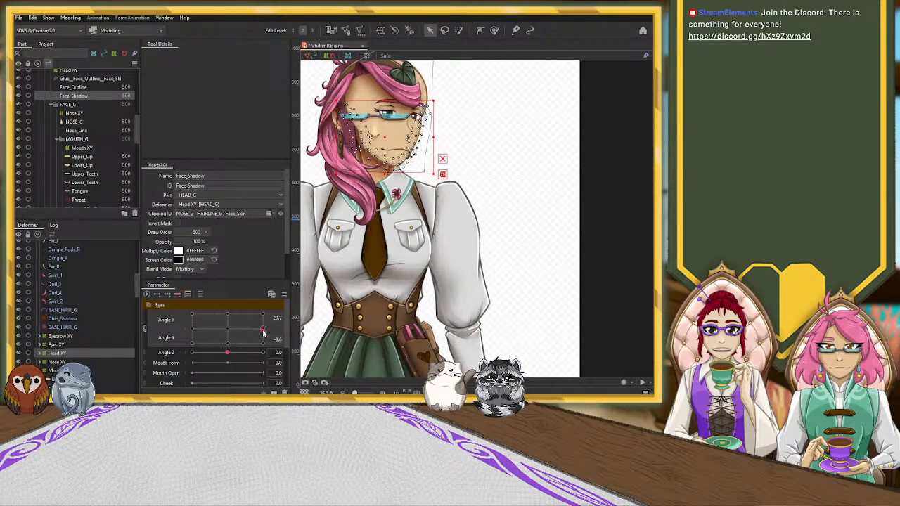
click(229, 330)
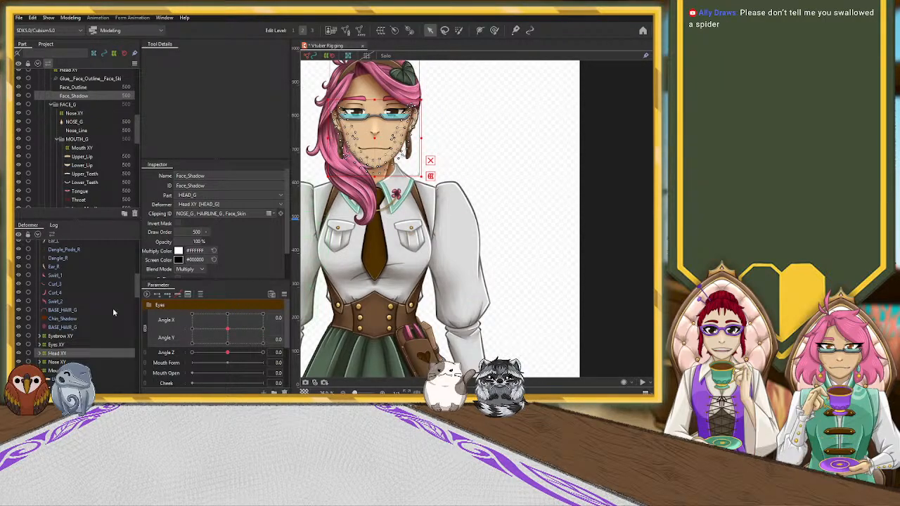
Step: Look through the deformer list around Mouth XY and Neck Z, and unlink Angle X and Angle Y at 0
scroll(57, 346, up, 5)
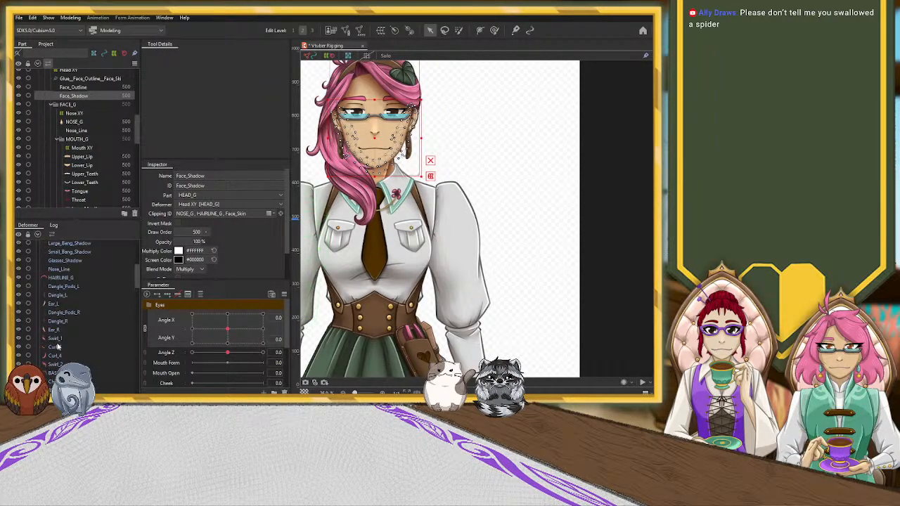
scroll(59, 344, up, 10)
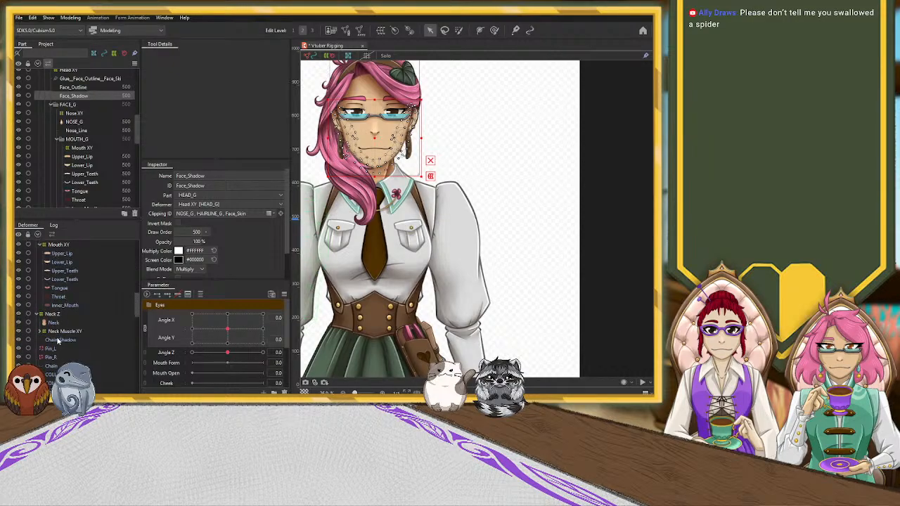
scroll(56, 340, down, 10)
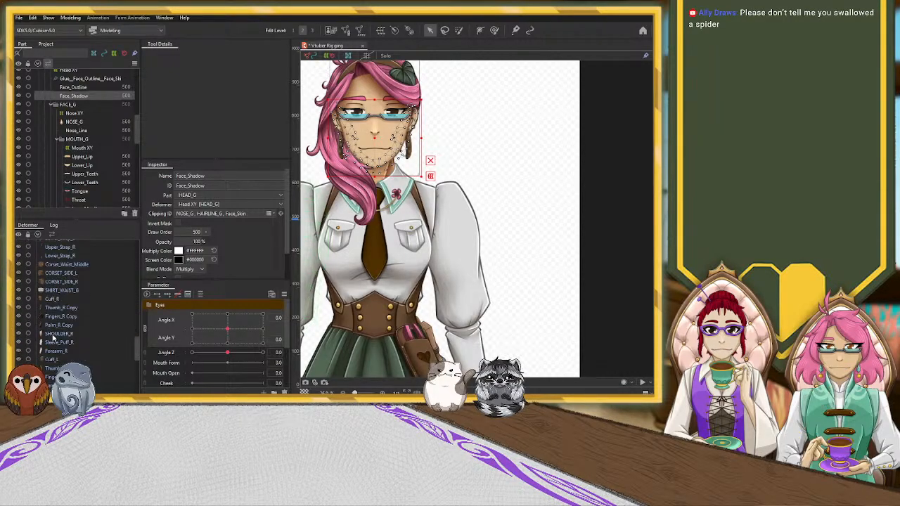
scroll(54, 334, up, 10)
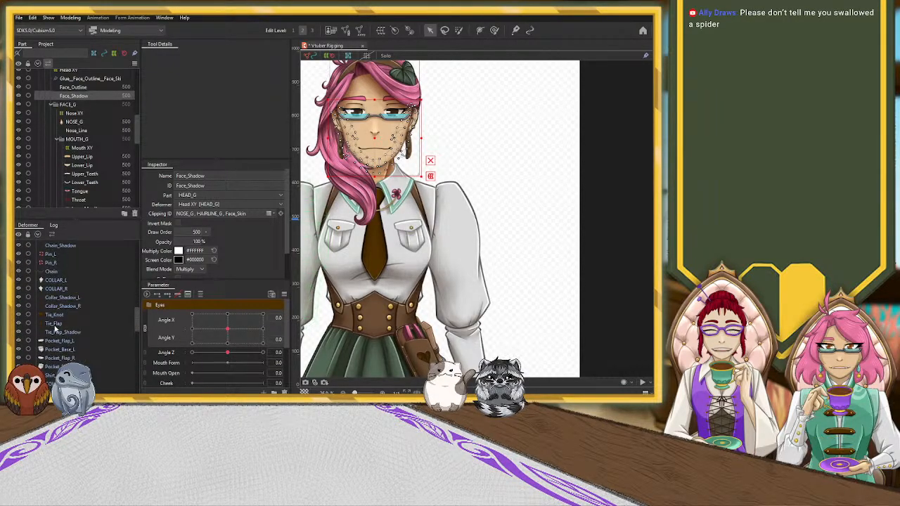
scroll(59, 330, up, 5)
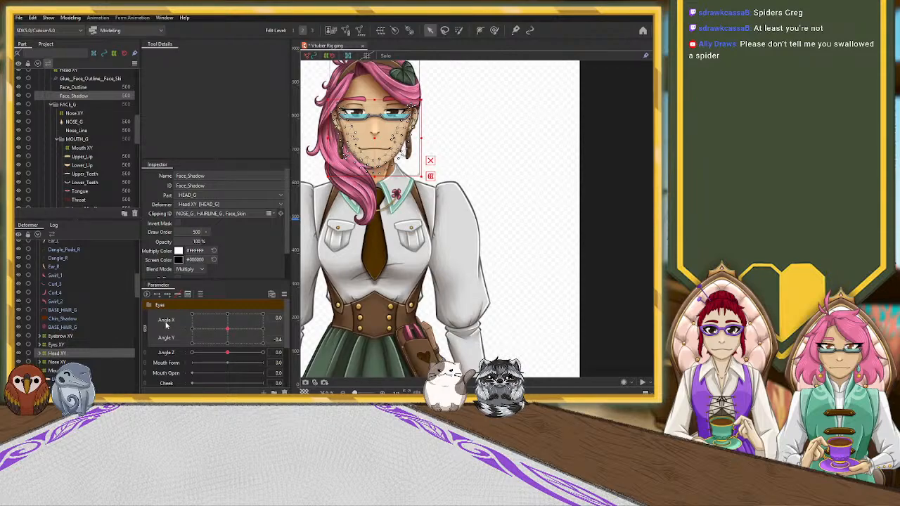
click(145, 330)
click(227, 326)
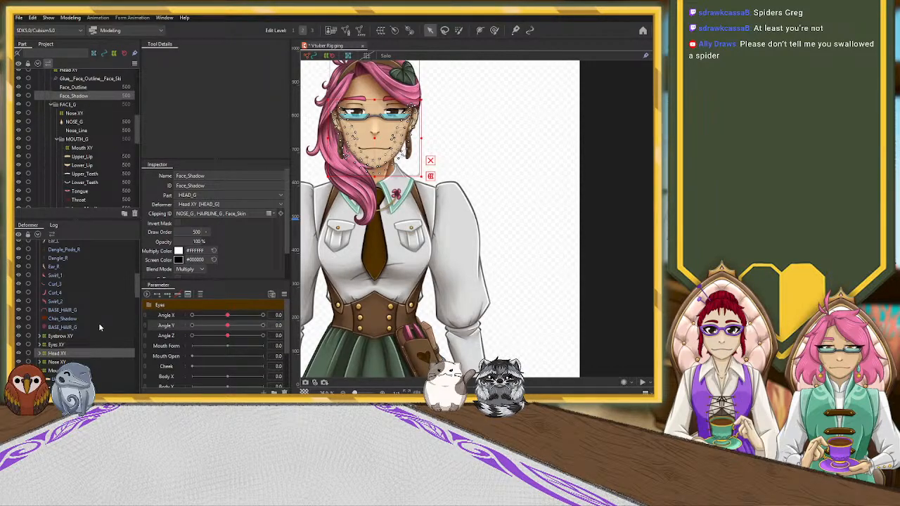
Step: Collapse FACE_G and hide F_HAIR_G, GLASSES_G, Large_Bang_Shadow, Small_Bang_Shadow and Glasses_Shadow
scroll(91, 321, down, 2)
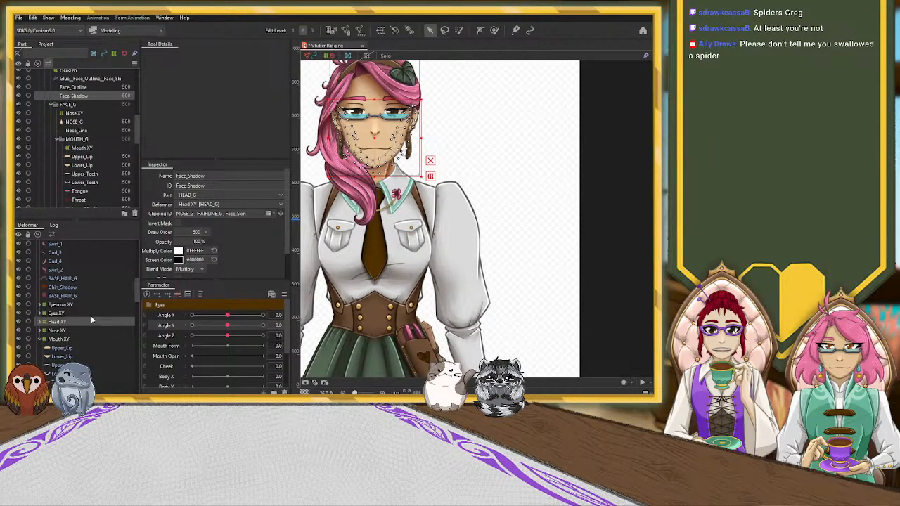
scroll(90, 321, down, 8)
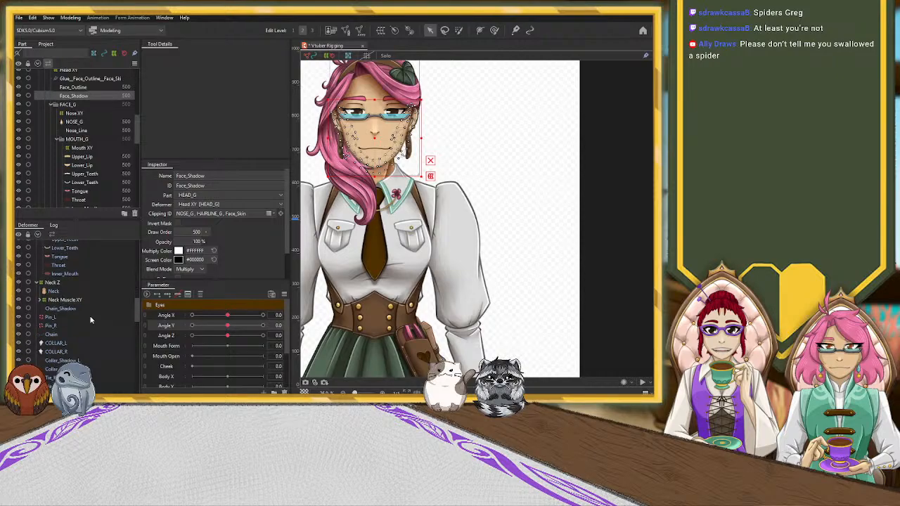
scroll(90, 320, down, 10)
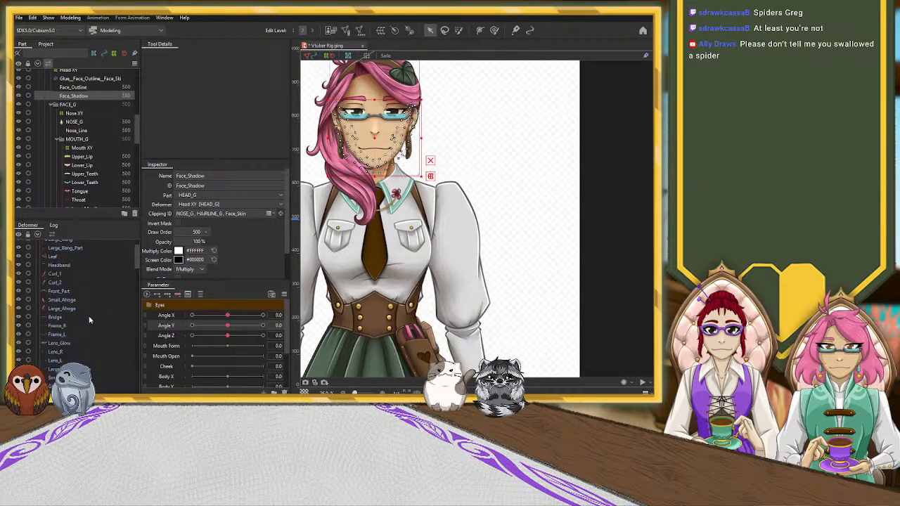
scroll(90, 321, down, 4)
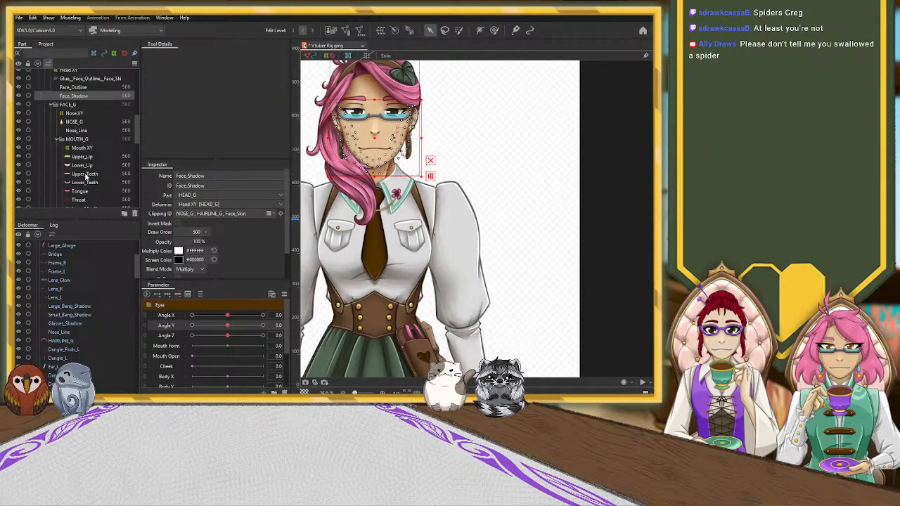
click(52, 104)
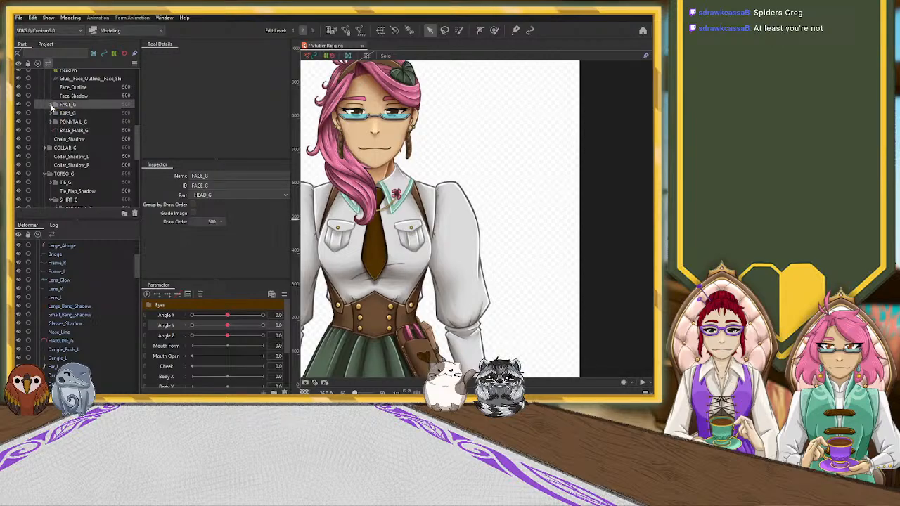
scroll(31, 118, up, 5)
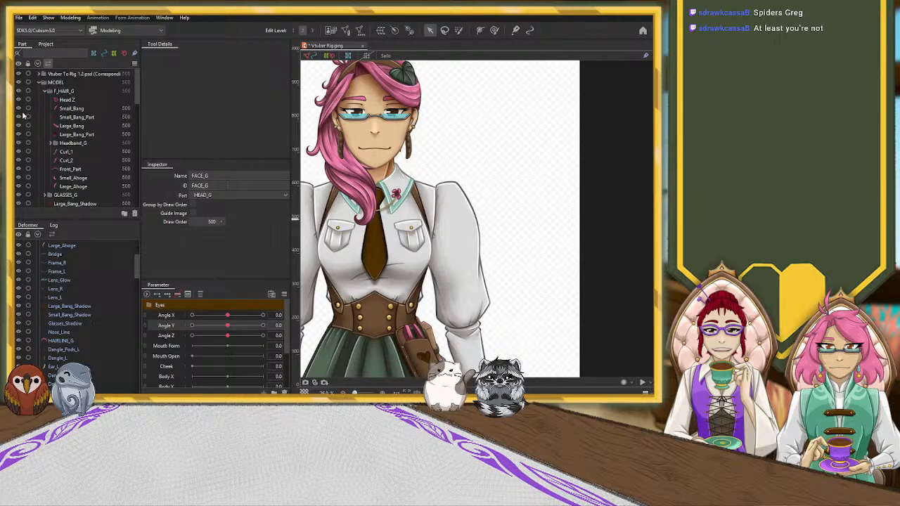
click(19, 93)
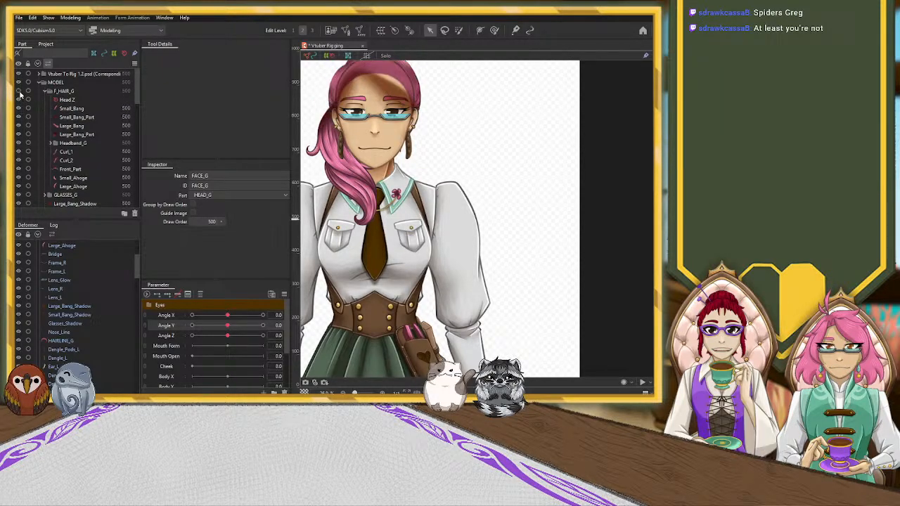
scroll(21, 105, down, 3)
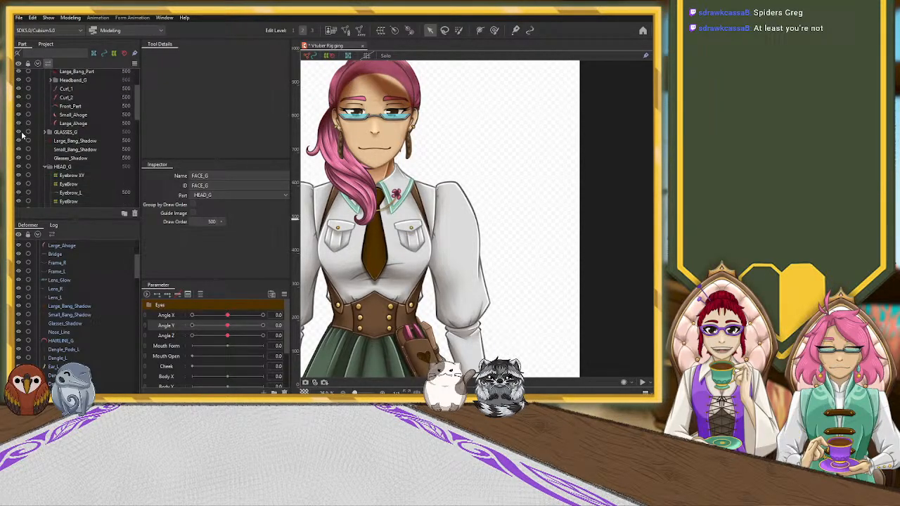
click(18, 132)
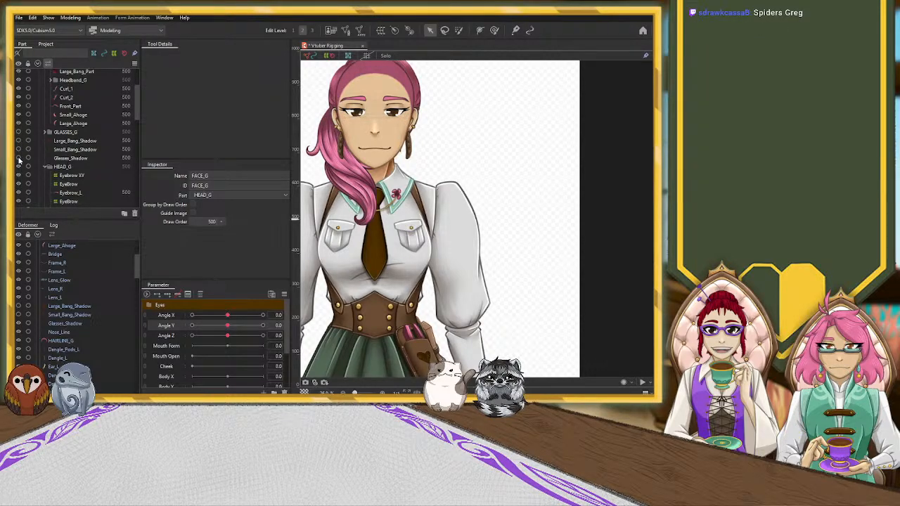
Step: Create a warp deformer named Ears XY in EARS_G with 5 x 5 conversion divisions and 2 x 2 Bezier divisions
scroll(78, 156, down, 5)
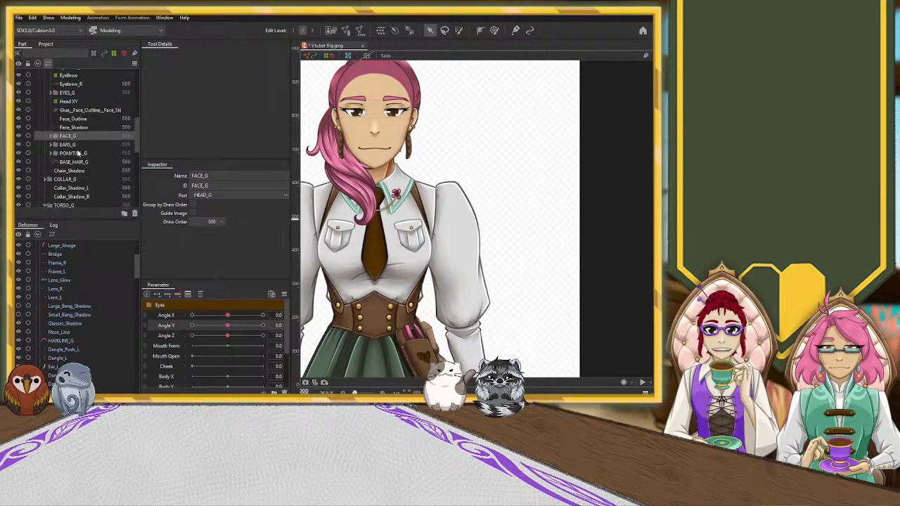
click(67, 144)
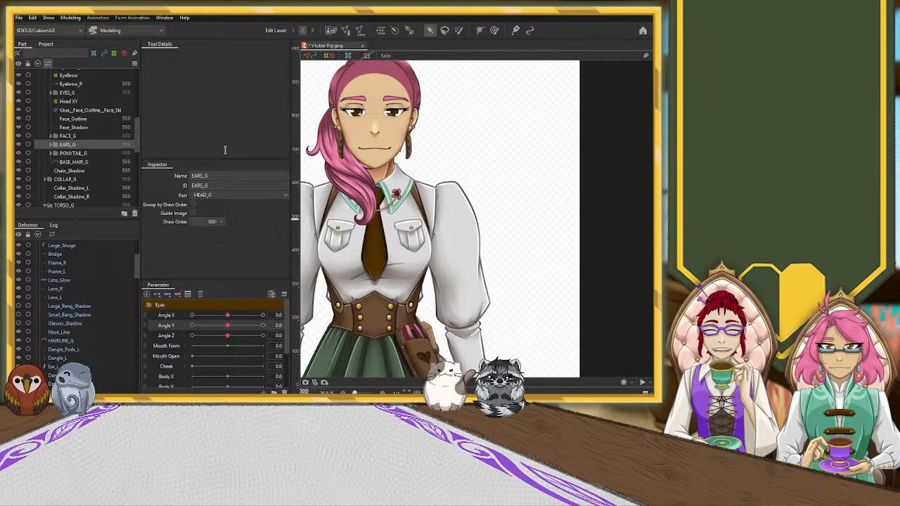
click(193, 274)
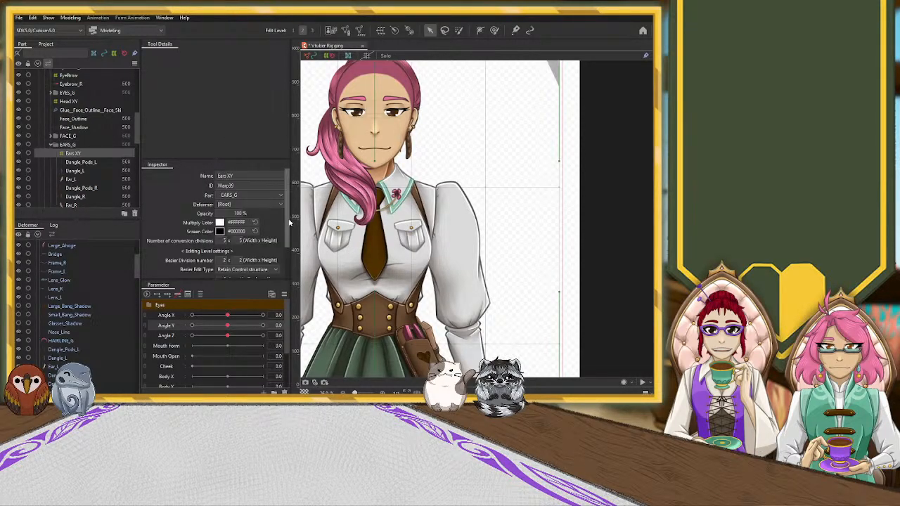
Step: Try to place Dangle_Pods_L, Dangle_L, Ear_L, Dangle_Pods_R, Dangle_R and Ear_R inside the canvas-sized Ears XY warp deformer
scroll(381, 133, down, 3)
scroll(380, 133, down, 4)
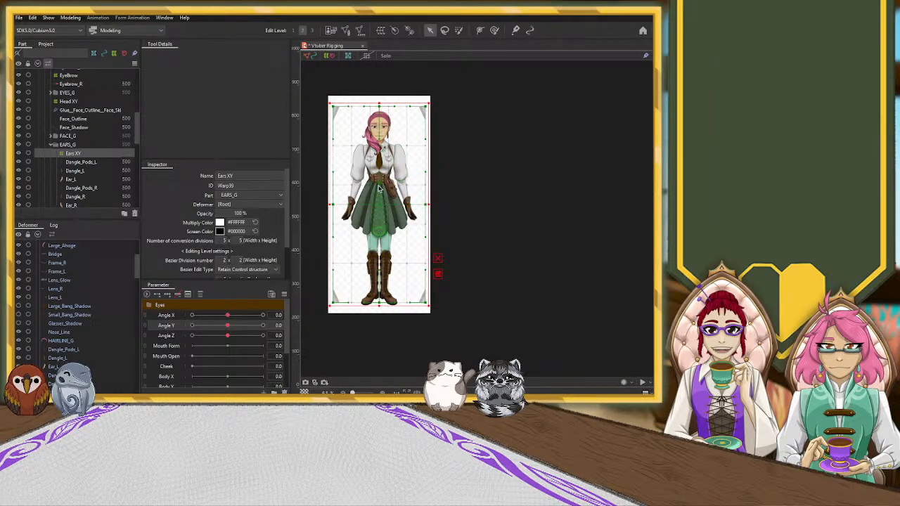
drag(379, 188, 375, 212)
key(ctrl+z)
scroll(81, 161, down, 1)
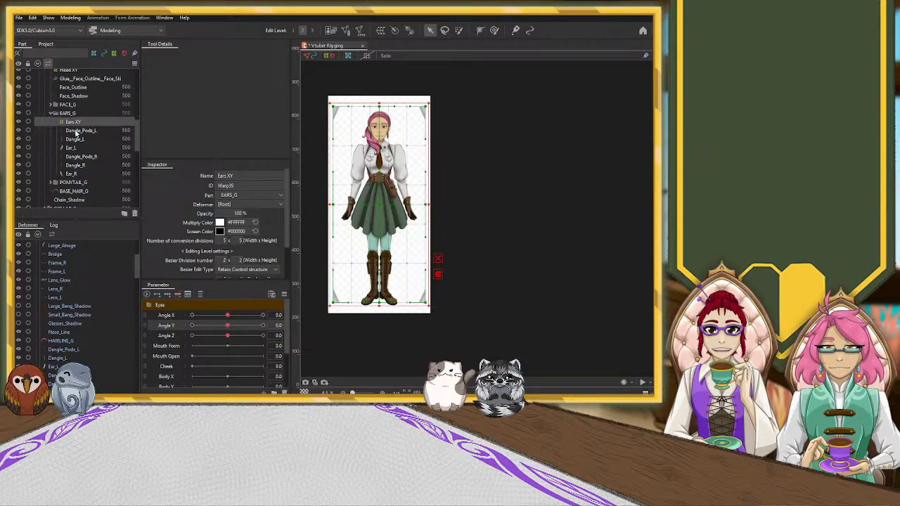
click(76, 131)
shift+click(74, 172)
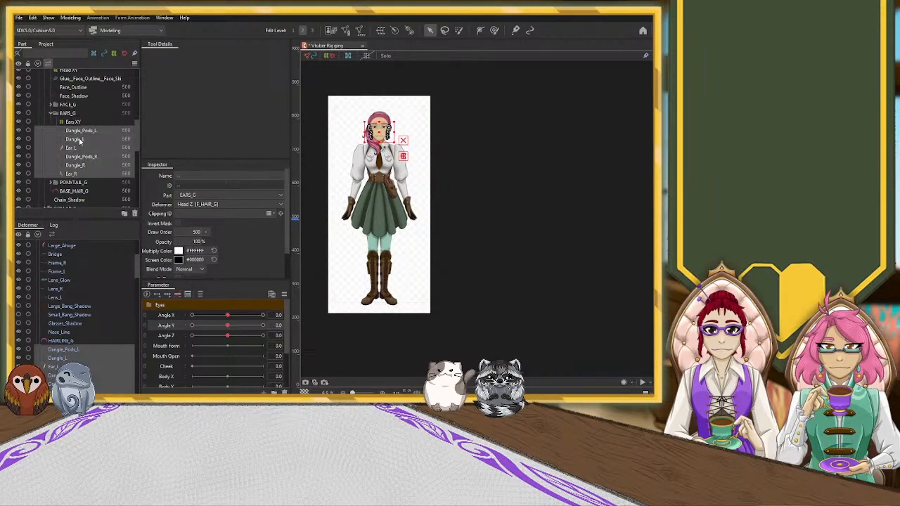
click(76, 122)
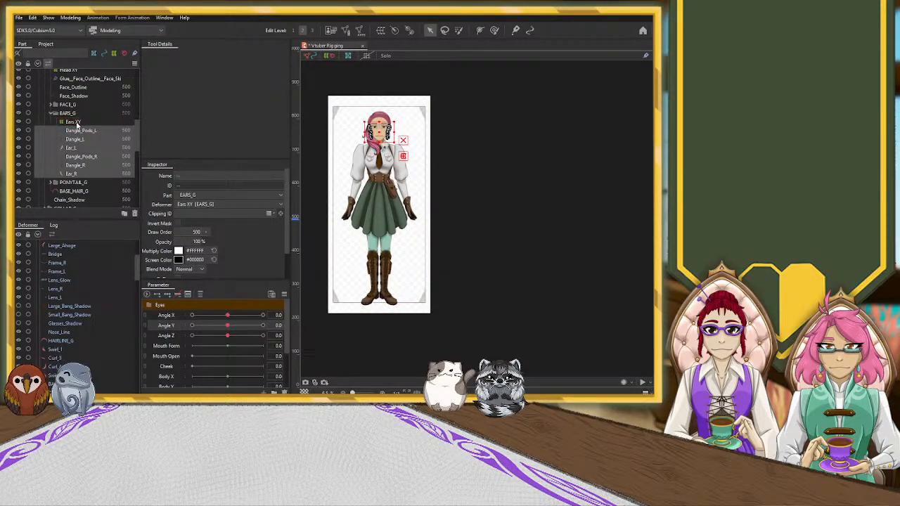
click(77, 123)
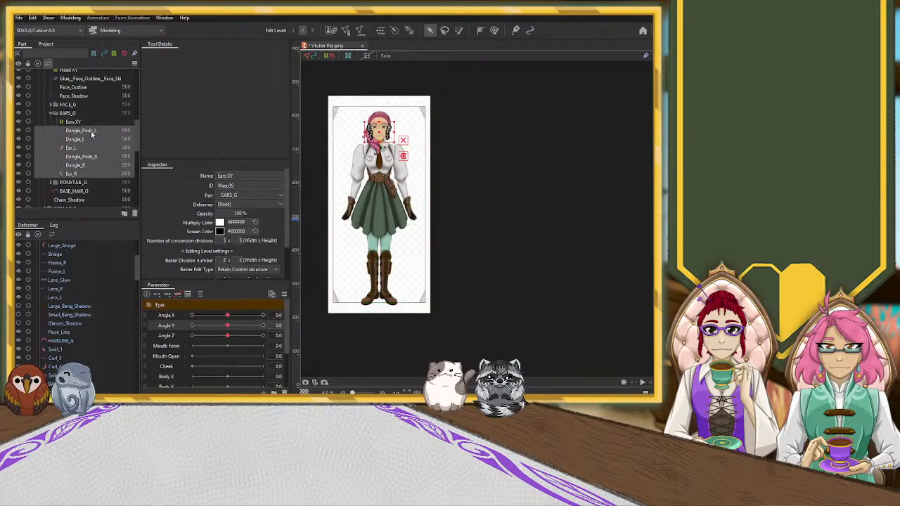
Step: Undo the canvas-sized Ears XY deformer and create a new Ears XY warp deformer around all six ear and earring parts in EARS_G
key(ctrl+z)
key(ctrl+z)
click(80, 122)
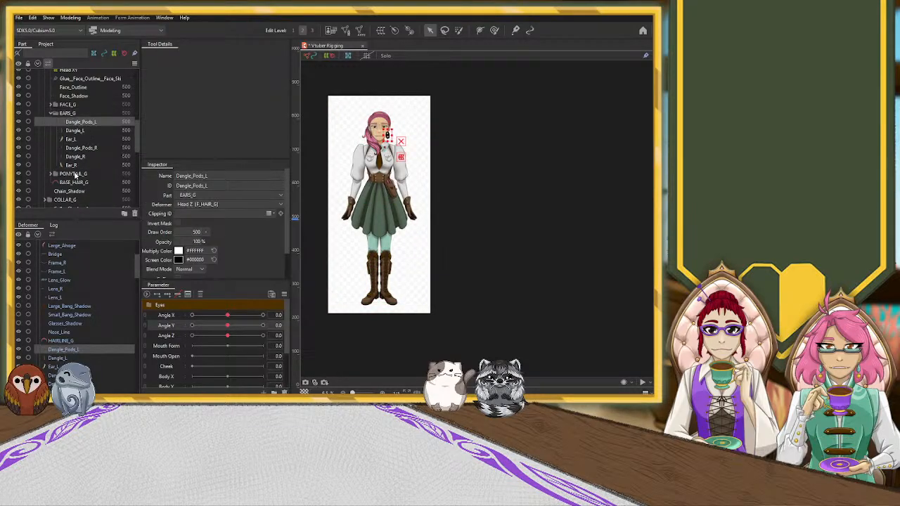
shift+click(71, 165)
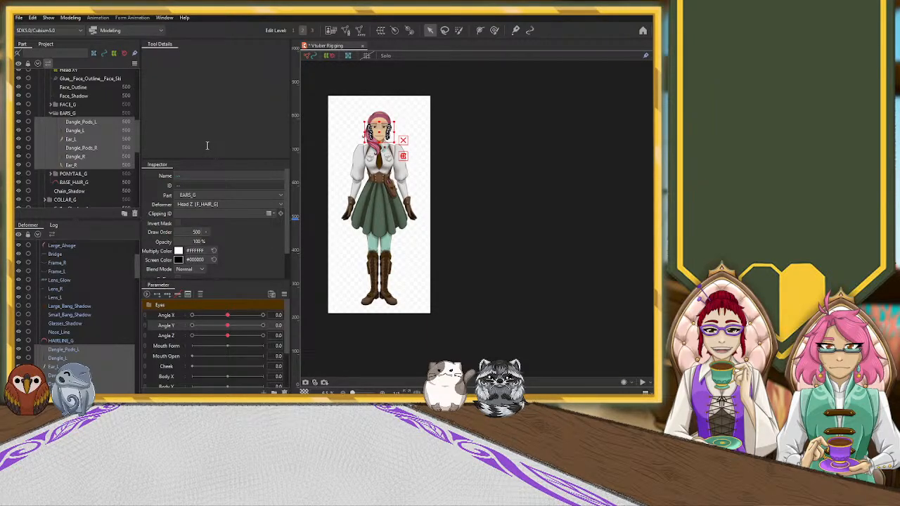
click(193, 270)
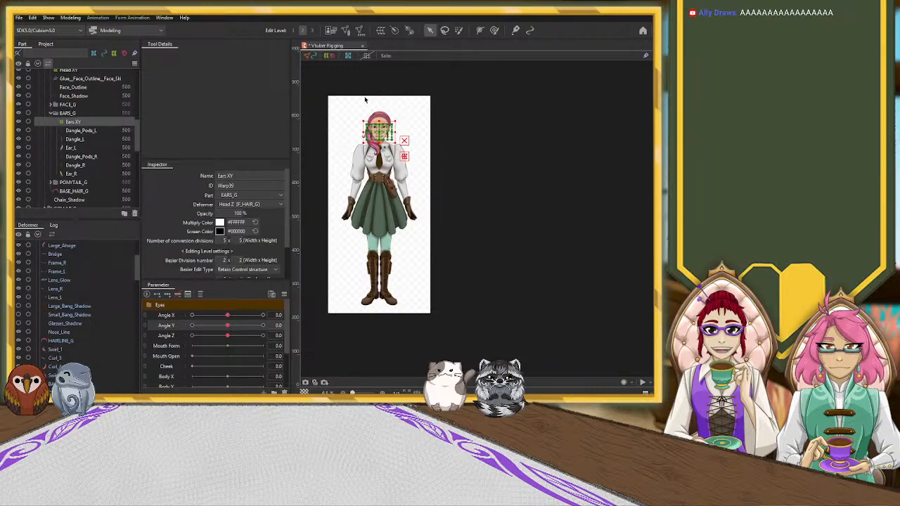
scroll(365, 101, up, 5)
scroll(377, 118, up, 2)
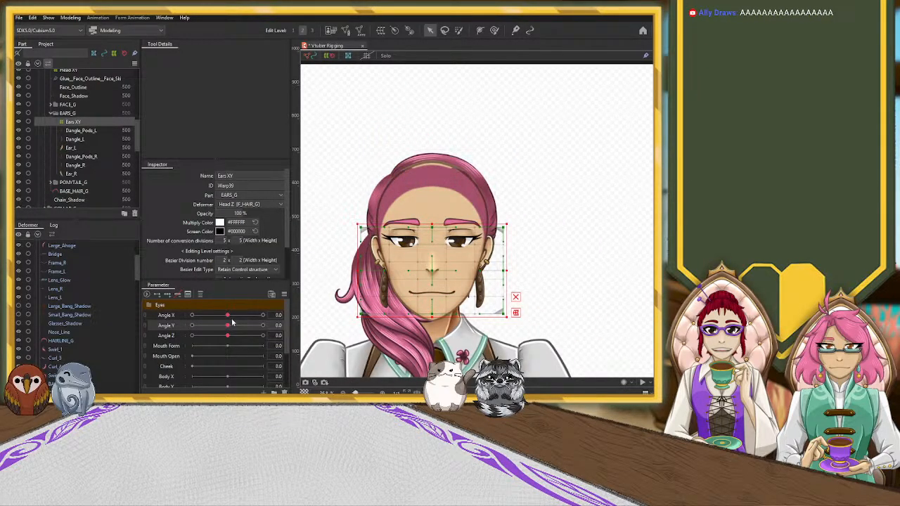
Step: Add three Angle X keys to Ears XY and, at -30, shift the deformer with the head turn and narrow its ear side
click(167, 316)
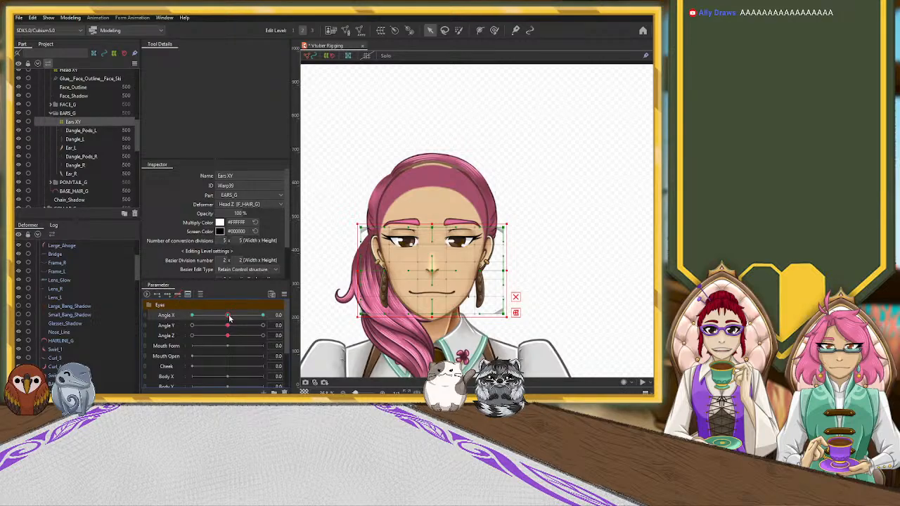
drag(228, 316, 181, 317)
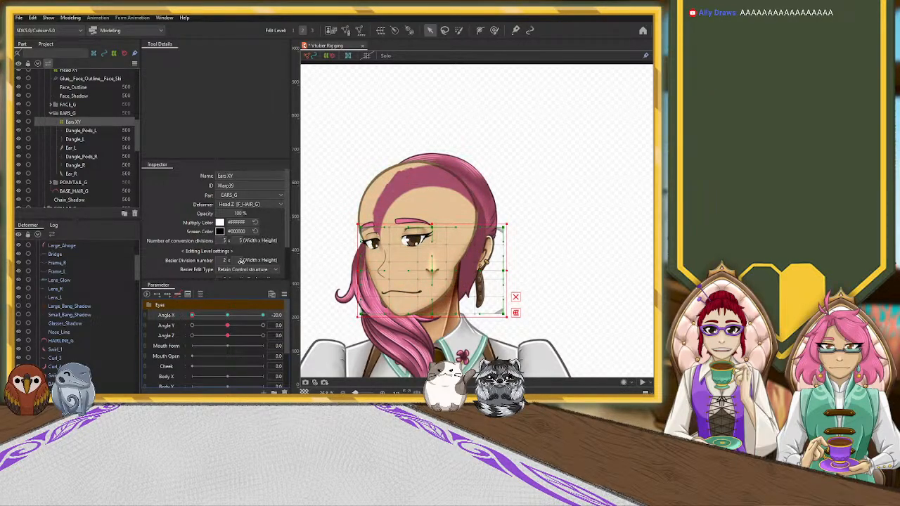
drag(433, 269, 426, 269)
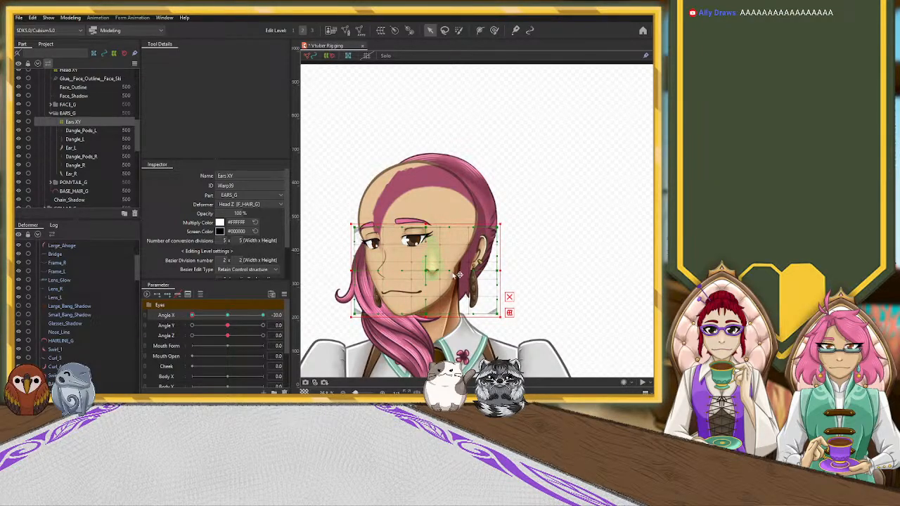
drag(499, 269, 480, 269)
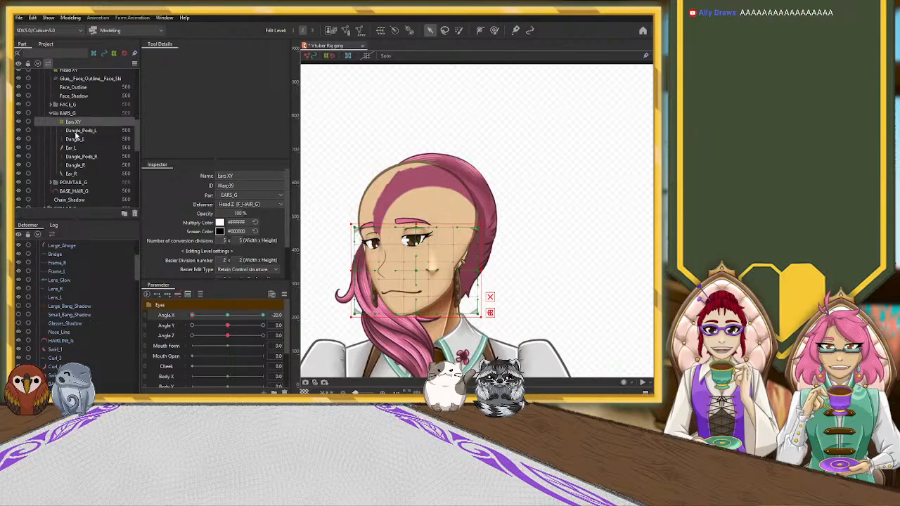
Step: Try moving the EARS_G part folder above FACE_G, and undo the reorder along with the last Ears XY narrowing
scroll(61, 147, up, 1)
click(54, 145)
click(65, 145)
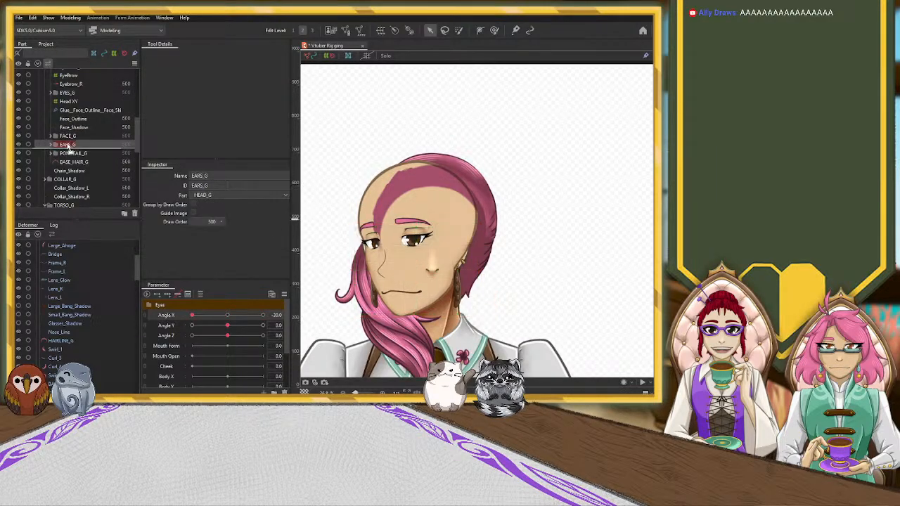
drag(68, 141, 67, 136)
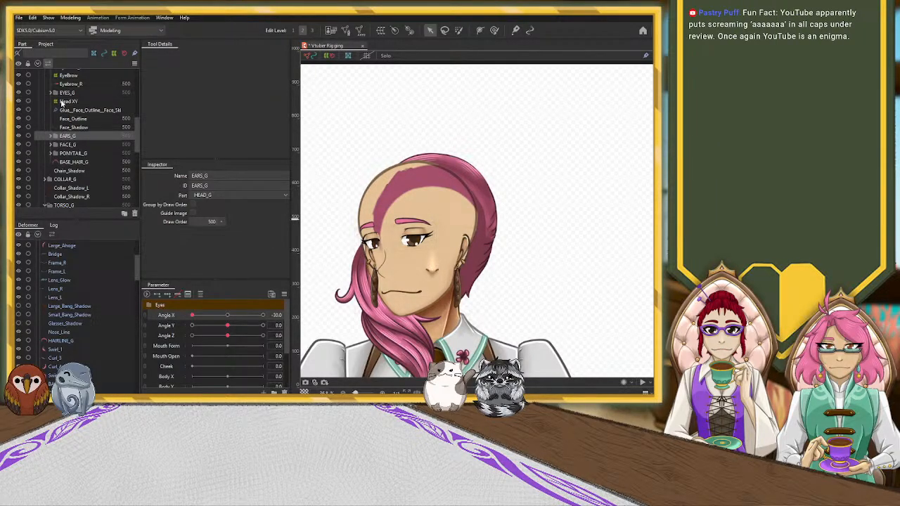
key(ctrl+z)
key(ctrl+z)
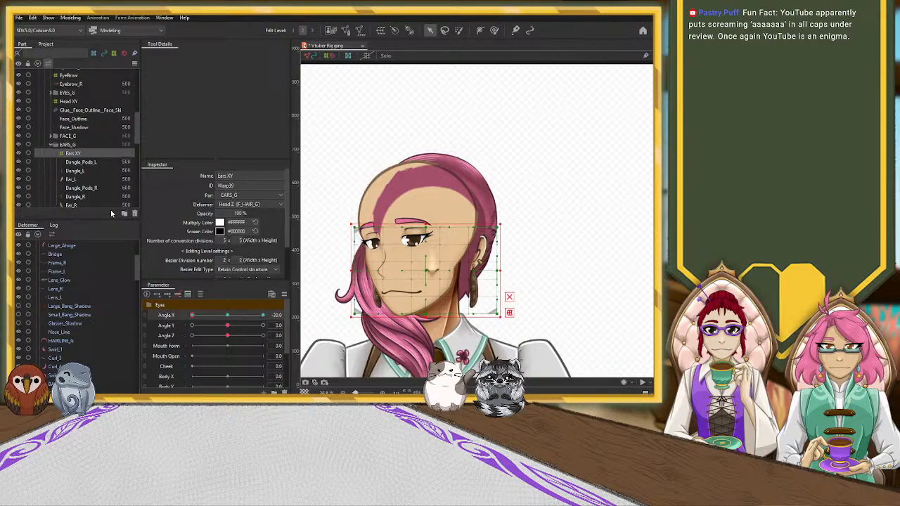
Step: Try a slighter narrowing of Ears XY at Angle X -30, and undo the Ears XY shaping and its Angle X keys
drag(499, 269, 492, 271)
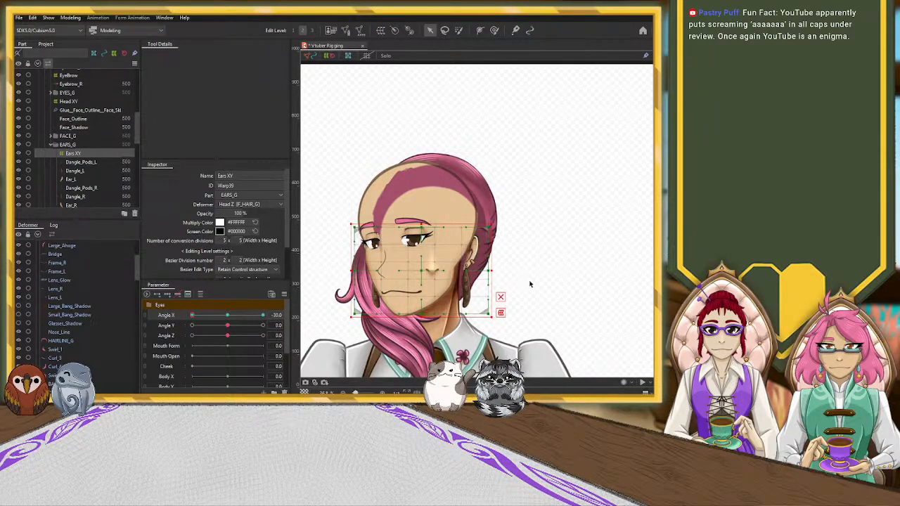
key(ctrl+z)
key(ctrl+z)
key(ctrl+z)
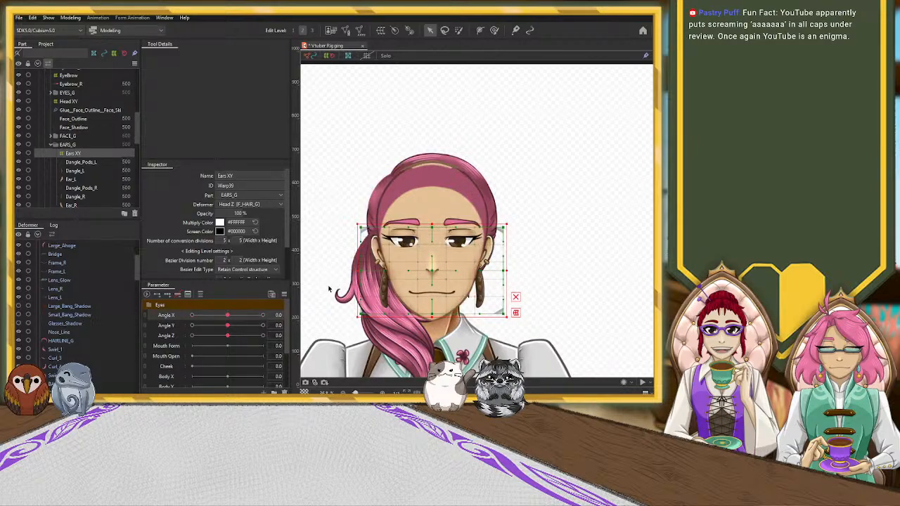
Step: Locate Ears XY in the deformer list and delete that warp deformer while keeping its ear and earring parts
scroll(88, 301, down, 3)
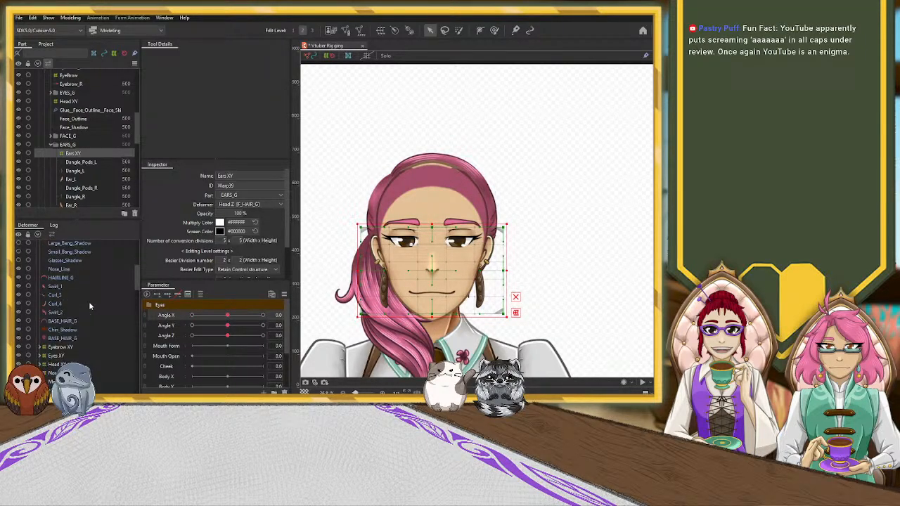
scroll(89, 302, down, 3)
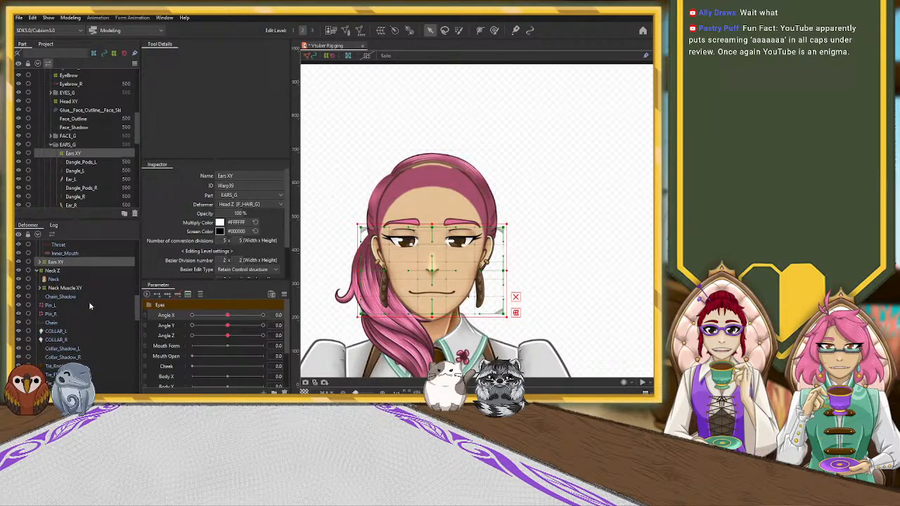
click(40, 263)
key(Delete)
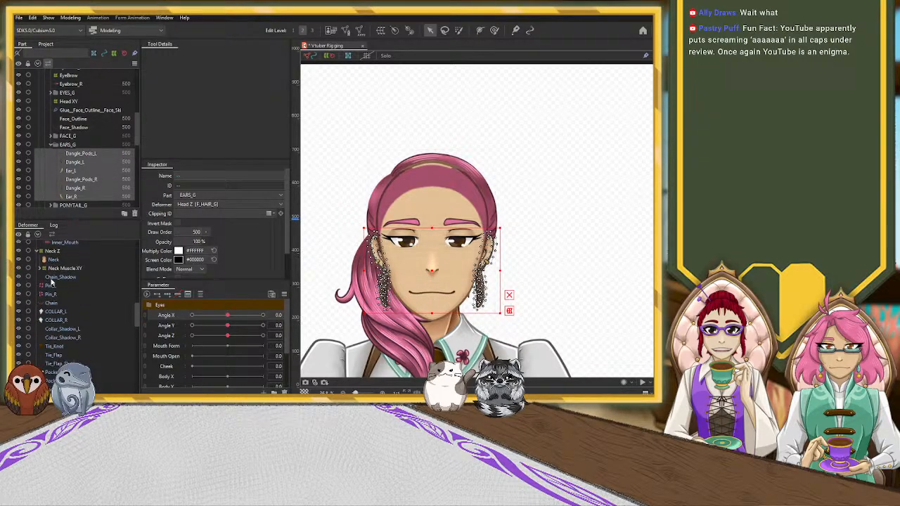
Step: Create a warp deformer named Ears XY around only Ear_L and Ear_R, with 5 x 5 conversion divisions and 2 x 2 Bezier divisions
scroll(50, 280, up, 3)
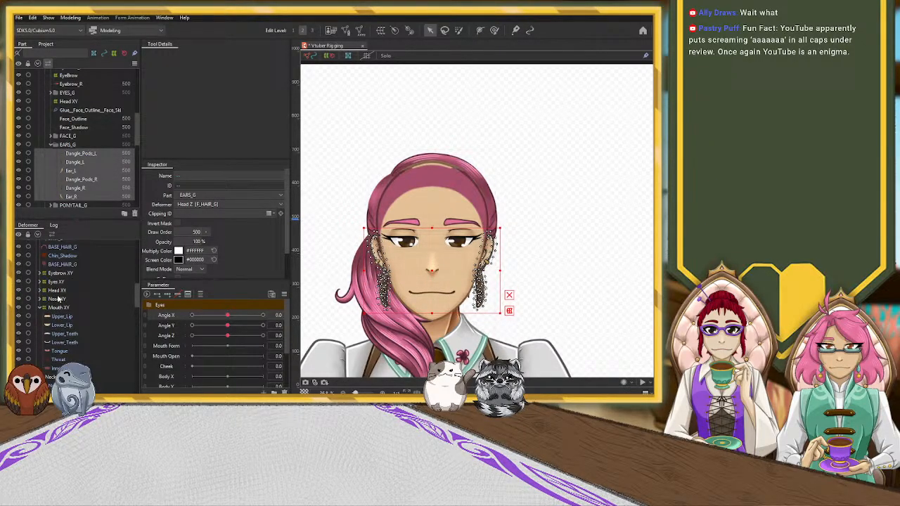
scroll(59, 299, down, 10)
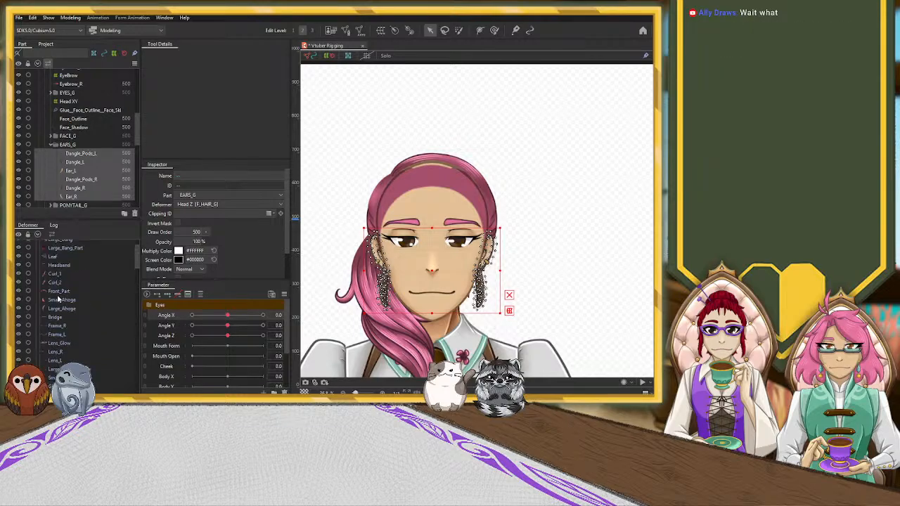
scroll(59, 299, up, 5)
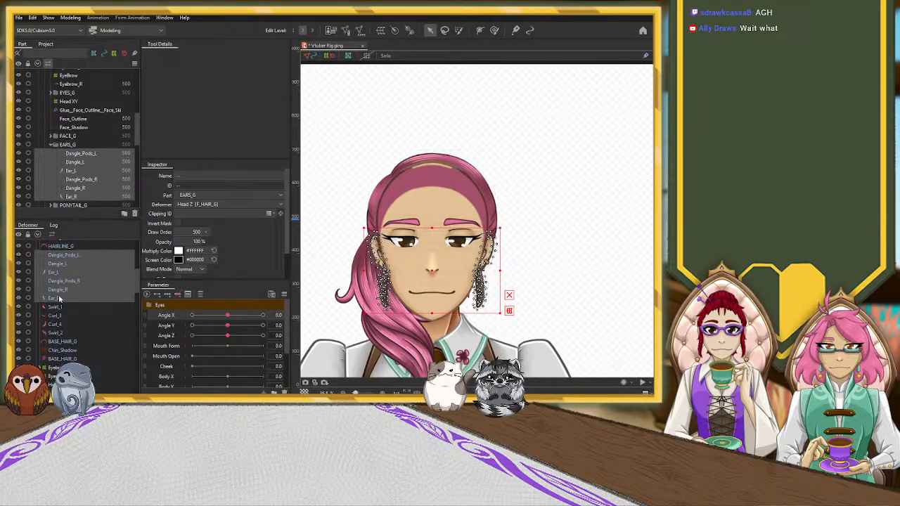
click(60, 299)
ctrl+click(58, 272)
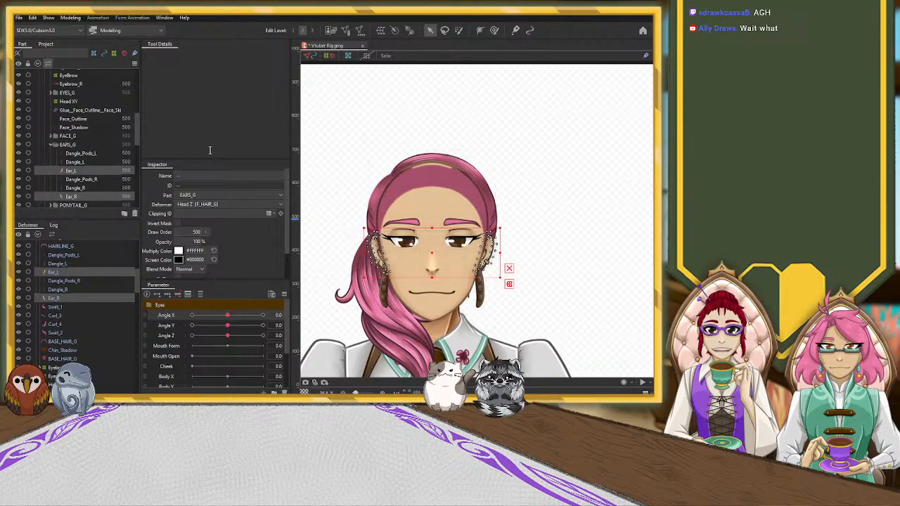
click(215, 272)
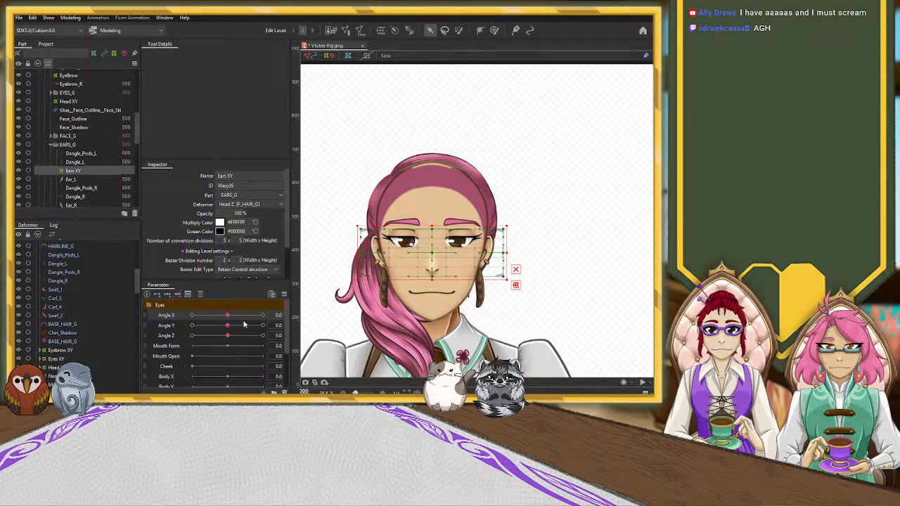
Step: Add three Angle X keys to Ears XY and, at -30, shift the ears slightly in the direction the head turns
drag(227, 316, 161, 316)
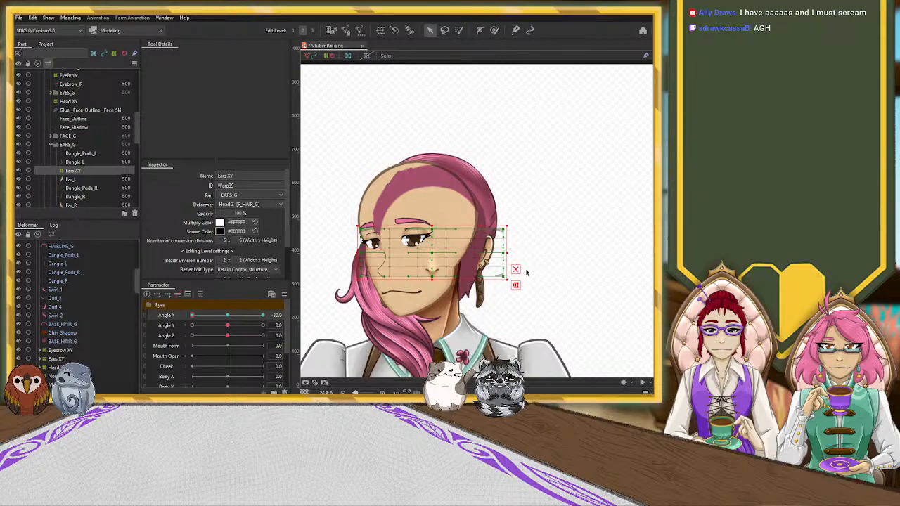
drag(506, 253, 426, 255)
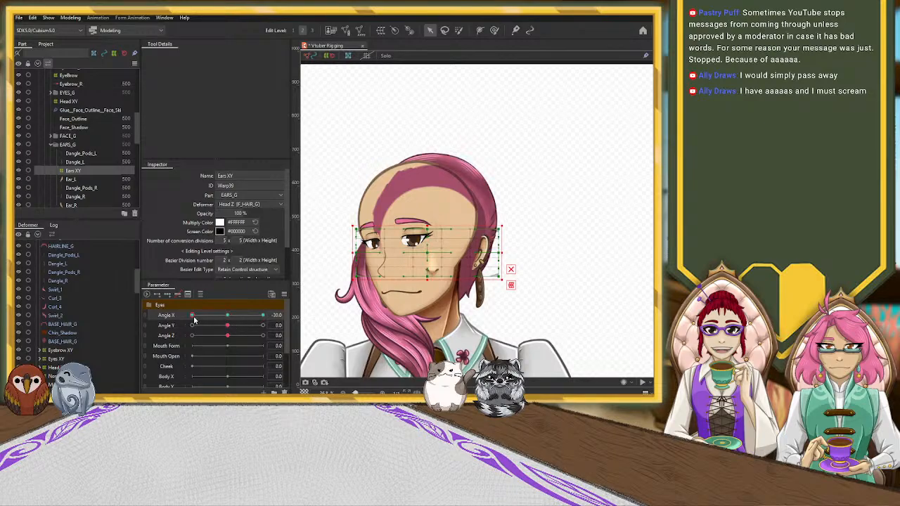
mouse_move(194, 317)
mouse_down()
mouse_move(231, 317)
mouse_move(192, 317)
mouse_up()
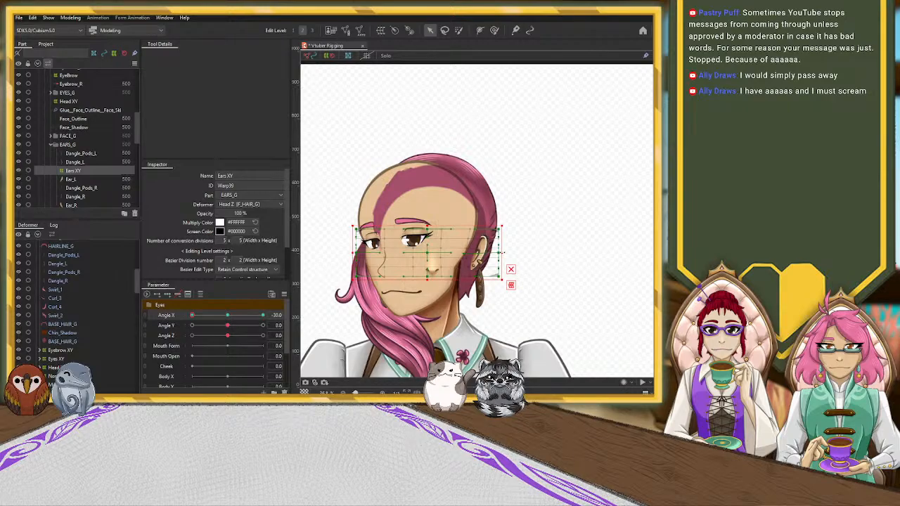
Step: Try narrowing the near-ear side of Ears XY at Angle X -30 and check the ears against the turned head
drag(503, 251, 494, 252)
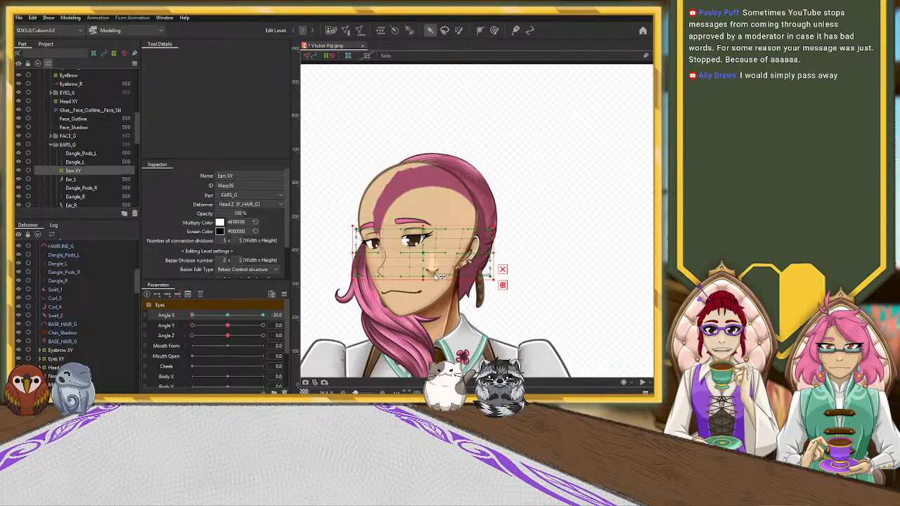
mouse_move(195, 317)
mouse_down()
mouse_move(241, 316)
mouse_move(191, 316)
mouse_up()
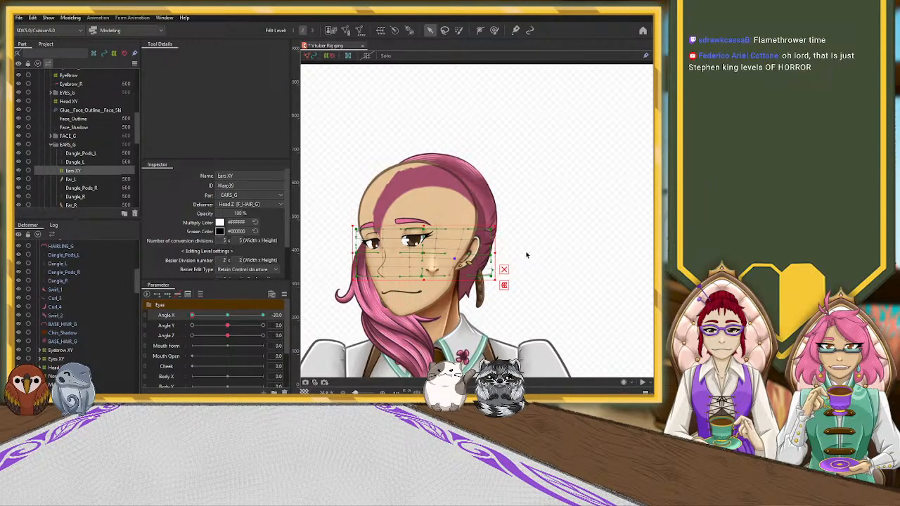
mouse_move(191, 315)
mouse_down()
mouse_move(260, 318)
mouse_move(192, 316)
mouse_up()
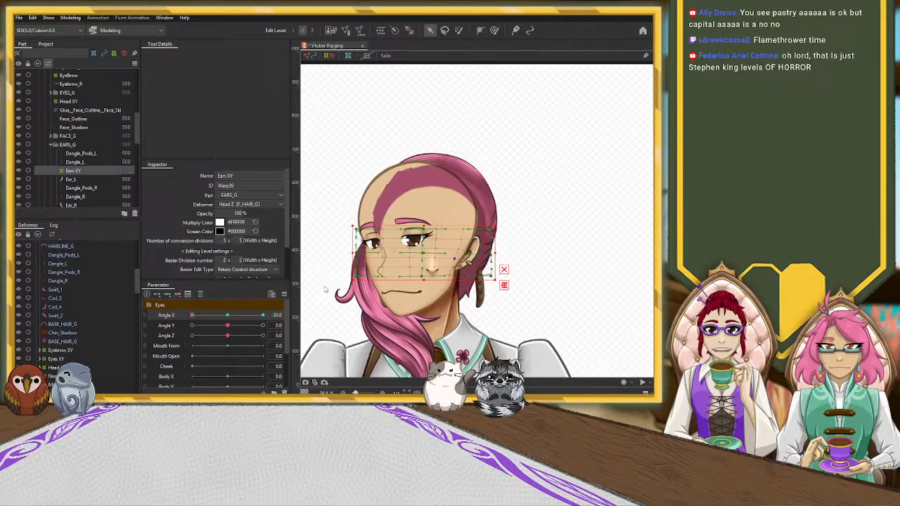
drag(192, 316, 263, 316)
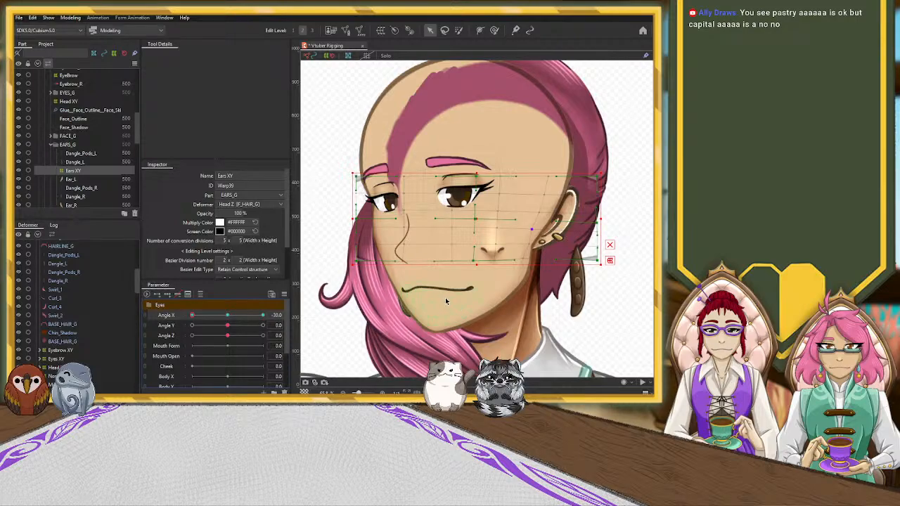
scroll(429, 295, down, 3)
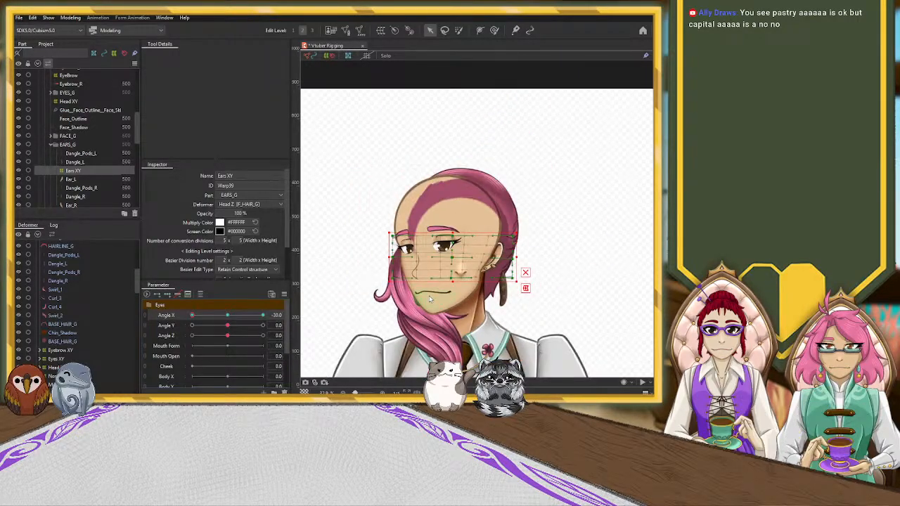
Step: Undo the last narrowing changes to Ears XY at Angle X -30
key(ctrl+z)
key(ctrl+z)
key(ctrl+z)
key(ctrl+z)
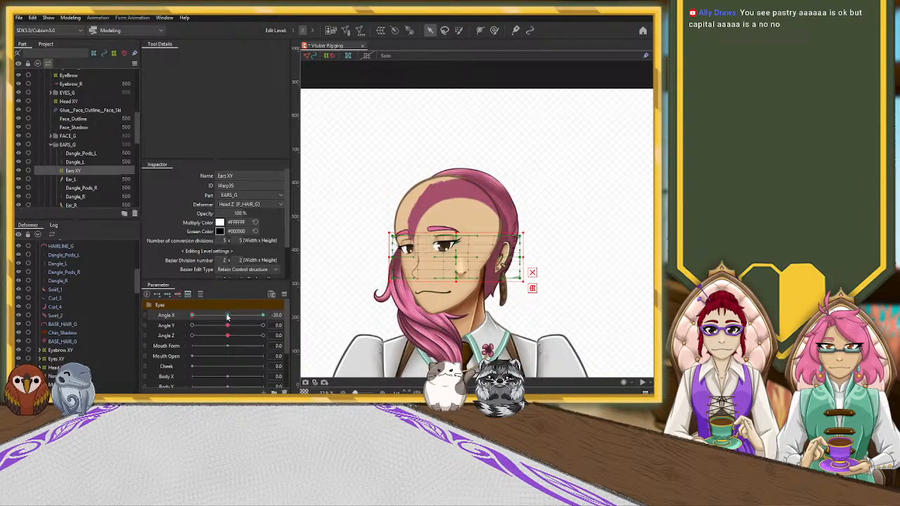
Step: Undo the sideways shift of Ears XY at Angle X -30, keeping its three keys, and return Angle X to 0
key(ctrl+z)
key(ctrl+z)
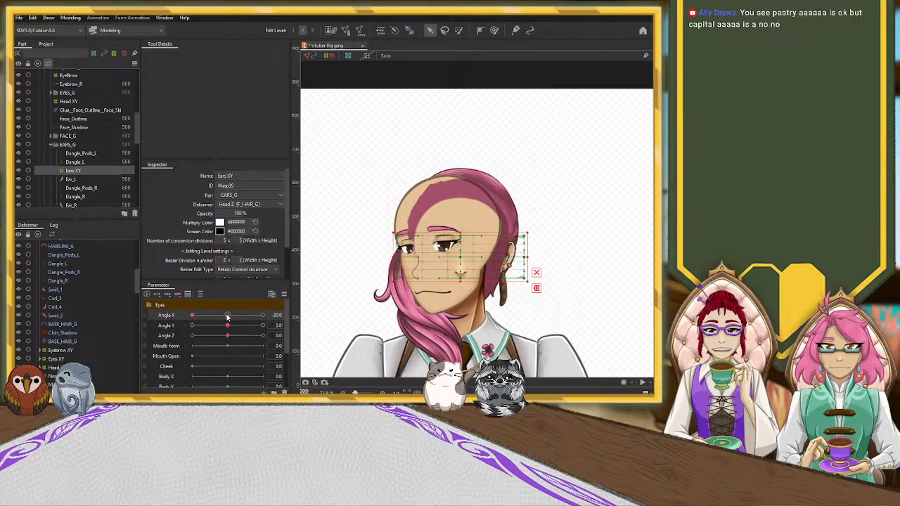
click(227, 315)
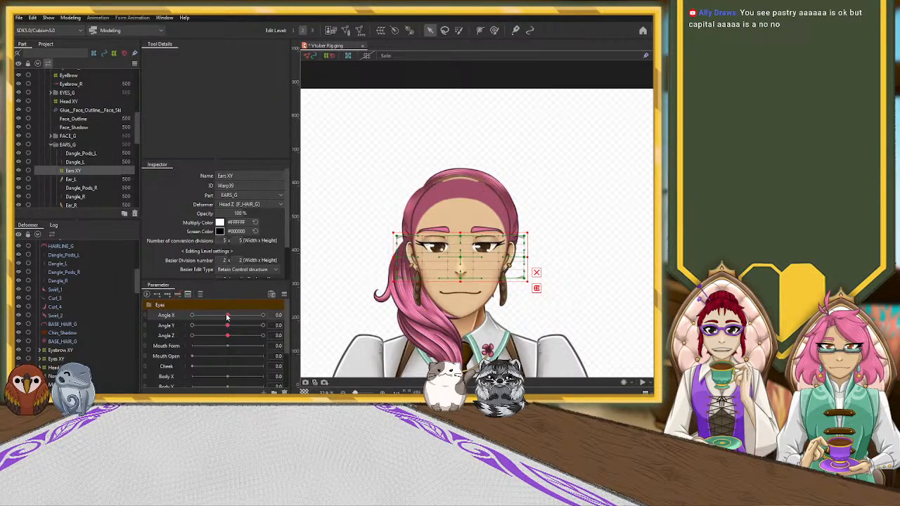
key(ctrl+z)
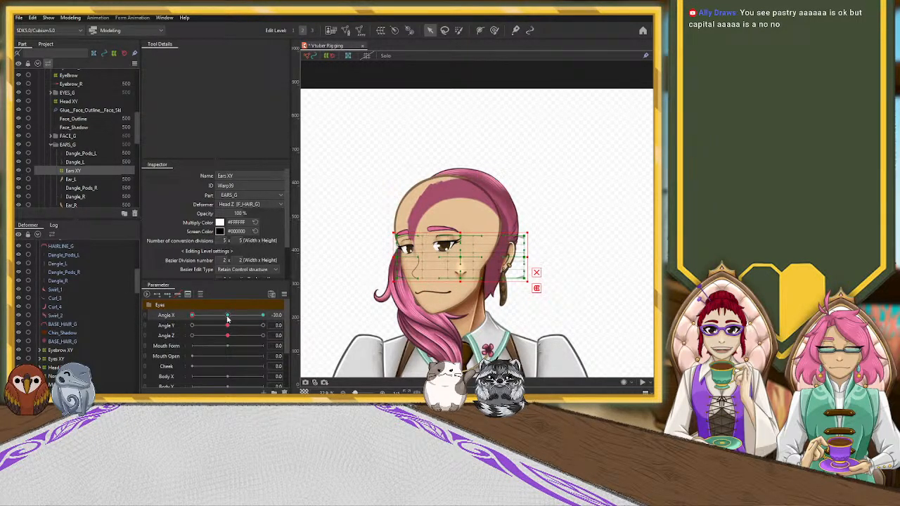
click(228, 316)
Step: Nudge Ears XY at Angle X 0 so its centre line matches the middle of the nose
scroll(450, 303, up, 5)
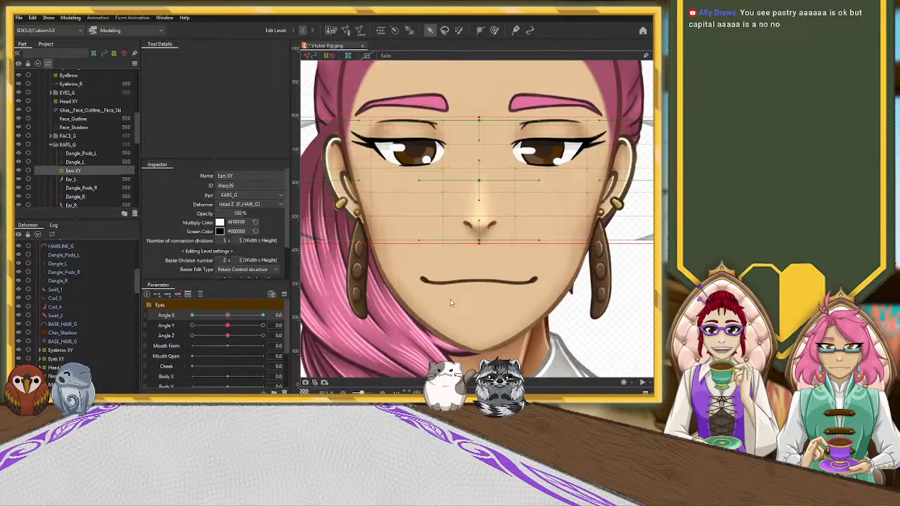
scroll(450, 298, up, 2)
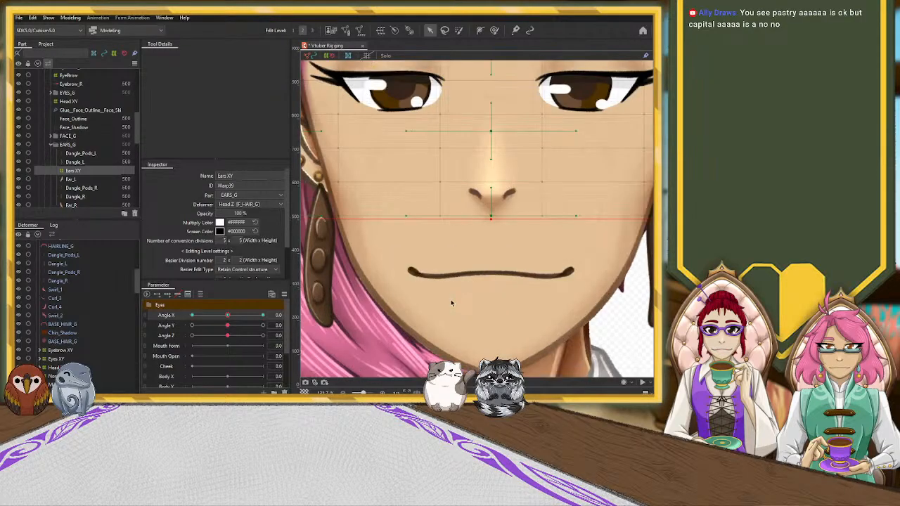
click(493, 132)
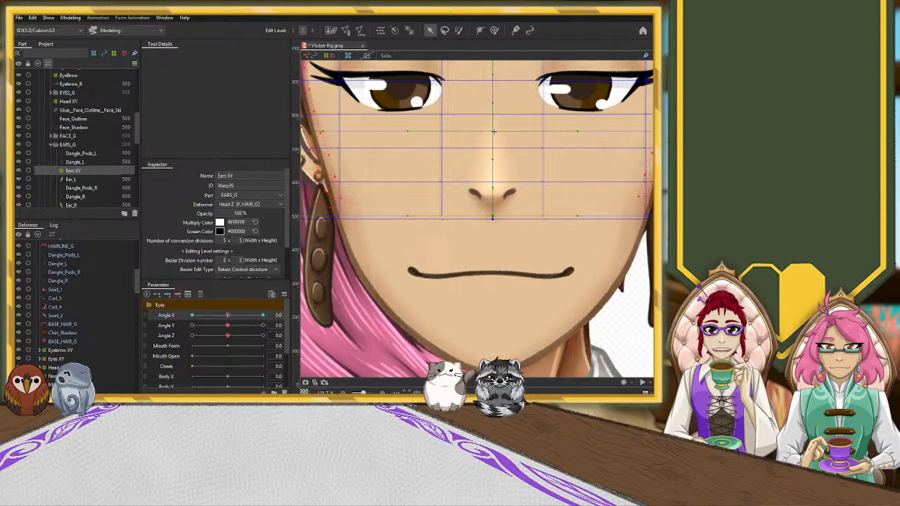
click(493, 131)
scroll(503, 239, up, 4)
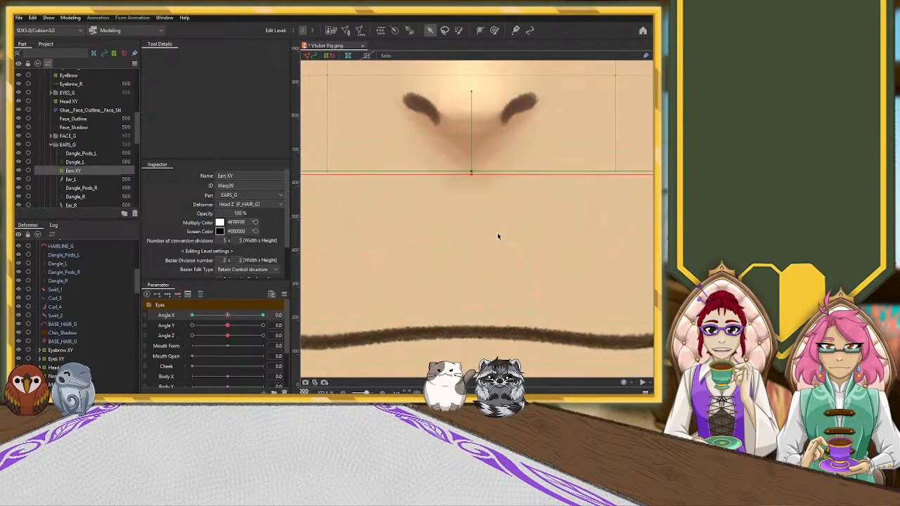
scroll(490, 187, down, 3)
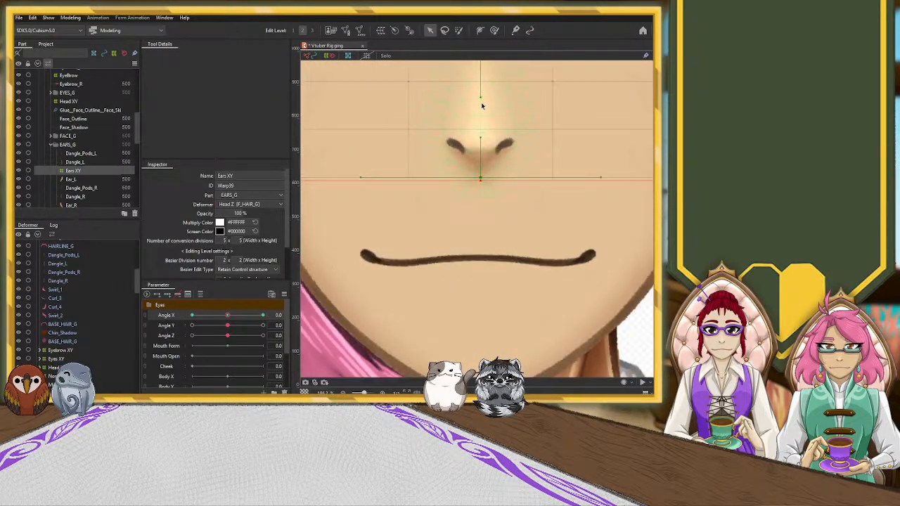
drag(499, 204, 482, 270)
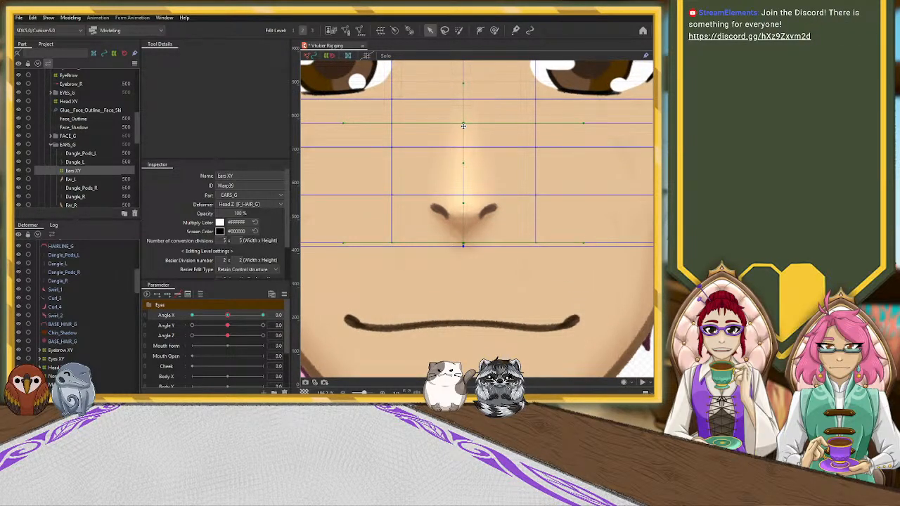
scroll(463, 125, down, 6)
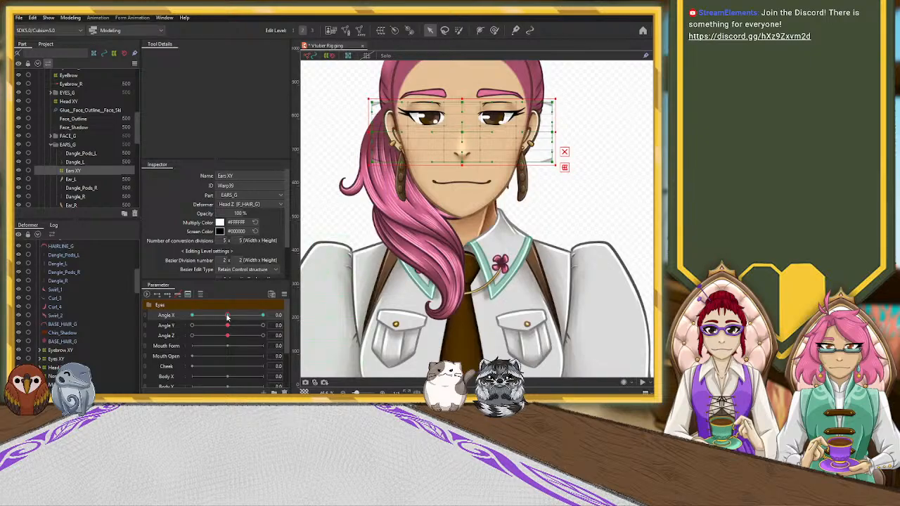
Step: At Angle X -30, shift Ears XY slightly in the direction of the turn and narrow its near-ear side
drag(227, 316, 191, 316)
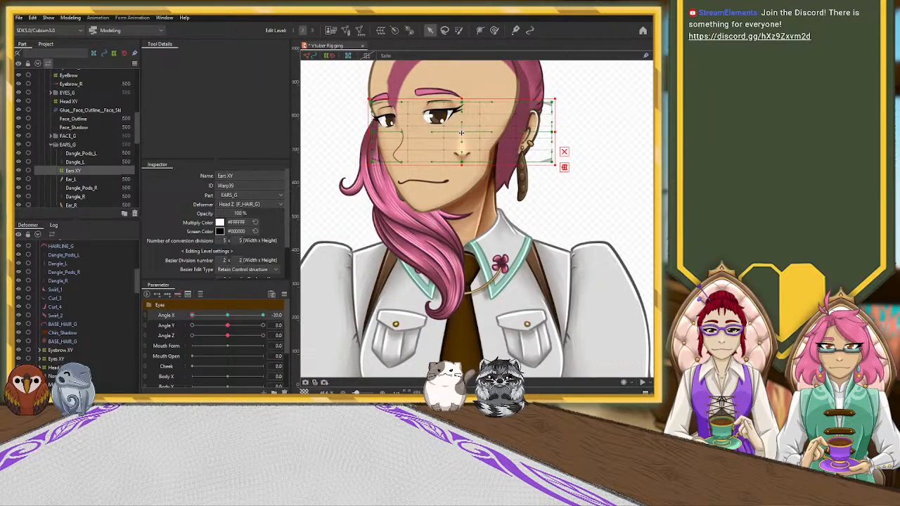
drag(468, 132, 456, 132)
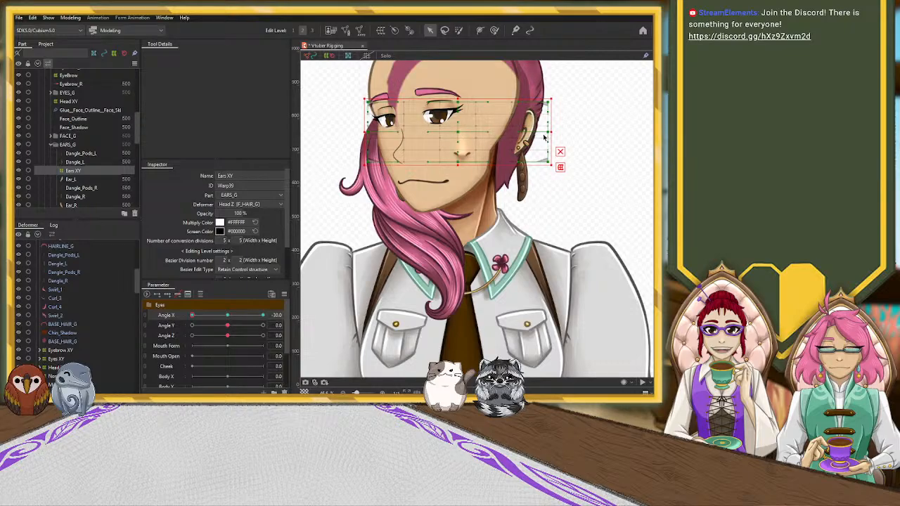
drag(550, 132, 536, 134)
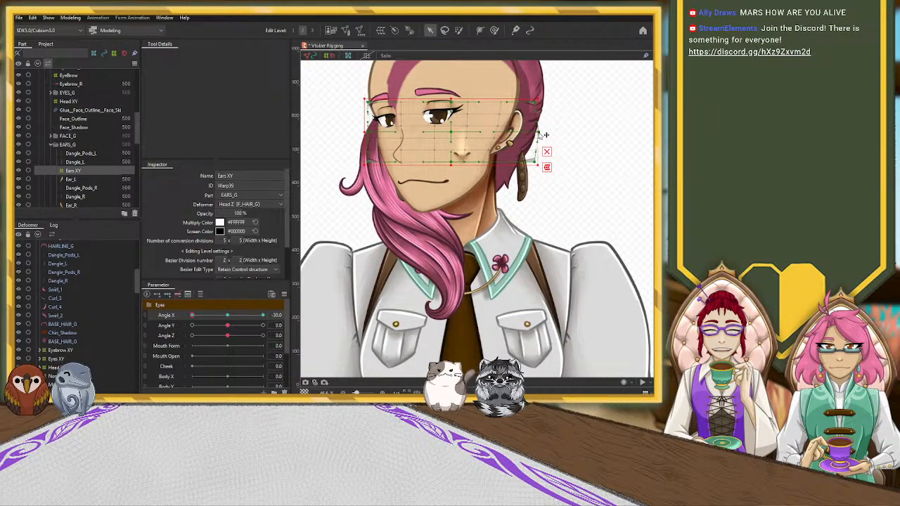
drag(539, 135, 541, 134)
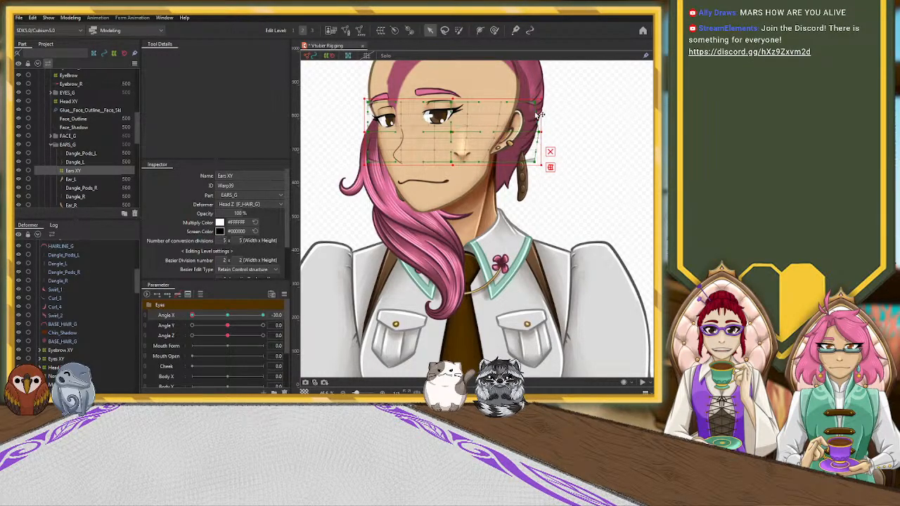
click(495, 127)
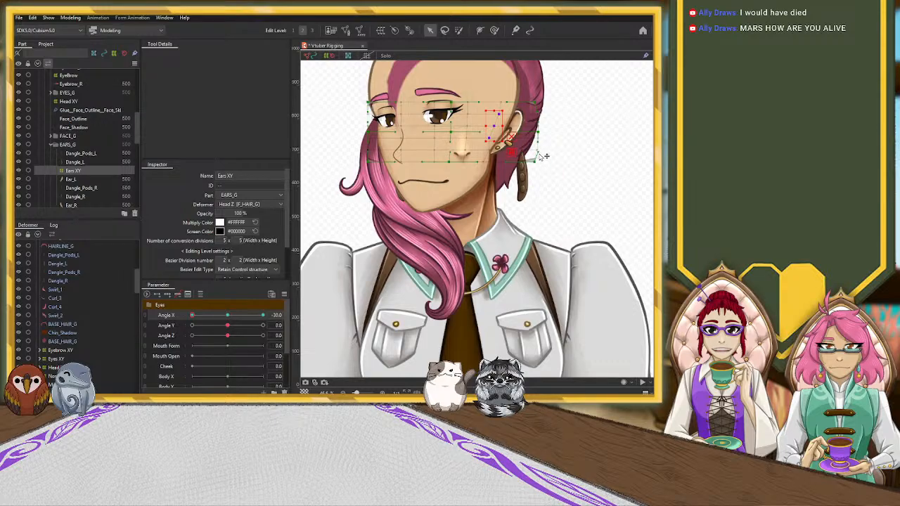
Step: Mirror the Ears XY shape from Angle X -30 to 30, check the ears at both turns, and return Angle X to 0
drag(195, 316, 176, 317)
click(229, 317)
click(192, 317)
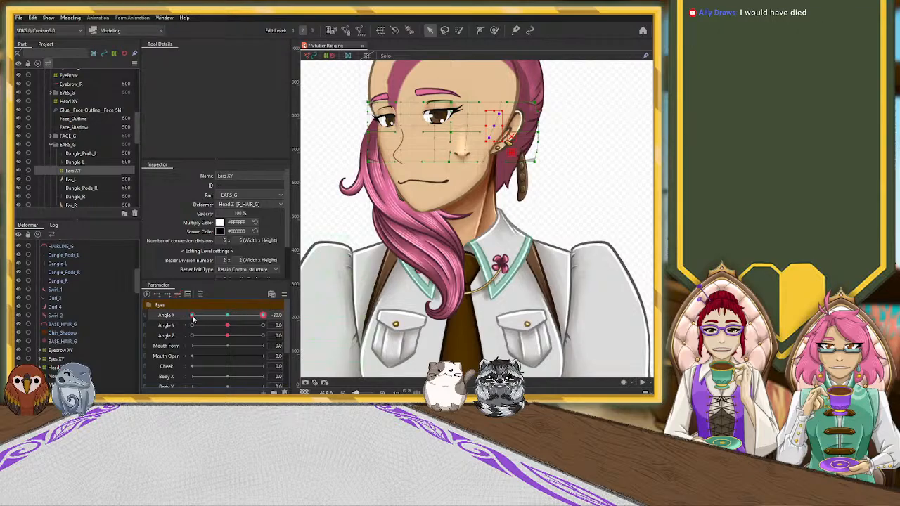
drag(192, 316, 288, 311)
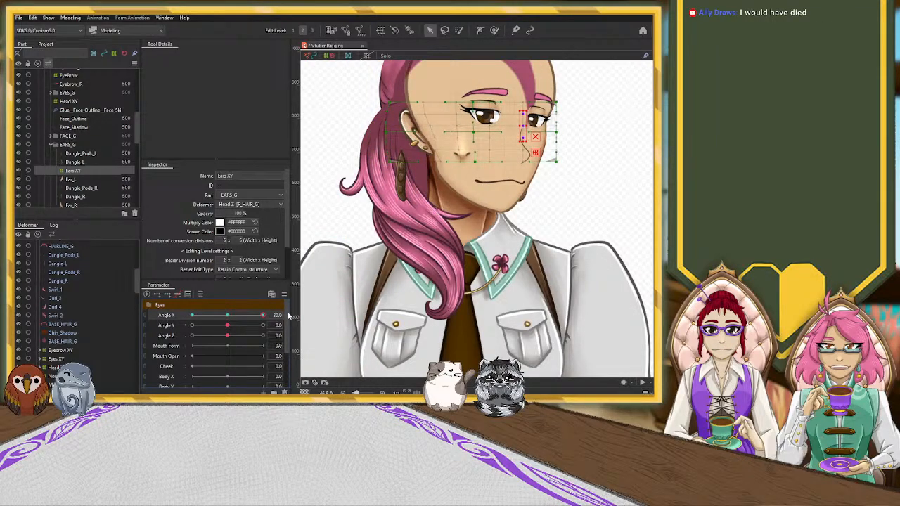
click(480, 159)
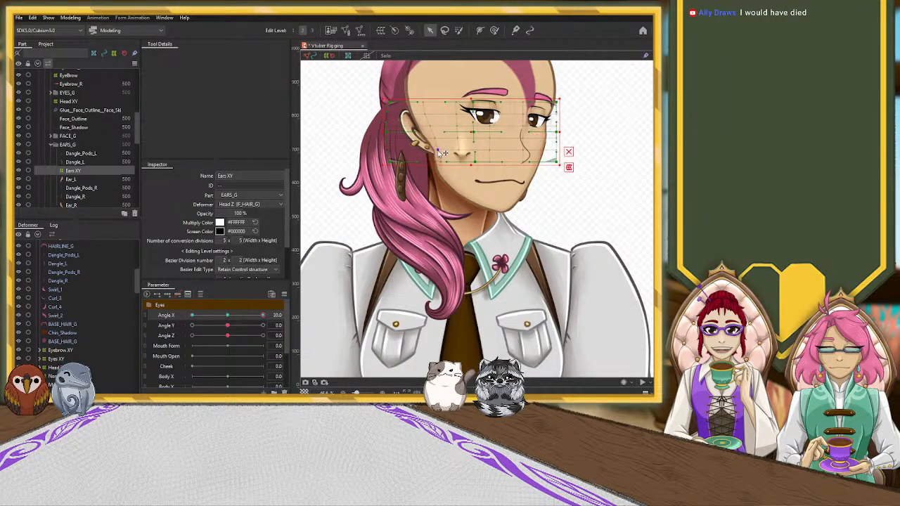
click(423, 112)
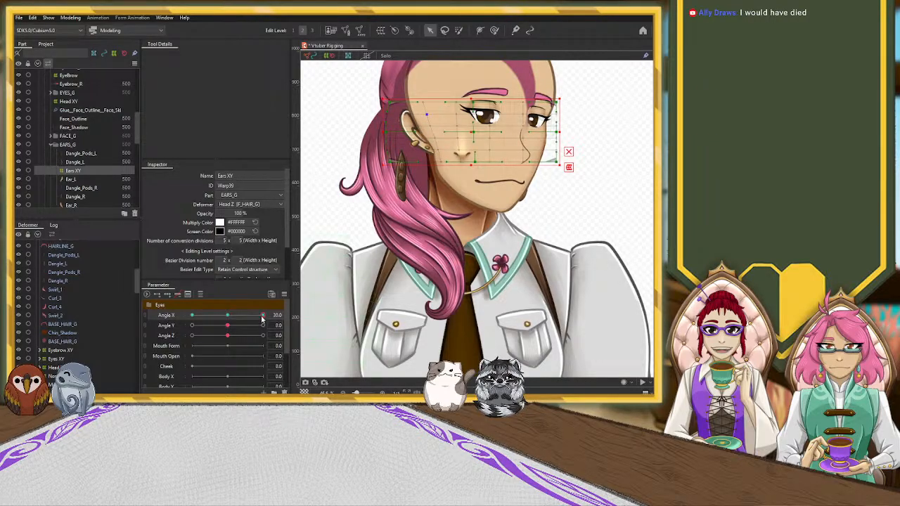
drag(262, 315, 175, 315)
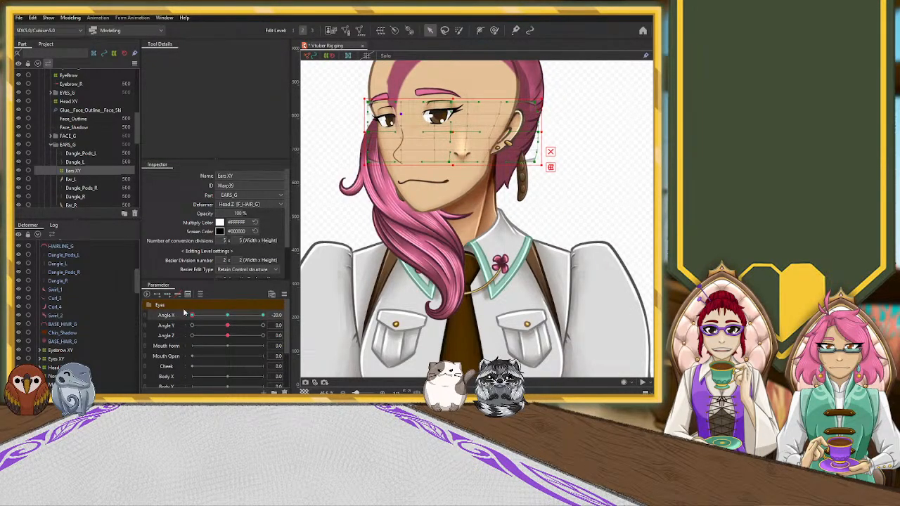
scroll(330, 315, down, 2)
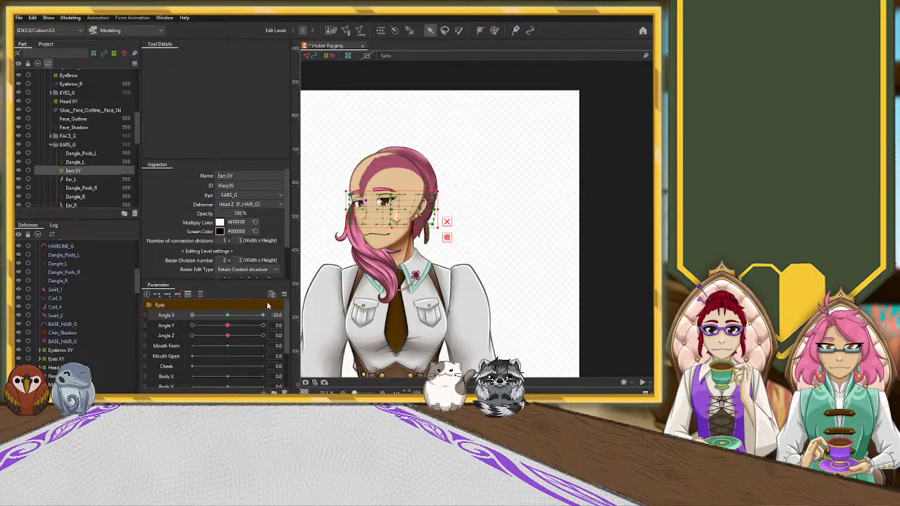
click(227, 315)
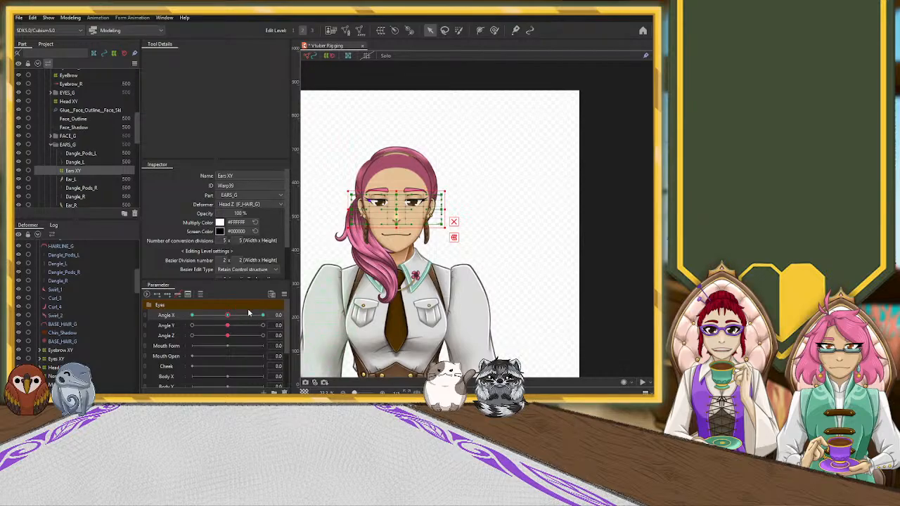
Step: Create a warp deformer named Dangles XY around Dangle_Pods_L, Dangle_L, Dangle_Pods_R and Dangle_R, with 5 x 5 conversion and 2 x 2 Bezier divisions
scroll(88, 311, down, 5)
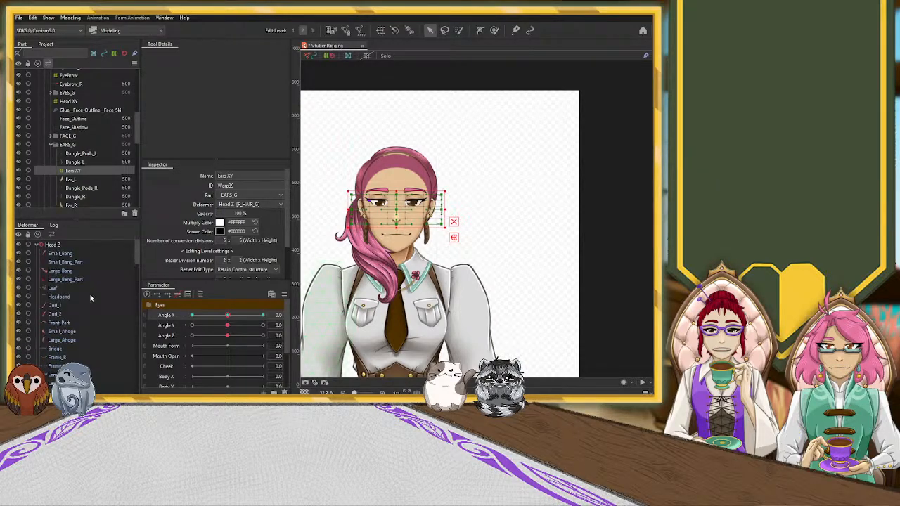
click(85, 154)
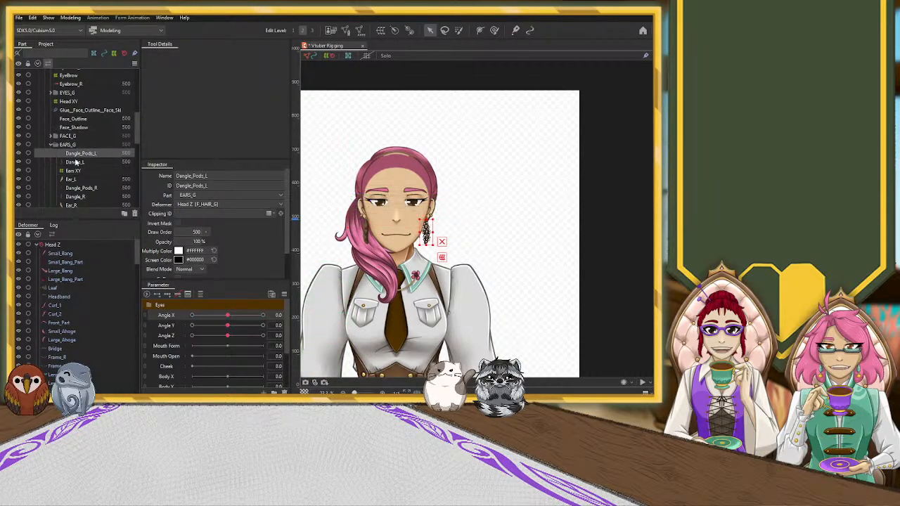
ctrl+click(81, 162)
scroll(81, 164, down, 1)
ctrl+click(81, 156)
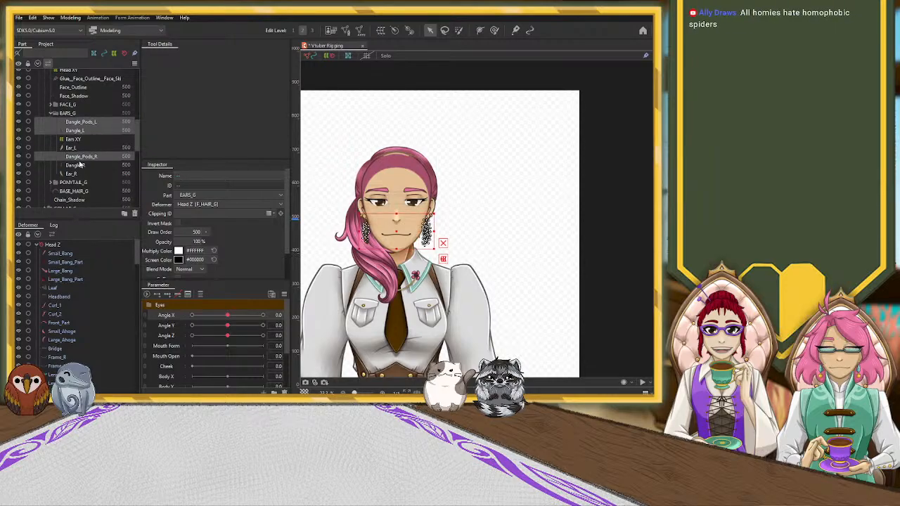
ctrl+click(78, 166)
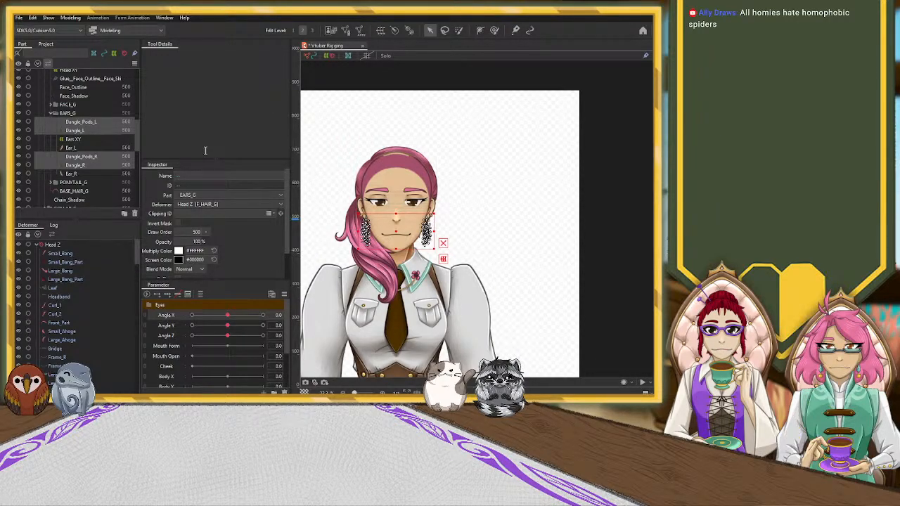
click(206, 271)
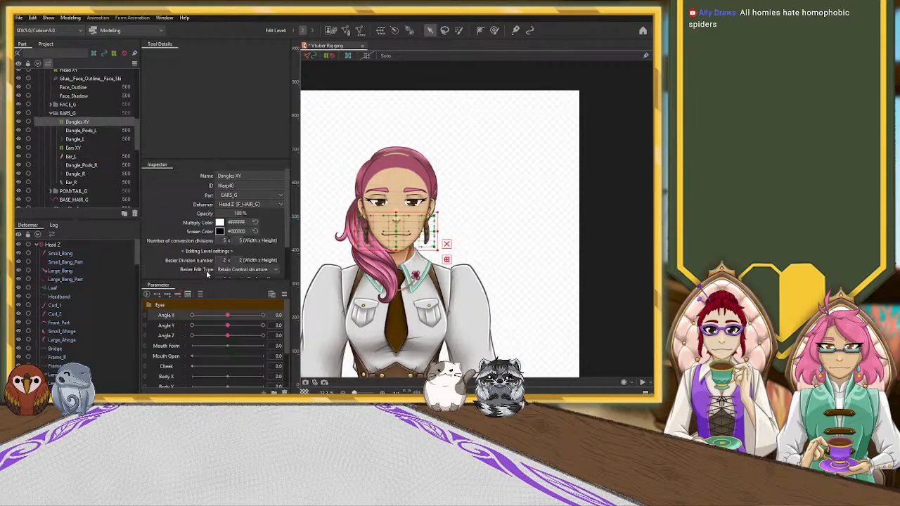
Step: Add three Angle Y keys to Ears XY and, at Angle Y 30, shorten the ears by raising the deformer's lower edge
click(72, 149)
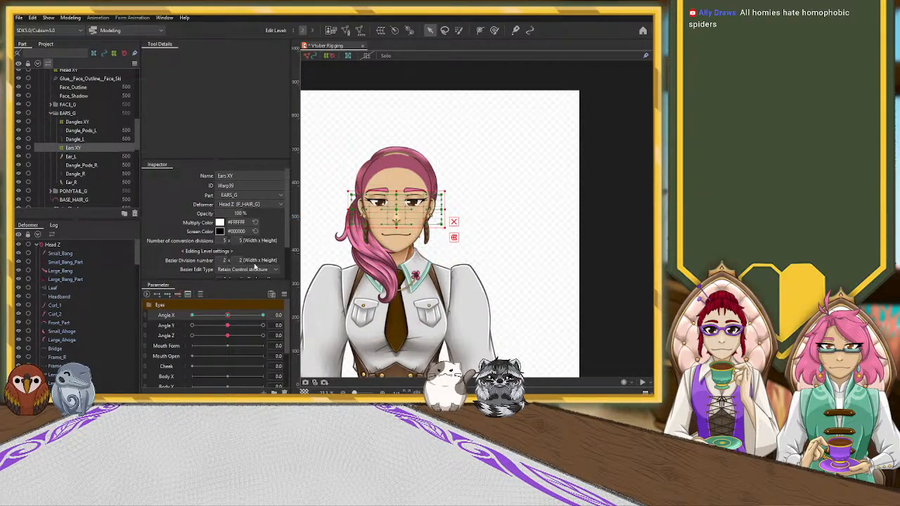
click(167, 295)
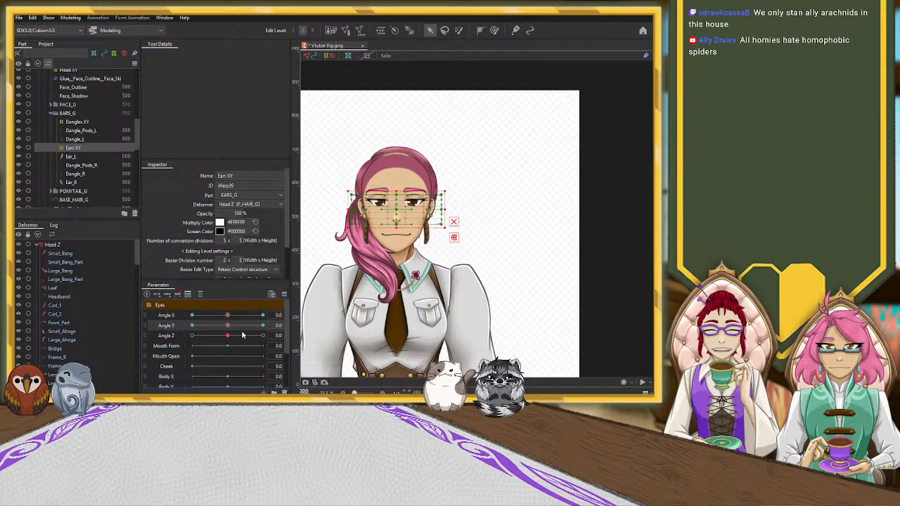
drag(227, 325, 285, 328)
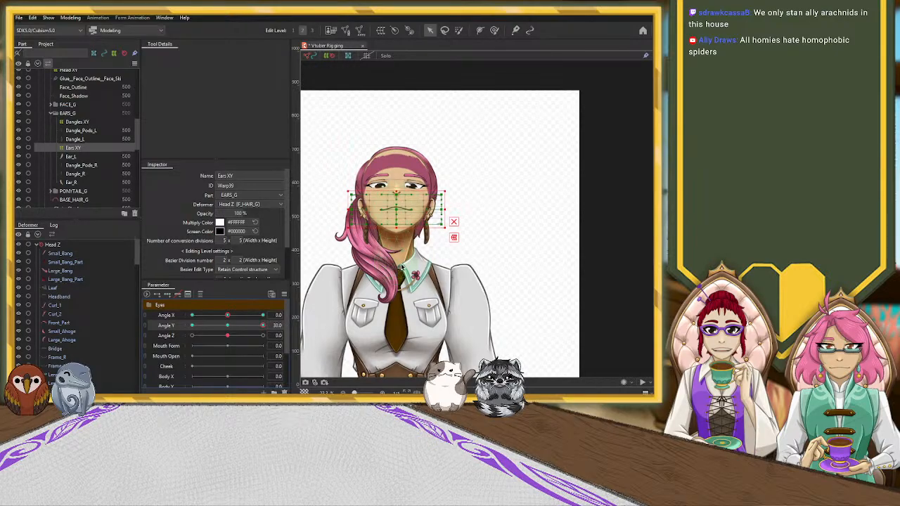
drag(395, 229, 396, 216)
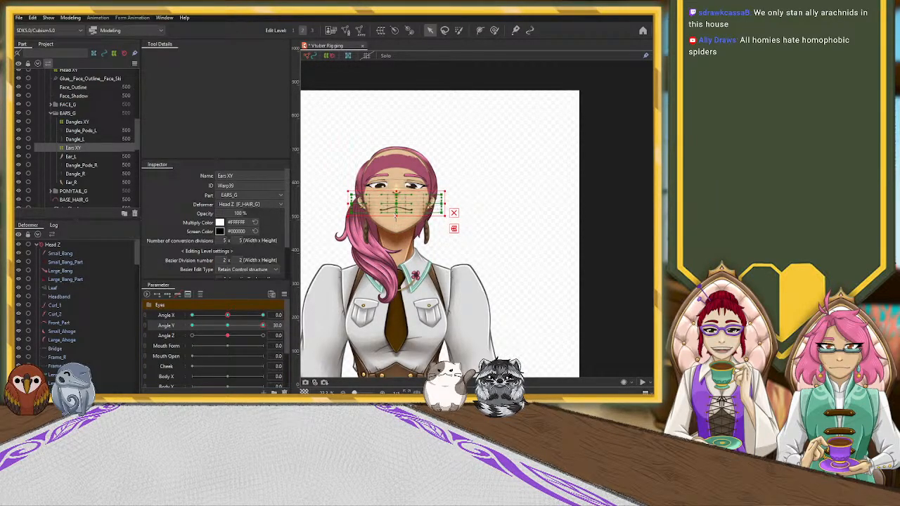
scroll(395, 209, up, 4)
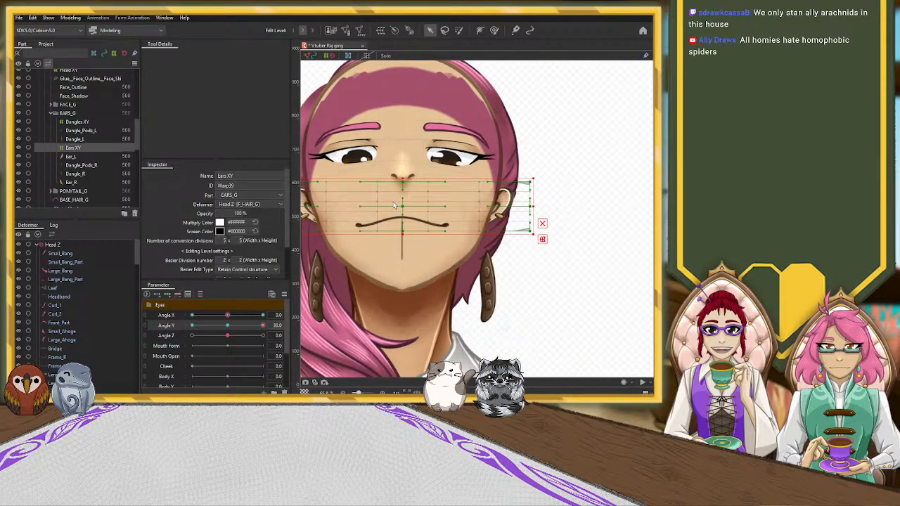
drag(535, 206, 534, 206)
scroll(404, 223, down, 2)
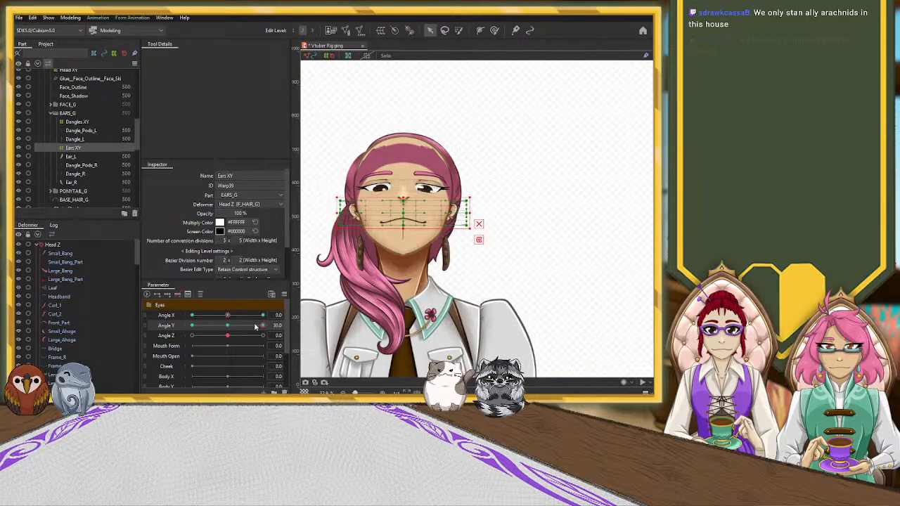
Step: At Angle Y -30, move Ears XY down and shorten the ears by lowering the deformer's upper edge
drag(262, 328, 184, 334)
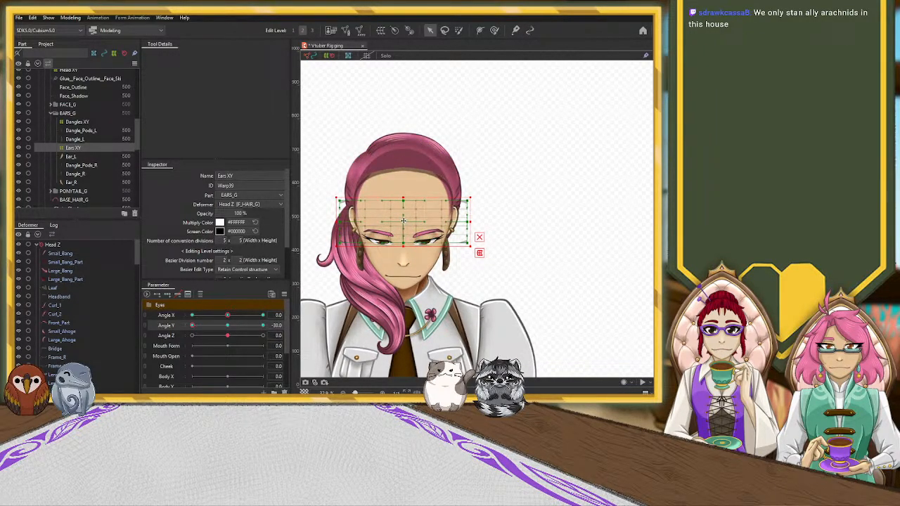
drag(403, 221, 402, 223)
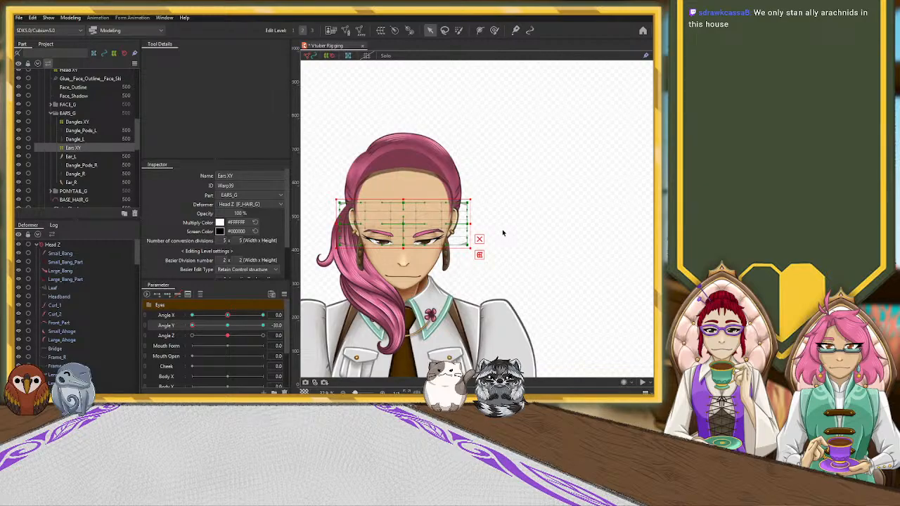
drag(403, 198, 403, 210)
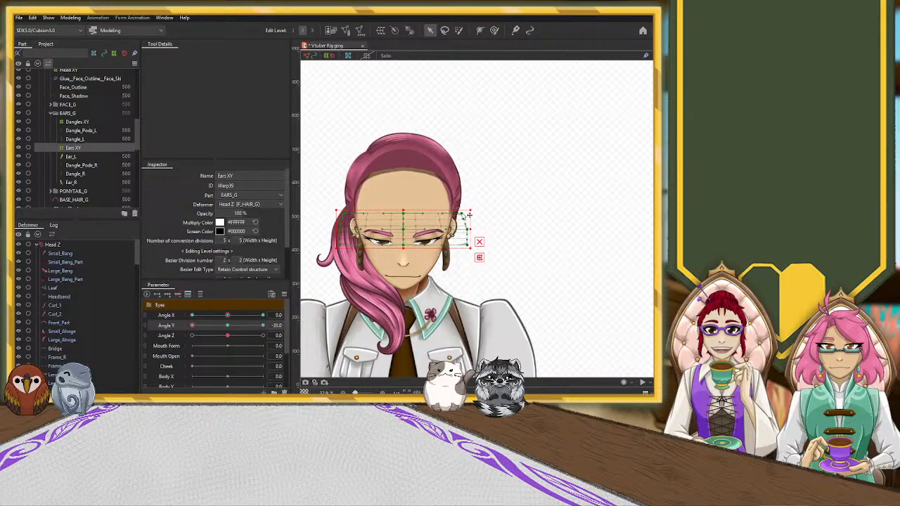
drag(219, 323, 191, 321)
click(403, 229)
drag(403, 230, 403, 234)
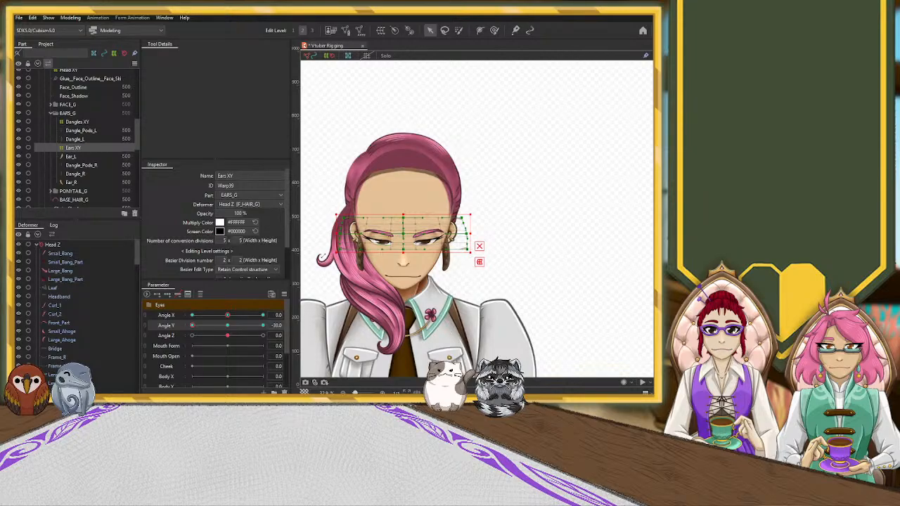
Step: Narrow both sides of Ears XY slightly at Angle Y -30, check the ears at Angle Y 30, and return Angle Y to 0
key(ctrl)
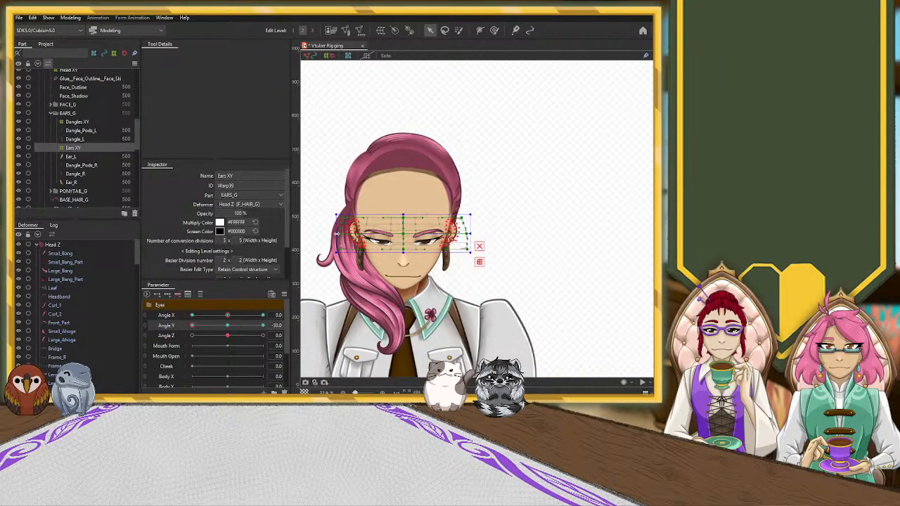
ctrl+click(337, 234)
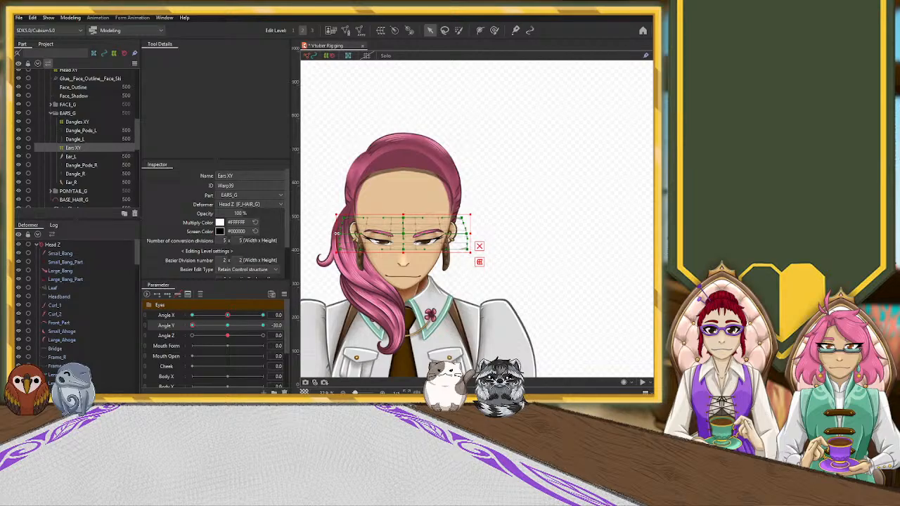
drag(336, 233, 338, 234)
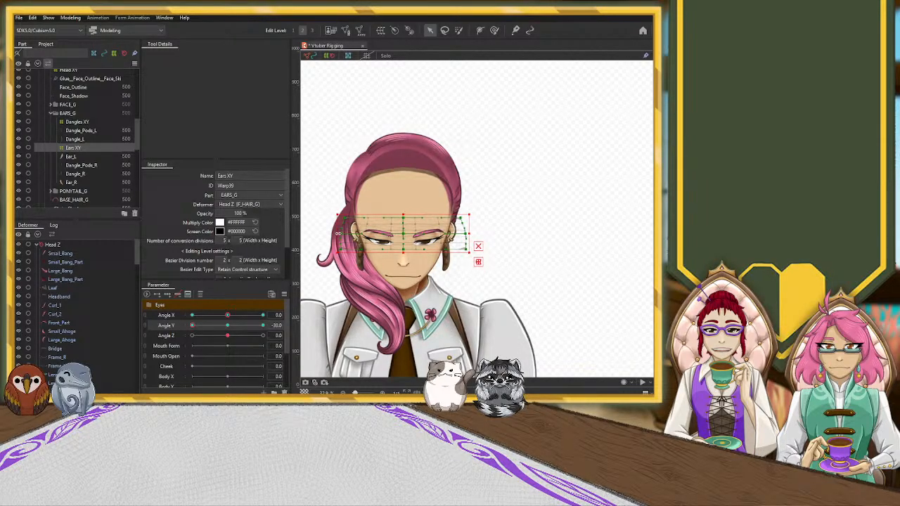
drag(192, 326, 283, 308)
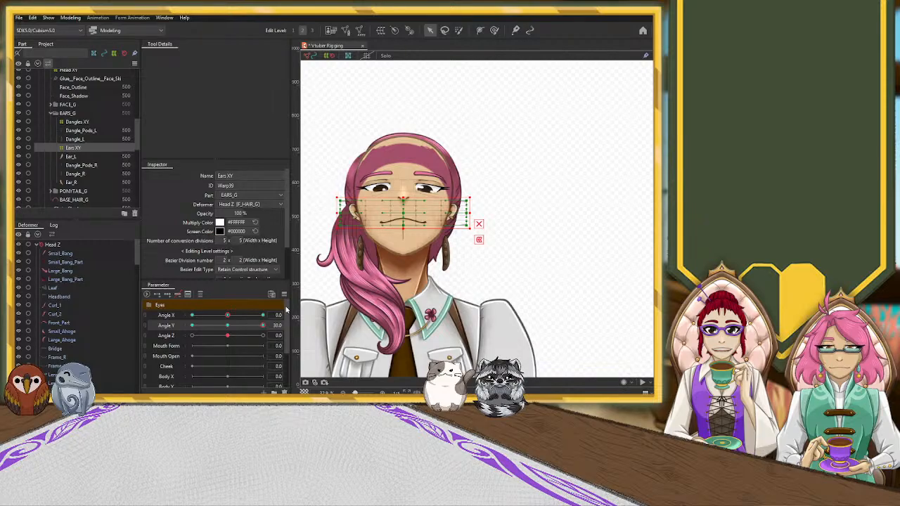
click(226, 327)
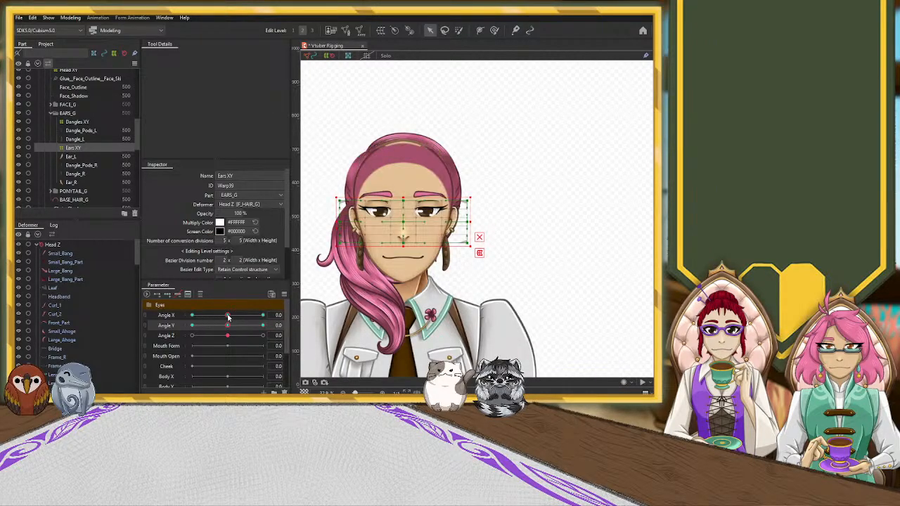
Step: At Angle X -30 and Angle Y -30, lower Ears XY to follow the head and mirror the shape to Angle X 30
drag(227, 316, 189, 325)
click(189, 325)
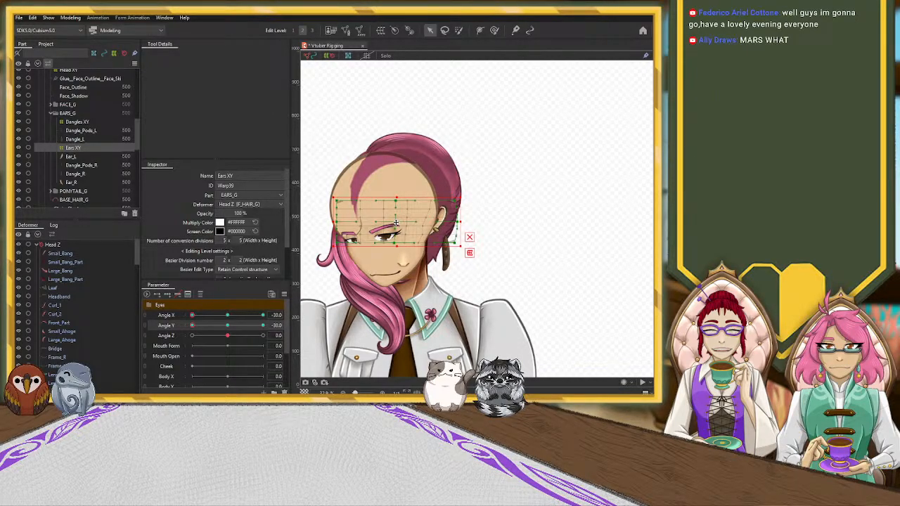
mouse_move(395, 222)
mouse_down()
mouse_move(391, 234)
mouse_move(395, 214)
mouse_up()
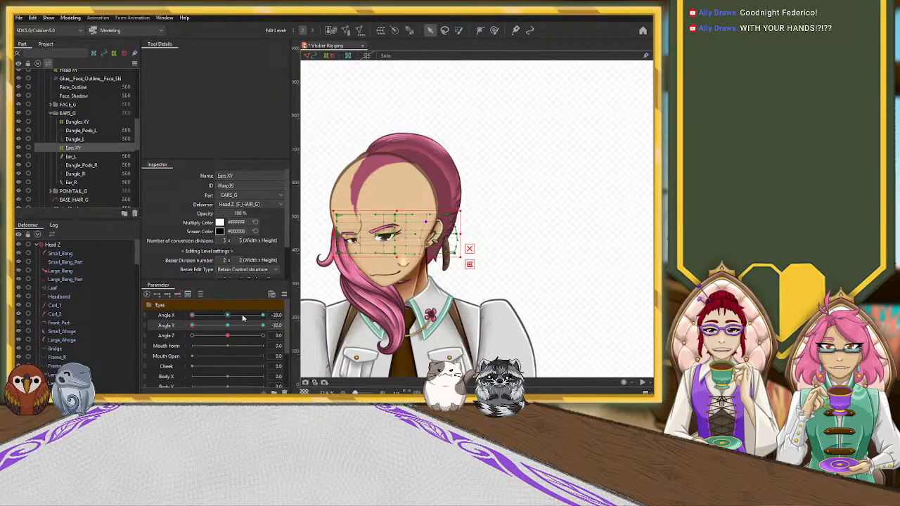
click(170, 318)
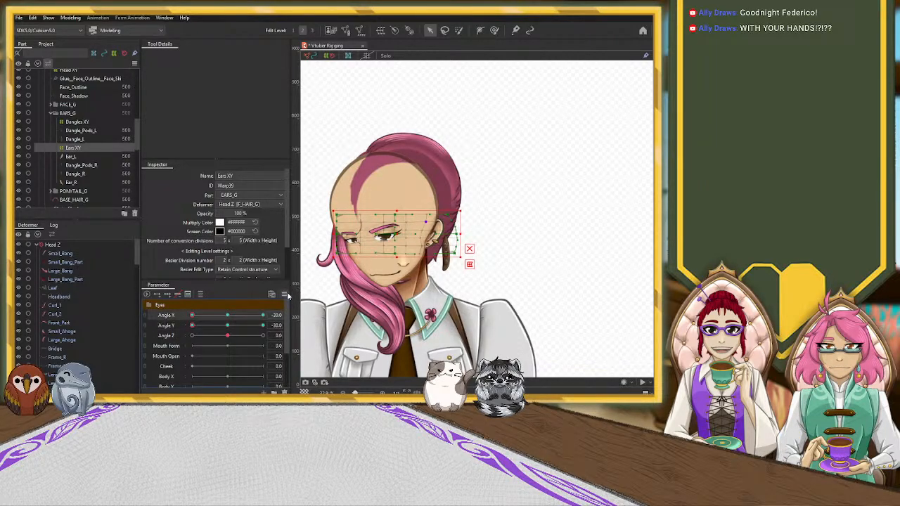
click(170, 328)
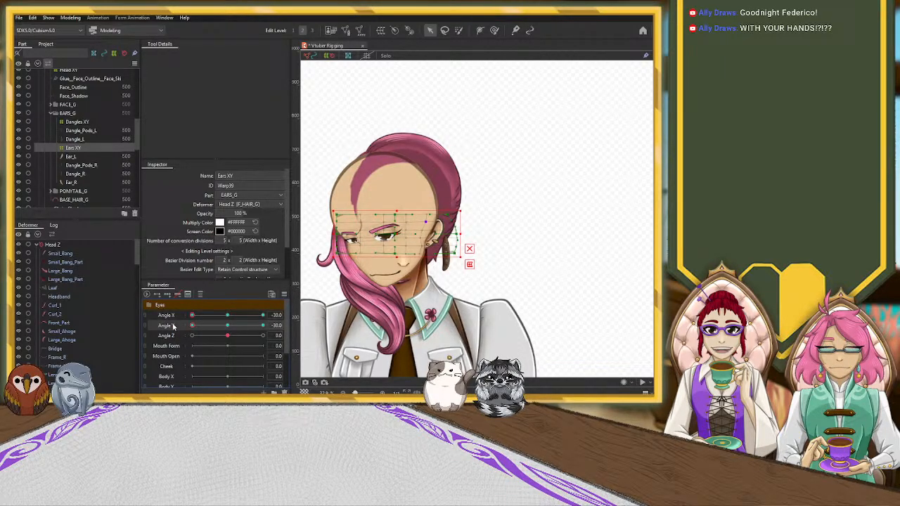
drag(194, 328, 174, 322)
click(223, 328)
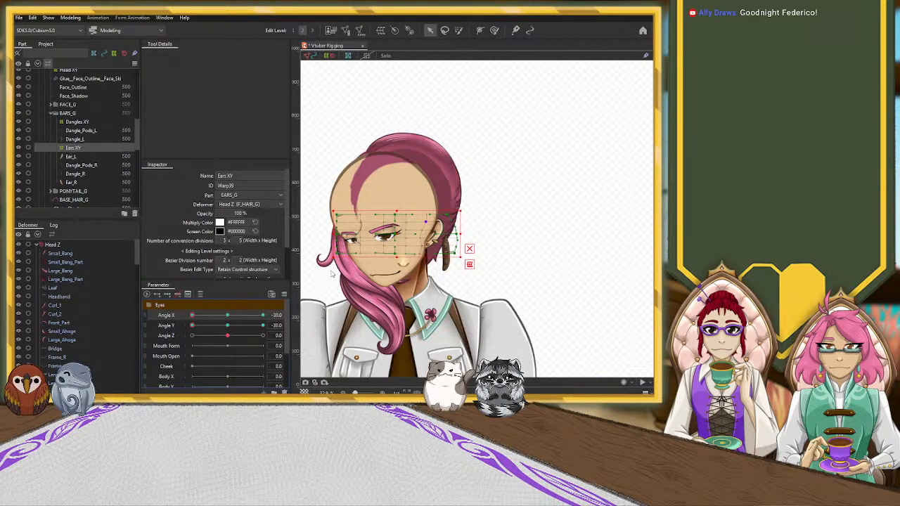
Step: At Angle X 30 and Angle Y -30, pull the near-ear side of Ears XY slightly inward, then return Angle X to 0
drag(192, 315, 277, 312)
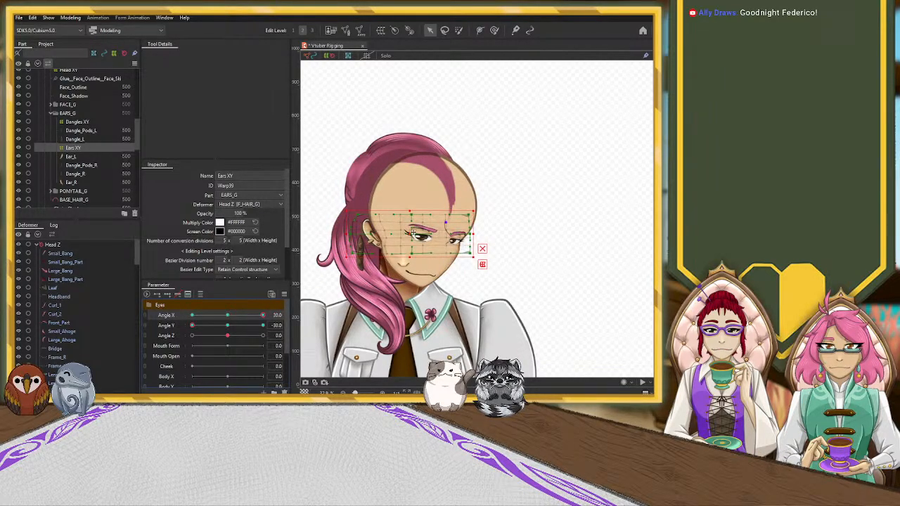
scroll(408, 230, up, 5)
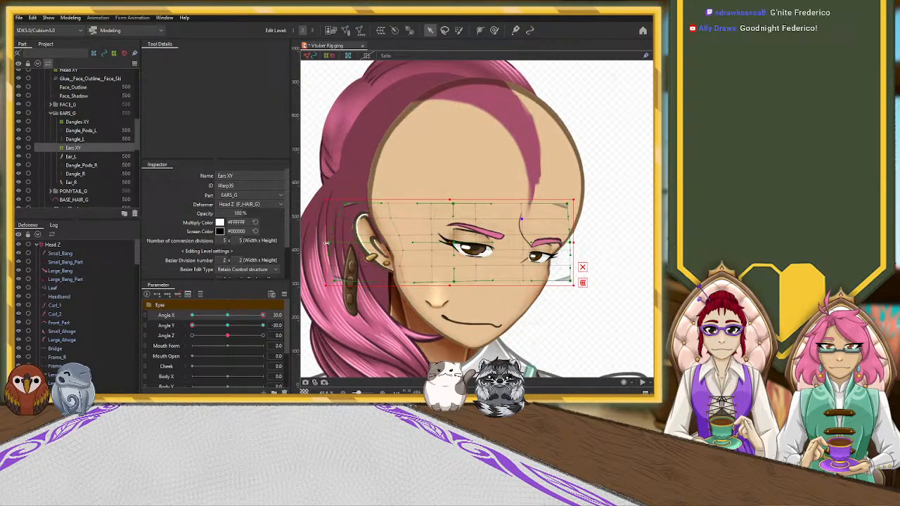
drag(326, 243, 330, 243)
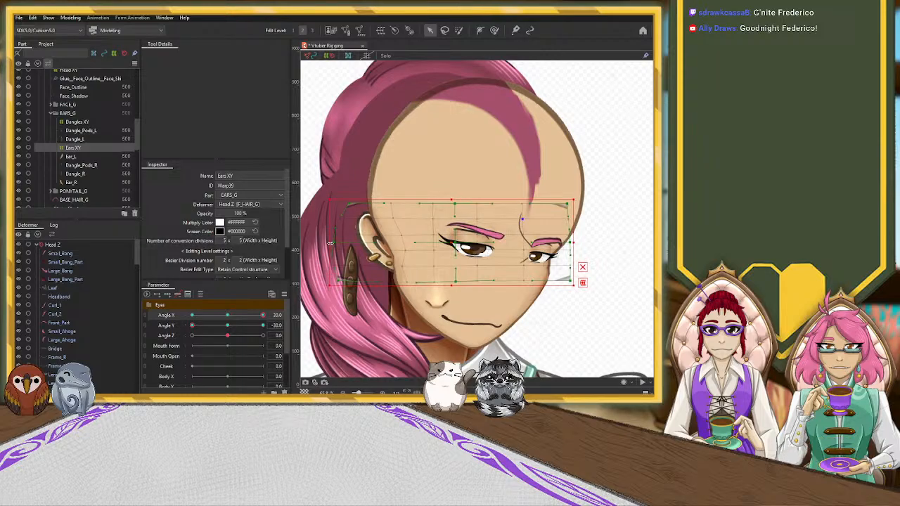
scroll(330, 243, down, 3)
drag(232, 315, 169, 321)
click(227, 316)
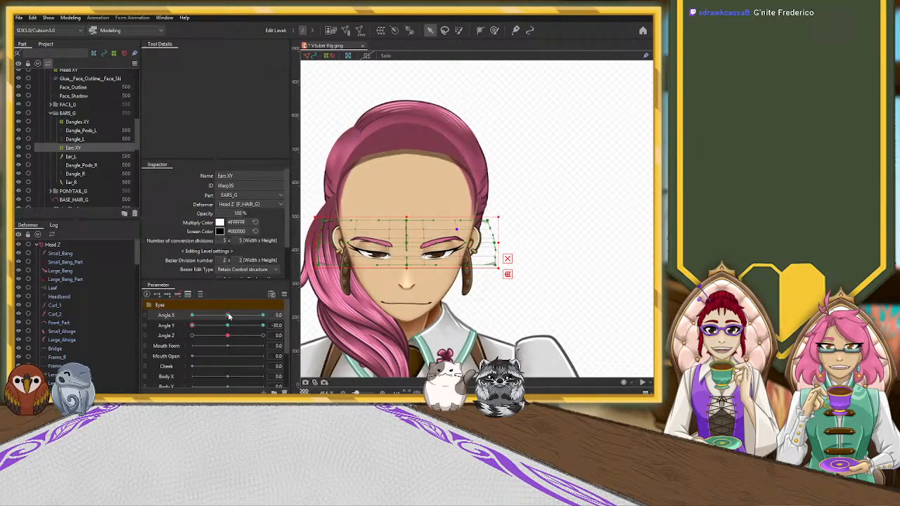
Step: At Angle X 30 and Angle Y 30, stretch Ears XY outward on the near-ear side and adjust its centre Bezier handle
drag(193, 325, 295, 322)
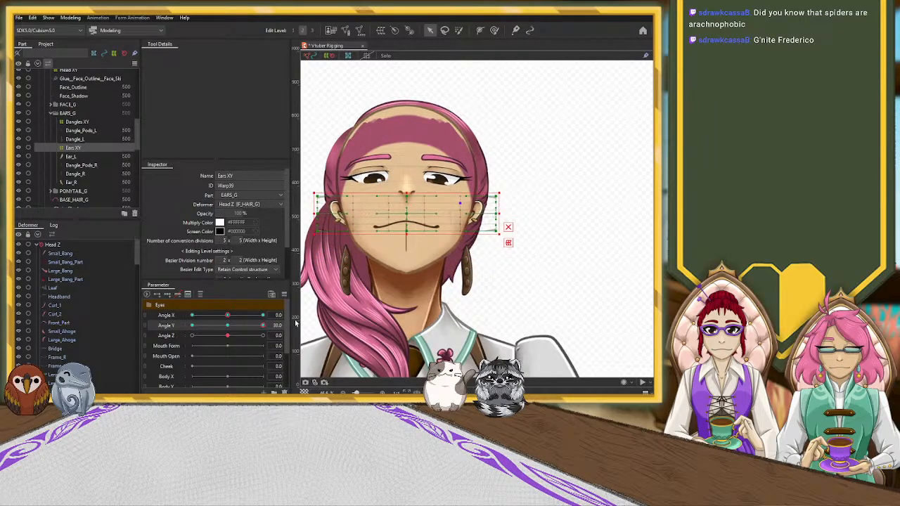
drag(228, 316, 290, 318)
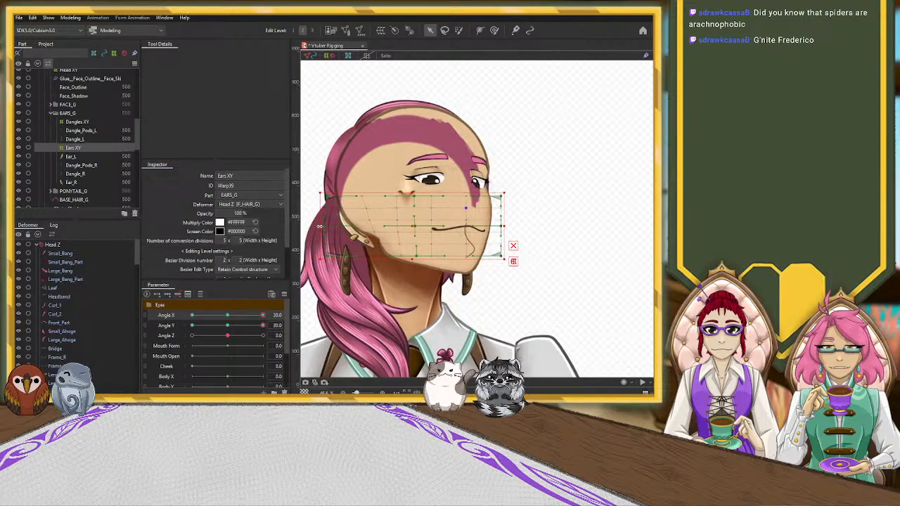
drag(327, 225, 308, 227)
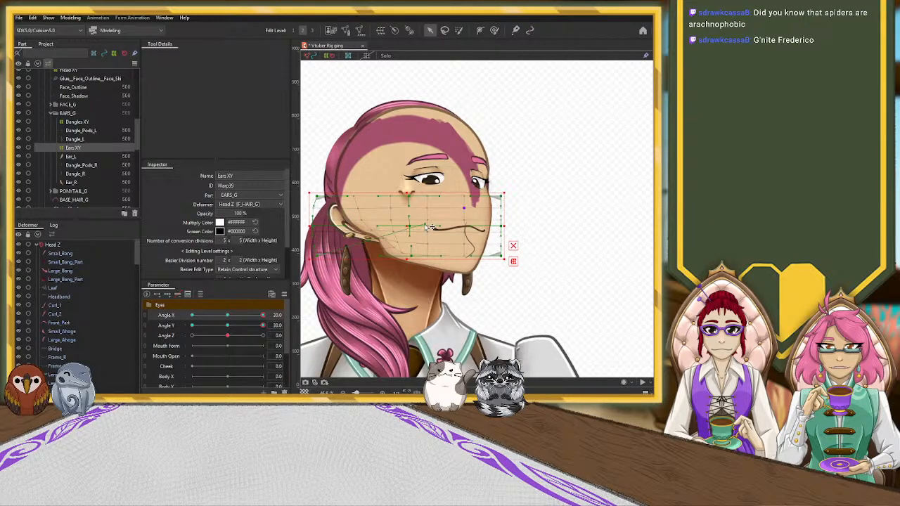
drag(425, 225, 422, 222)
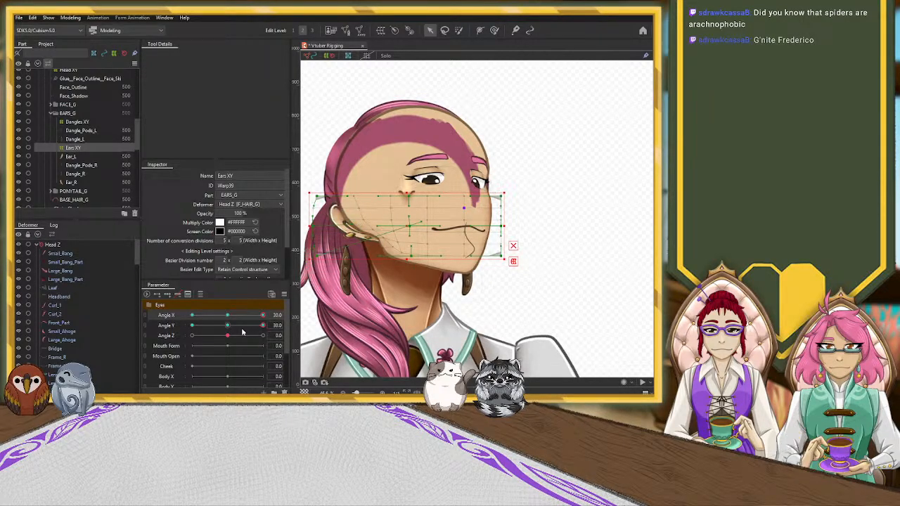
Step: Mirror the Ears XY shape from Angle X 30 to -30 at Angle Y 30 and compare both turns
drag(262, 315, 182, 319)
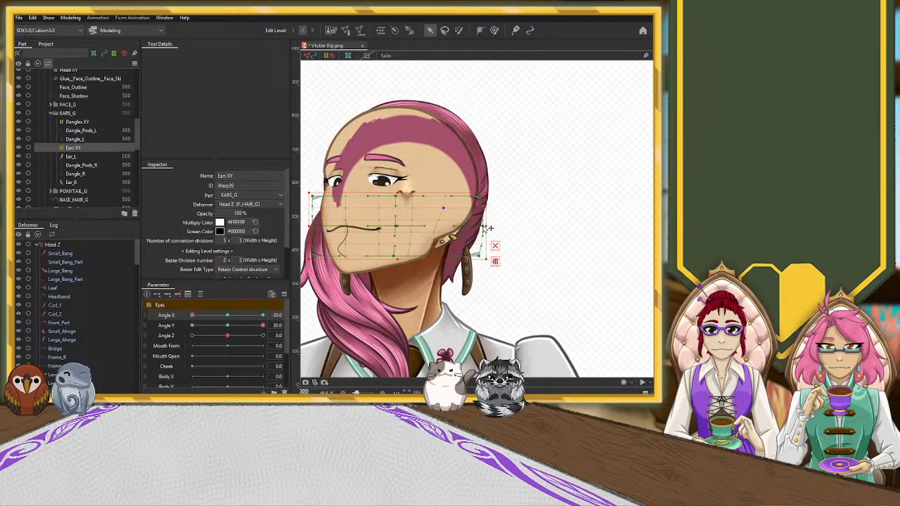
drag(193, 315, 273, 314)
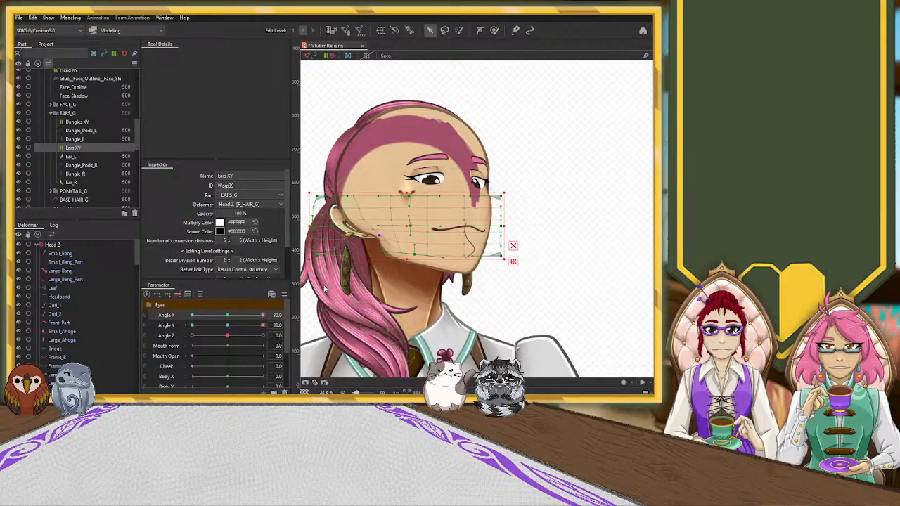
drag(263, 322, 188, 320)
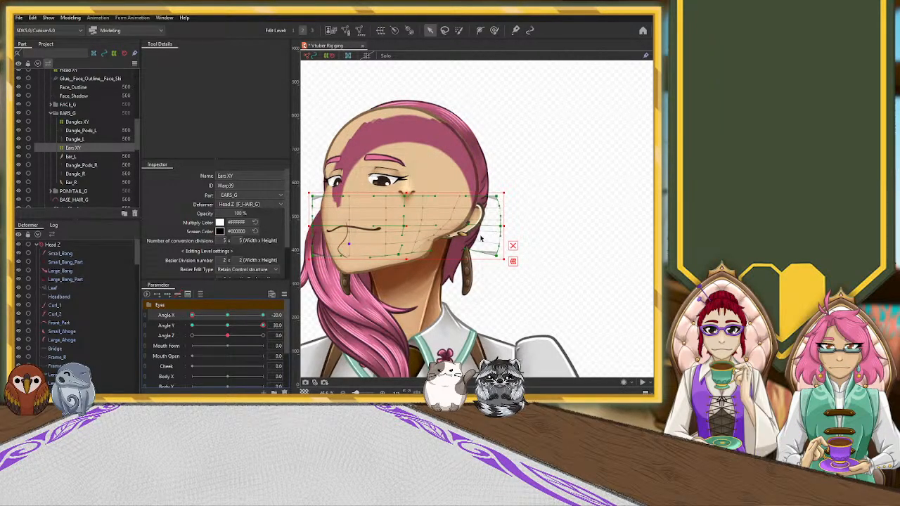
Step: Nudge the near-ear middle control point of Ears XY slightly downward at Angle X -30 and 30 with Angle Y 30, comparing both turns
drag(200, 317, 141, 317)
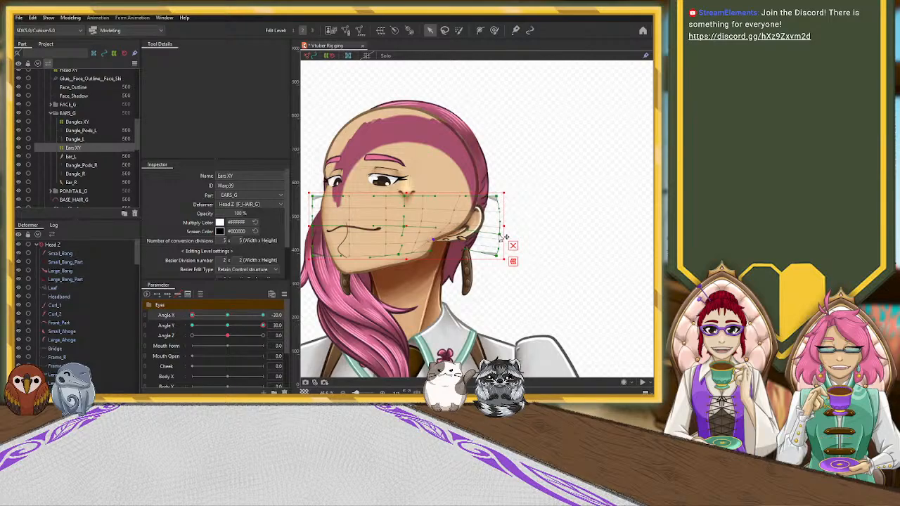
drag(190, 318, 268, 313)
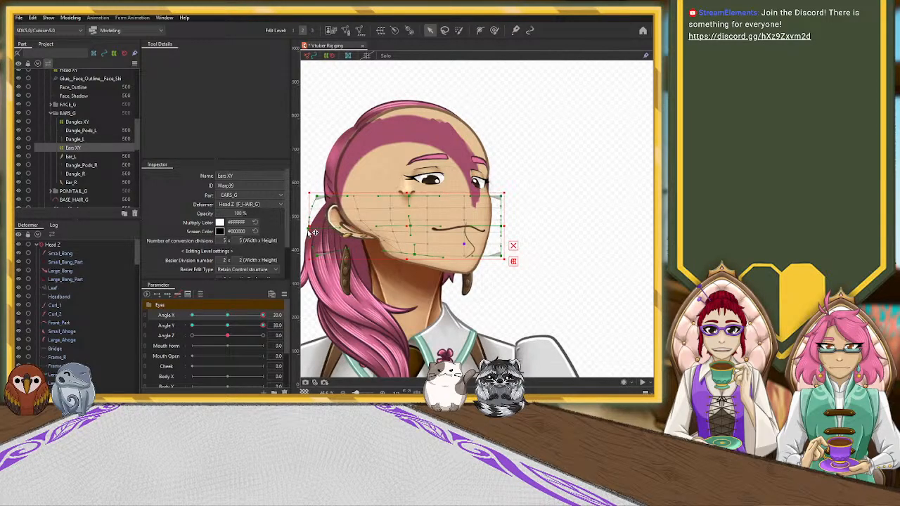
drag(309, 232, 307, 239)
drag(253, 318, 188, 318)
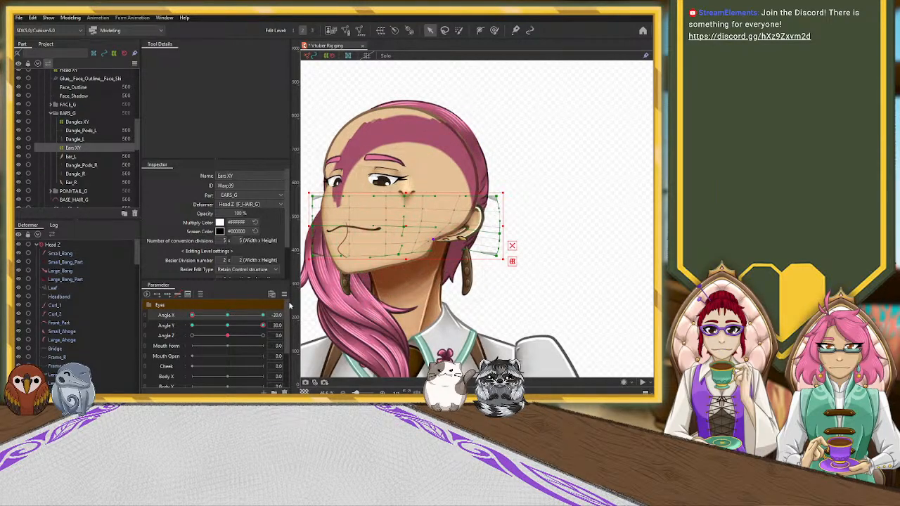
drag(191, 316, 267, 315)
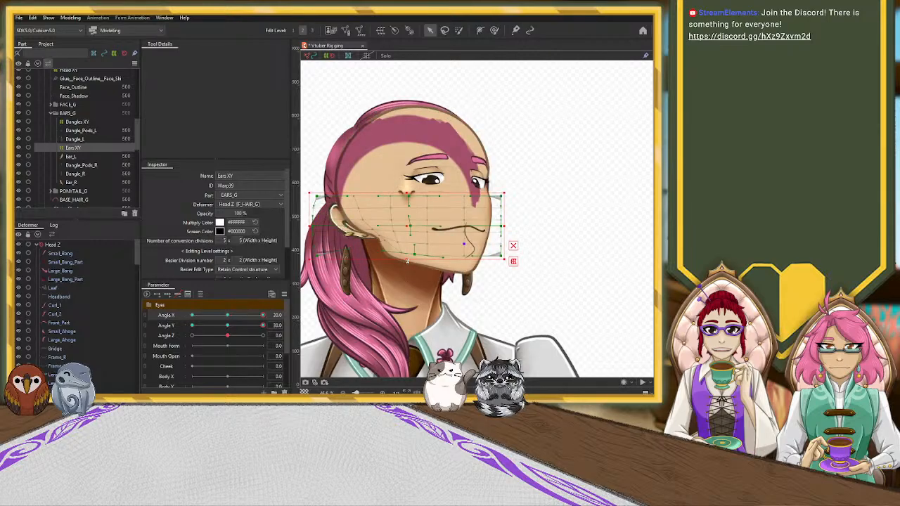
Step: Try raising the lower edge of Ears XY at Angle X 30 and Angle Y 30, compare with Angle X -30, and undo the change
drag(406, 259, 406, 247)
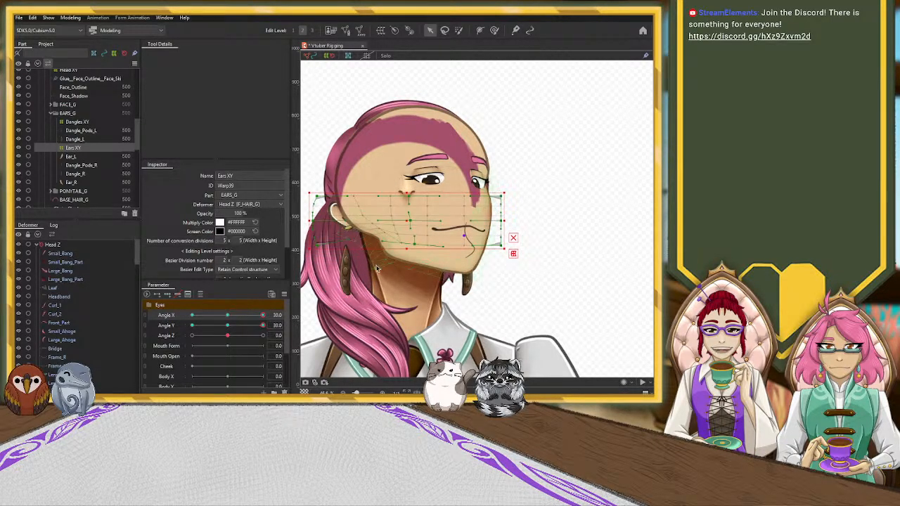
drag(263, 315, 172, 321)
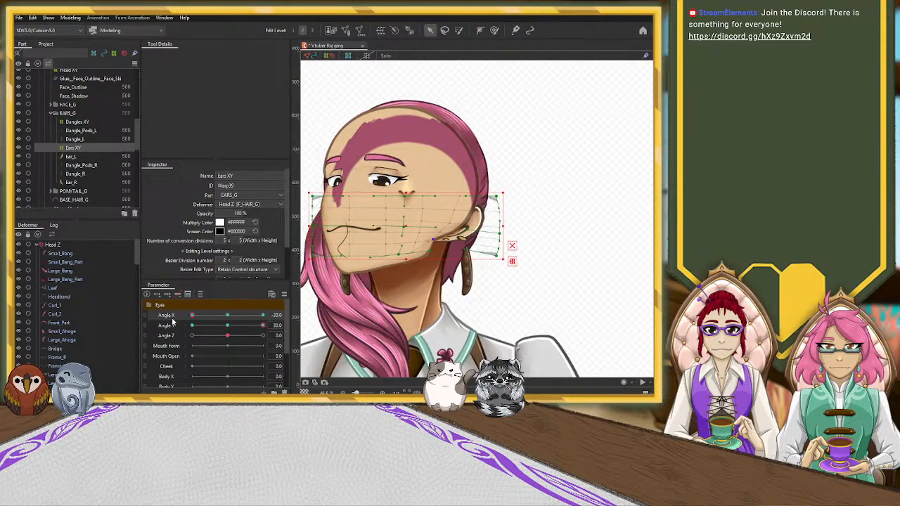
key(ctrl+z)
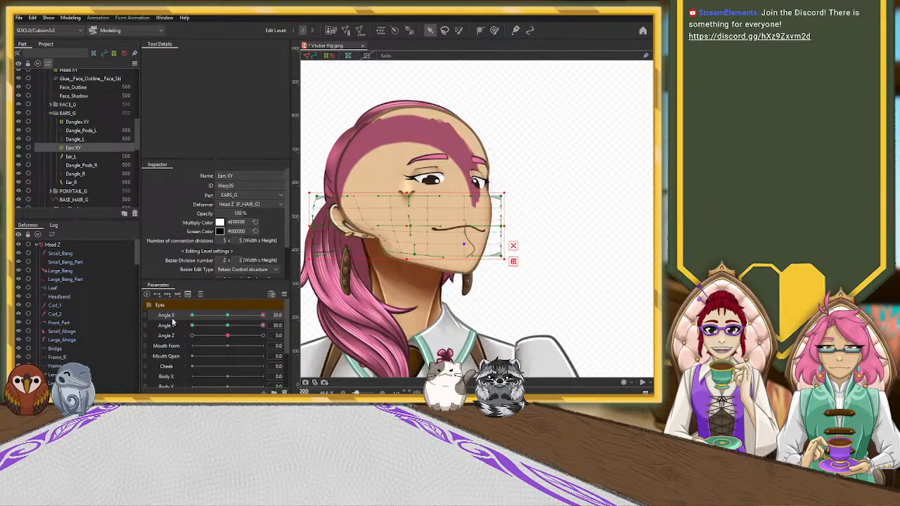
Step: Try moving Ears XY, both ears and their earring parts from EARS_G to directly below Head XY in HEAD_G
click(192, 316)
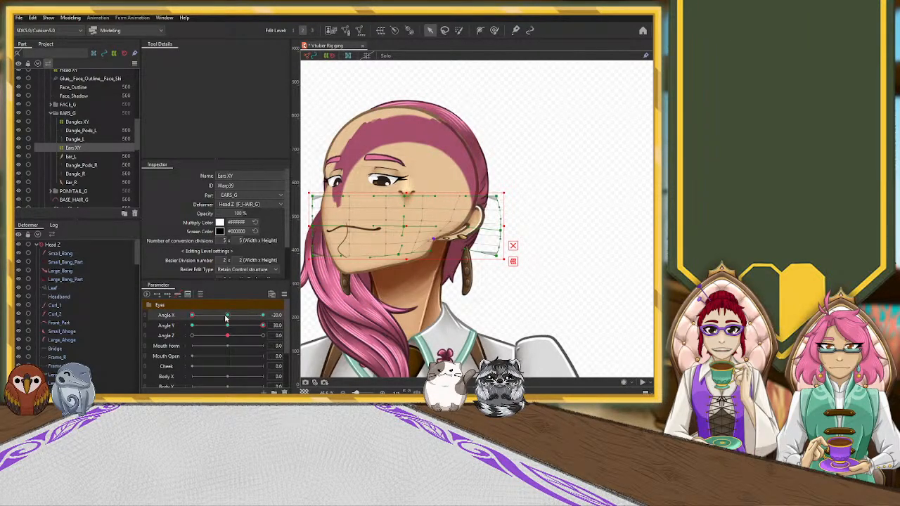
click(226, 315)
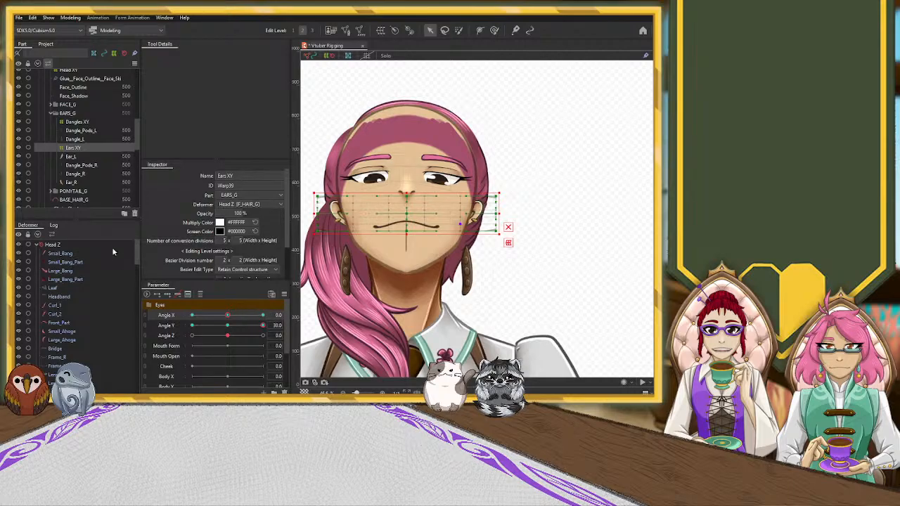
ctrl+click(73, 157)
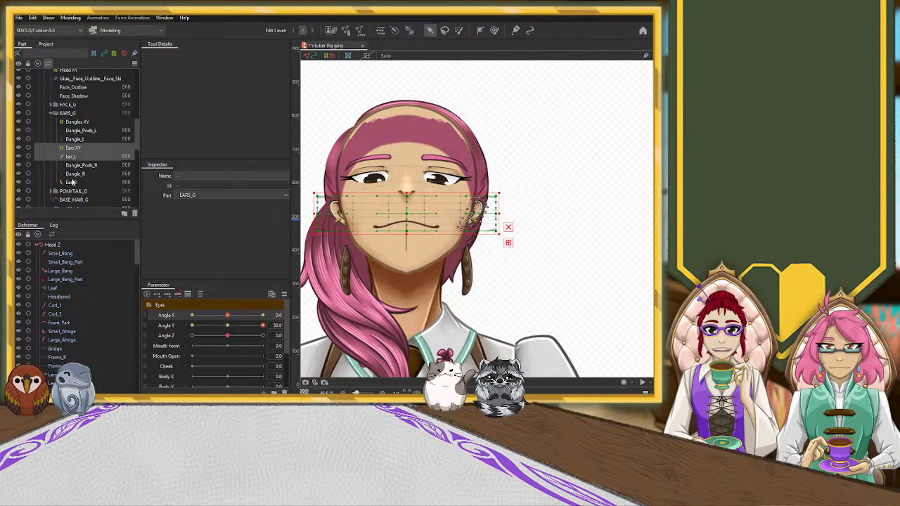
ctrl+click(73, 182)
ctrl+click(76, 165)
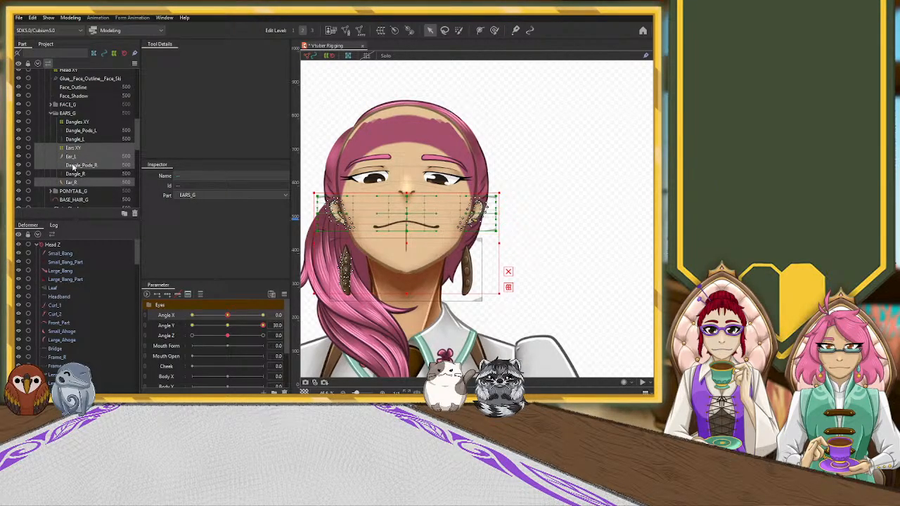
ctrl+click(75, 173)
ctrl+click(75, 139)
ctrl+click(78, 131)
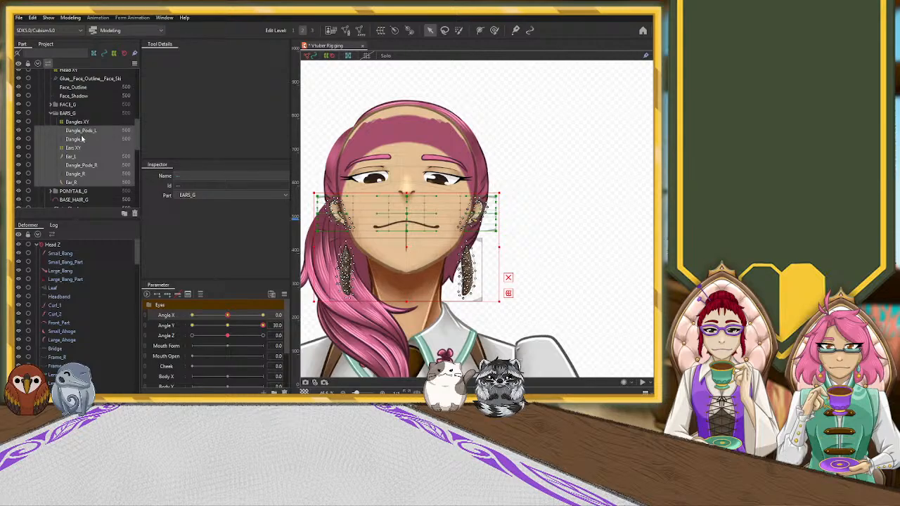
scroll(79, 134, up, 2)
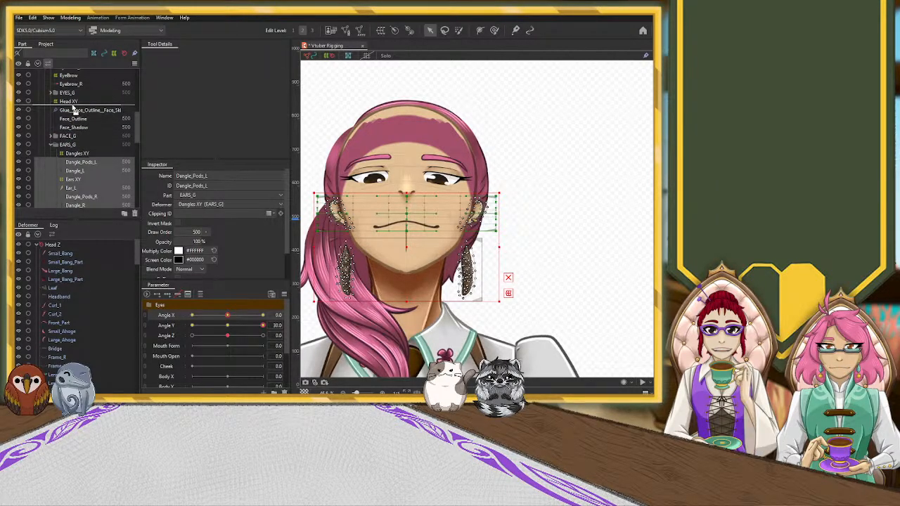
drag(73, 107, 73, 107)
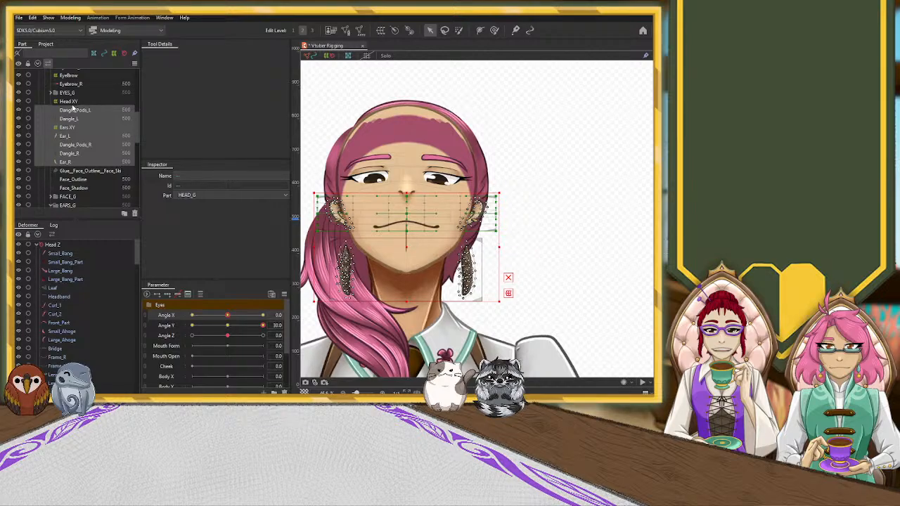
Step: Try widening Ears XY slightly at Angle X 0 and Angle Y 0, and undo it together with the part reordering
click(73, 110)
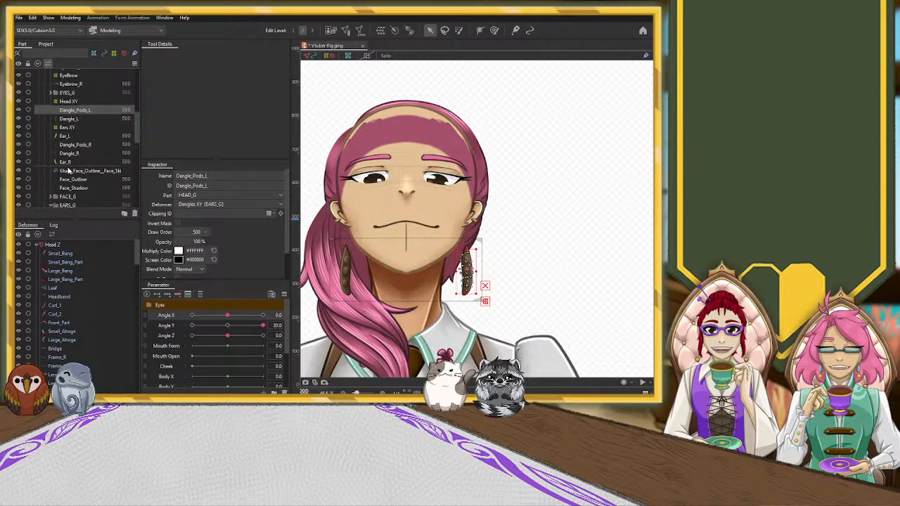
click(73, 127)
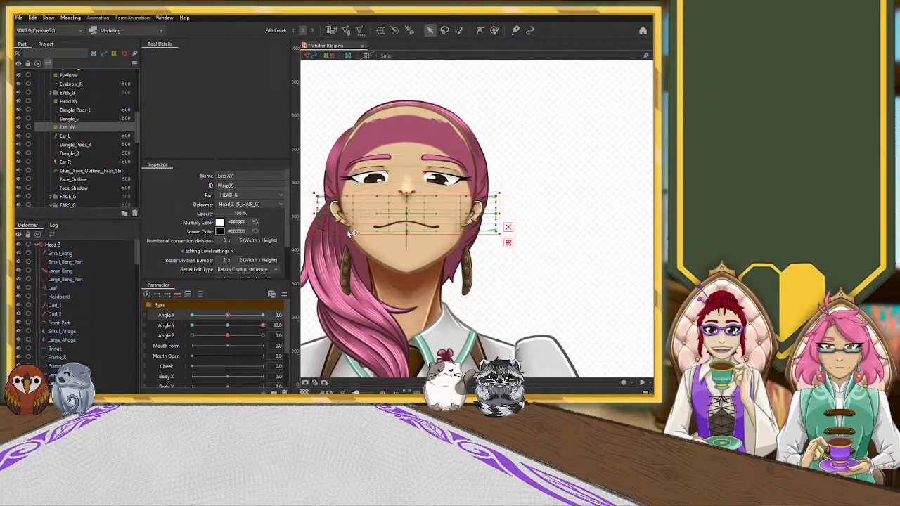
click(228, 326)
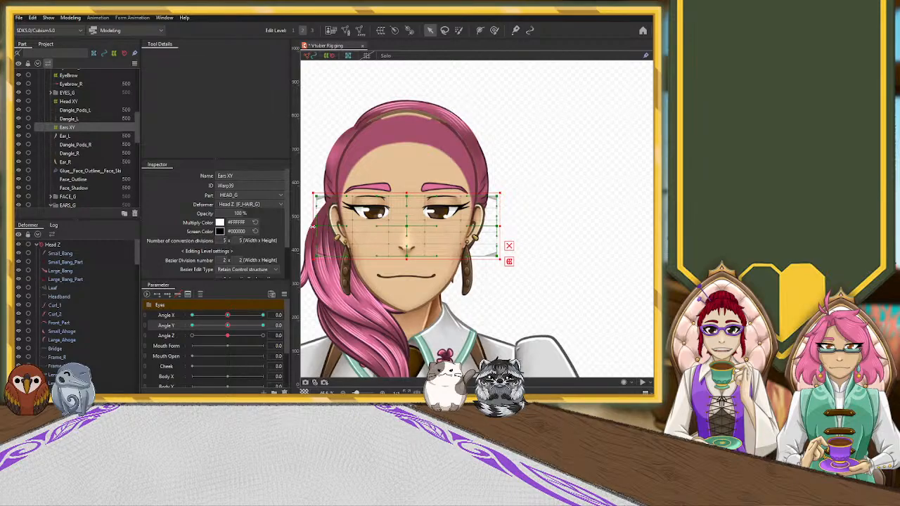
drag(313, 227, 310, 227)
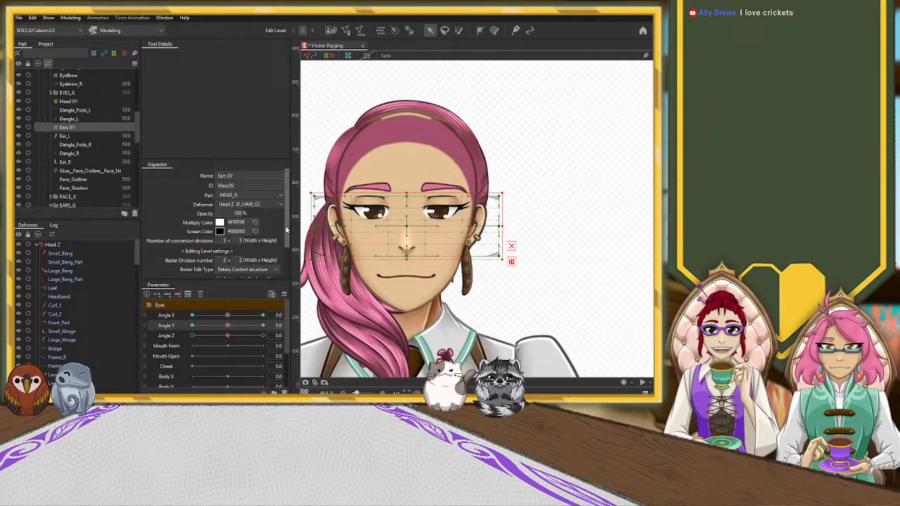
click(63, 135)
ctrl+click(63, 162)
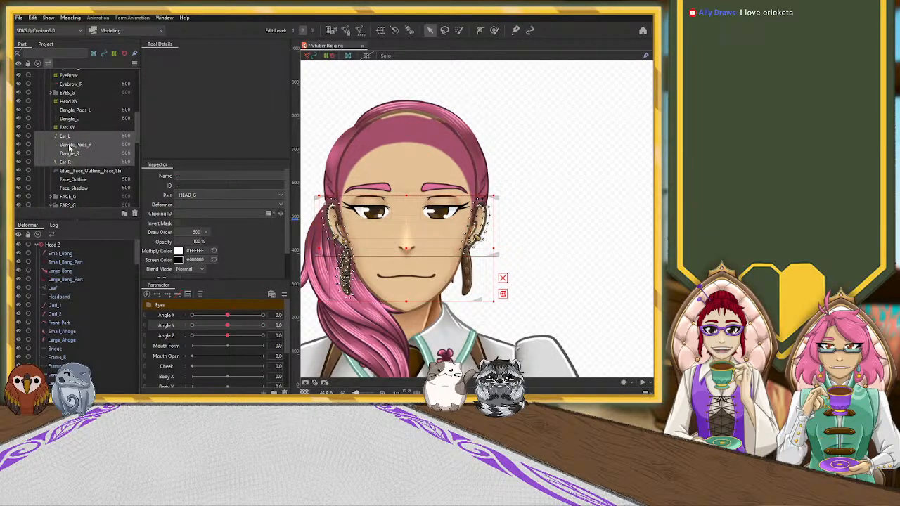
click(125, 129)
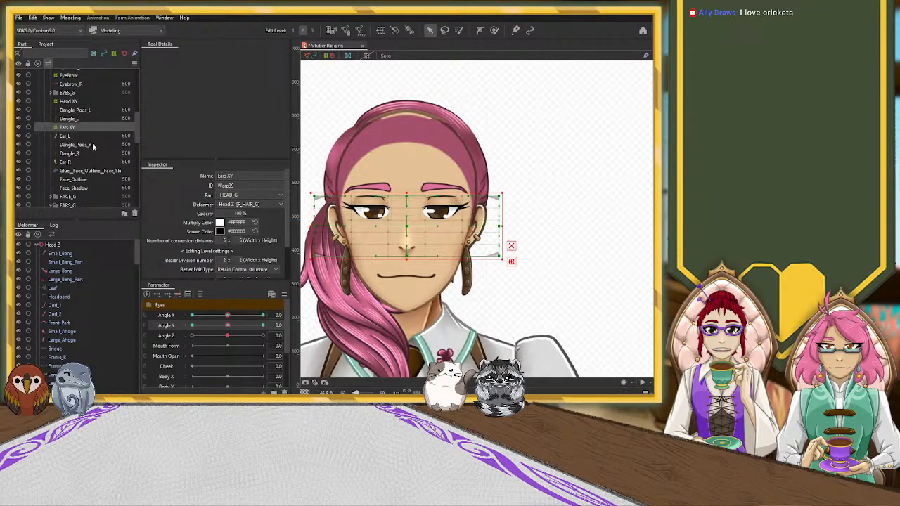
key(ctrl+z)
key(ctrl+z)
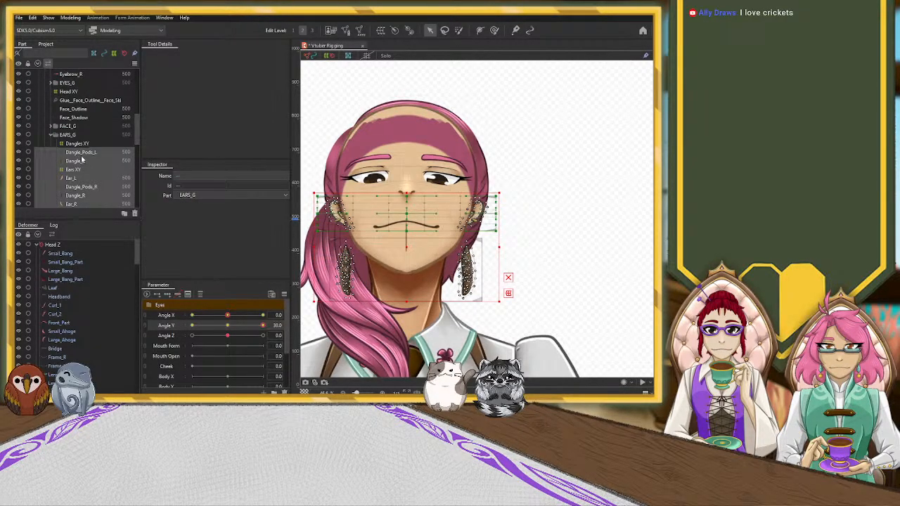
Step: Add Dangles XY to the selected ear and earring parts and move them all directly below Face_Outline in HEAD_G
click(75, 145)
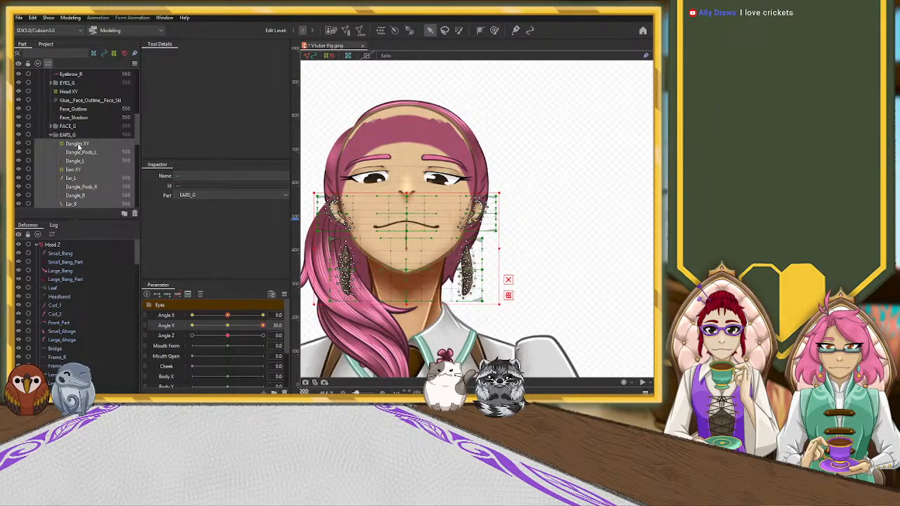
click(77, 145)
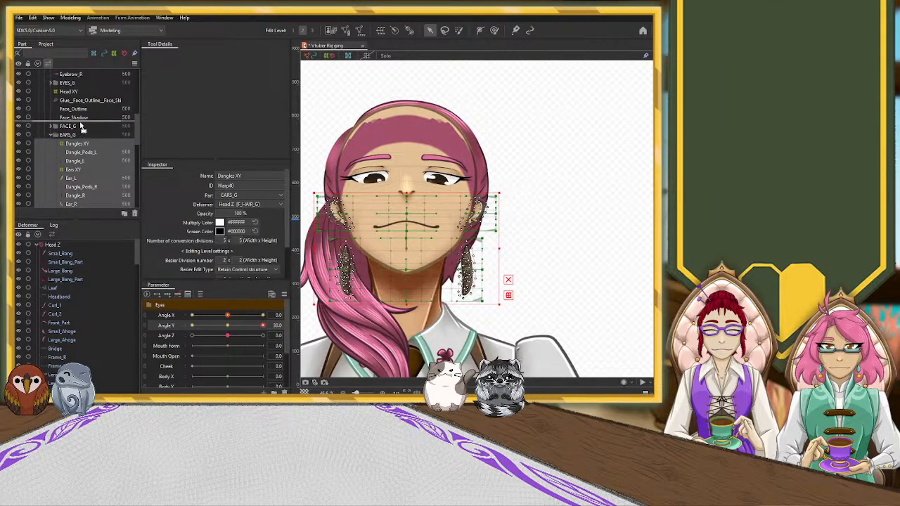
drag(81, 125, 76, 115)
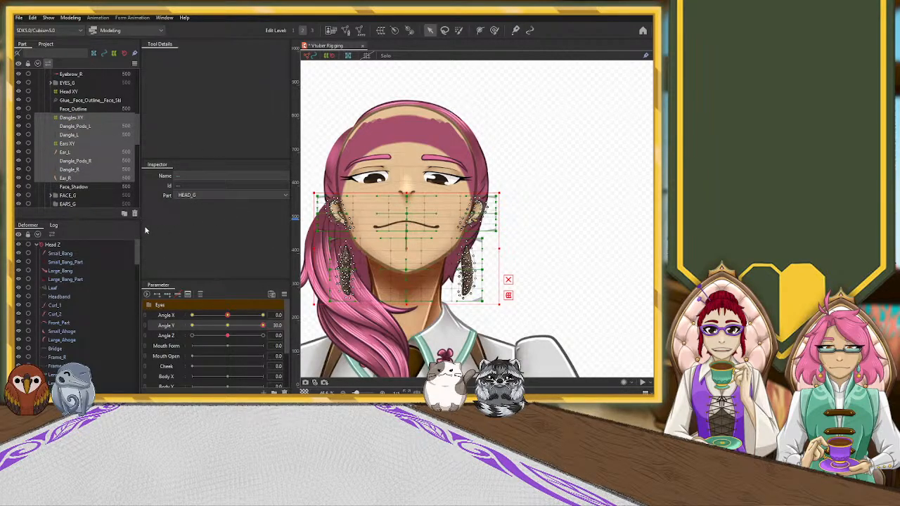
Step: At Angle X -30 and Angle Y 0, pull the near-ear side of Ears XY inward and reshape its upper control handle
click(73, 144)
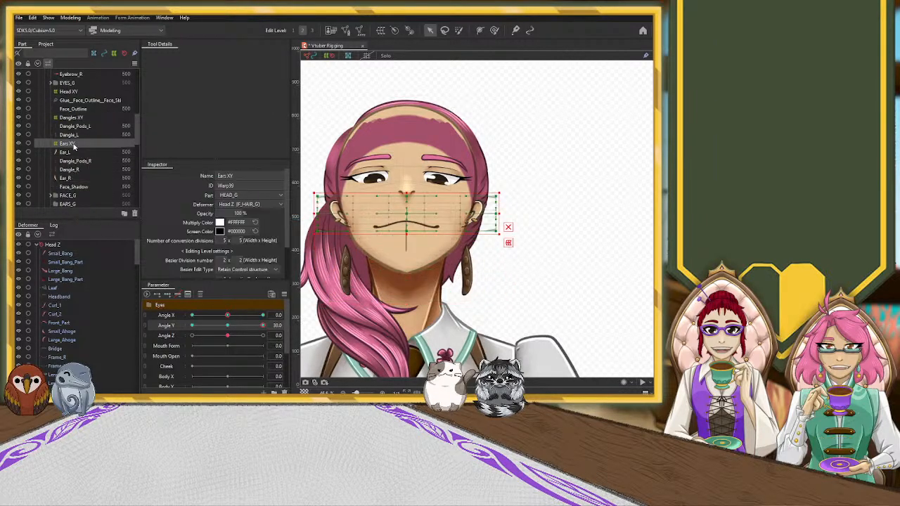
click(226, 325)
drag(227, 315, 180, 315)
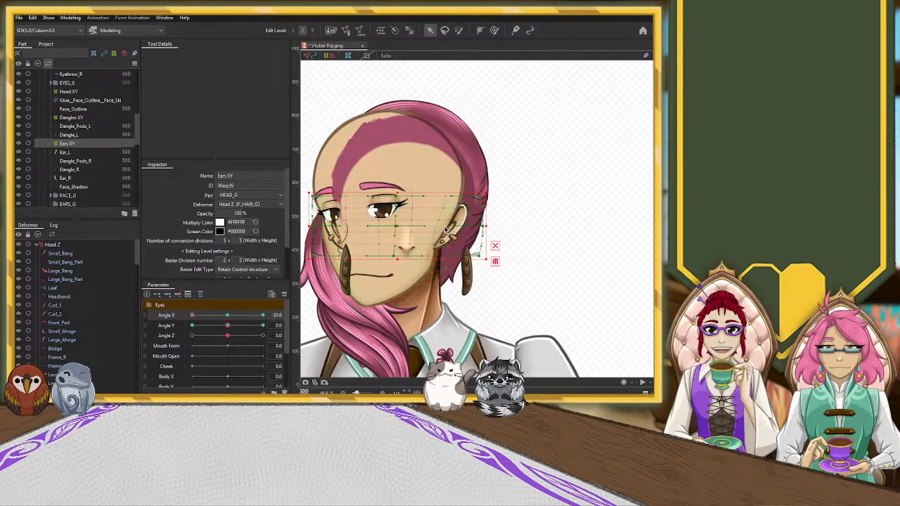
drag(435, 222, 412, 221)
key(ctrl+z)
drag(485, 226, 473, 226)
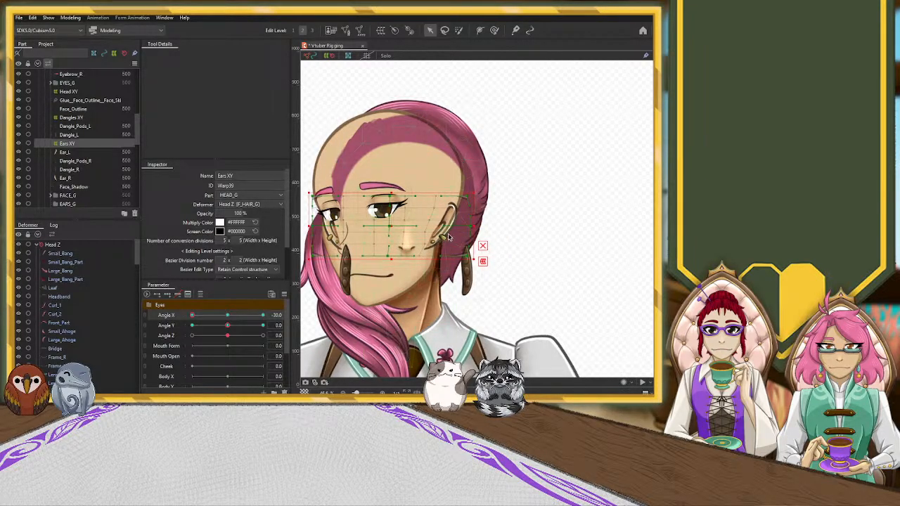
drag(436, 194, 431, 217)
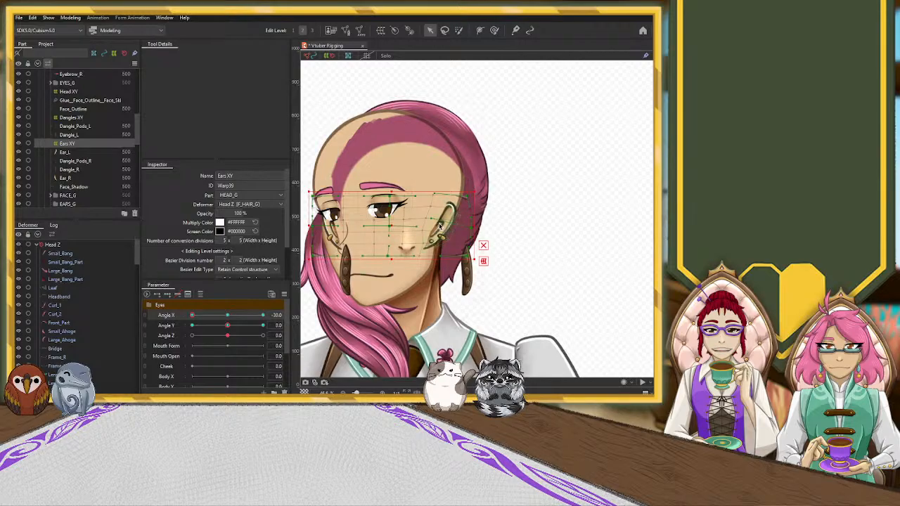
drag(471, 223, 467, 222)
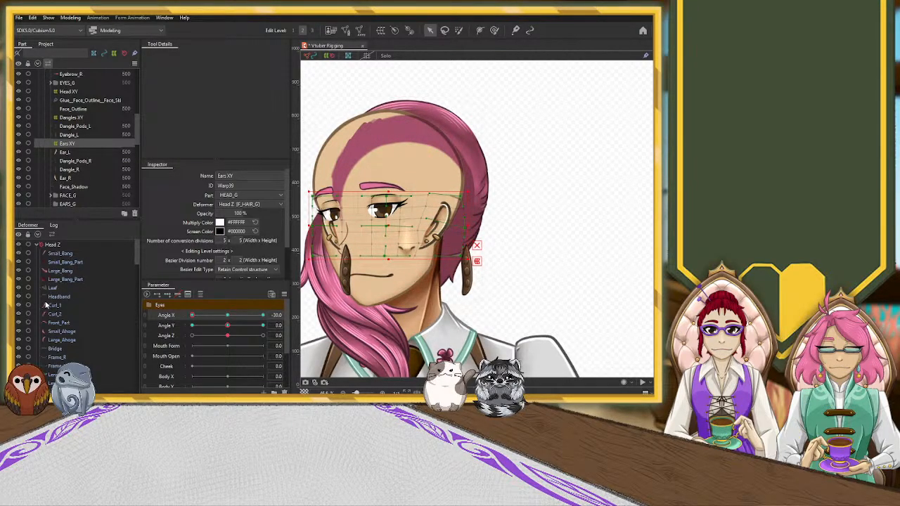
Step: Expand FACE_G and hide the nose parts NOSE_G and Nose_Line
scroll(49, 303, down, 5)
scroll(49, 302, down, 8)
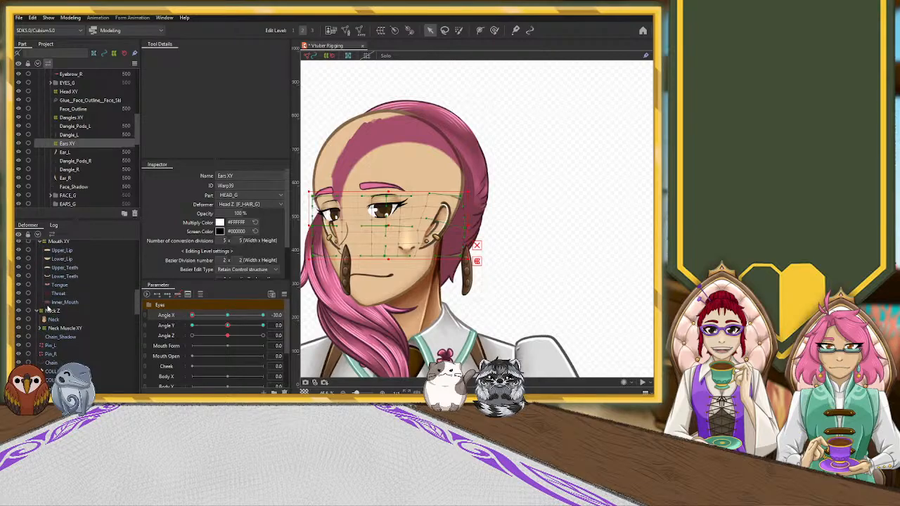
scroll(47, 309, up, 6)
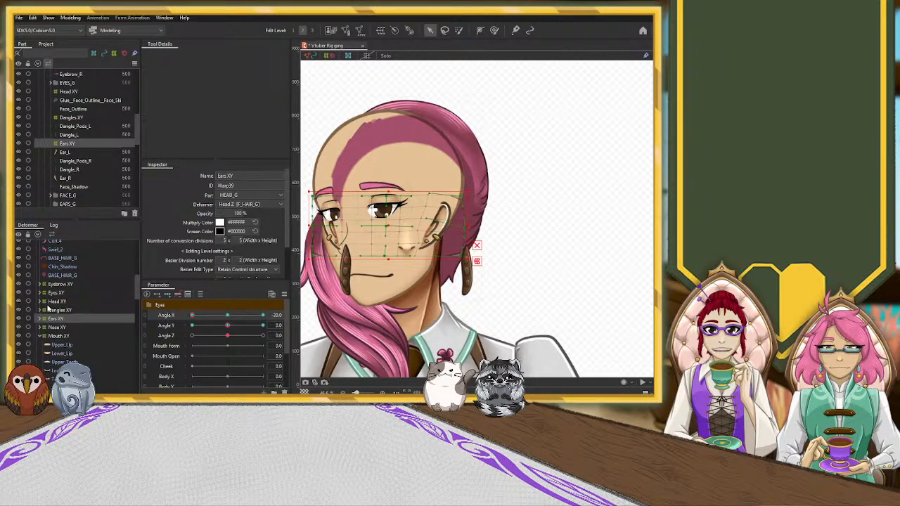
scroll(61, 163, up, 3)
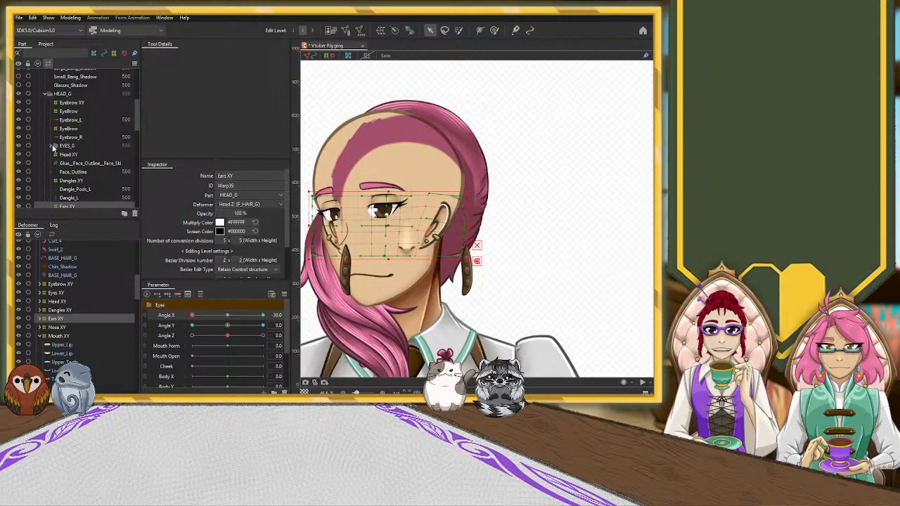
scroll(52, 146, down, 10)
scroll(54, 147, up, 2)
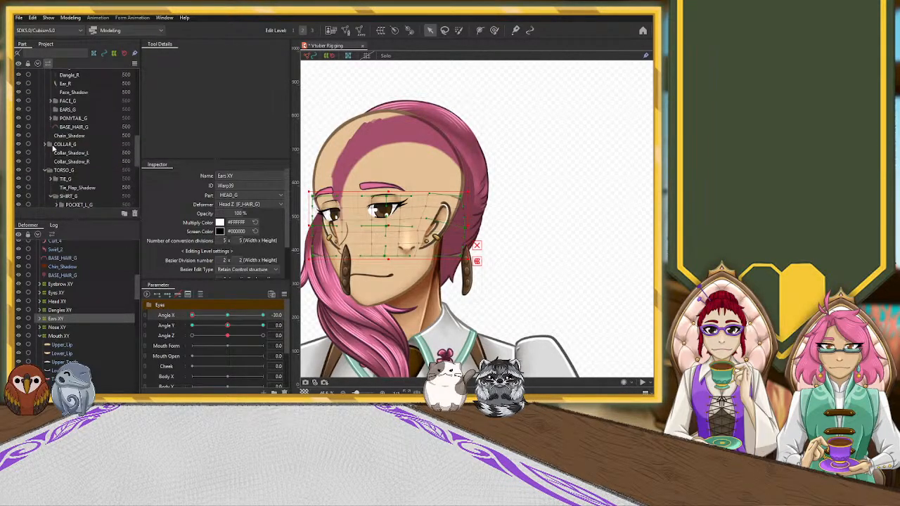
click(54, 101)
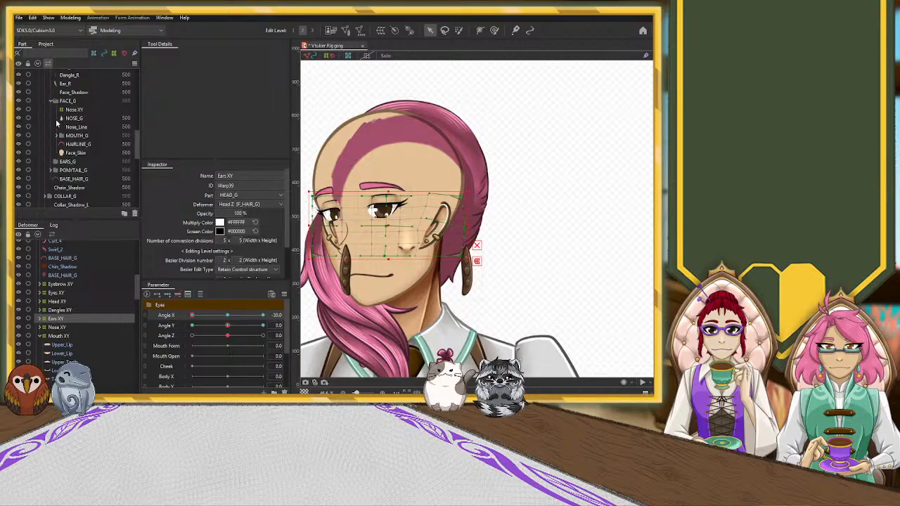
click(20, 118)
click(20, 127)
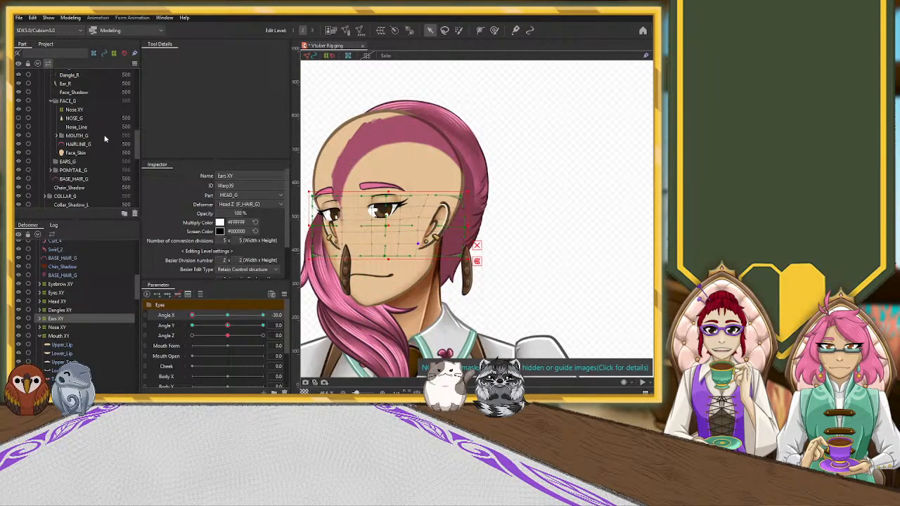
Step: Move Face_Outline directly below Ear_R in HEAD_G
scroll(91, 132, up, 4)
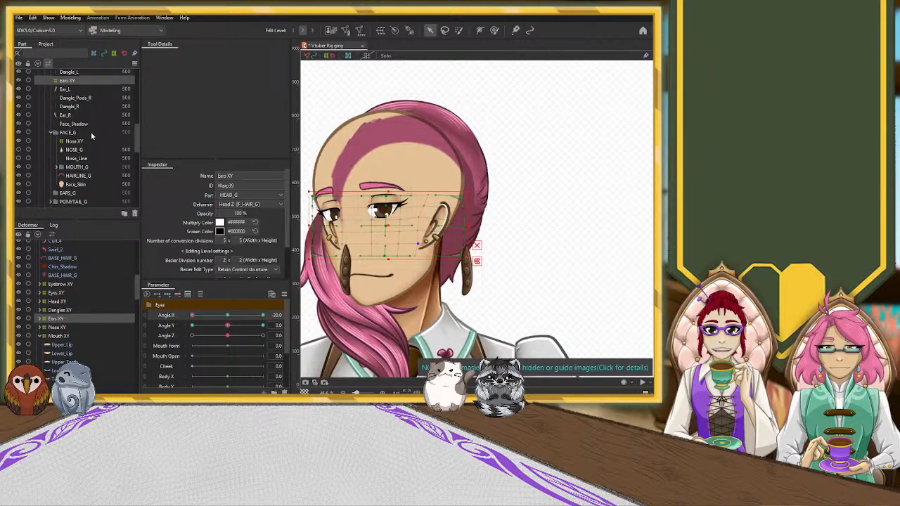
scroll(90, 134, down, 2)
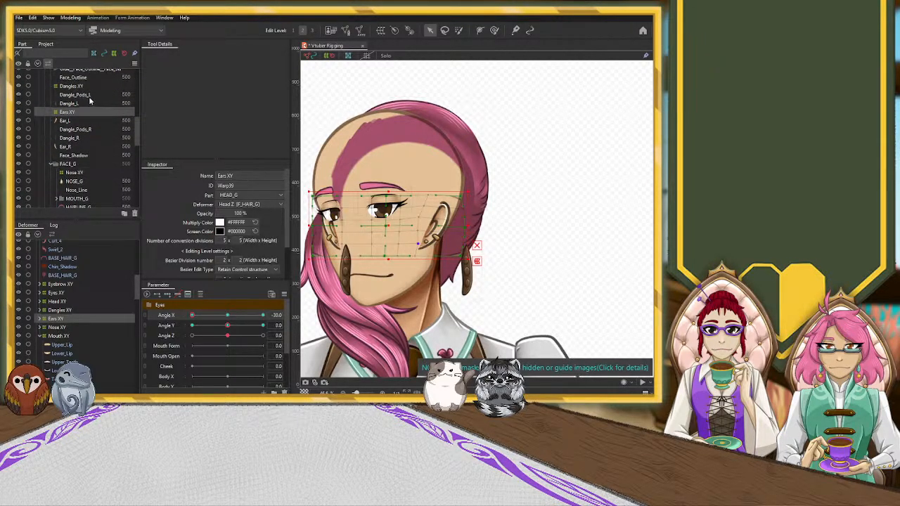
scroll(89, 102, up, 2)
click(75, 109)
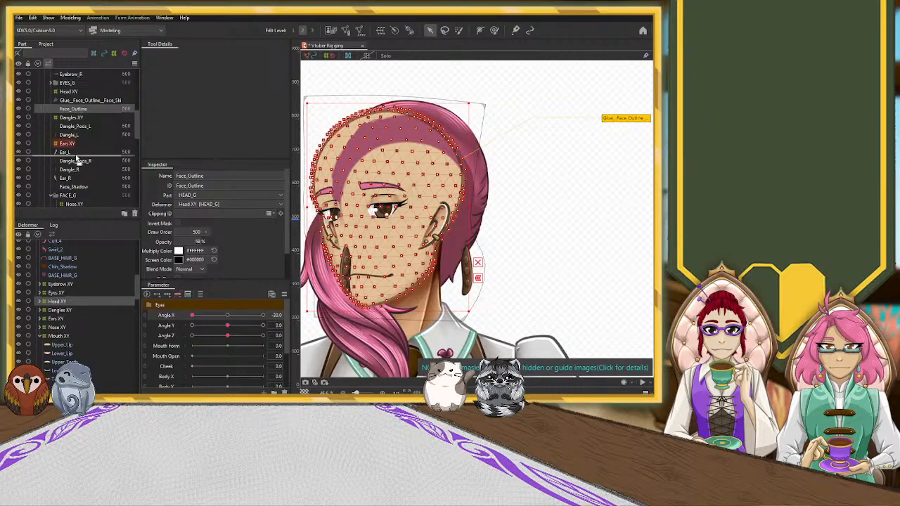
drag(78, 160, 76, 180)
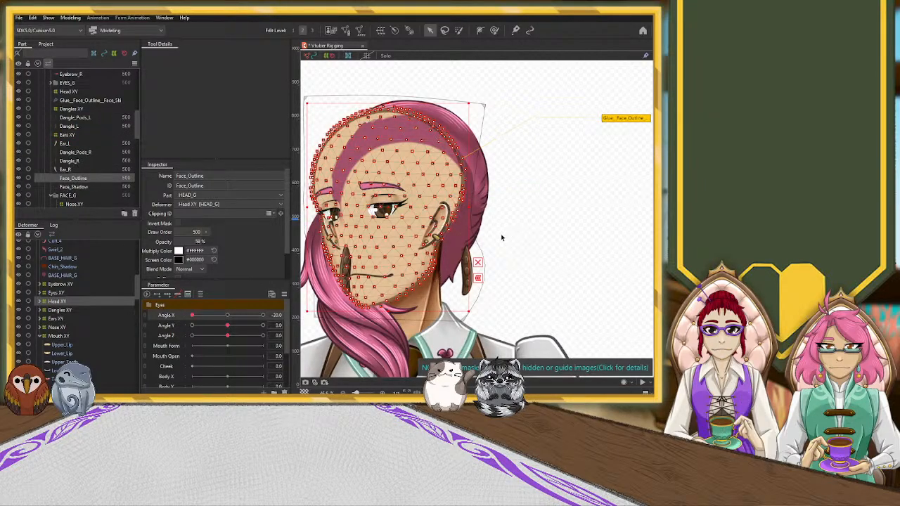
Step: Pull the near-ear side of Ears XY back outward at Angle X -30 and Angle Y 0, and compare with Angle X 30
click(67, 134)
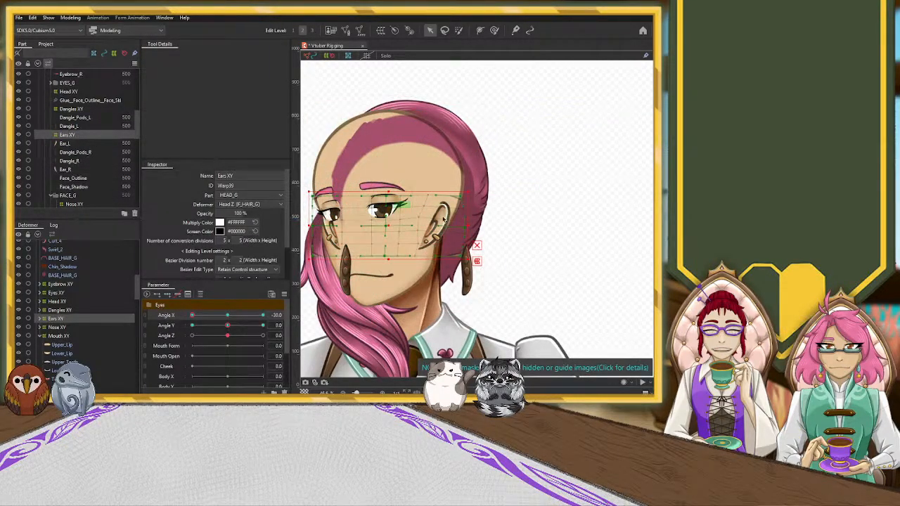
drag(468, 226, 482, 226)
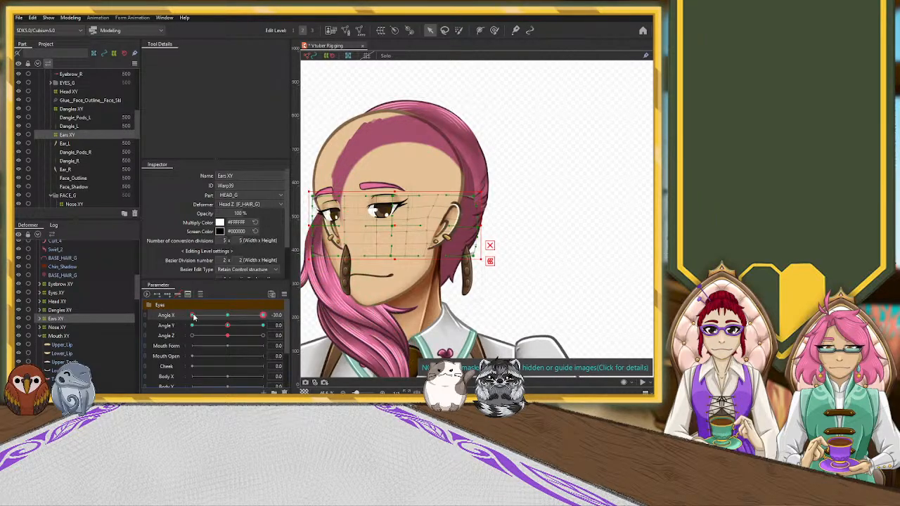
drag(192, 314, 272, 314)
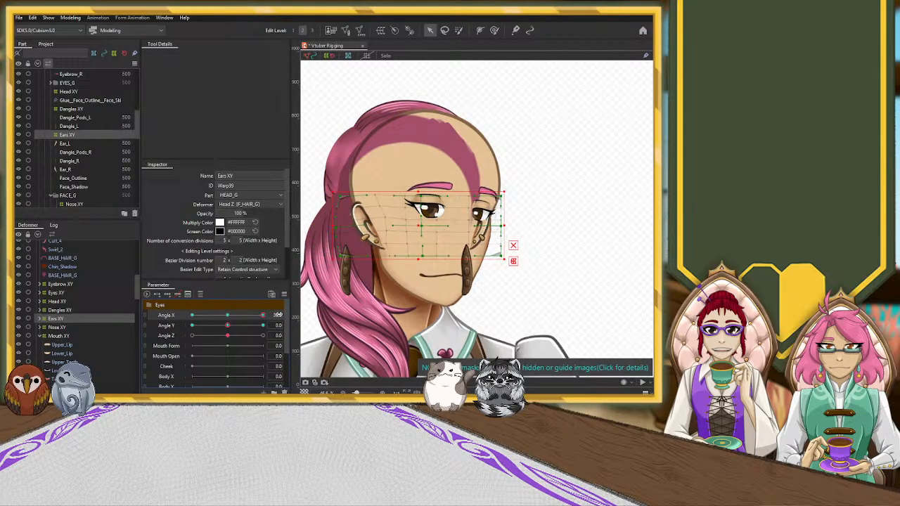
Step: Widen both sides of Ears XY slightly at Angle X 0 and Angle Y 0, and compare with Angle X -30
click(227, 315)
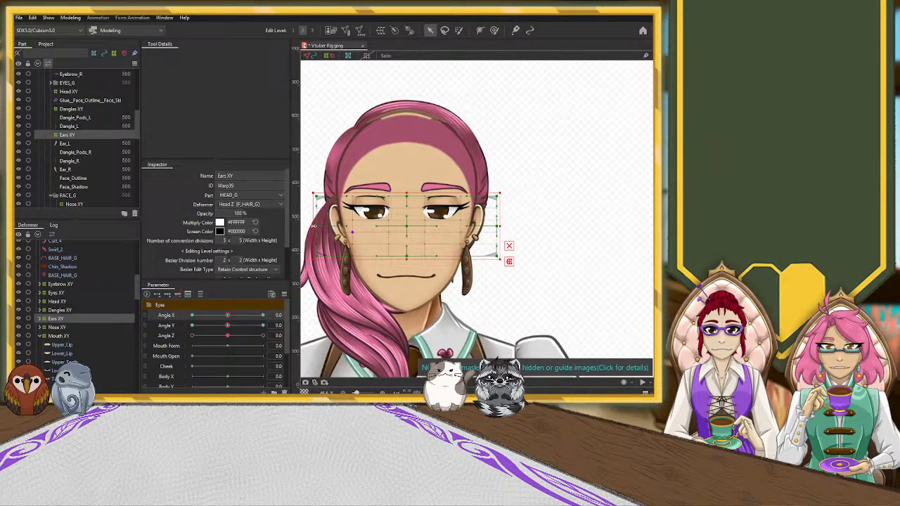
drag(314, 226, 310, 226)
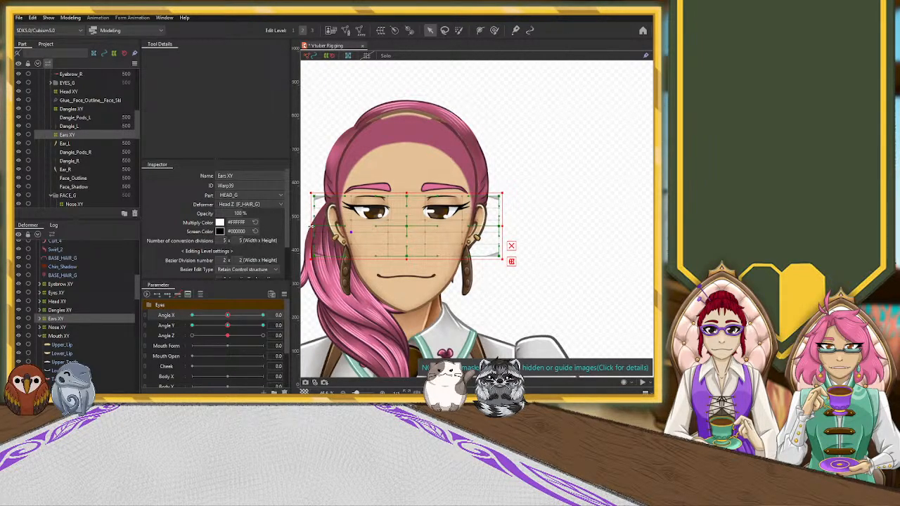
scroll(337, 211, up, 2)
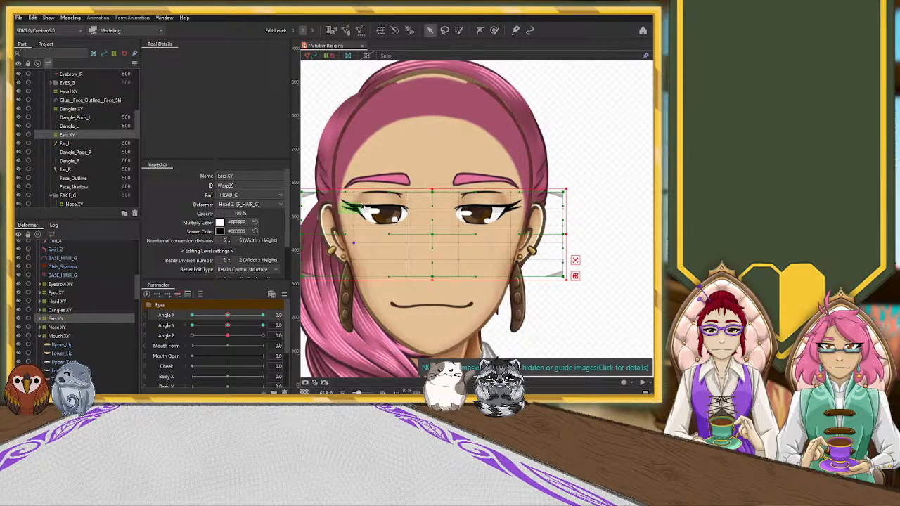
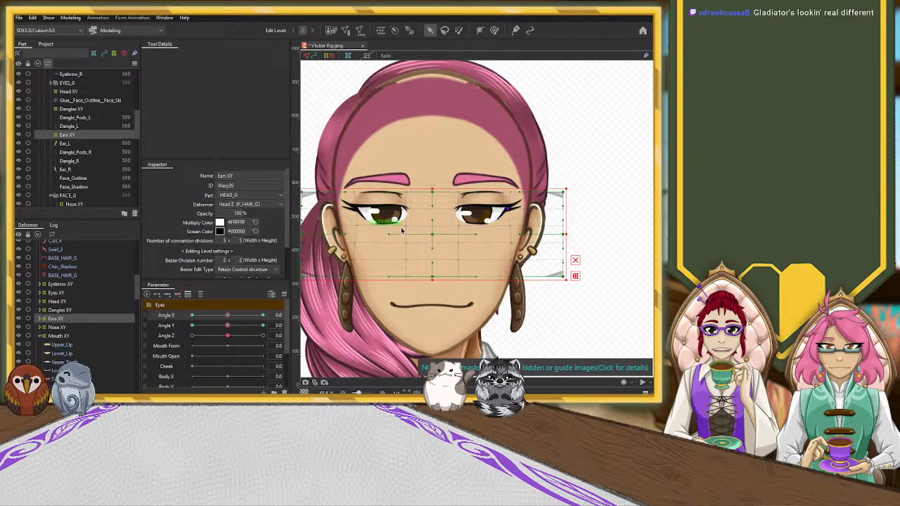
scroll(399, 232, down, 2)
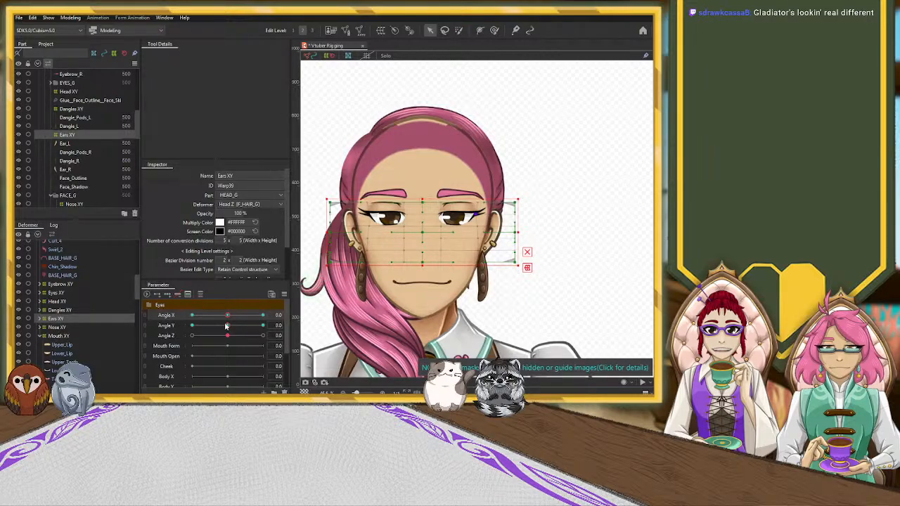
drag(227, 315, 191, 322)
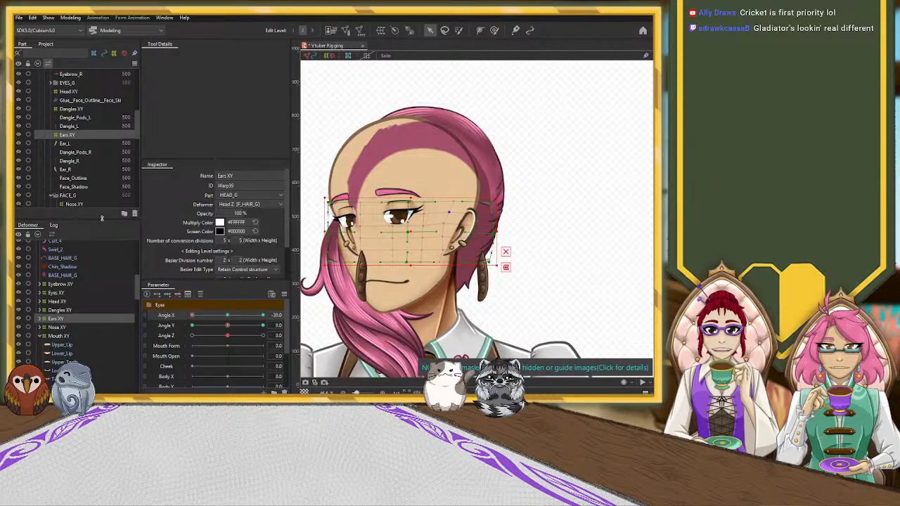
Step: Try Ear_L at 0% opacity at Angle X -30 and Angle Y 0, and undo the change
click(69, 144)
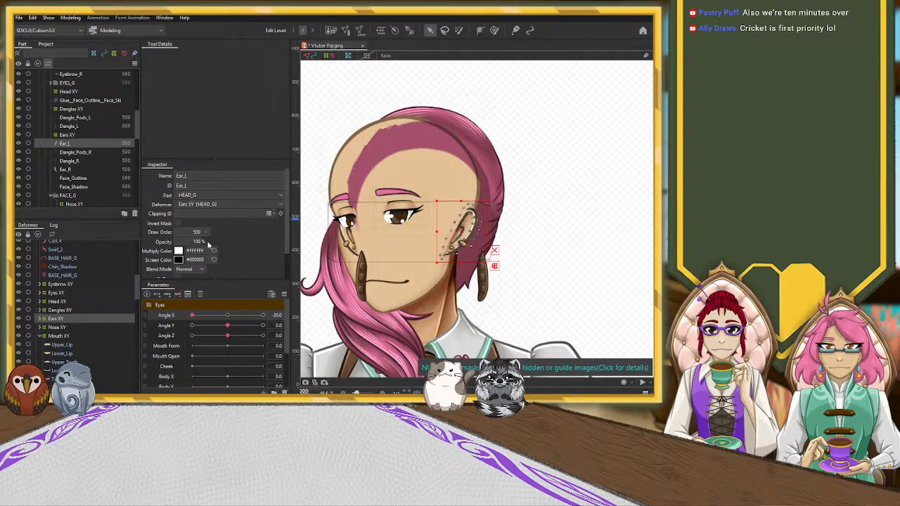
click(168, 294)
text(0)
key(Return)
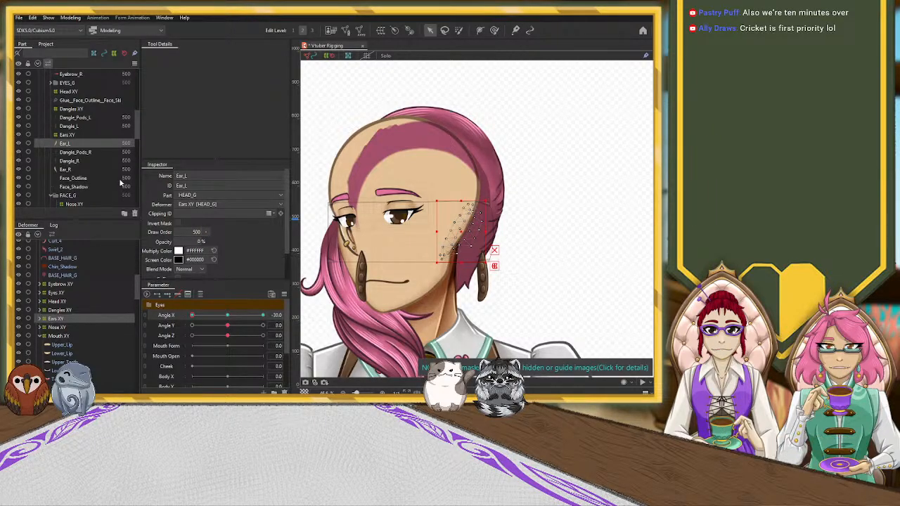
key(ctrl+z)
Step: Move Dangles XY, Dangle_Pods_L, Dangle_L, Dangle_Pods_R and Dangle_R below FACE_G, directly under EARS_G
click(67, 170)
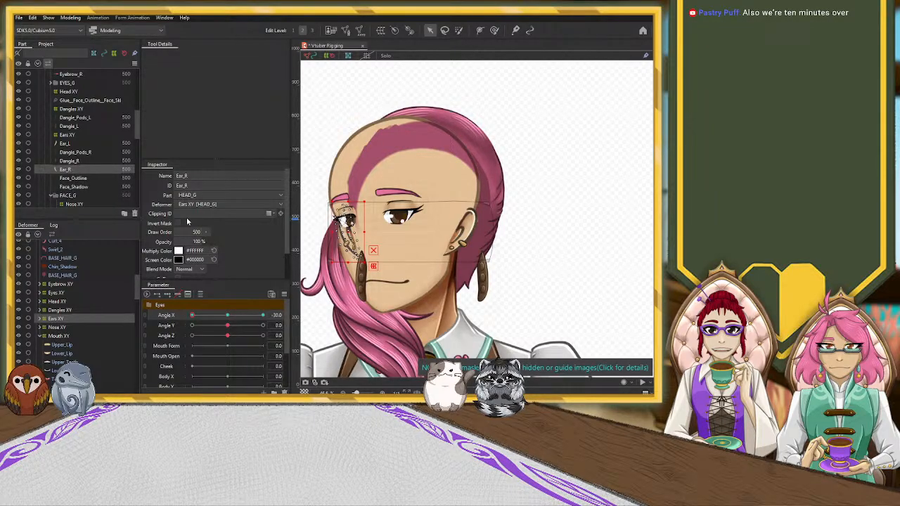
click(74, 152)
ctrl+click(69, 160)
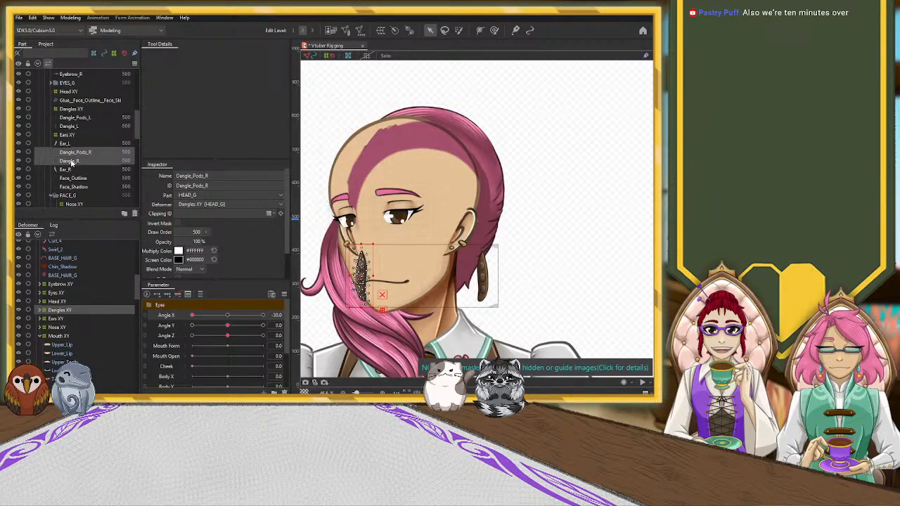
ctrl+click(72, 127)
ctrl+click(73, 119)
ctrl+click(73, 110)
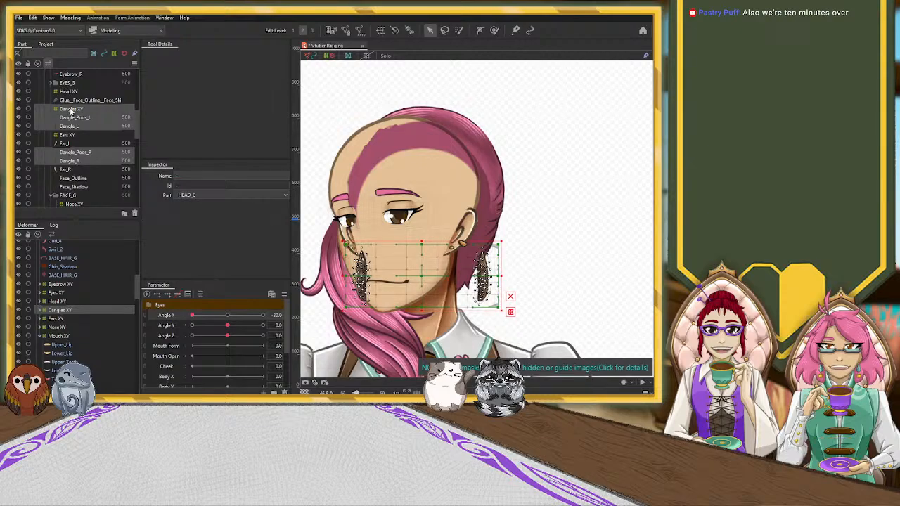
drag(73, 109, 70, 184)
Step: Put Dangles XY and the four dangle parts inside the EARS_G folder
click(62, 135)
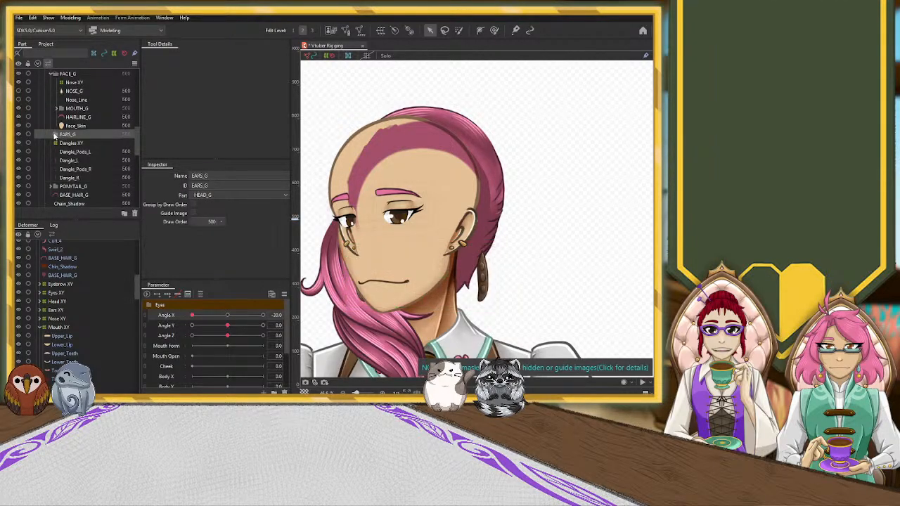
click(64, 144)
shift+click(69, 179)
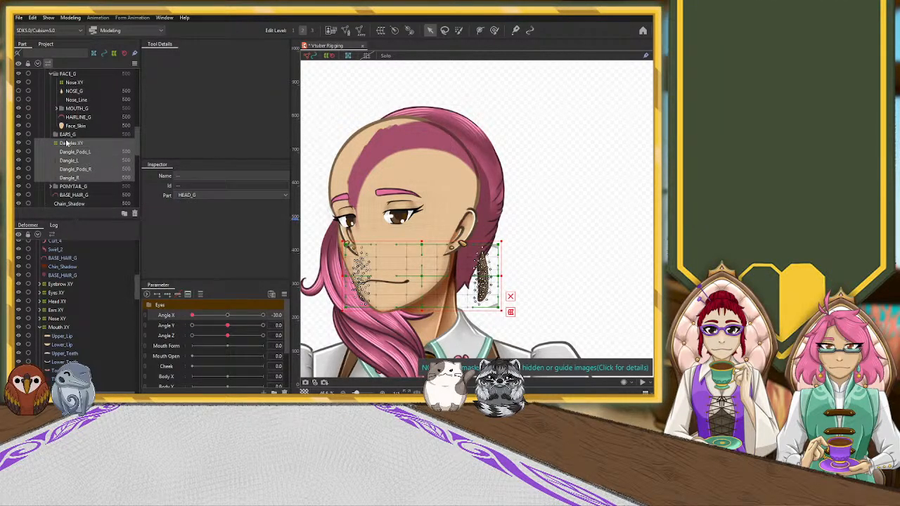
drag(67, 144, 65, 136)
click(59, 135)
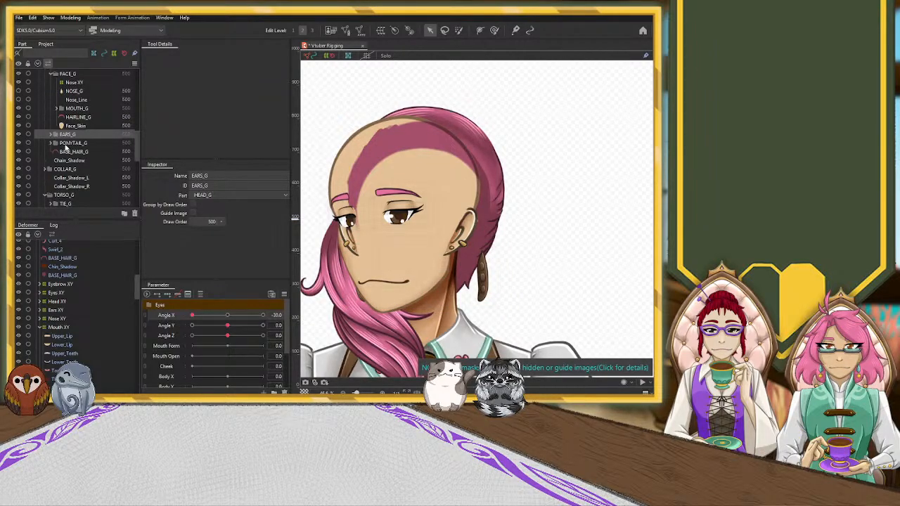
scroll(64, 146, up, 1)
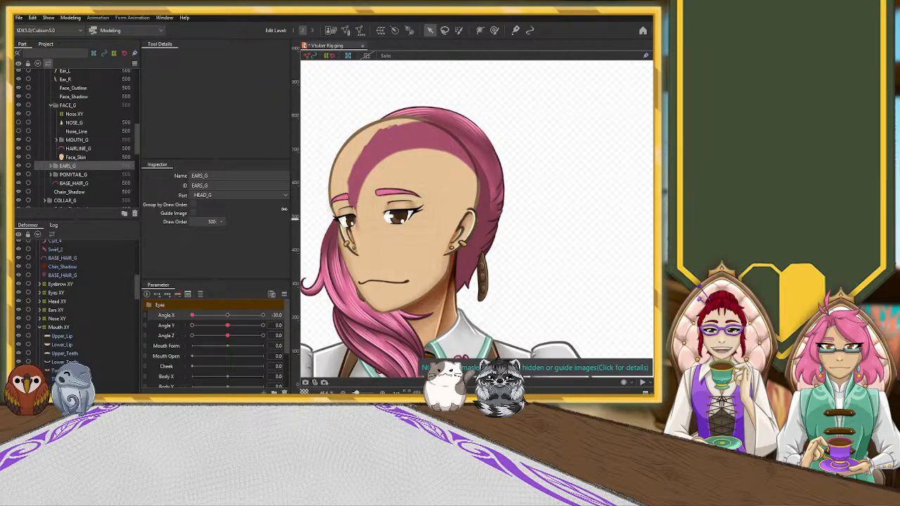
Step: Undo the part reordering and the Ears XY and Dangles XY edits, back to before both deformers were created
click(228, 314)
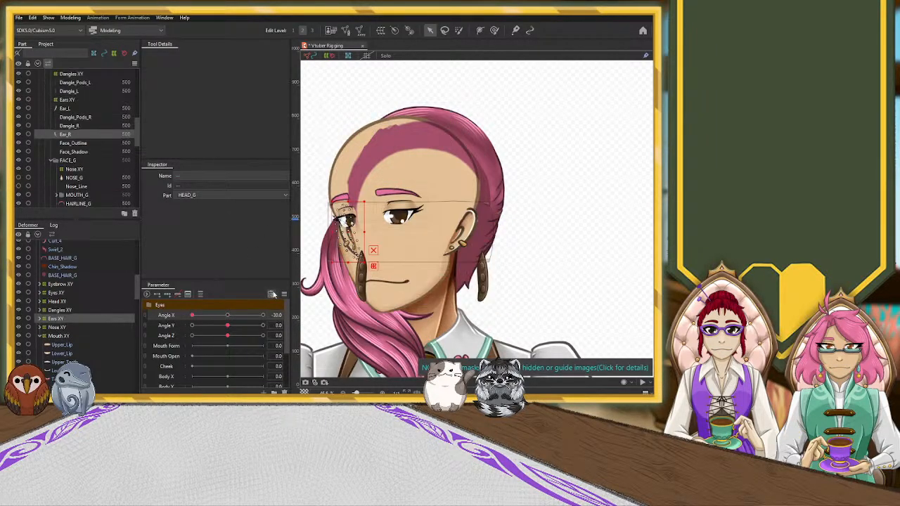
click(56, 318)
click(228, 315)
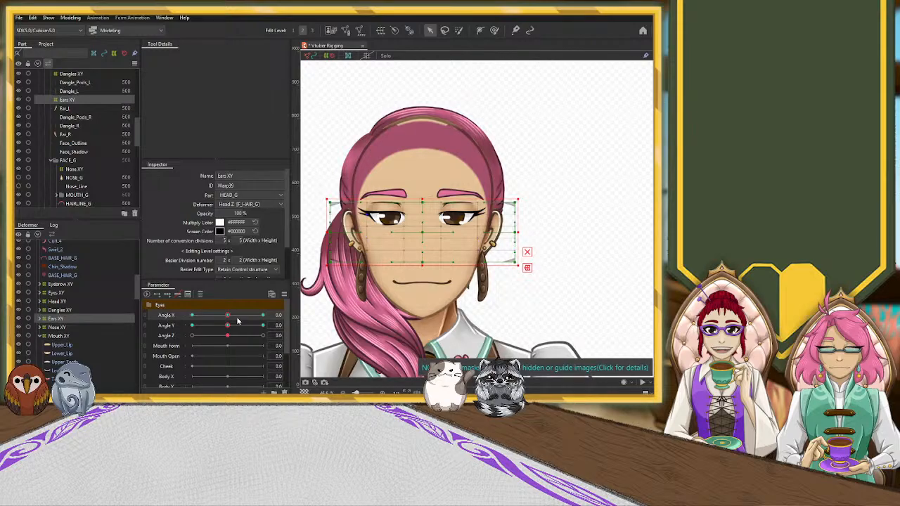
key(ctrl+z)
key(ctrl+z)
key(ctrl+z)
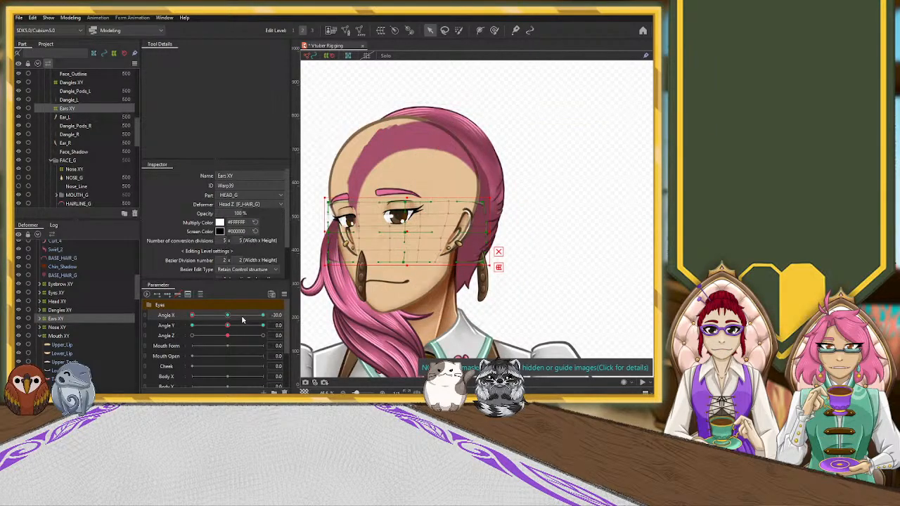
key(ctrl+z)
key(ctrl+z)
key(ctrl+z)
key(ctrl+z)
key(ctrl+z)
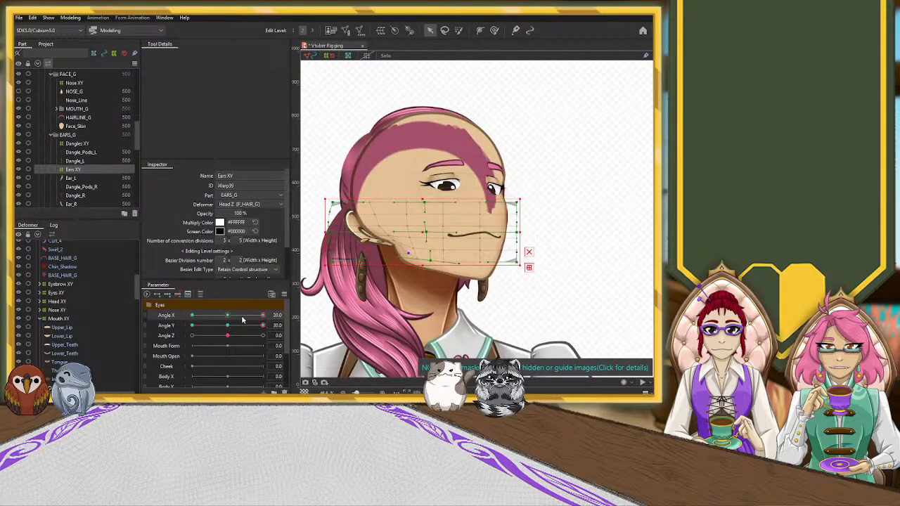
key(ctrl+z)
key(ctrl+z)
key(ctrl+z)
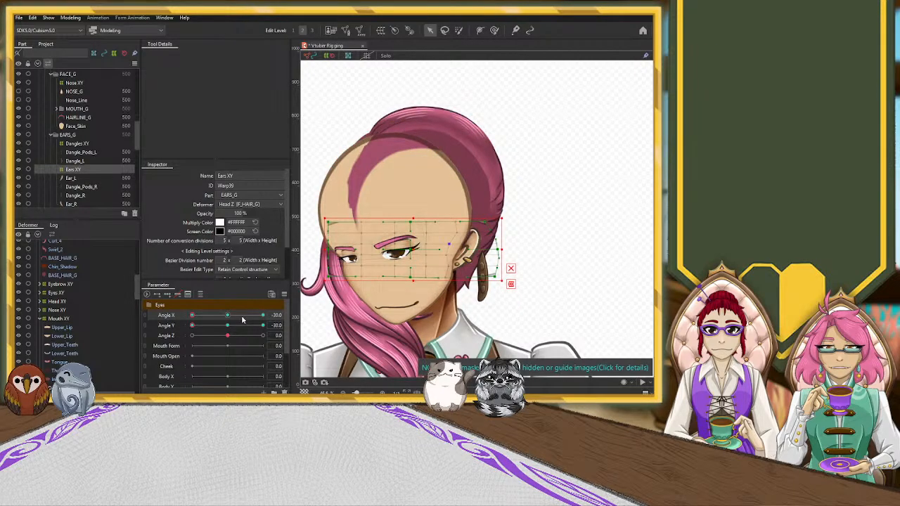
key(ctrl+z)
key(ctrl+z)
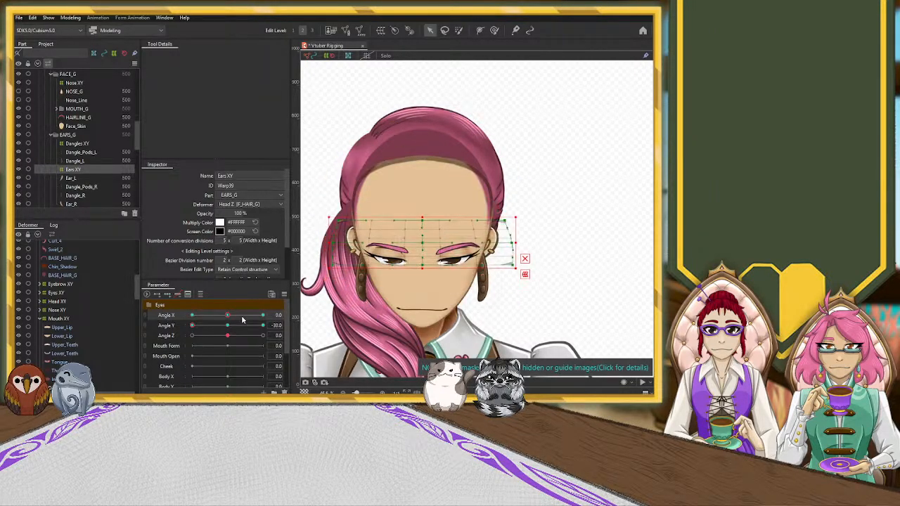
key(ctrl+z)
key(ctrl+z)
key(ctrl+z)
key(ctrl+z)
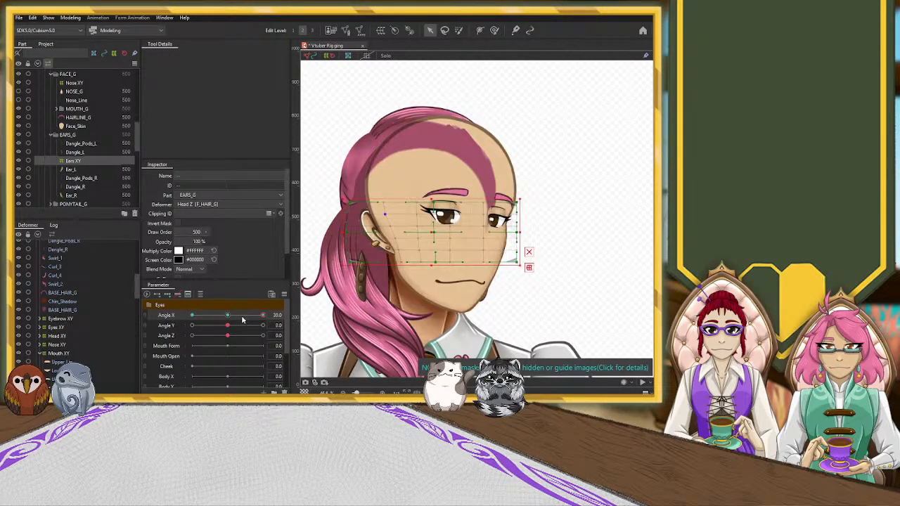
key(ctrl+z)
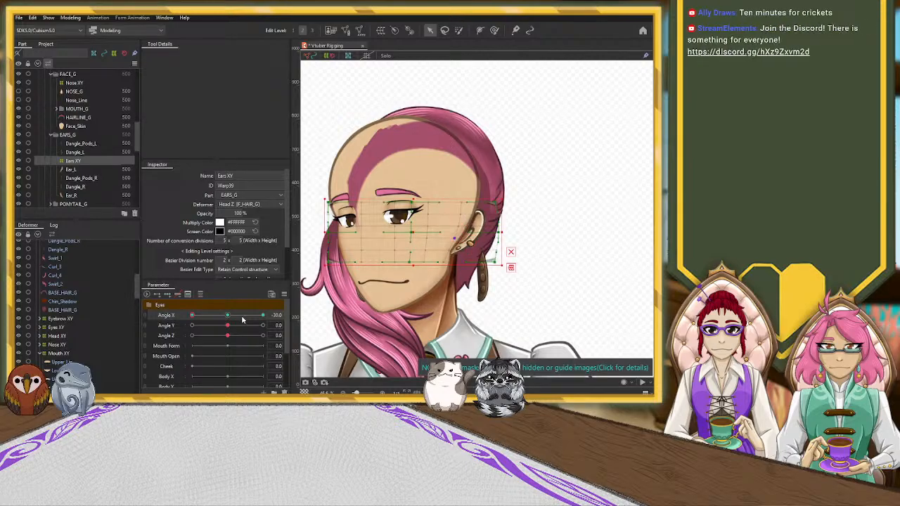
key(ctrl+z)
key(ctrl+z)
key(ctrl+z)
key(ctrl+z)
key(ctrl+z)
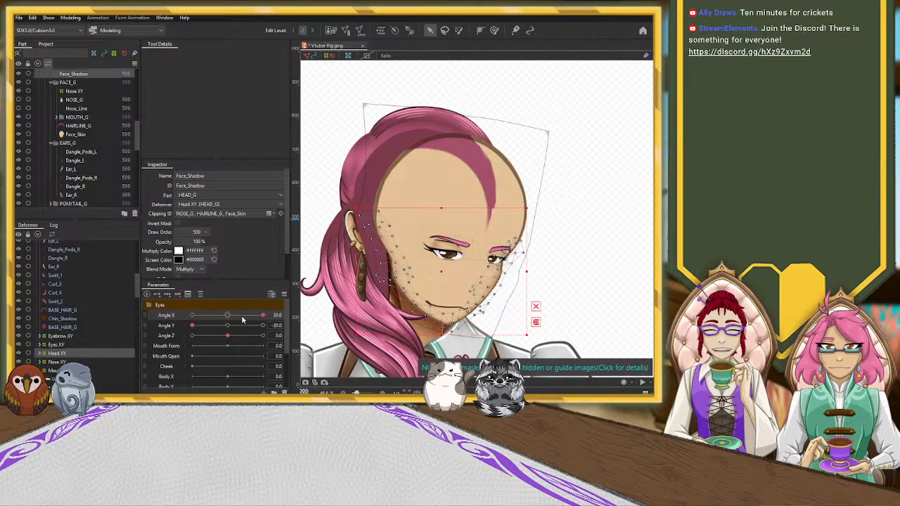
Step: Check the part and deformer lists, and restore the edit state with Ear_L and Ear_R selected before Ears XY is created
scroll(77, 173, up, 3)
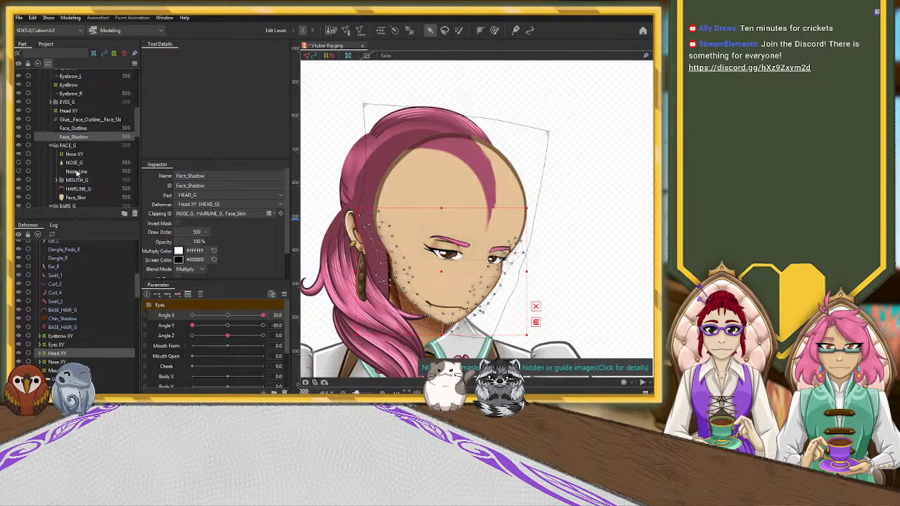
scroll(77, 173, down, 5)
scroll(86, 321, down, 2)
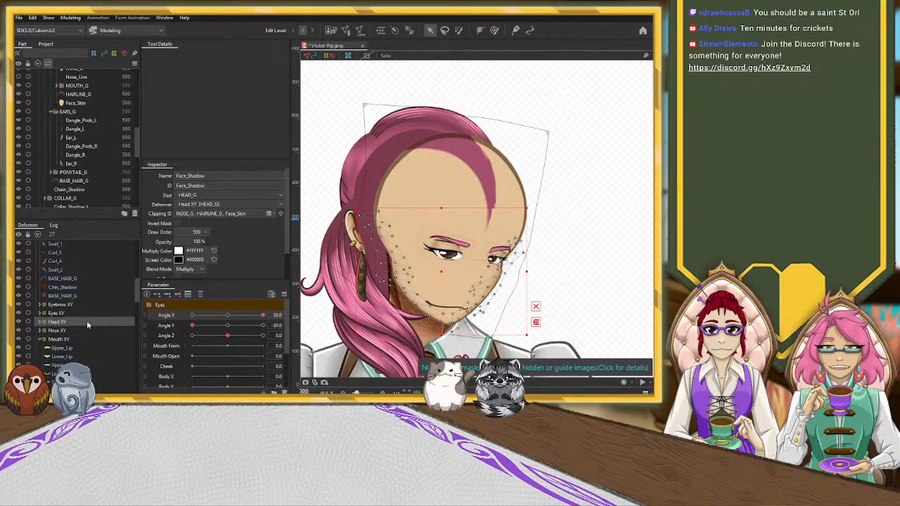
scroll(86, 320, down, 5)
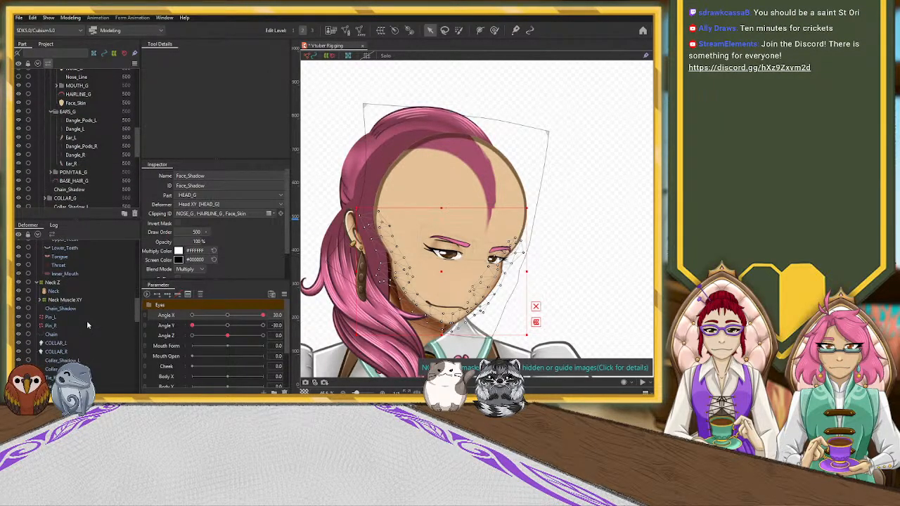
click(87, 321)
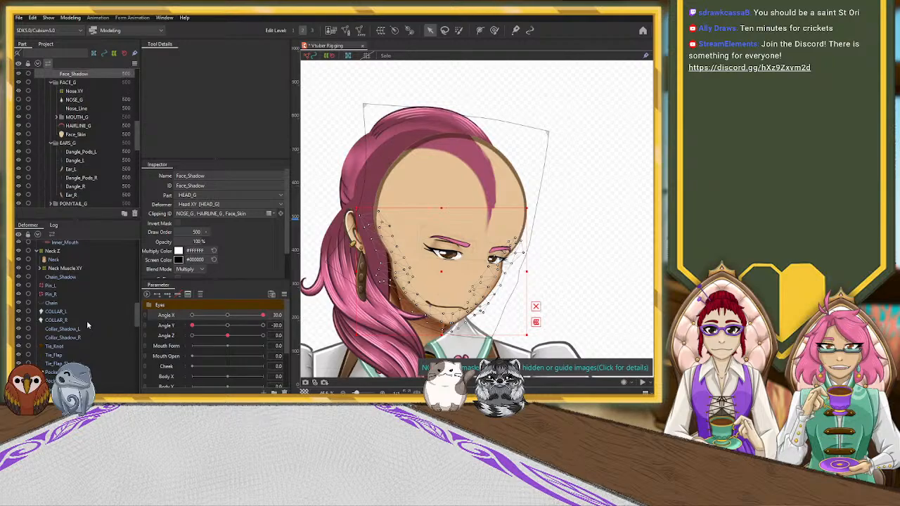
scroll(90, 183, up, 2)
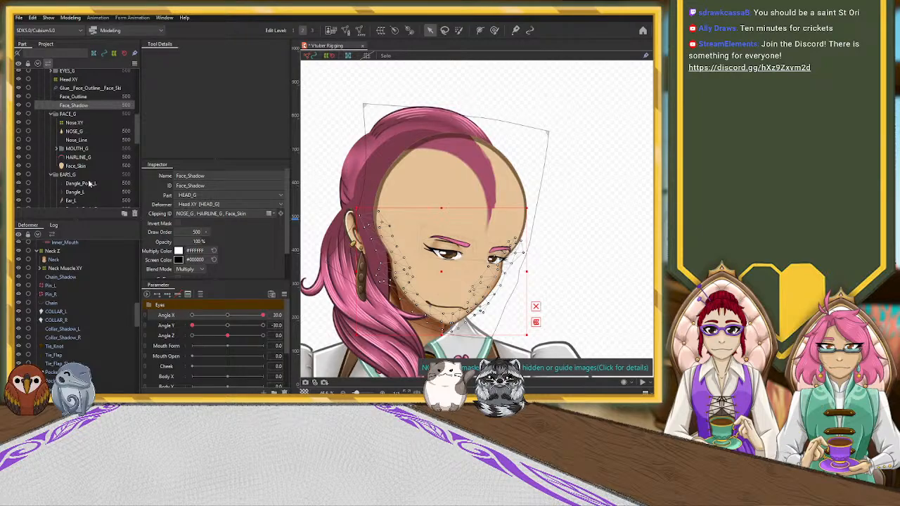
click(90, 184)
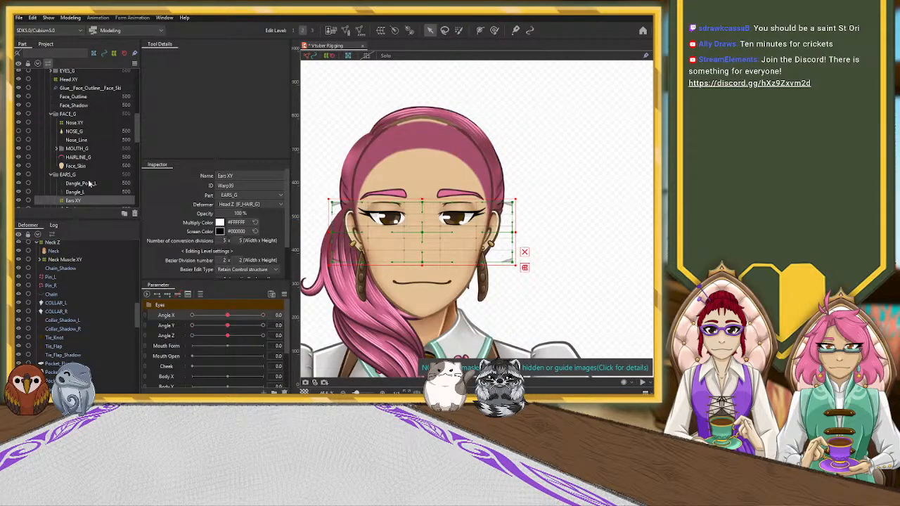
scroll(89, 184, down, 1)
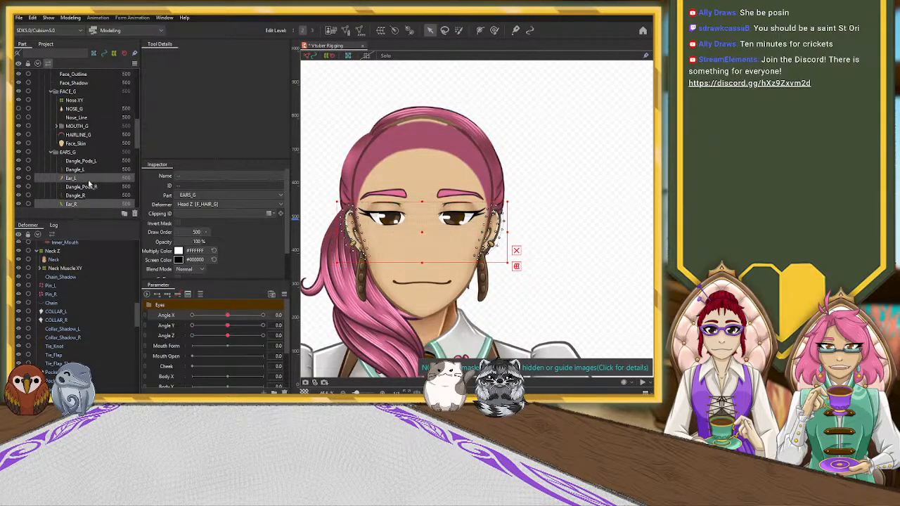
Step: Preview the ears at Angle X 30, return the head to Angle X 0 and Angle Y 0, and clear the selection
drag(227, 315, 277, 324)
click(227, 325)
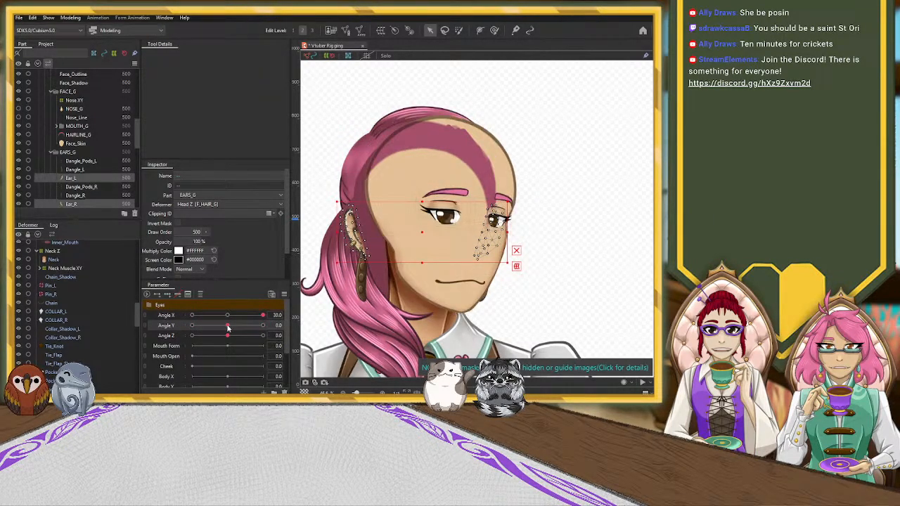
click(227, 315)
scroll(497, 178, down, 4)
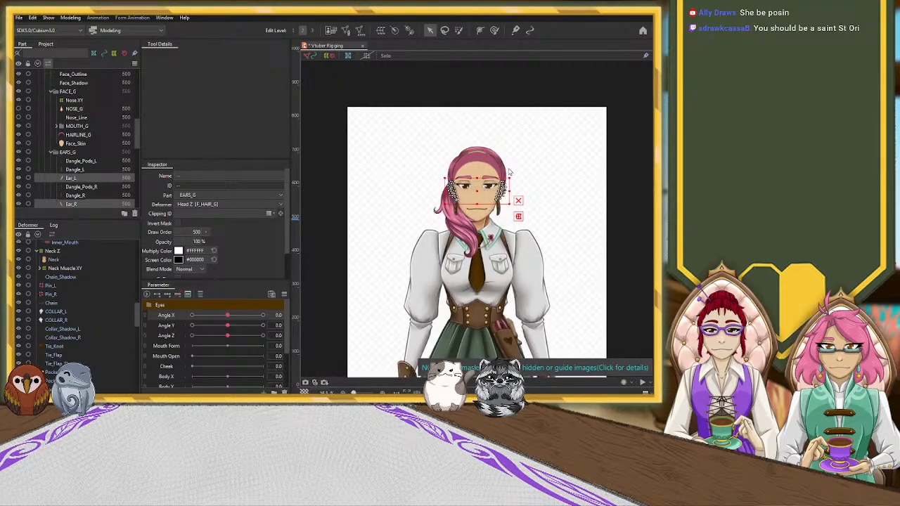
click(571, 190)
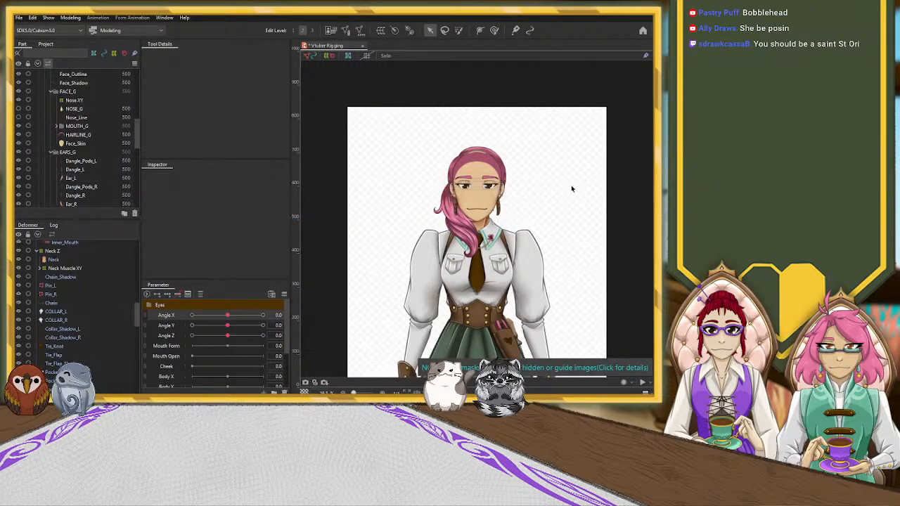